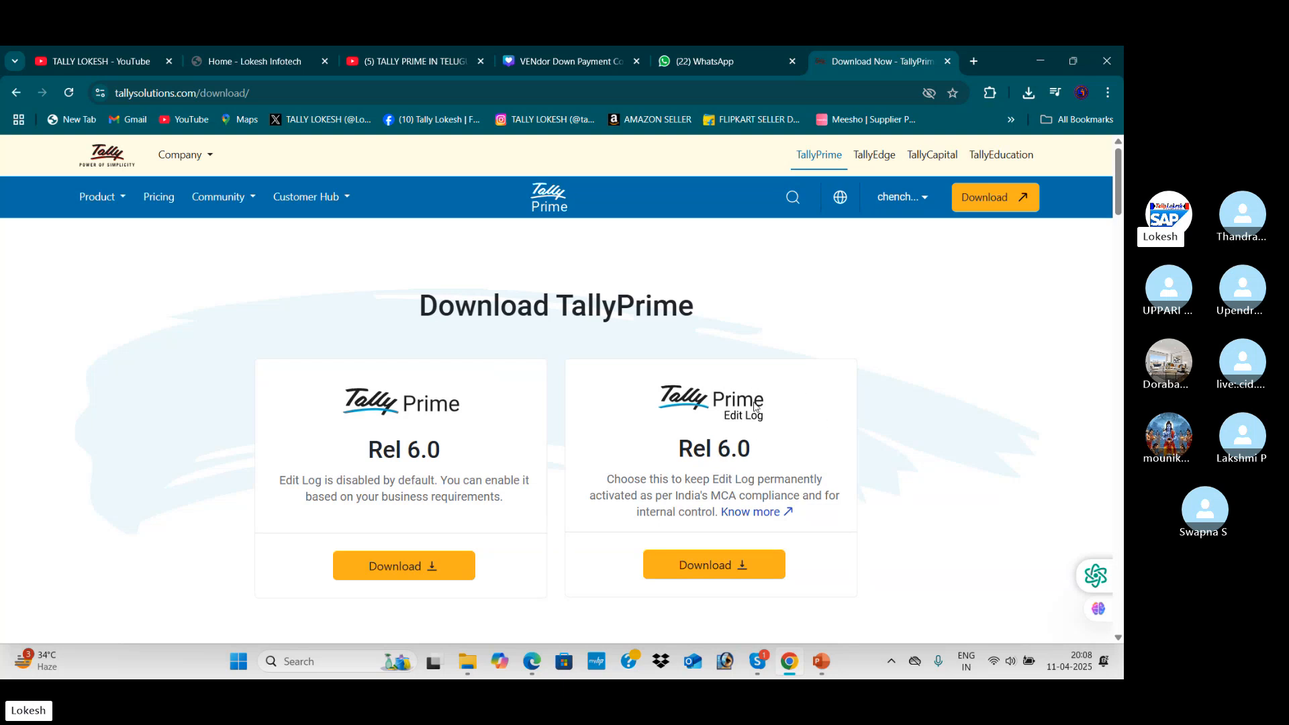
Download the TallyPrime Rel 6.0 installer and show setup (3).exe in its folder
scroll(598, 491, "down", 2)
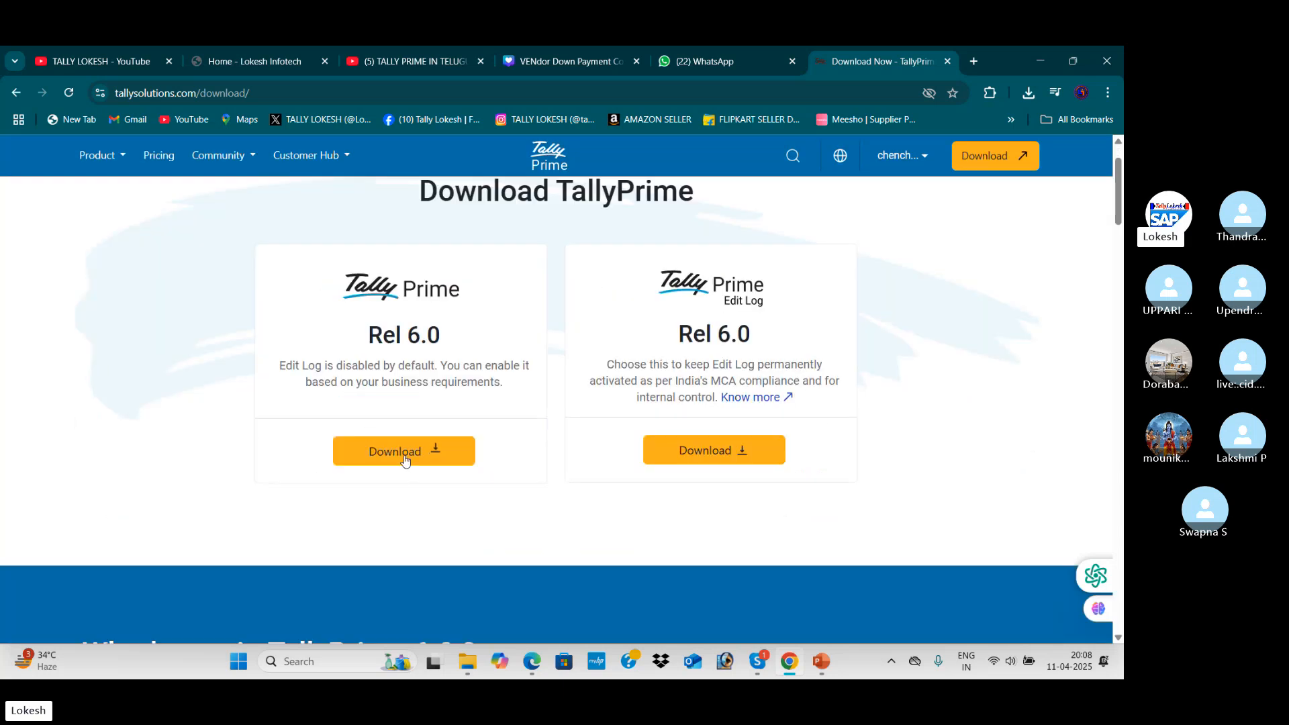
left_click(405, 461)
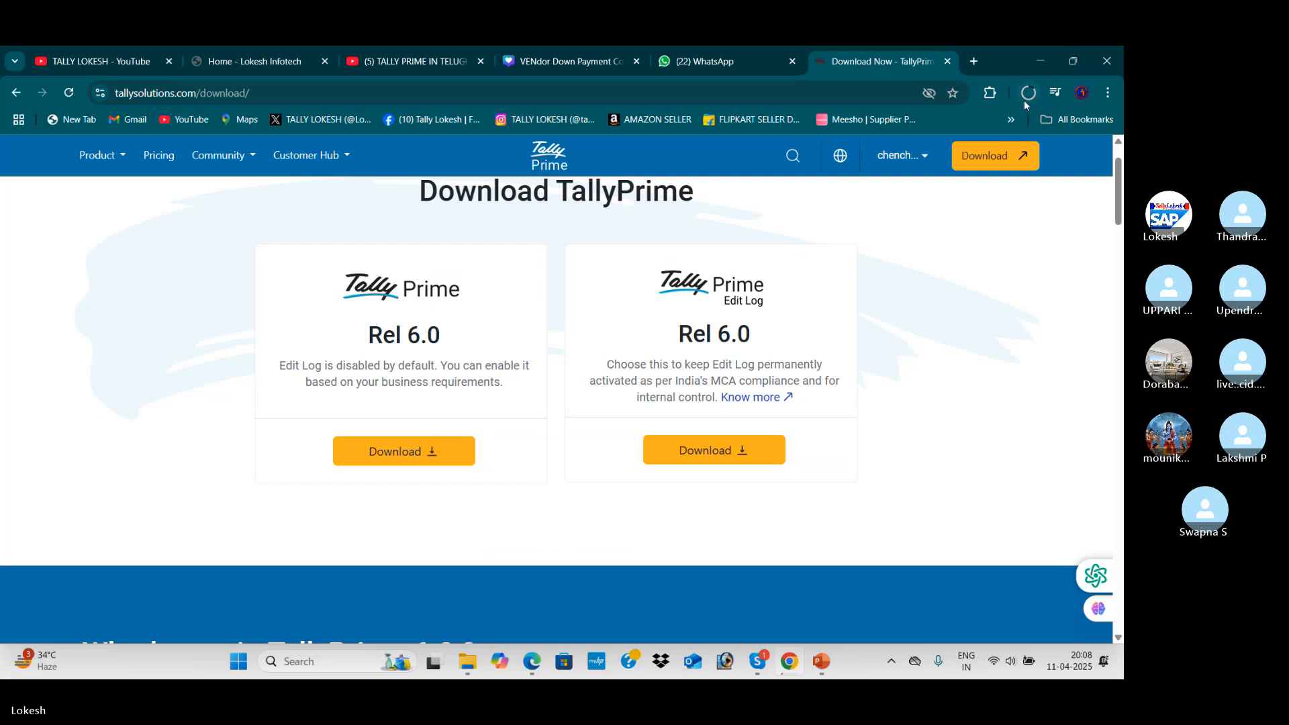
left_click(1025, 99)
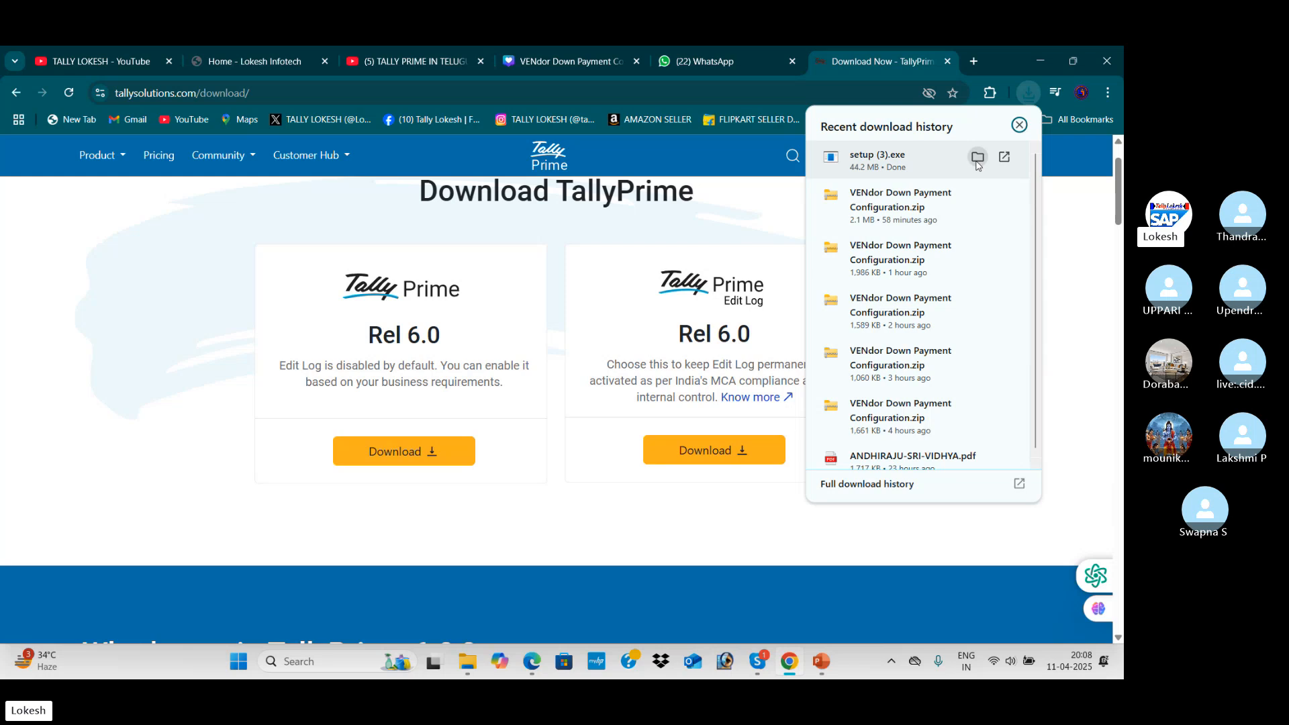
left_click(977, 157)
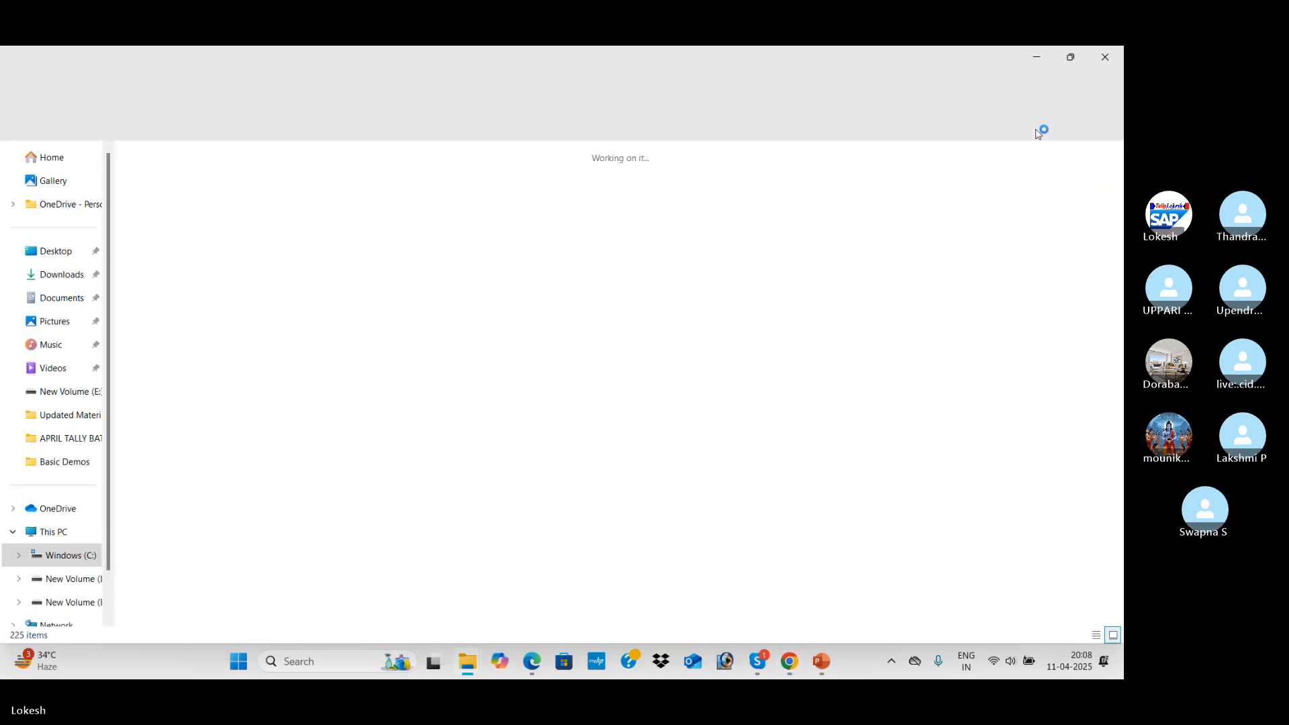
Run setup (3) from Downloads, then quit the TallyPrime Setup Manager without repairing
left_click(75, 282)
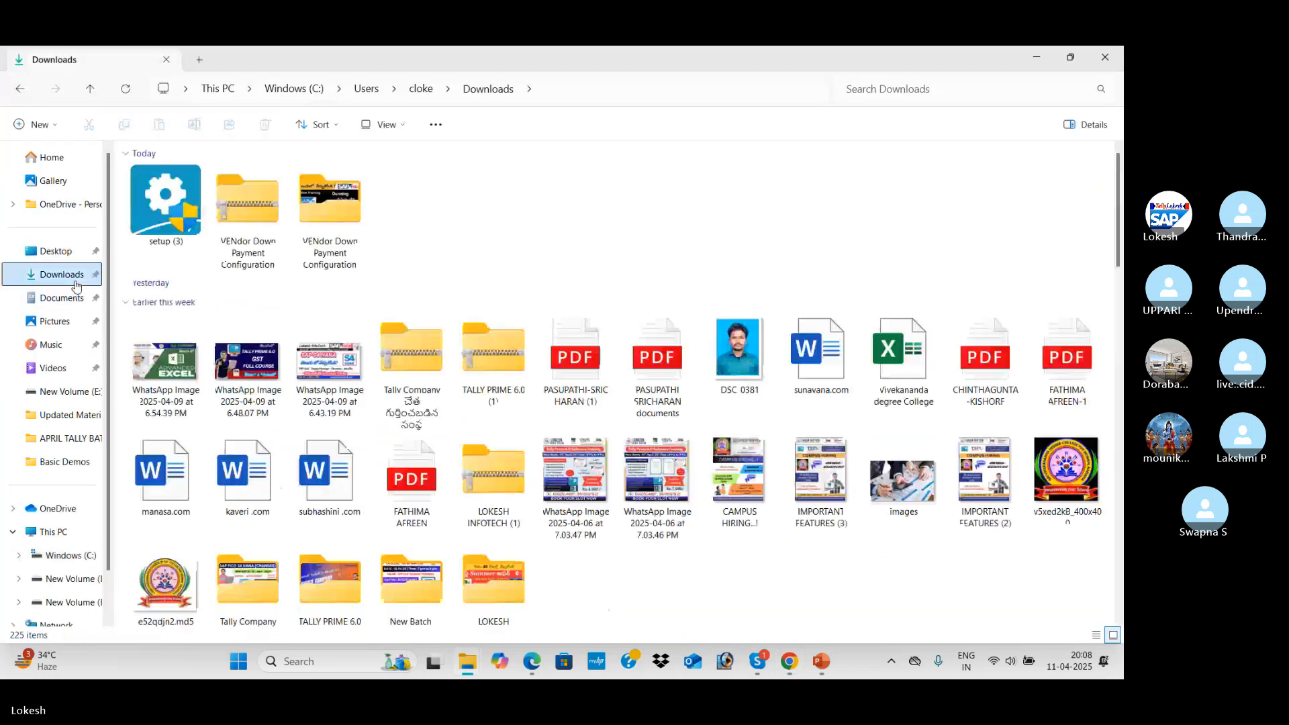
left_click(178, 209)
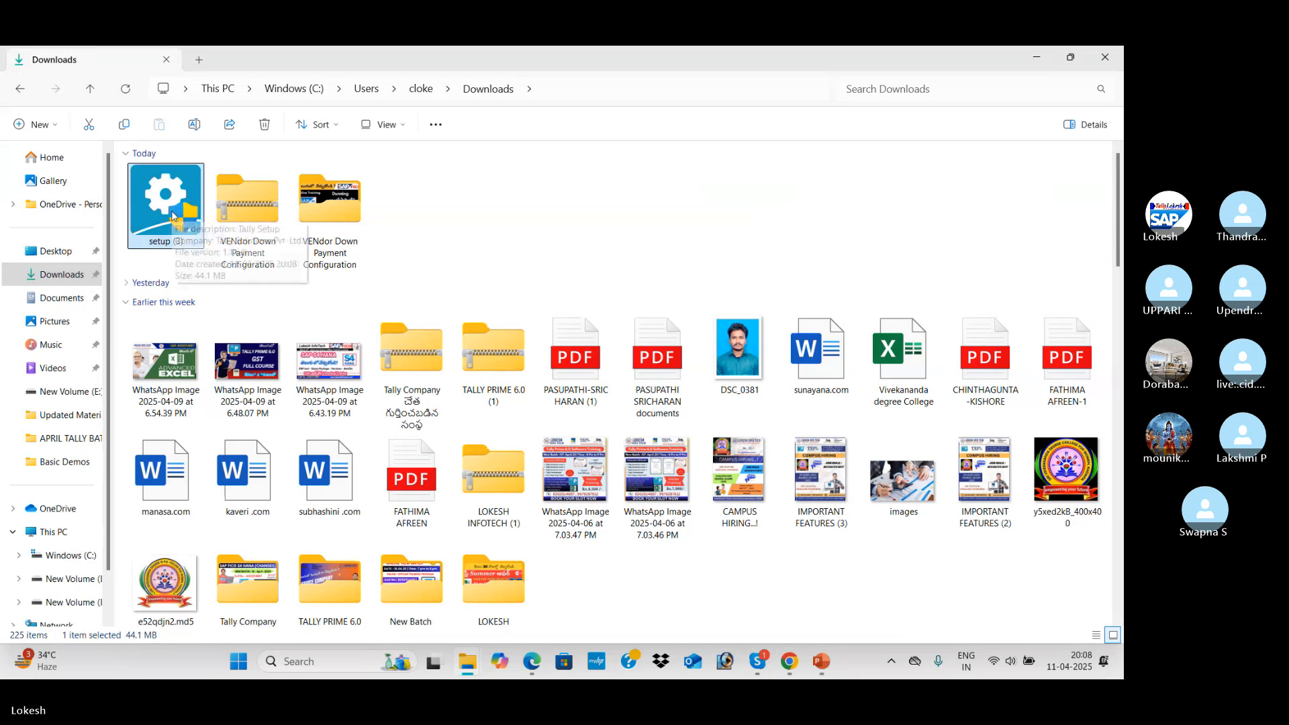
double_click(172, 216)
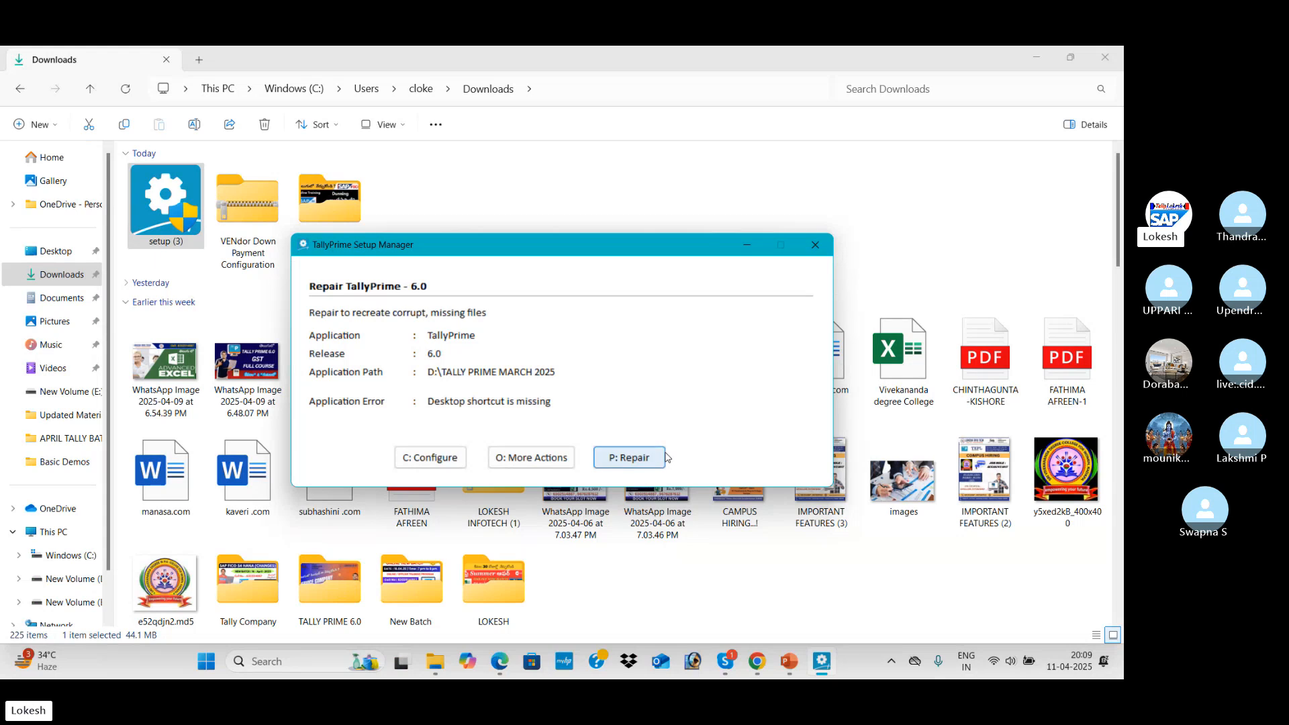
left_click(813, 247)
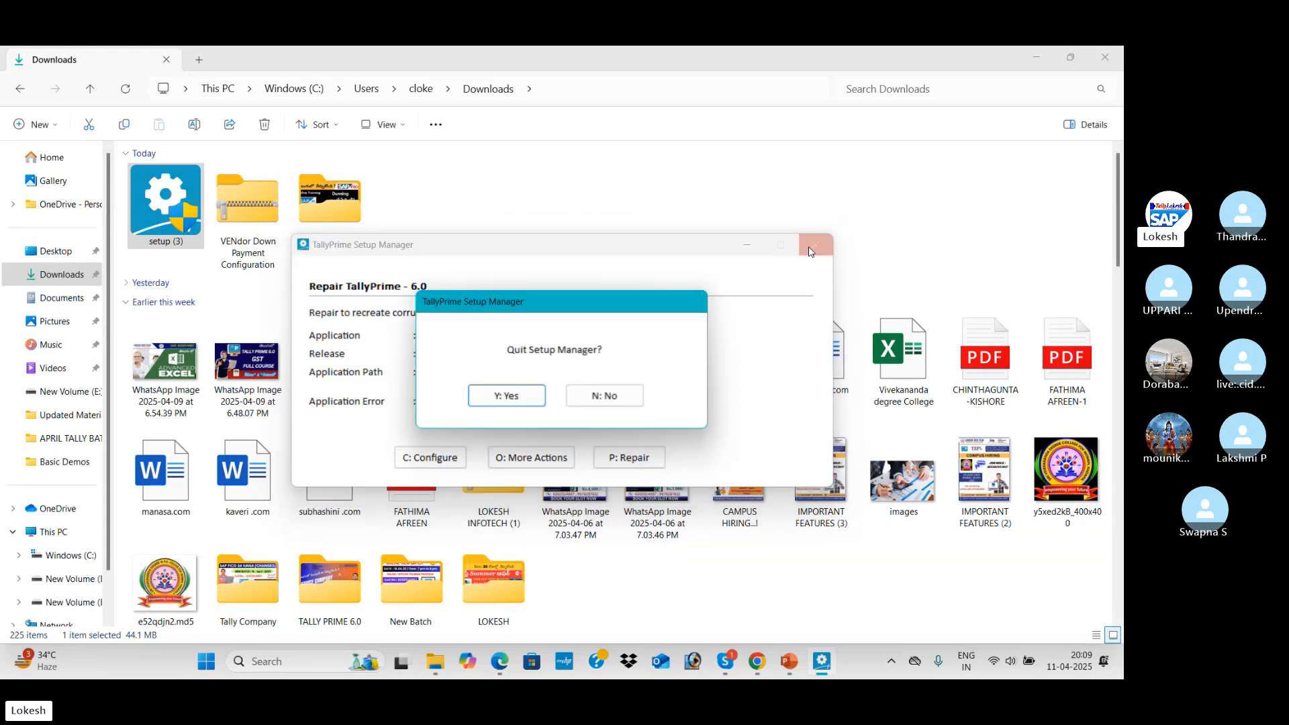
left_click(508, 397)
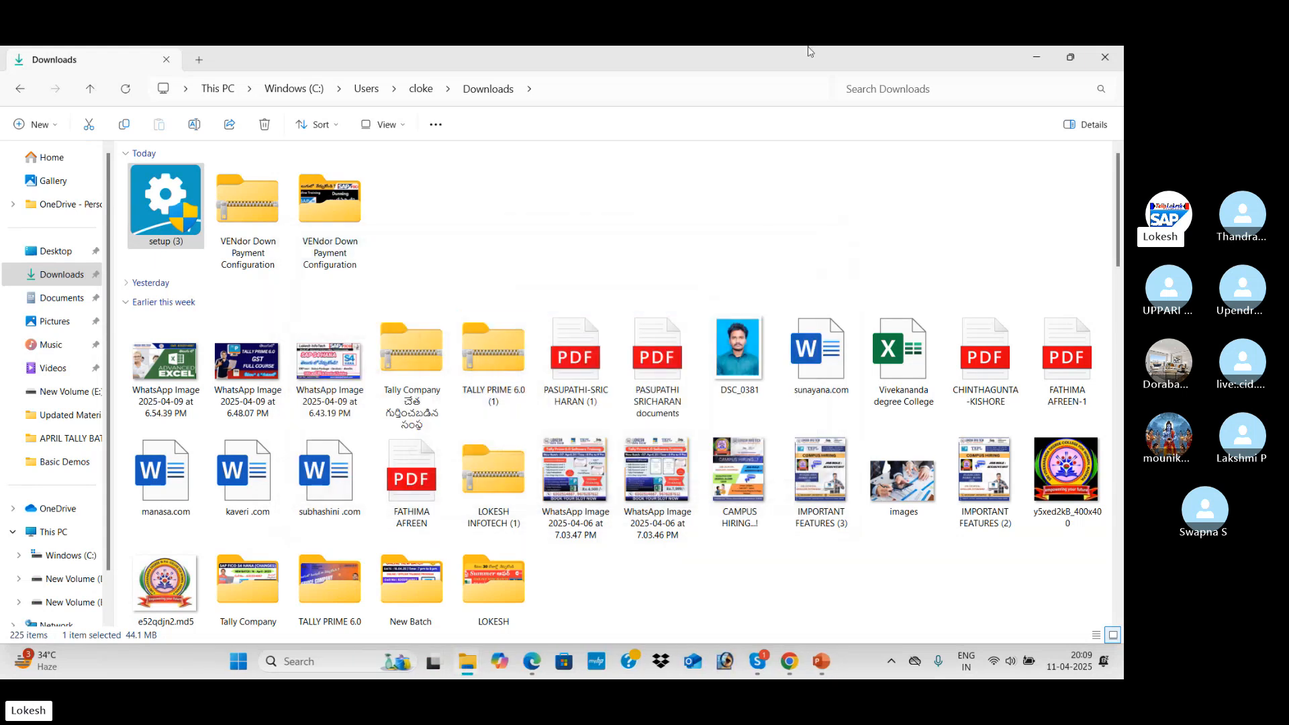
Close File Explorer and Chrome, and minimize PowerPoint, Skype and the Basic Demos folder
left_click(1112, 58)
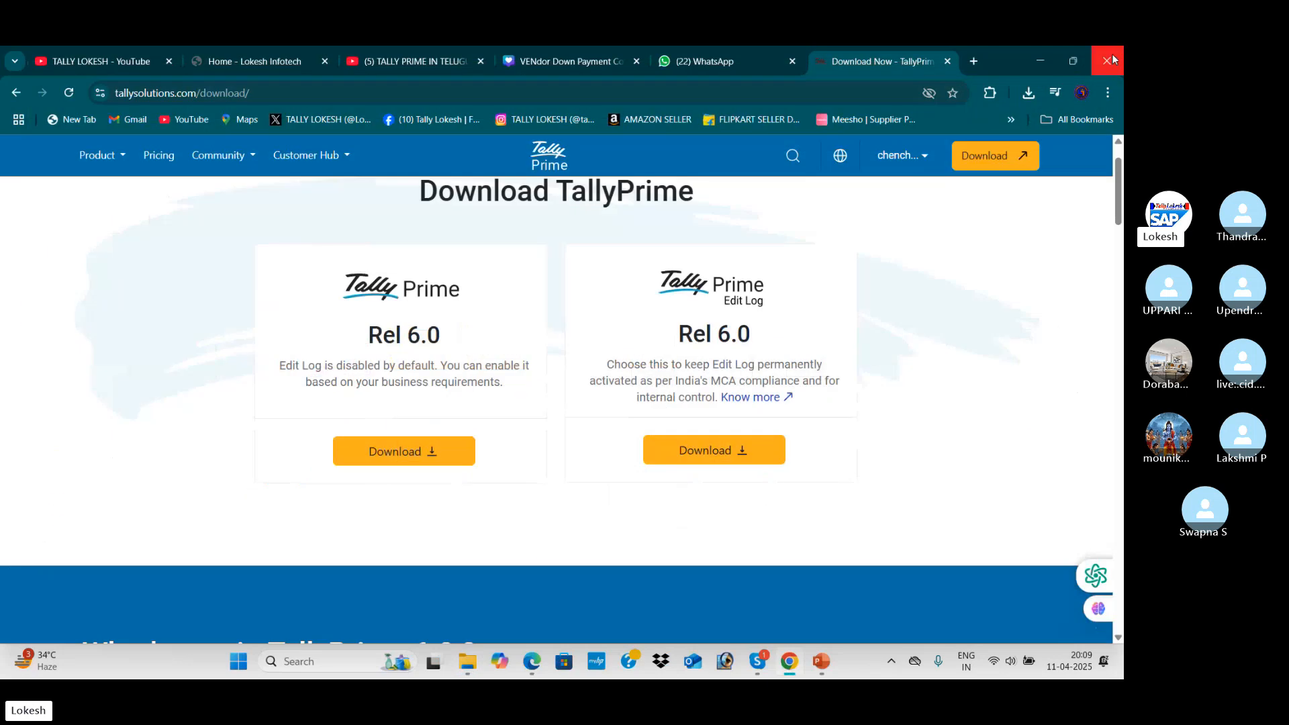
left_click(1107, 58)
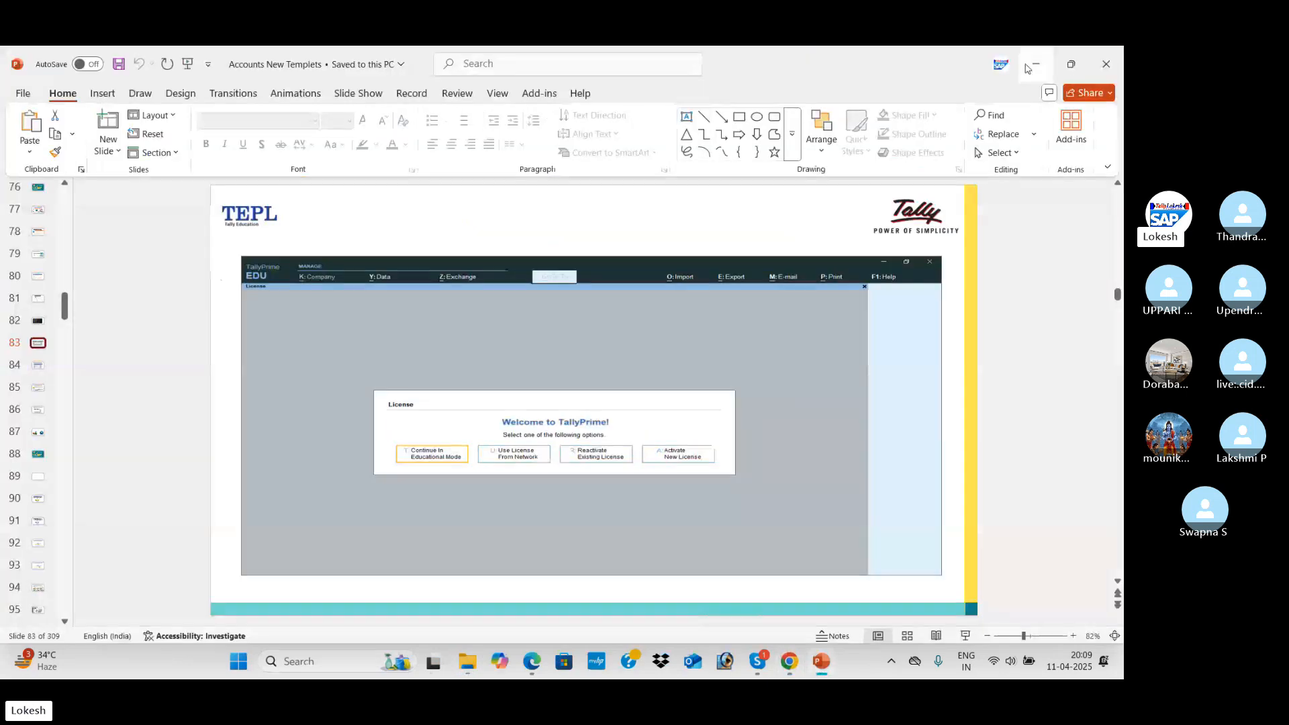
left_click(1036, 64)
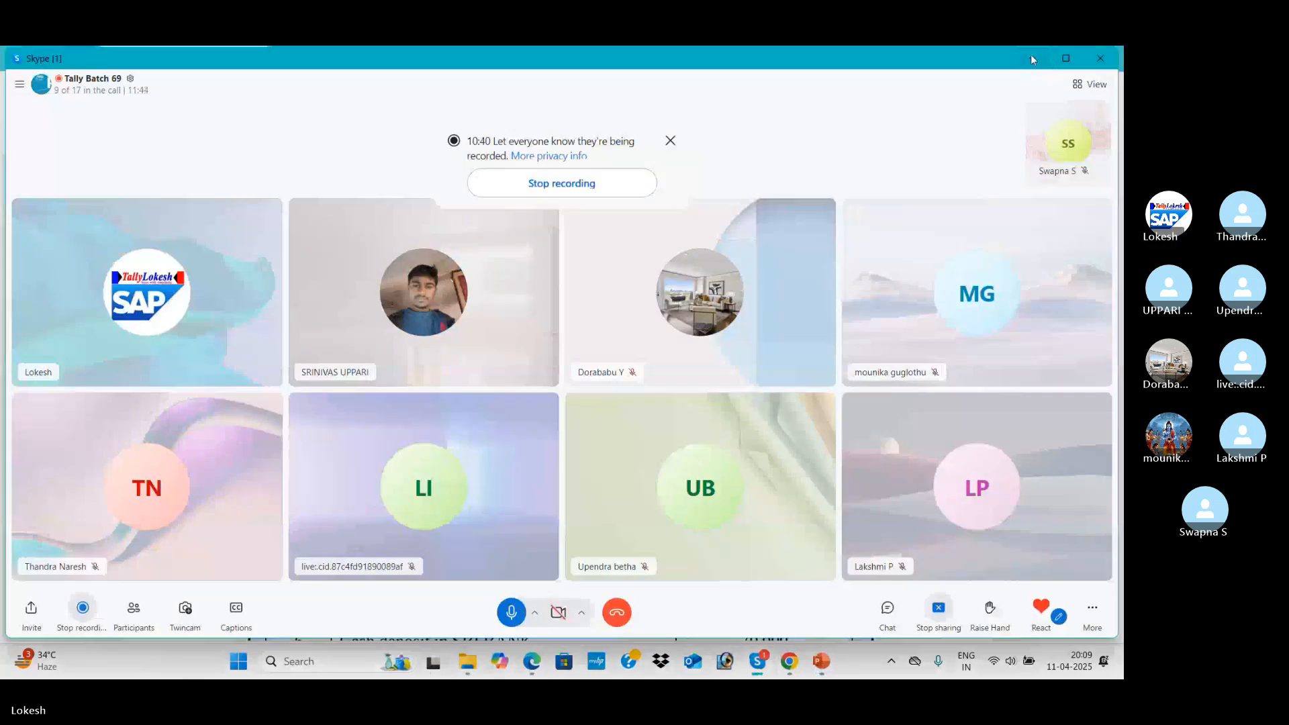
left_click(1031, 56)
left_click(1041, 60)
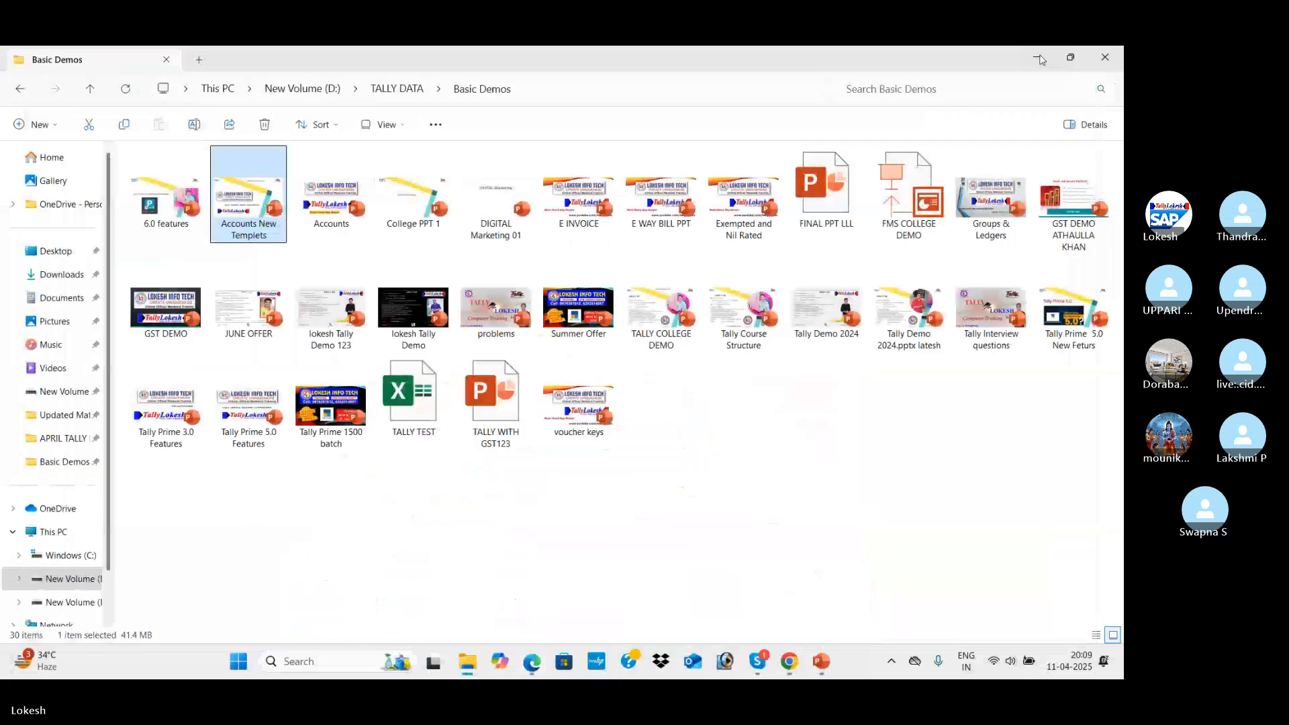
left_click(1036, 57)
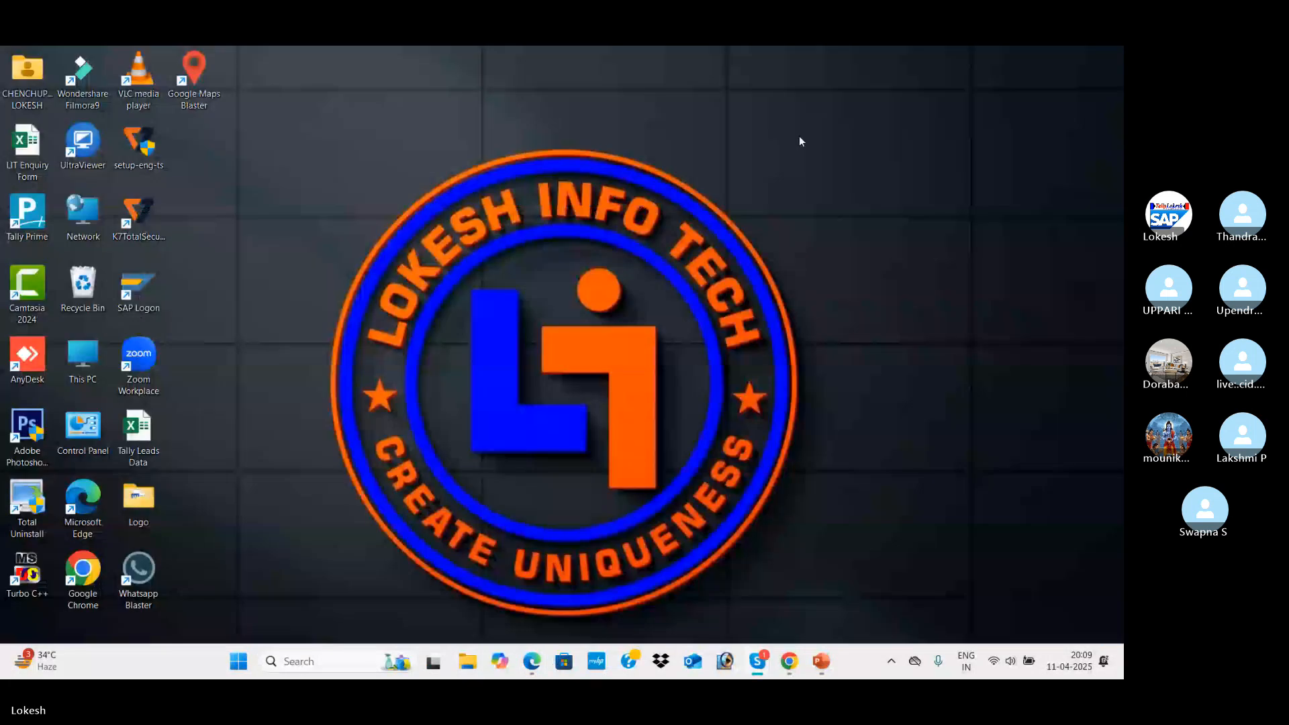
Launch TallyPrime from the desktop shortcut and shut SRIYA TRADING COMPANY
double_click(32, 222)
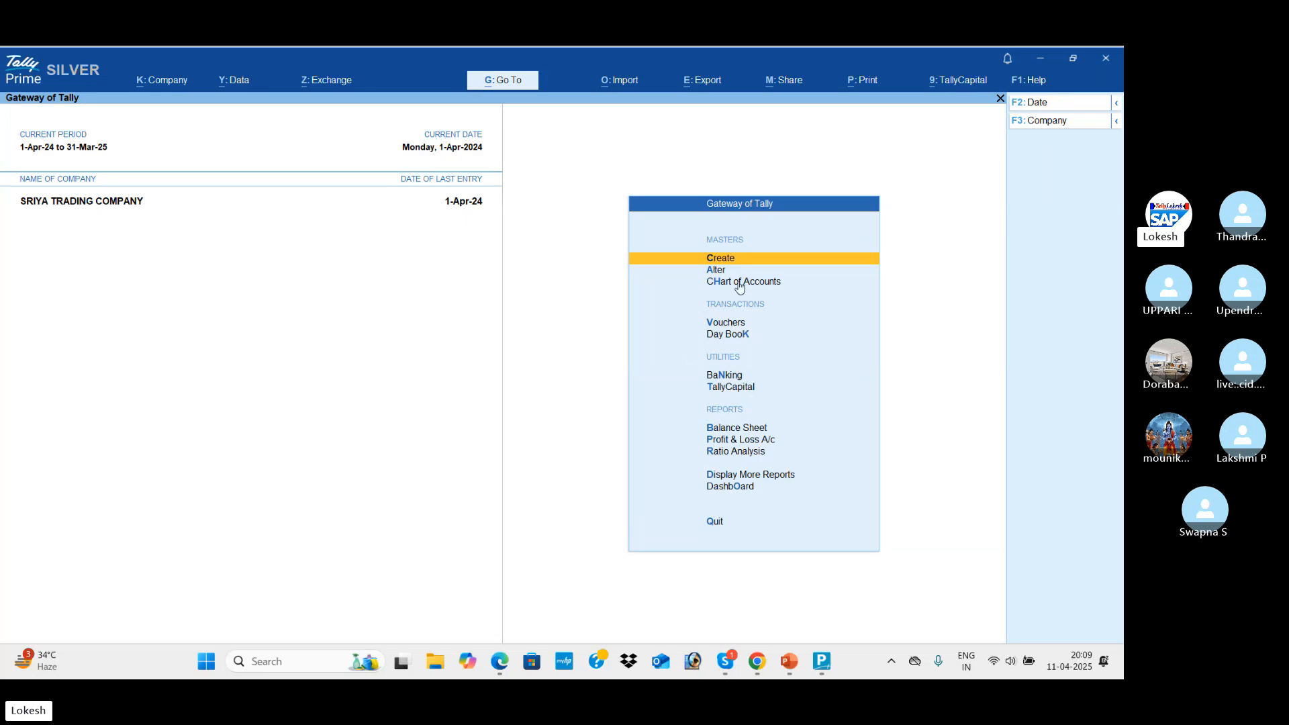
left_click(1077, 127)
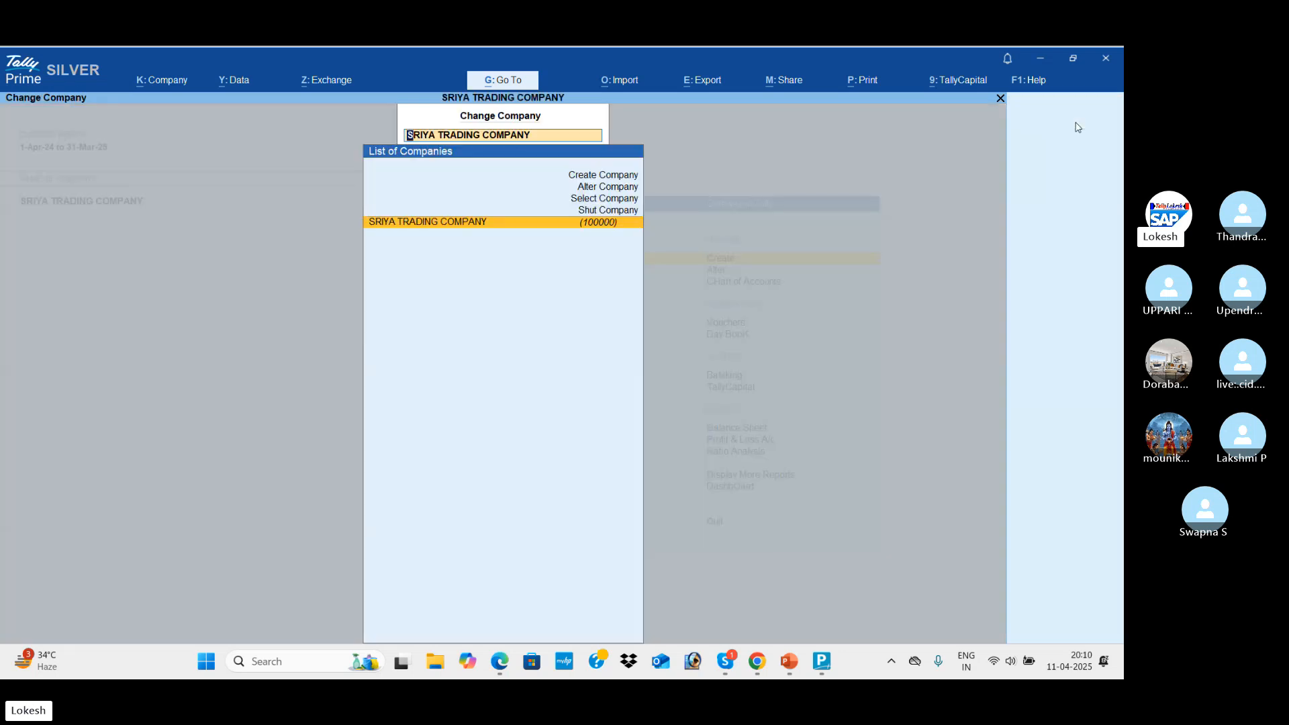
key("Up")
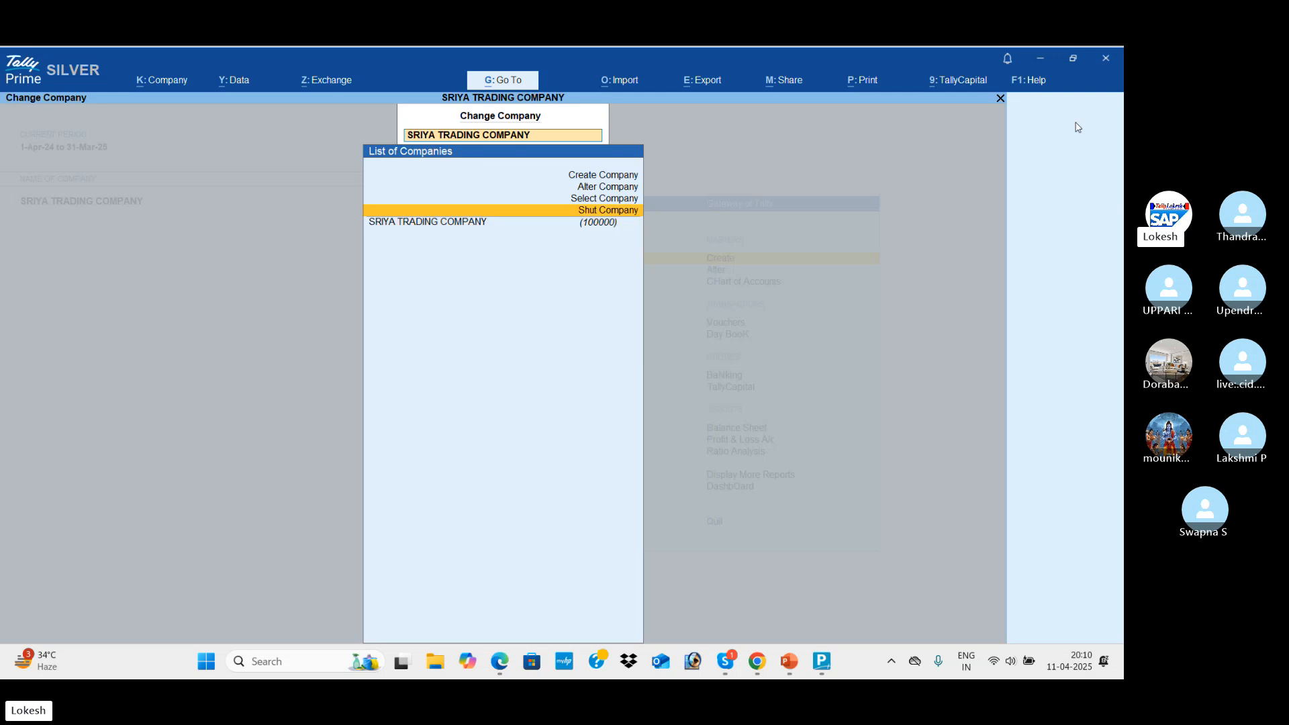
key("Return")
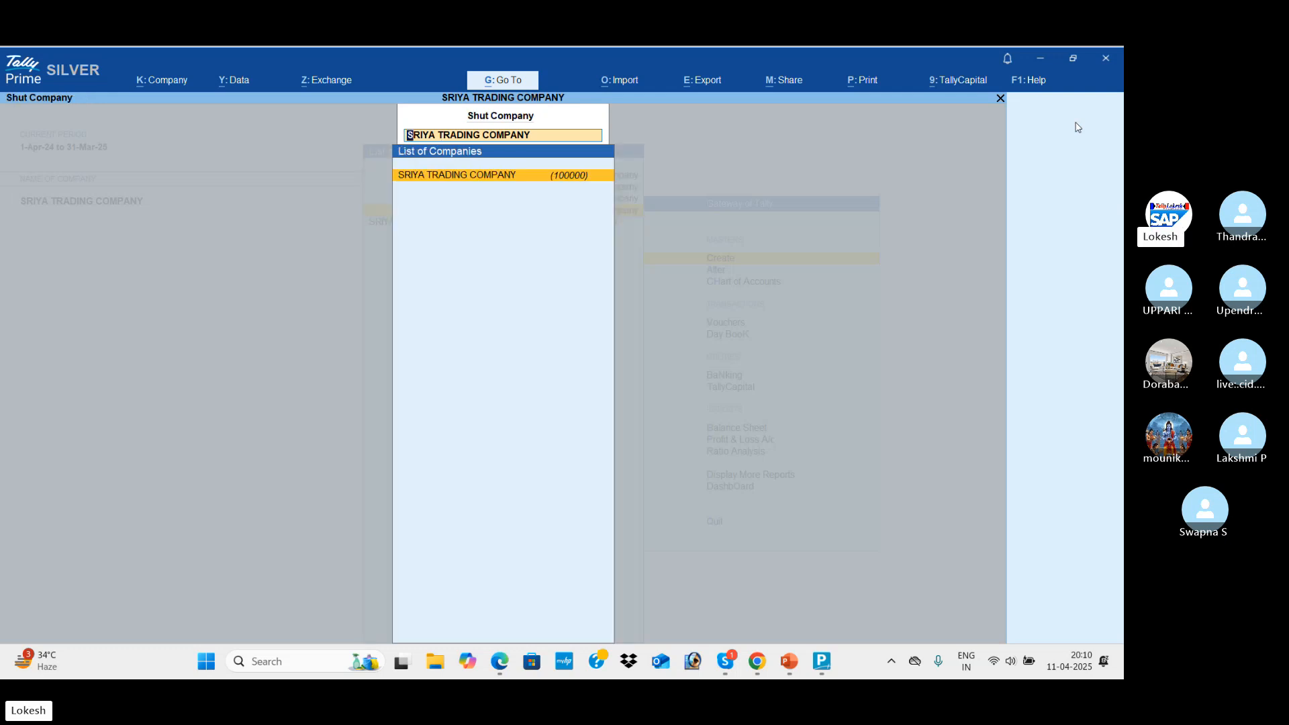
key("Return")
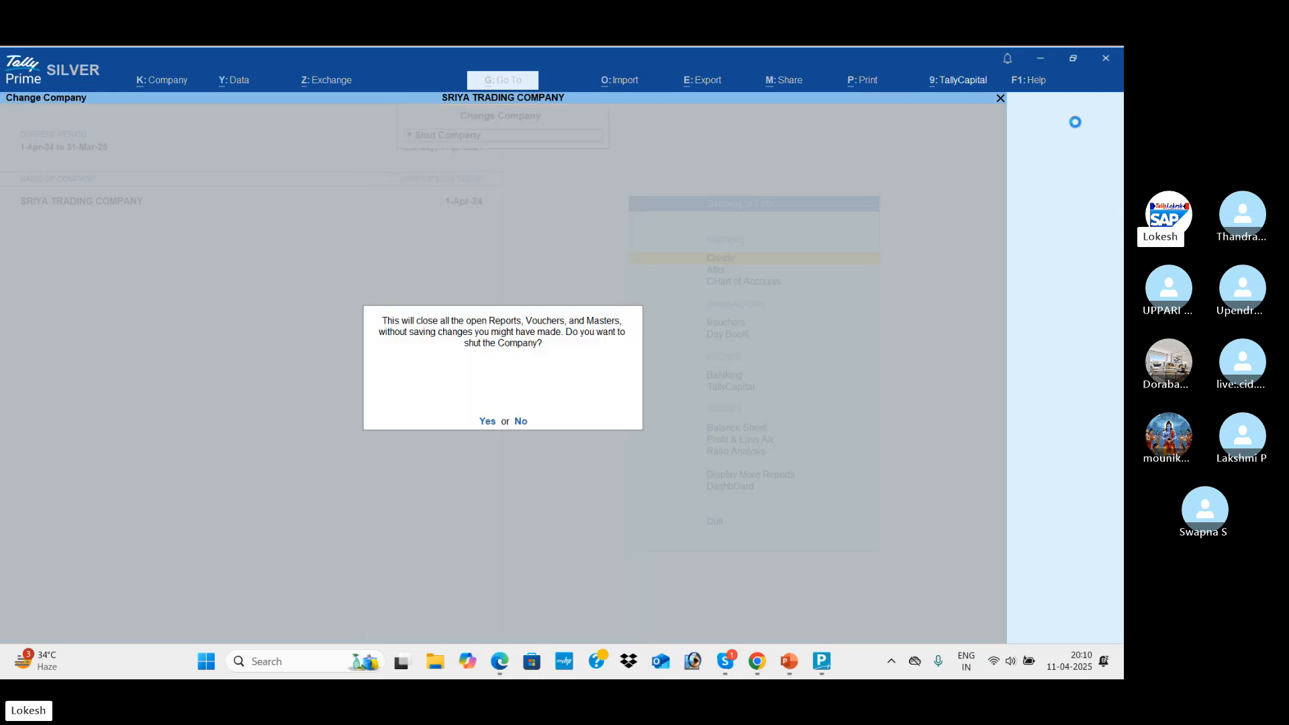
key("y")
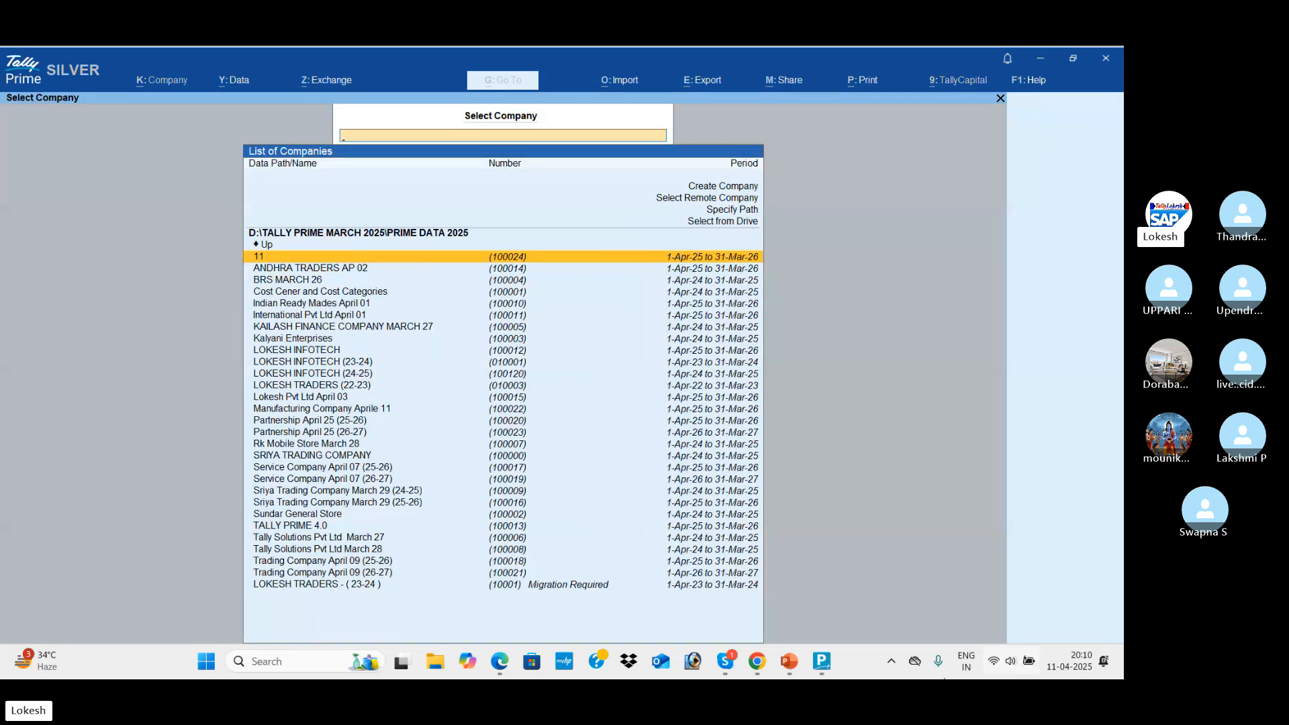
mouse_move(787, 665)
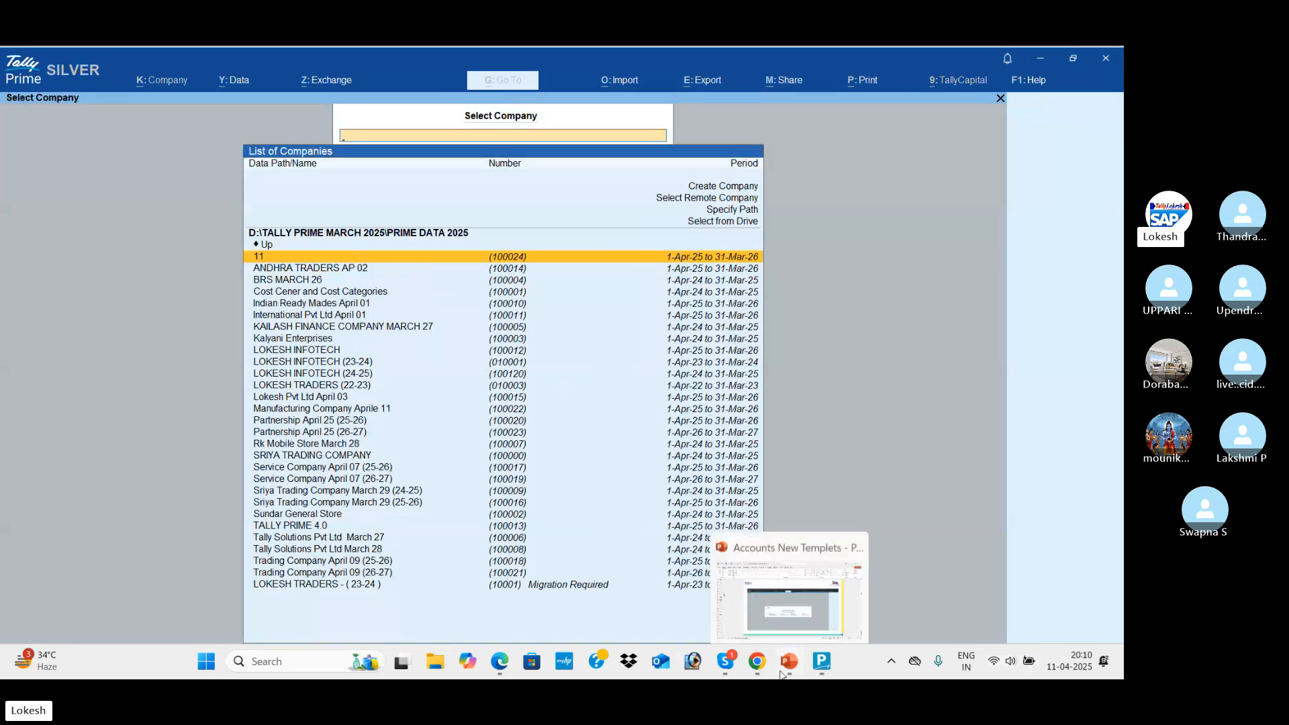
left_click(812, 598)
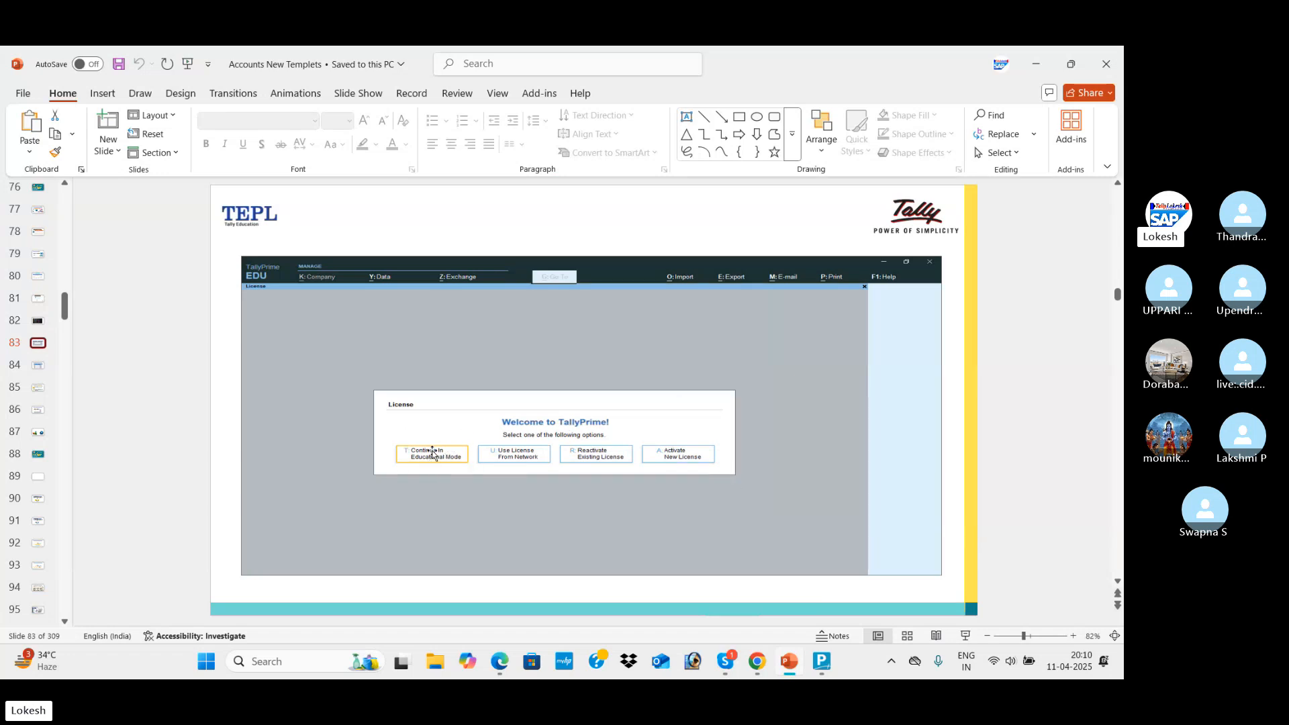
left_click(821, 663)
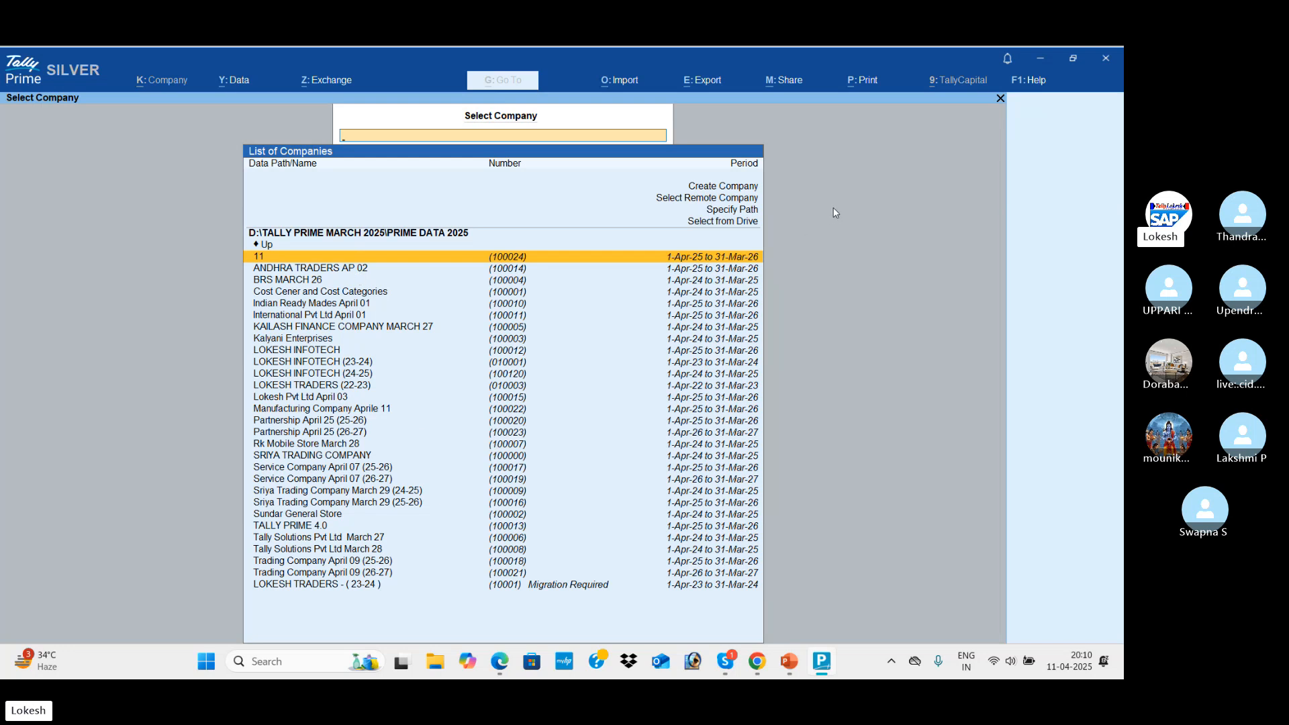
left_click(790, 664)
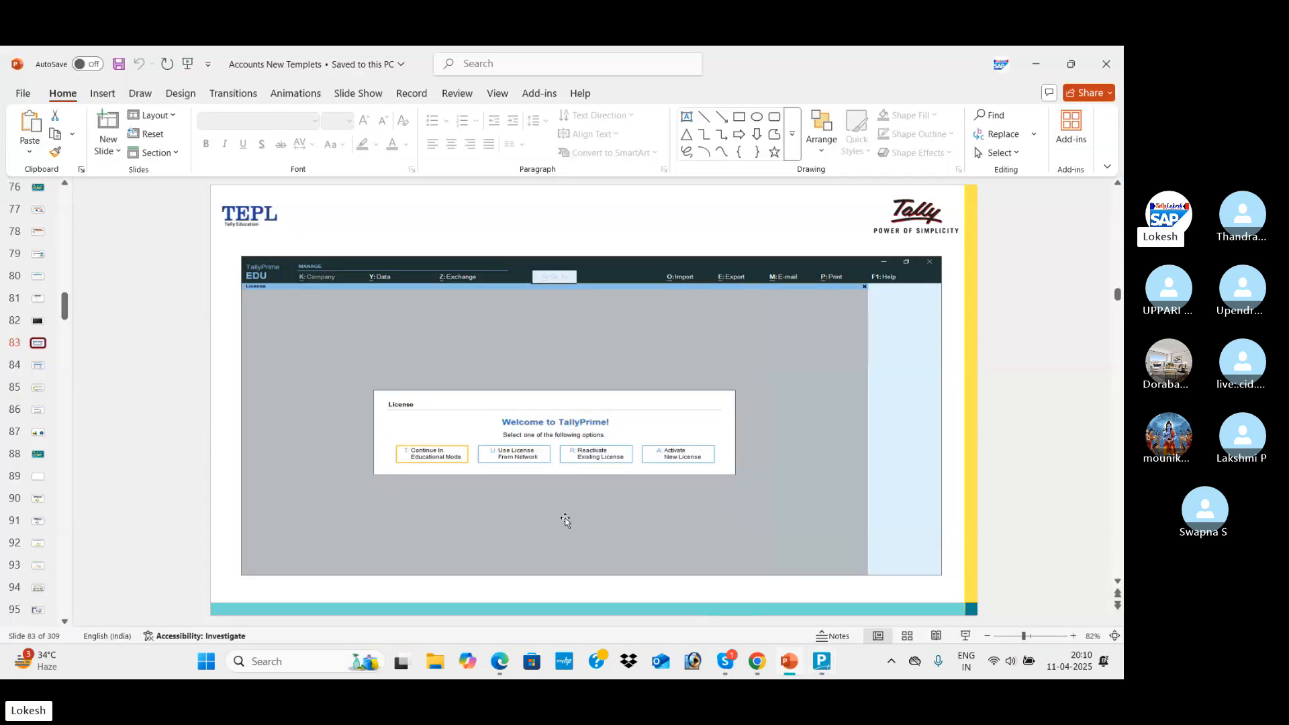
mouse_move(825, 668)
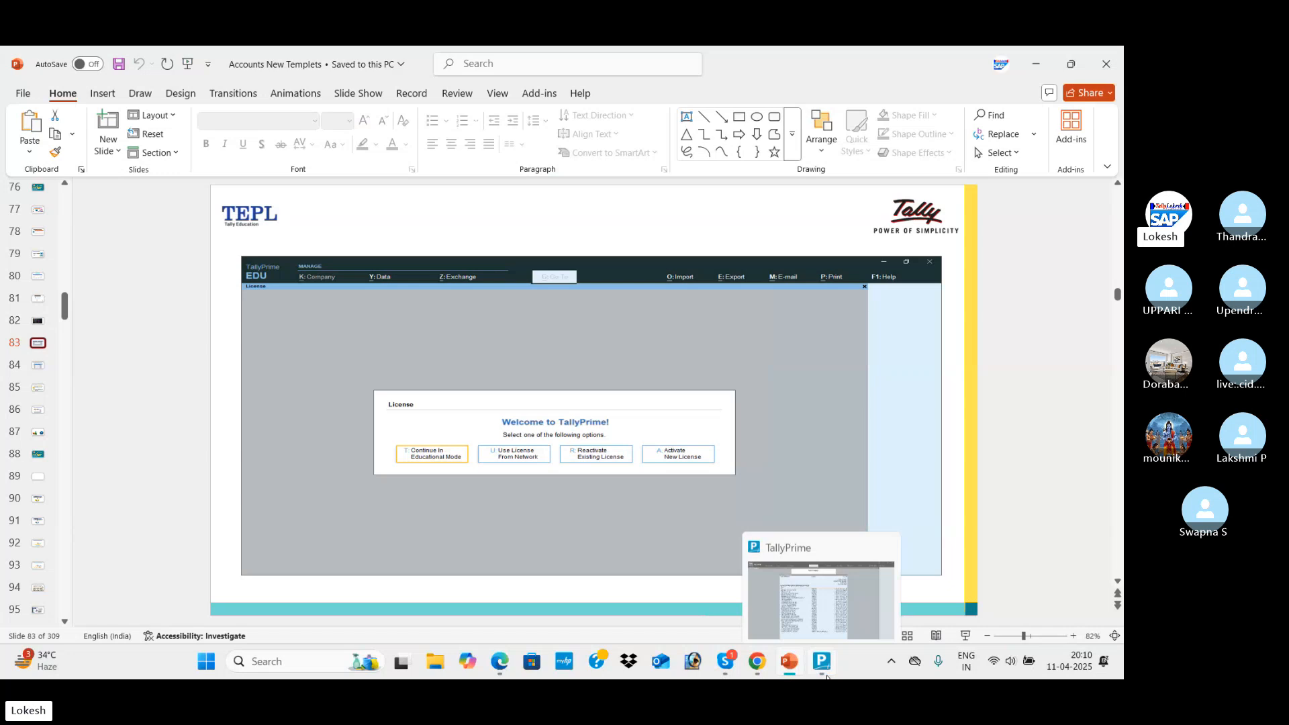
left_click(826, 673)
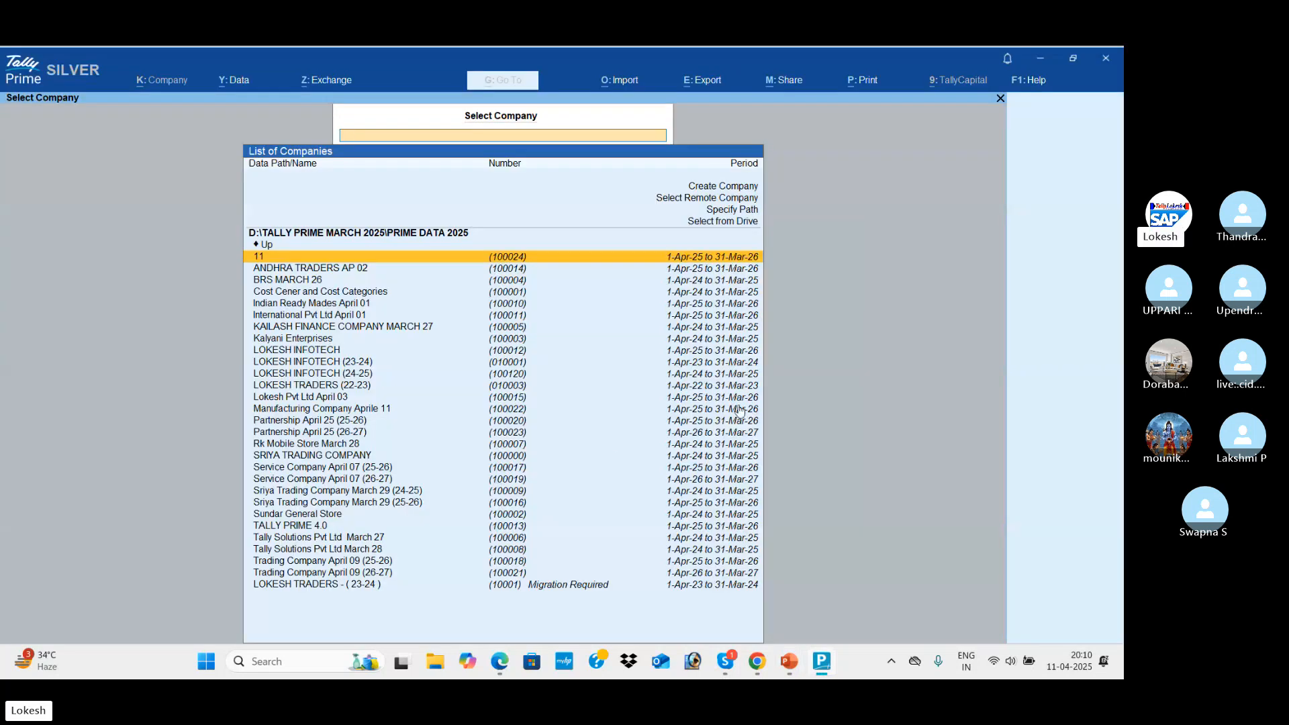
key("Up")
key("Up")
key("Up")
key("Up")
key("Up")
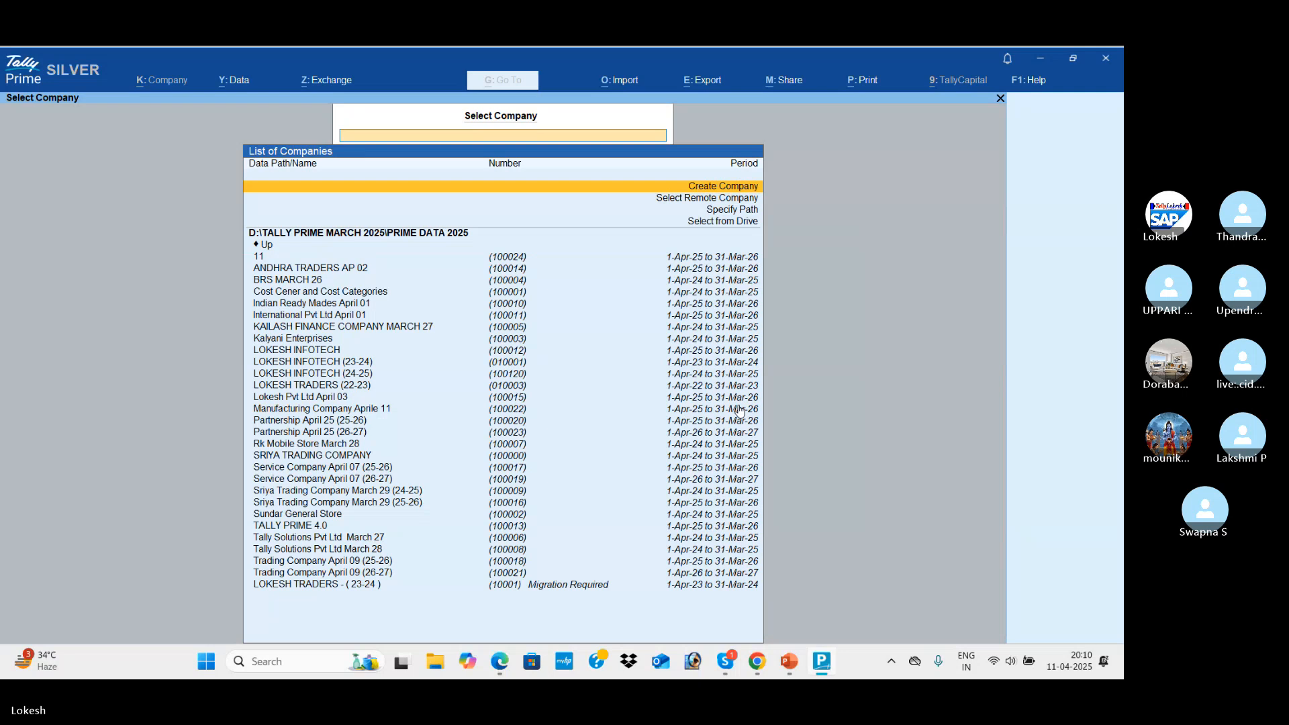
Start a new company with contact details, TallyVault and user access control set to Yes, edit log No
key("Return")
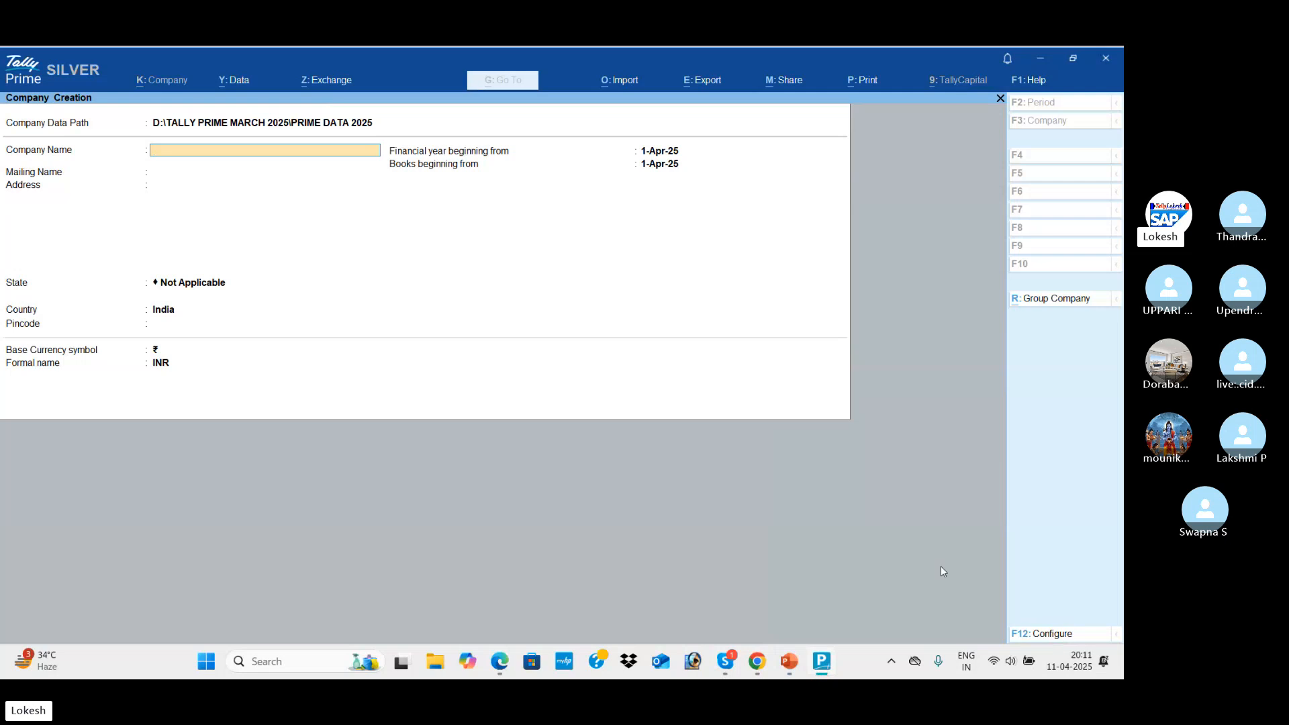
left_click(1063, 634)
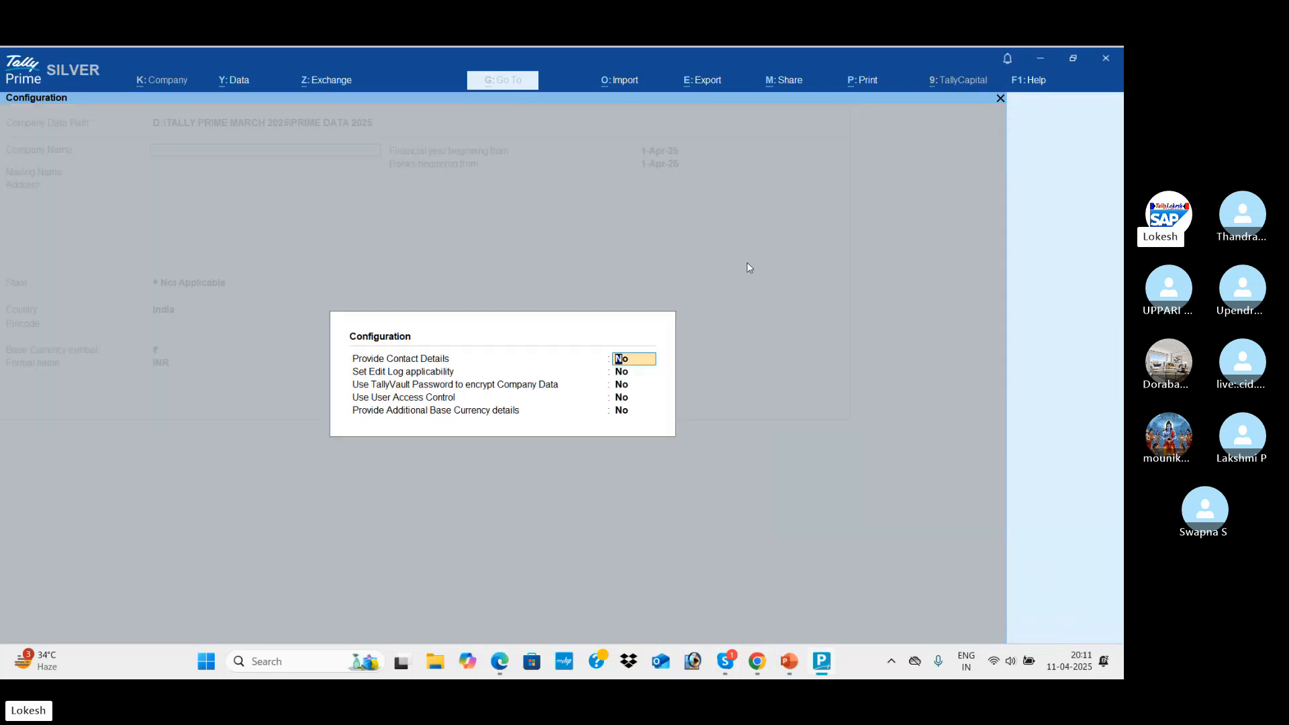
type("y")
key("Return")
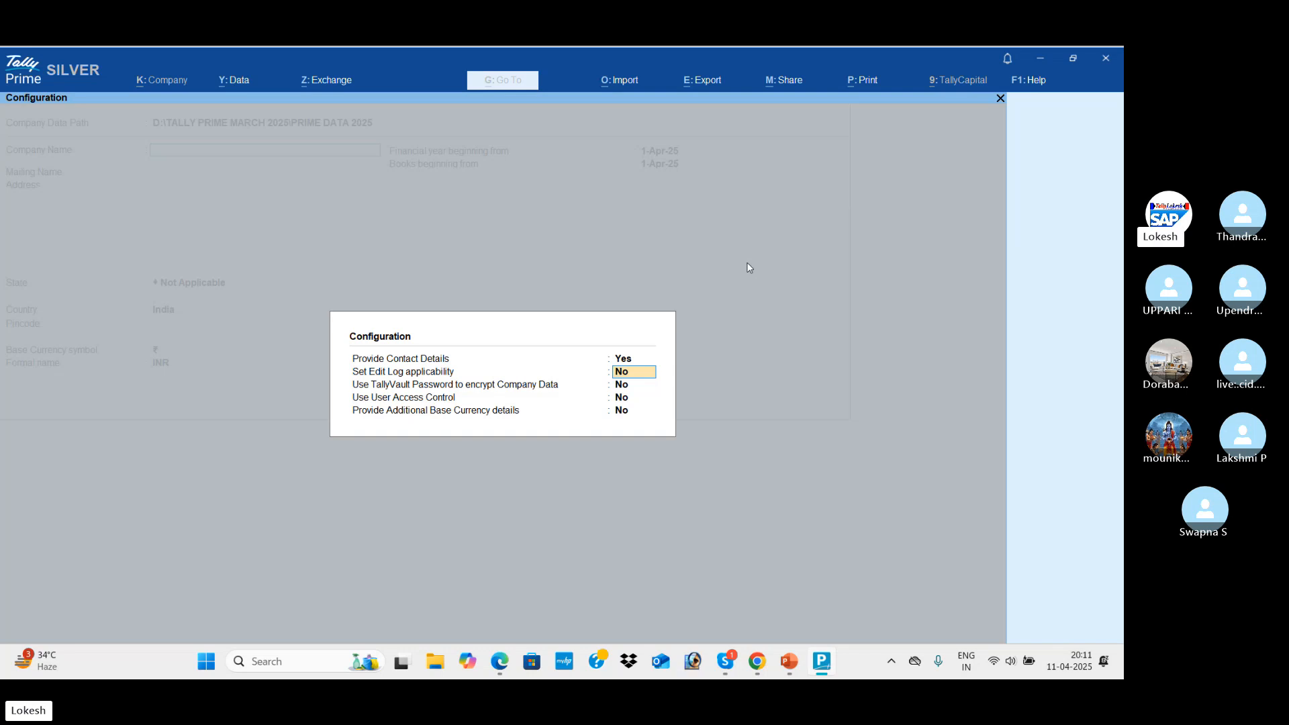
key("Return")
type("y")
key("Return")
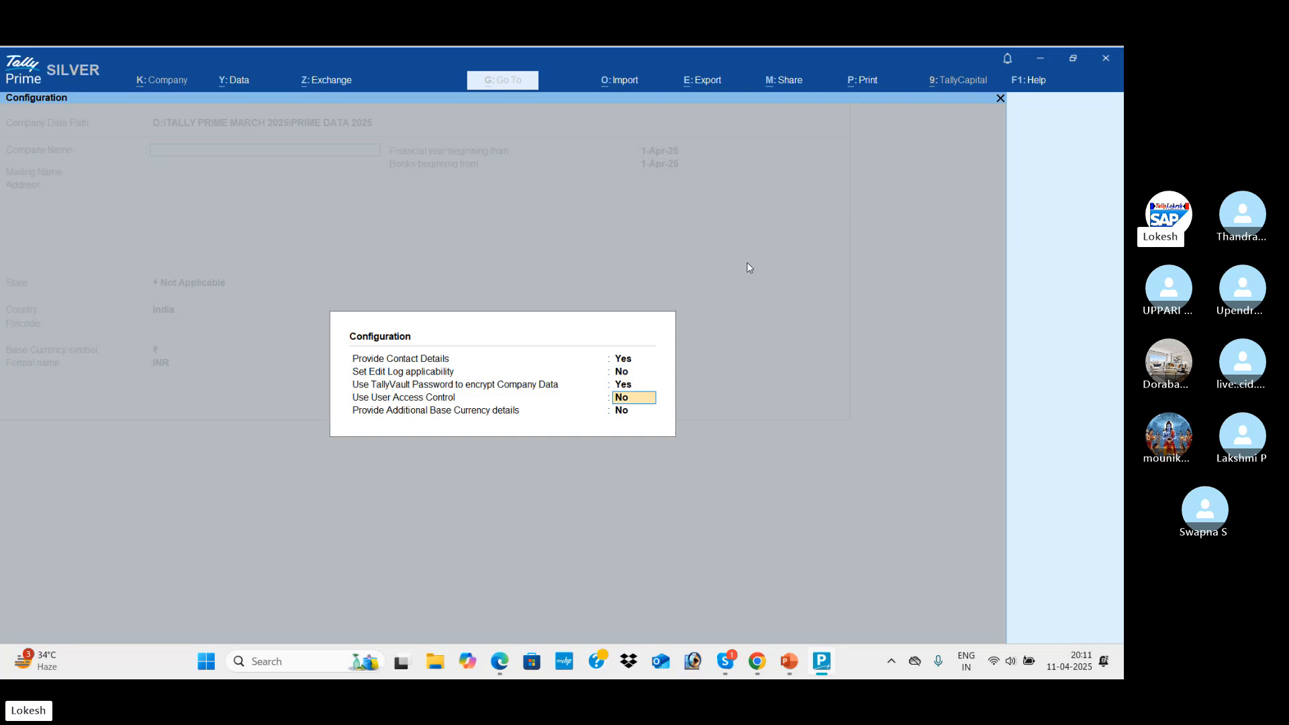
type("y")
key("Return")
type("y")
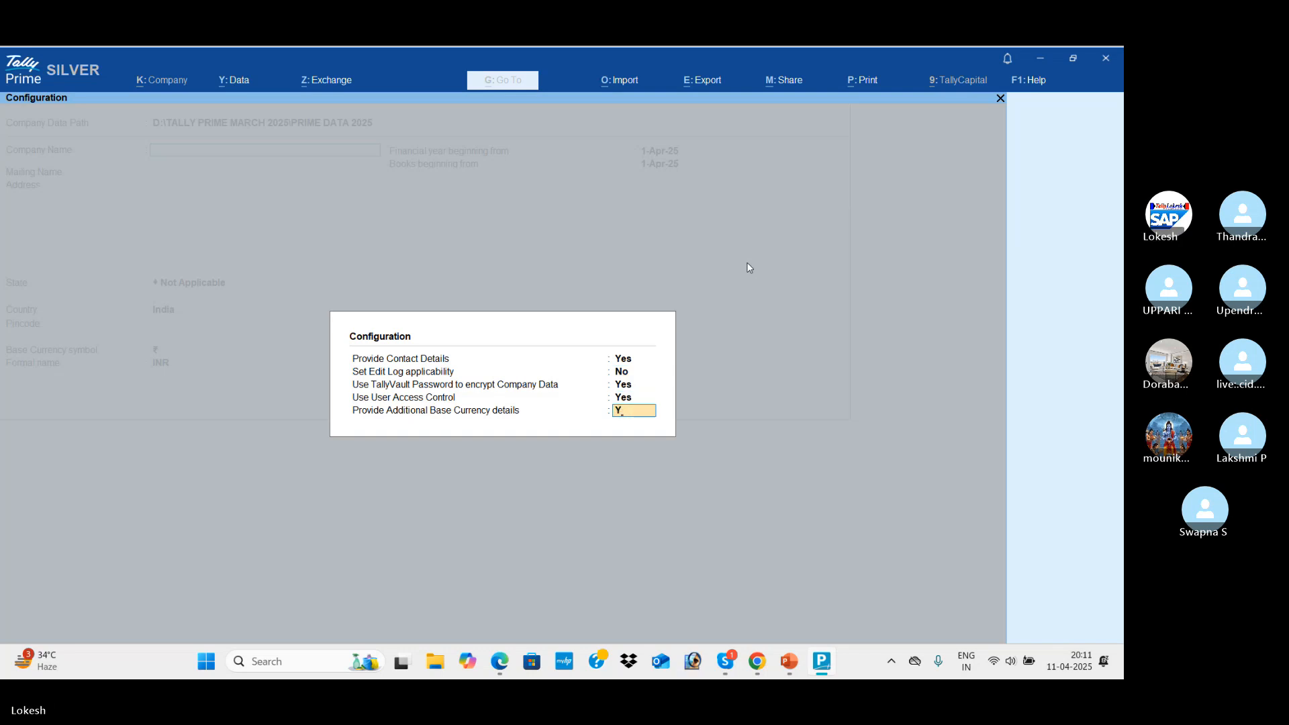
key("Return")
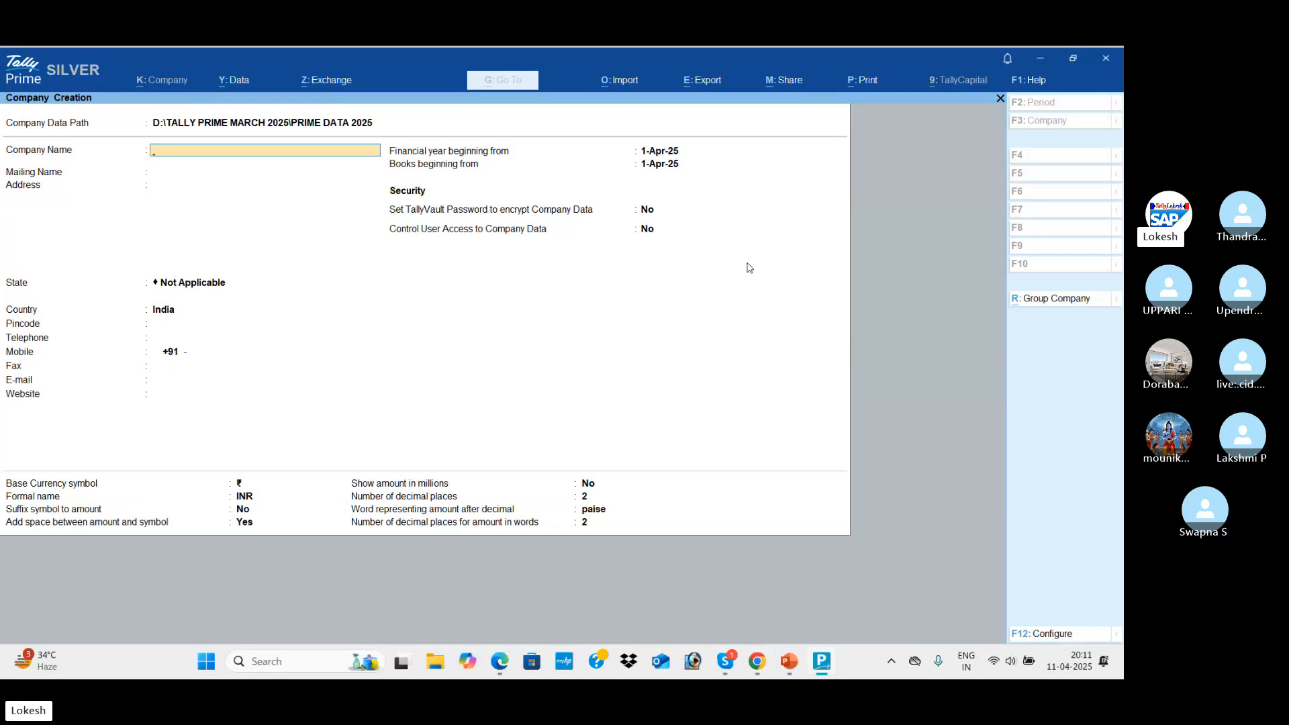
Check the NEHA PVT LTD company name in the practice-problem PDF
key("Up")
key("alt+Tab")
key("alt+Tab")
key("alt+Tab")
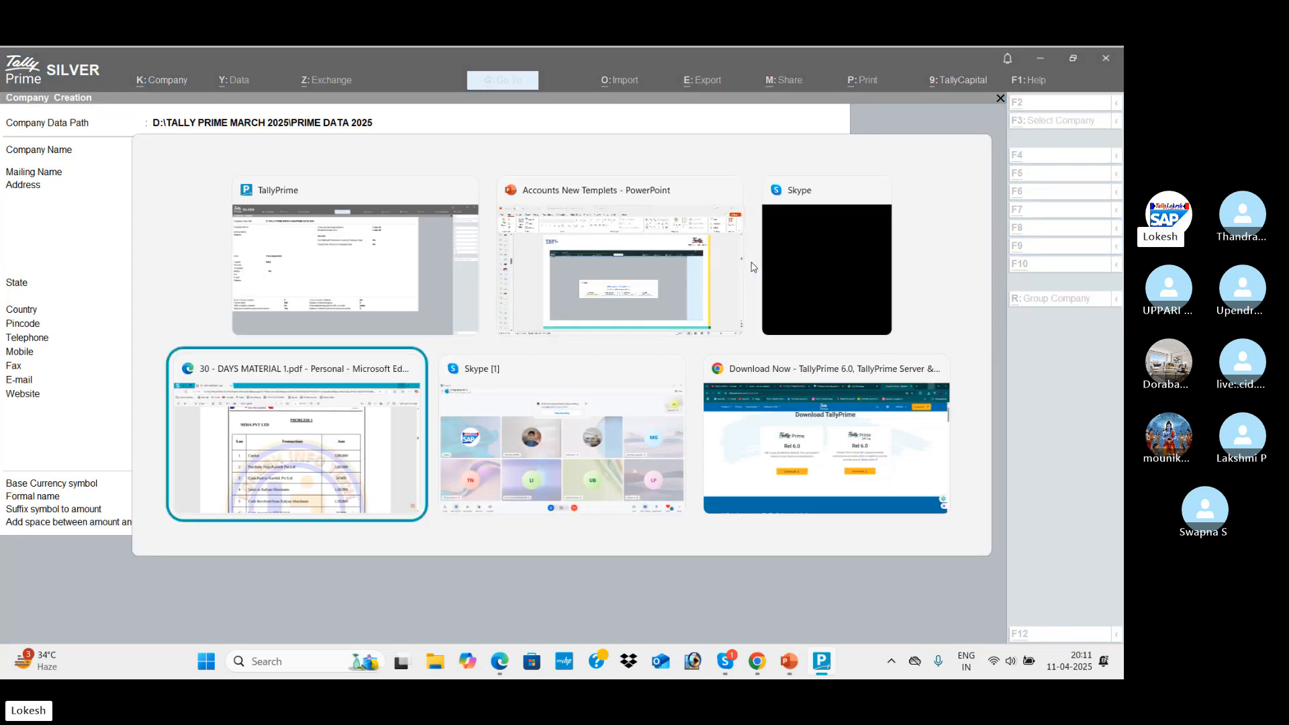
scroll(342, 250, "down", 3)
scroll(342, 249, "up", 3)
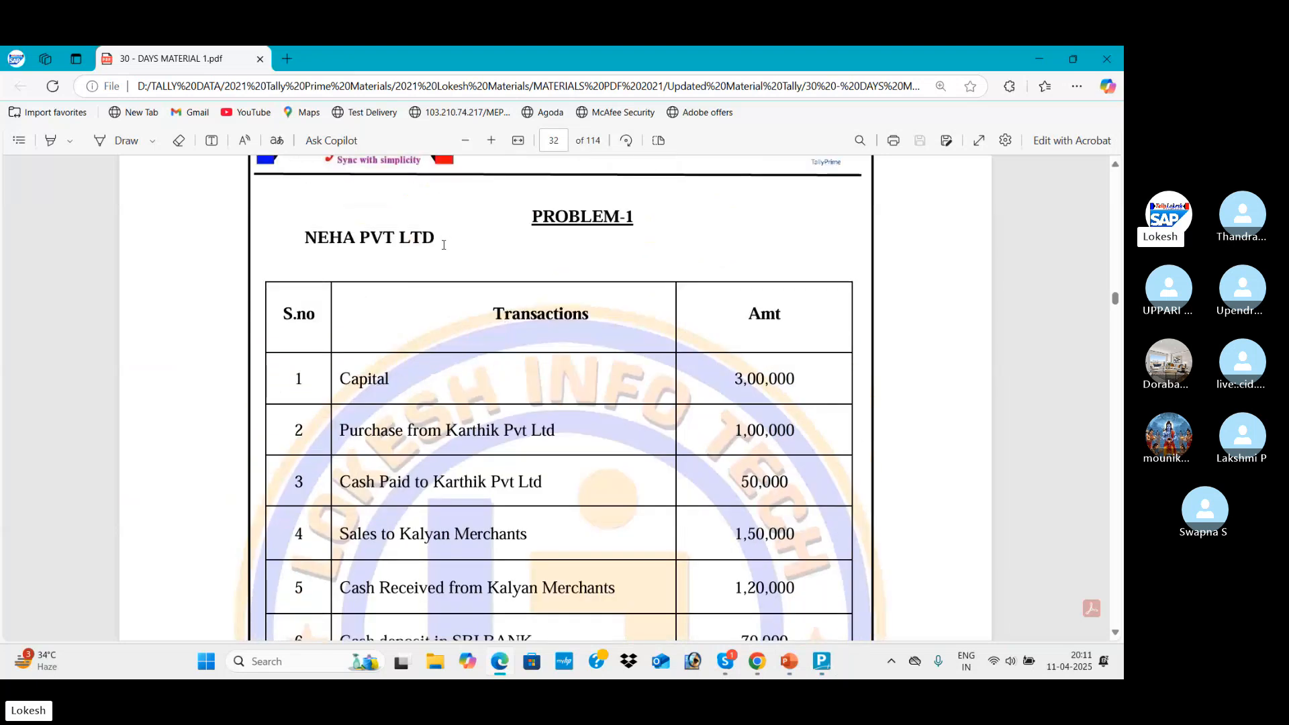
left_click_drag(445, 245, 311, 240)
key("alt+Tab")
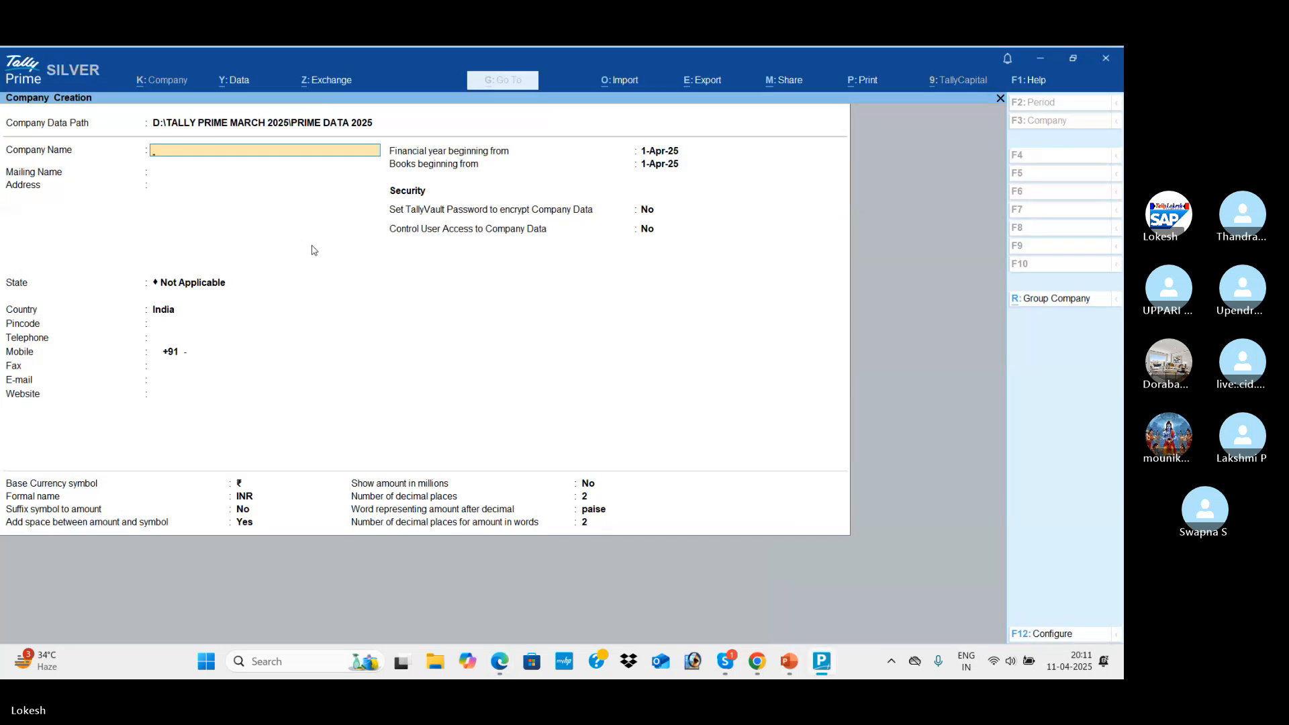
Enter company name NEHA PVT LTD APRILE 11 with its address and cell number lines
type("NEHA PVT LTD APRILE 11")
key("Return")
key("Return")
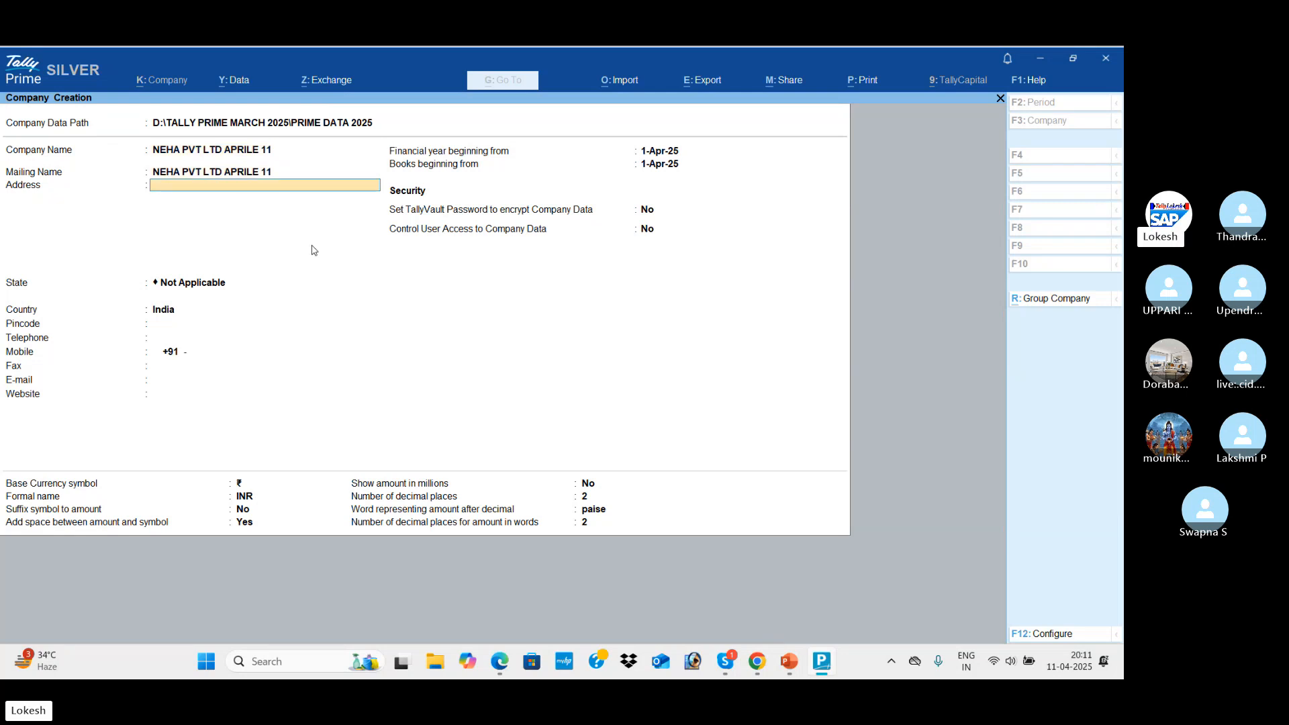
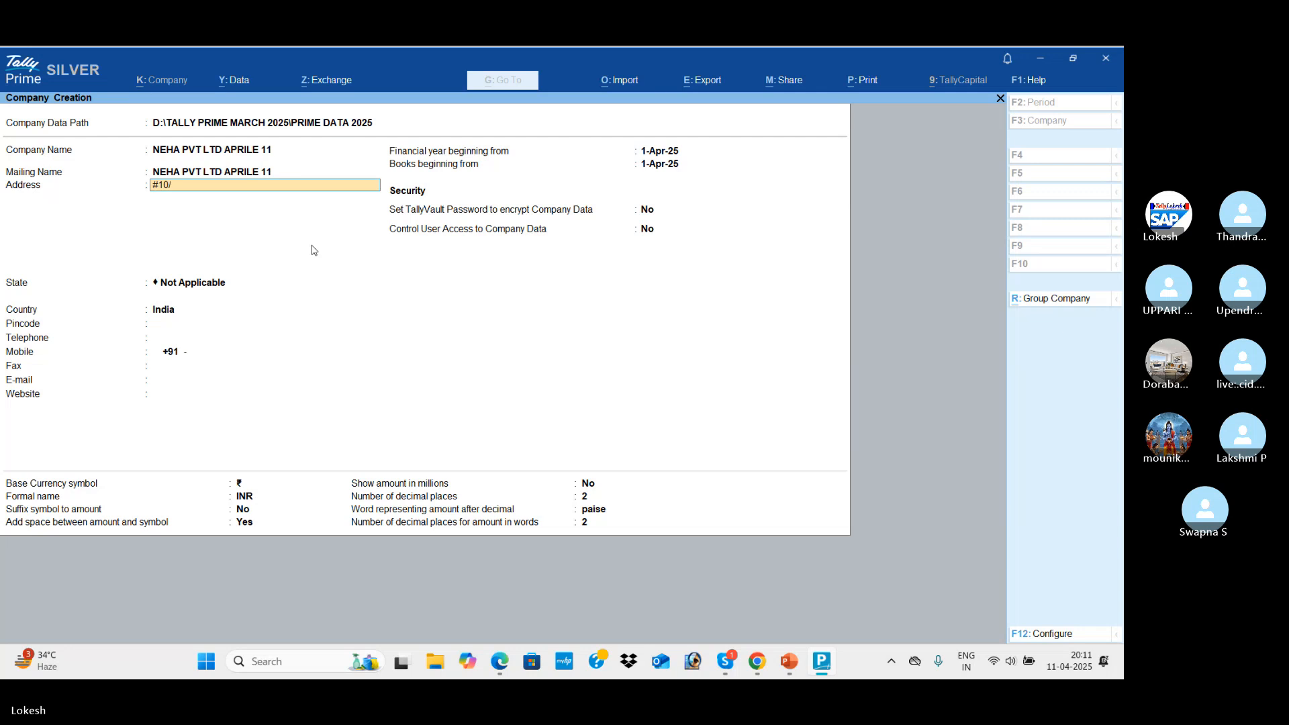
key("Return")
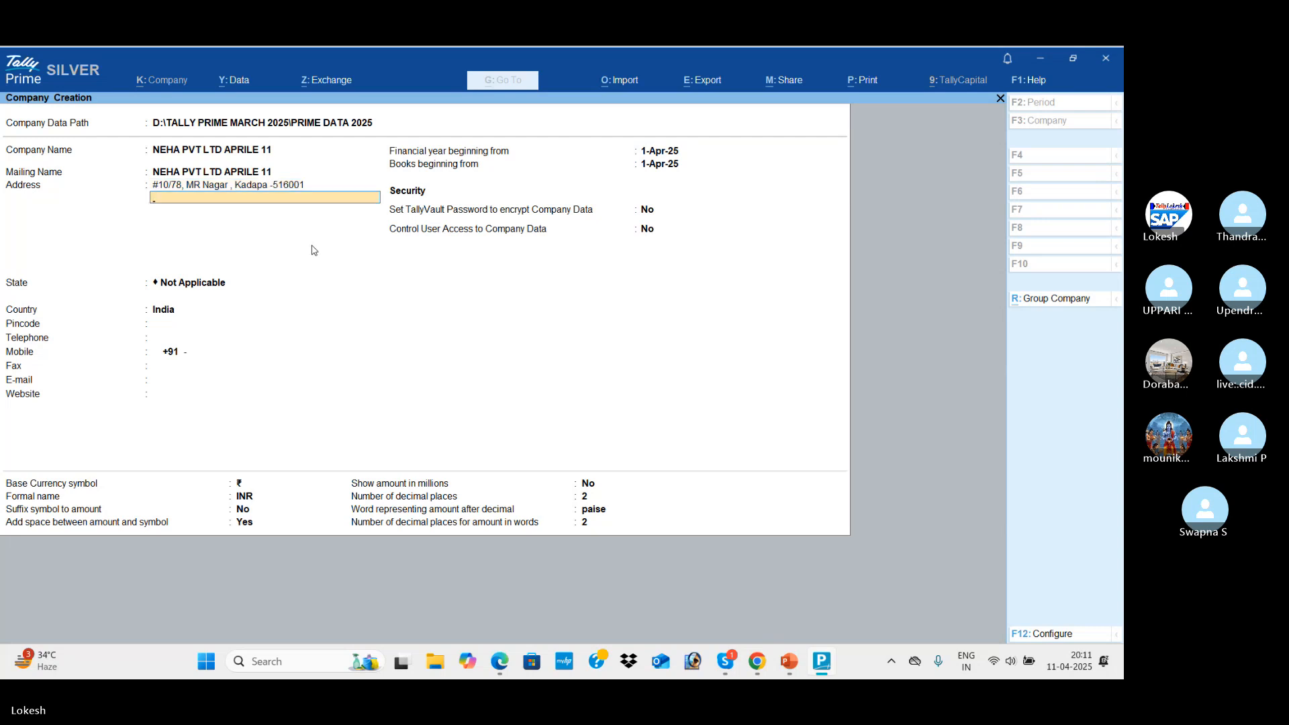
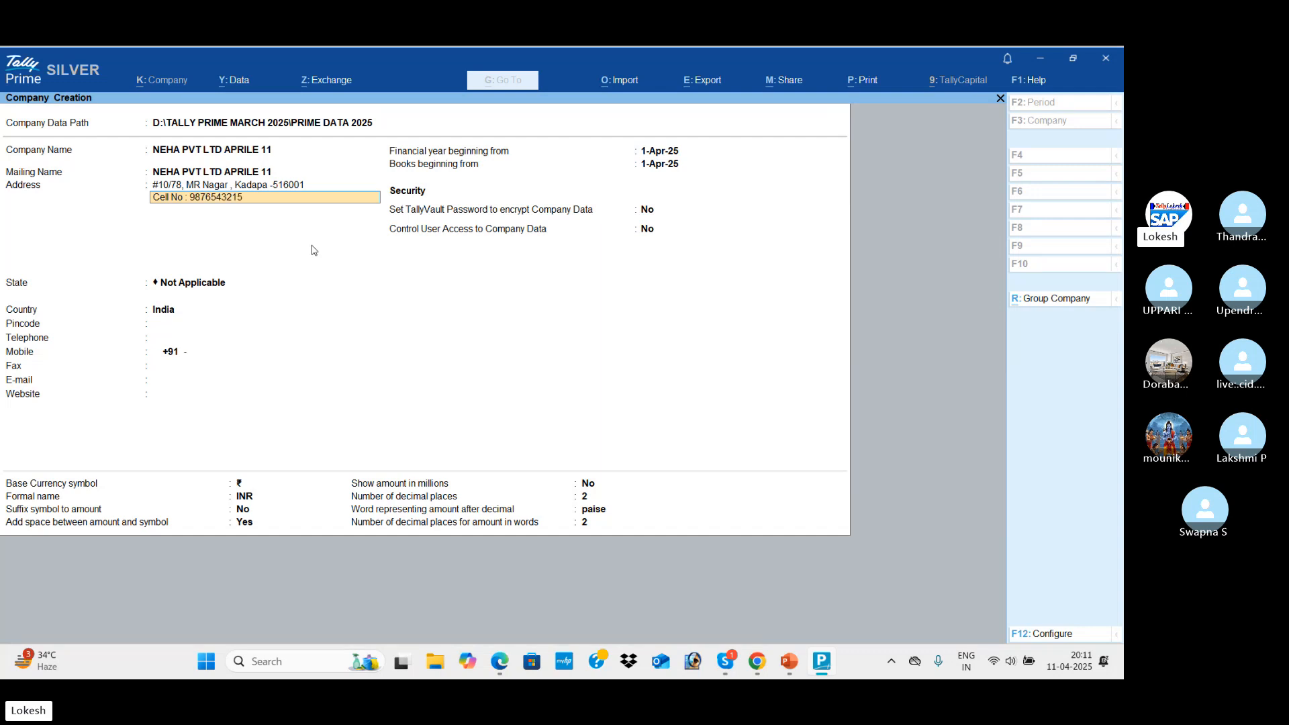
key("Return")
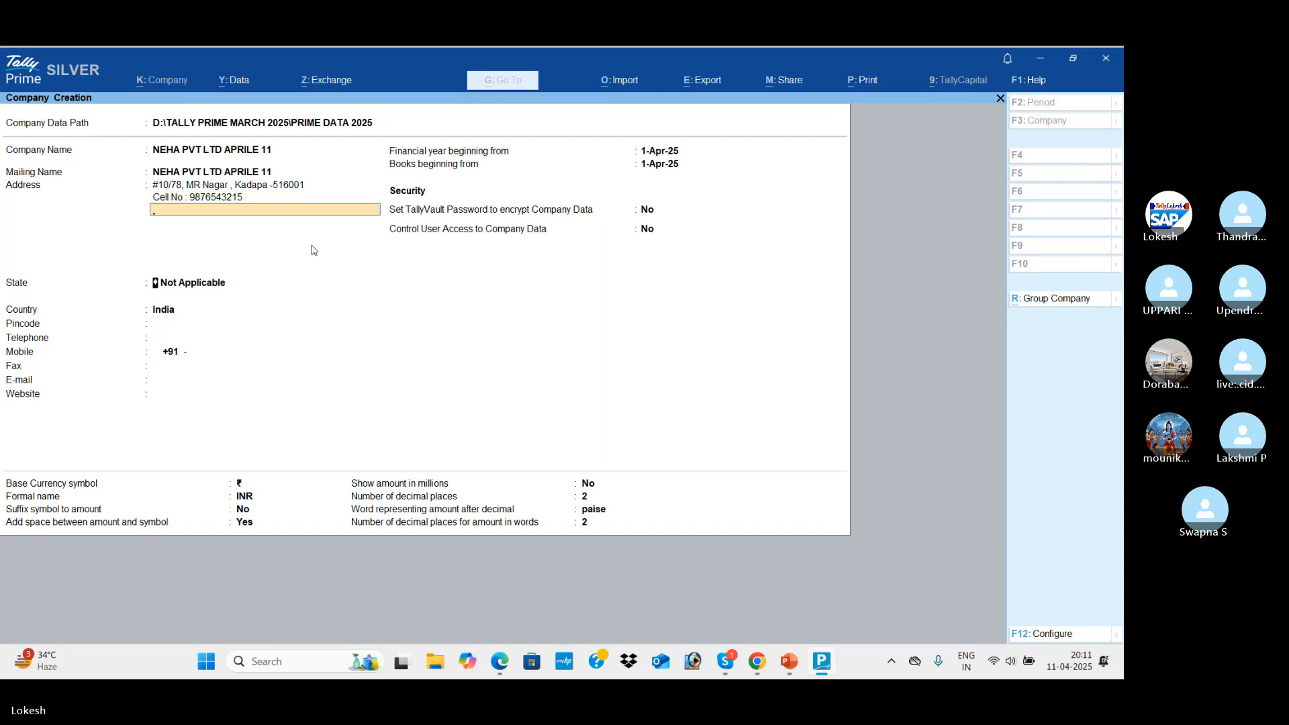
key("Return")
Select Andhra Pradesh as the state and enter the company's pincode
key("Down")
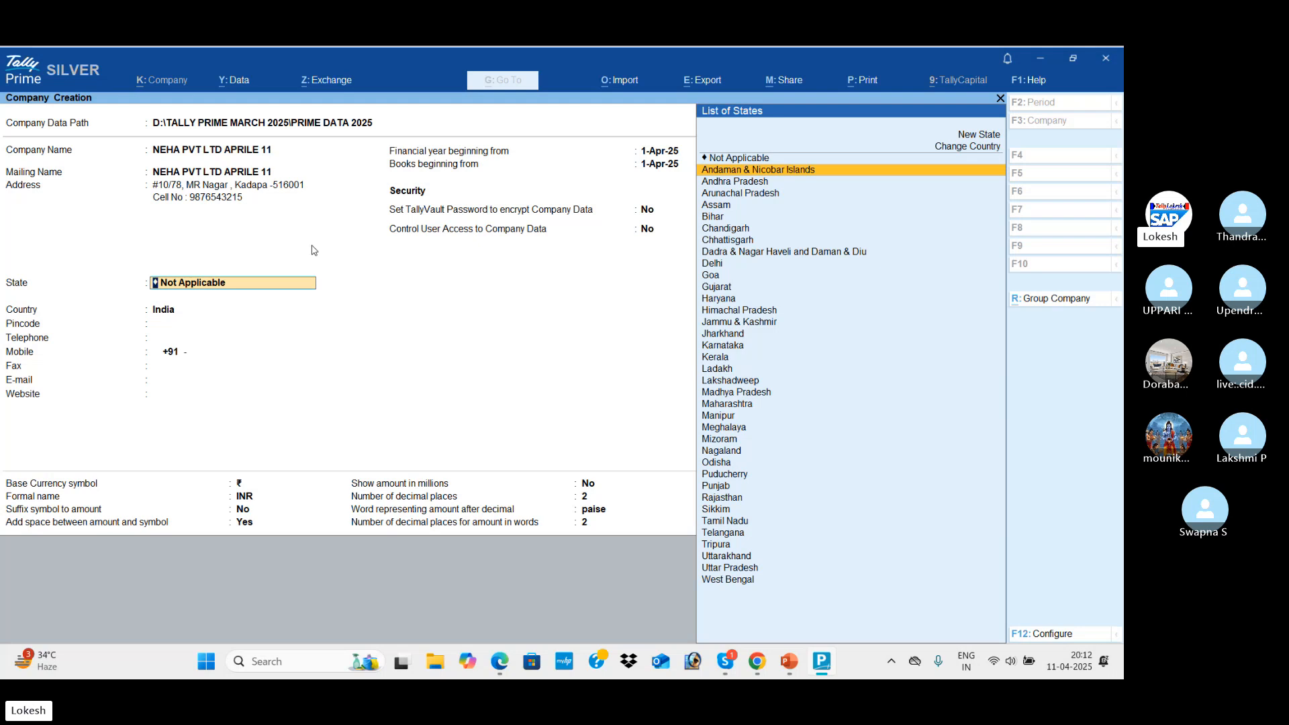
key("Down")
key("Return")
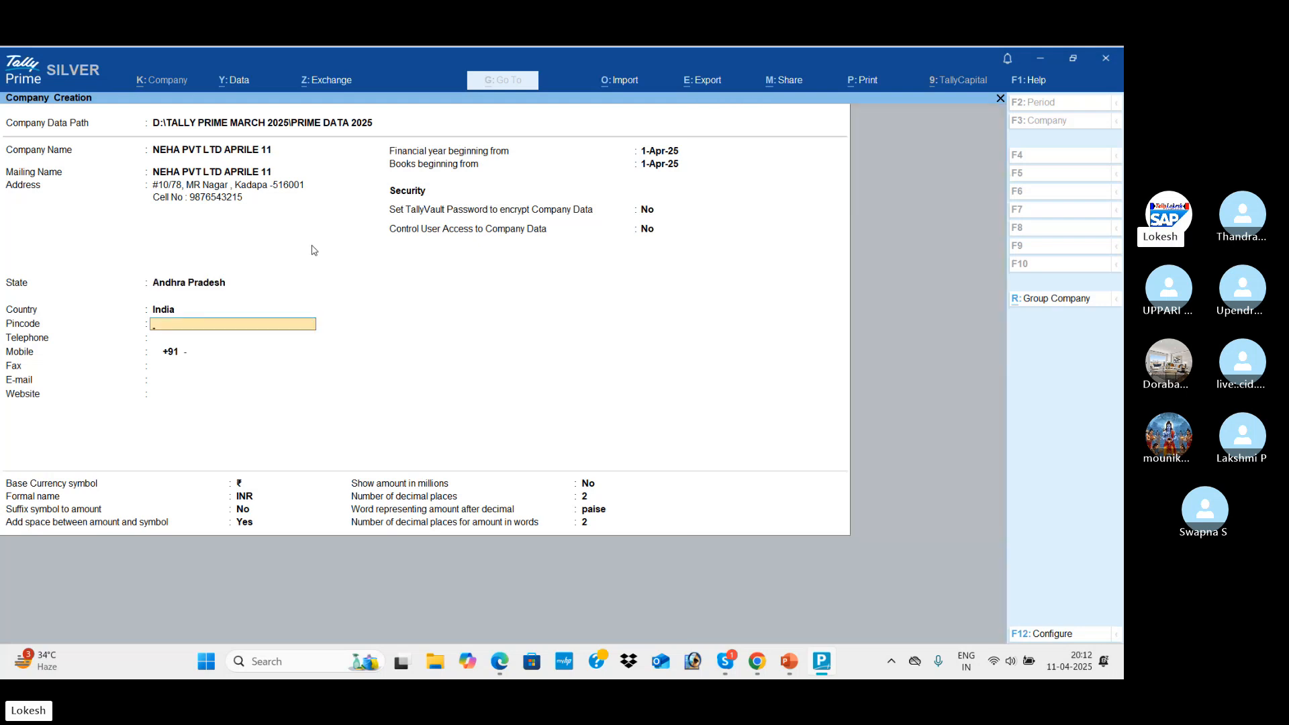
type("516001")
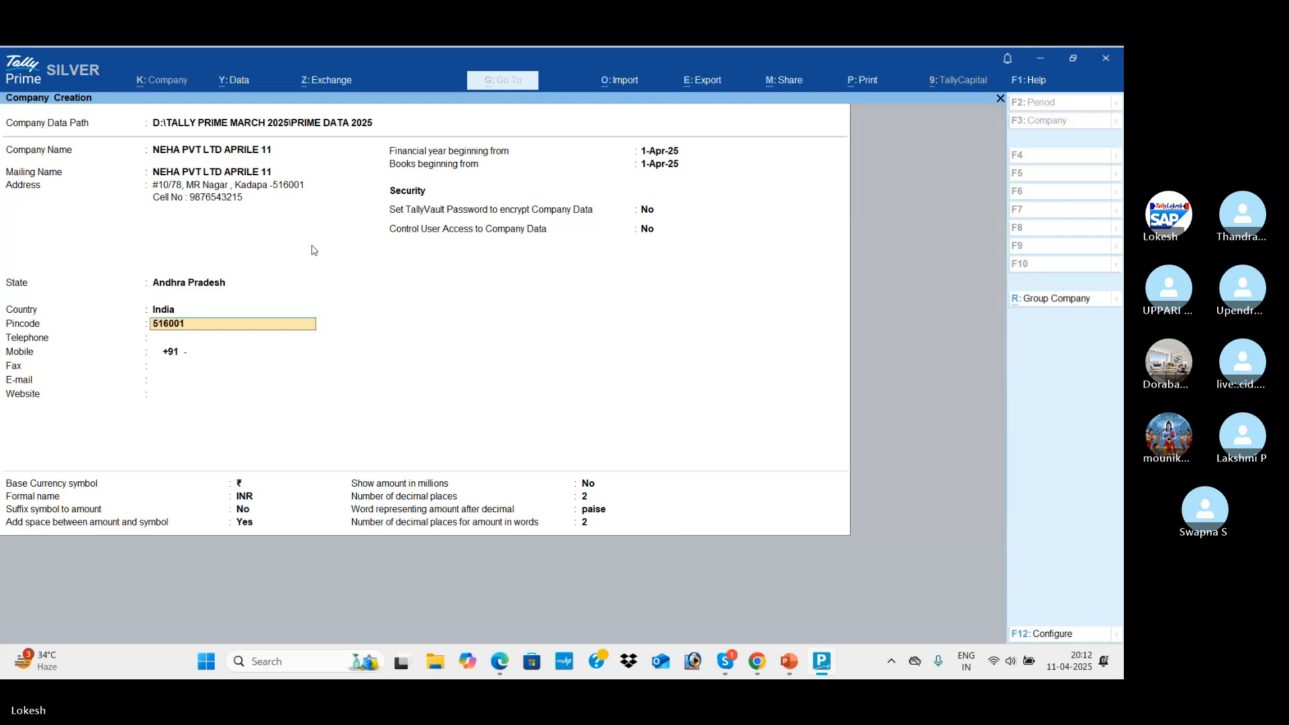
key("Return")
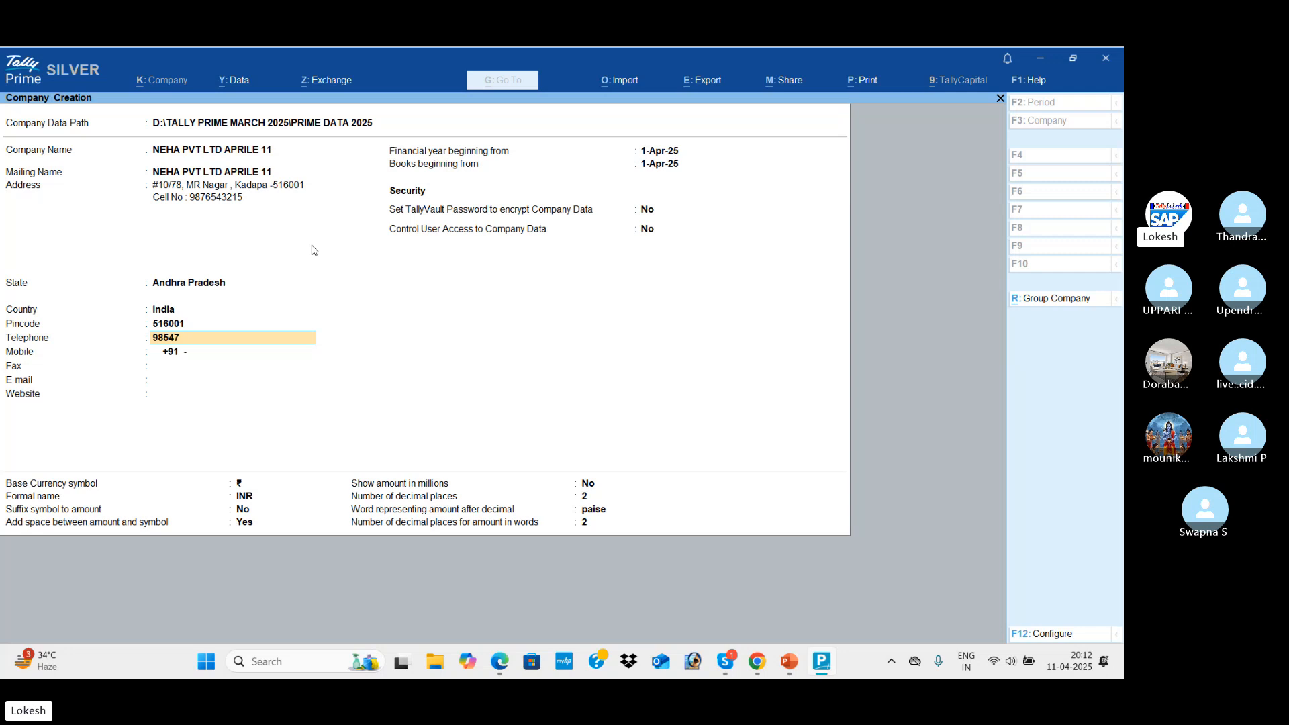
Fill in the company's telephone, mobile, fax, e-mail and website details
key("Return")
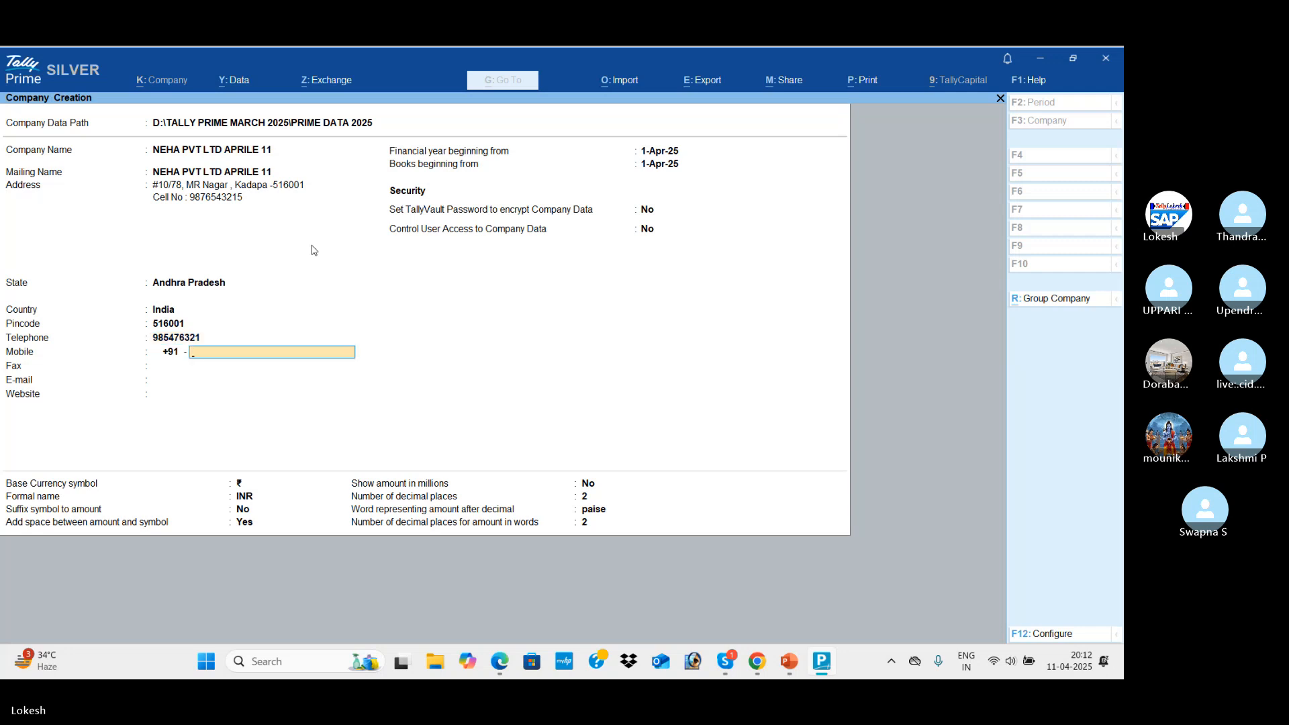
key("Return")
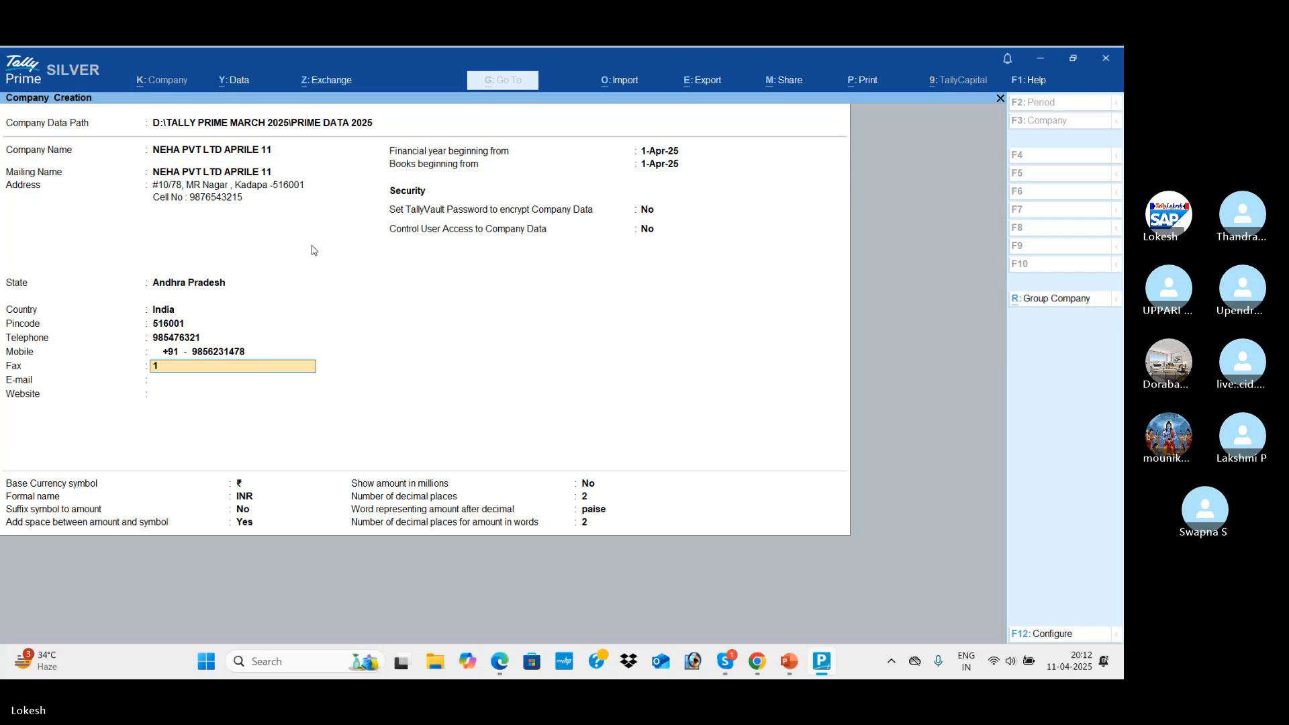
key("Return")
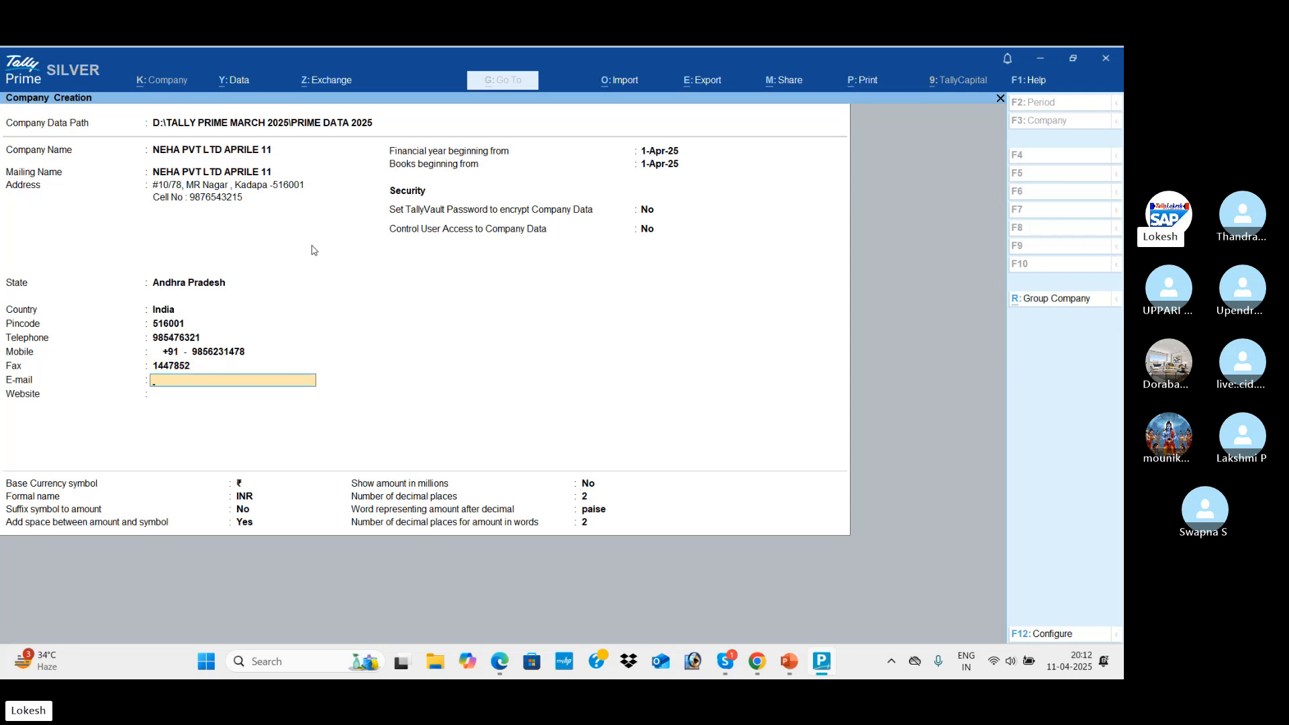
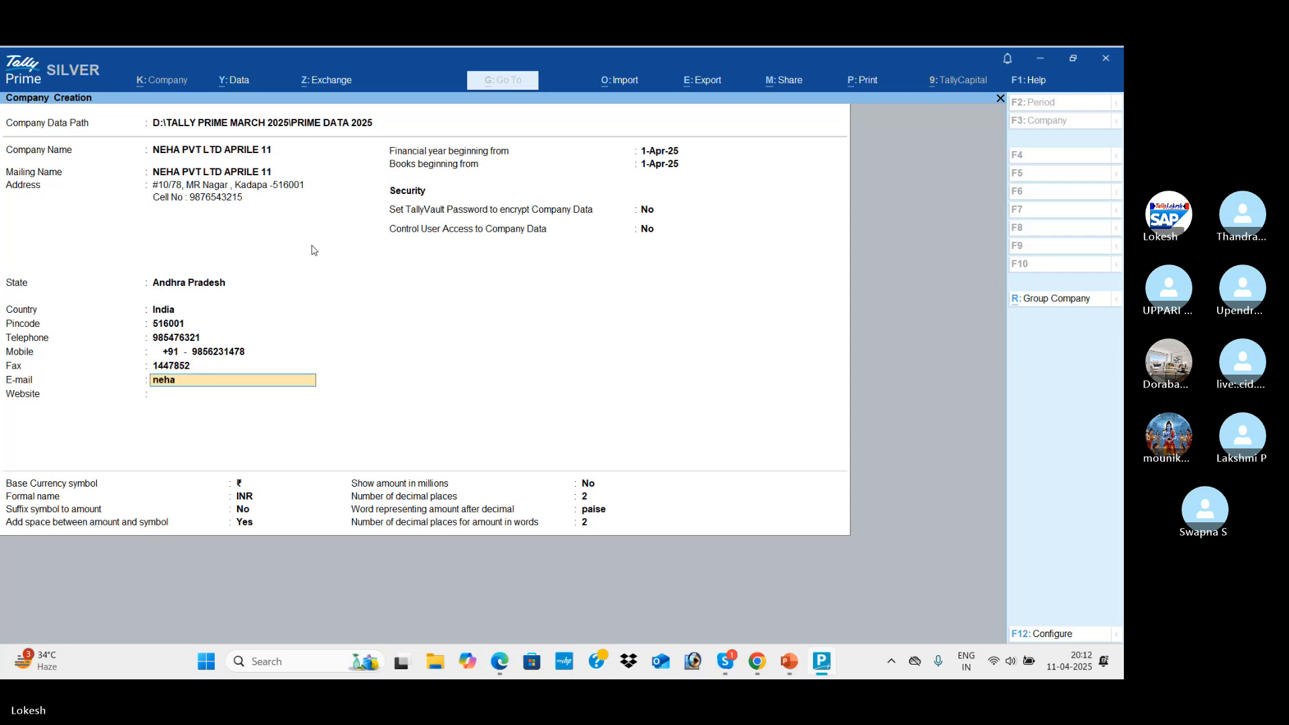
key("Return")
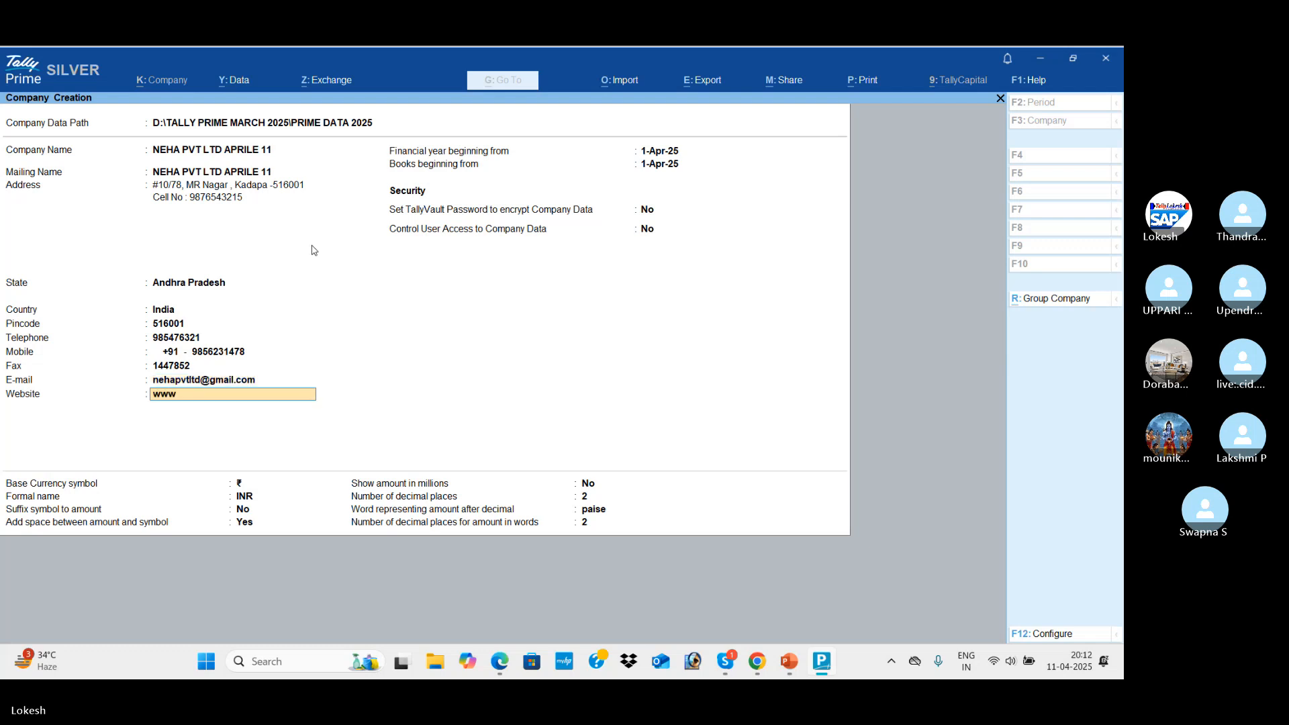
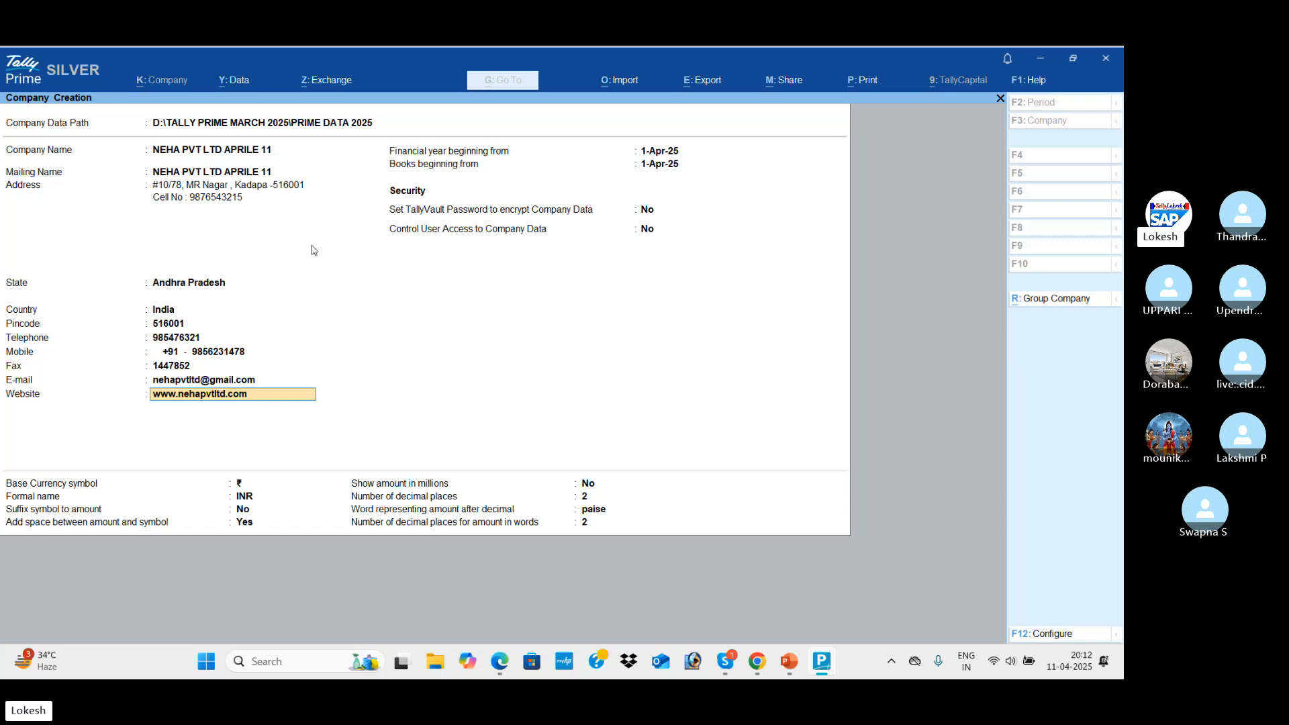
key("Return")
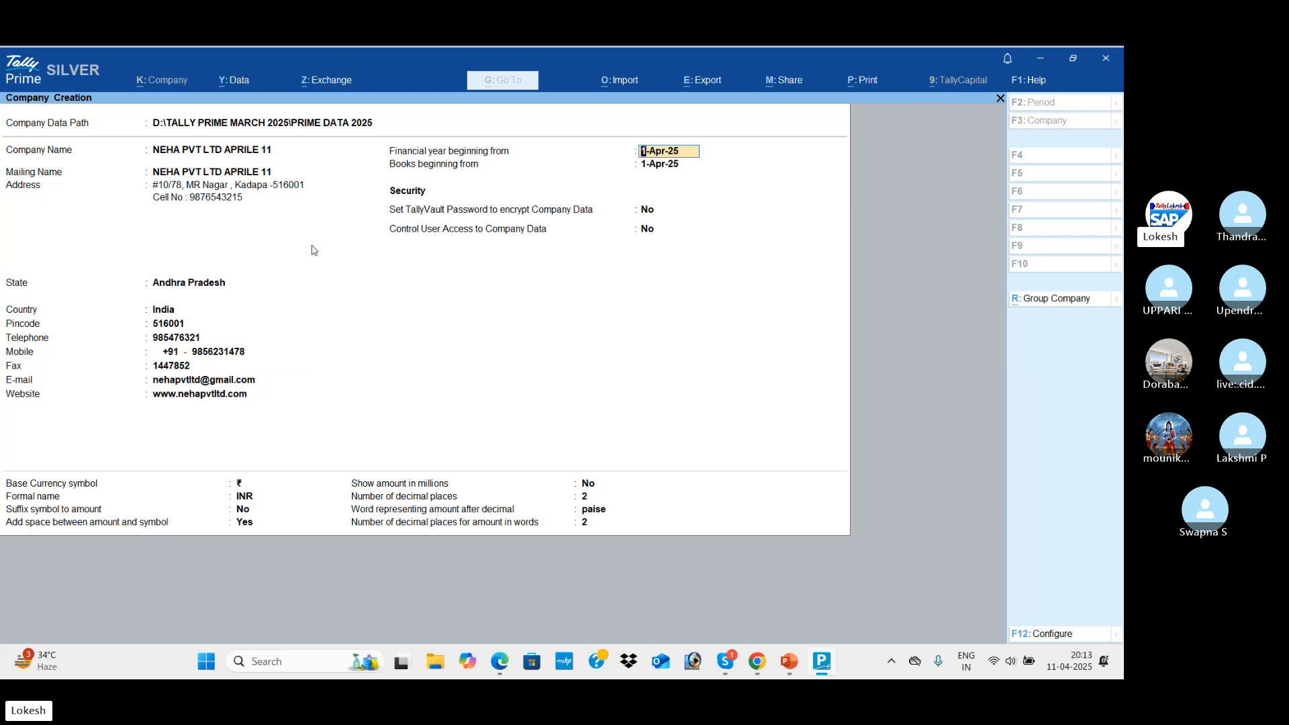
key("alt")
key("alt+Tab")
key("alt+Tab")
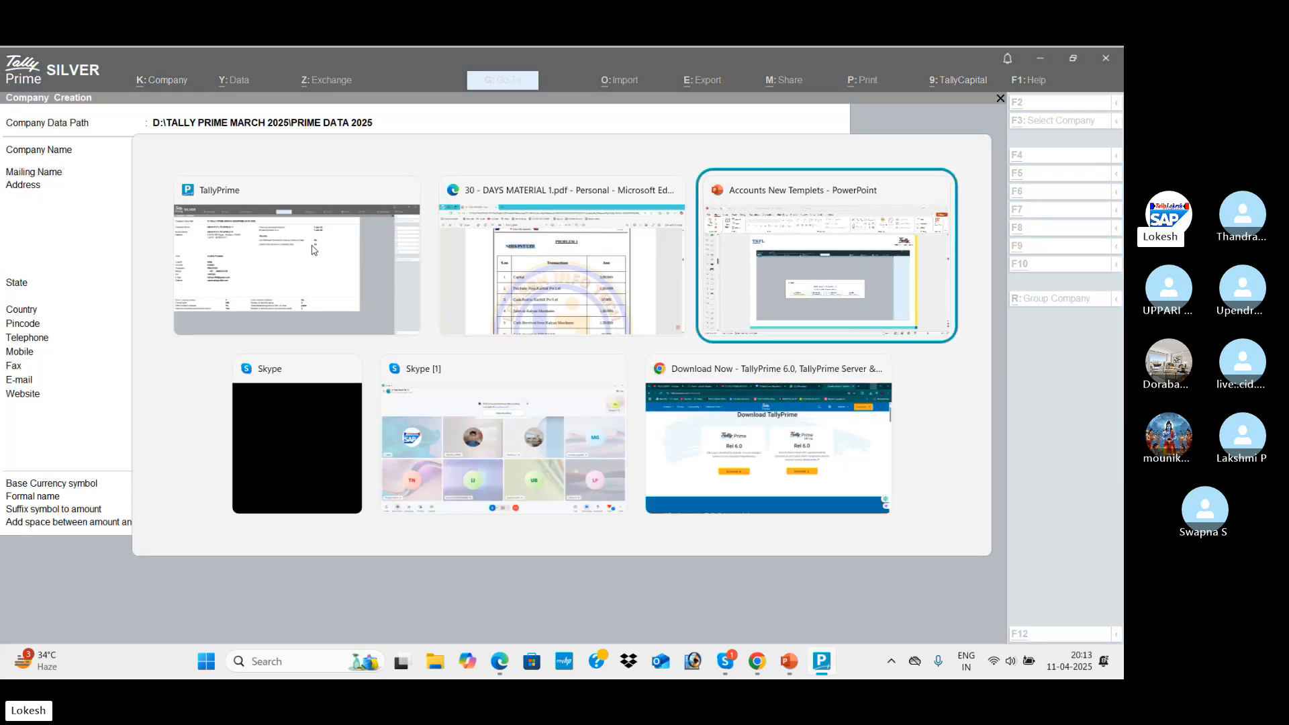
key("alt+Tab")
key("alt+Tab")
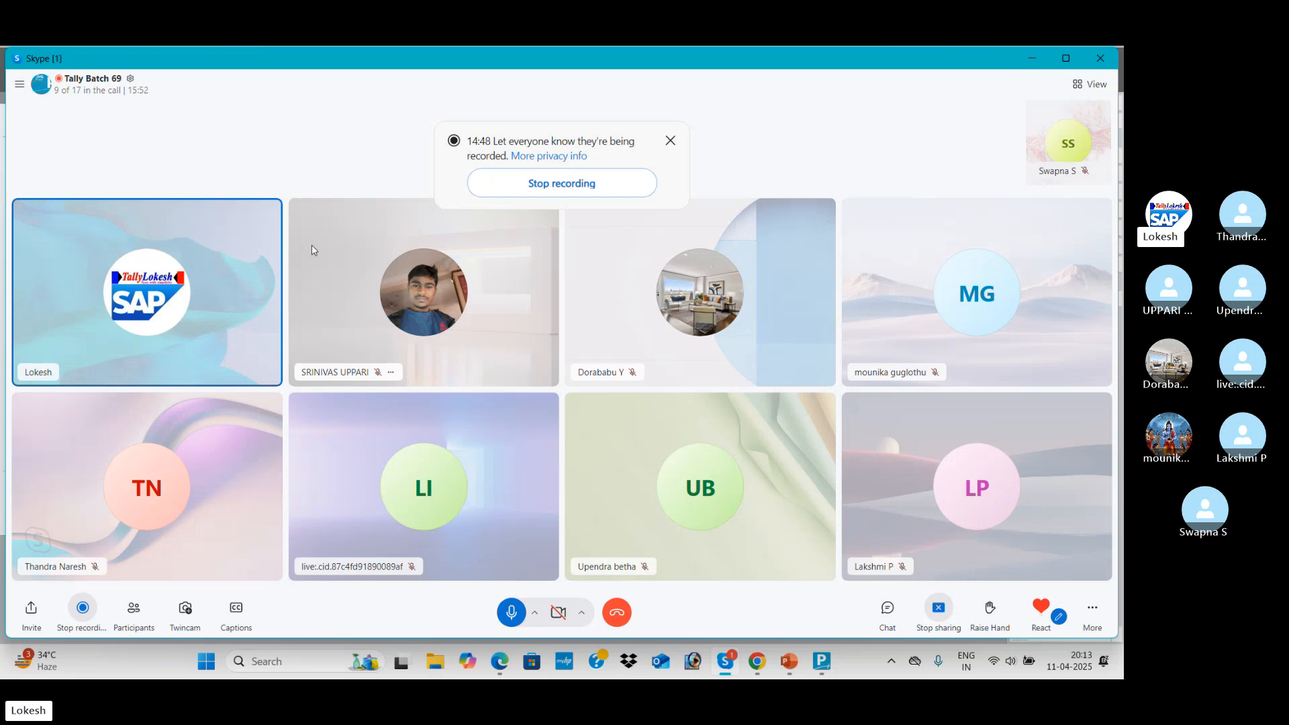
Keep the default dates, security and currency settings and accept creating NEHA PVT LTD APRILE 11
key("alt+Tab")
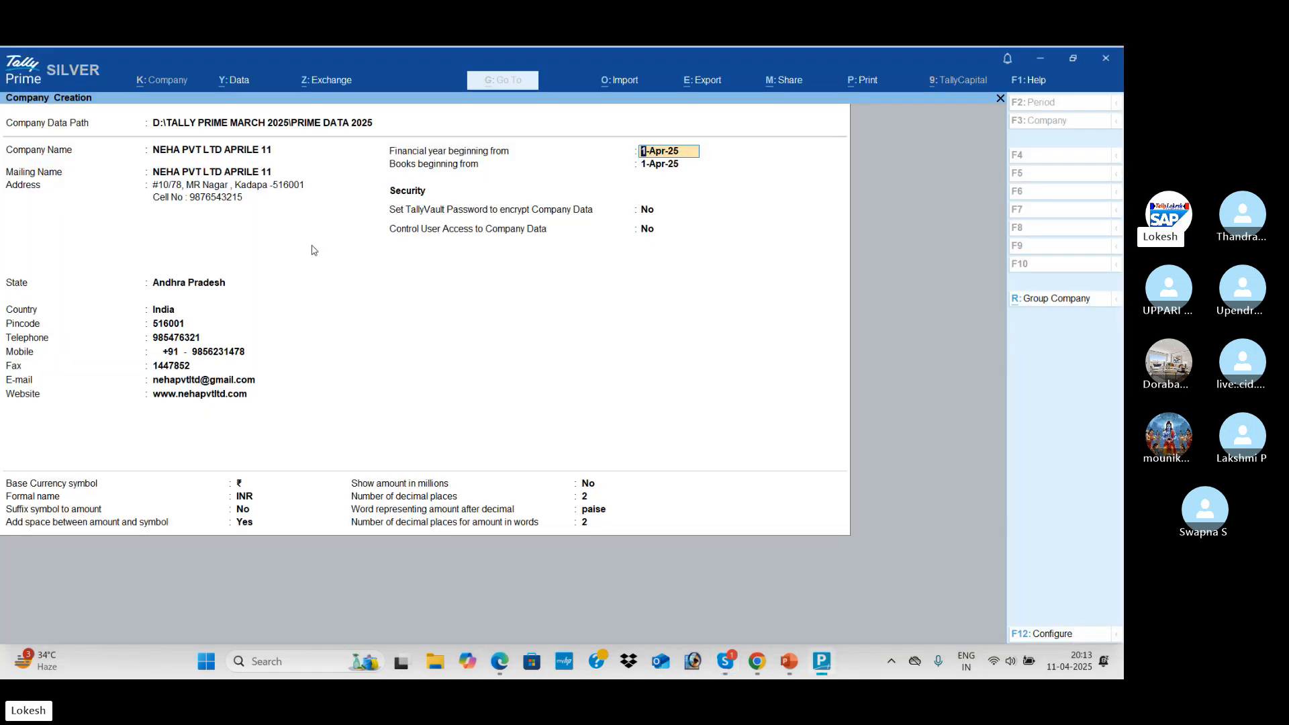
key("Return")
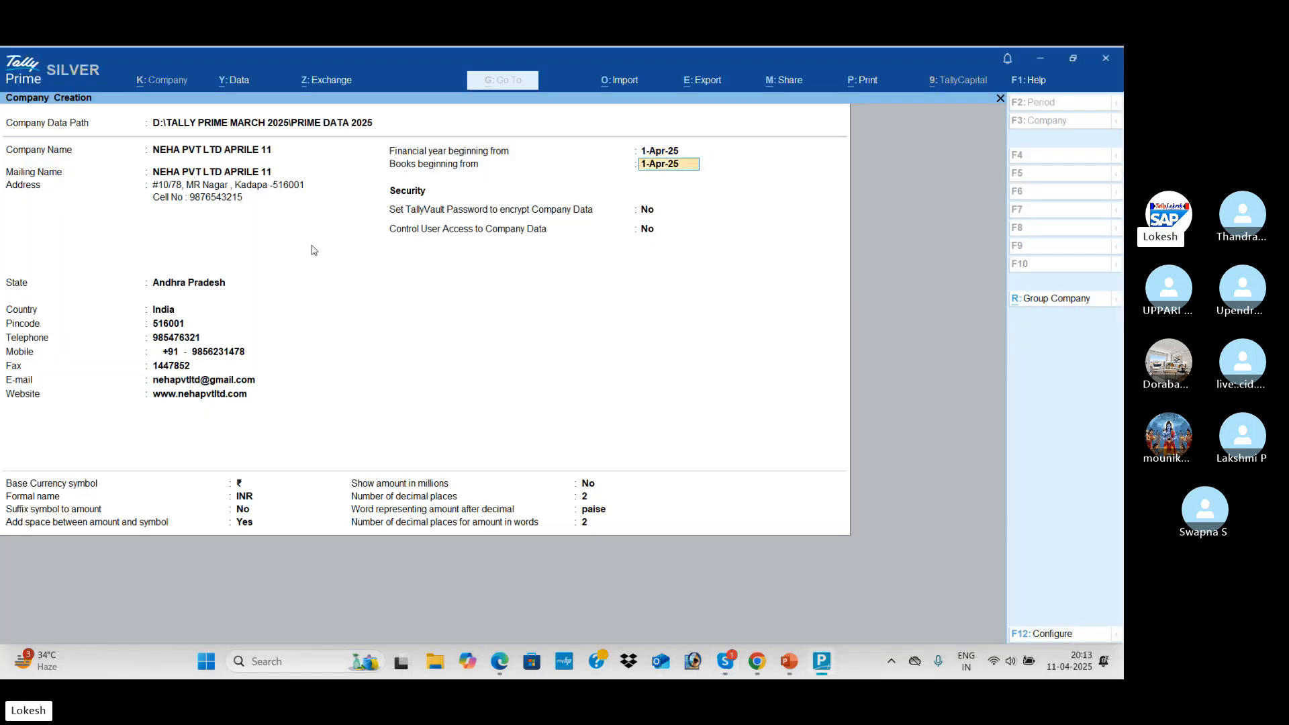
key("Return")
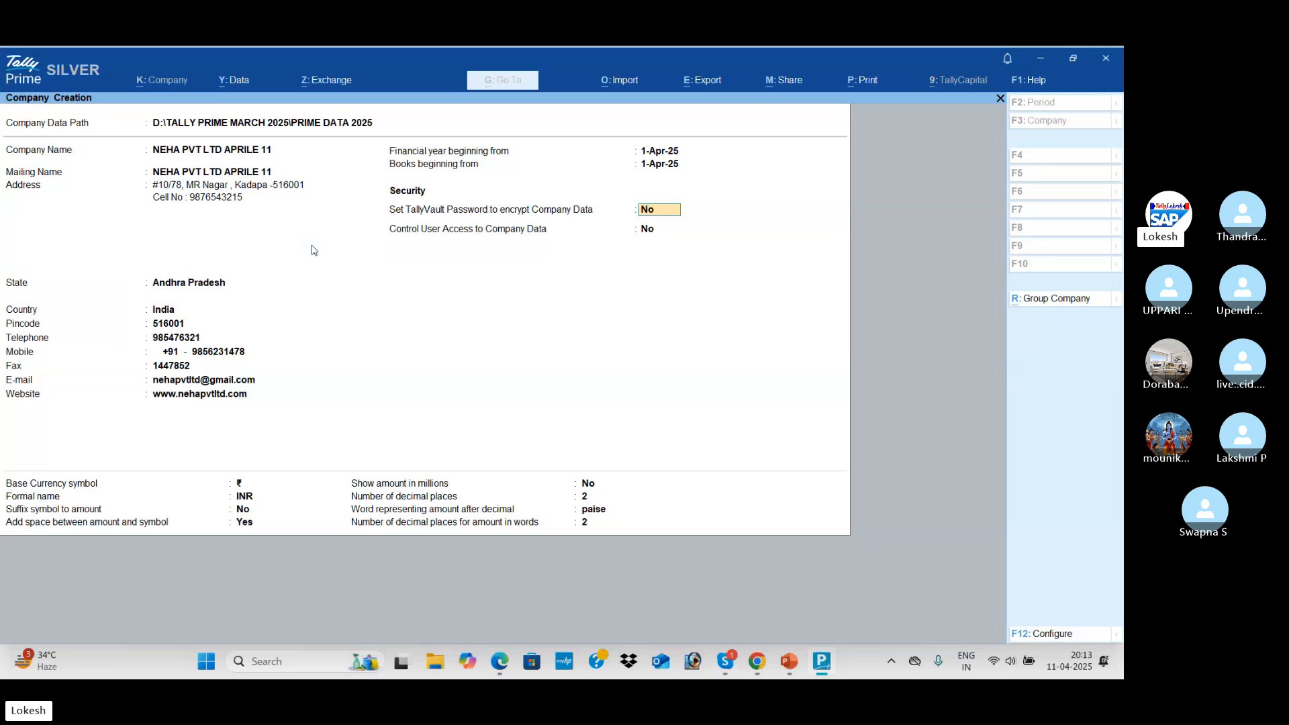
key("Return")
key("Return")
key("Return")
key("Return")
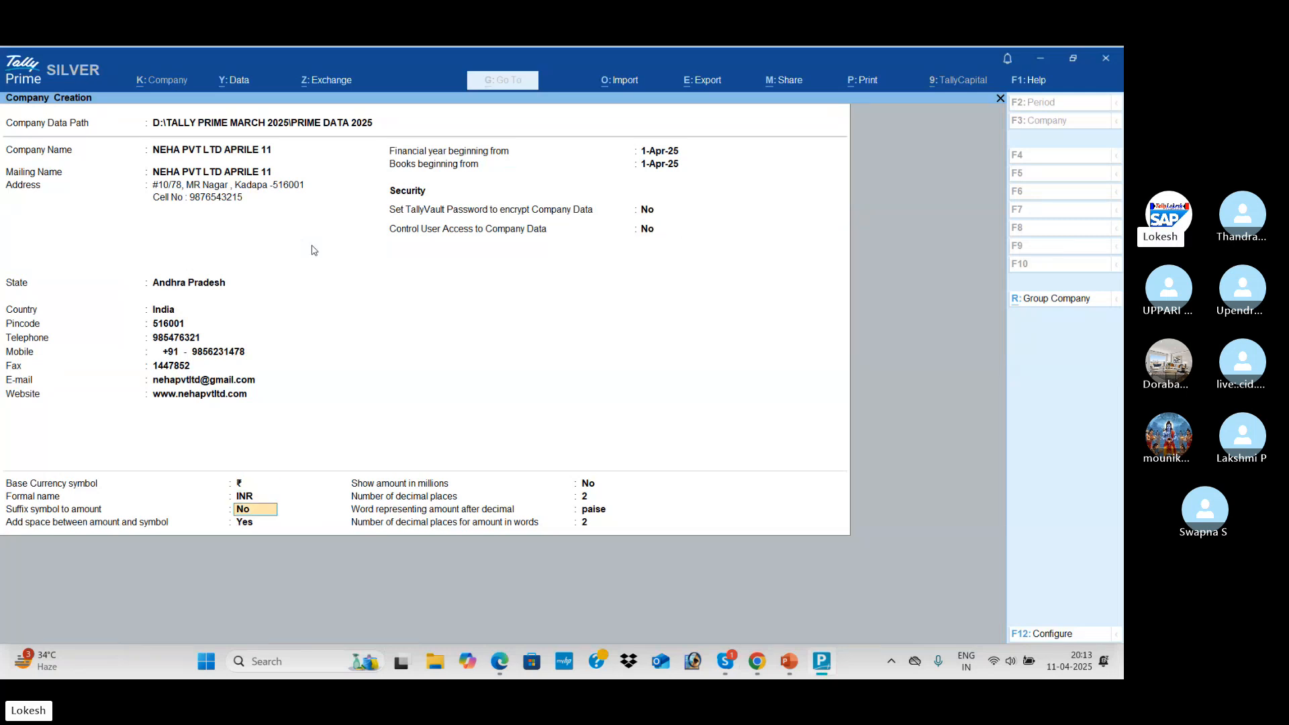
key("Return")
key("Up")
key("Up")
key("Up")
key("Return")
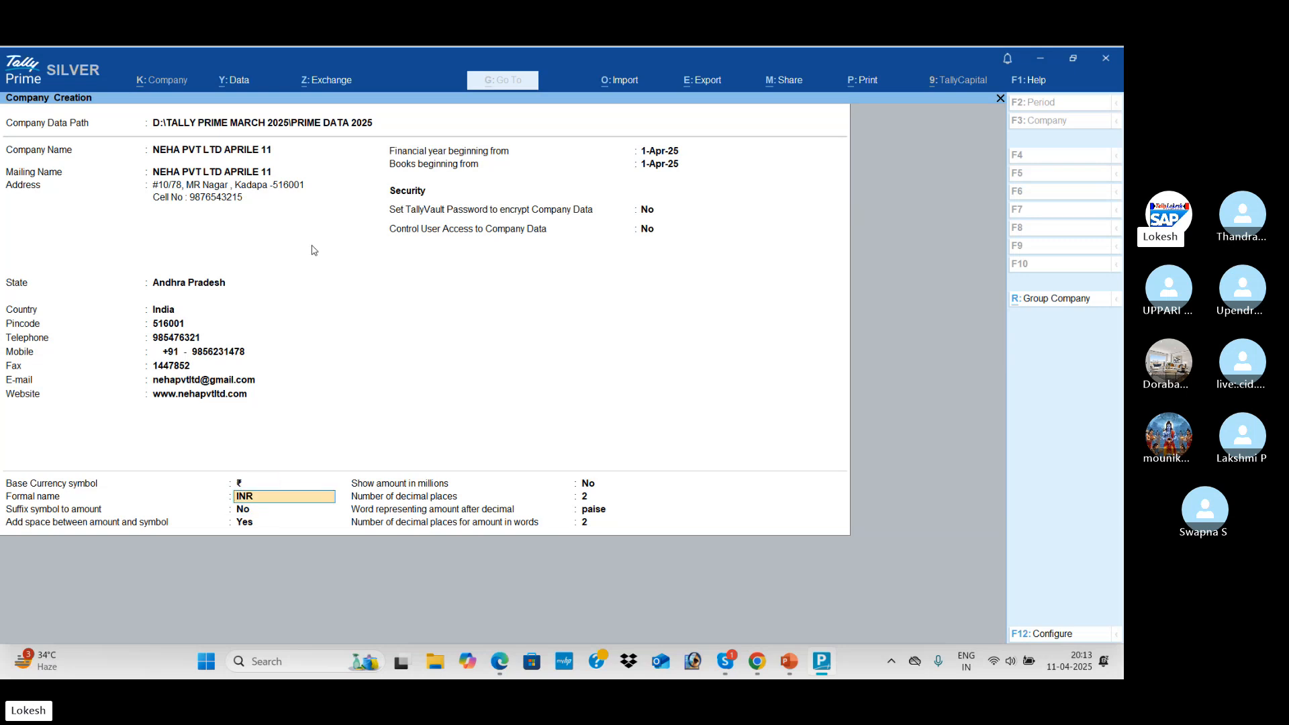
key("Return")
key("Return")
key("Return")
key("Return")
key("Return")
key("Return")
key("Return")
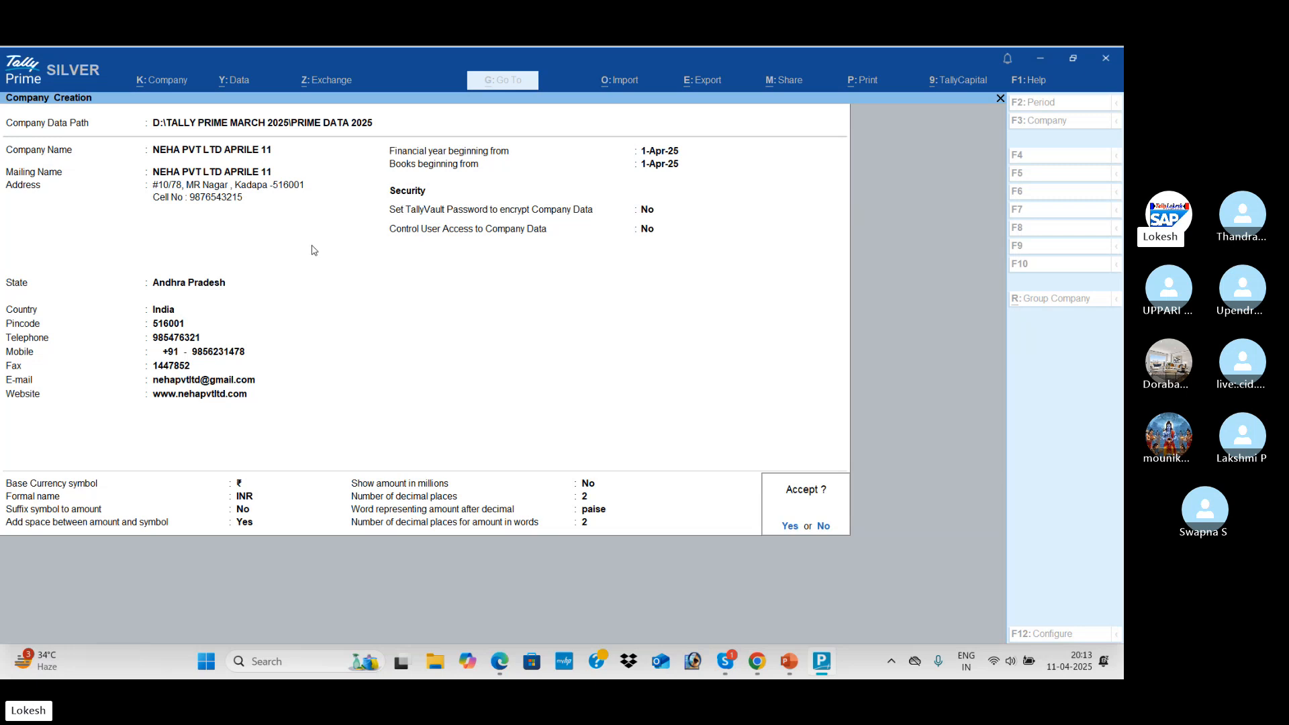
key("Return")
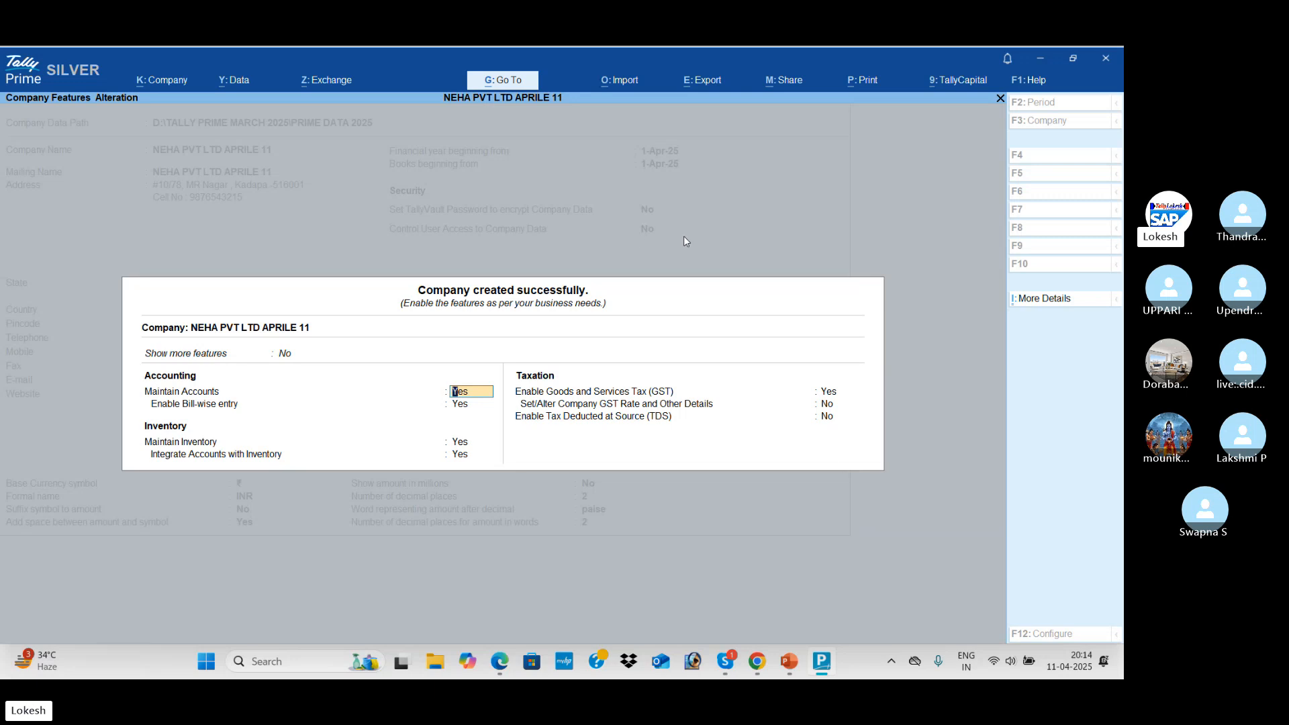
Set Show more features and Show all features to Yes in Company Features
key("Up")
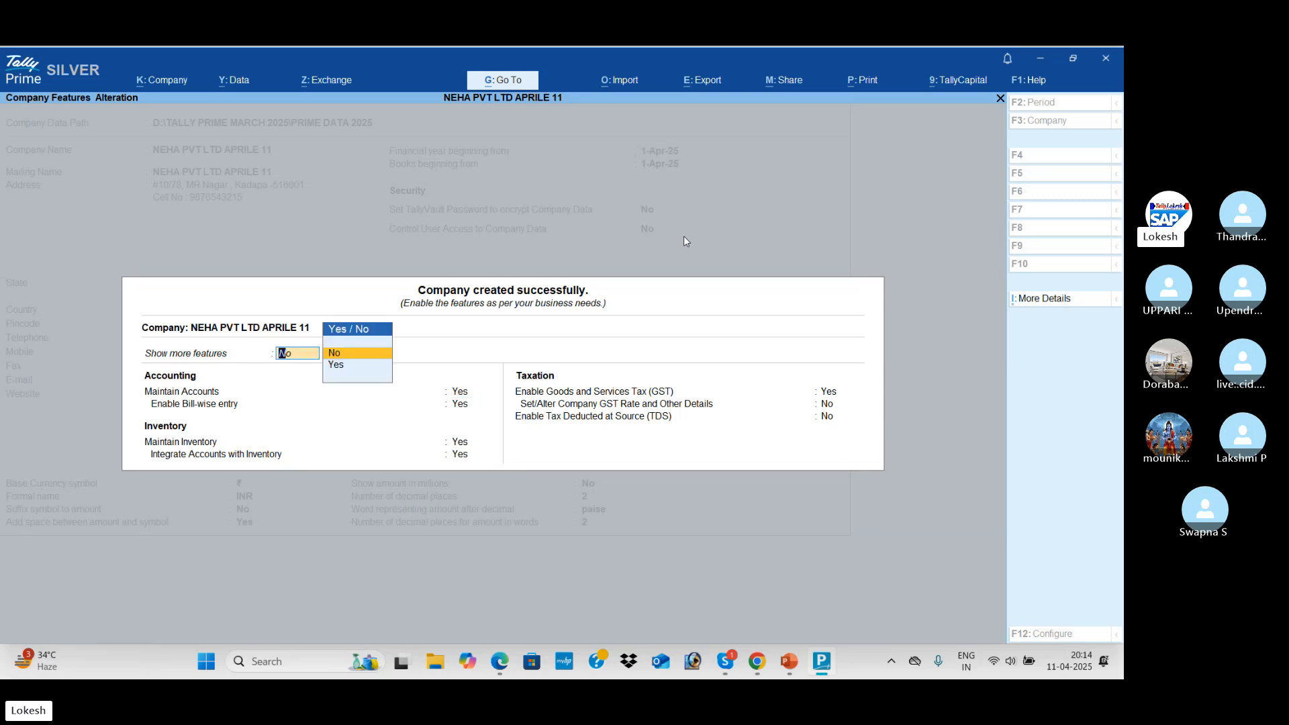
key("Down")
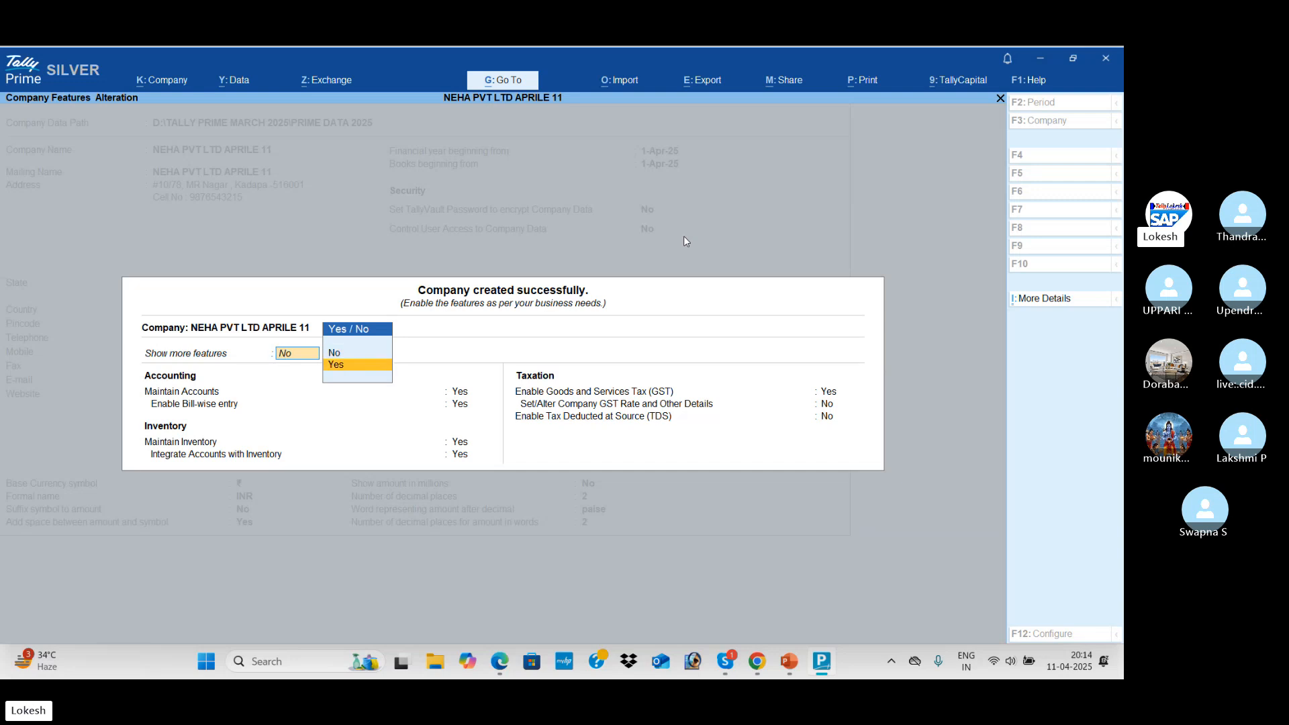
key("Return")
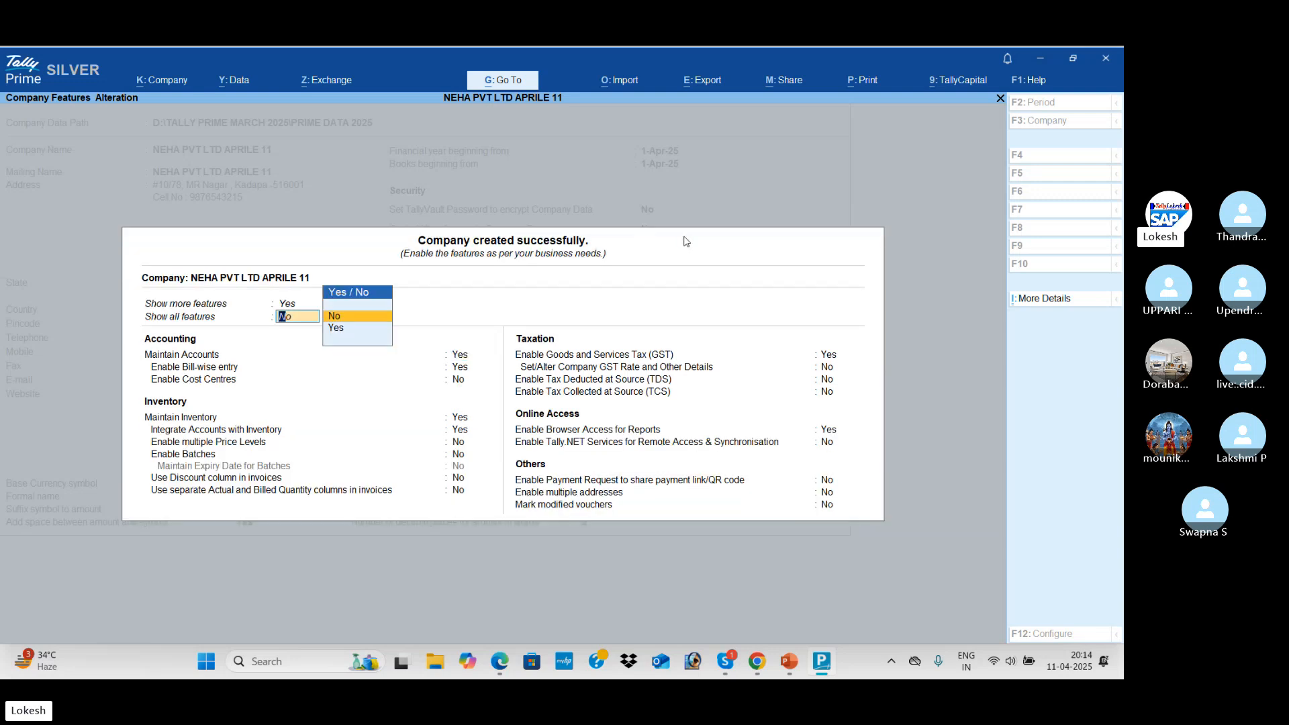
key("Down")
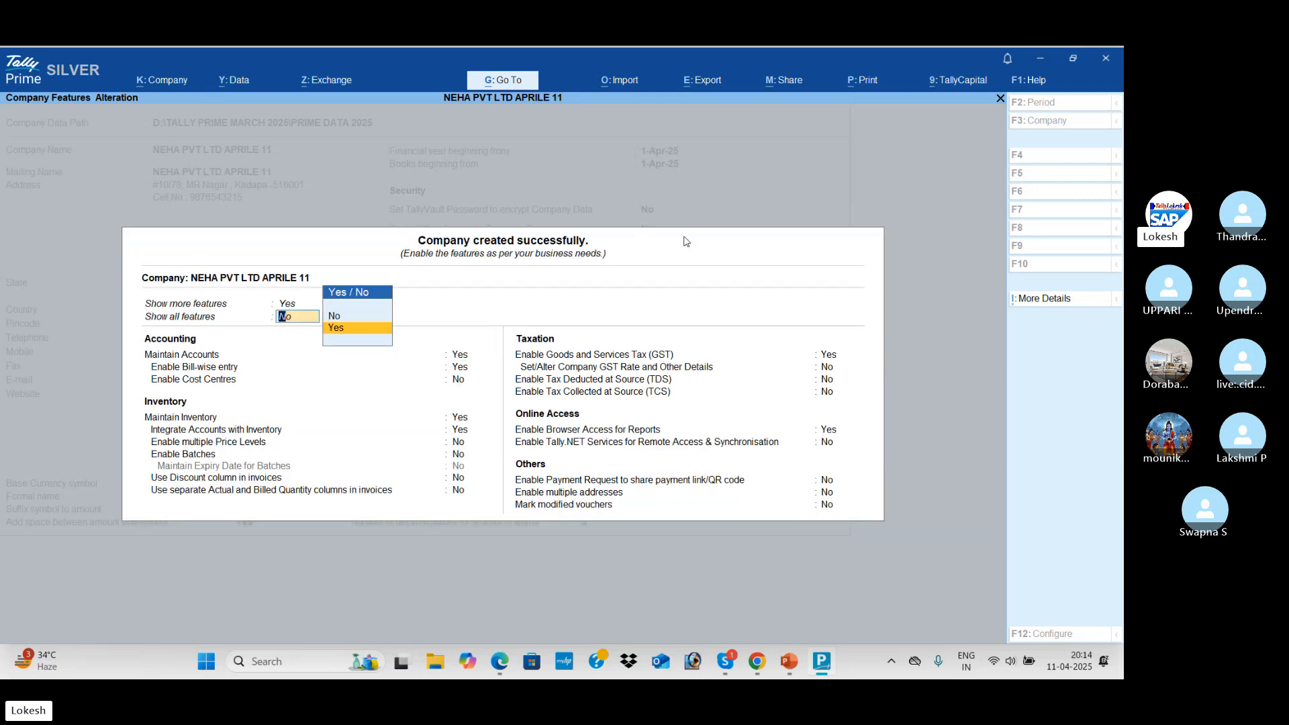
key("Return")
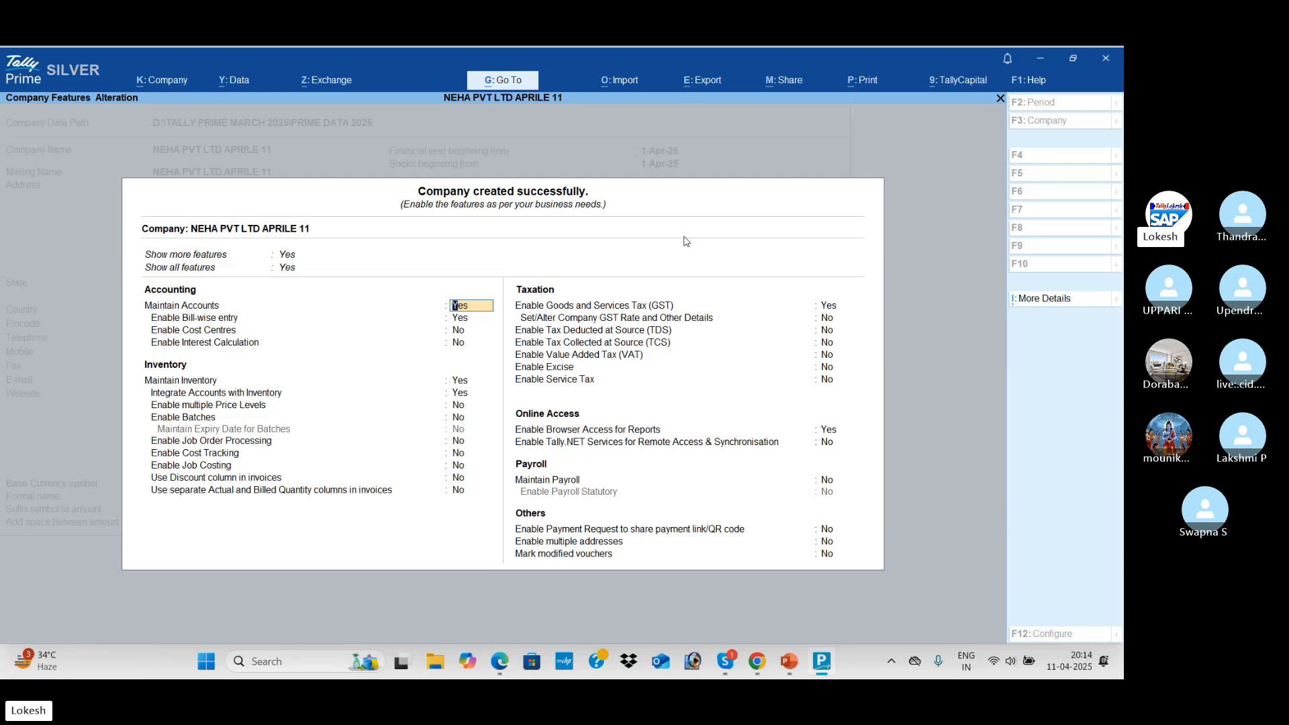
Set bill-wise entry, Maintain Inventory, GST and browser access to No, and save the features
key("Return")
type("n")
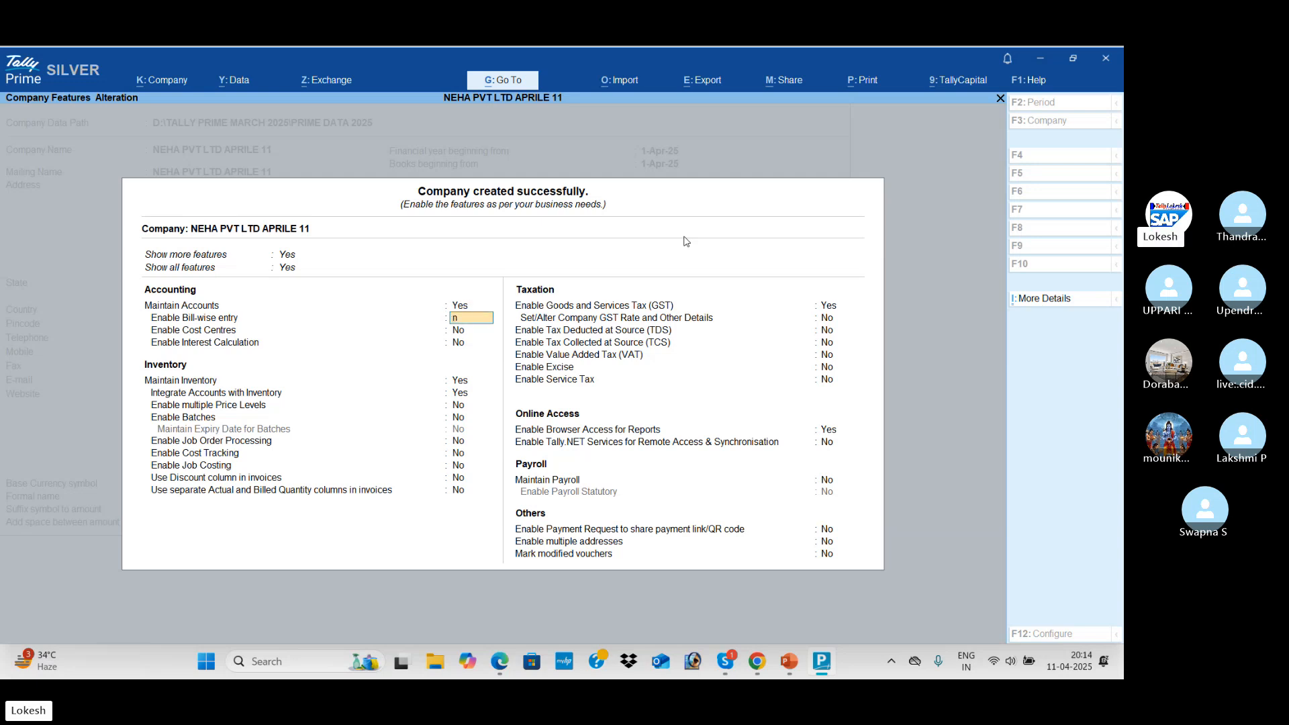
key("Return")
key("Return")
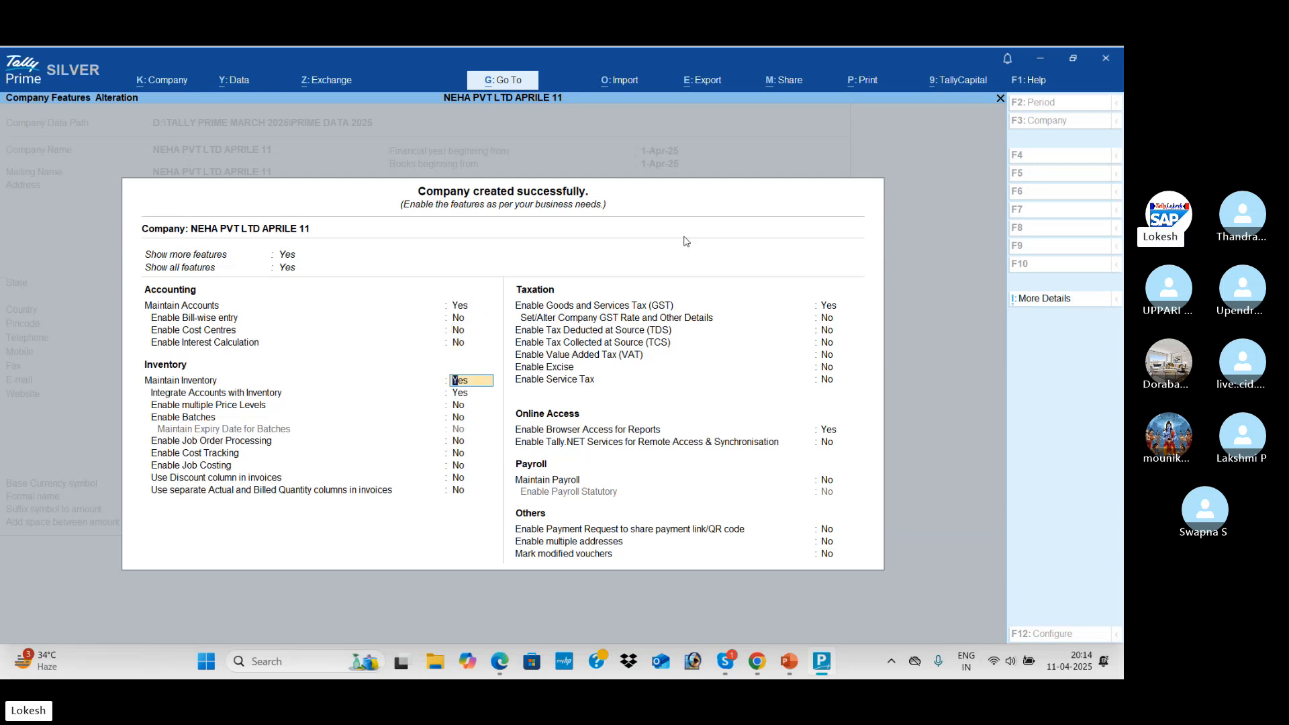
type("n")
key("Return")
type("n")
key("Return")
key("Return")
key("Return")
key("Return")
key("Return")
key("Return")
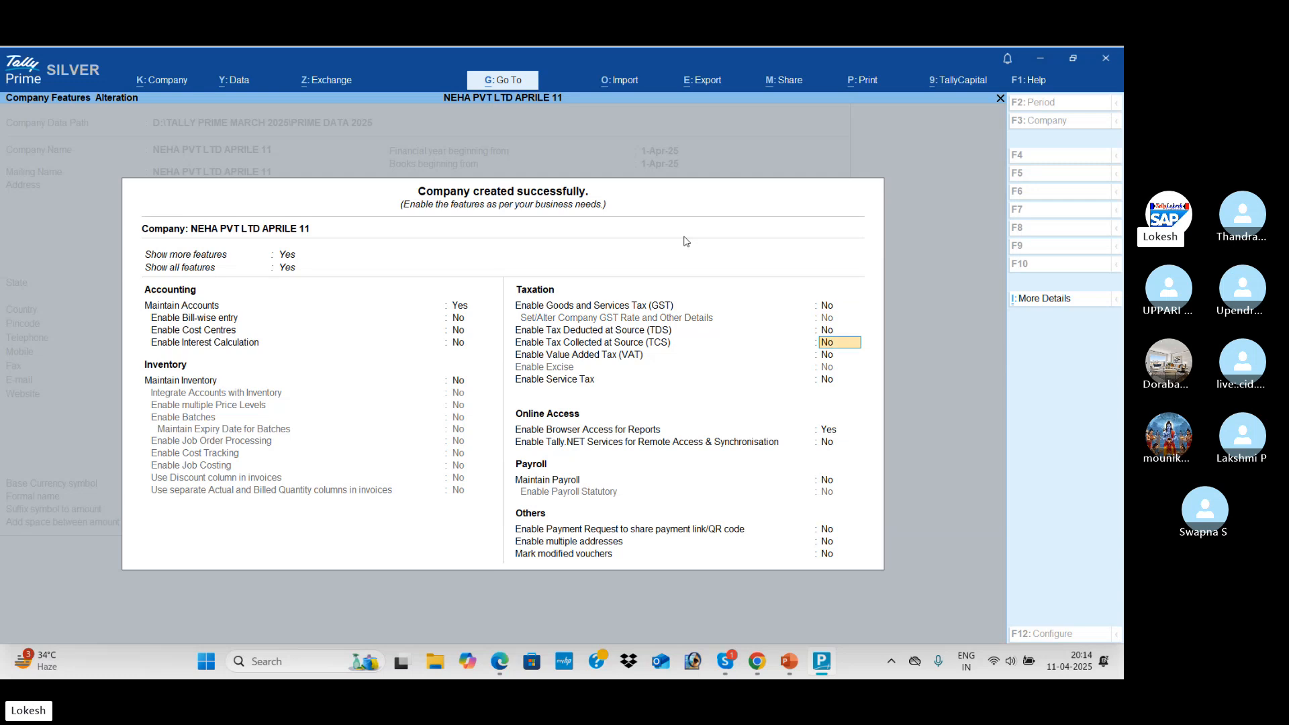
type("n")
key("Return")
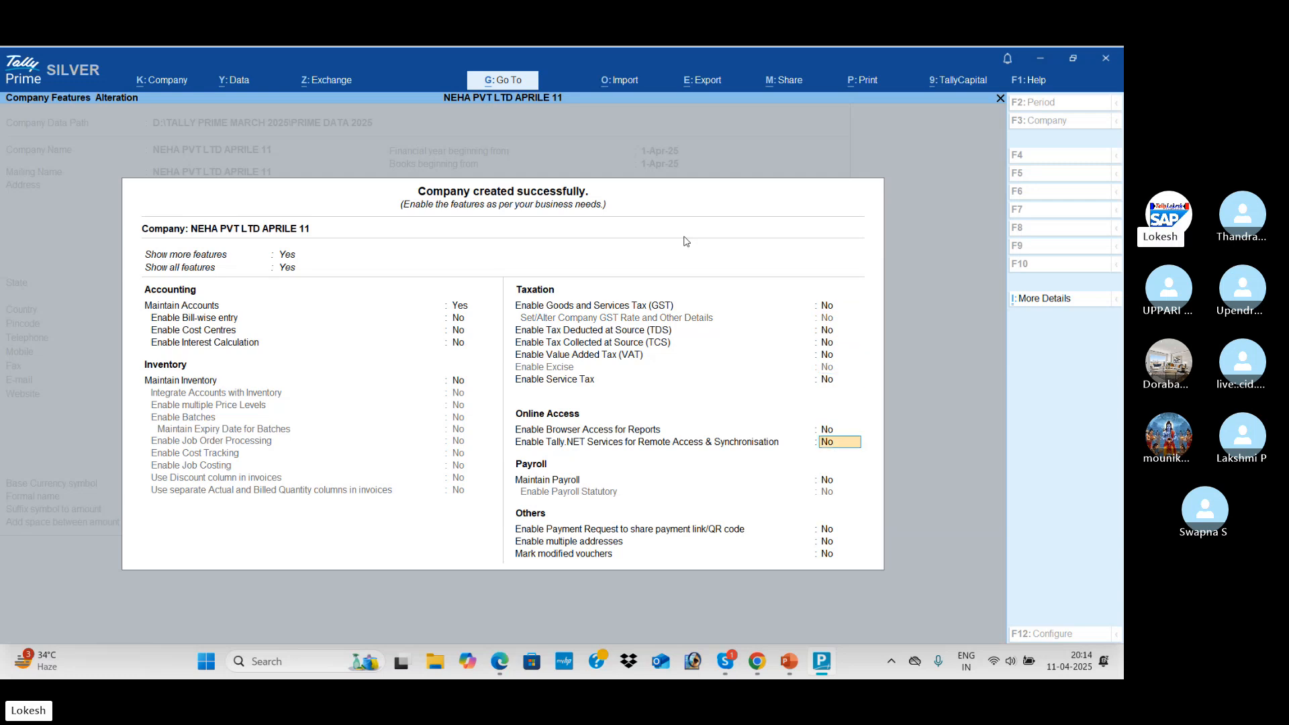
key("Return")
key("Return")
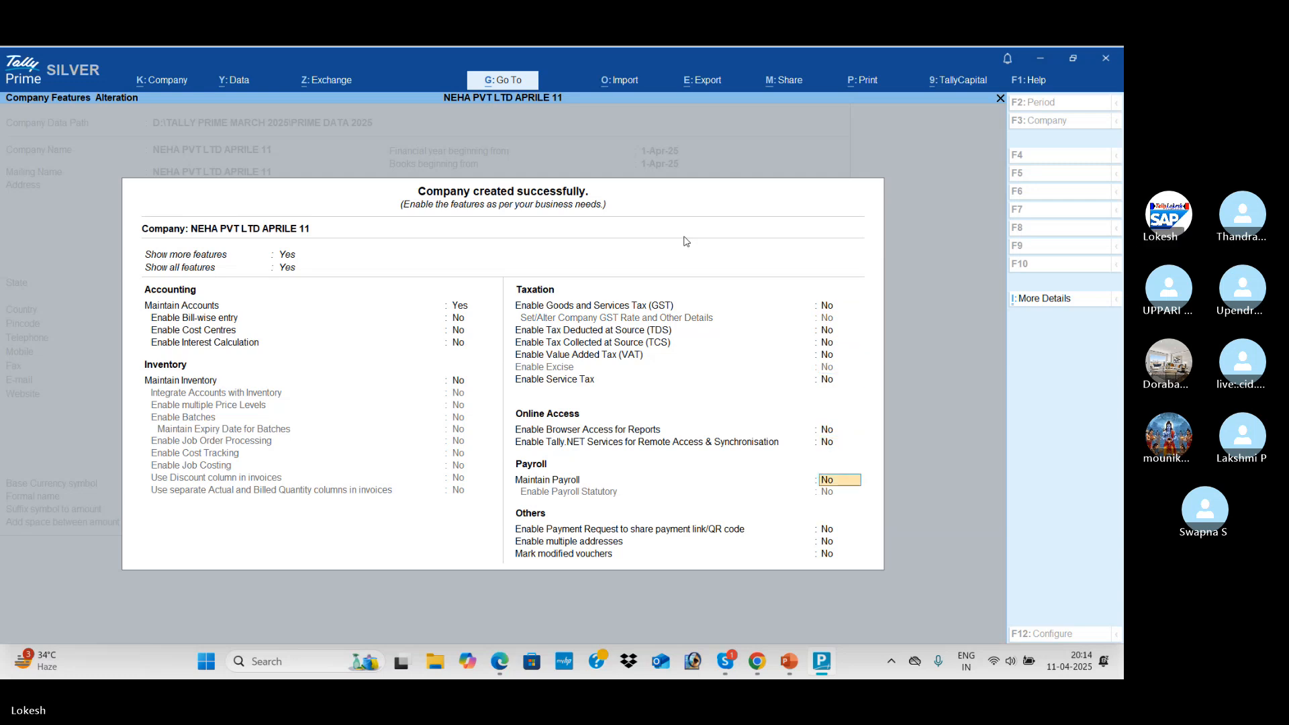
key("Return")
key("Return")
key("Return")
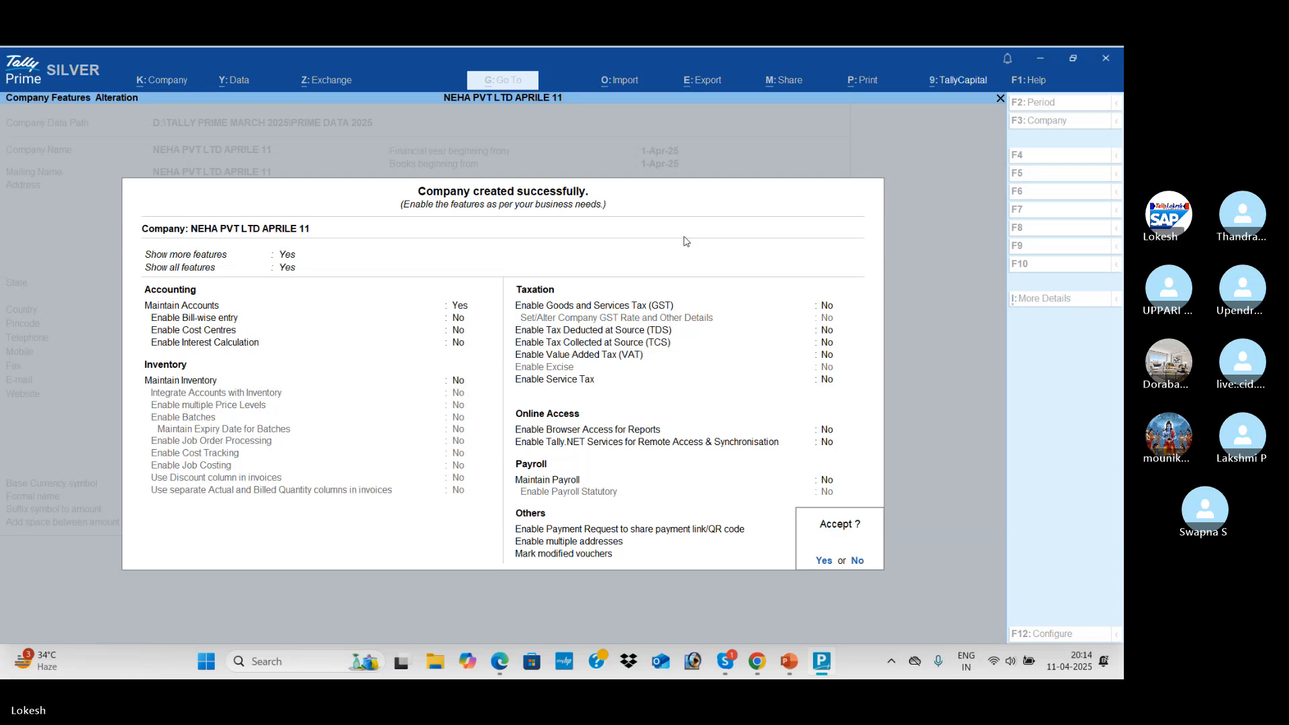
key("Return")
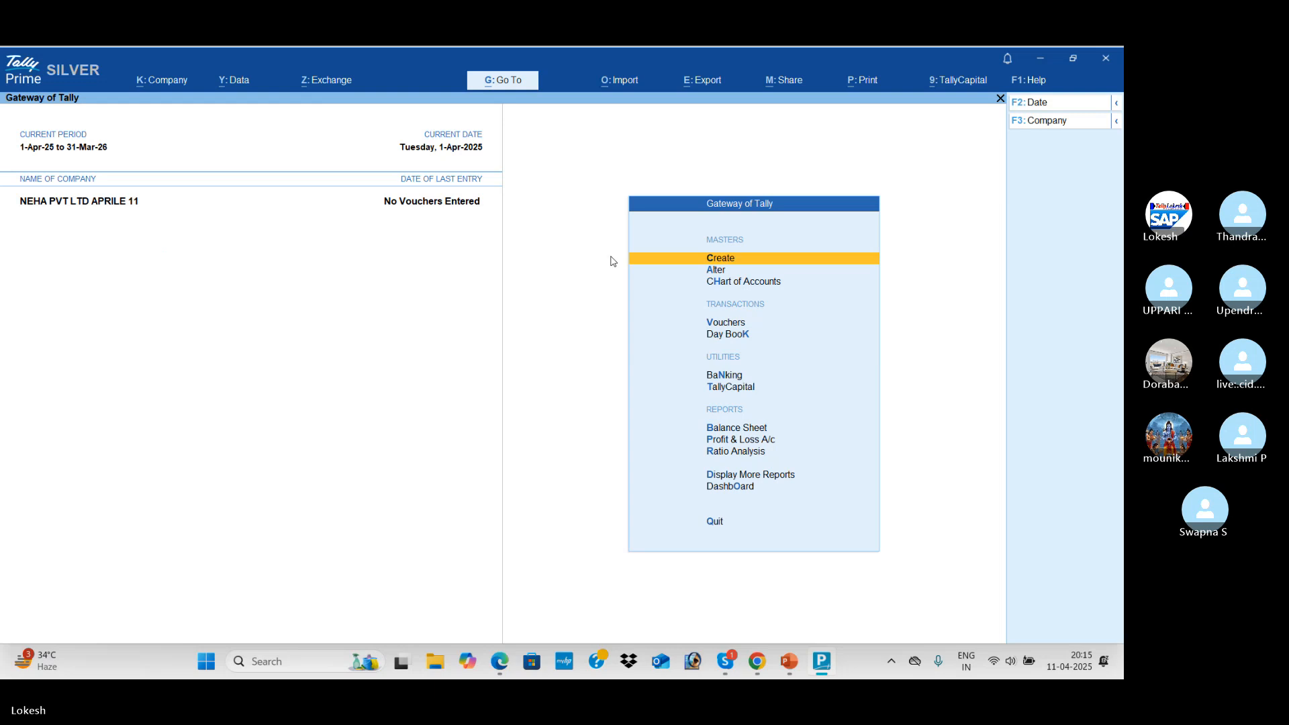
key("Down")
key("Down")
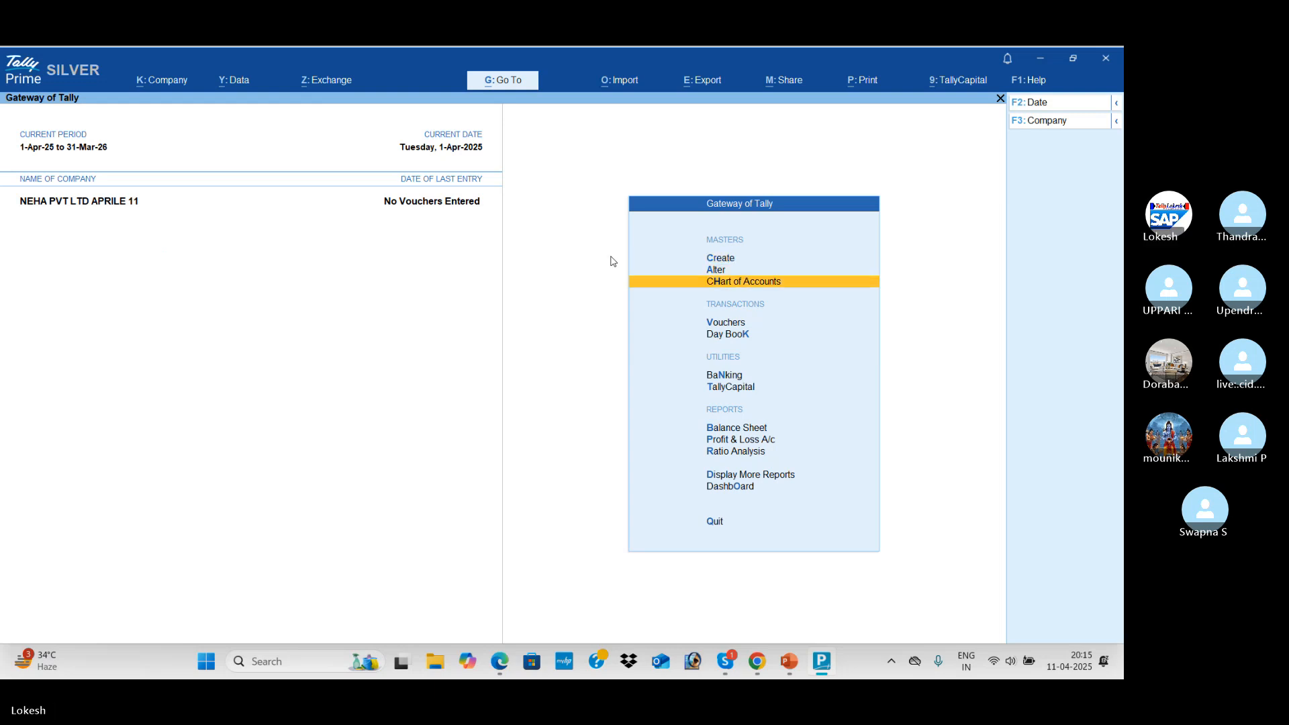
key("Return")
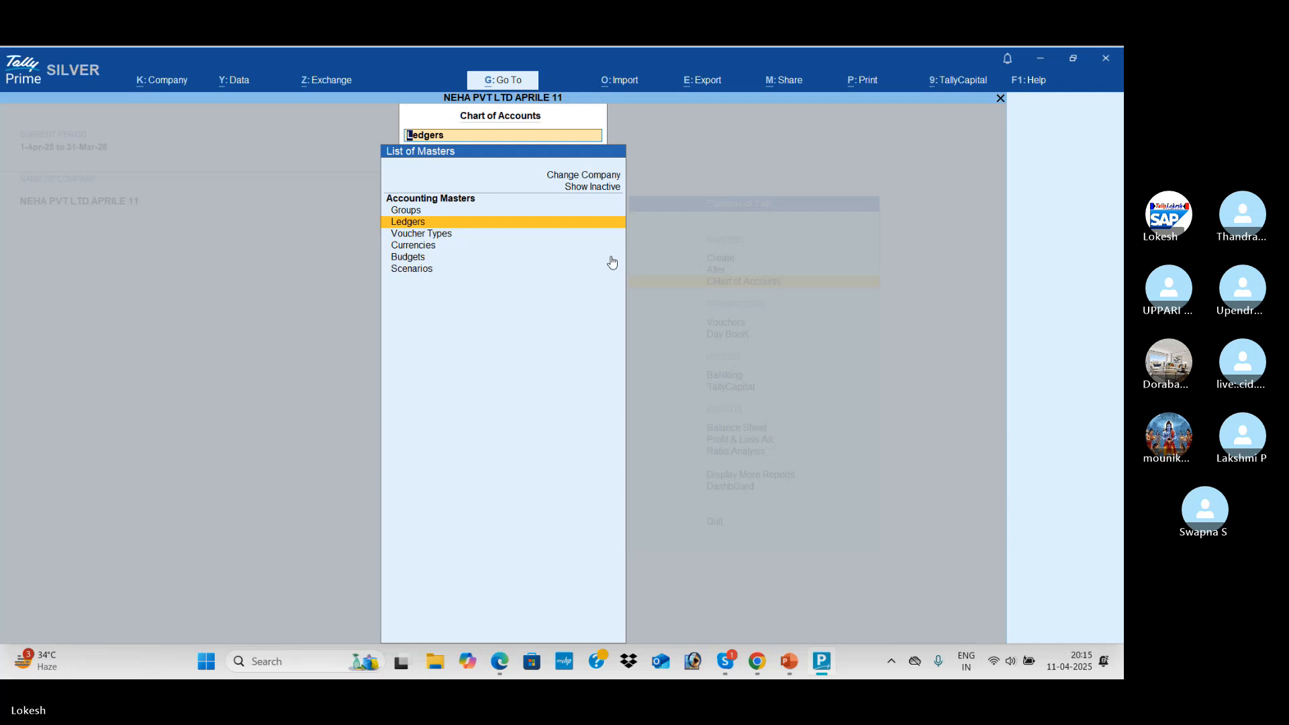
key("Up")
key("Return")
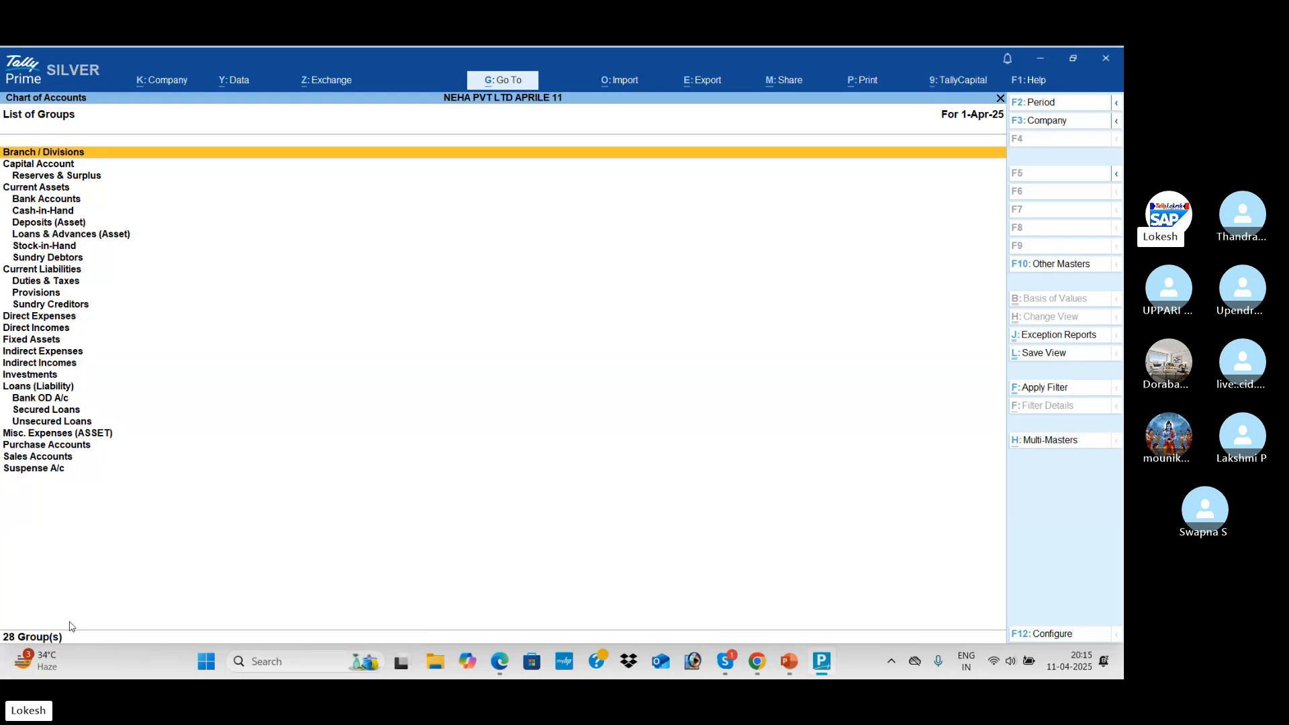
key("Escape")
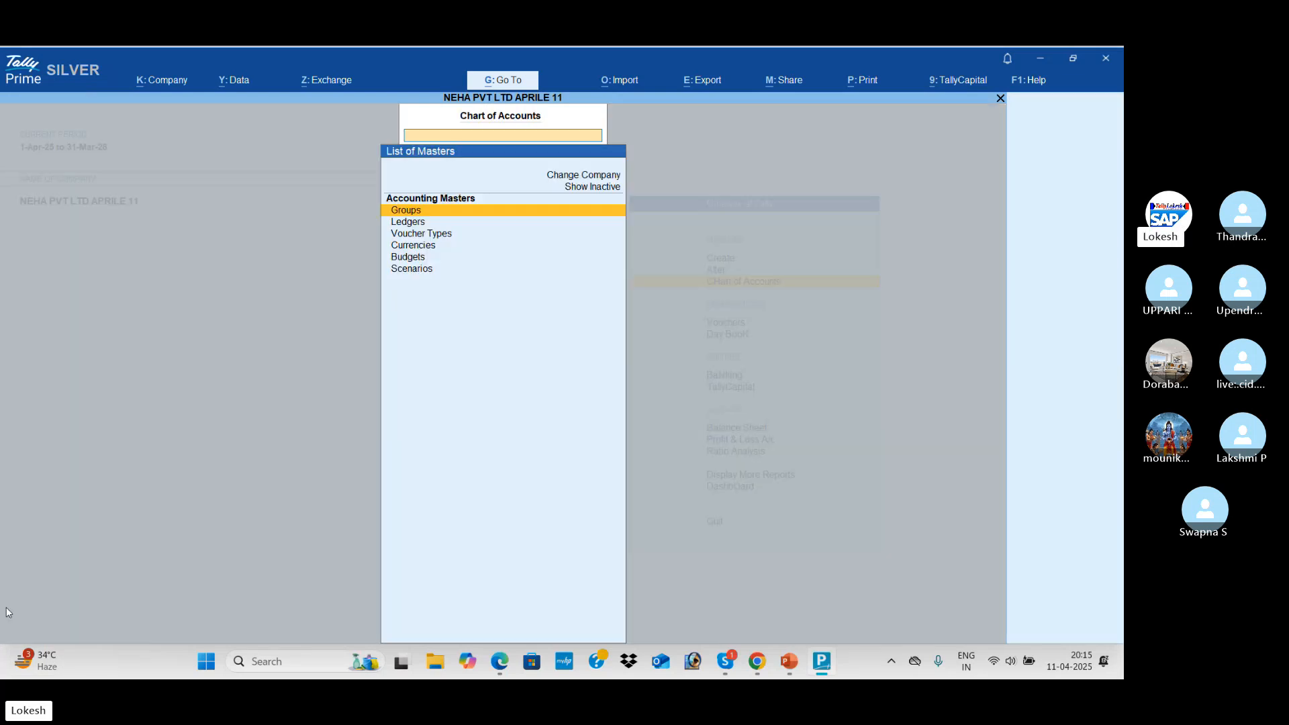
key("Down")
key("Return")
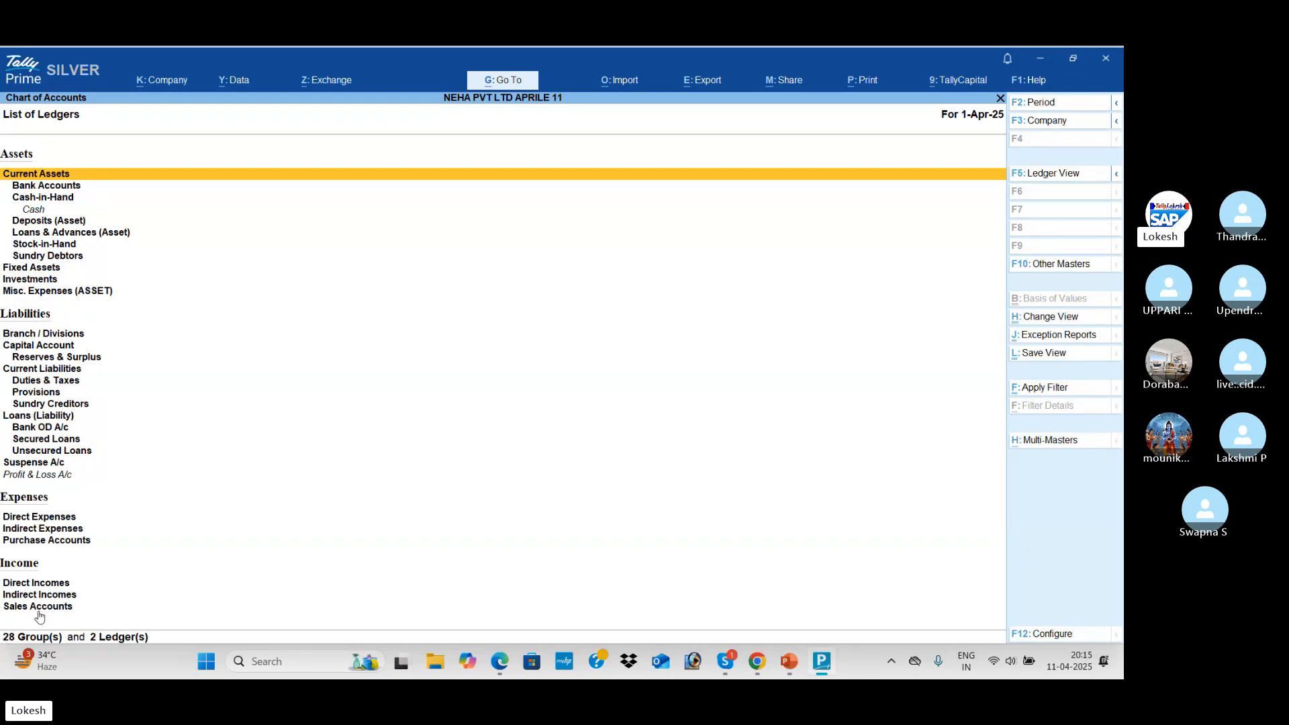
key("Escape")
key("Down")
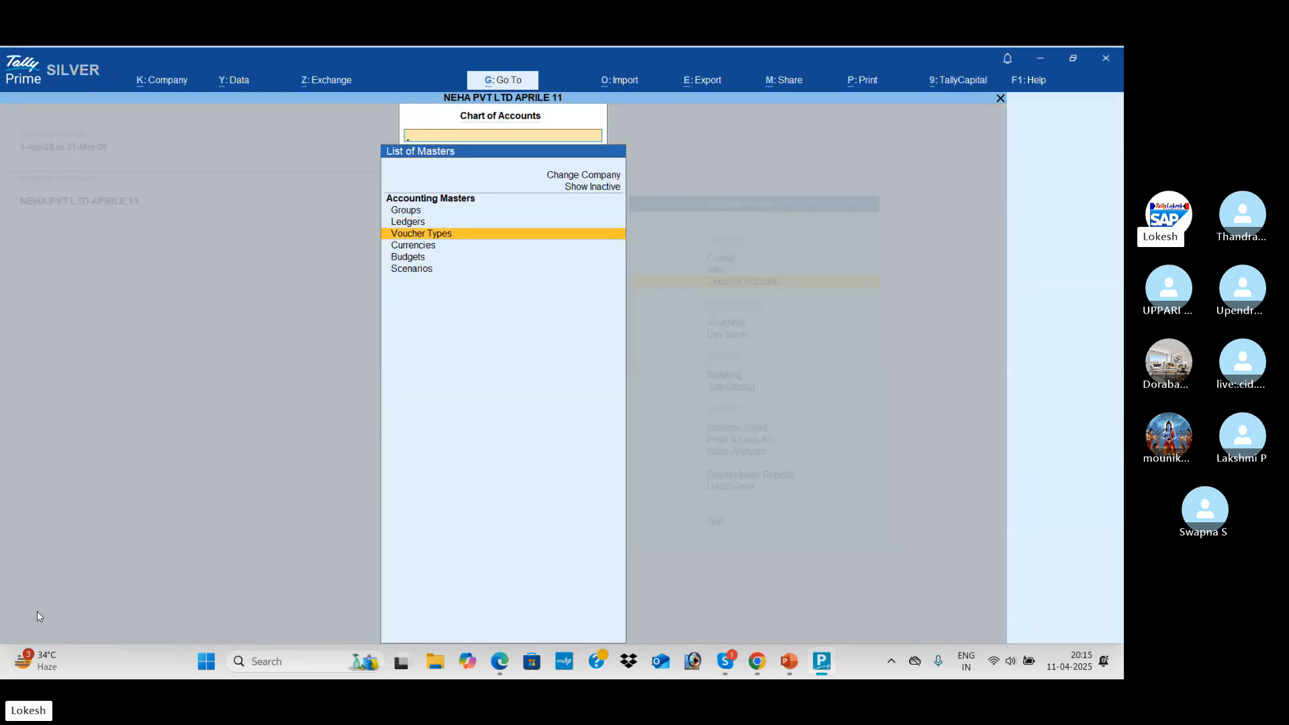
key("Return")
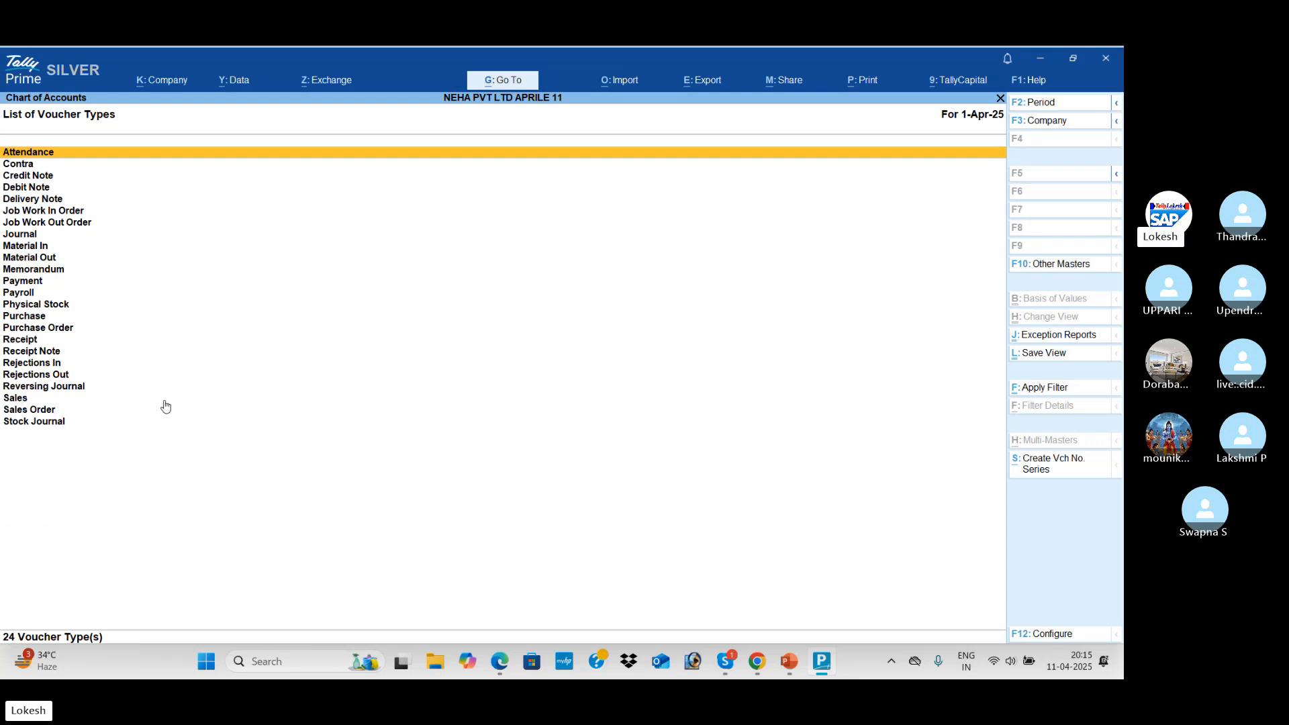
key("Escape")
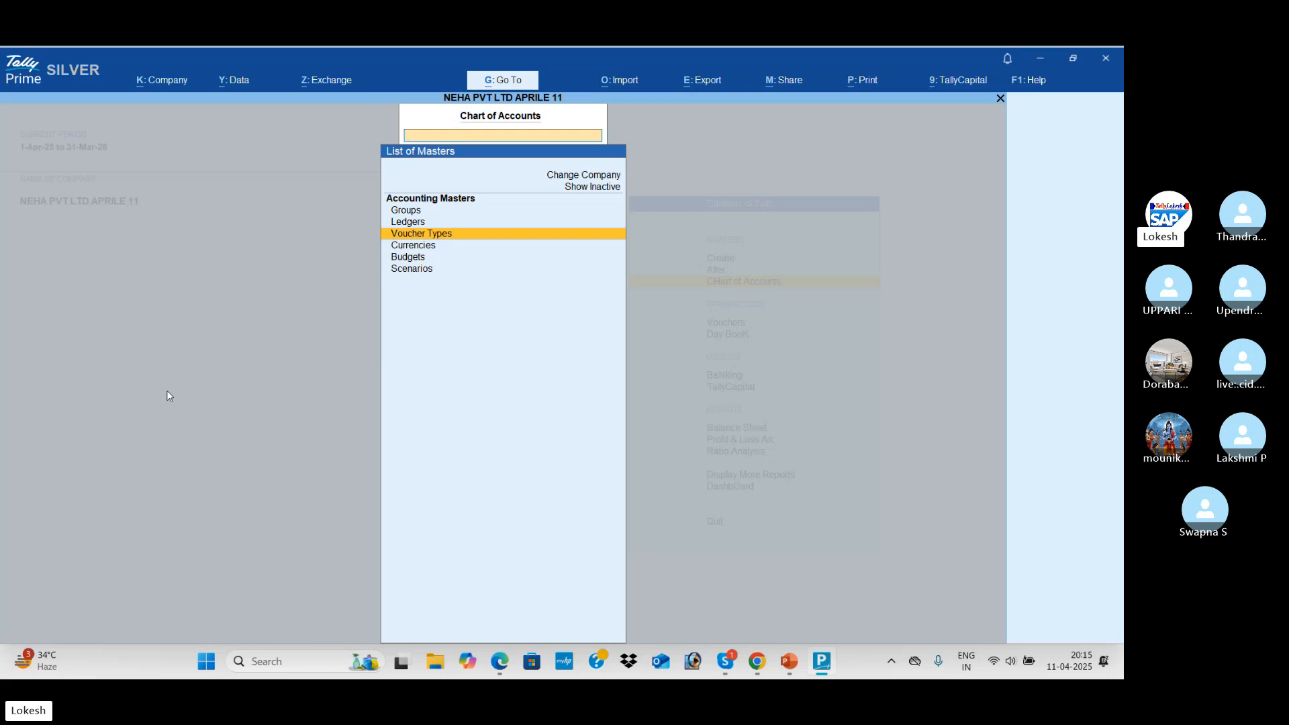
key("Escape")
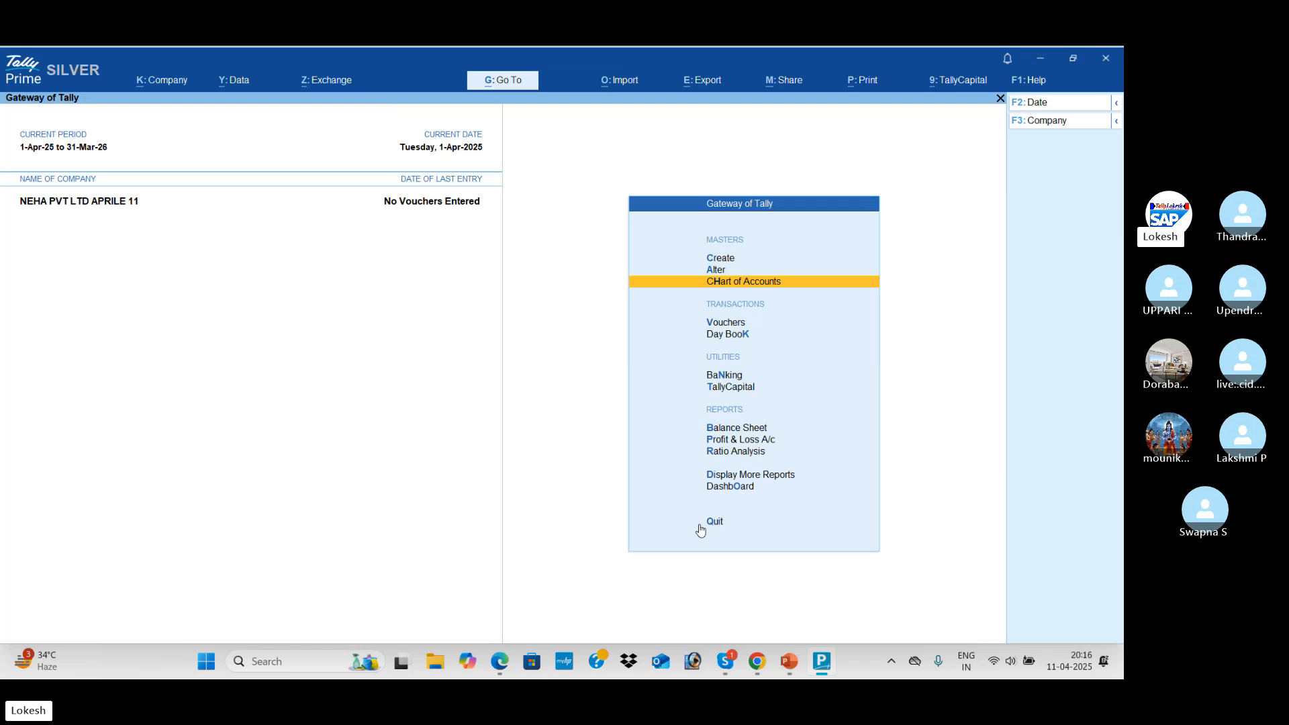
key("alt+Tab")
key("alt+Tab")
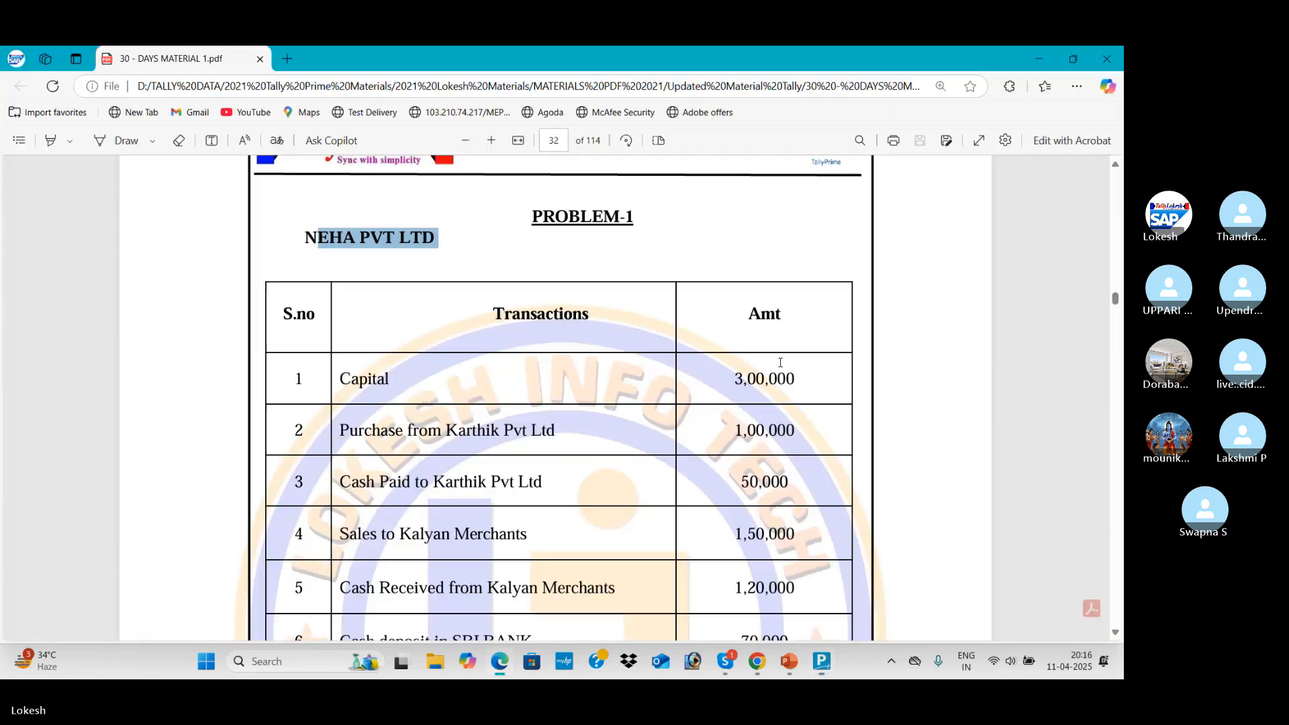
scroll(573, 314, "down", 1)
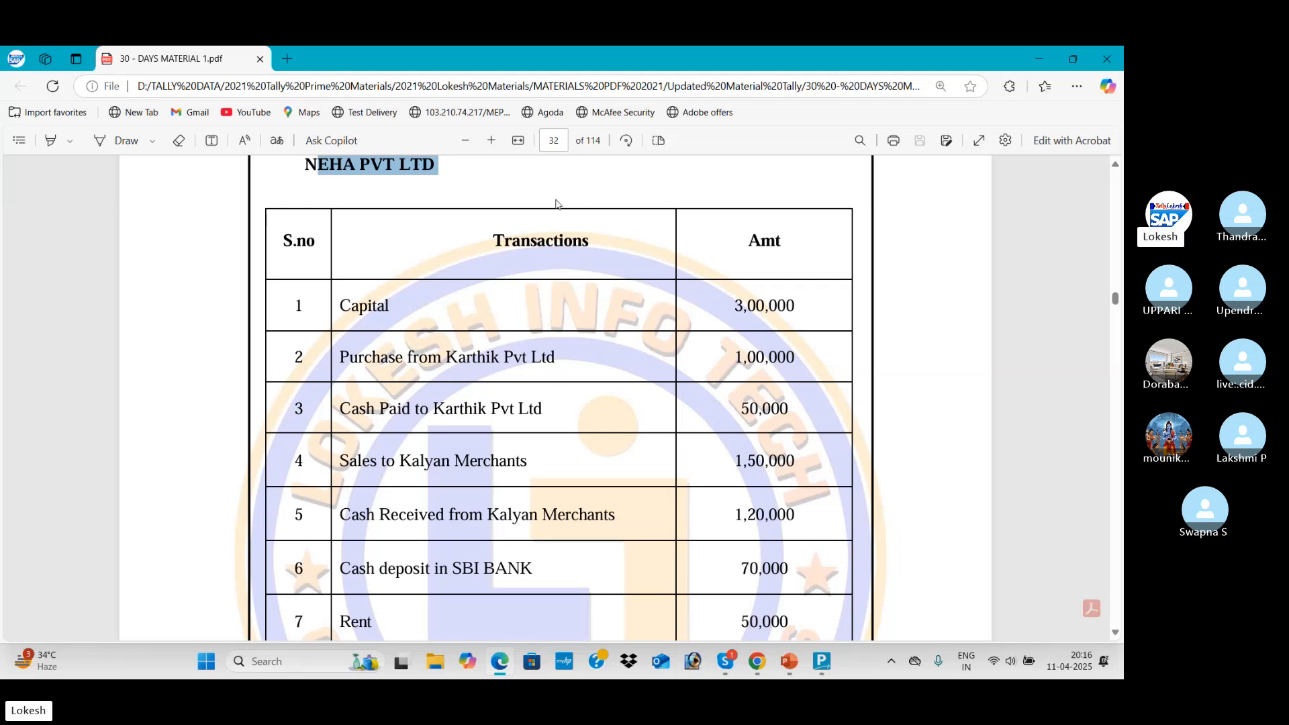
scroll(549, 363, "down", 1)
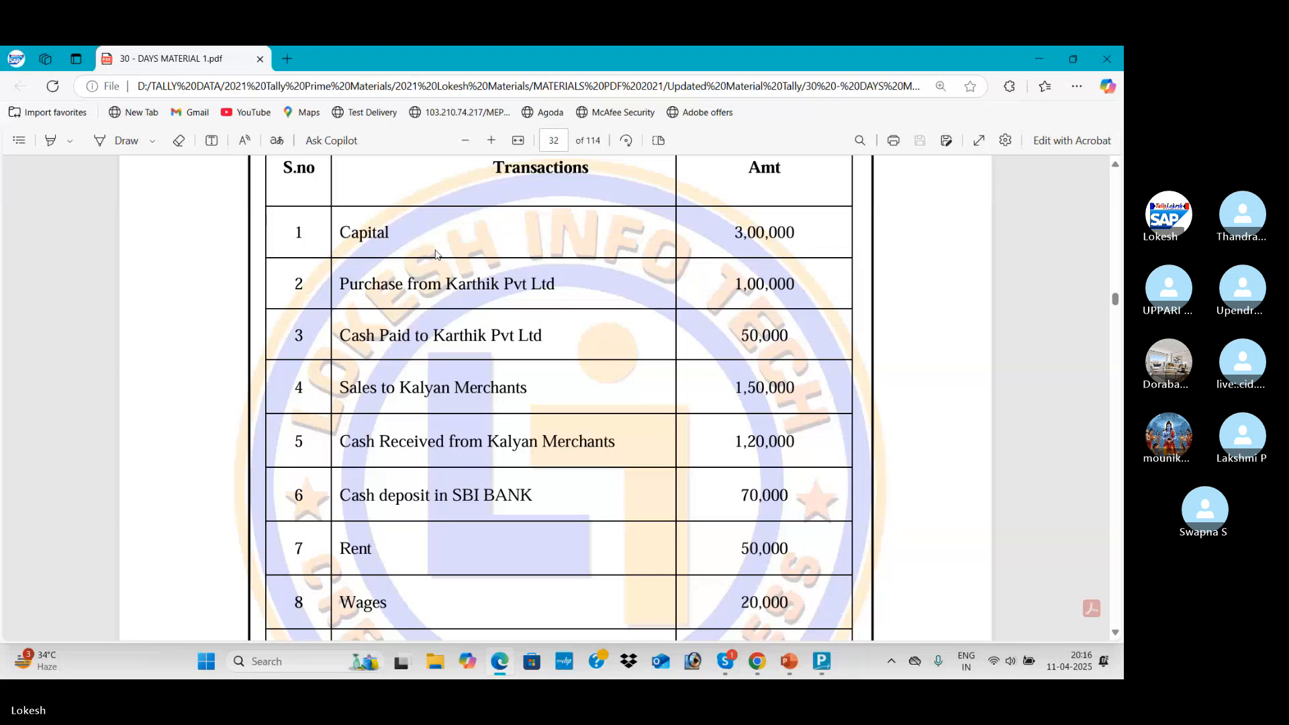
scroll(444, 336, "down", 1)
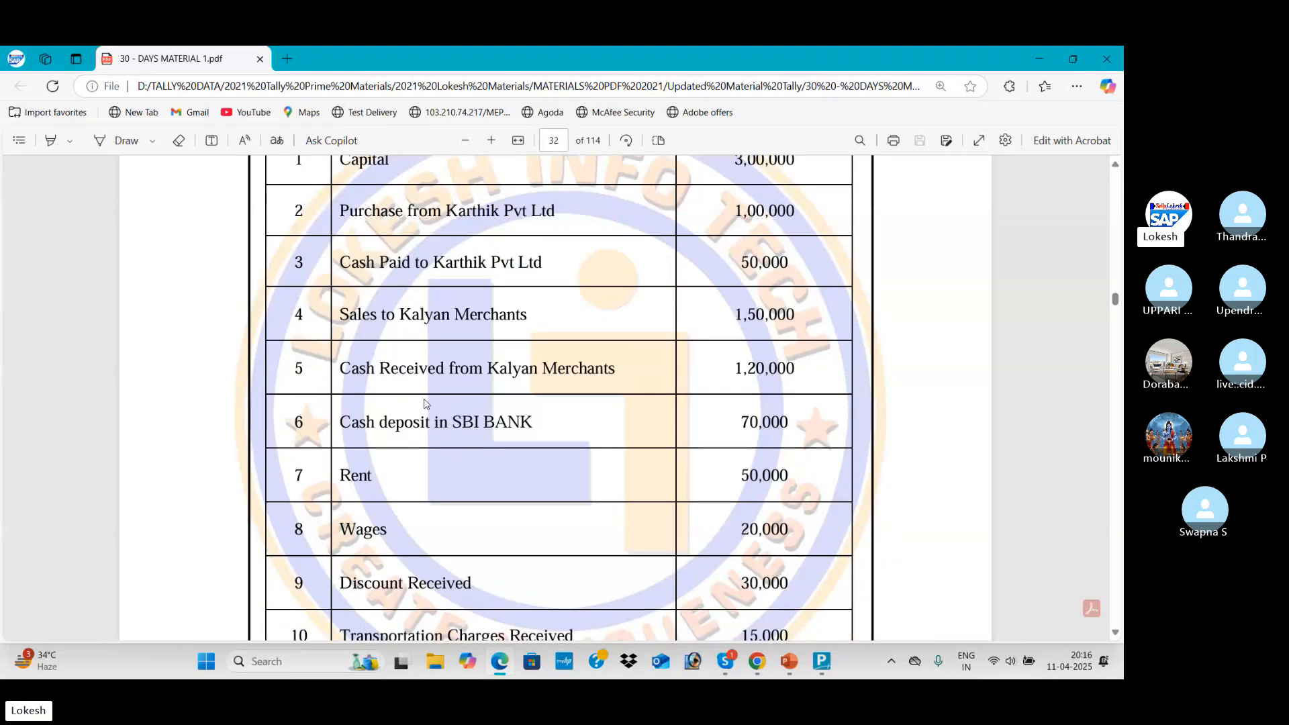
scroll(425, 401, "up", 1)
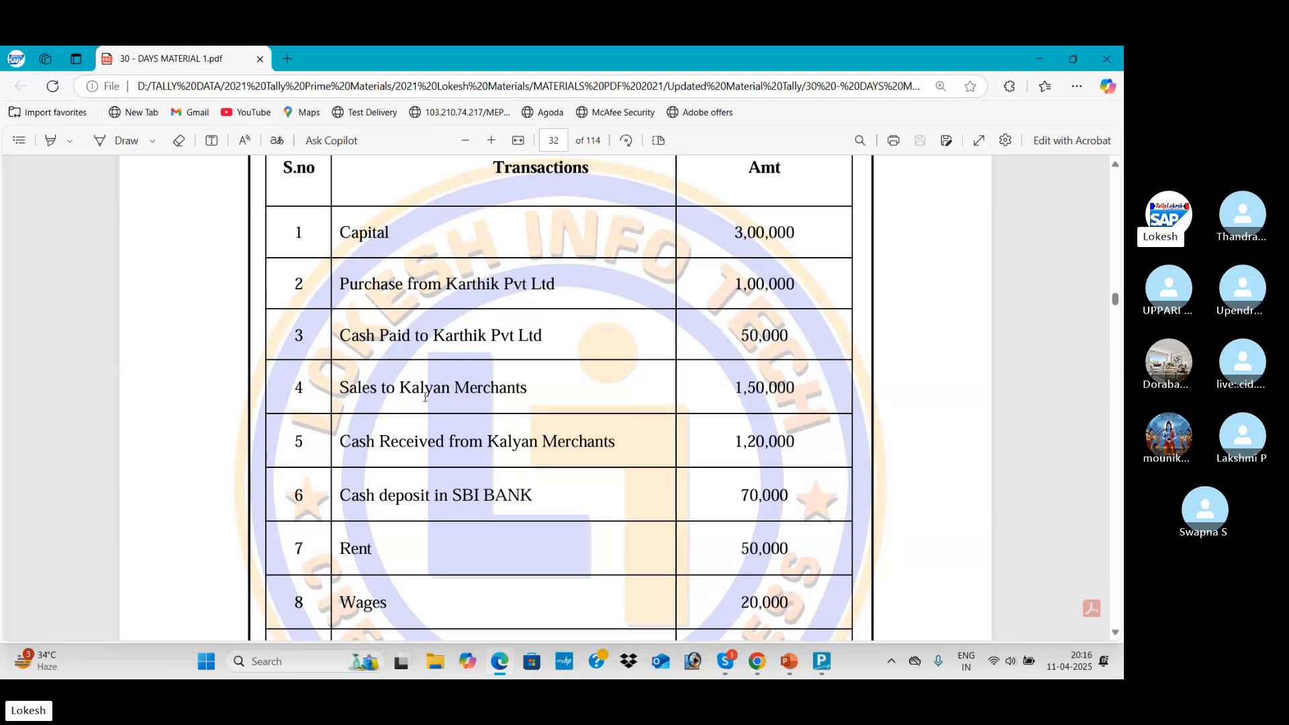
scroll(538, 452, "down", 2)
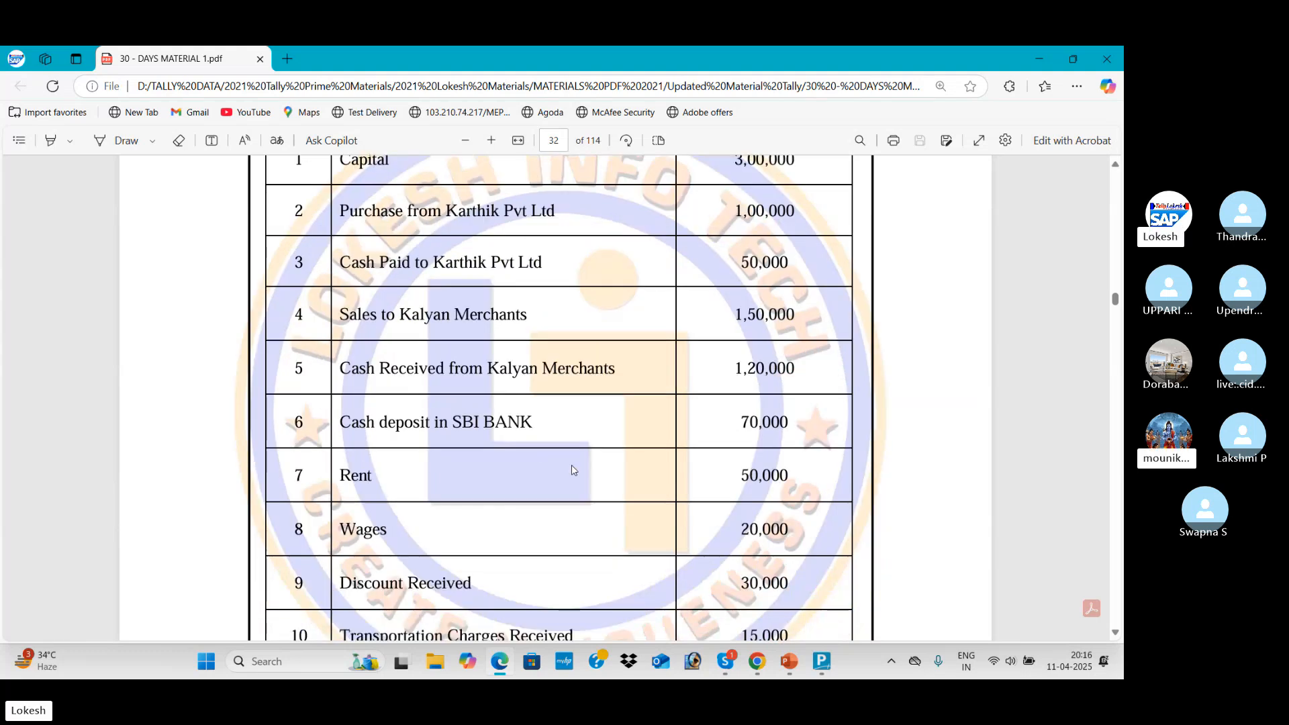
scroll(571, 467, "down", 1)
scroll(574, 469, "up", 4)
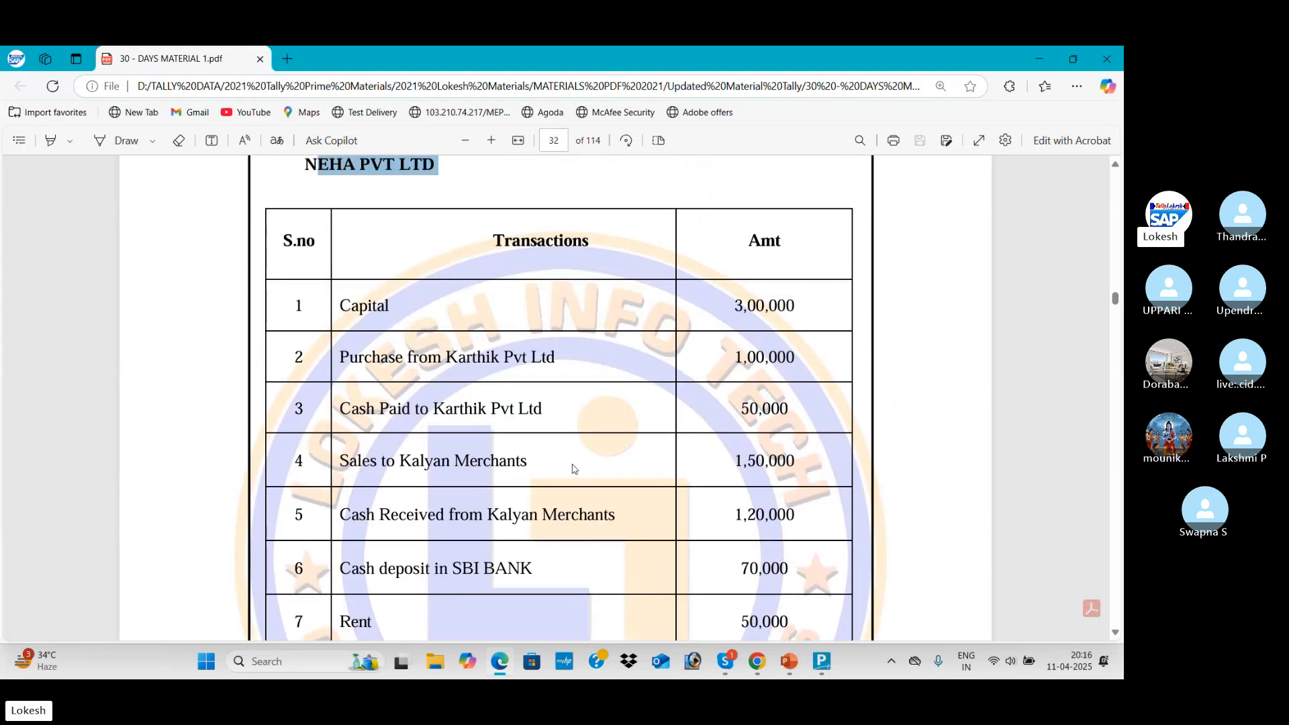
key("alt+Tab")
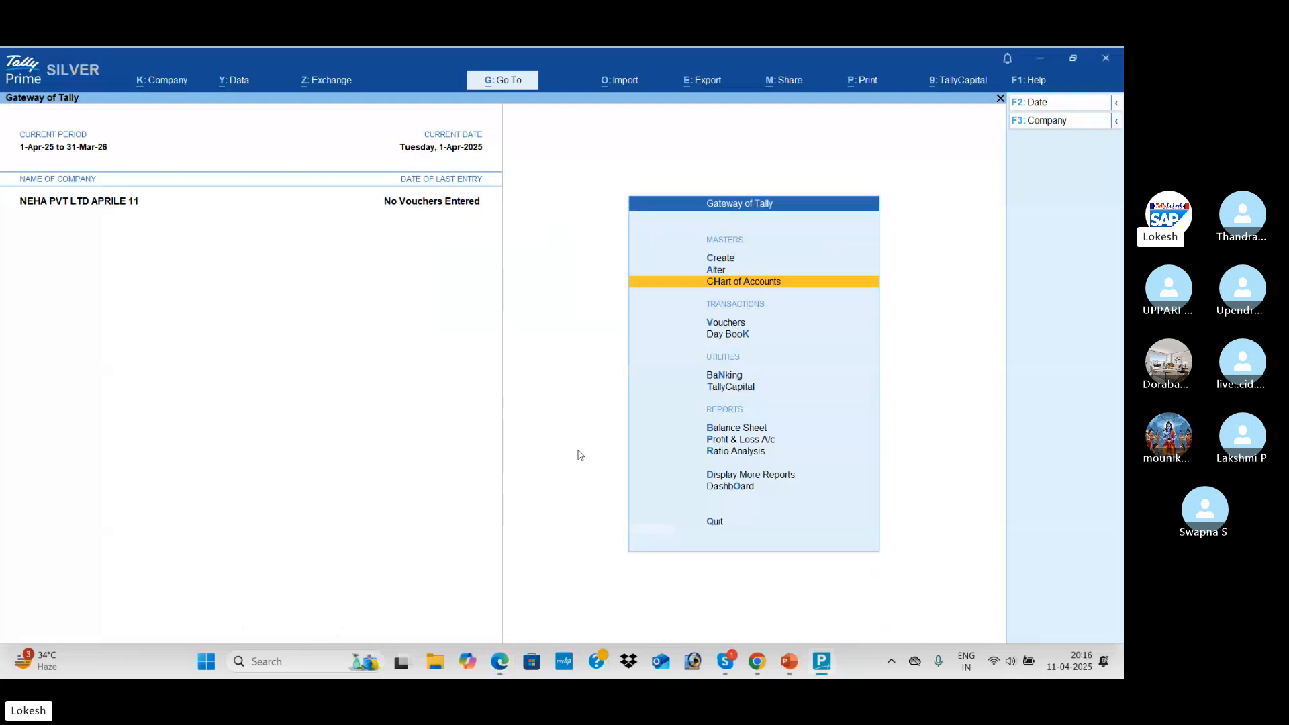
Go from the Gateway of Tally to Ledger Creation
key("Up")
key("Up")
key("Return")
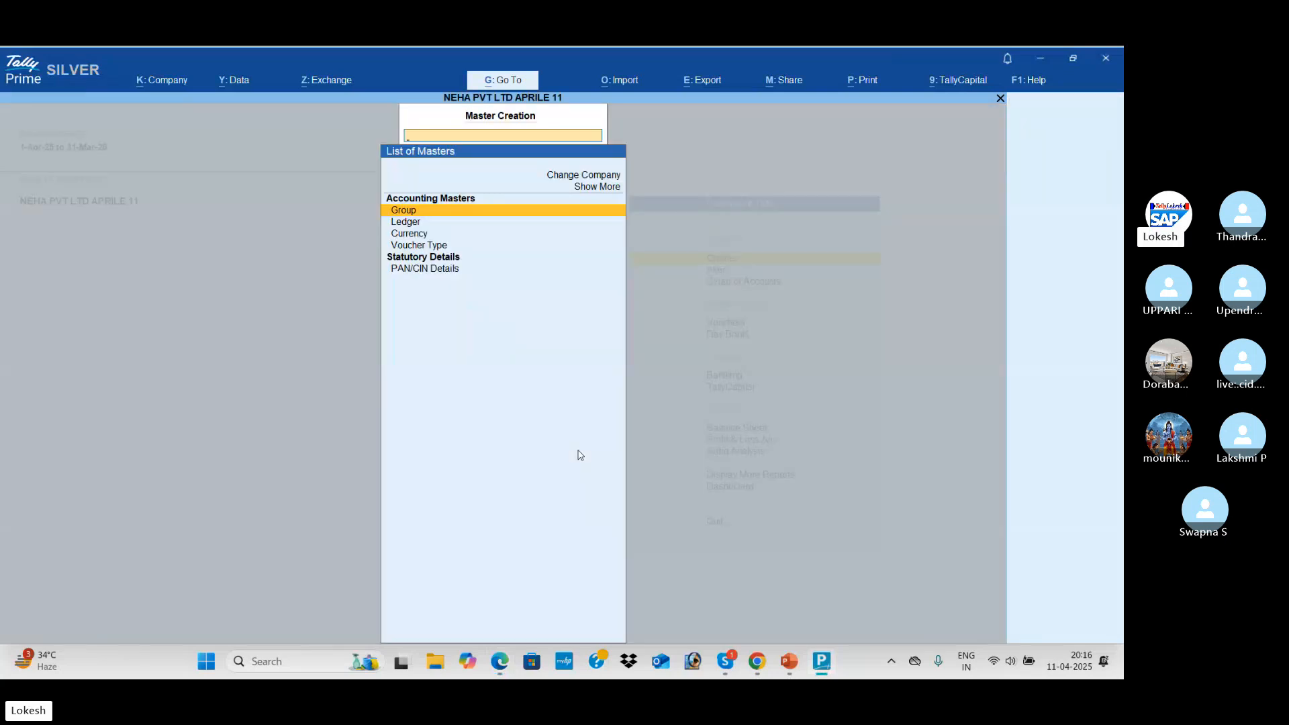
key("Down")
key("Return")
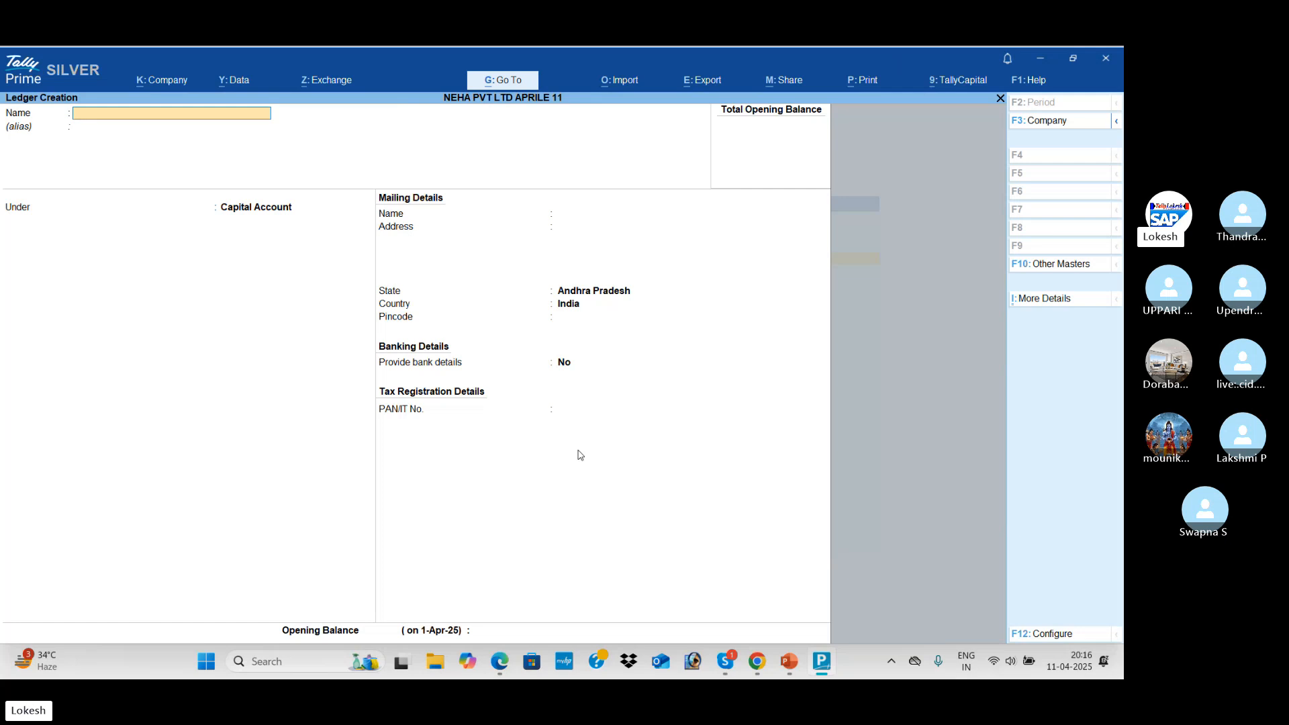
Create and save a Capital ledger under the Capital Account group
type("Capital")
key("Return")
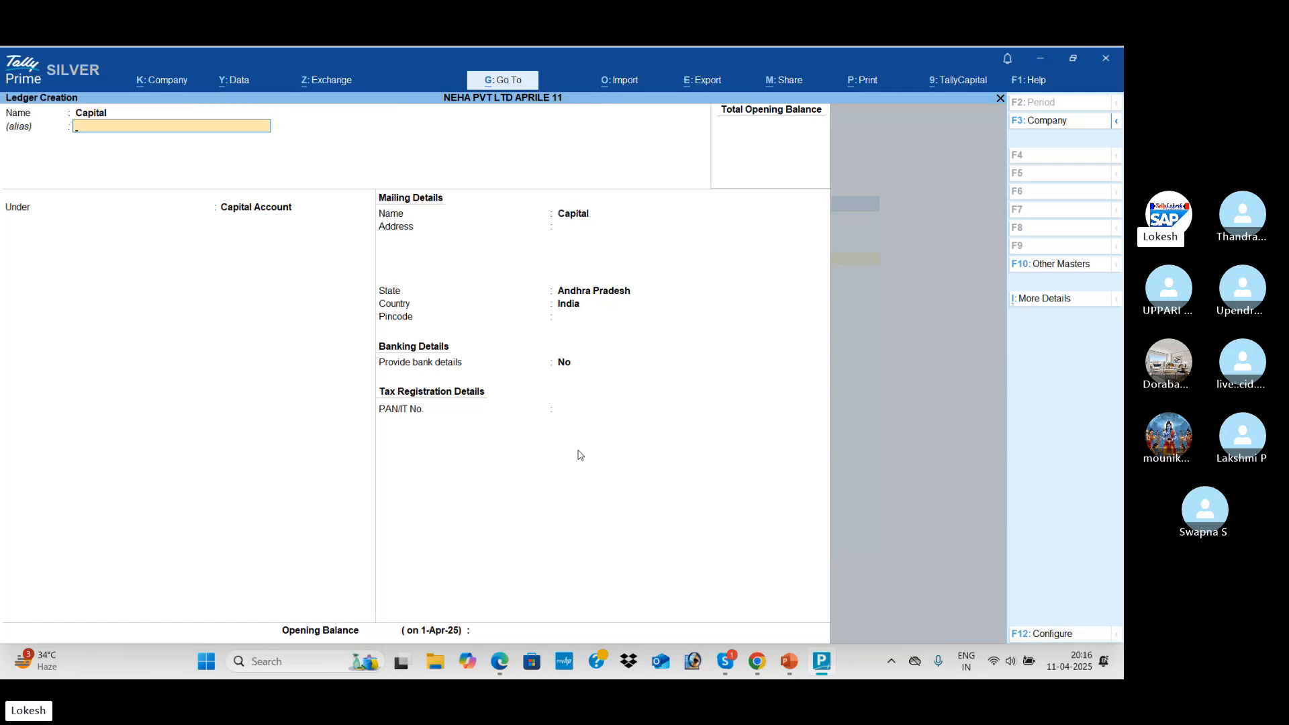
key("Return")
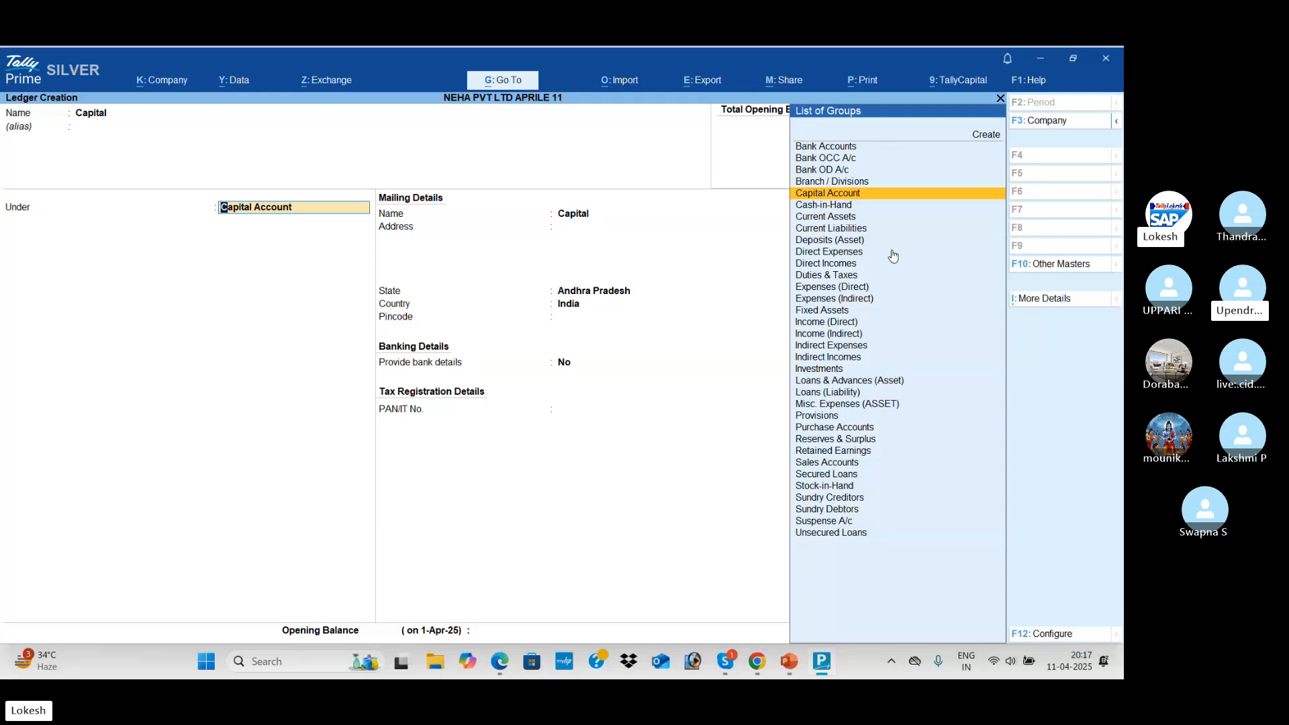
key("BackSpace")
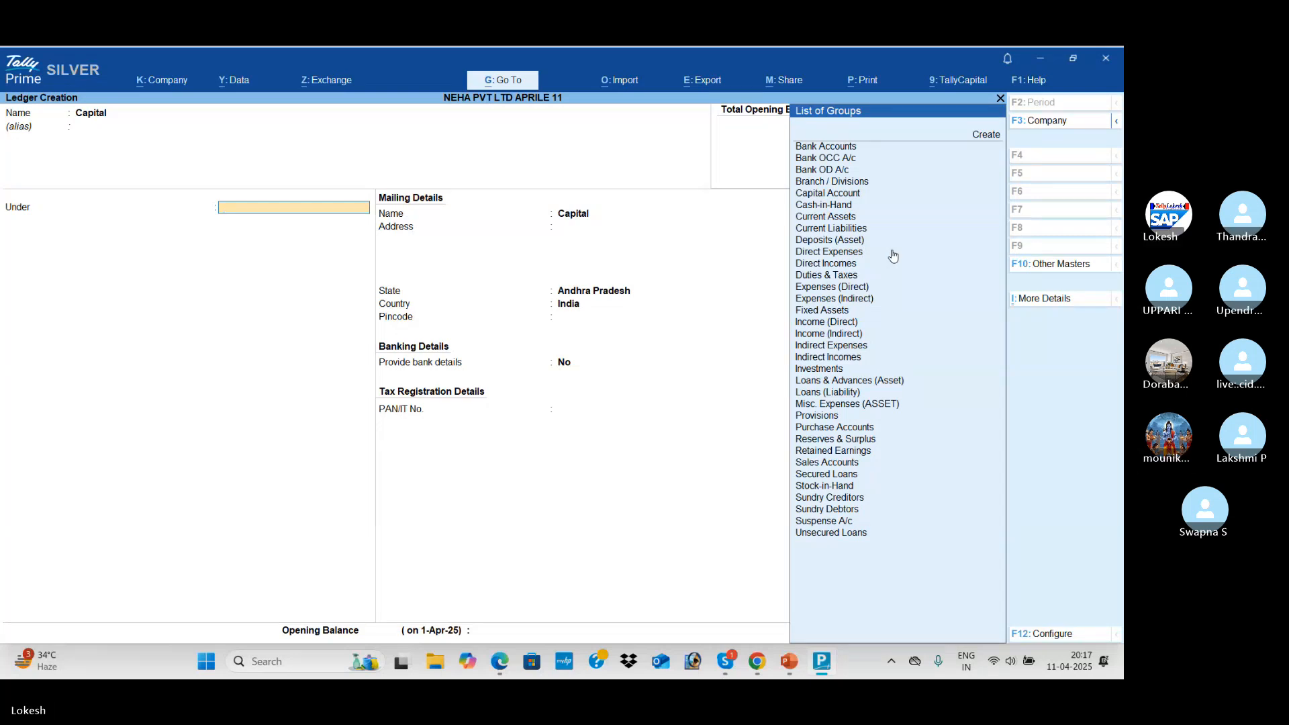
type("Cap")
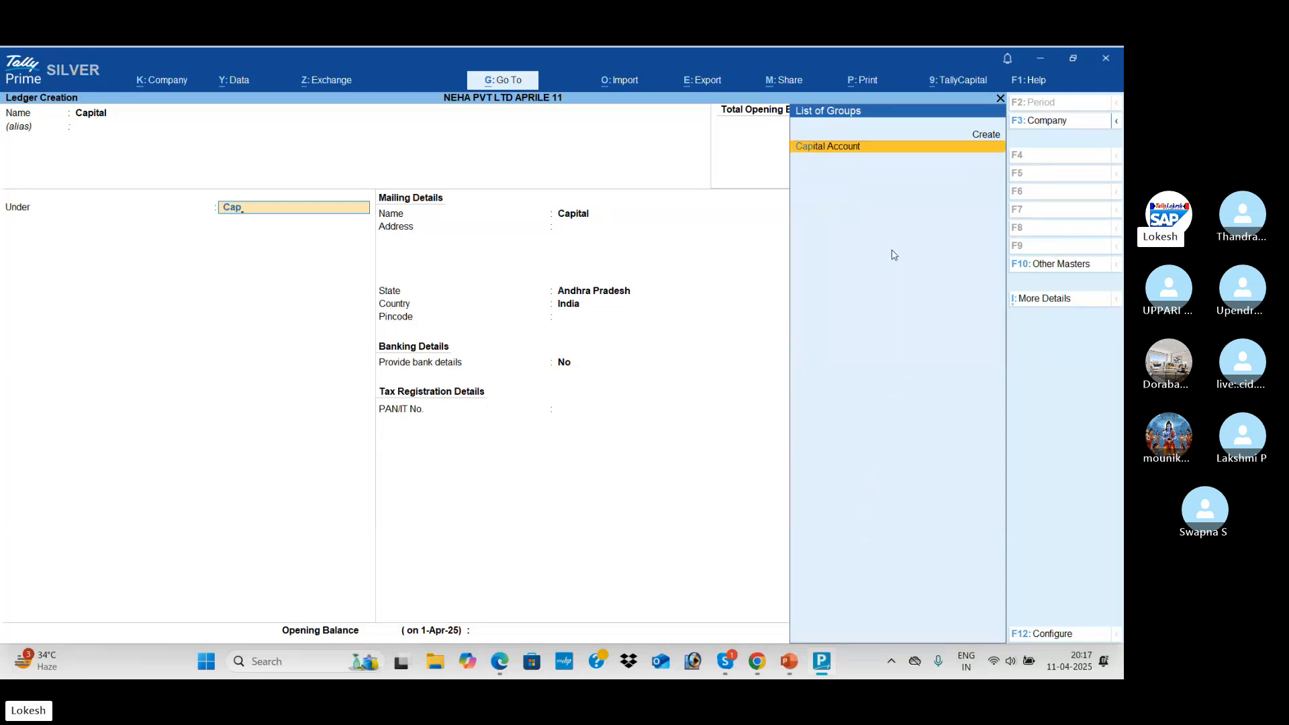
left_click(847, 146)
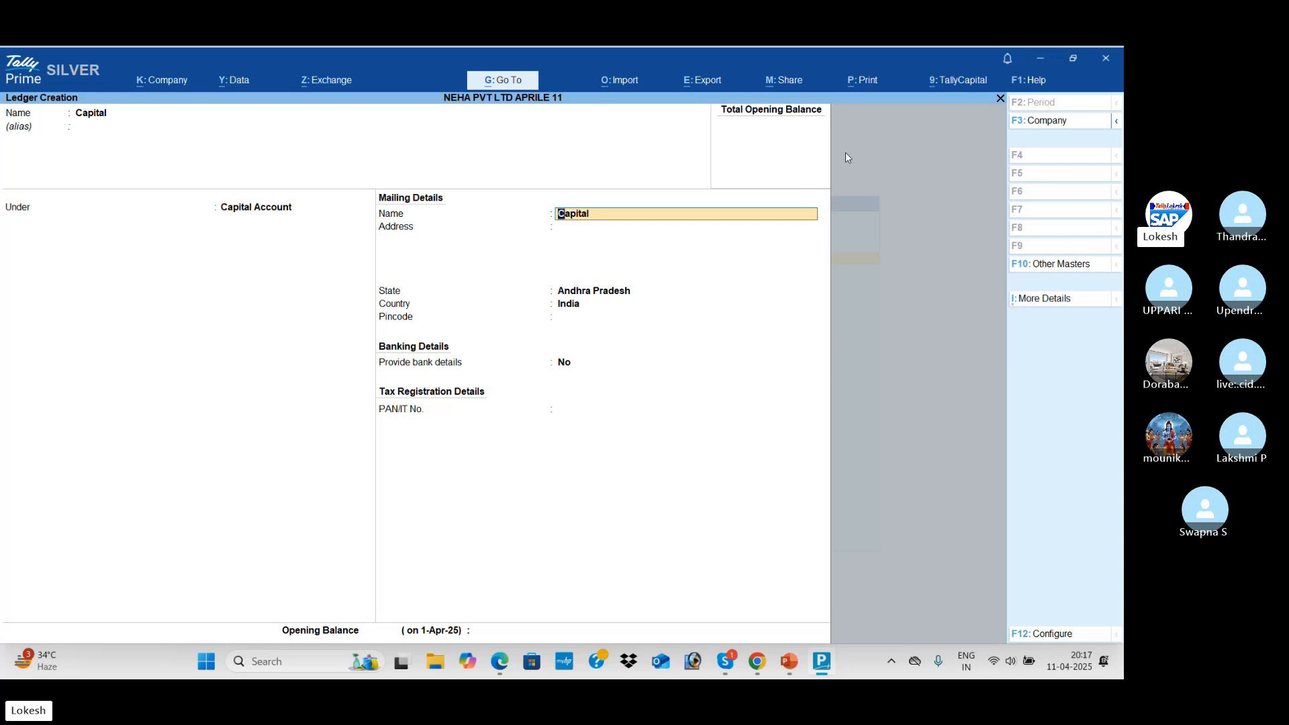
key("Return")
key("Return")
key("Return")
key("Return")
key("Return")
key("Return")
key("Return")
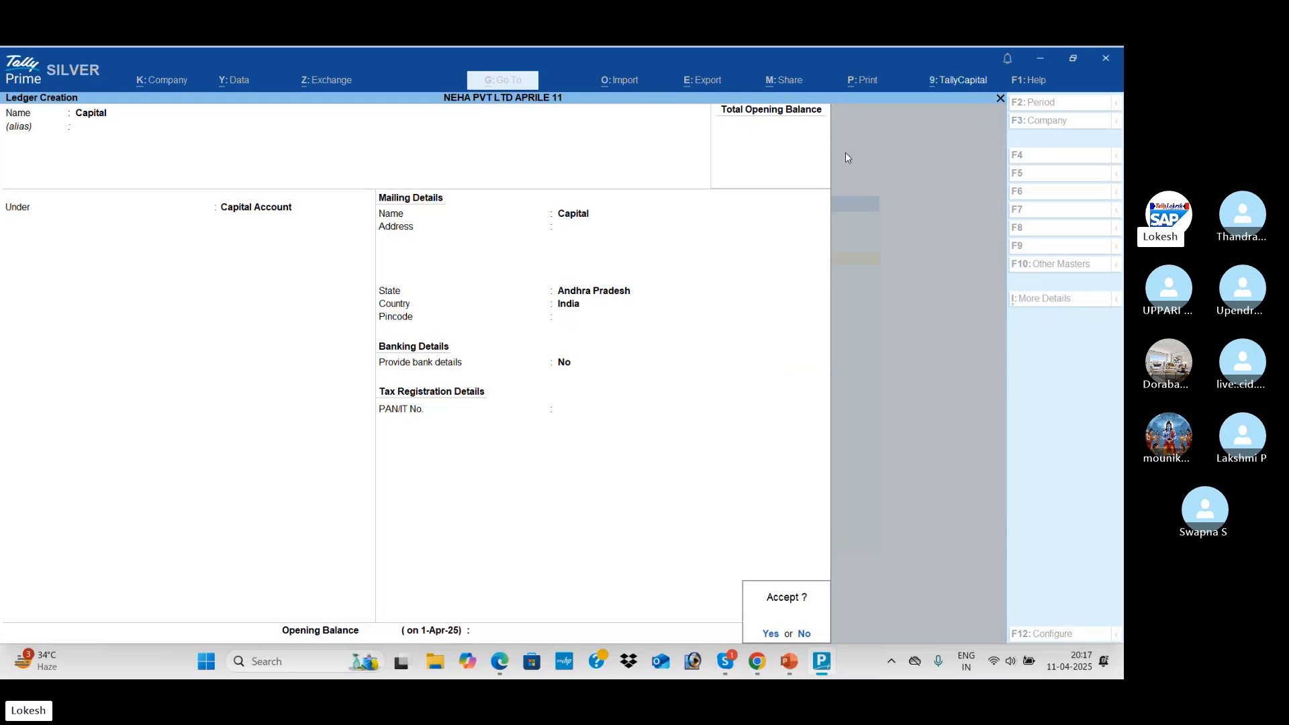
key("Return")
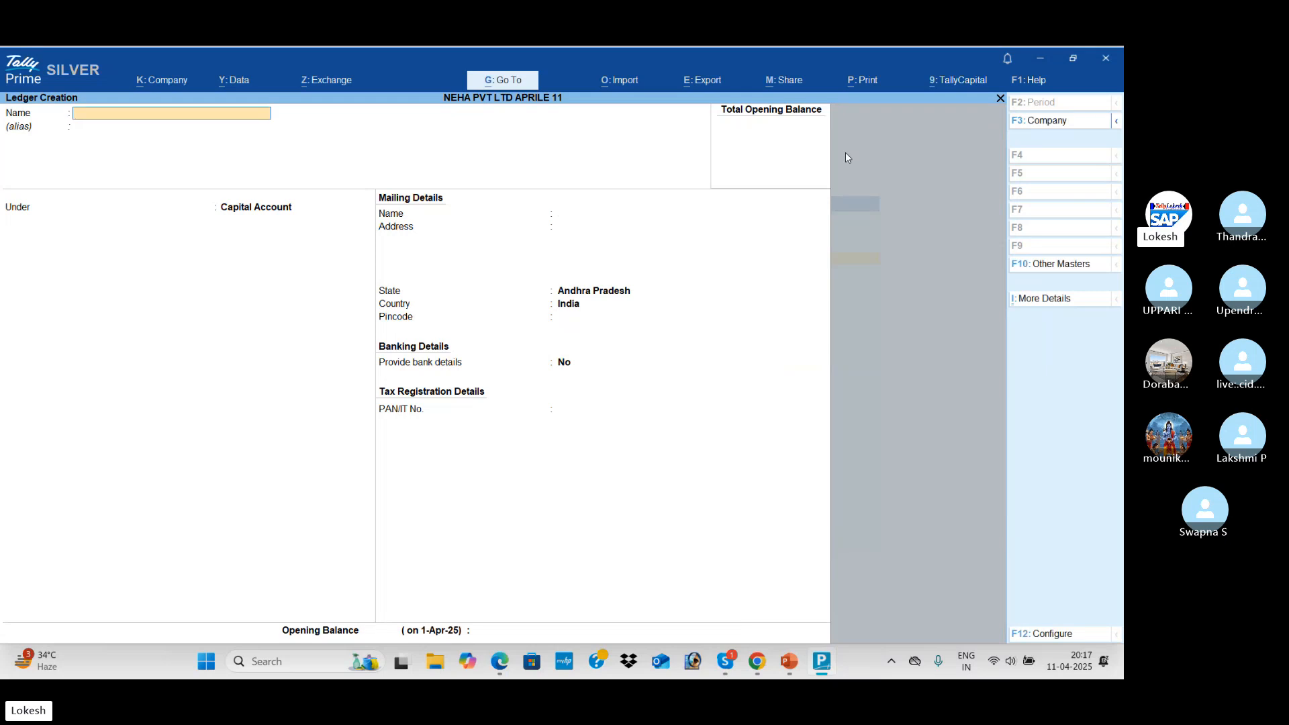
Check the second transaction's description in the transactions PDF
key("alt+Tab")
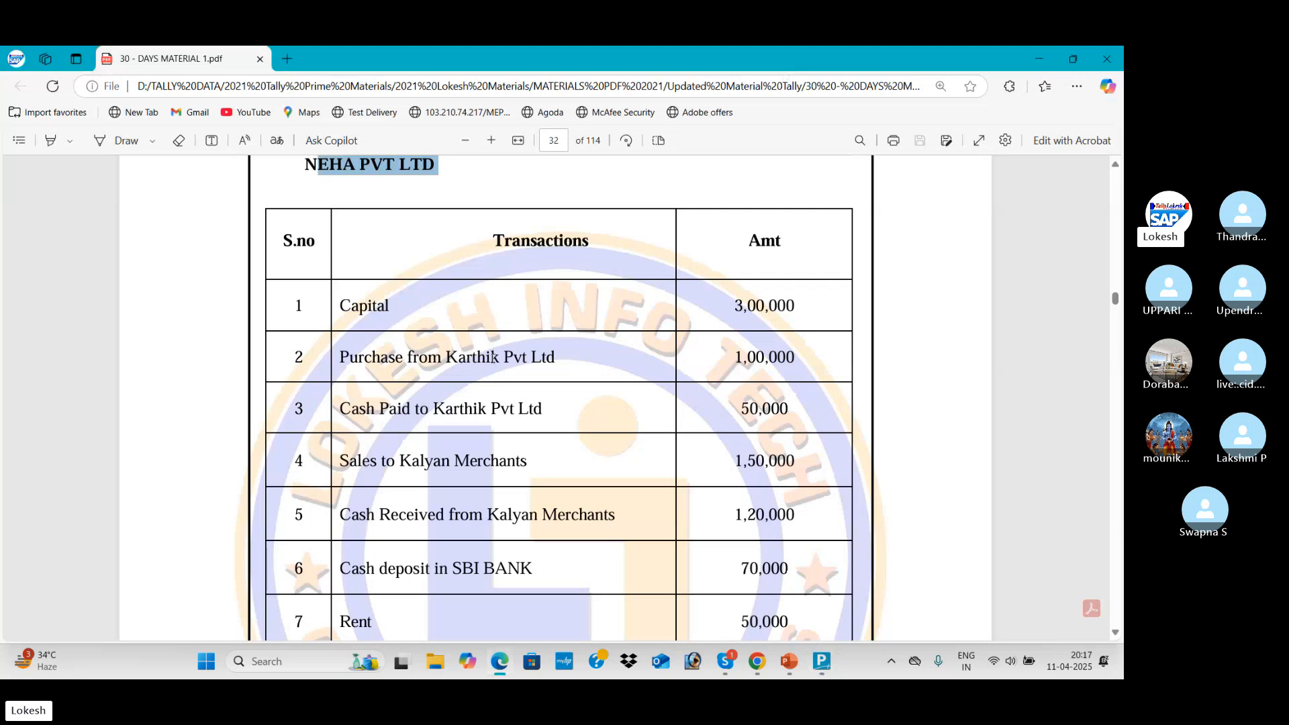
left_click_drag(557, 358, 345, 356)
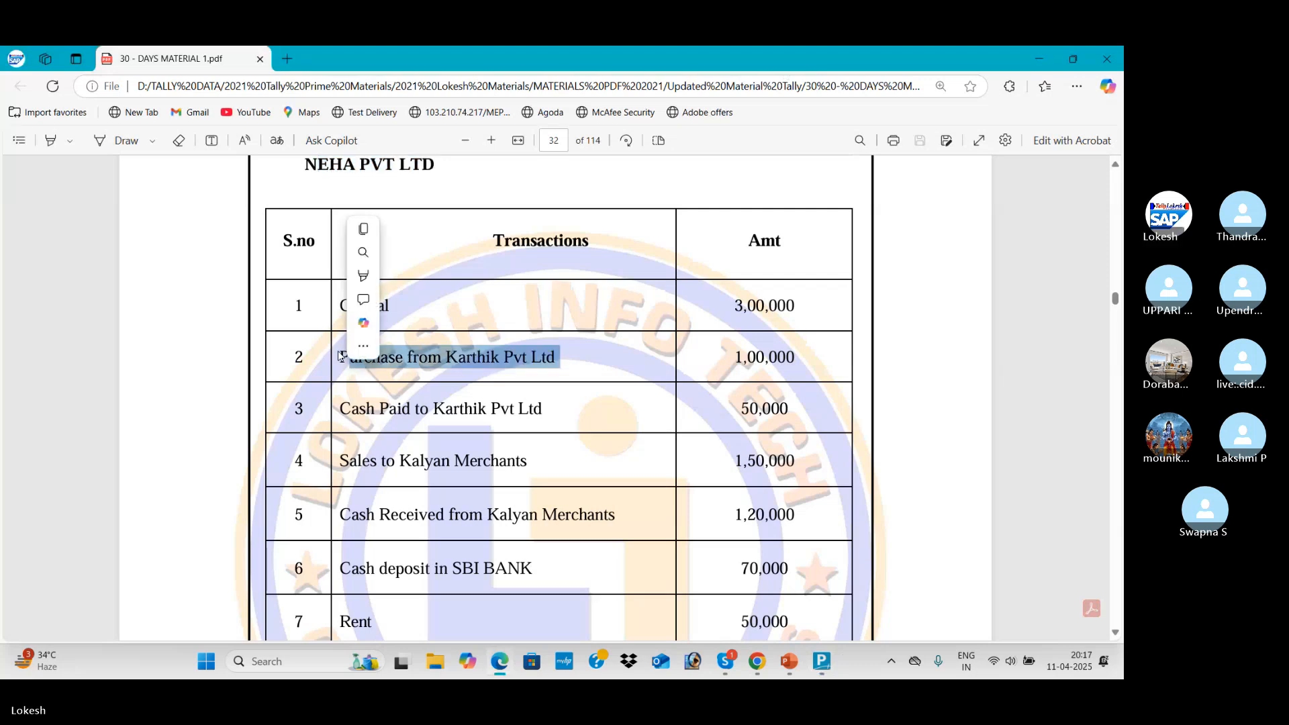
left_click(342, 363)
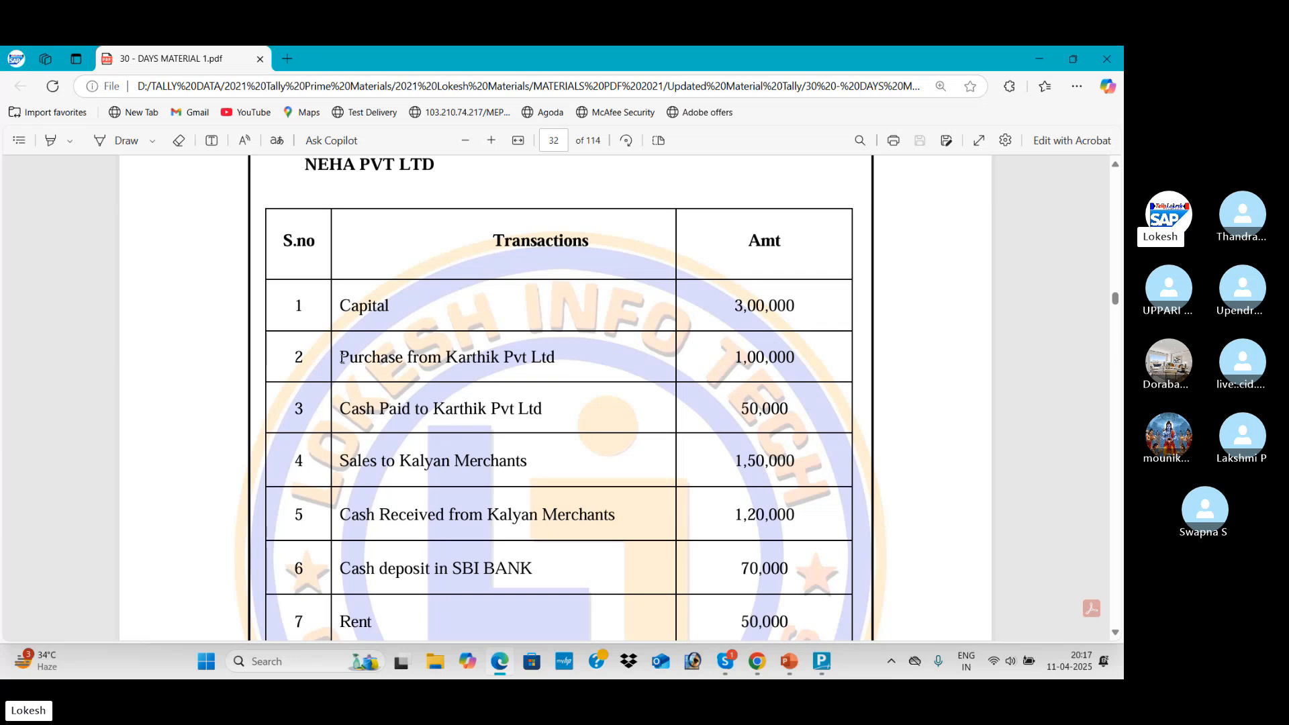
key("alt+Tab")
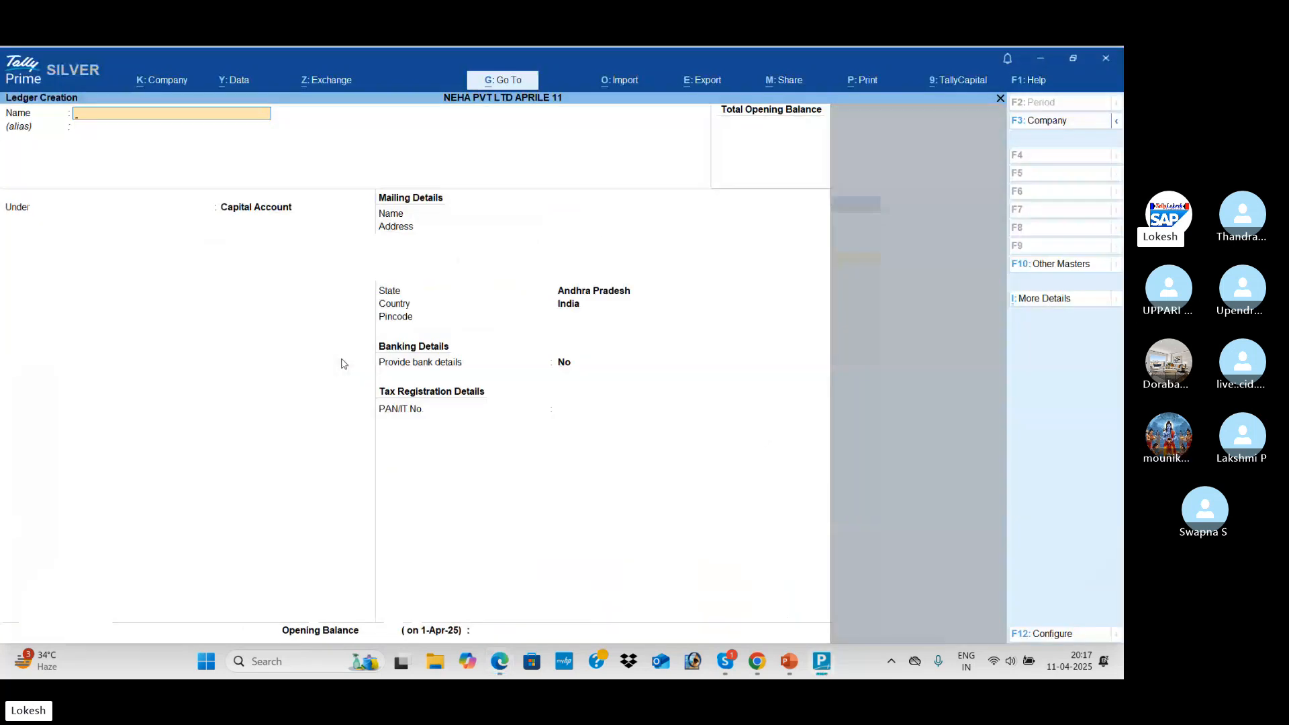
Enter a Purchase ledger under Purchase Accounts with type Not Applicable
type("Purchase")
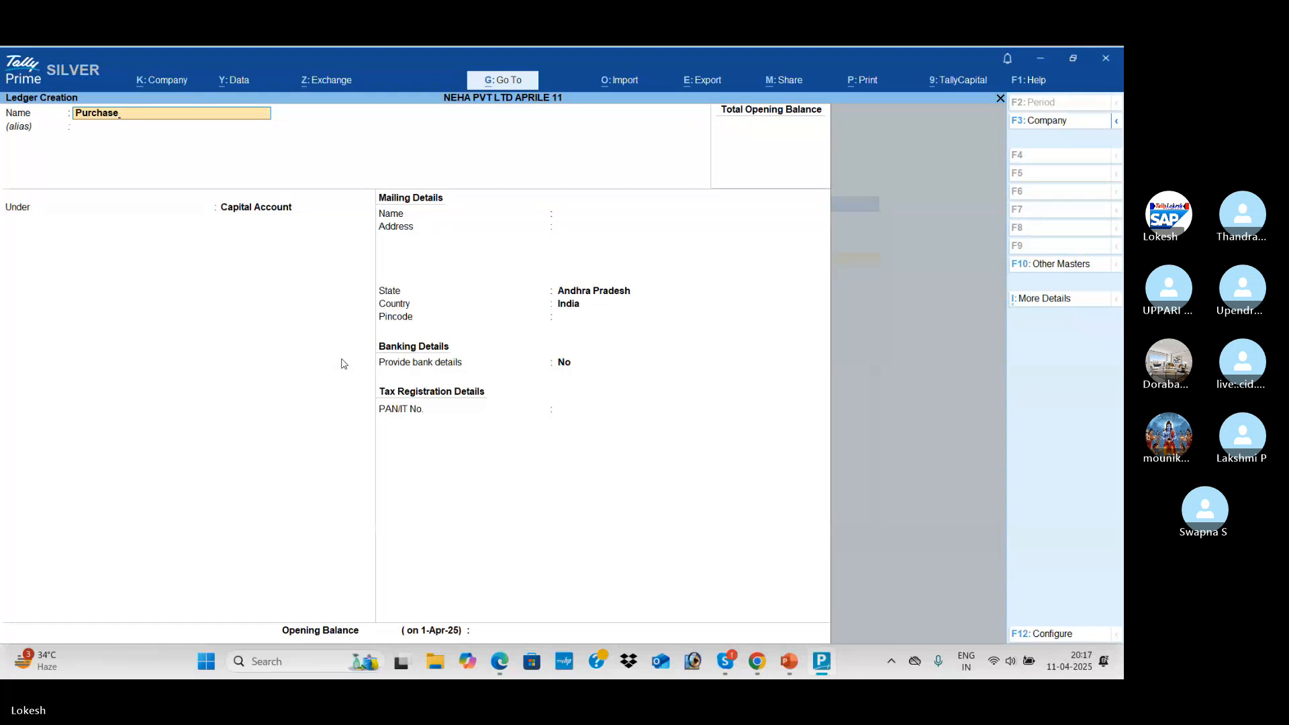
key("Return")
key("Return")
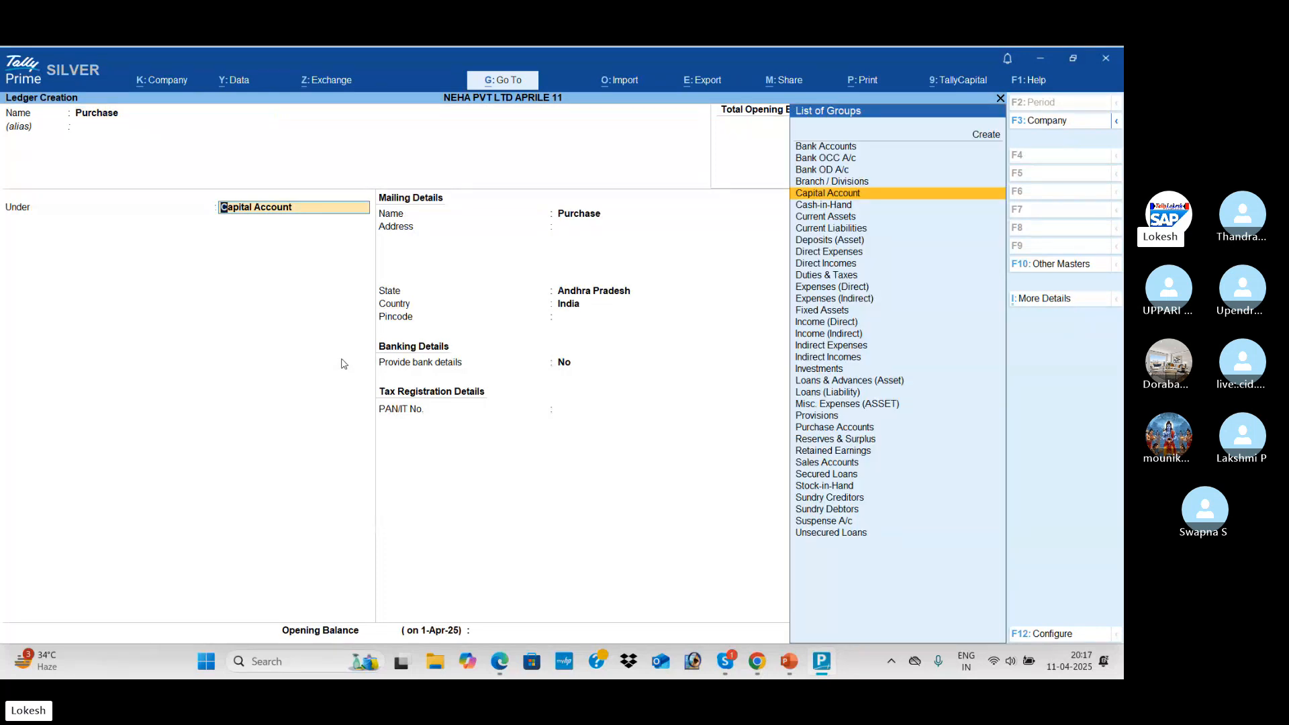
type("Pu")
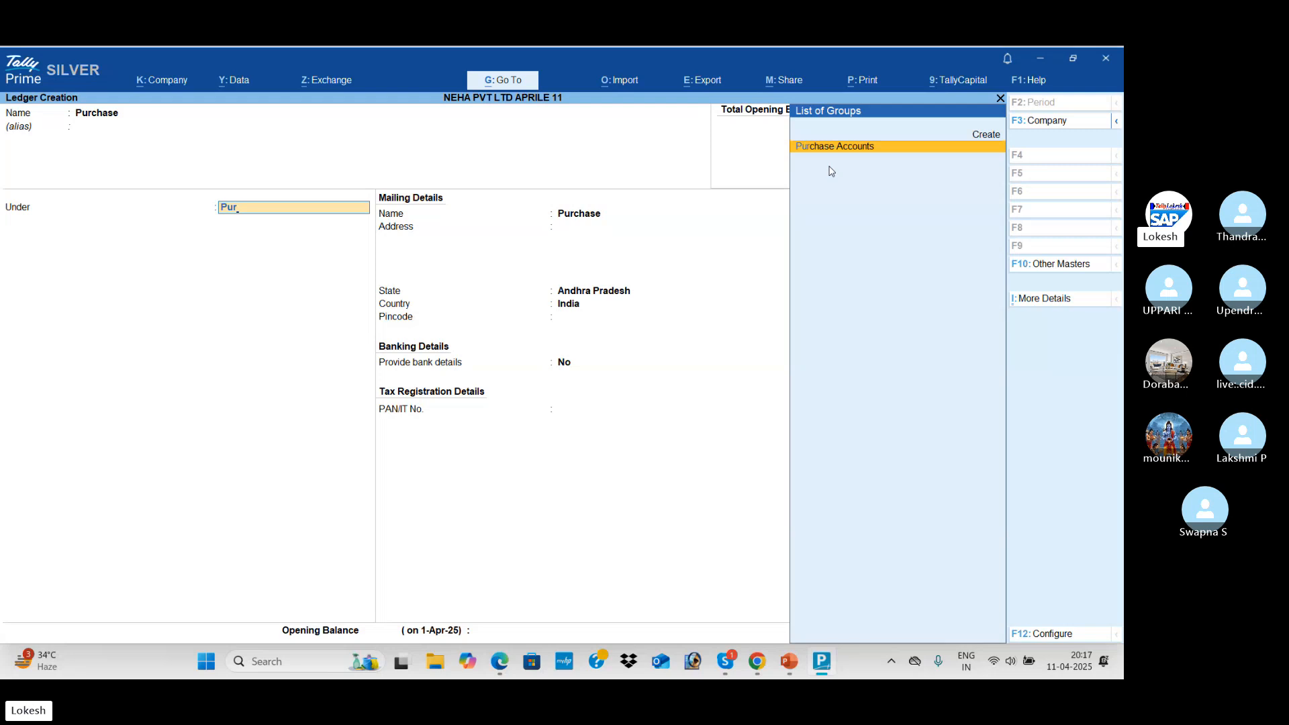
type("r")
left_click(850, 151)
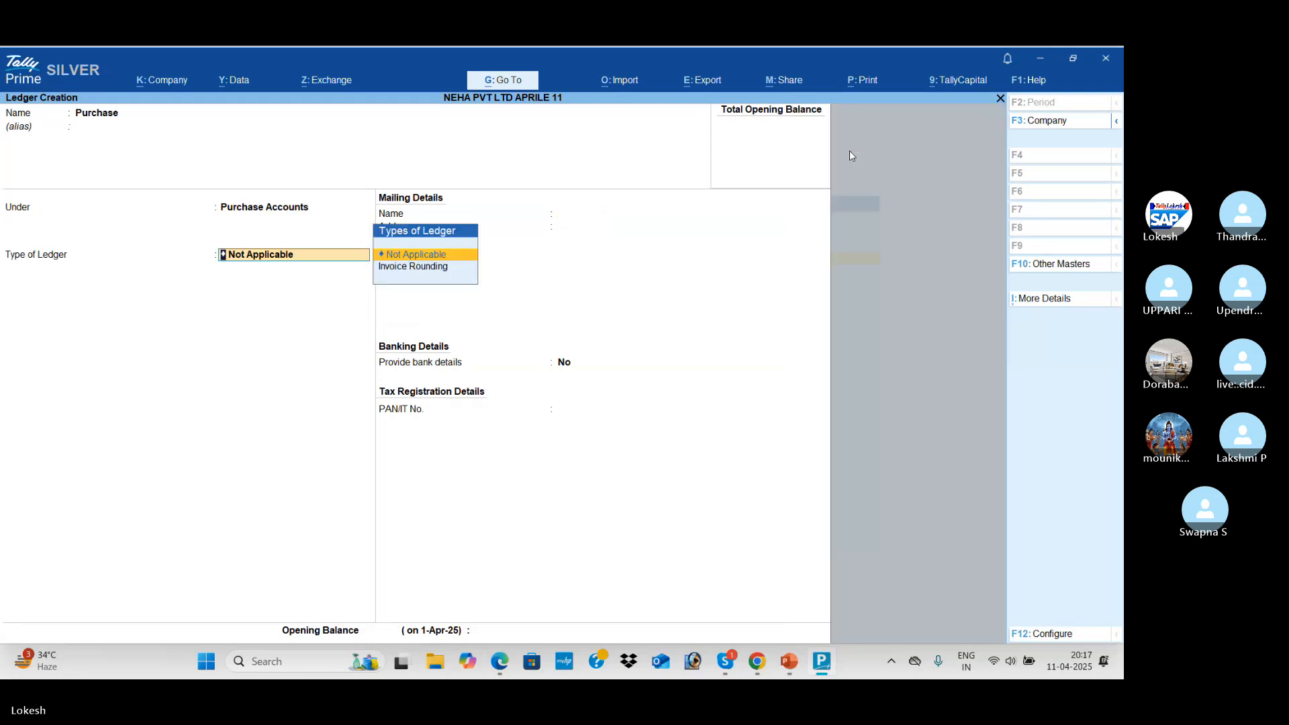
key("Return")
key("Return")
key("Return")
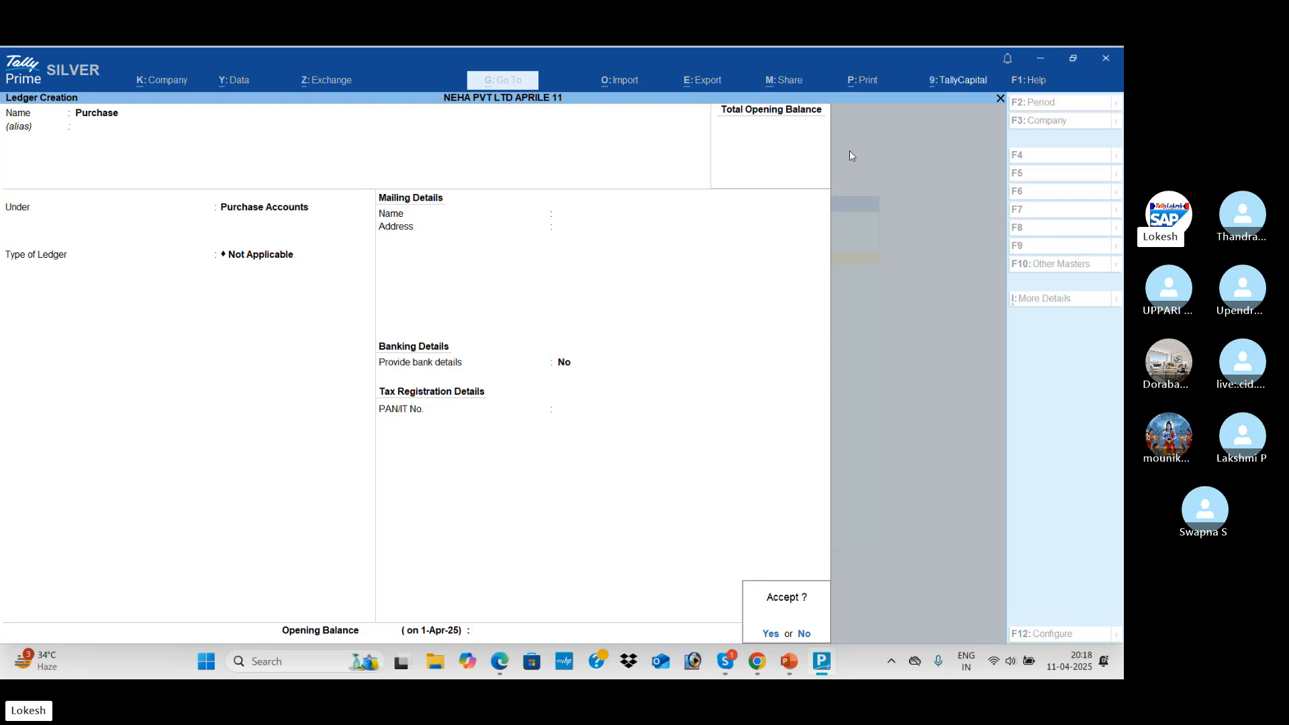
key("Return")
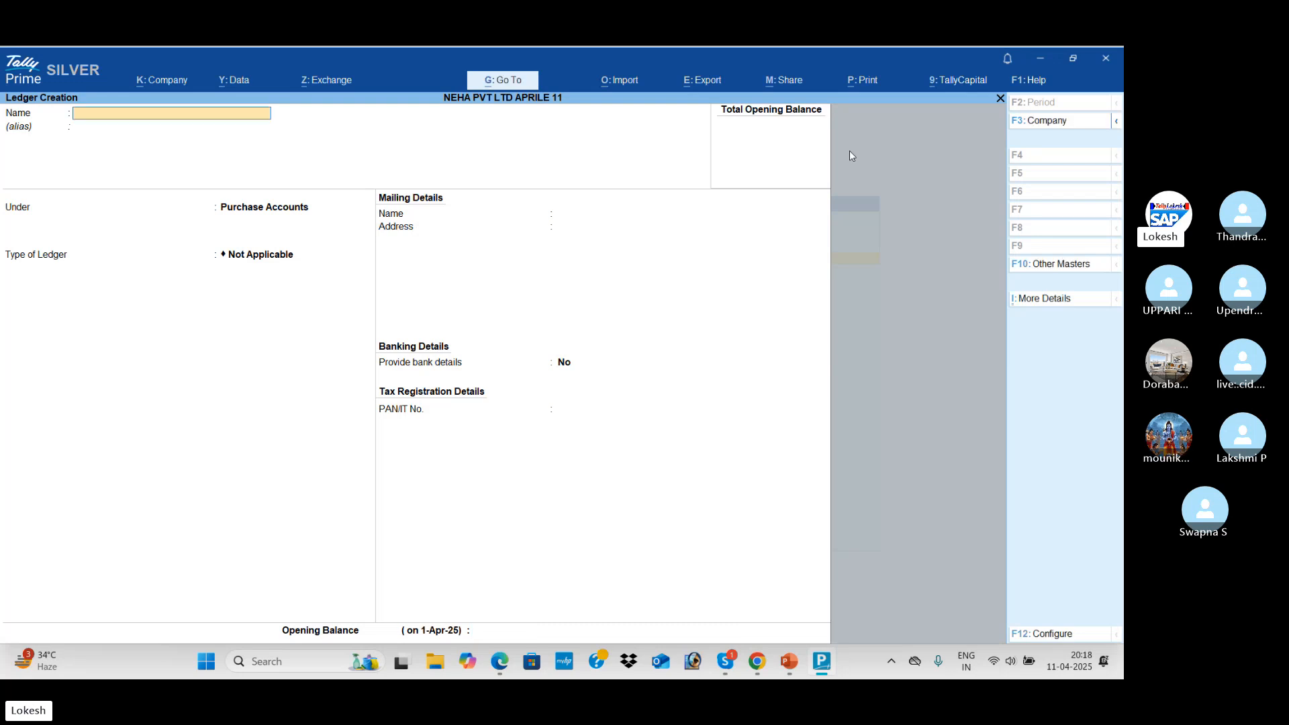
Create and save the Karthik Pvt Ltd ledger under Sundry Creditors, keeping state Andhra Pradesh
key("alt+Tab")
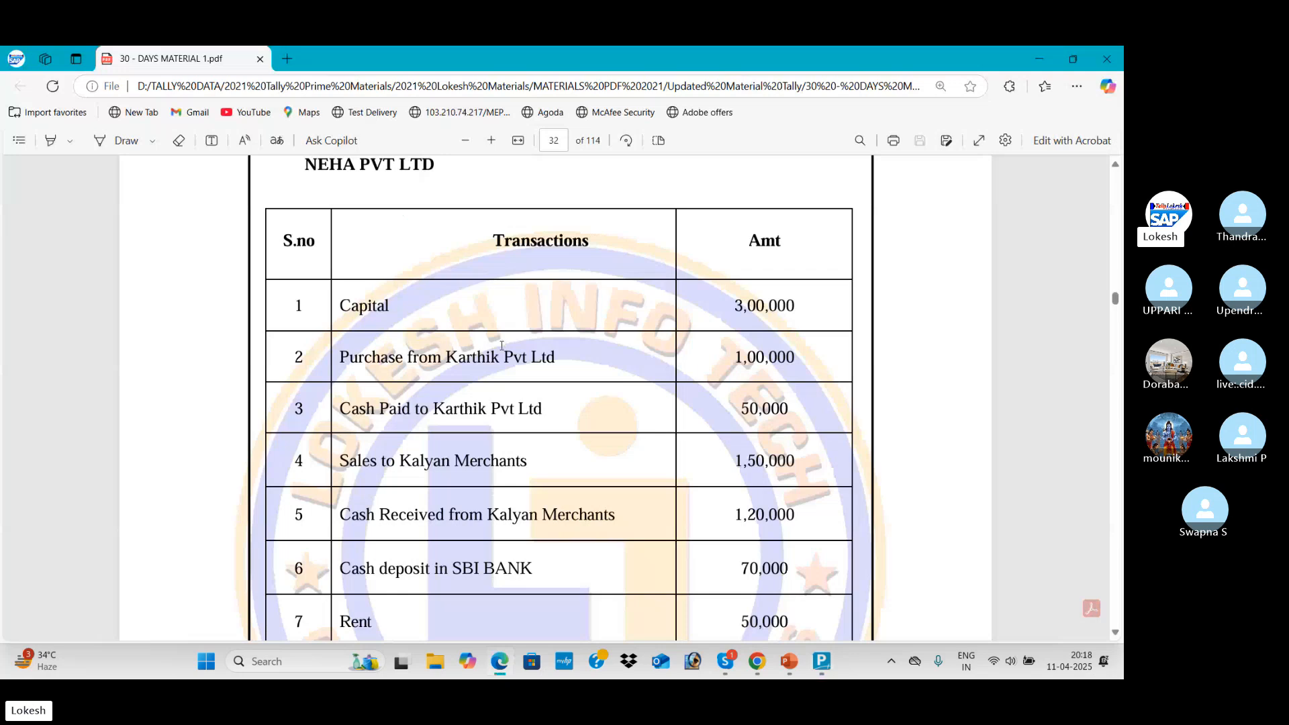
key("alt+Tab")
type("Karth")
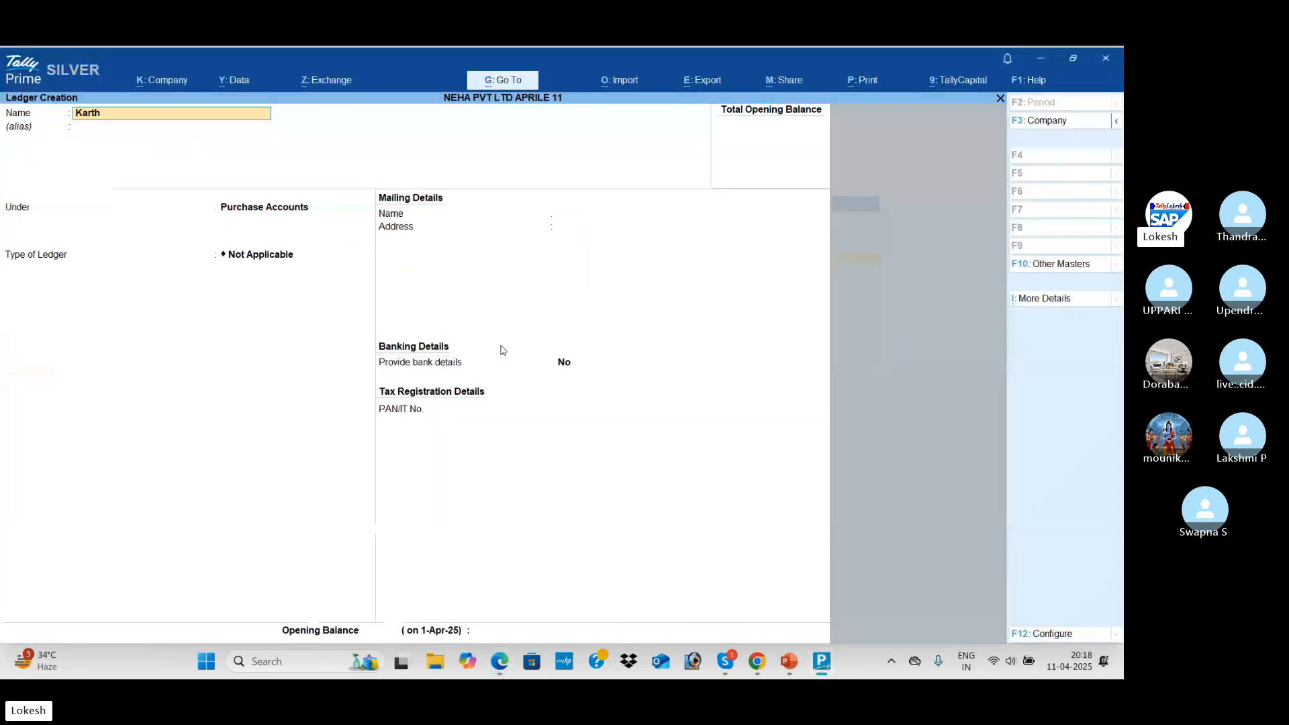
type("ik Pvt Lt")
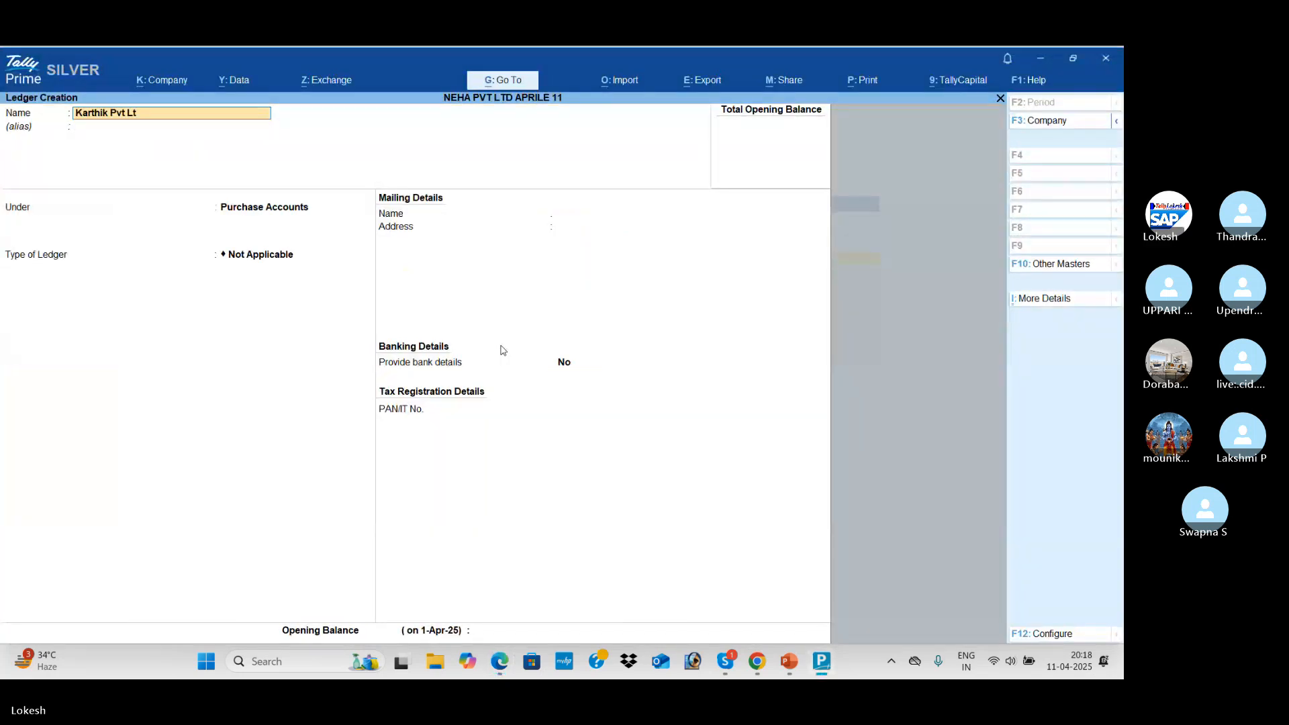
type("d")
key("Return")
key("Return")
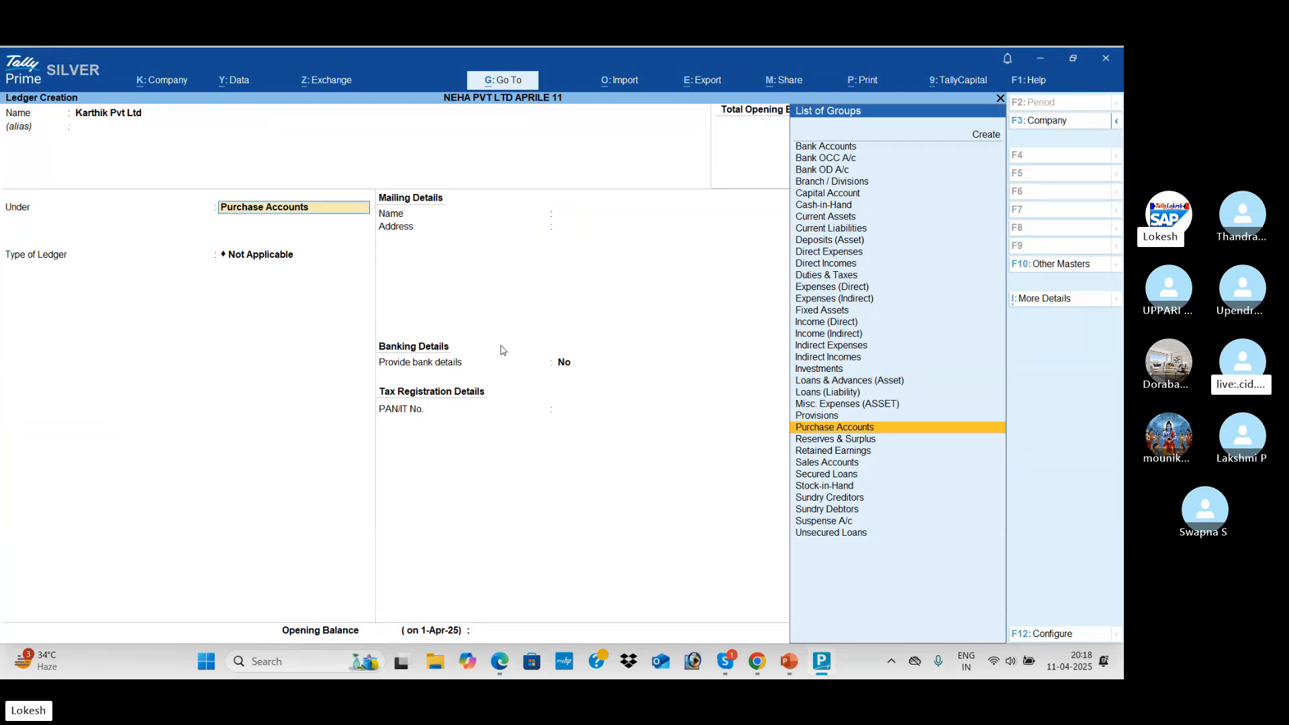
type("Sun")
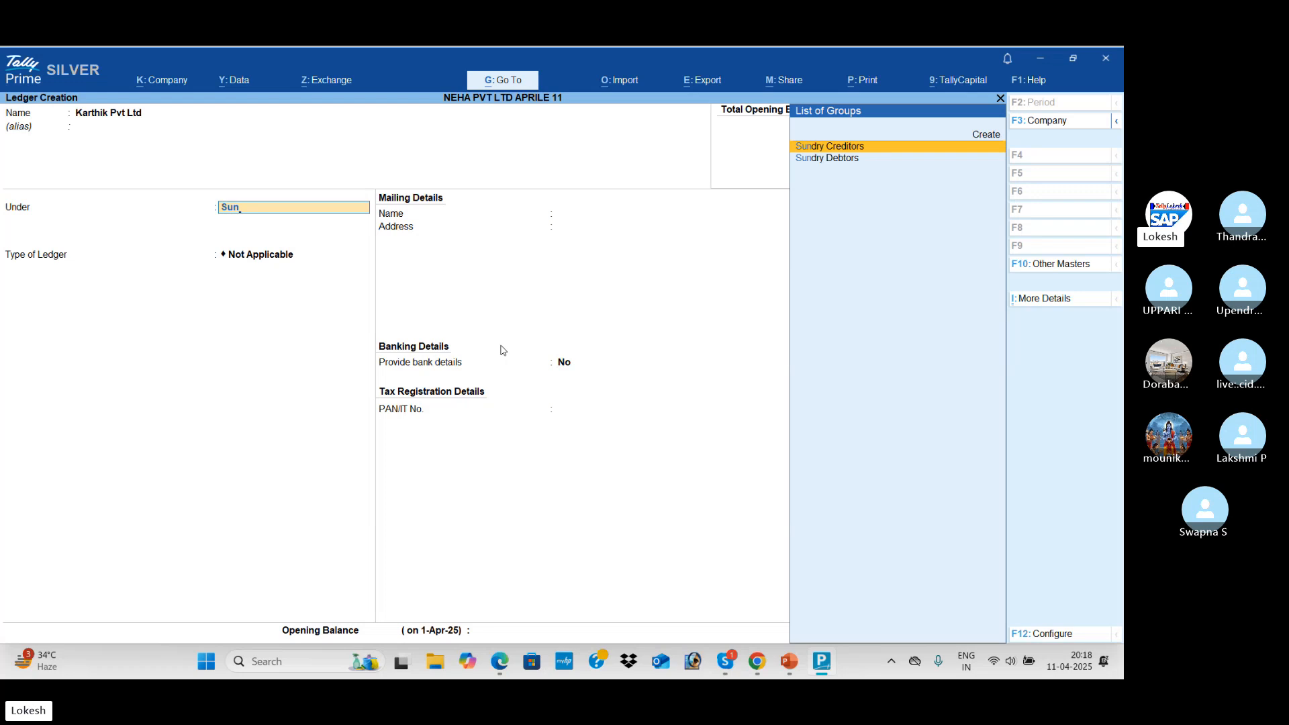
key("Return")
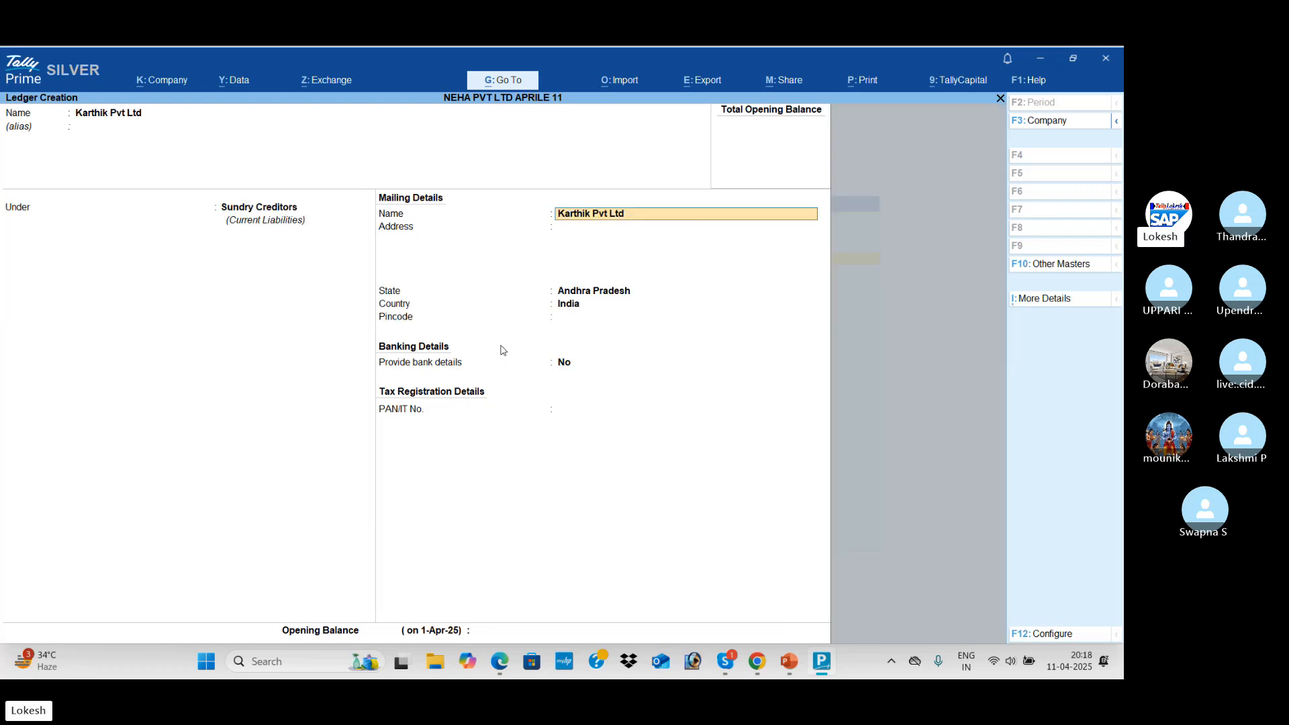
key("Return")
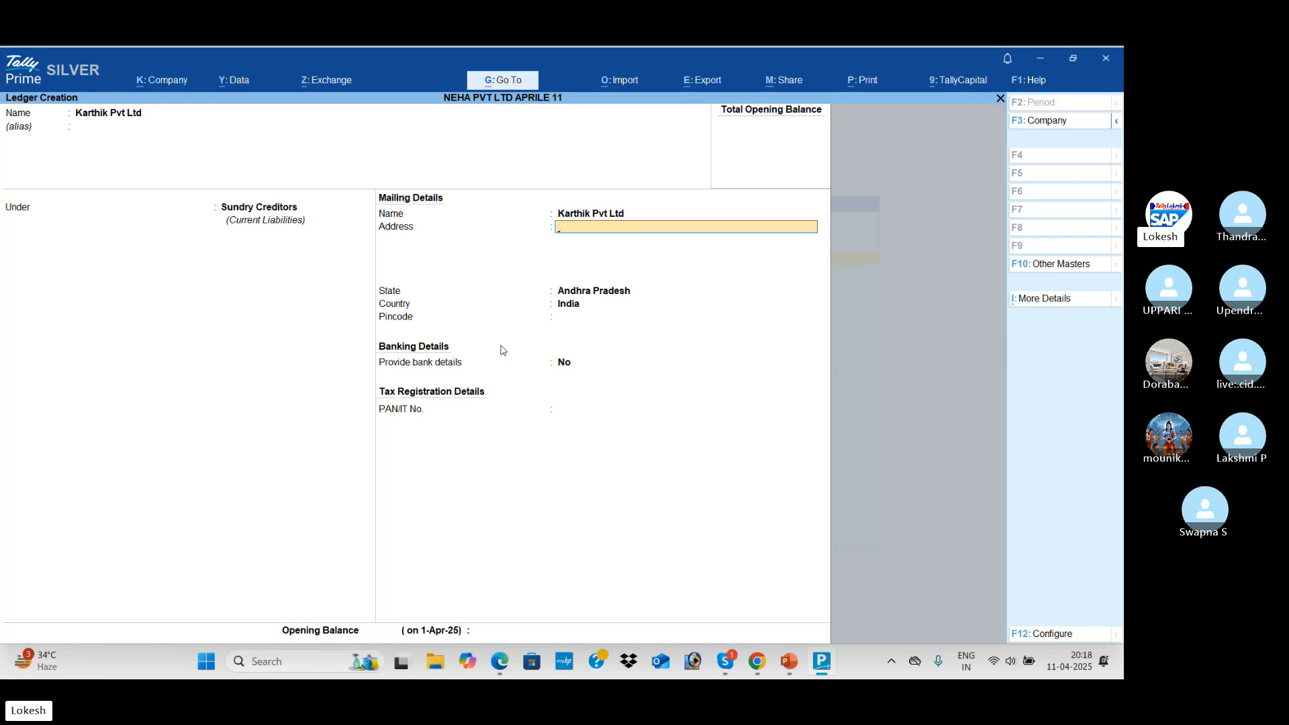
key("Return")
key("Return")
key("Return")
key("Return")
key("Return")
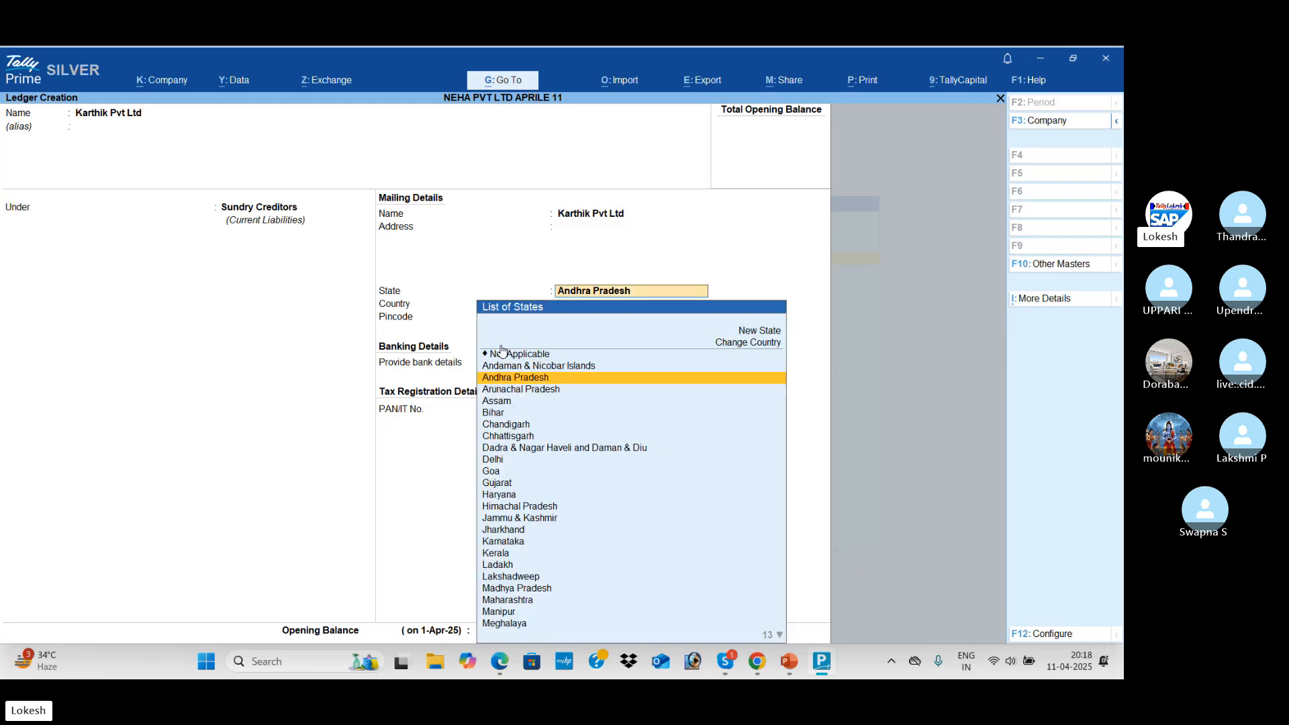
key("Return")
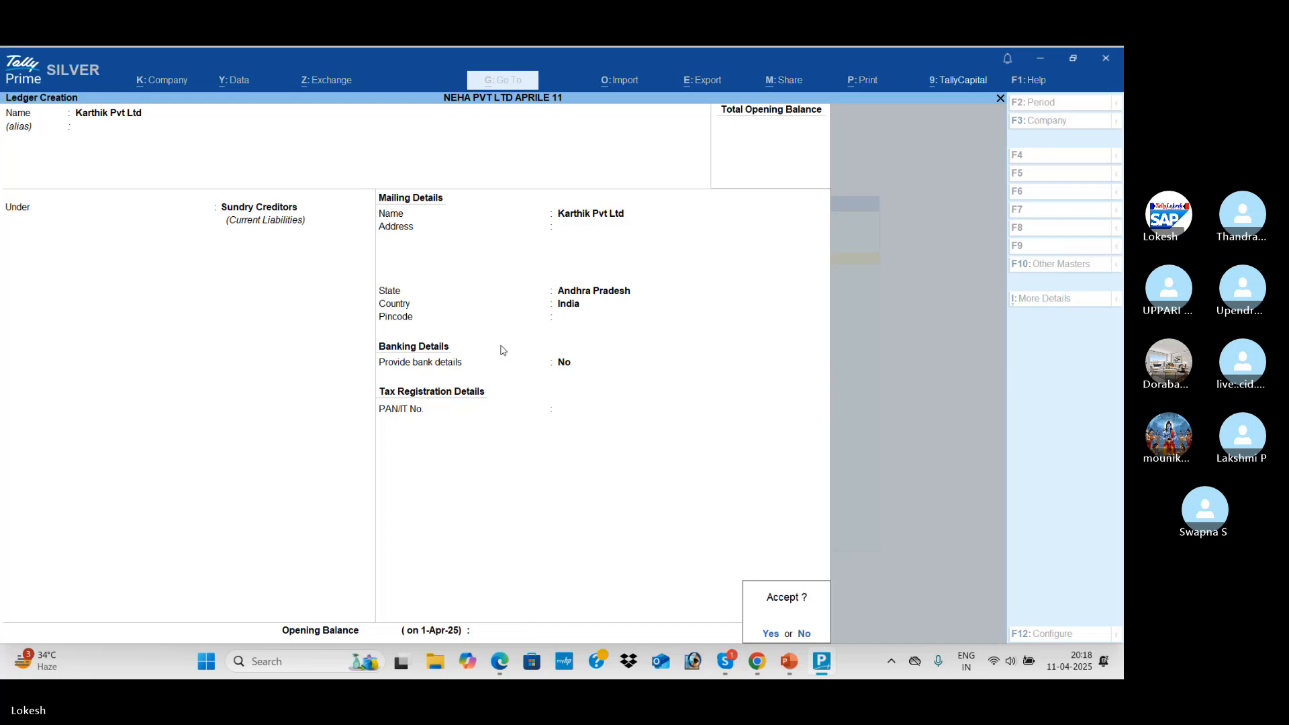
key("Return")
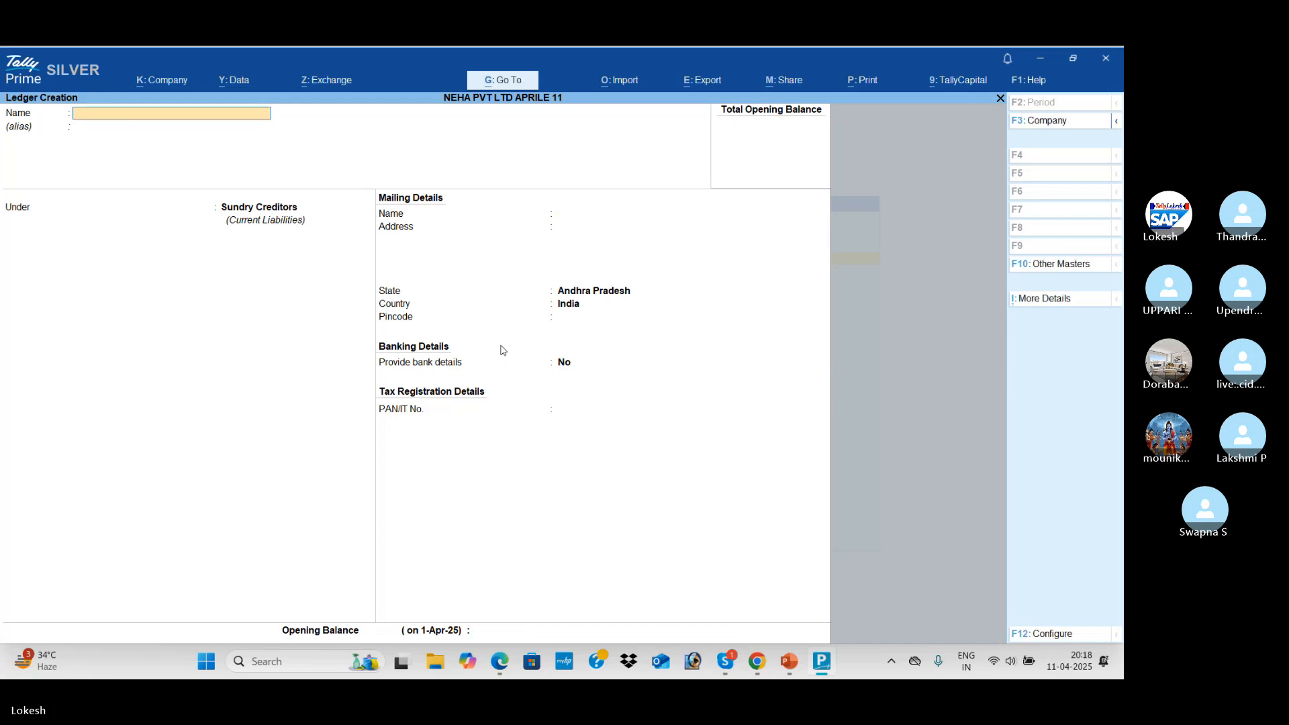
In the transactions PDF, highlight the Cash Paid to Karthik Pvt Ltd and Sales to Kalyan Merchants entries
key("alt+Tab")
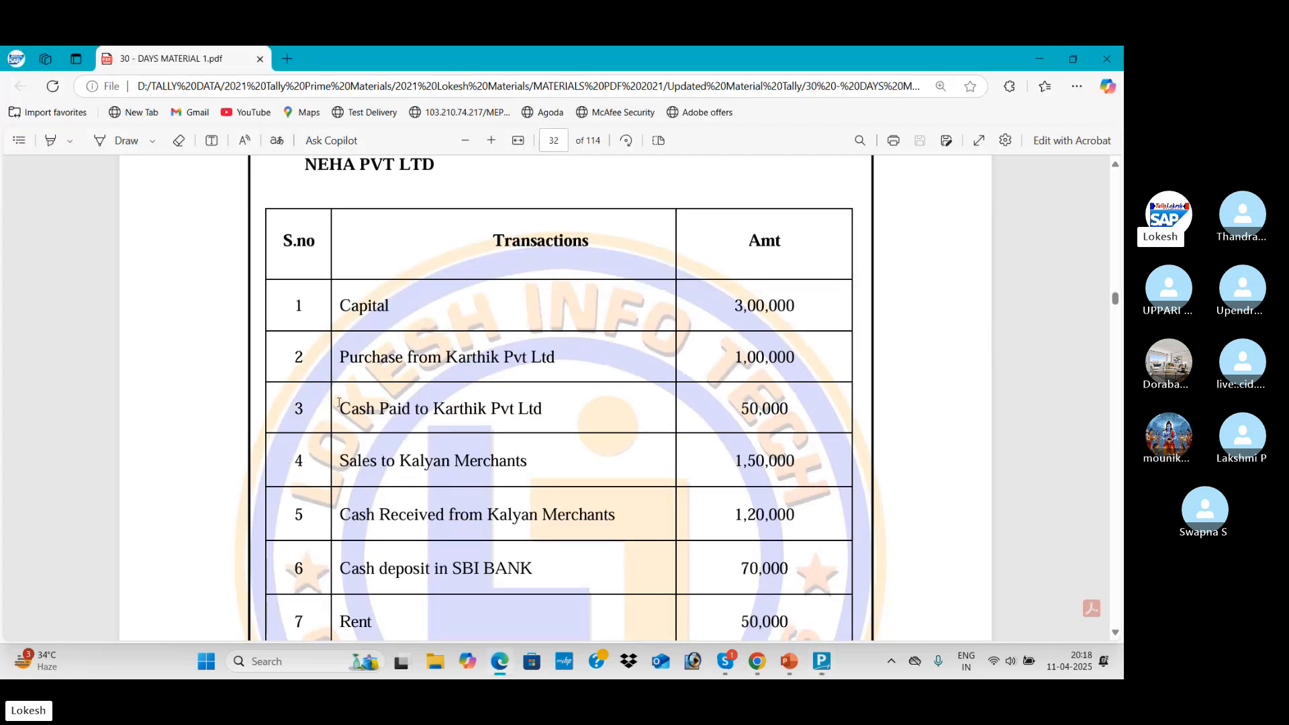
left_click_drag(339, 408, 543, 408)
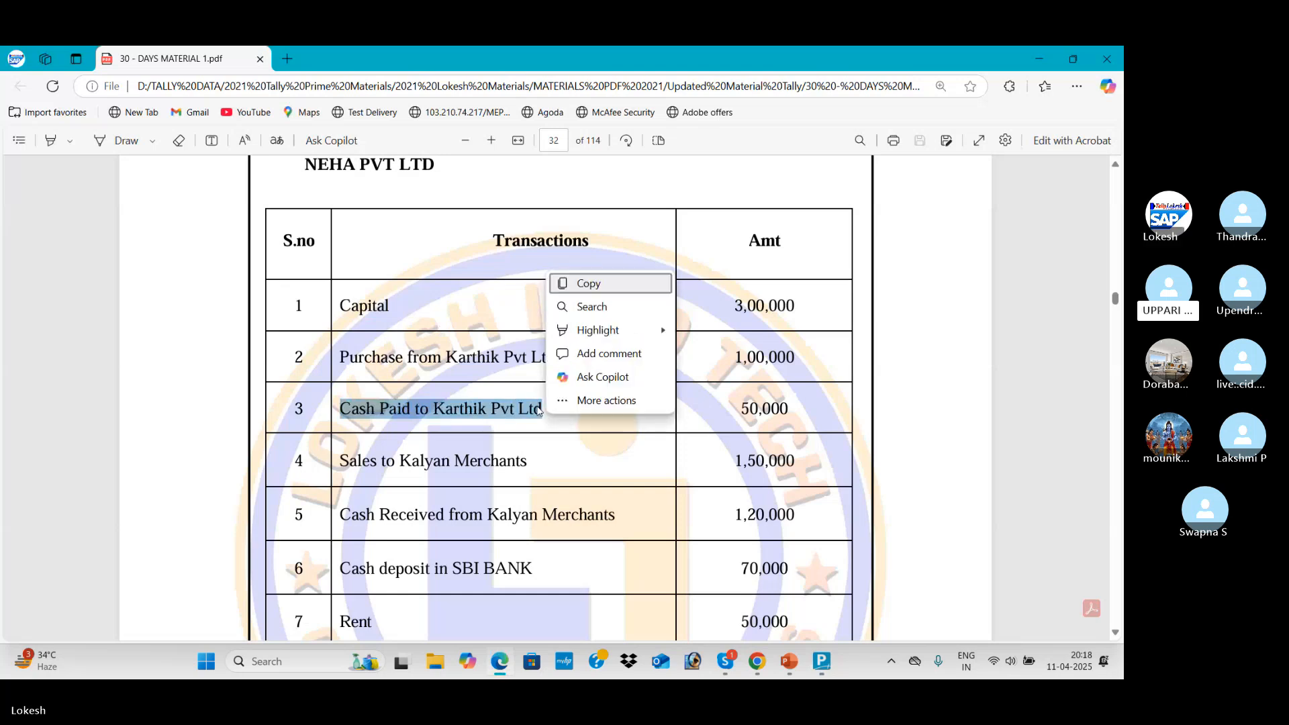
left_click(482, 455)
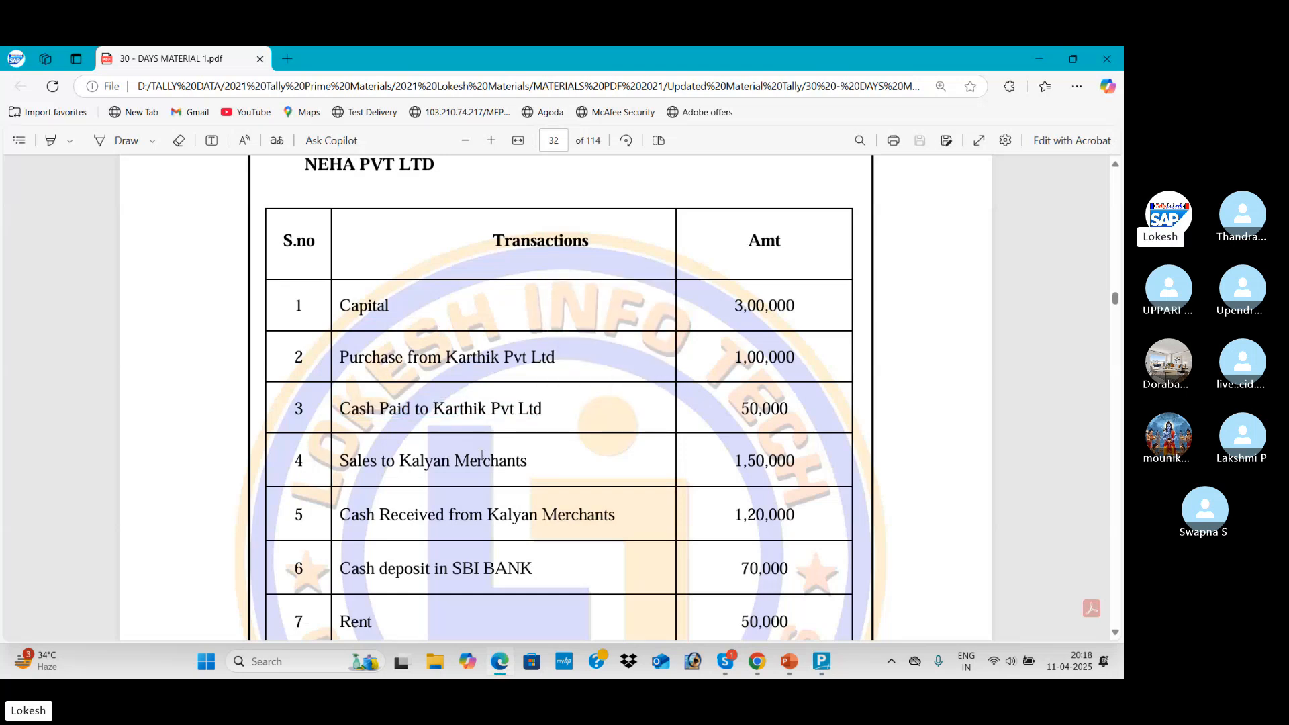
scroll(482, 455, "down", 2)
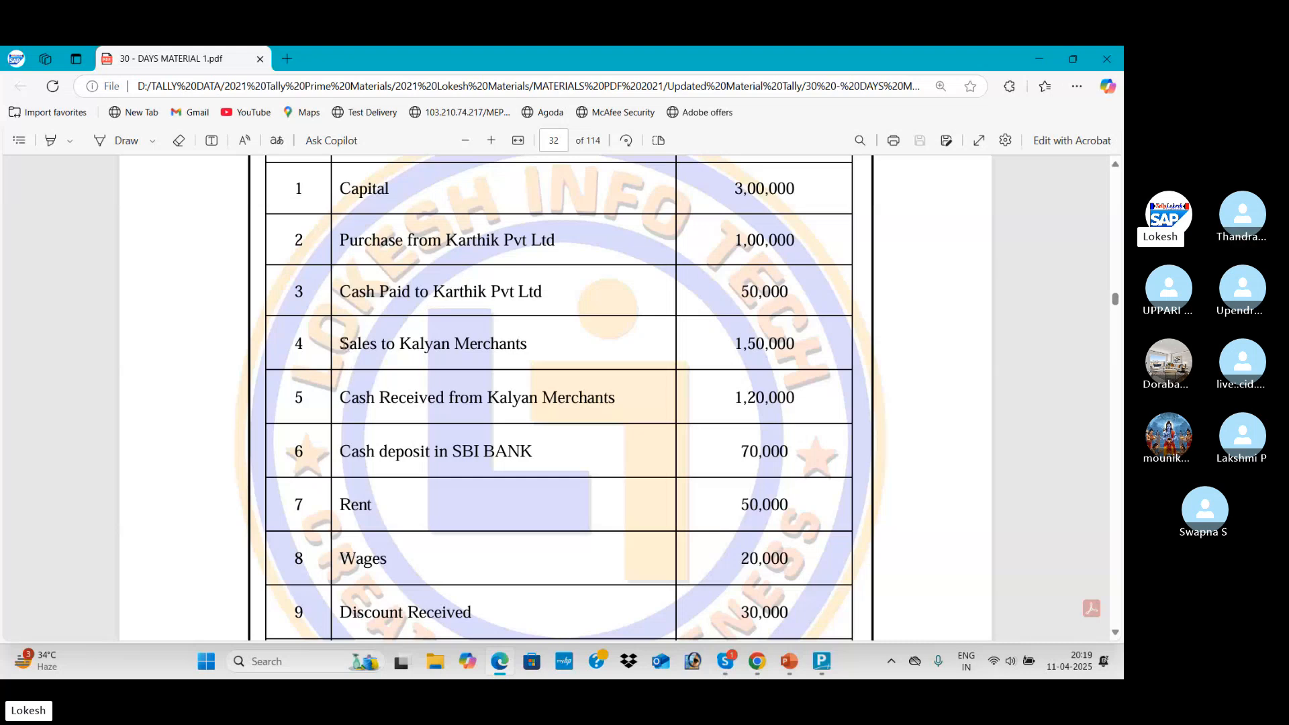
left_click_drag(341, 344, 529, 352)
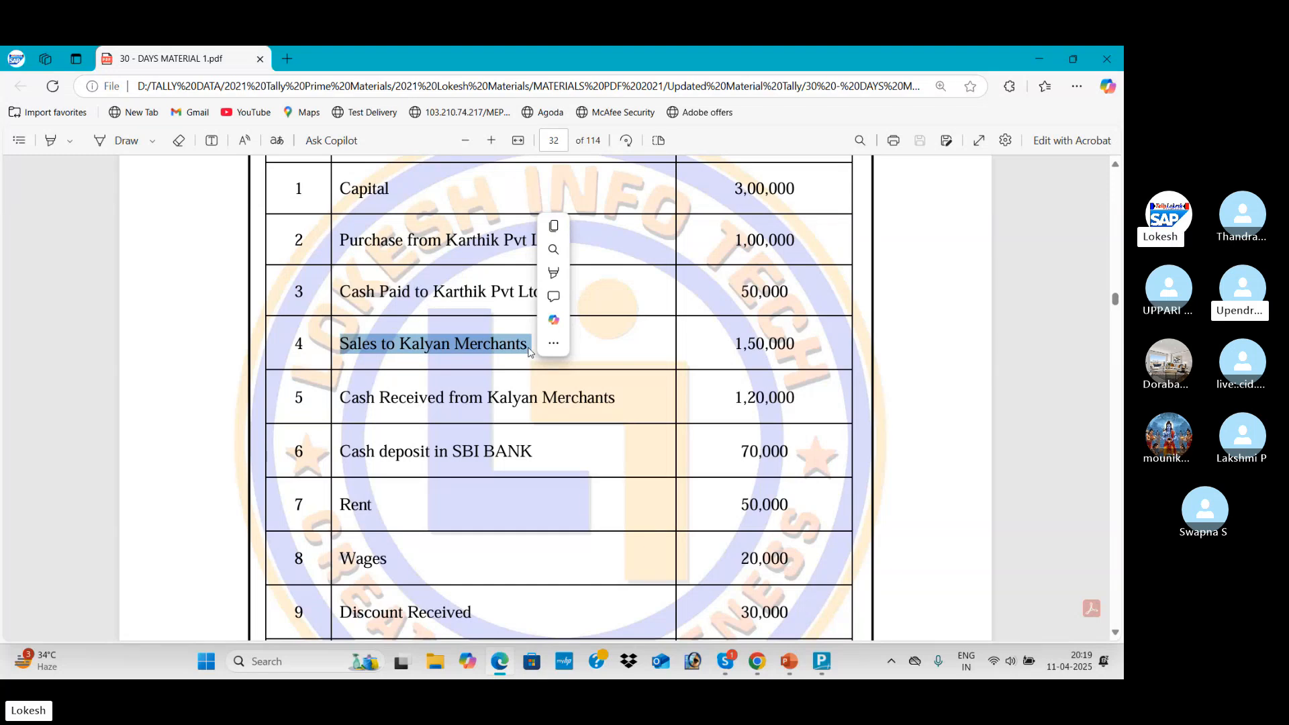
Create a Sales ledger under Sales Accounts with the default ledger type
key("alt+Tab")
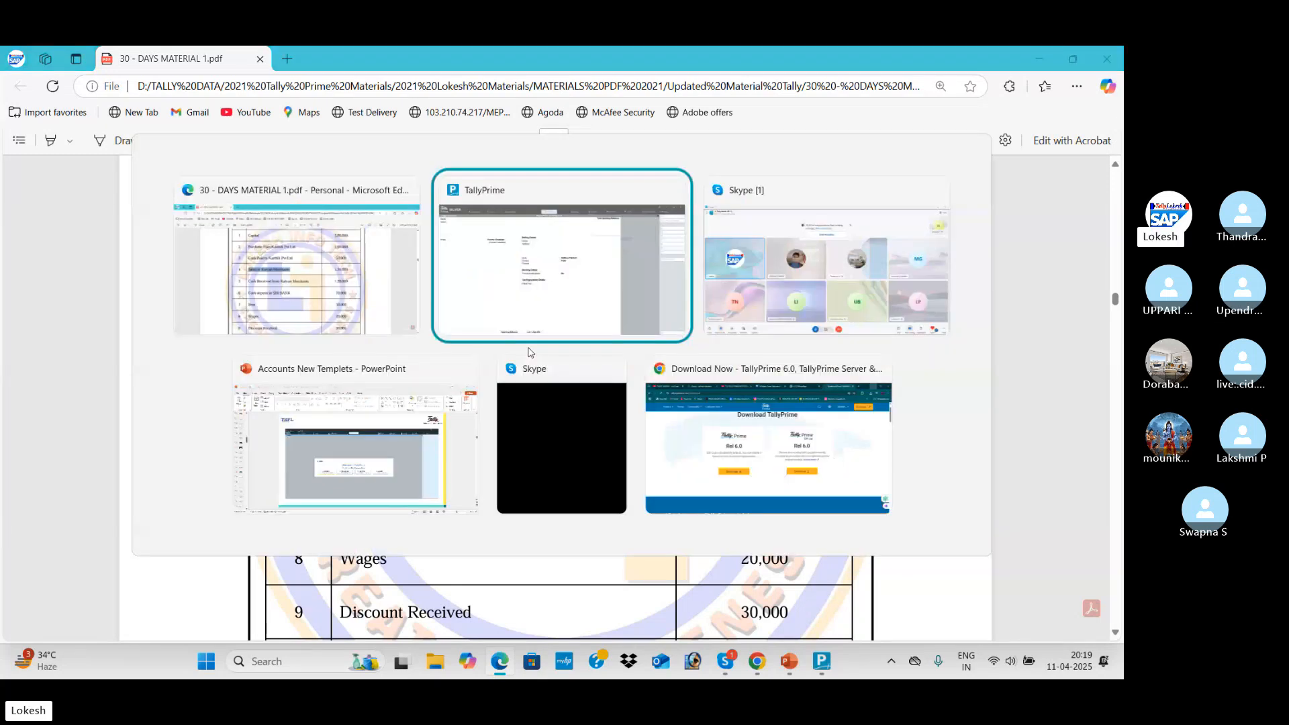
type("Sales")
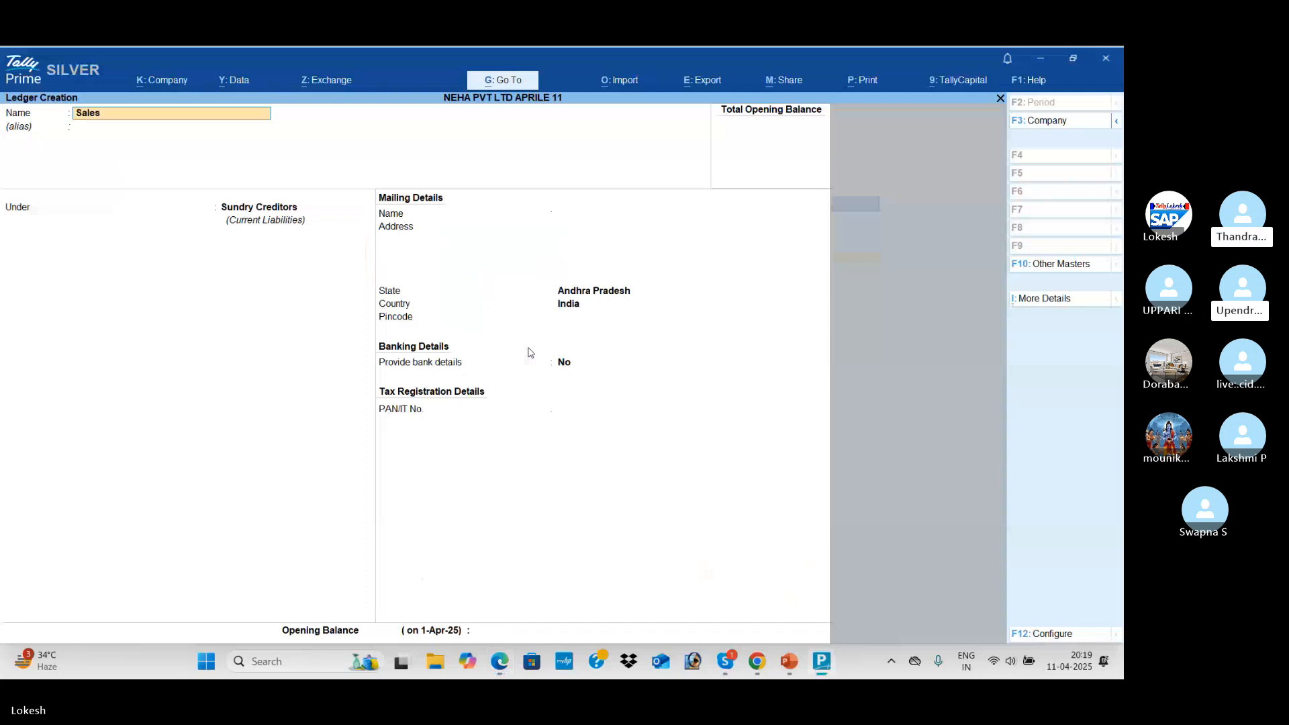
key("Return")
key("Return")
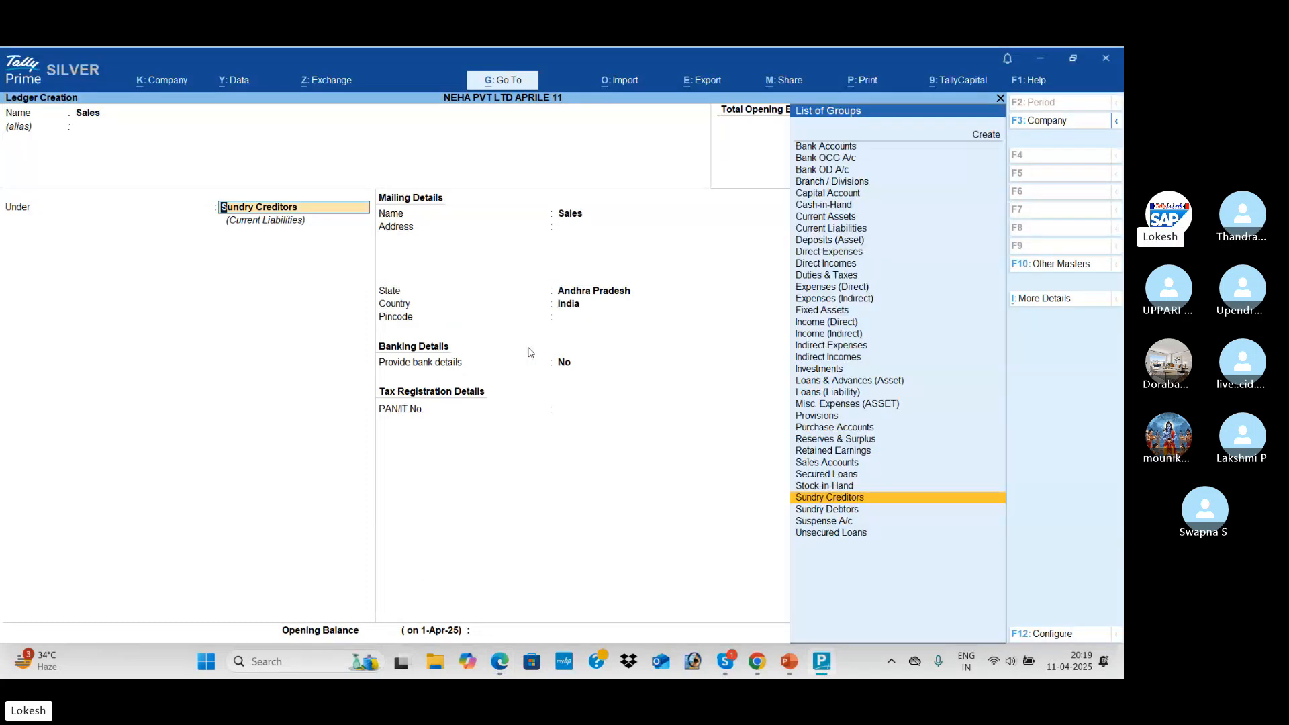
type("Sa")
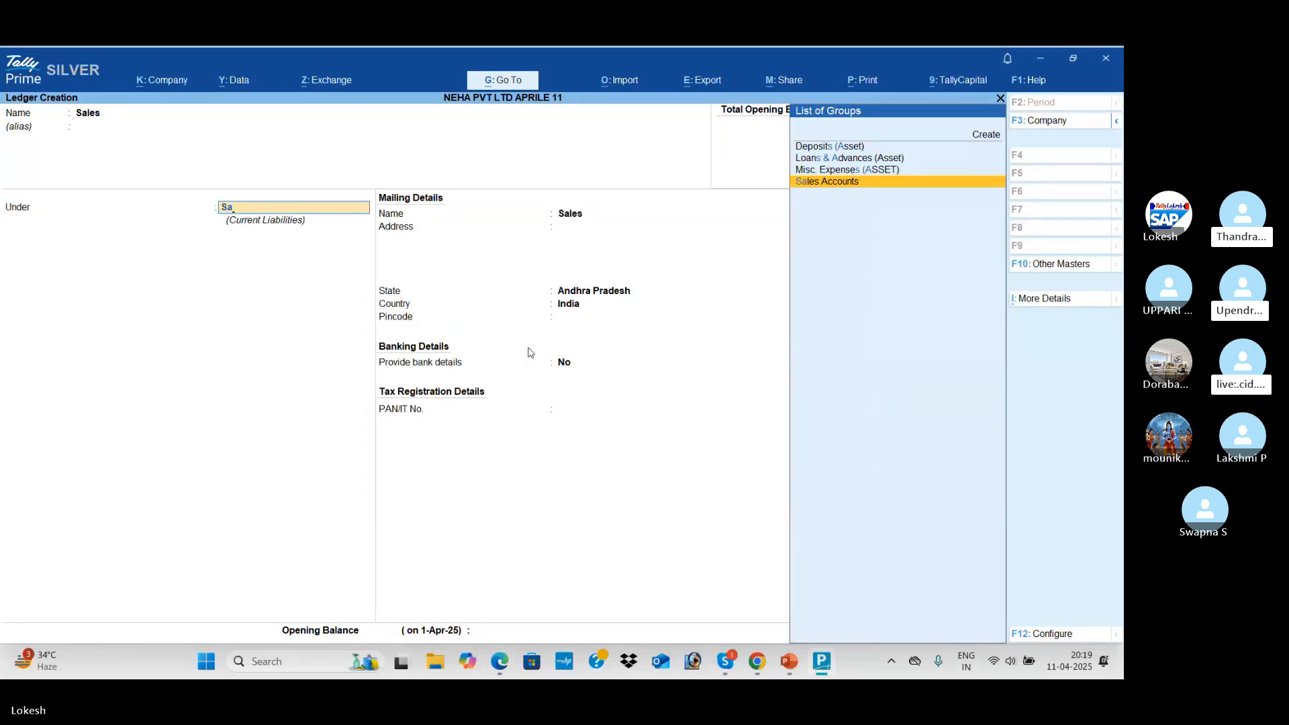
key("Return")
key("Return")
key("Return")
key("Return")
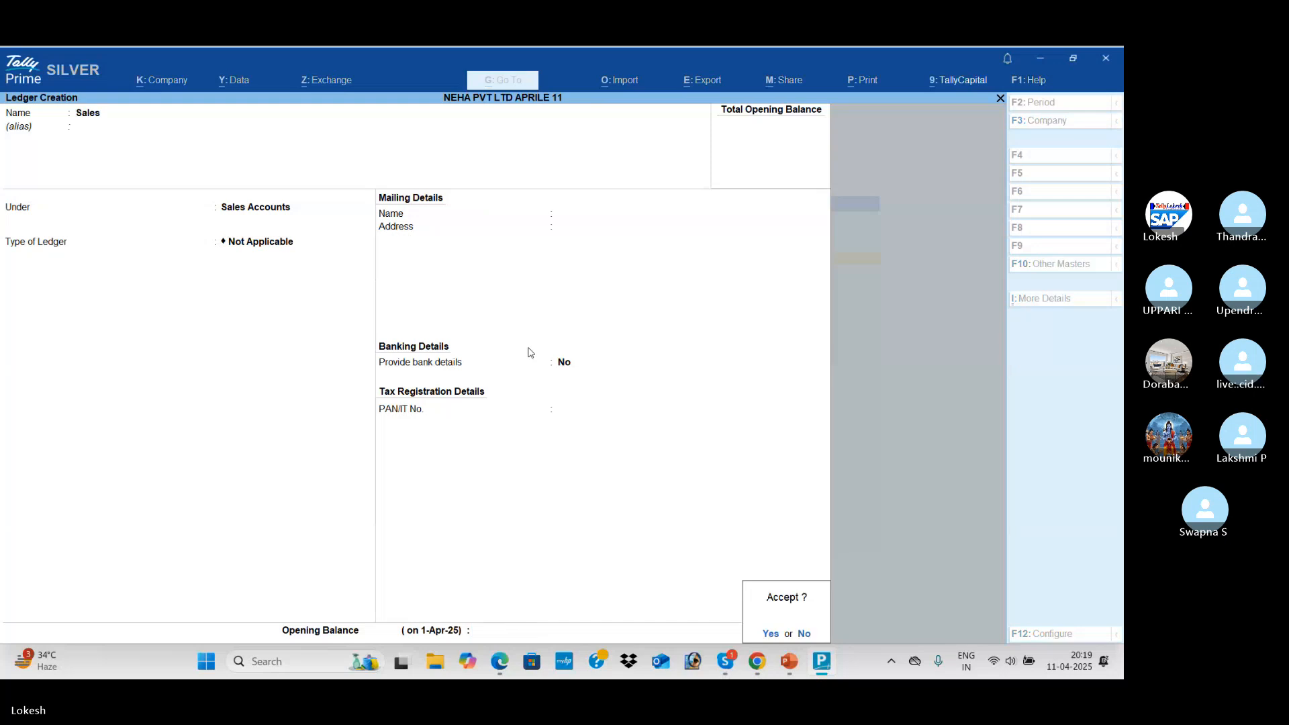
key("Return")
key("alt+Tab")
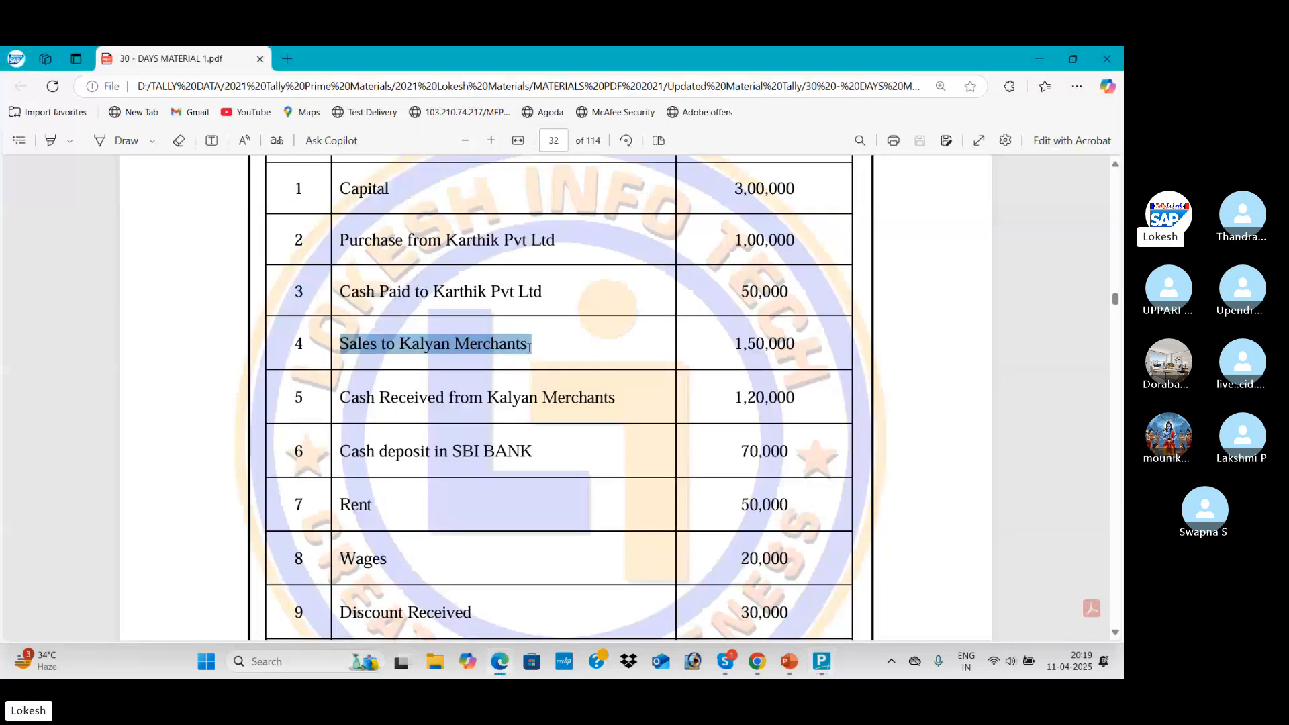
Create and save the Kalyan Merchants ledger under Sundry Debtors, keeping state Andhra Pradesh
key("alt+Tab")
type("Kal")
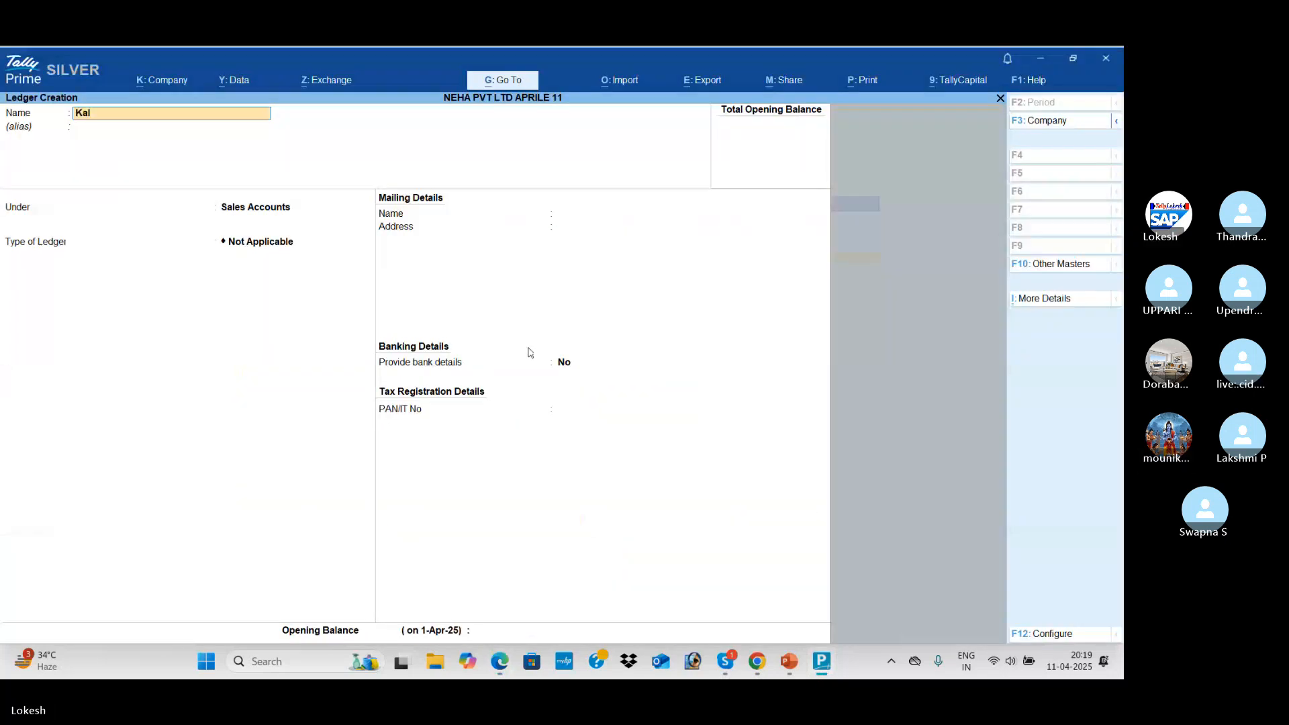
type("yan Merchants")
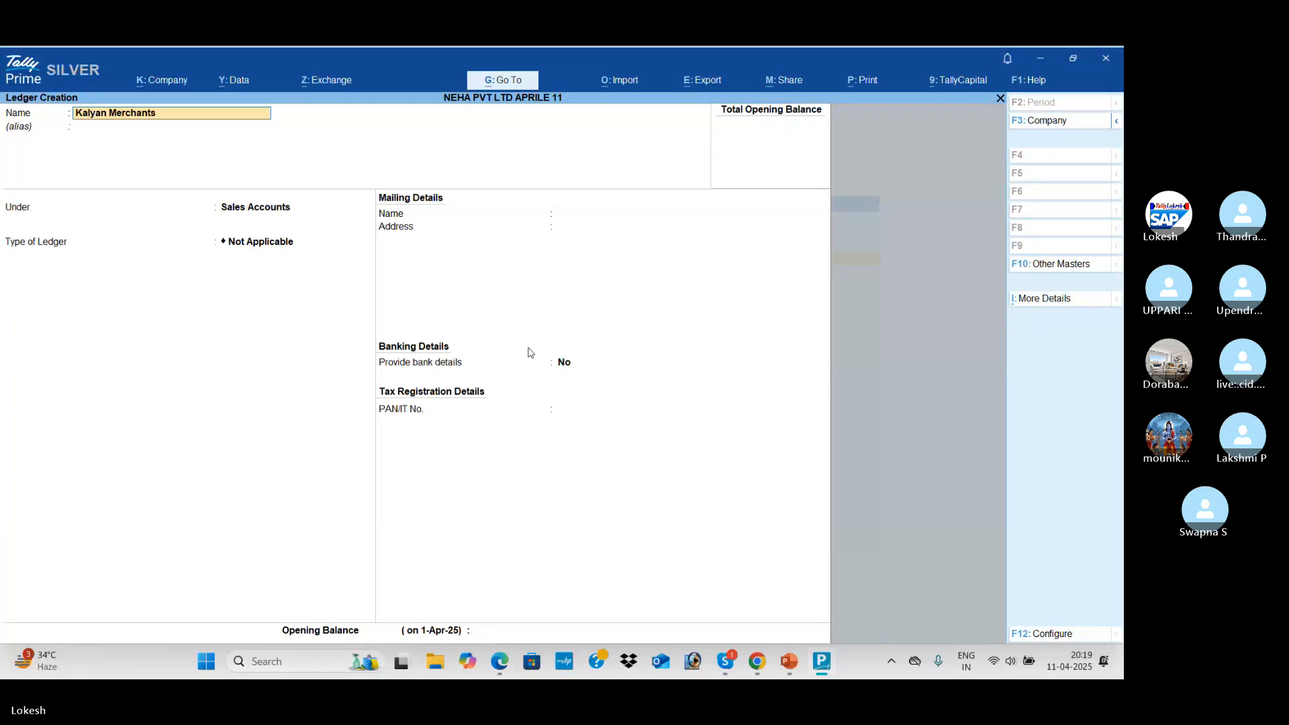
key("Return")
key("Return")
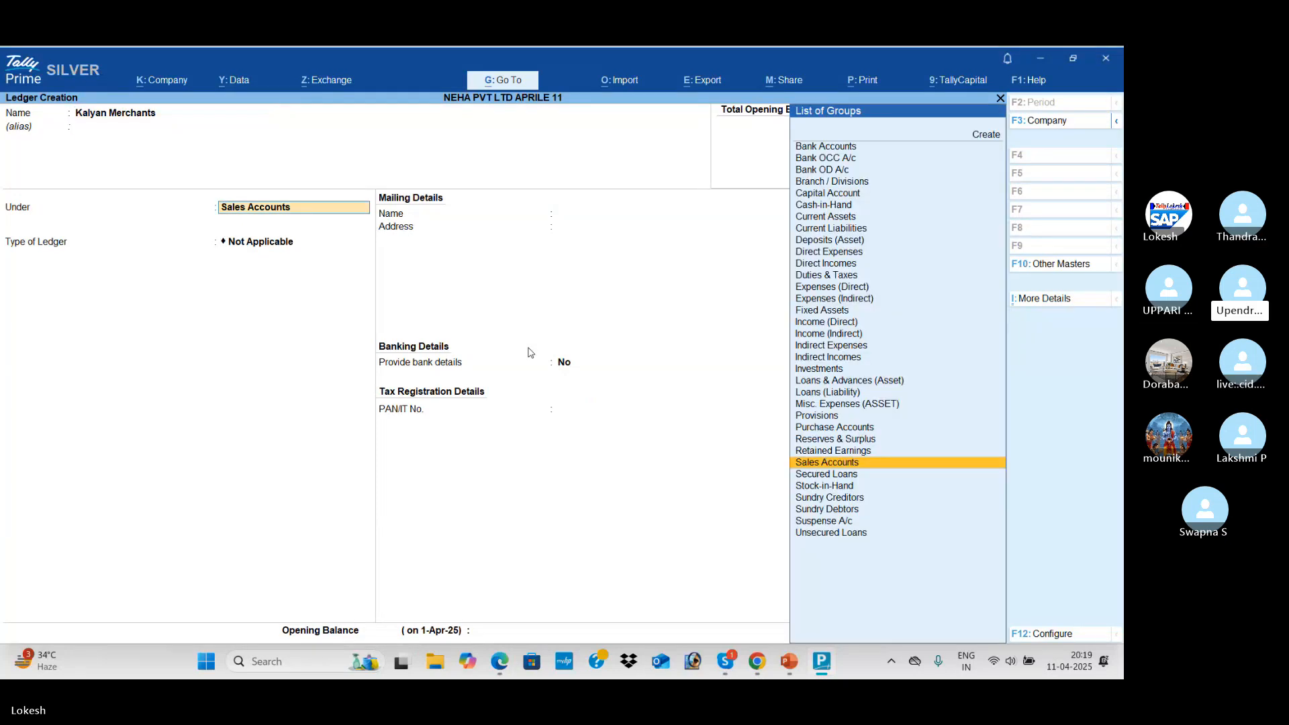
type("Sun")
key("Down")
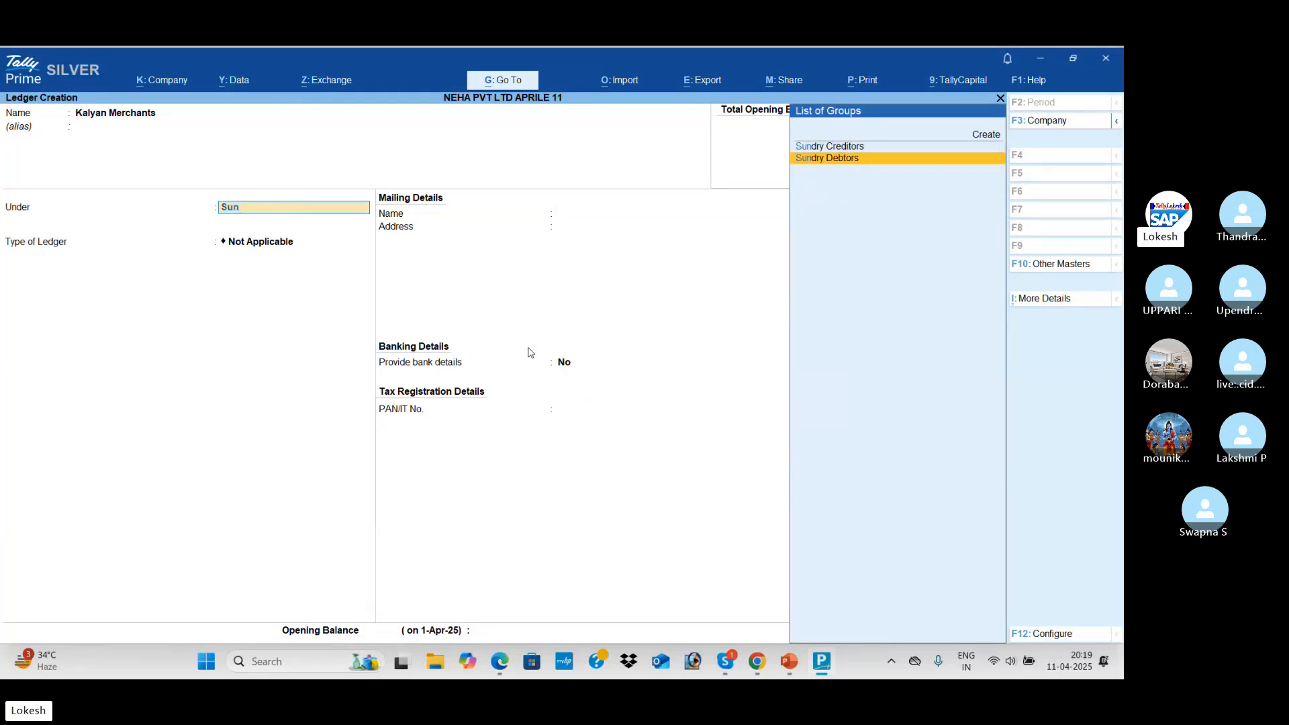
key("Return")
key("Return")
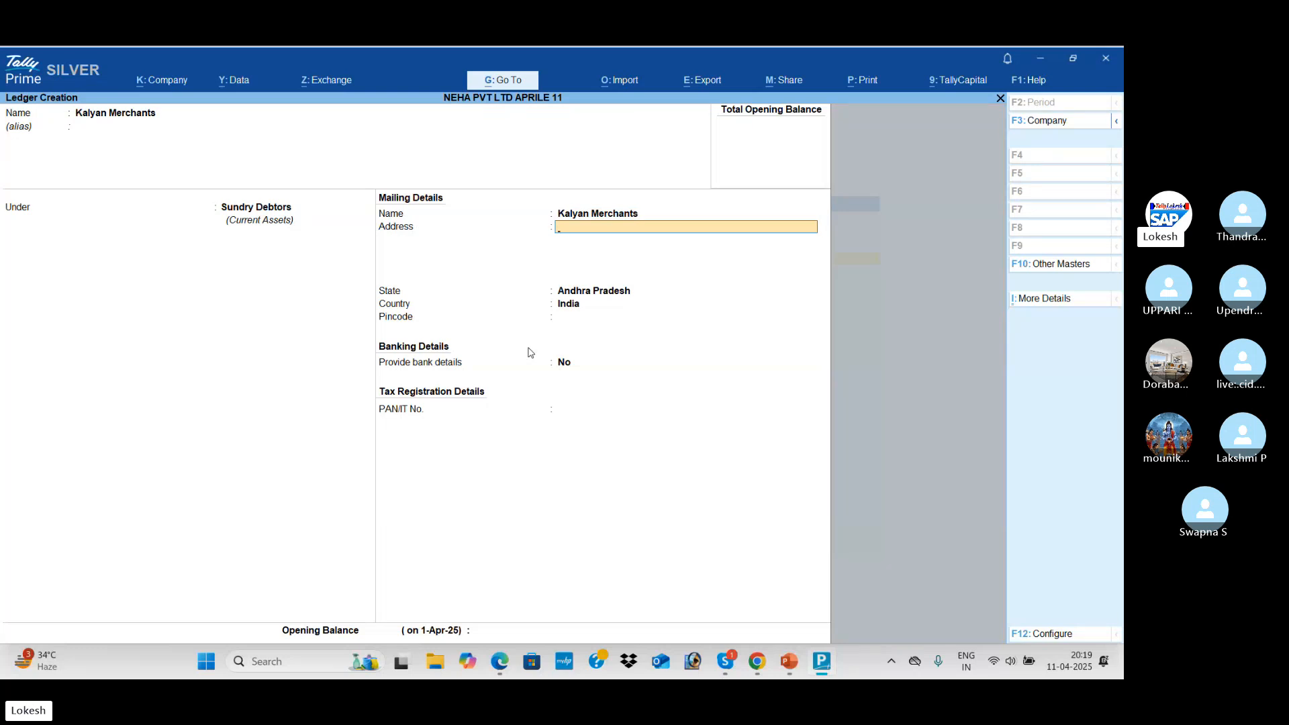
key("Return")
key("Return")
key("Return")
key("Return")
key("Return")
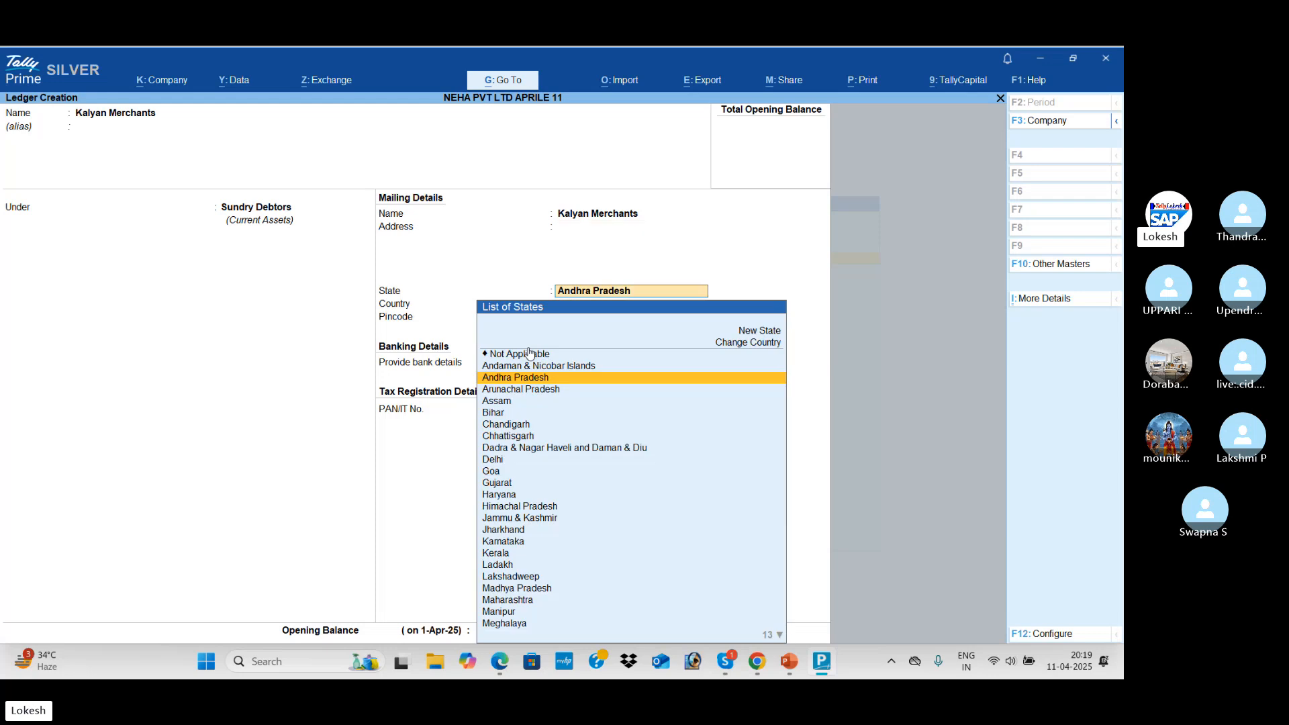
key("Return")
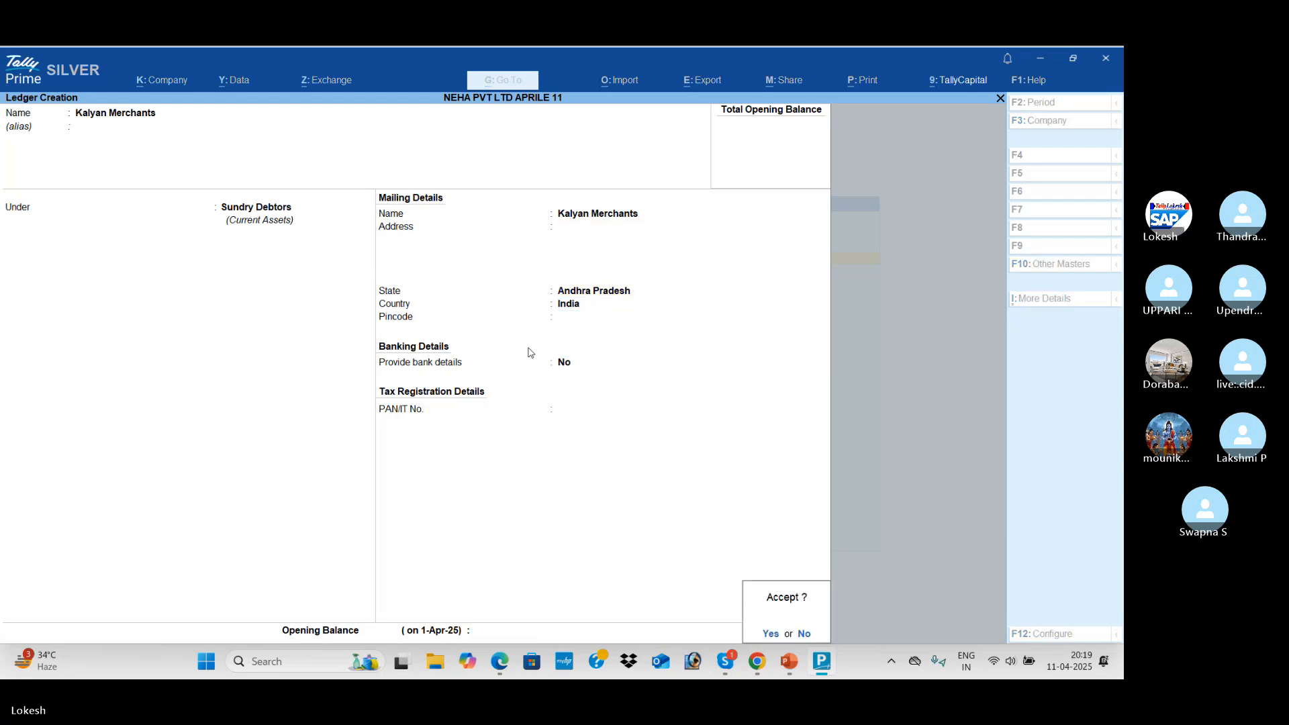
key("Return")
key("alt+Tab")
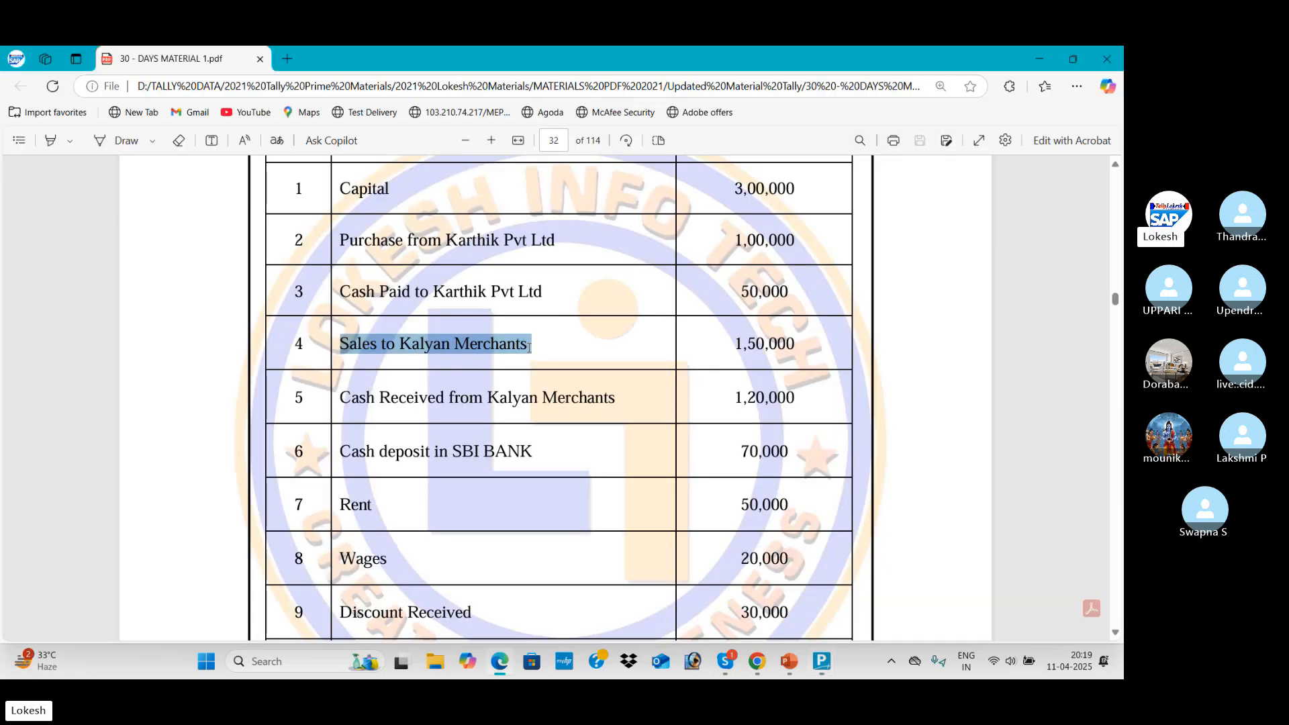
Scroll the PDF to entries 4–10 and highlight the Cash deposit in SBI BANK entry (70,000)
scroll(463, 341, "down", 1)
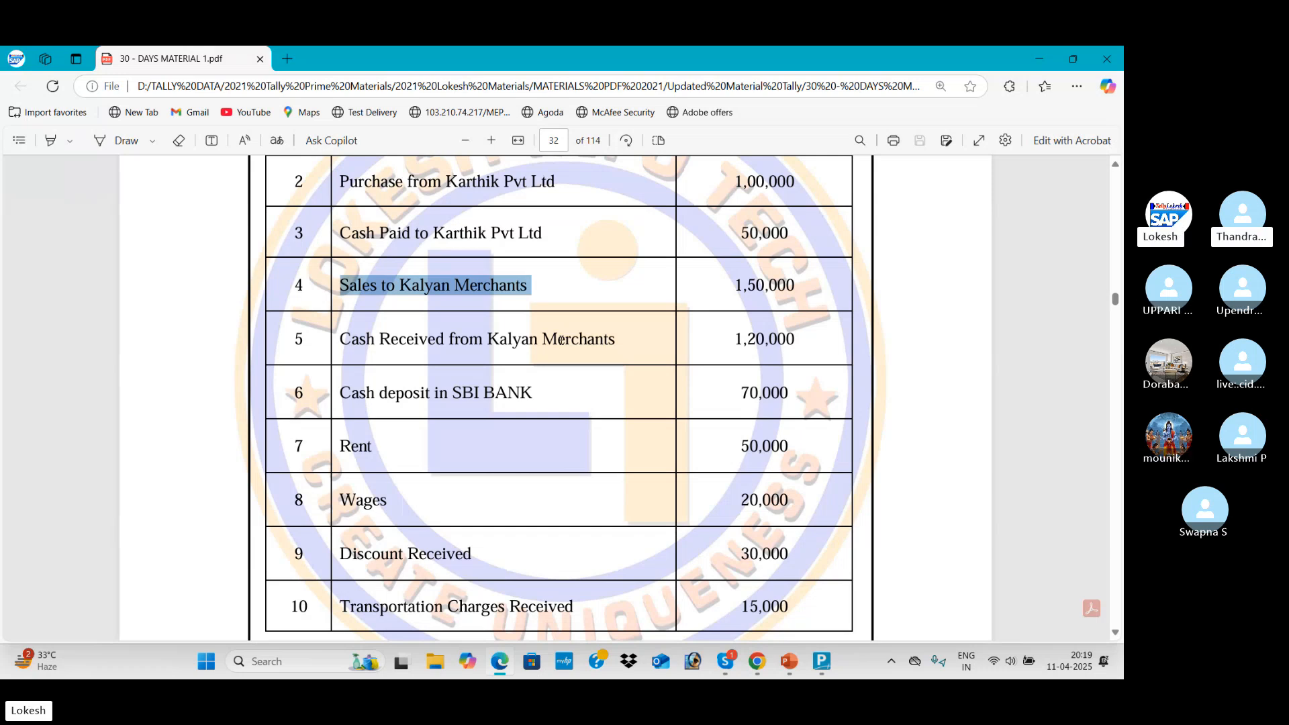
scroll(373, 397, "down", 1)
scroll(374, 397, "down", 2)
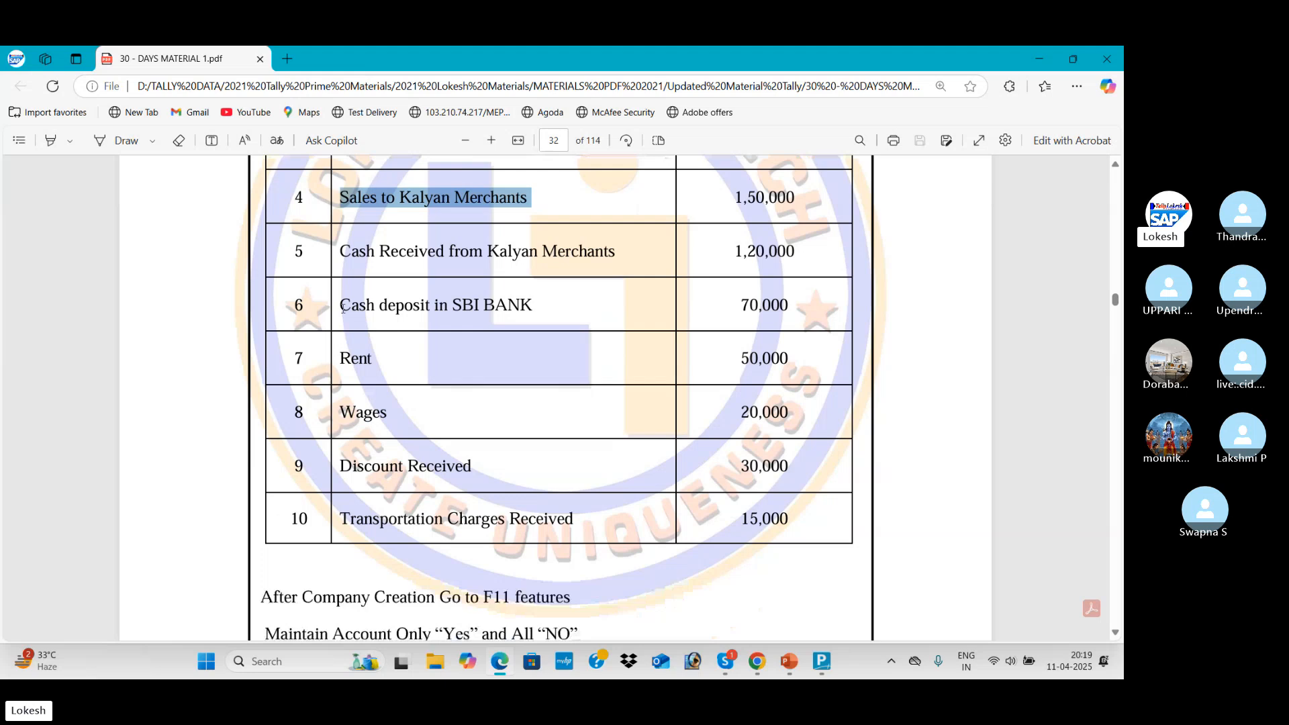
left_click_drag(340, 305, 533, 306)
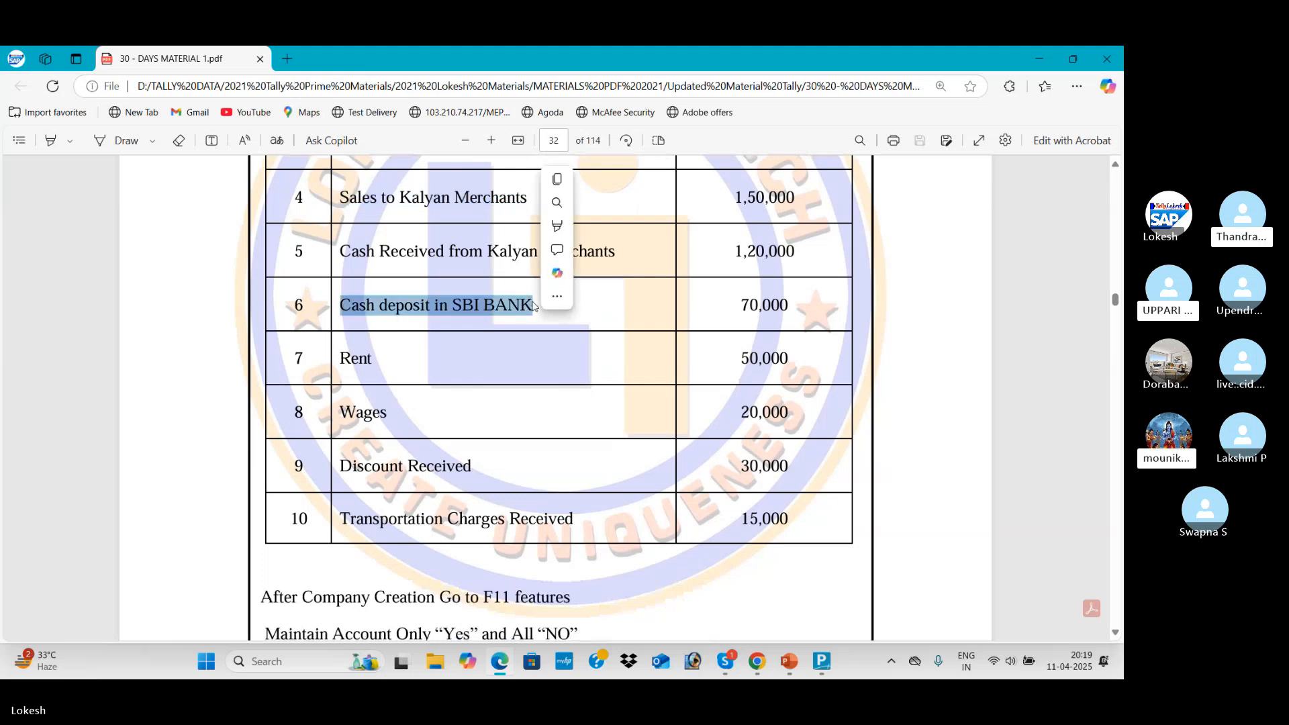
left_click(394, 304)
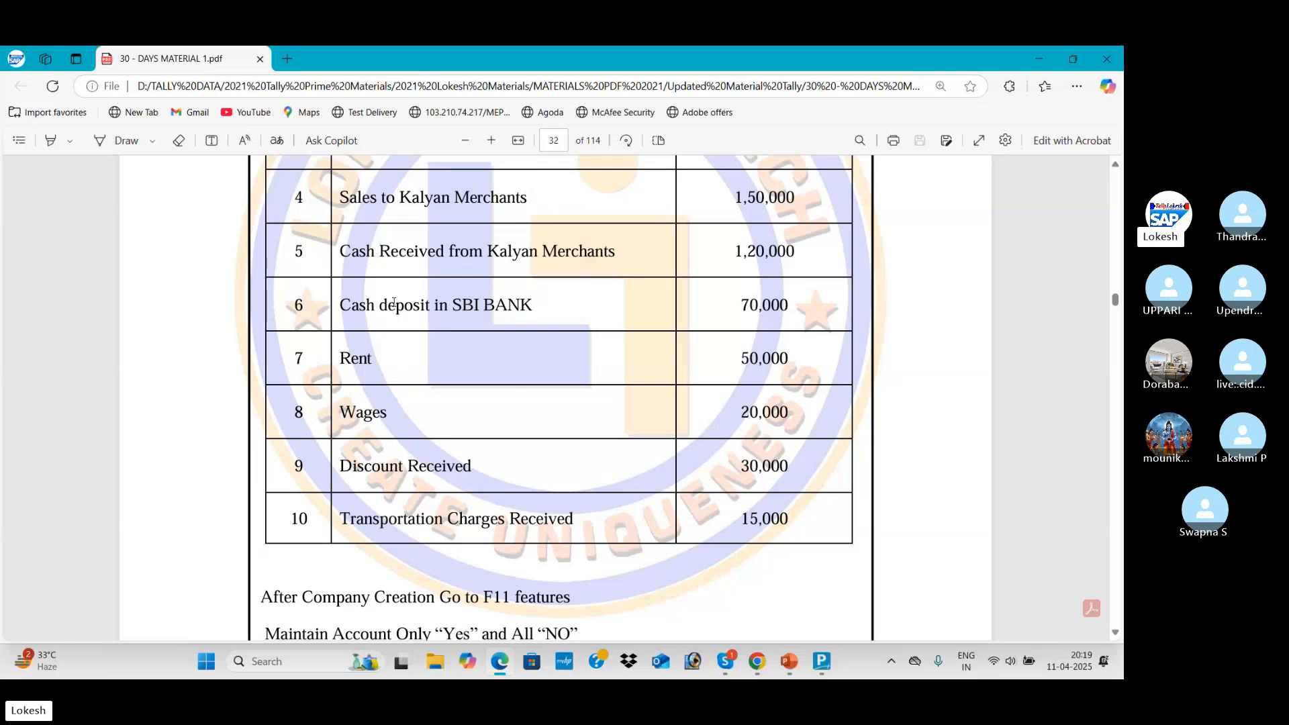
Name the new ledger Sbi Bank and place it under Bank Accounts
key("alt+Tab")
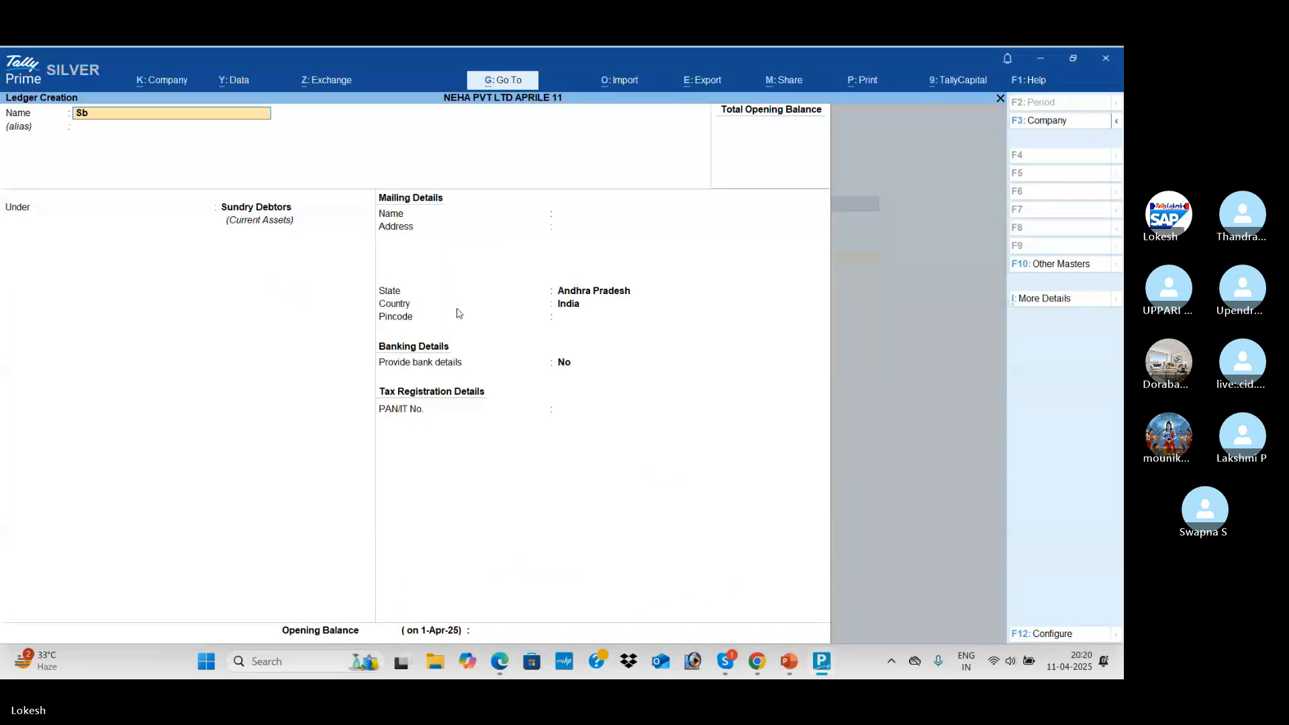
type("Bank")
key("Return")
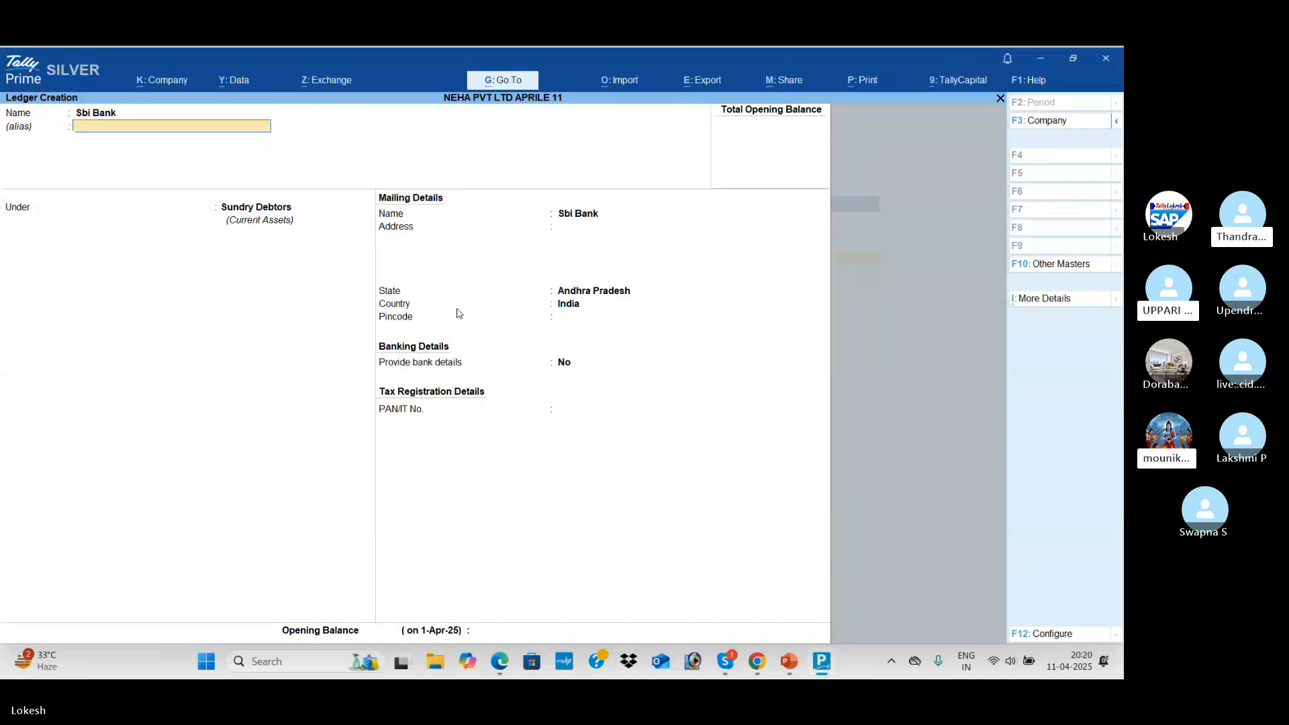
key("Return")
type("ba")
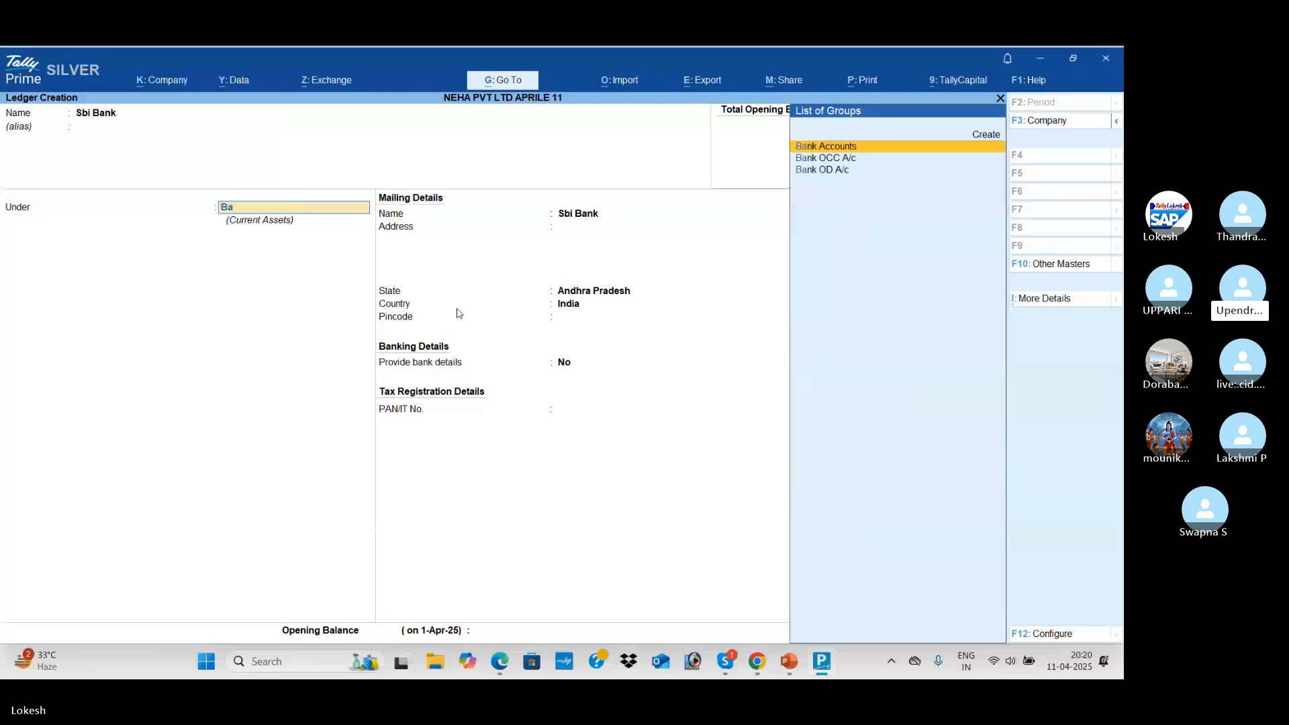
key("Return")
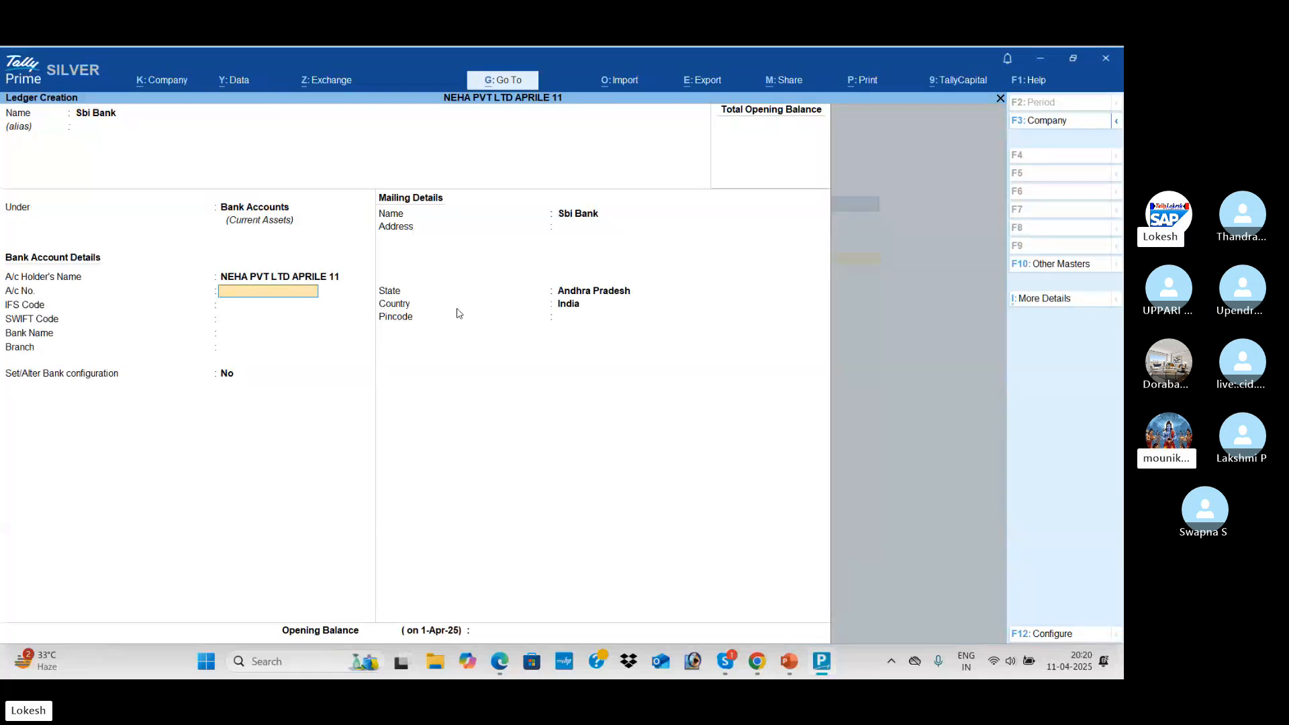
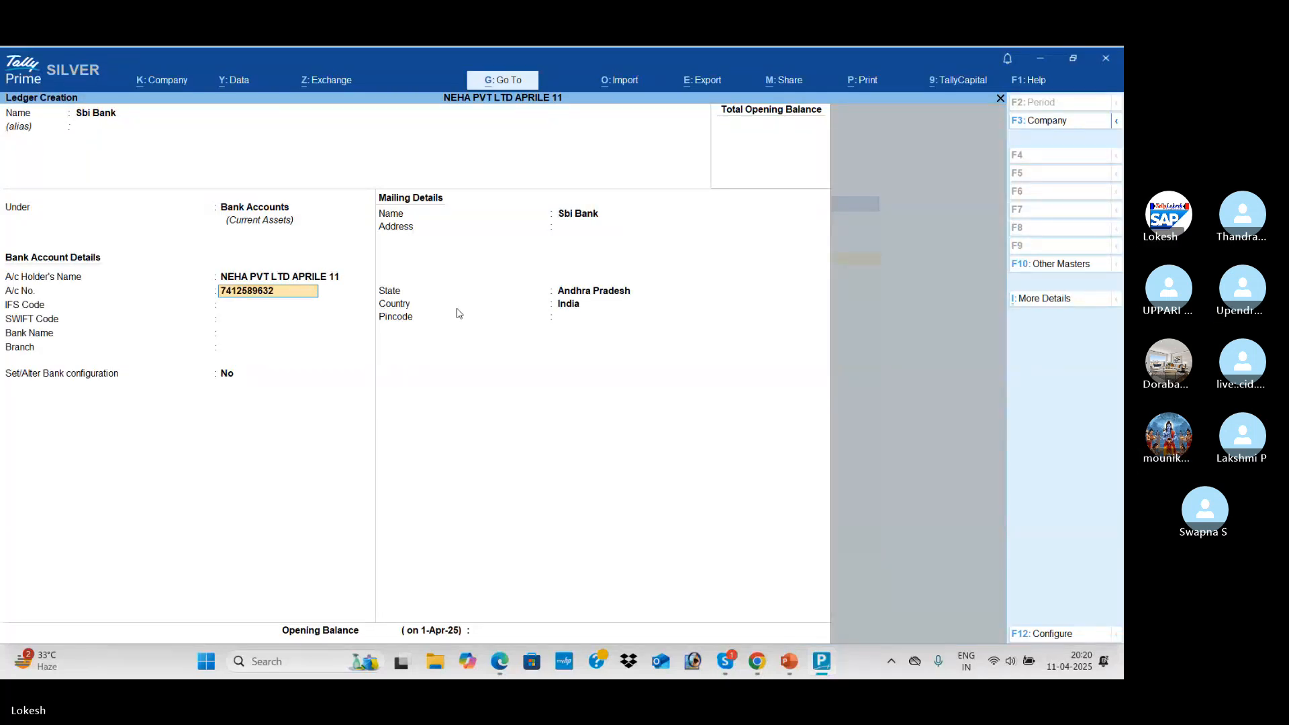
Enter the bank account number, IFS code SBI5785, SWIFT code 4758555 and branch Kadapa
key("Return")
type("SBI")
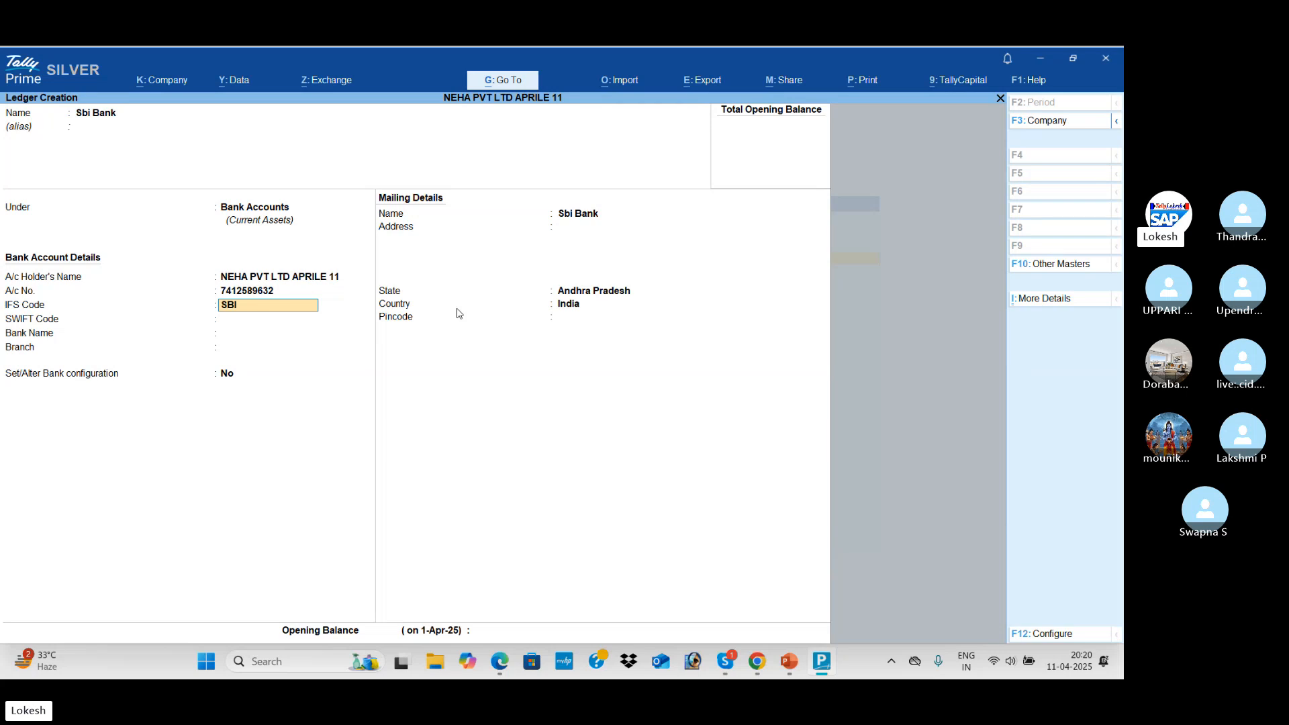
type("57855")
key("Return")
type("47")
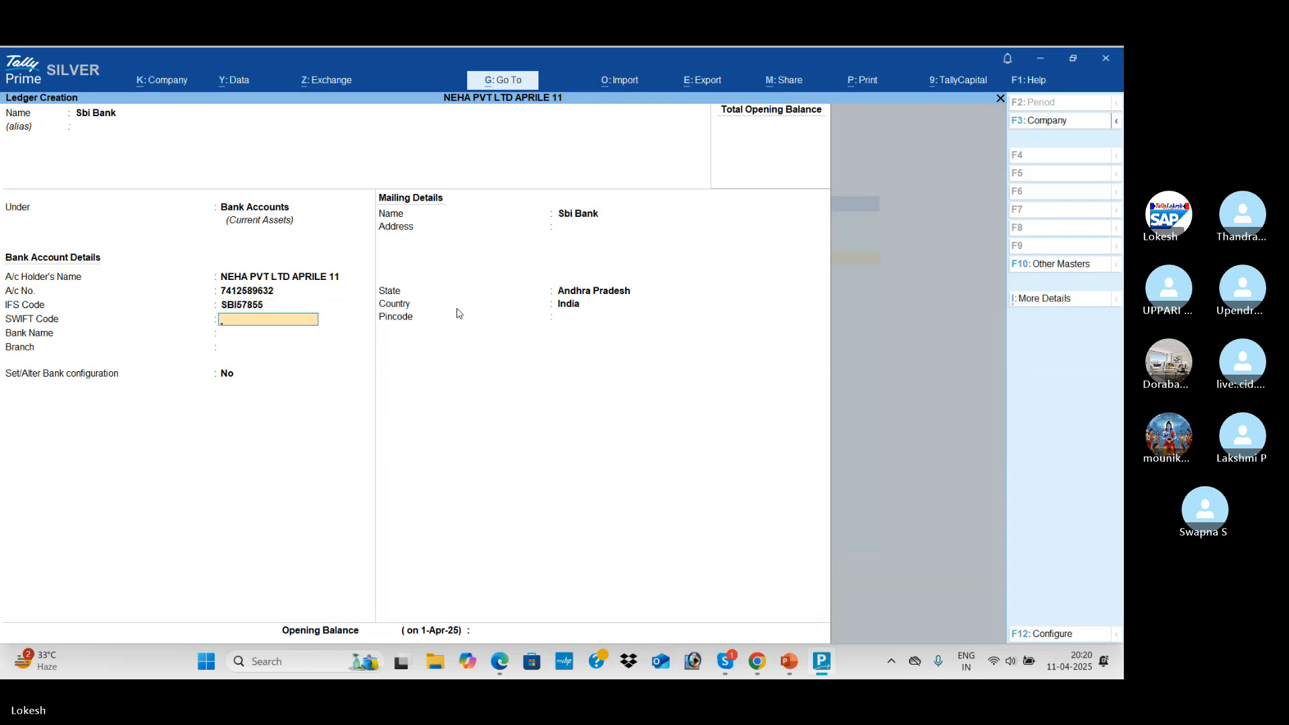
type("58555")
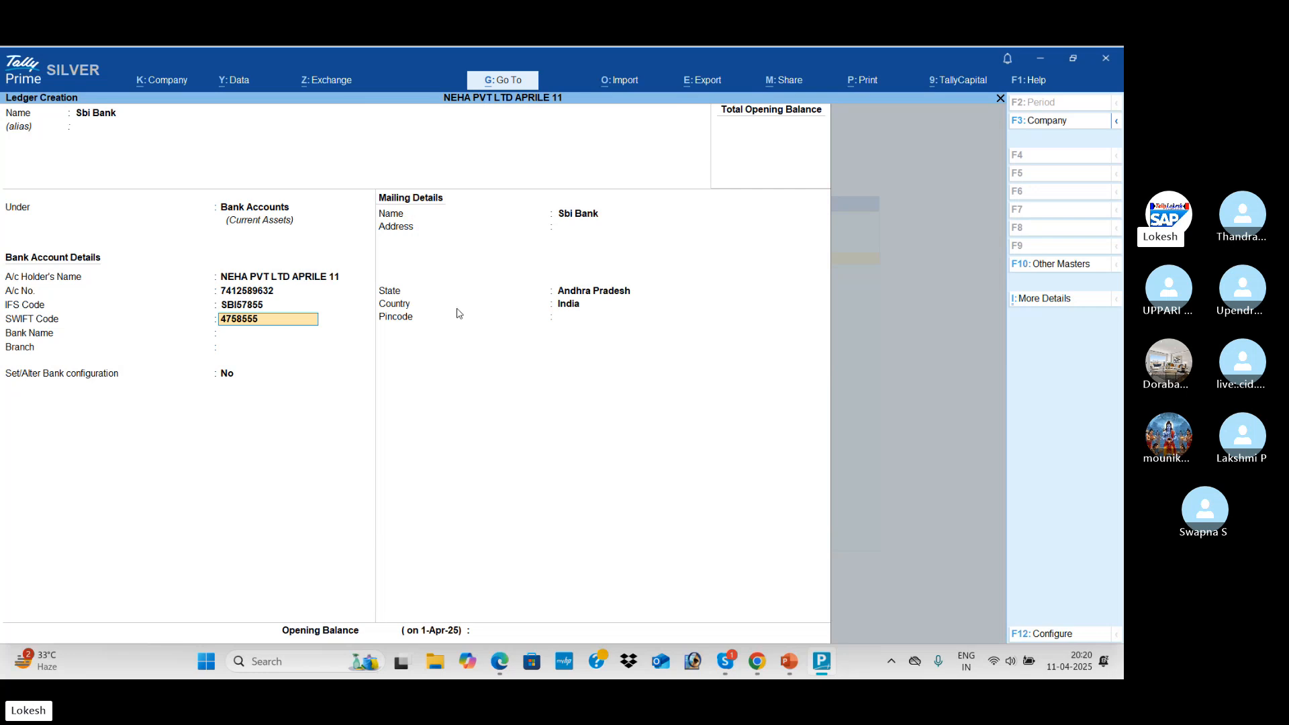
key("Return")
key("Return")
key("Return")
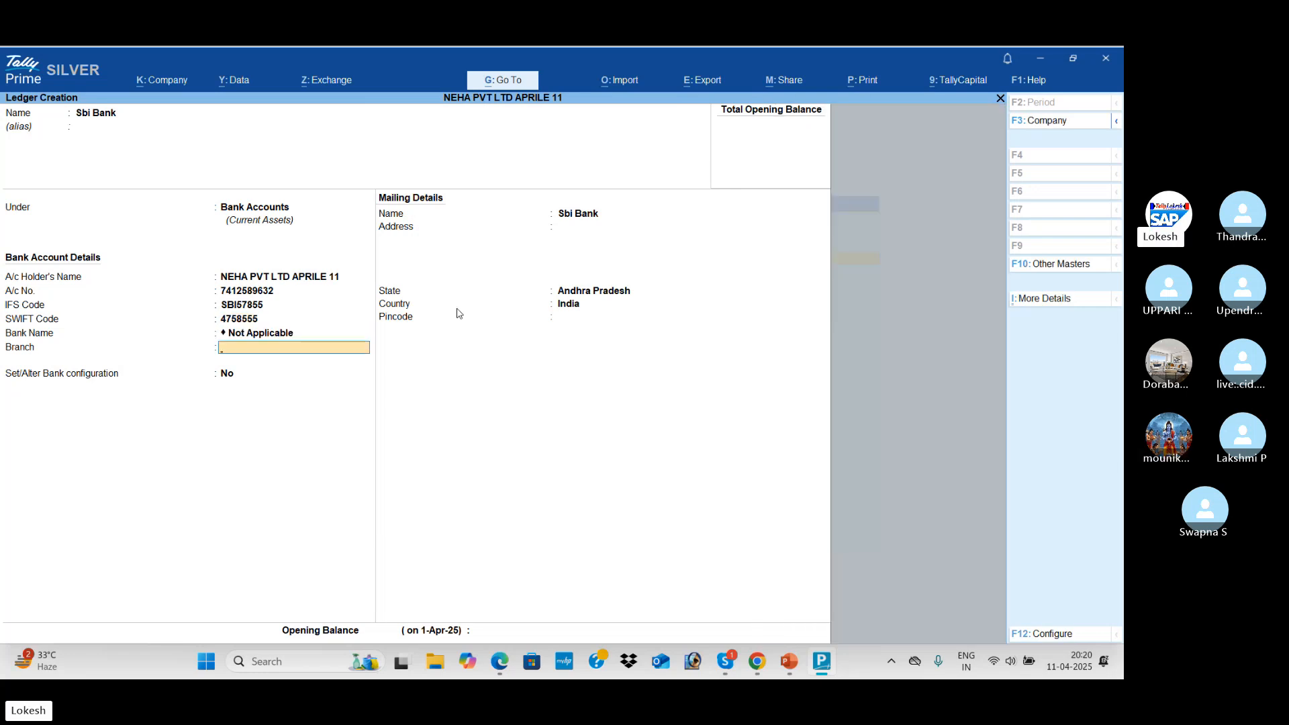
type("Kadapa")
key("Return")
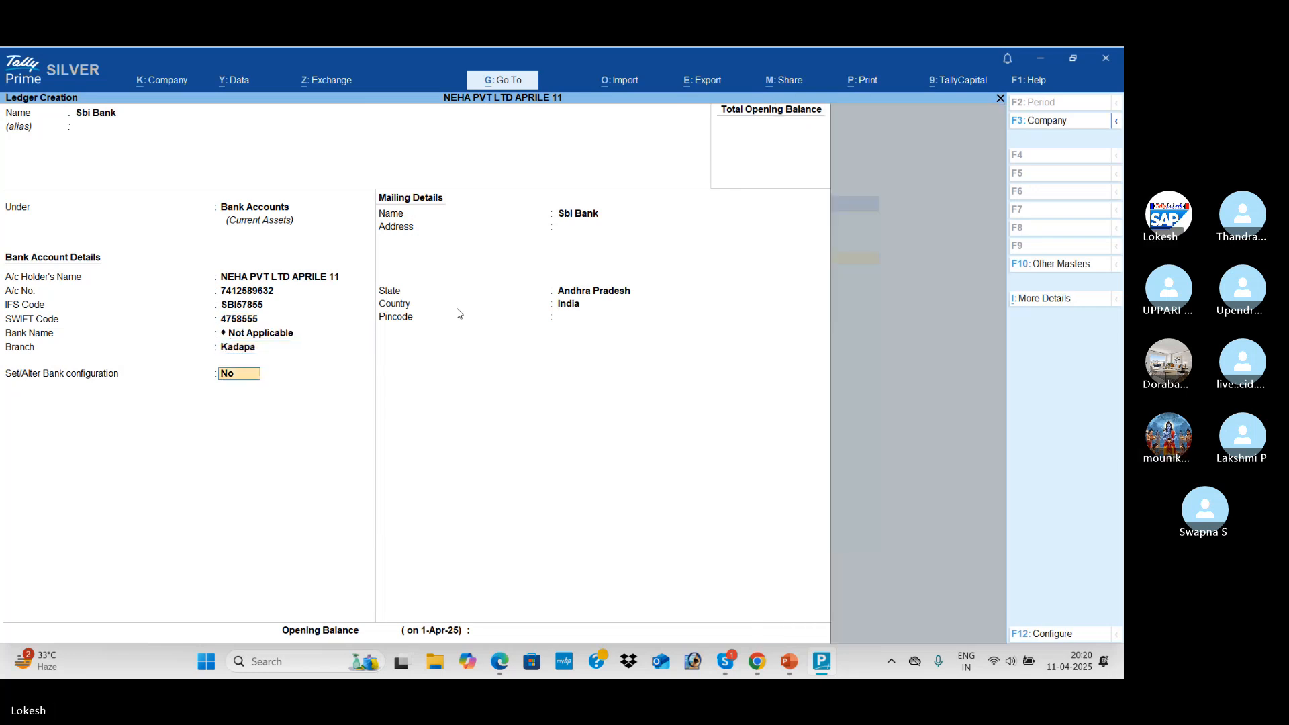
key("Return")
key("Return")
key("Return")
key("Return")
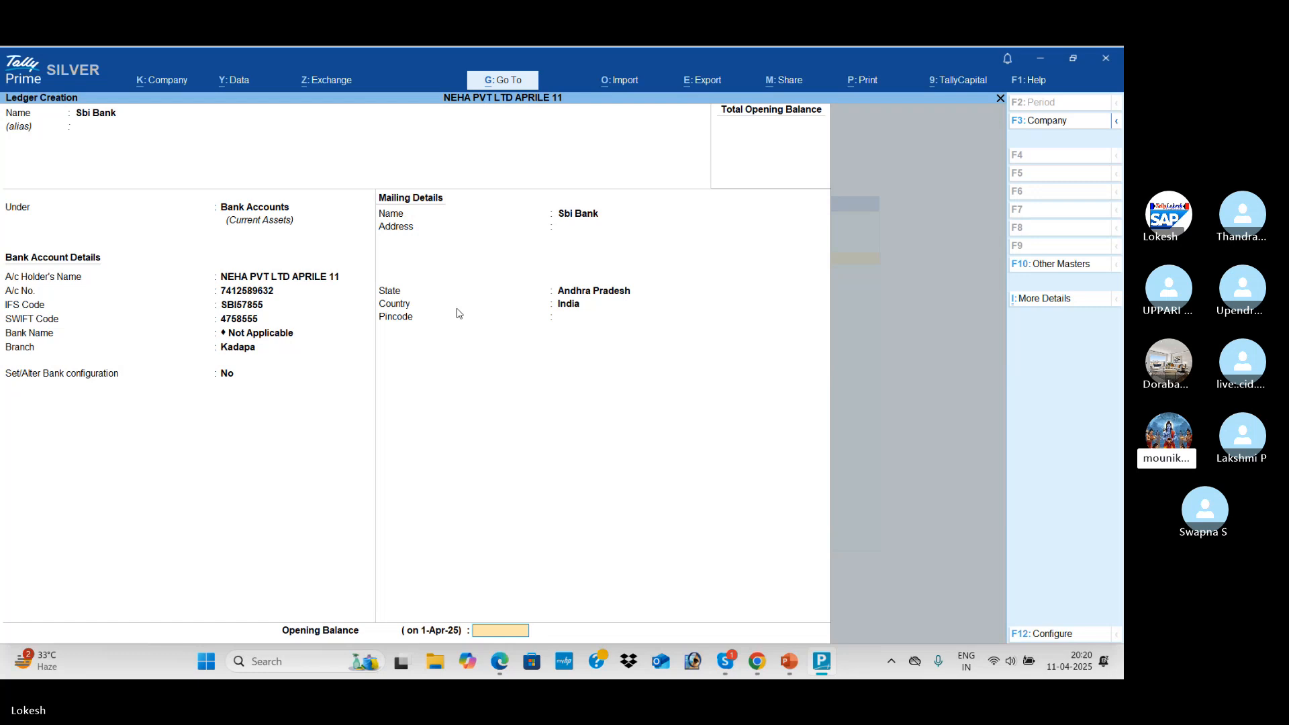
key("Return")
key("Return")
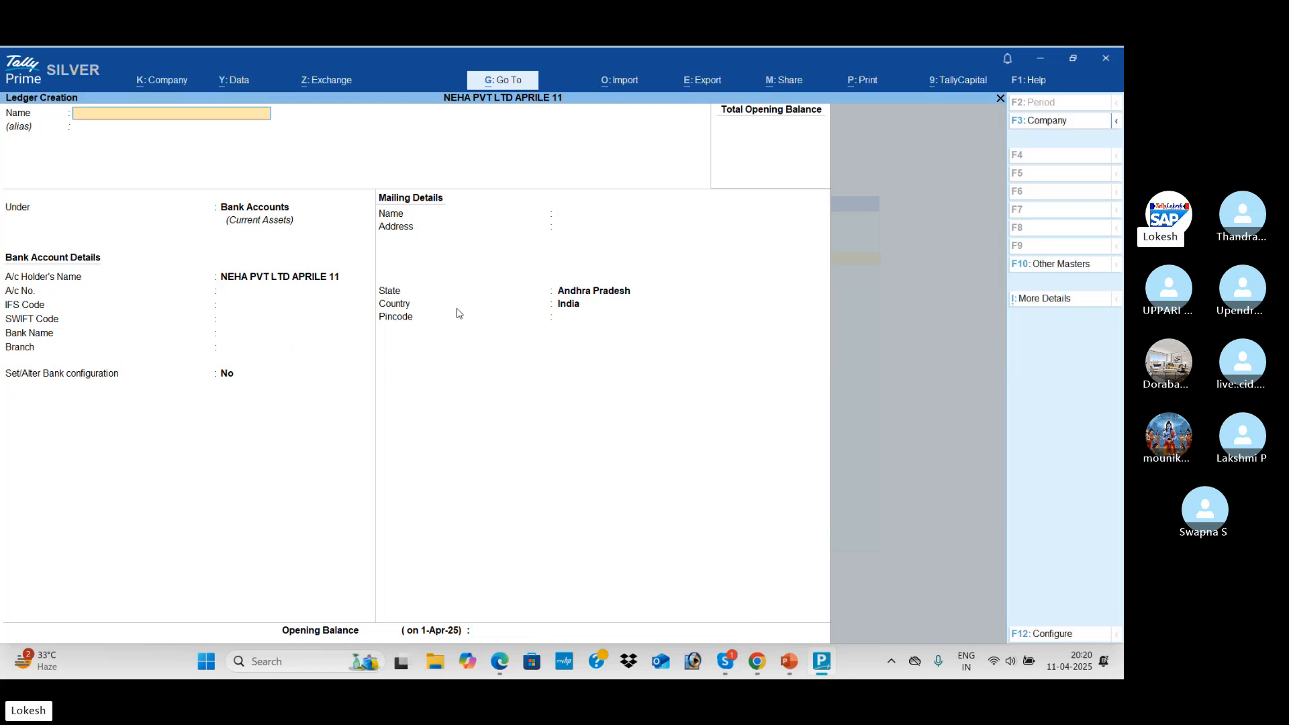
Start a Rent ledger and place it under Indirect Expenses
key("alt+Tab")
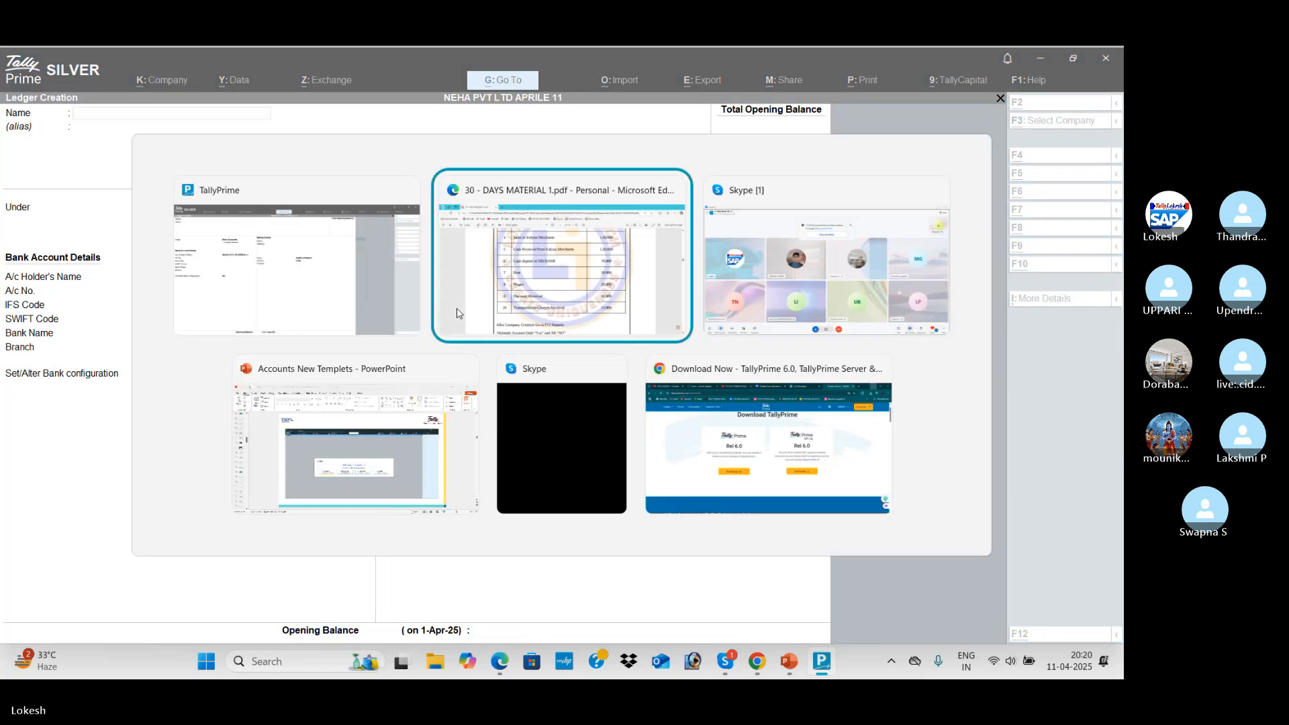
key("alt+Tab")
type("Rent")
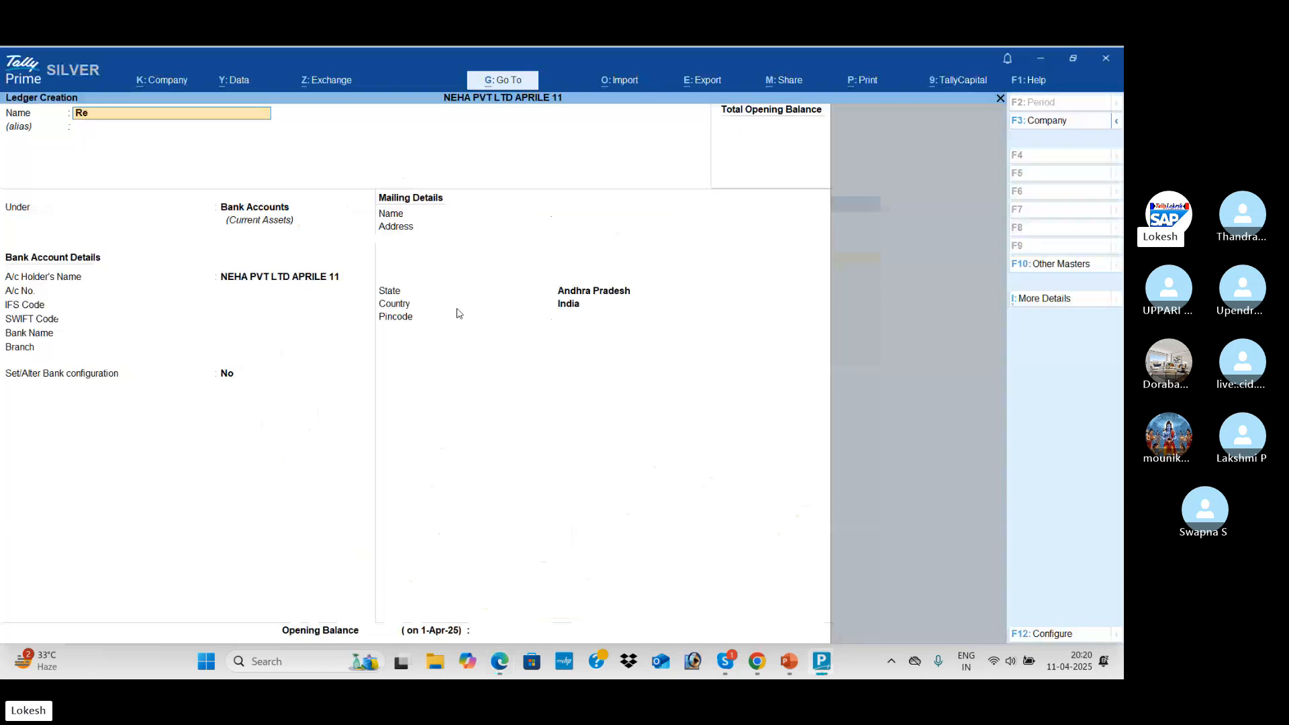
key("Return")
key("Return")
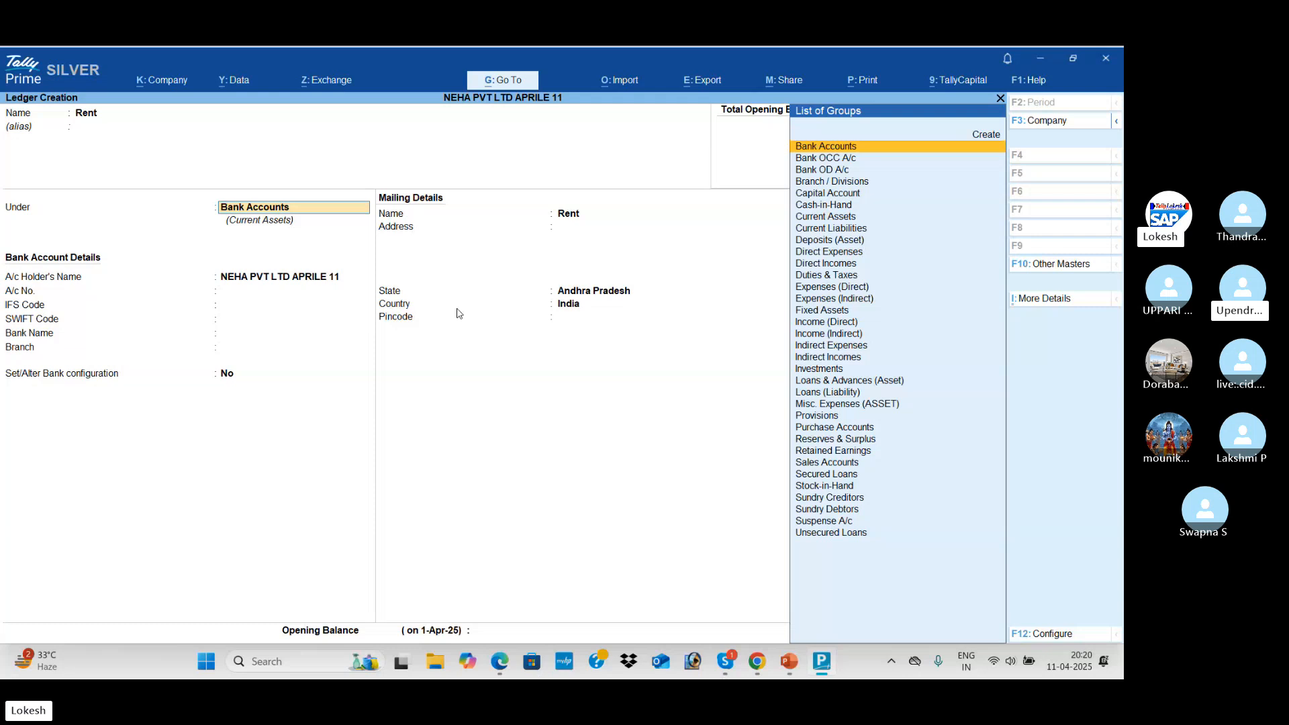
type("Ind")
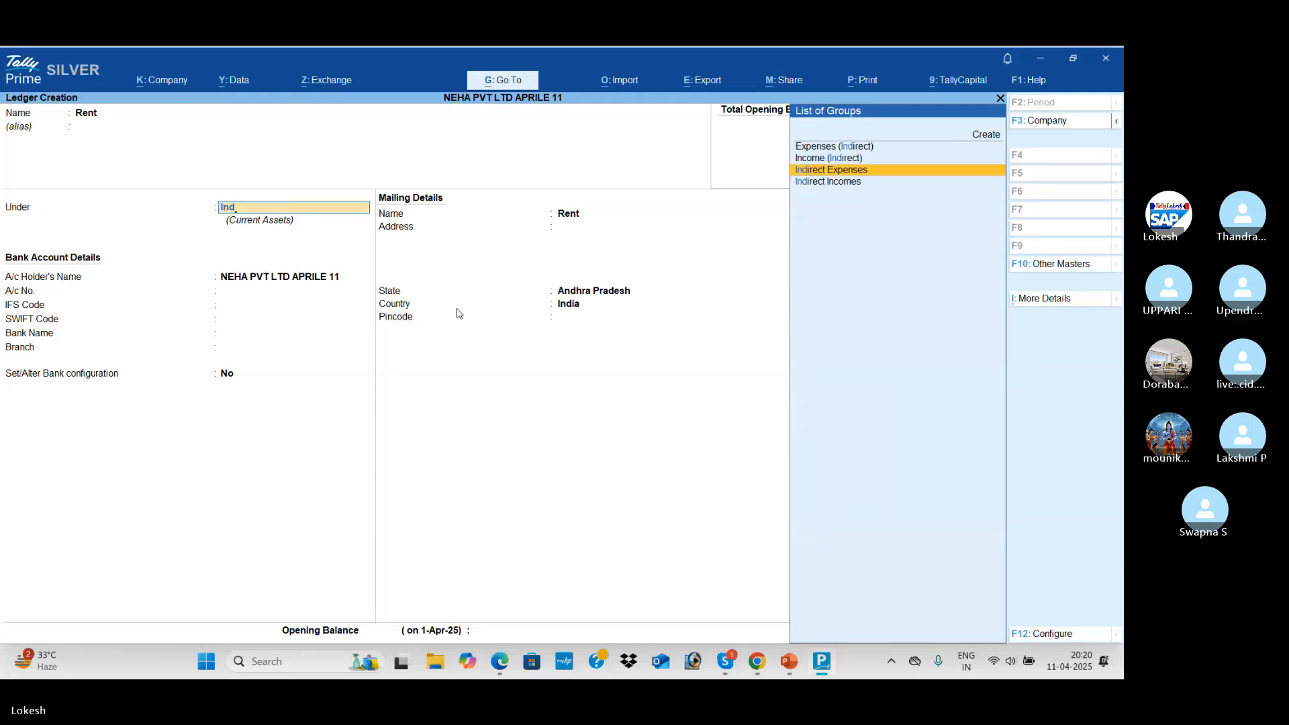
key("Return")
key("Return")
key("Return")
key("Return")
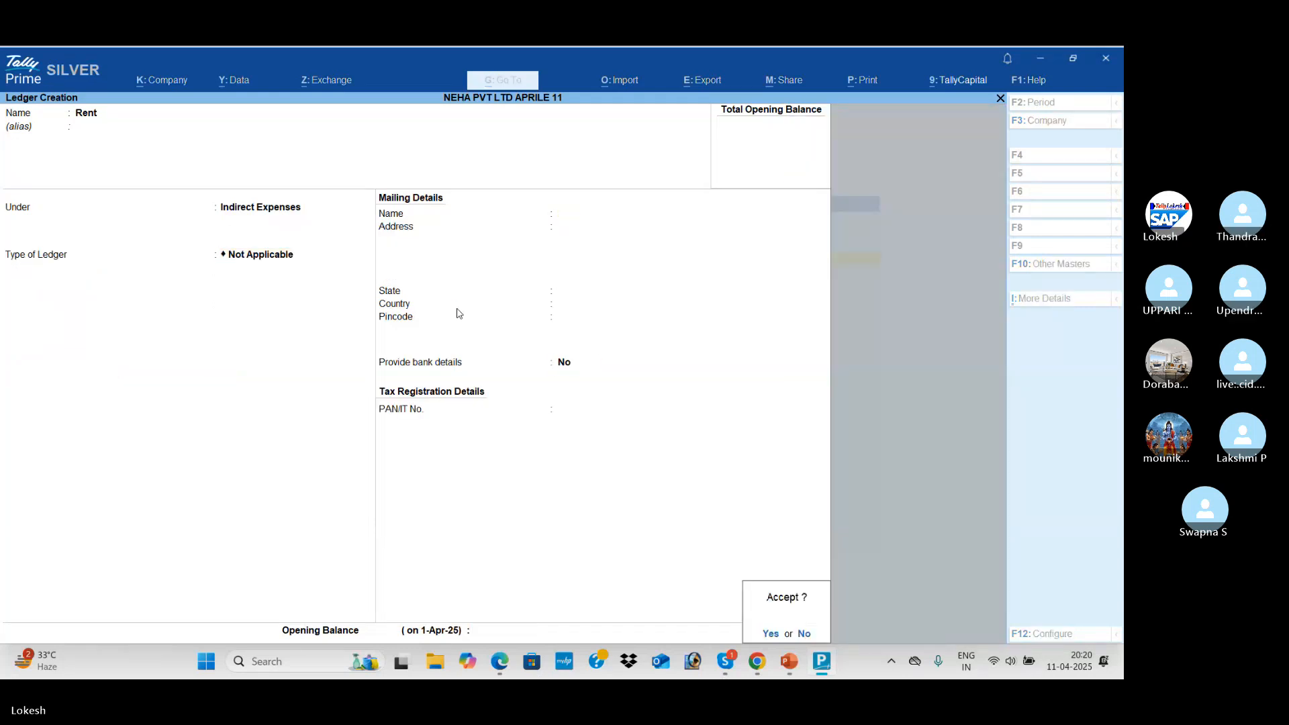
Create the Wages ledger under Direct Expenses
type("Wages")
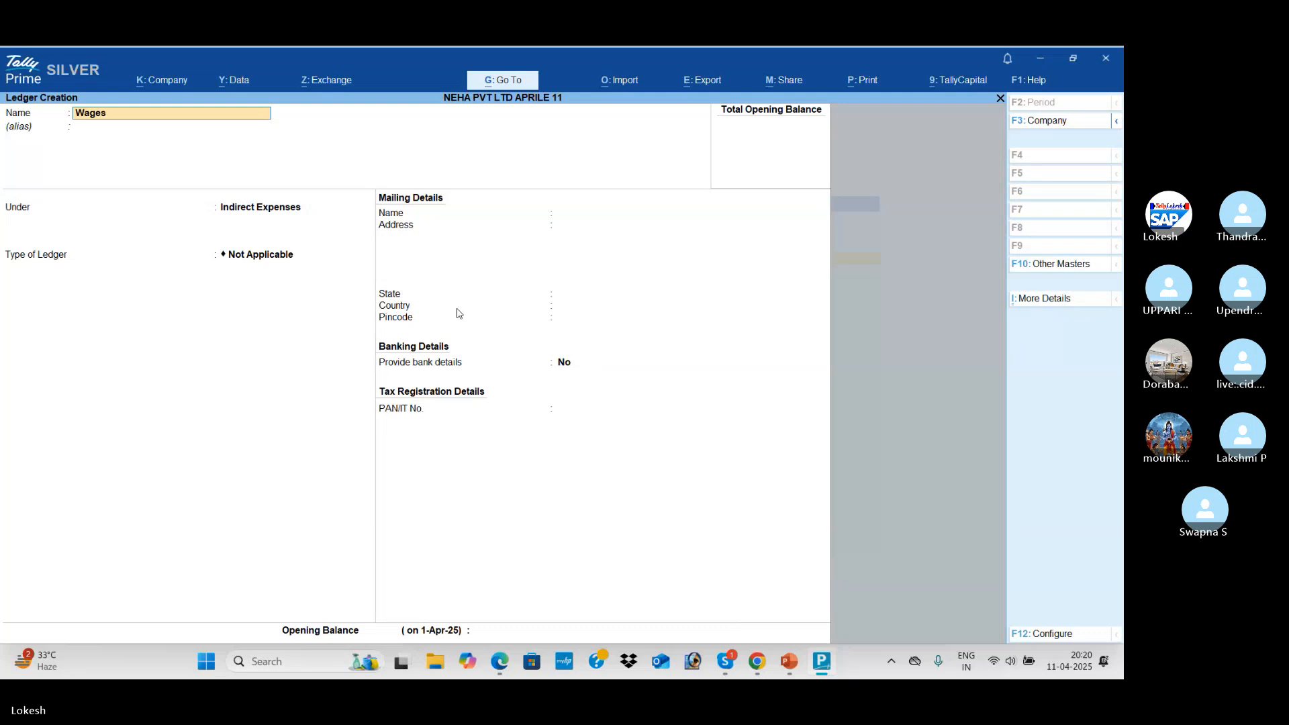
key("Return")
key("Return")
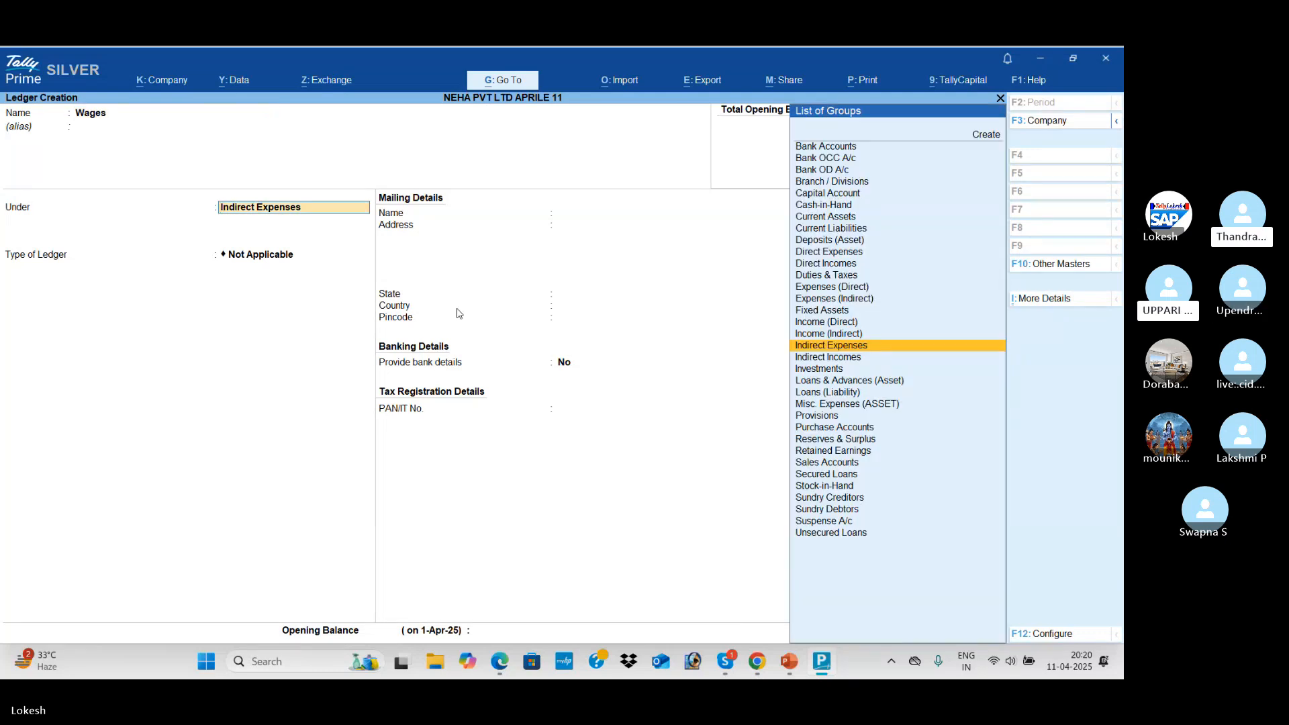
type("dir")
key("Return")
key("Return")
key("Return")
key("Return")
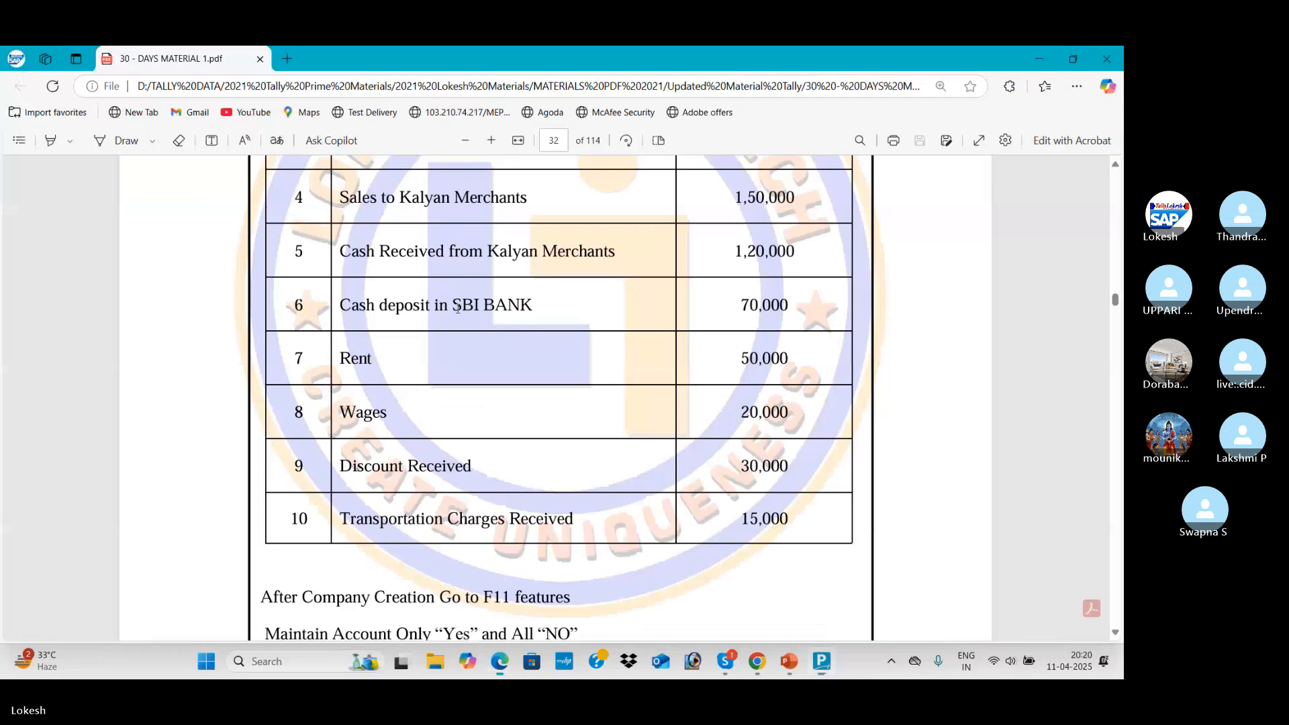
Create and save the Discount Received ledger under Indirect Incomes
key("alt+Tab")
key("alt+Tab")
type("Discount")
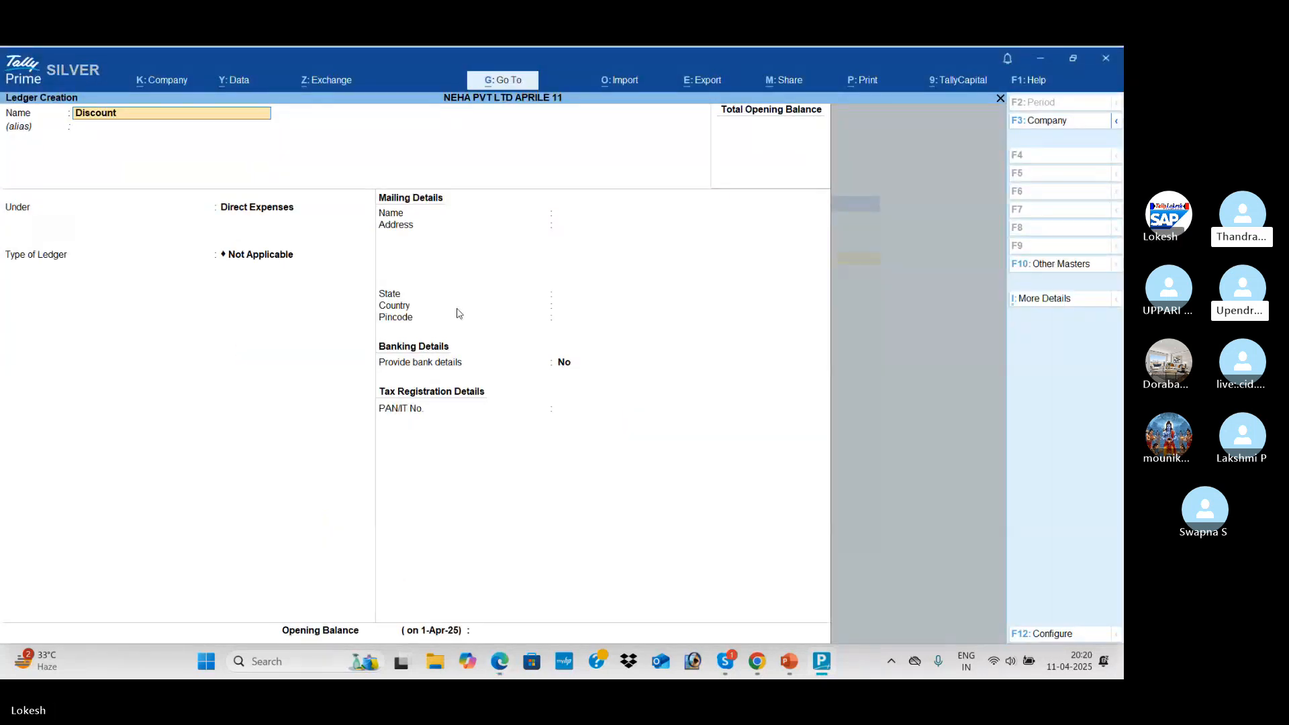
type(" Received")
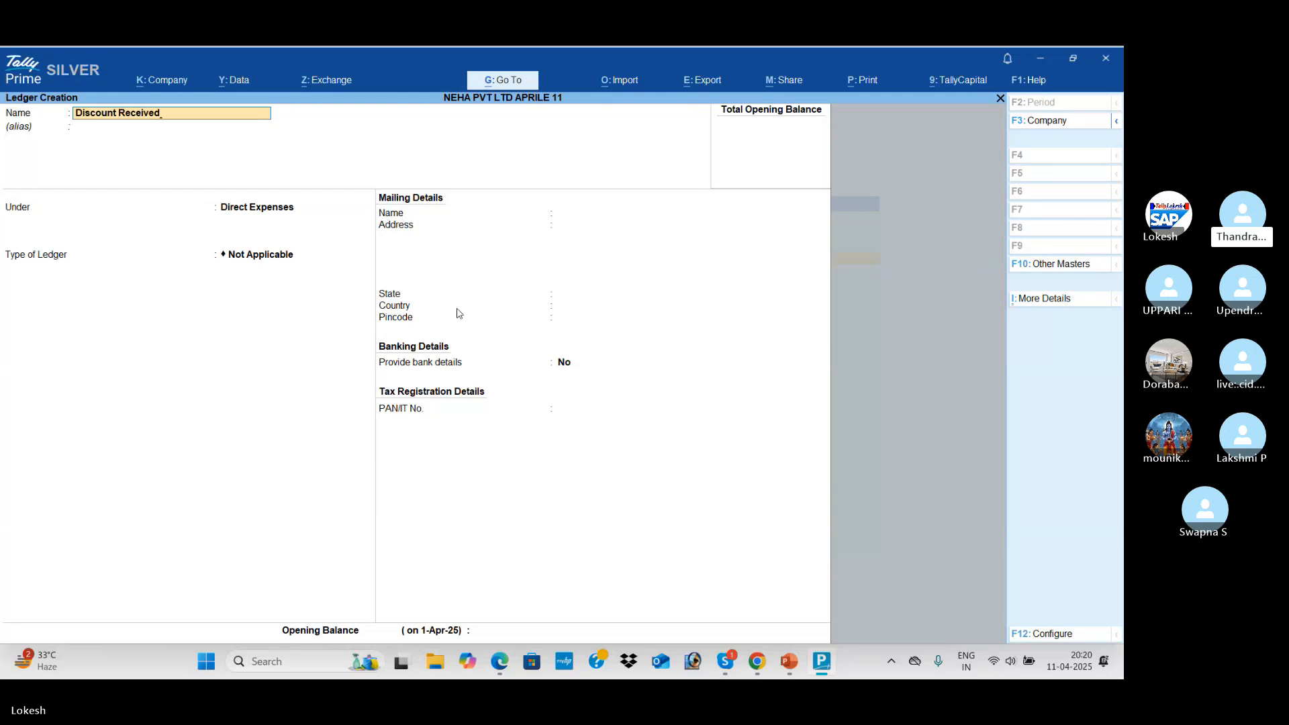
key("Return")
type("Ind")
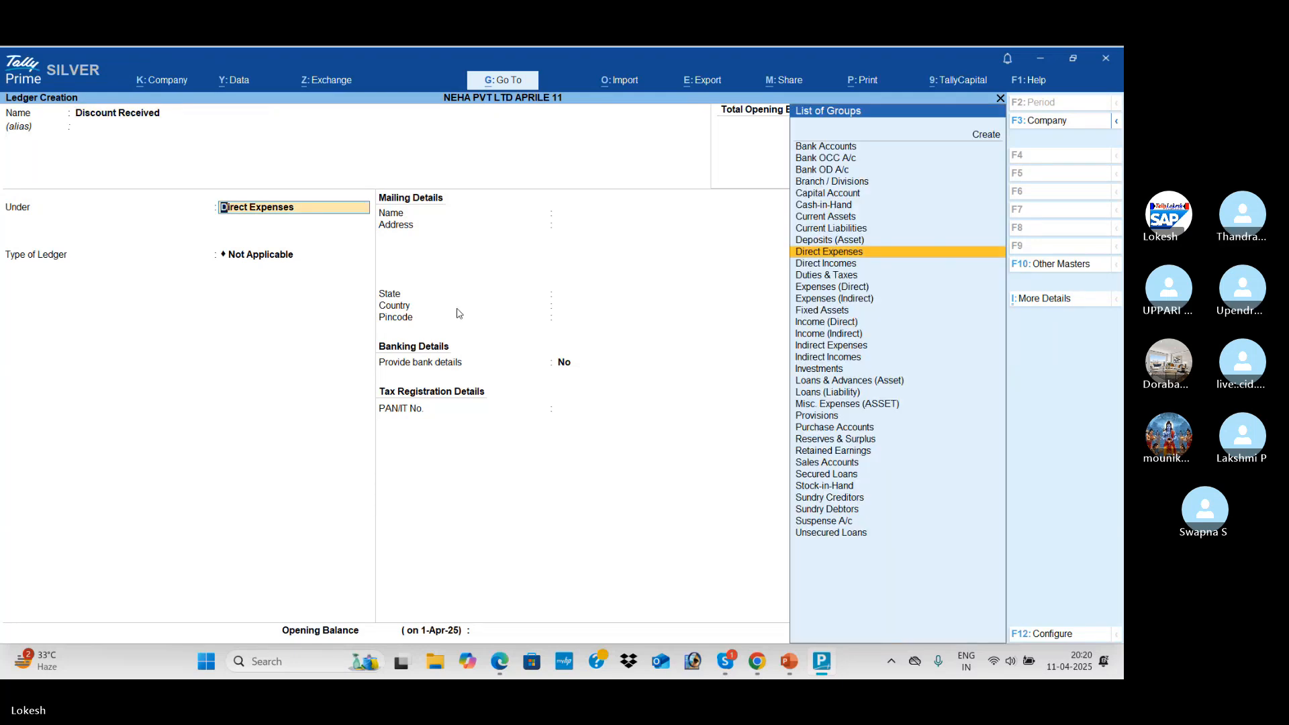
key("Down")
key("Down")
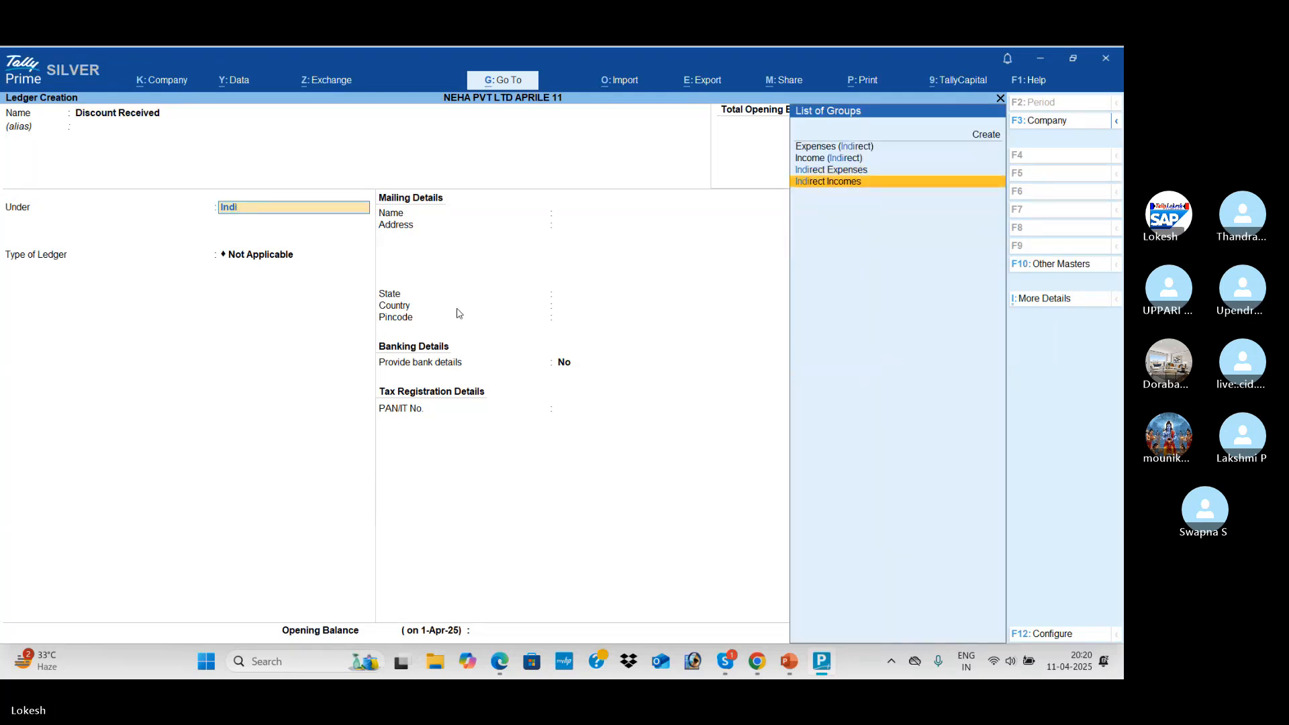
key("Return")
key("Return")
key("Return")
key("Return")
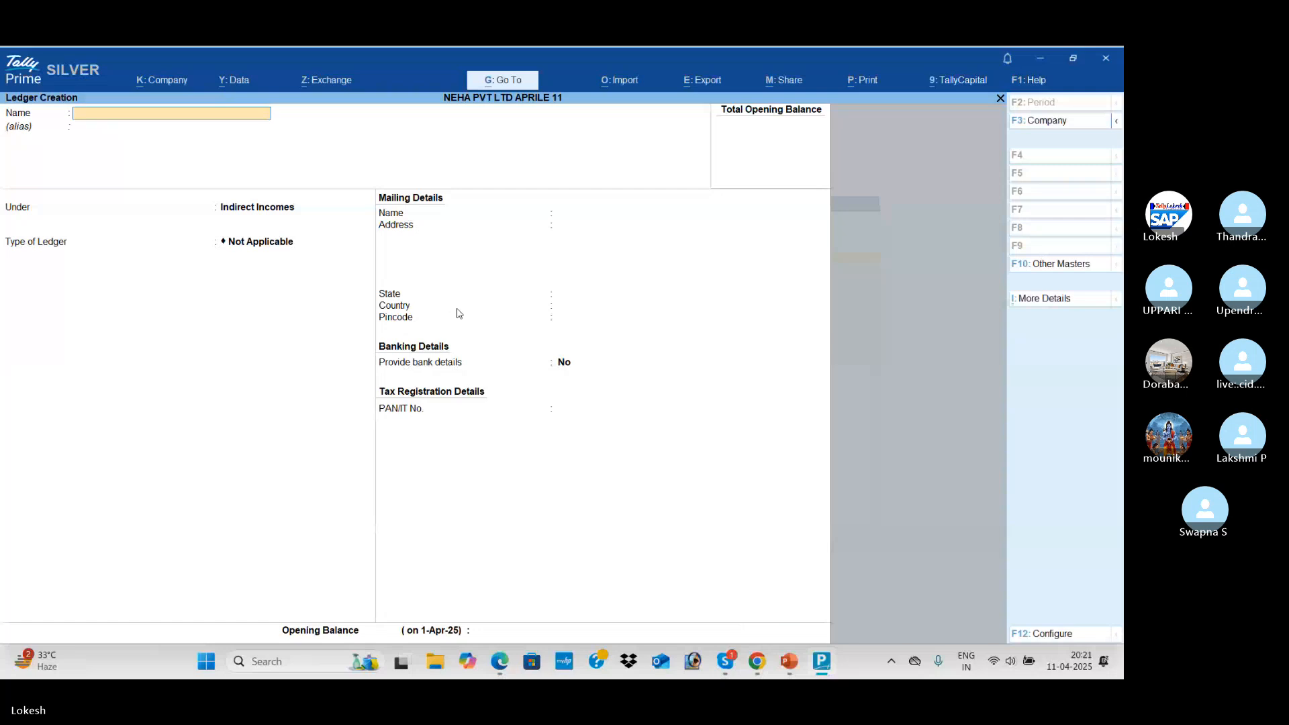
key("alt+Tab")
scroll(457, 311, "down", 2)
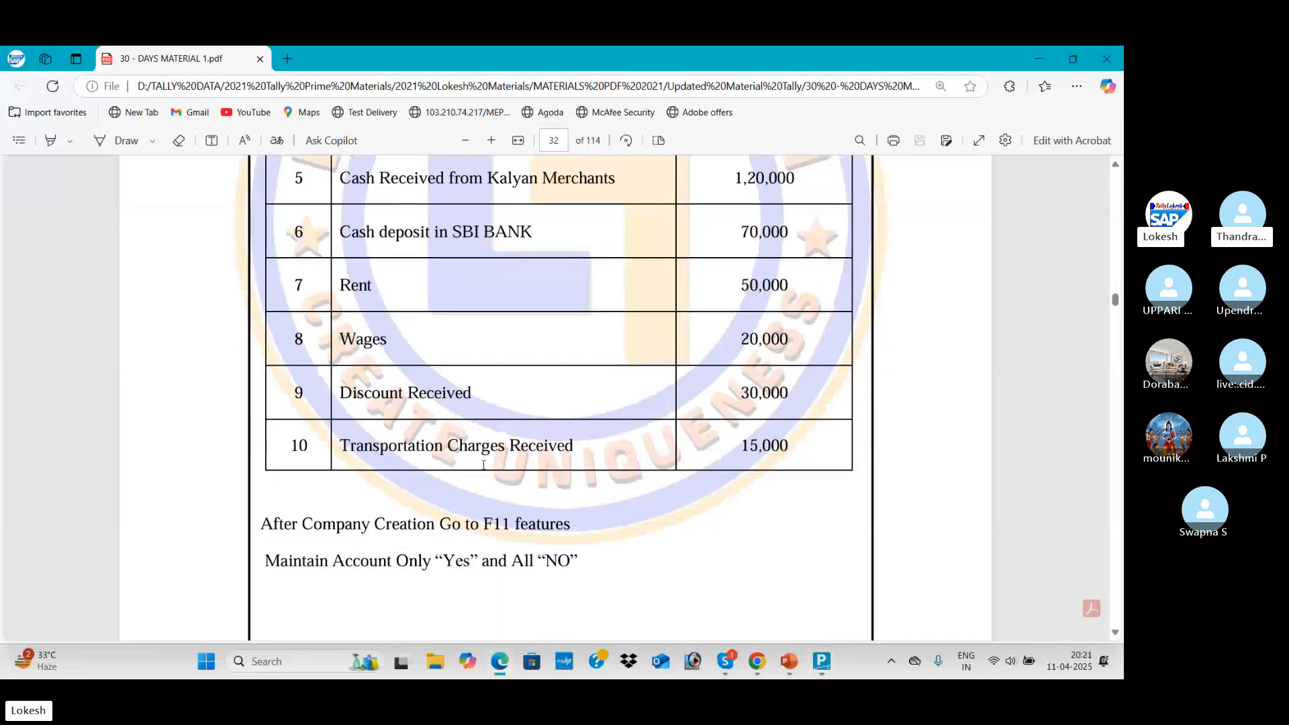
Create and save 'Transpportation Charge Received' under Investments, fixing the mistyped name ending
key("alt+Tab")
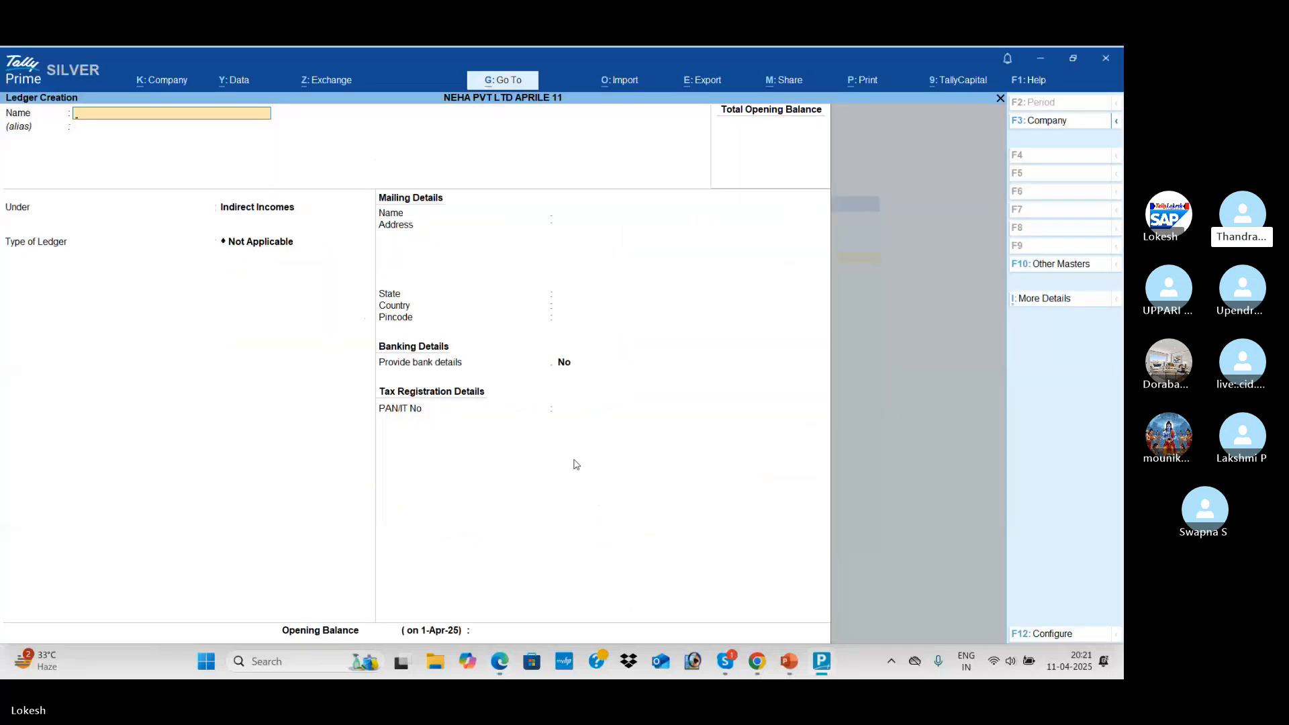
type("Transpport")
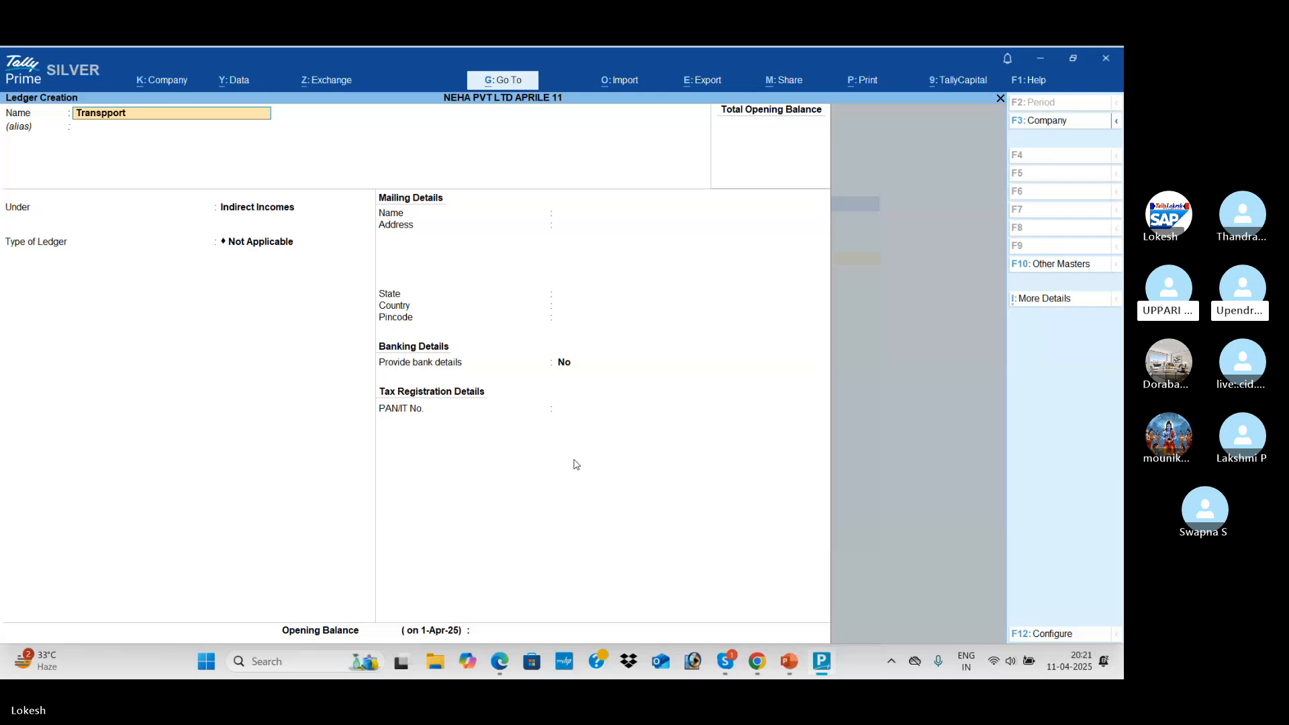
type("ation Charge Srece")
key("BackSpace")
key("BackSpace")
key("BackSpace")
key("BackSpace")
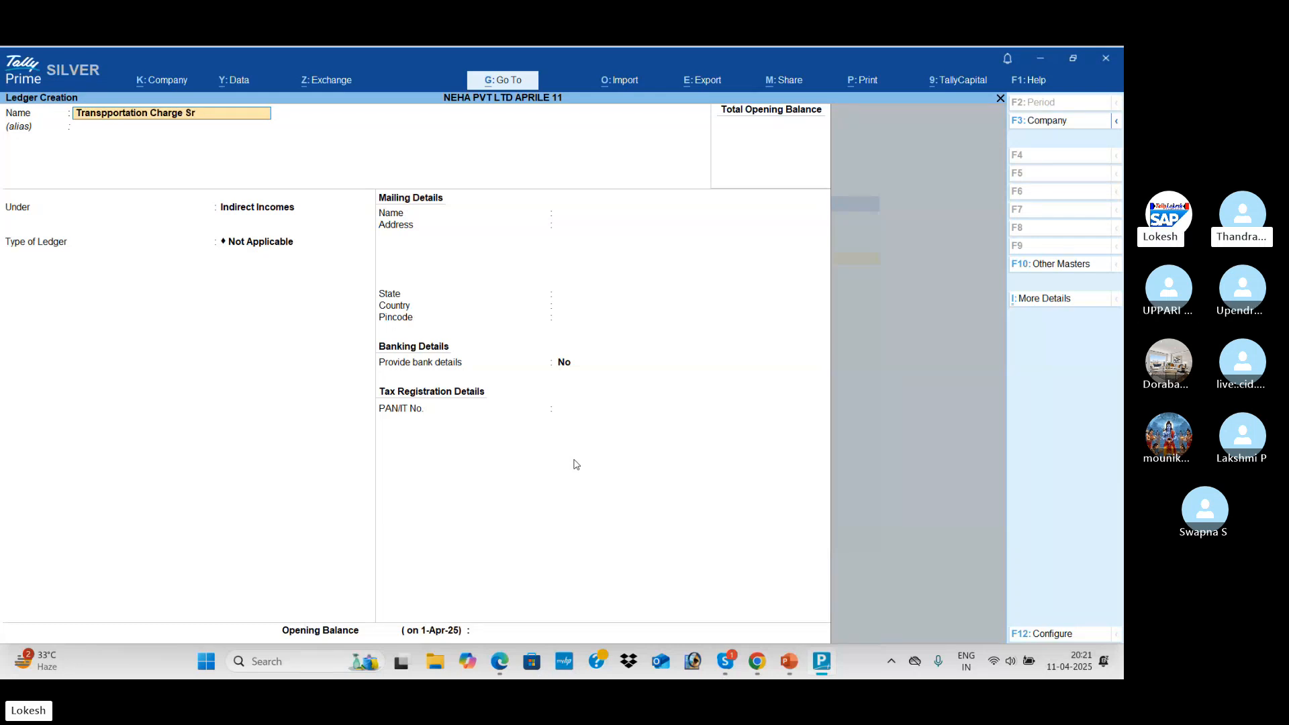
key("BackSpace")
type("Received")
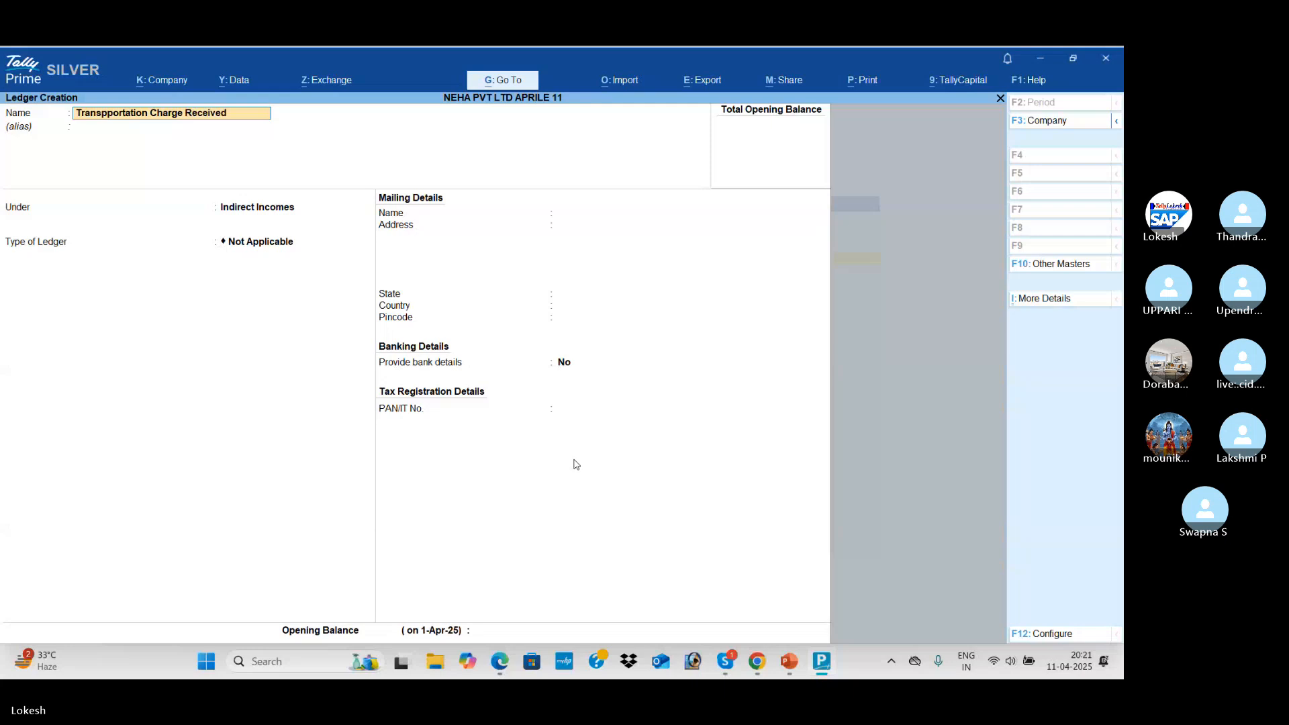
key("Return")
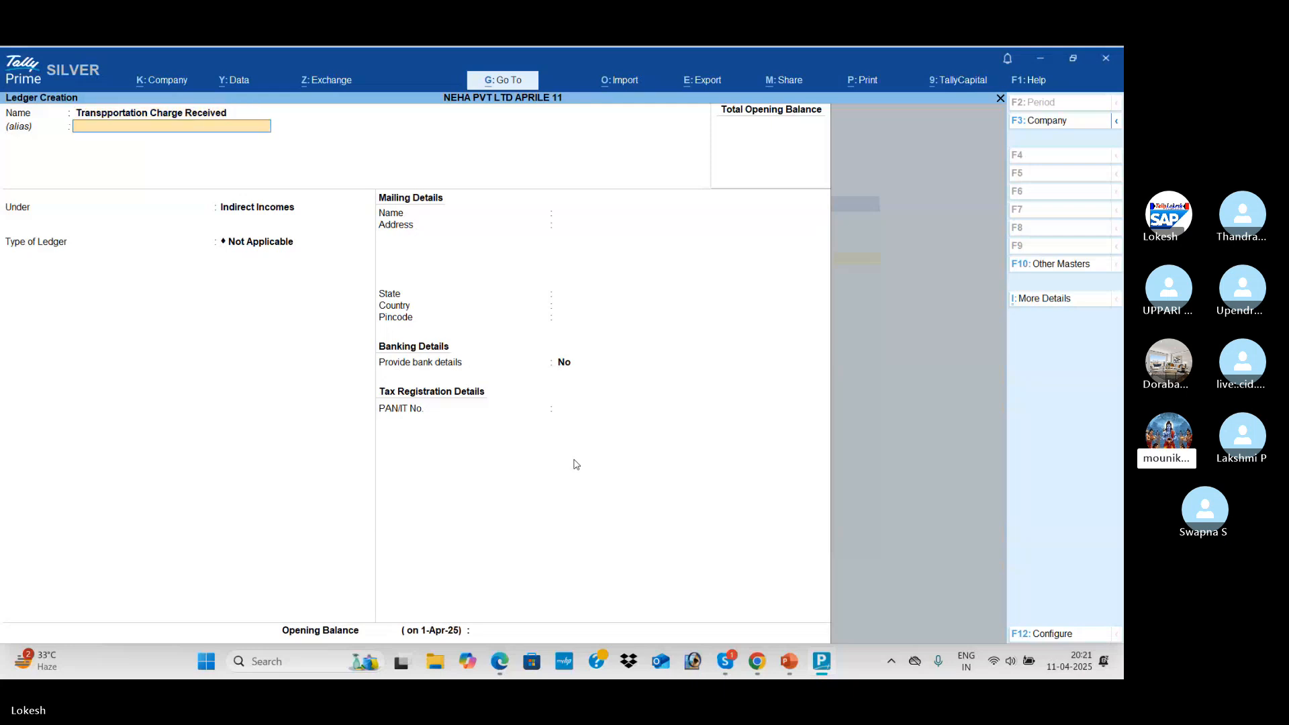
key("Return")
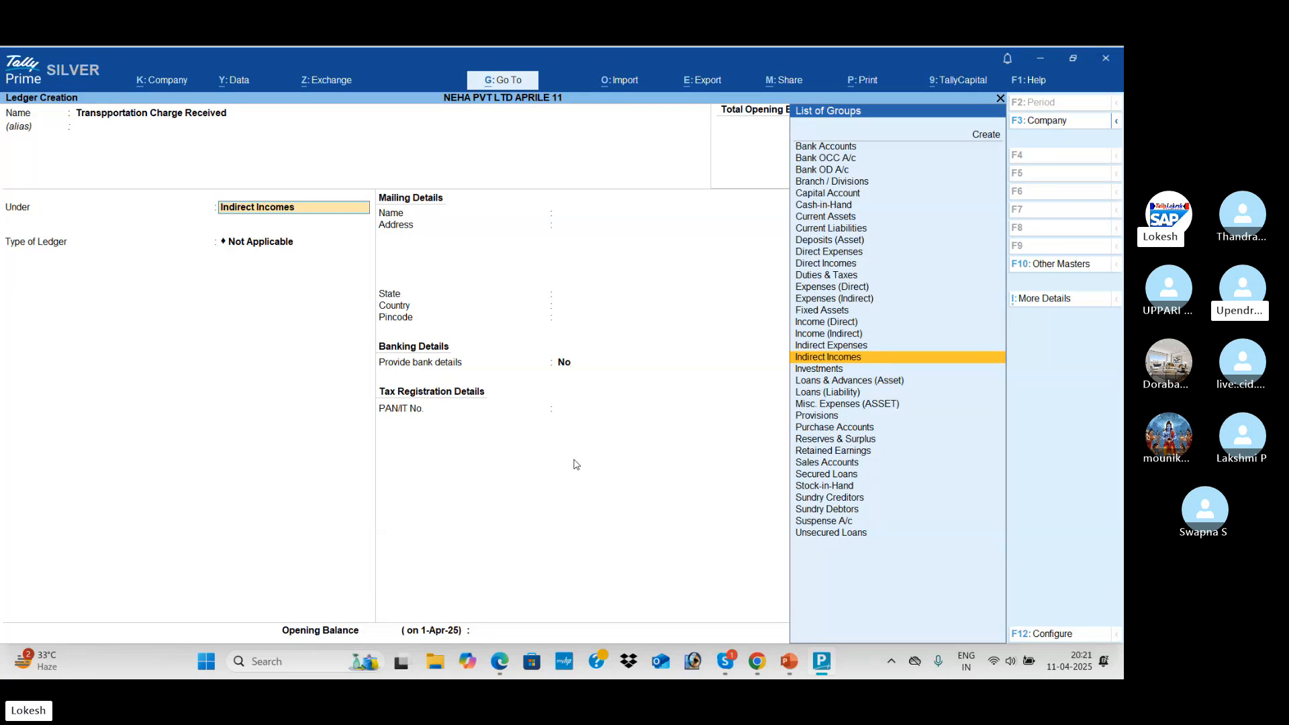
type("Inv")
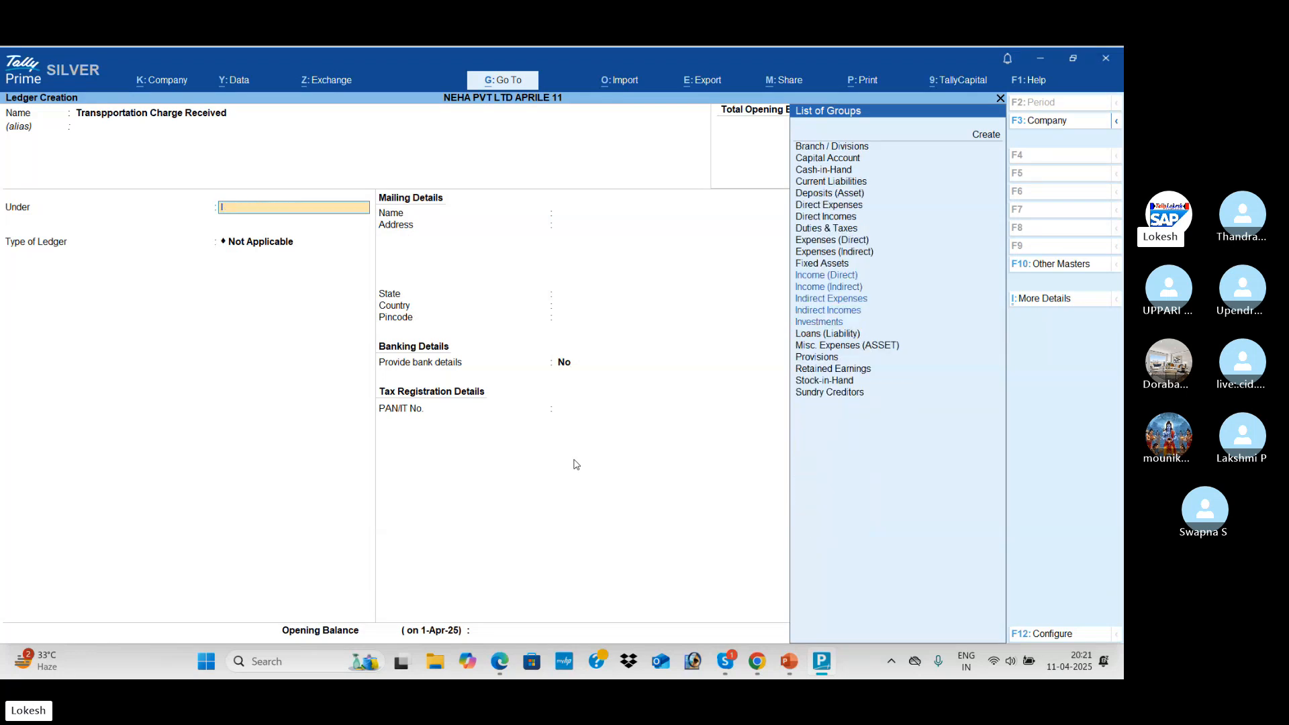
key("Return")
key("Return")
key("Return")
key("Return")
key("Return")
key("Return")
key("Return")
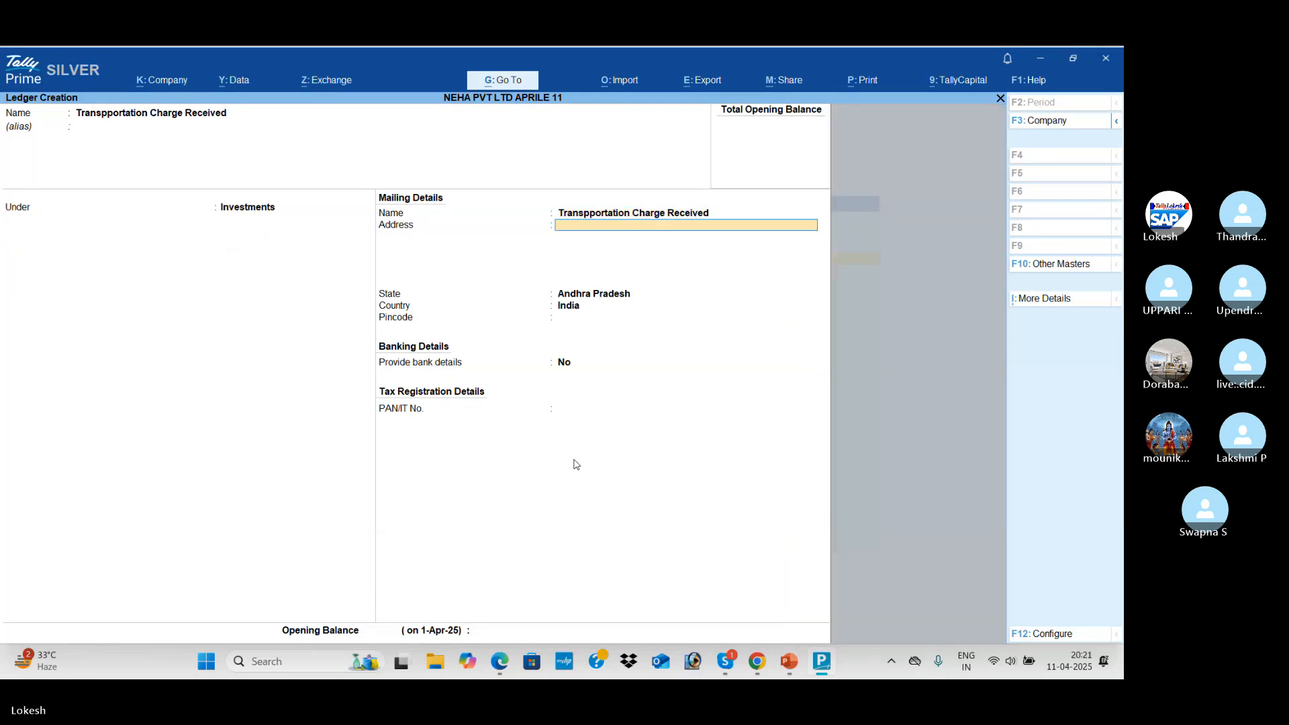
key("Return")
key("Return")
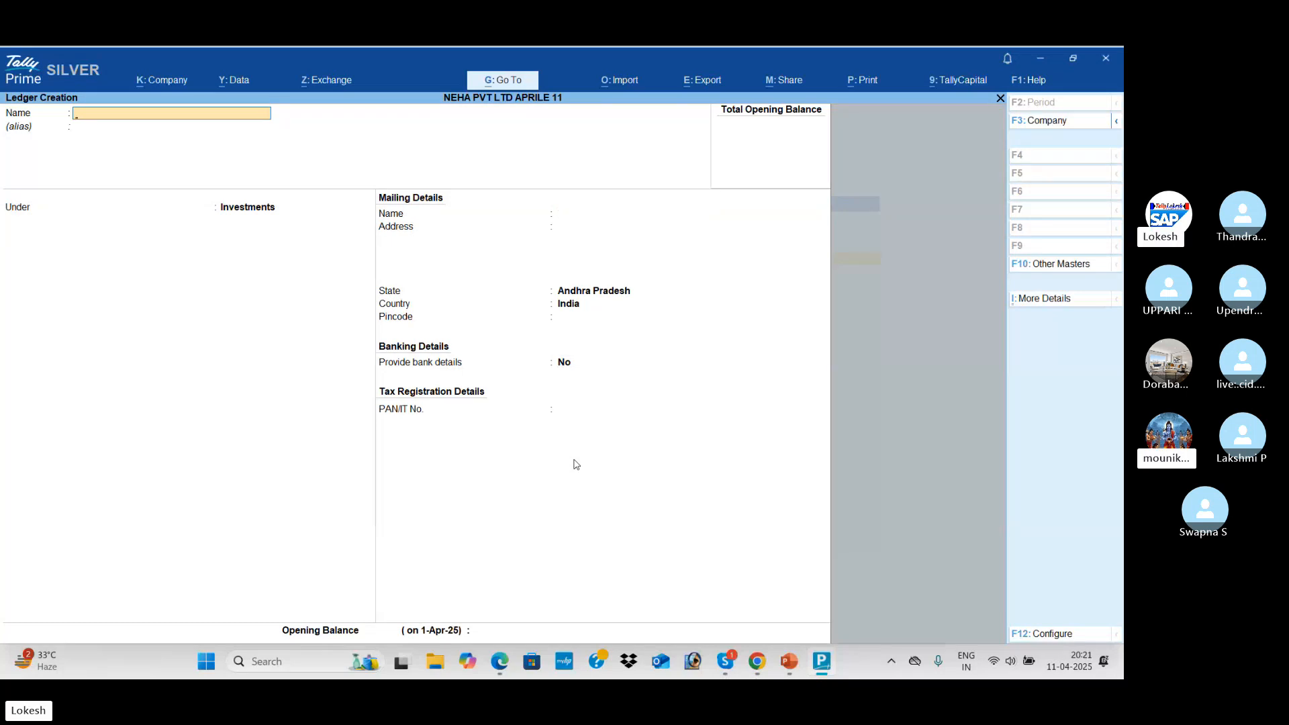
Create and save the Computer ledger under Loans & Advances (Asset)
type("Computer")
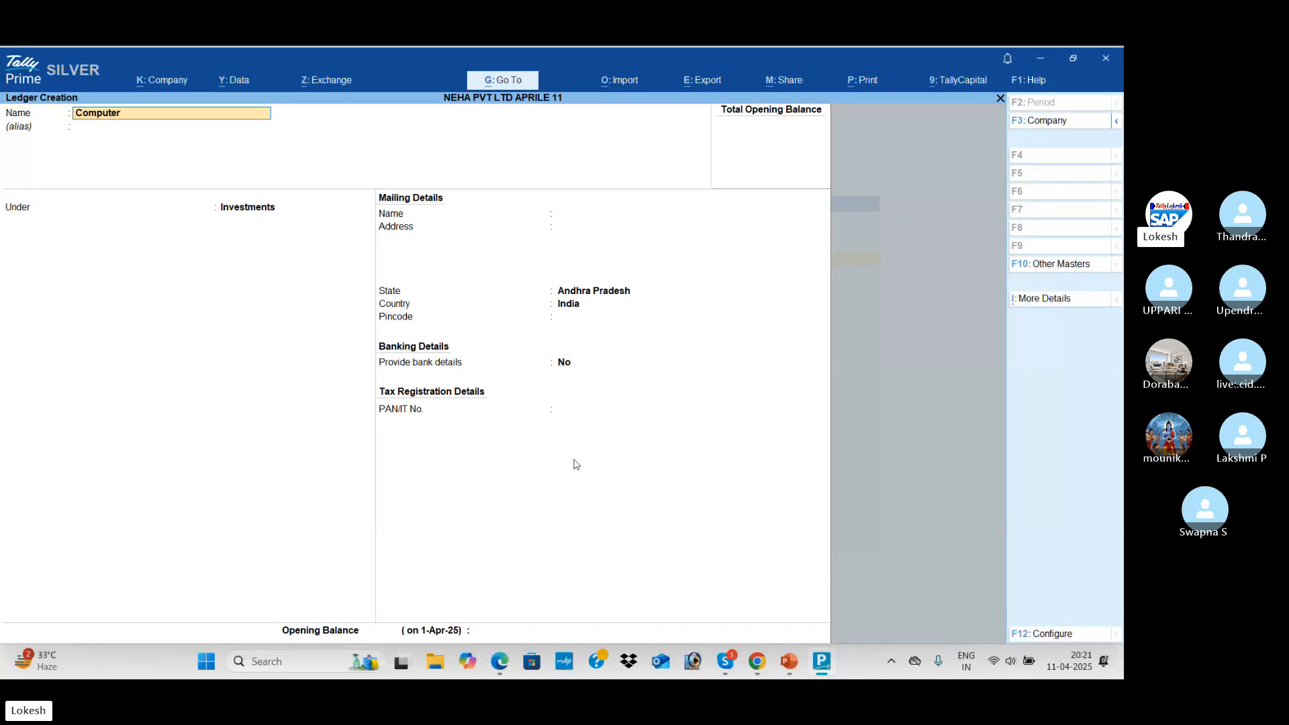
key("Return")
key("Return")
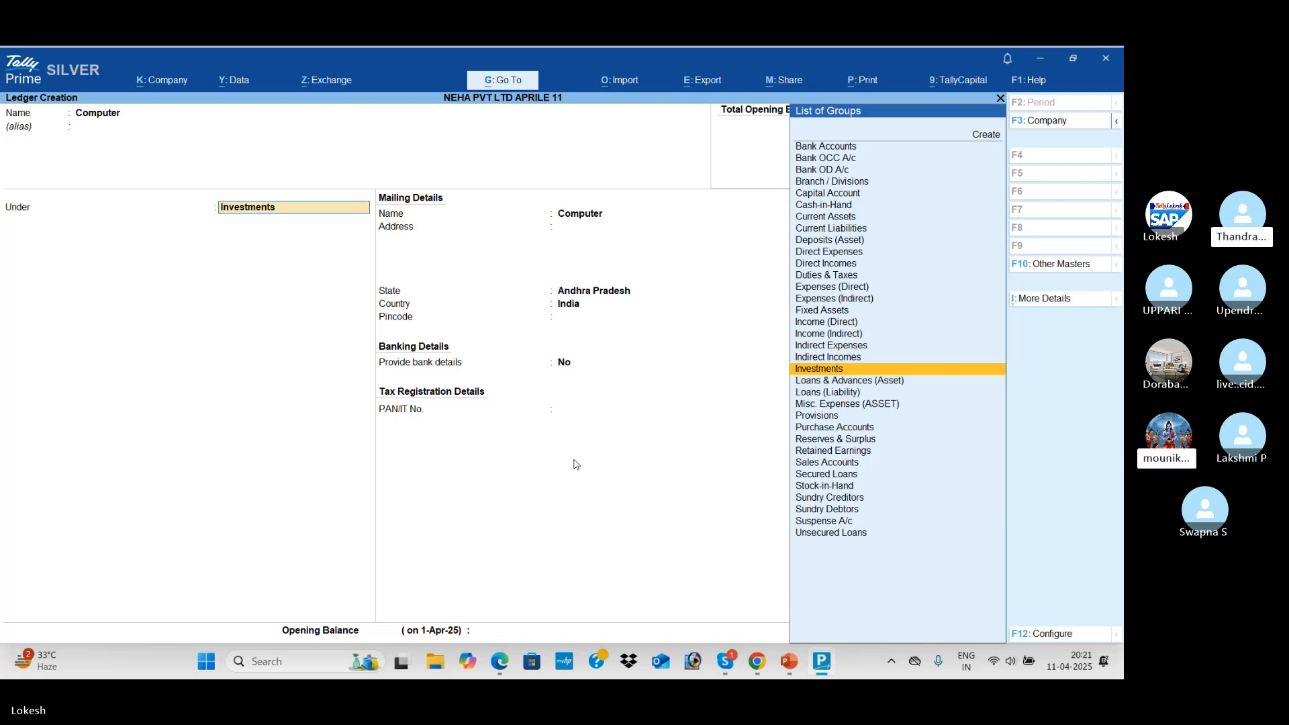
key("Down")
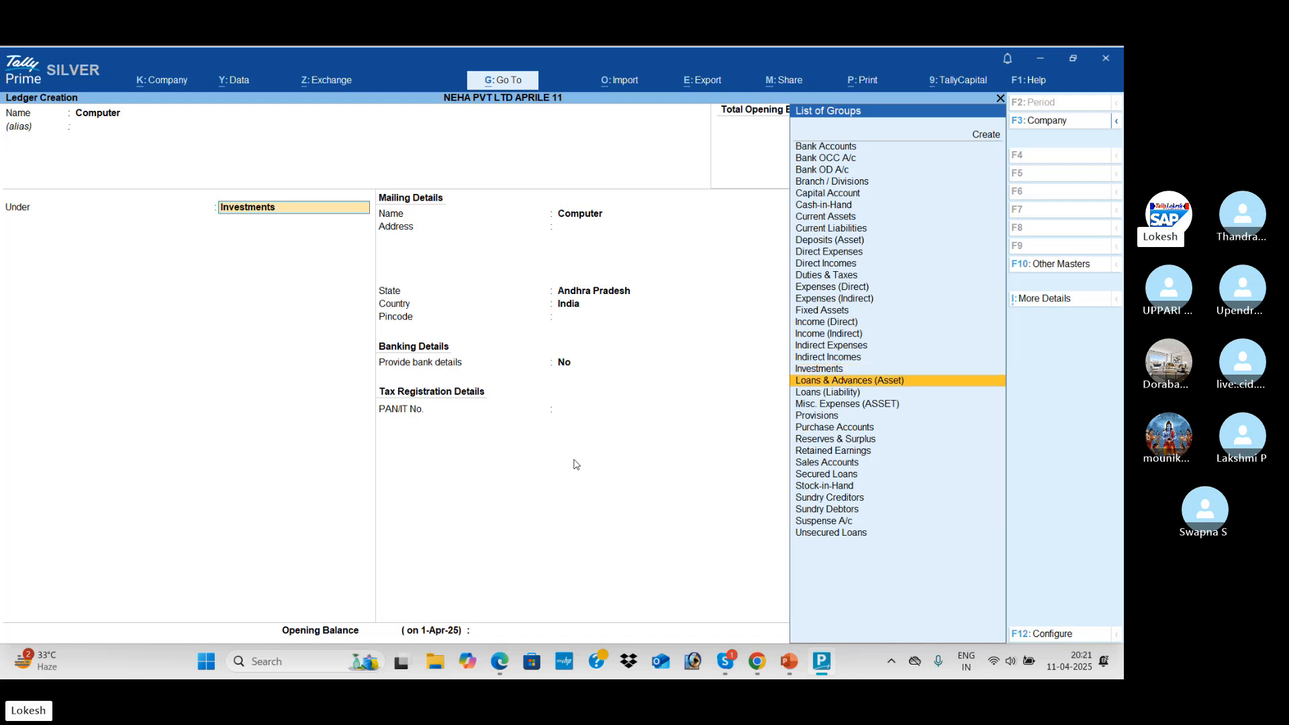
key("Return")
key("Return")
key("Return")
key("Return")
key("Return")
key("Return")
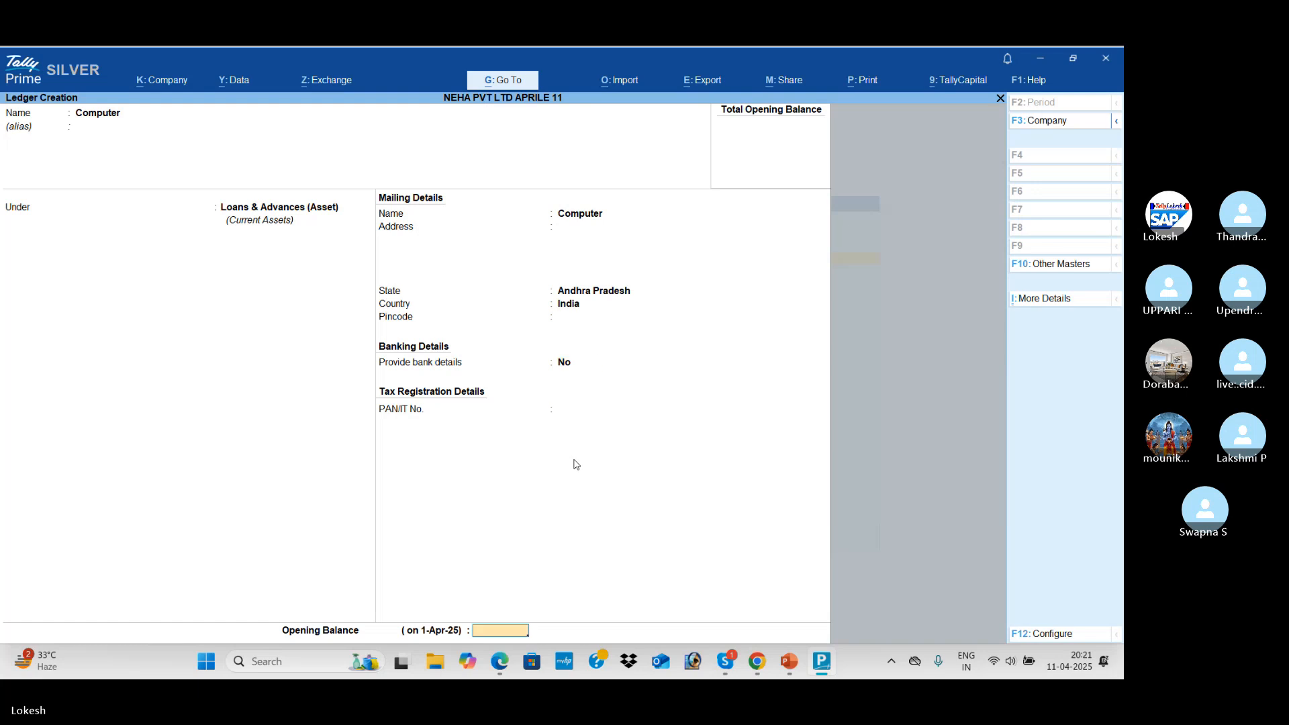
key("Return")
key("Return")
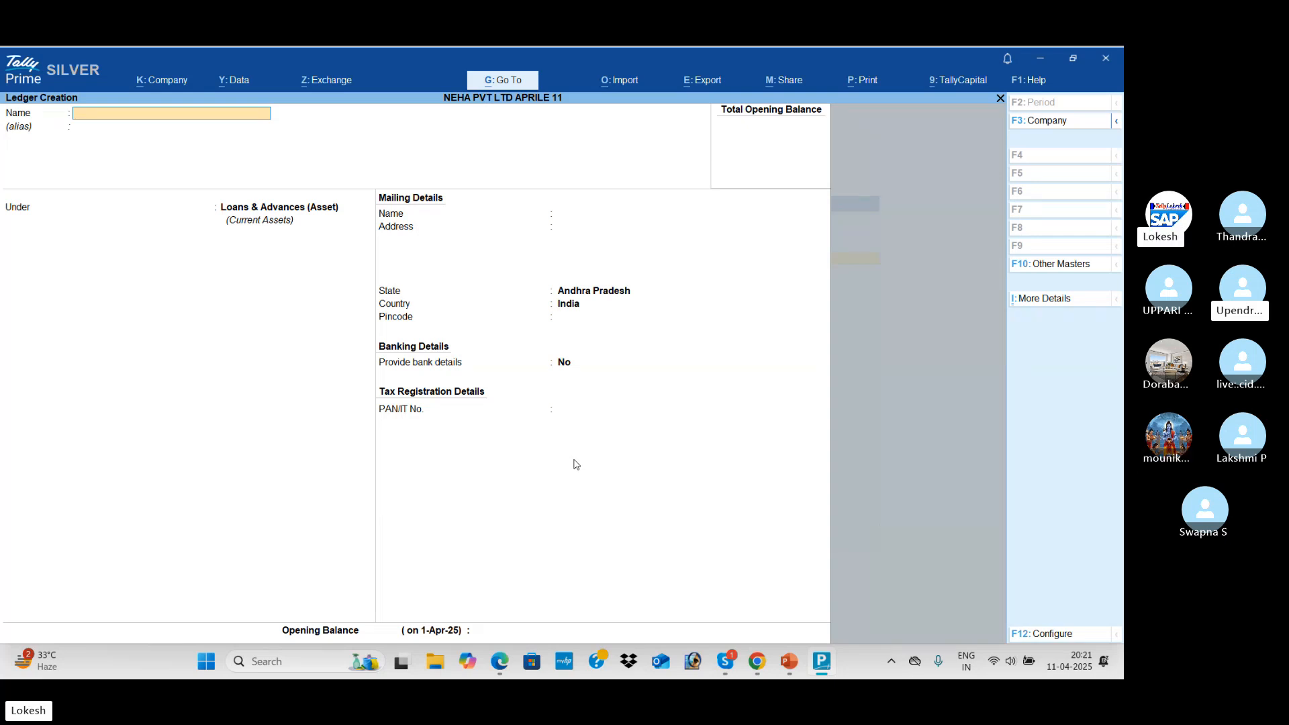
Quit ledger creation and return to the Gateway of Tally
key("Escape")
key("y")
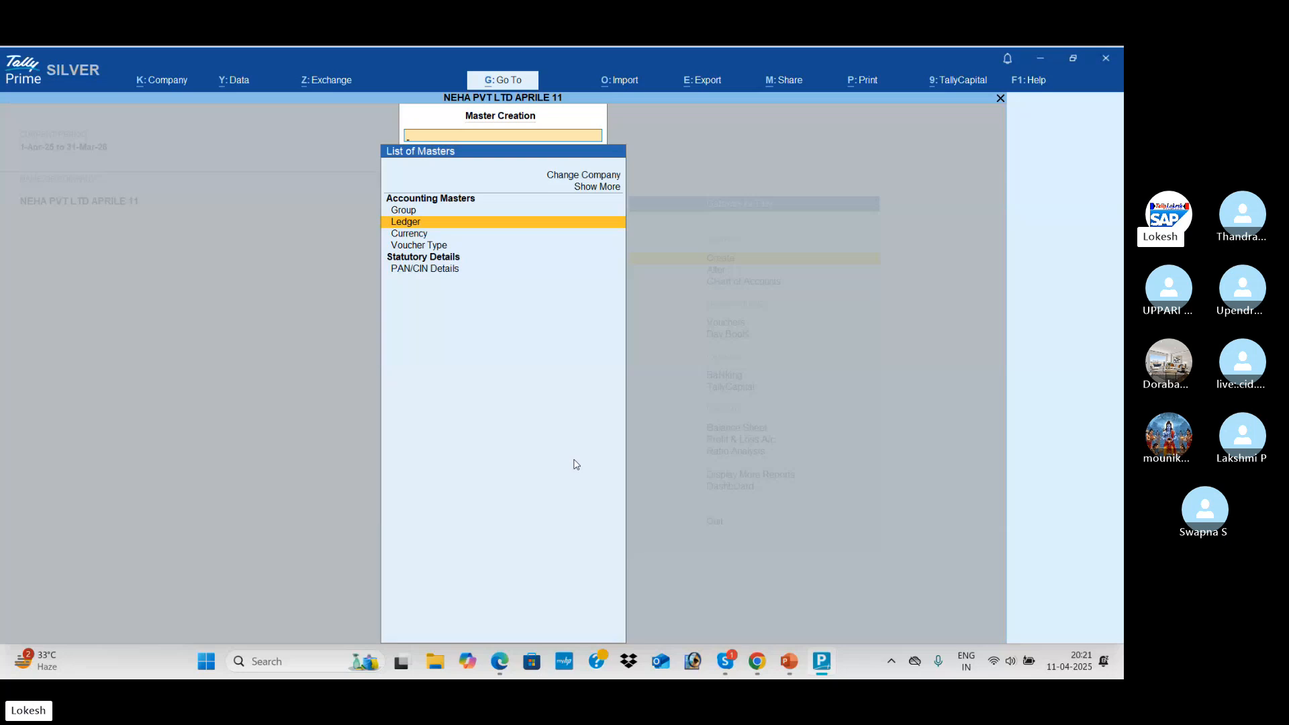
key("Escape")
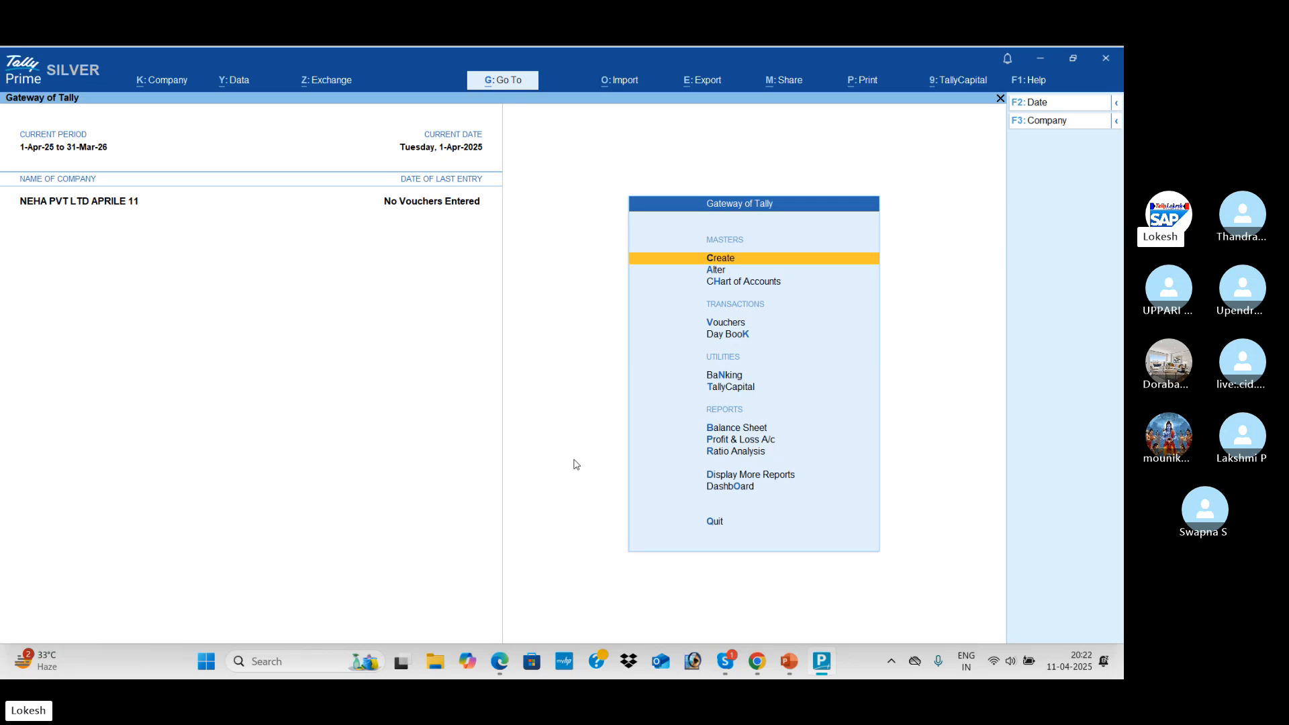
Open the Transpportation Charge Received ledger in Ledger Alteration
key("Down")
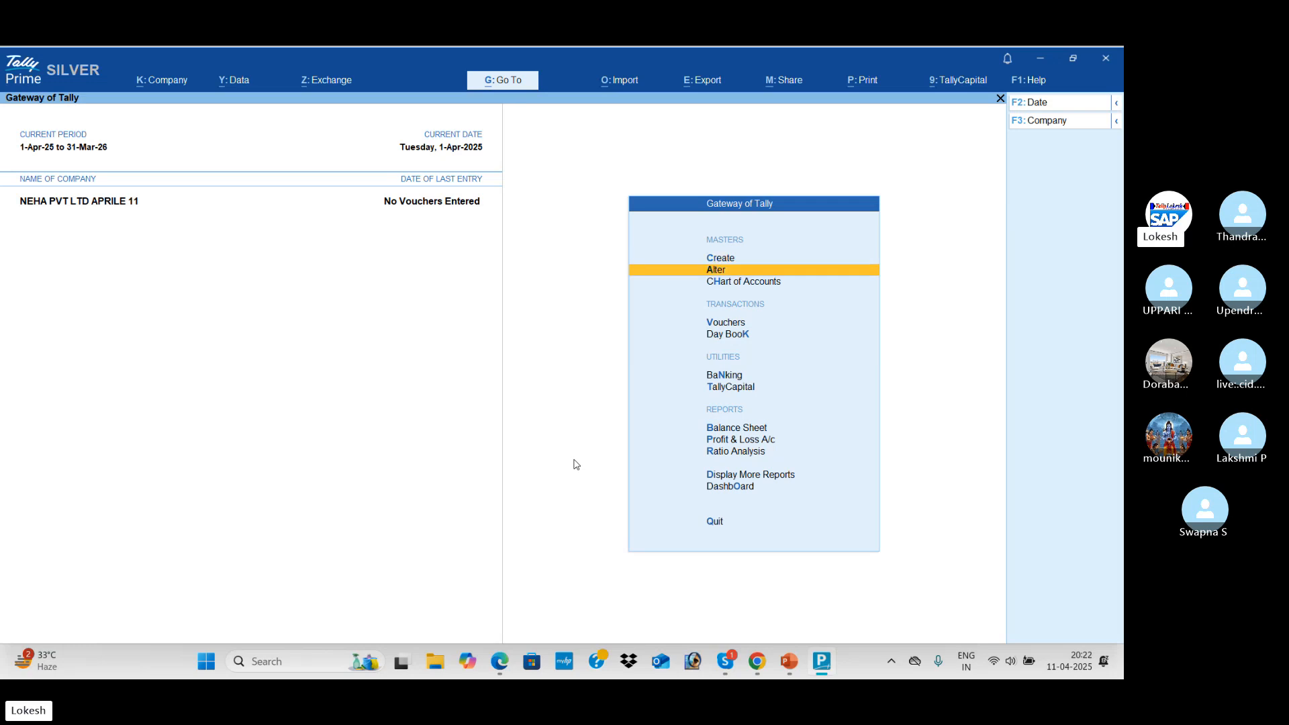
key("Return")
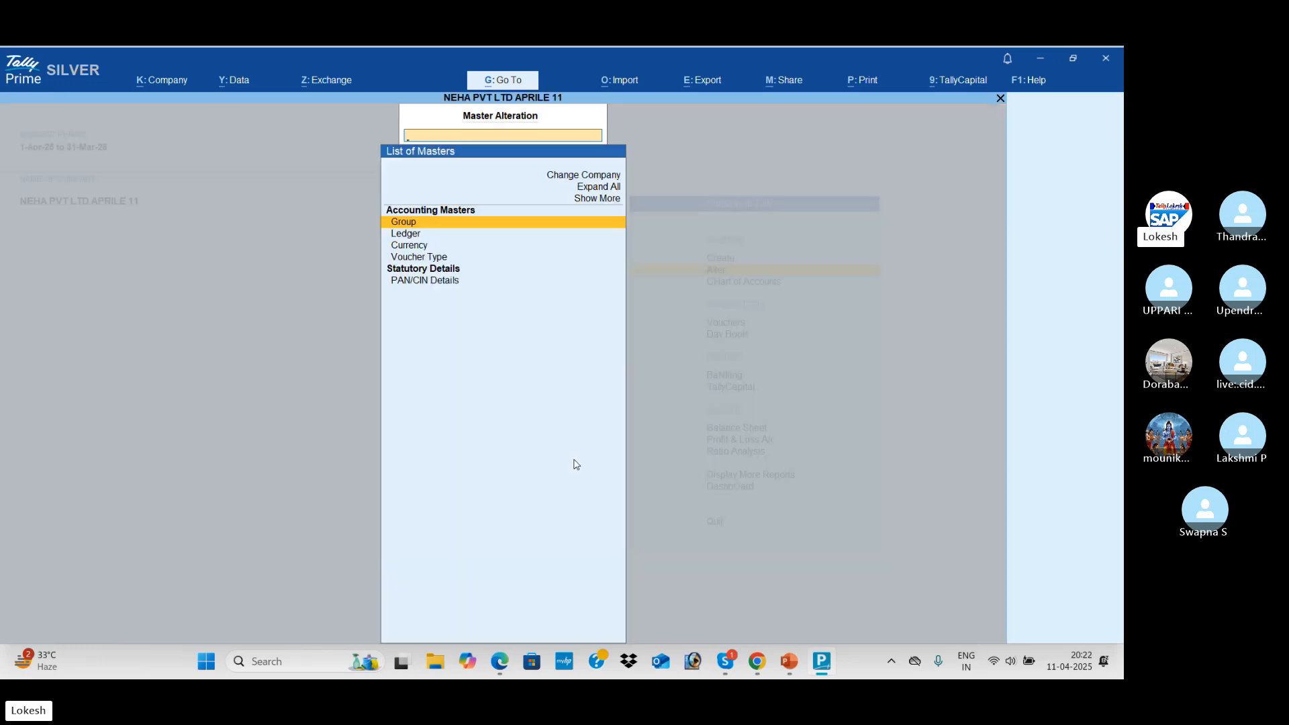
key("Down")
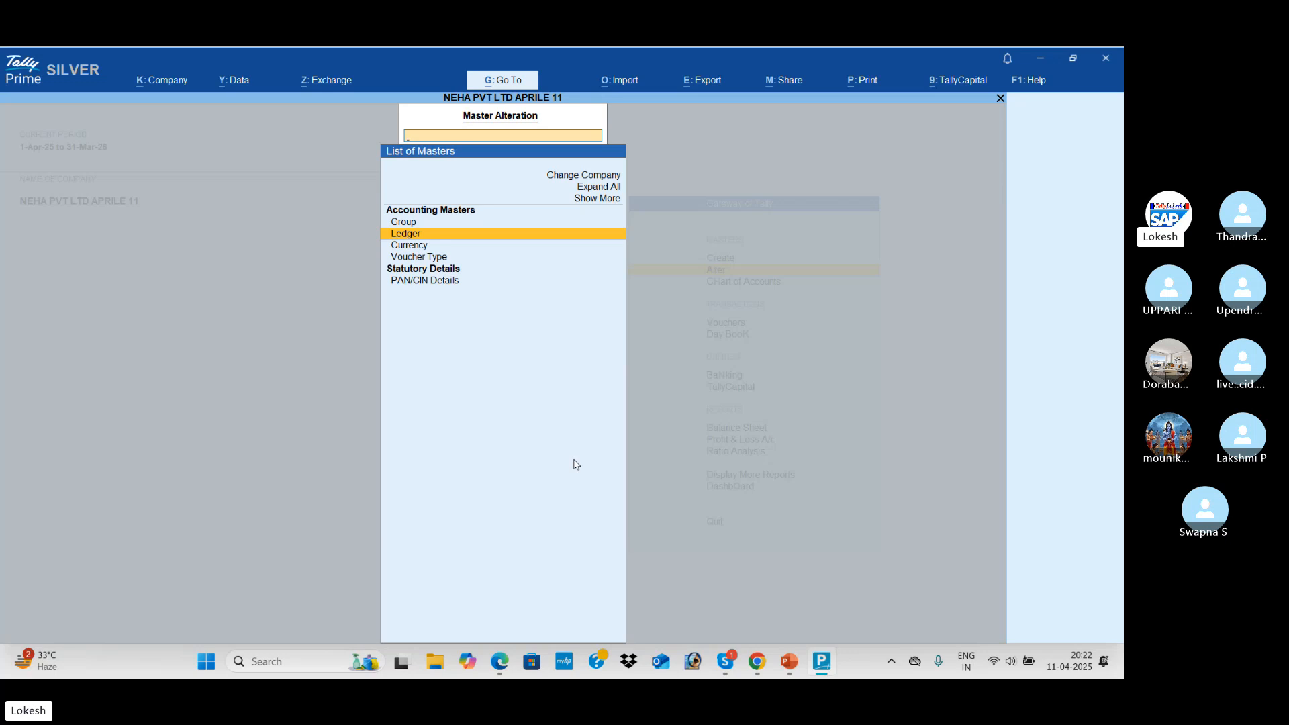
key("Return")
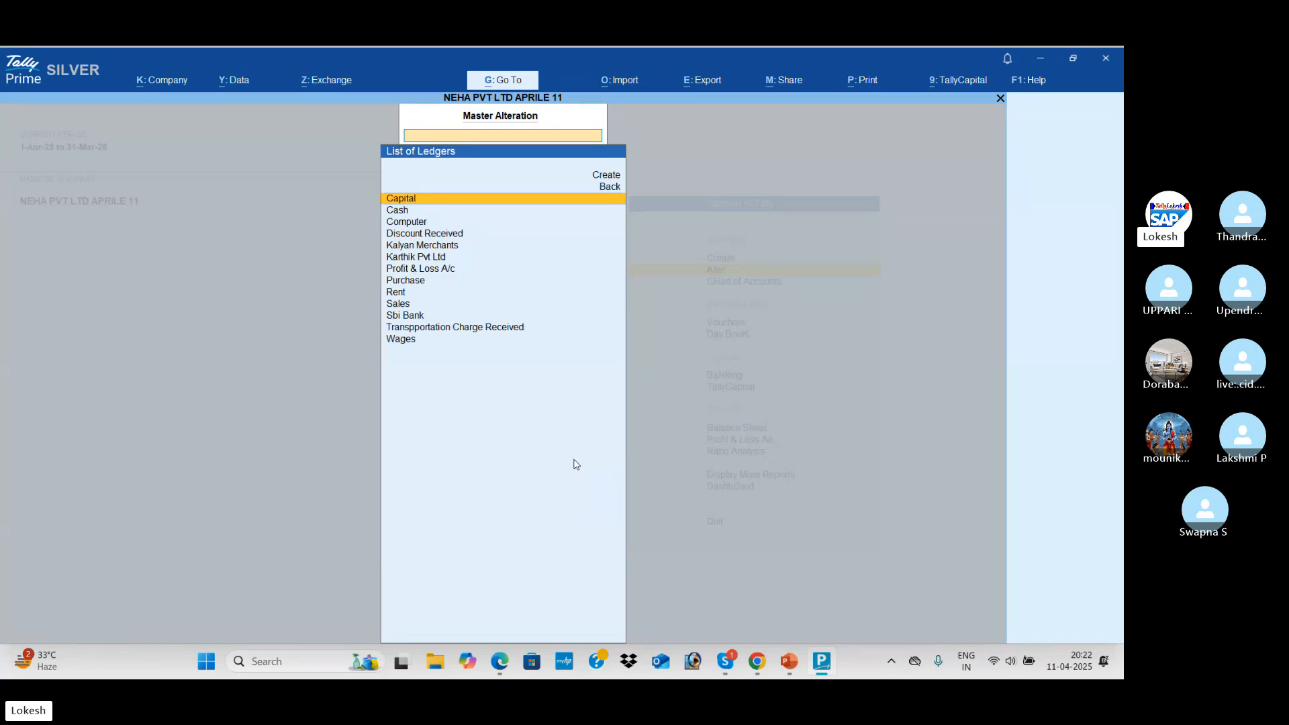
key("Down")
key("Down")
key("Down")
key("Down")
key("Down")
key("Down")
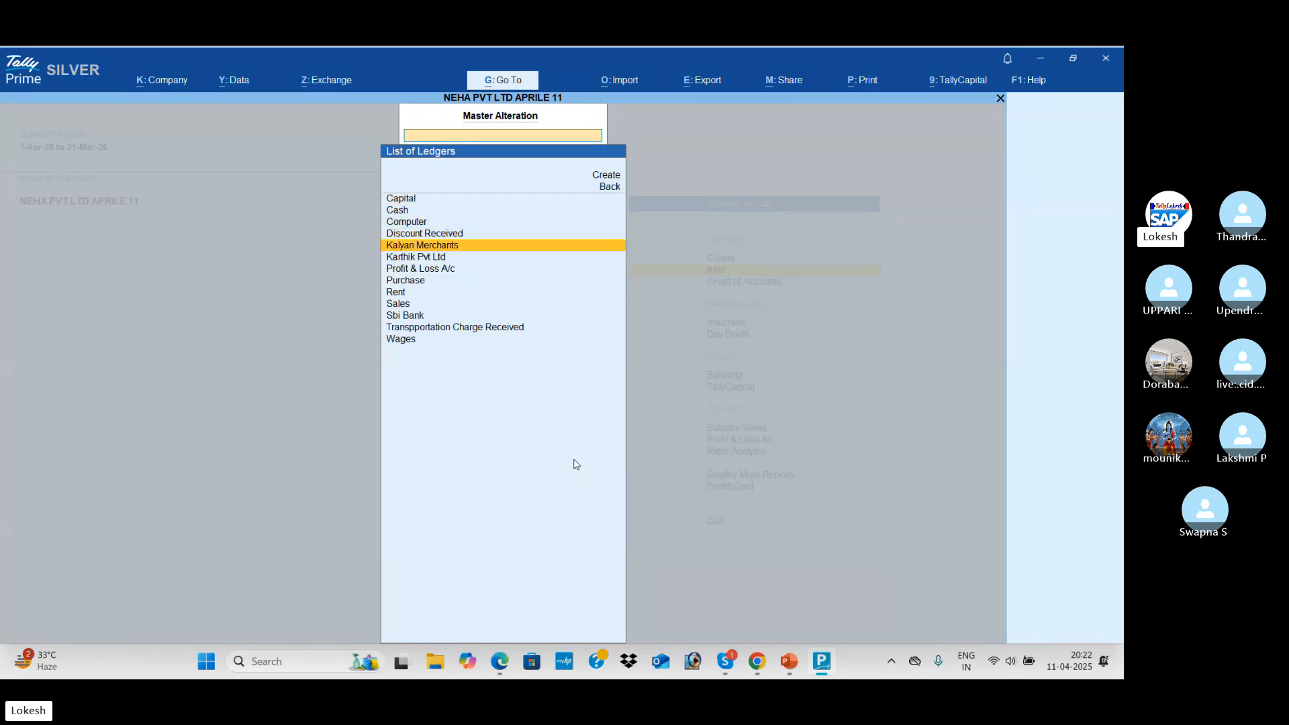
key("Down")
key("Down")
key("Down")
key("Down")
key("Down")
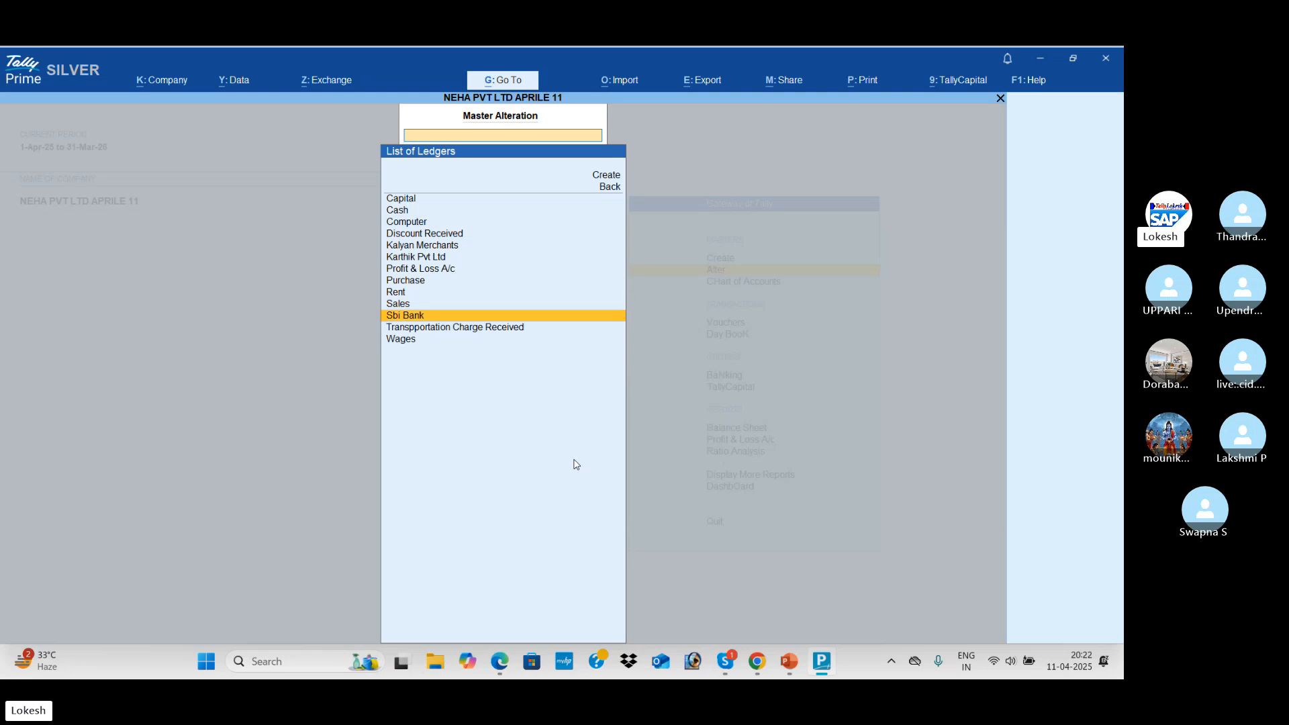
key("Return")
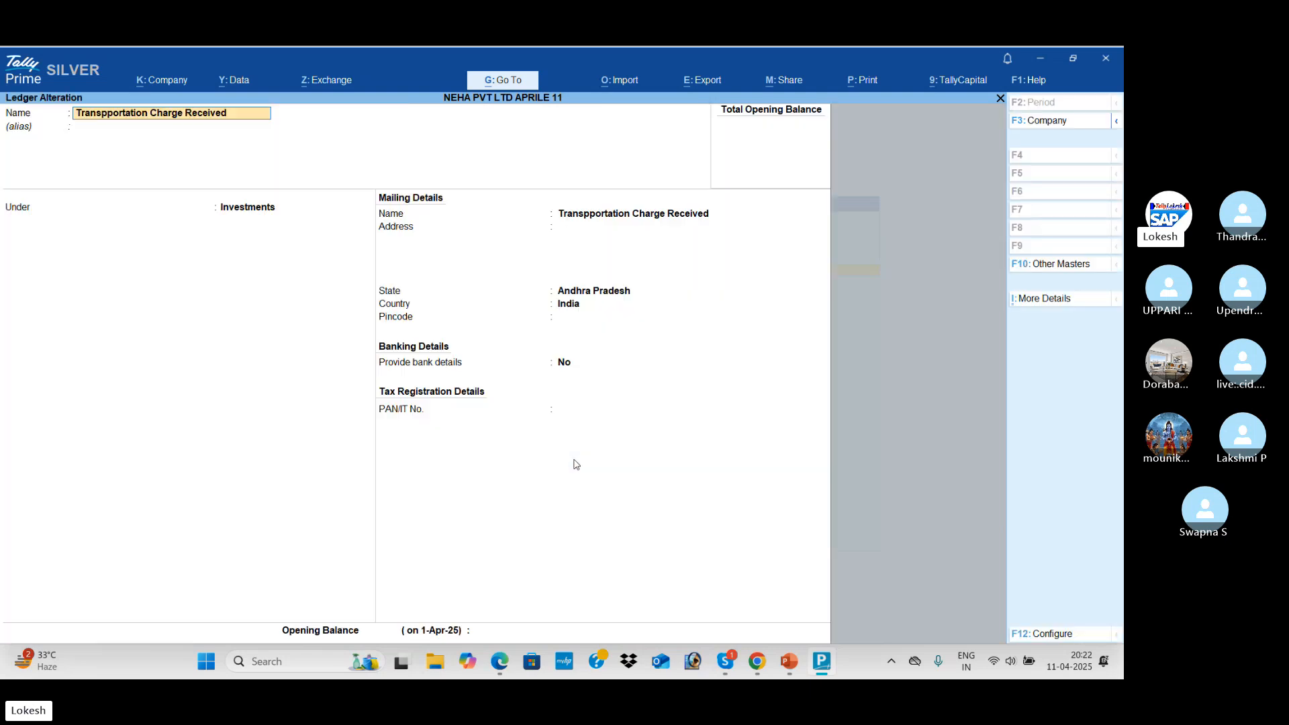
key("Return")
key("Return")
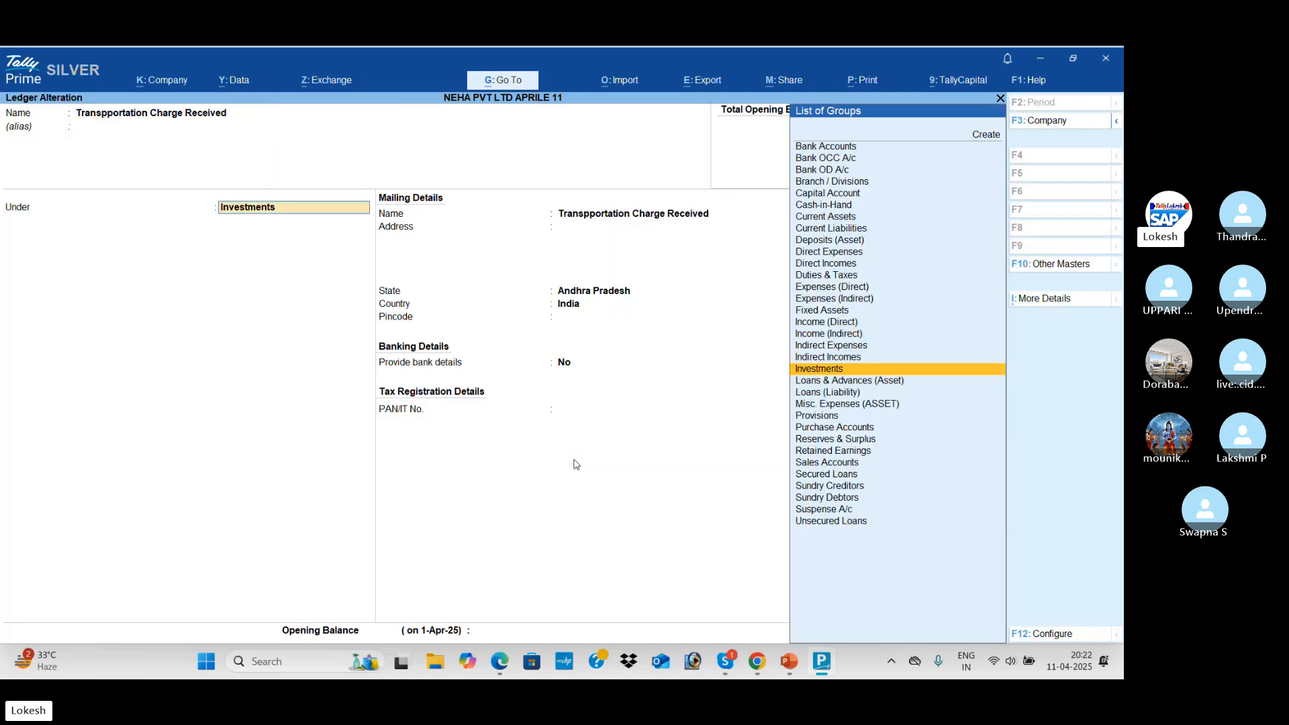
Change its group from Investments to Direct Incomes, keeping ledger type Not Applicable
type("Di")
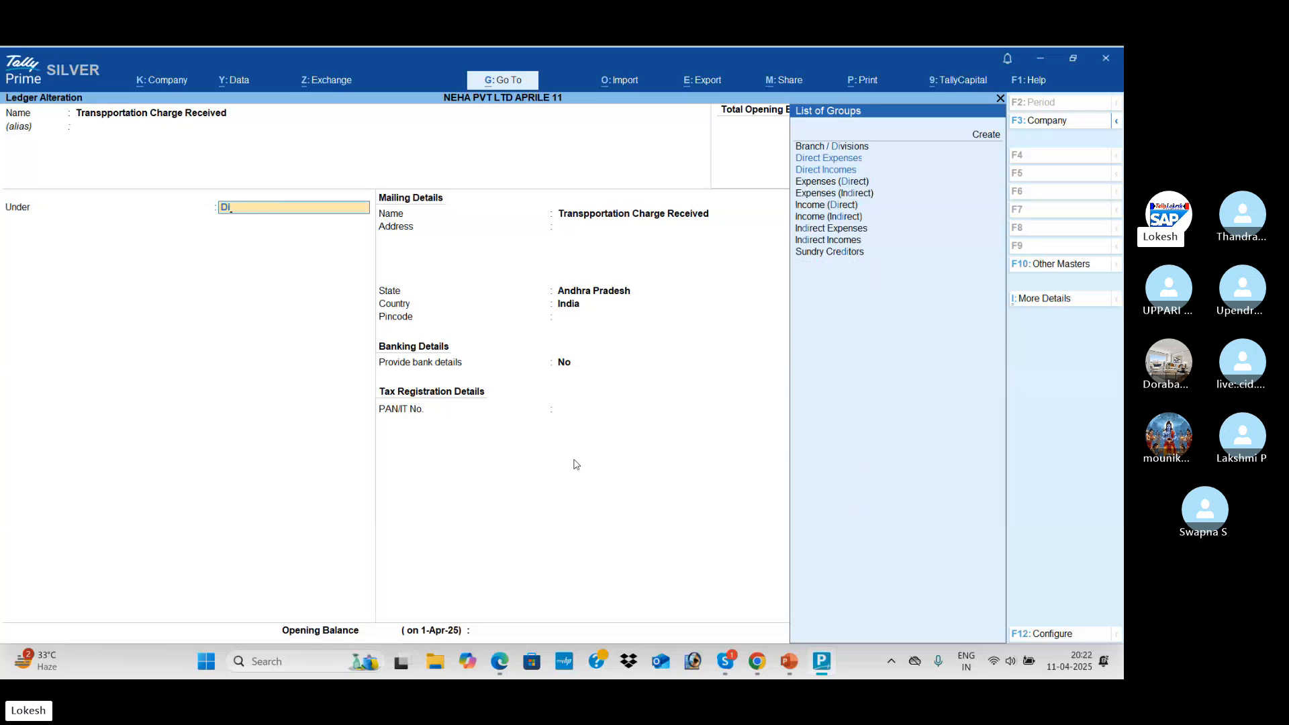
key("Down")
key("Return")
key("Return")
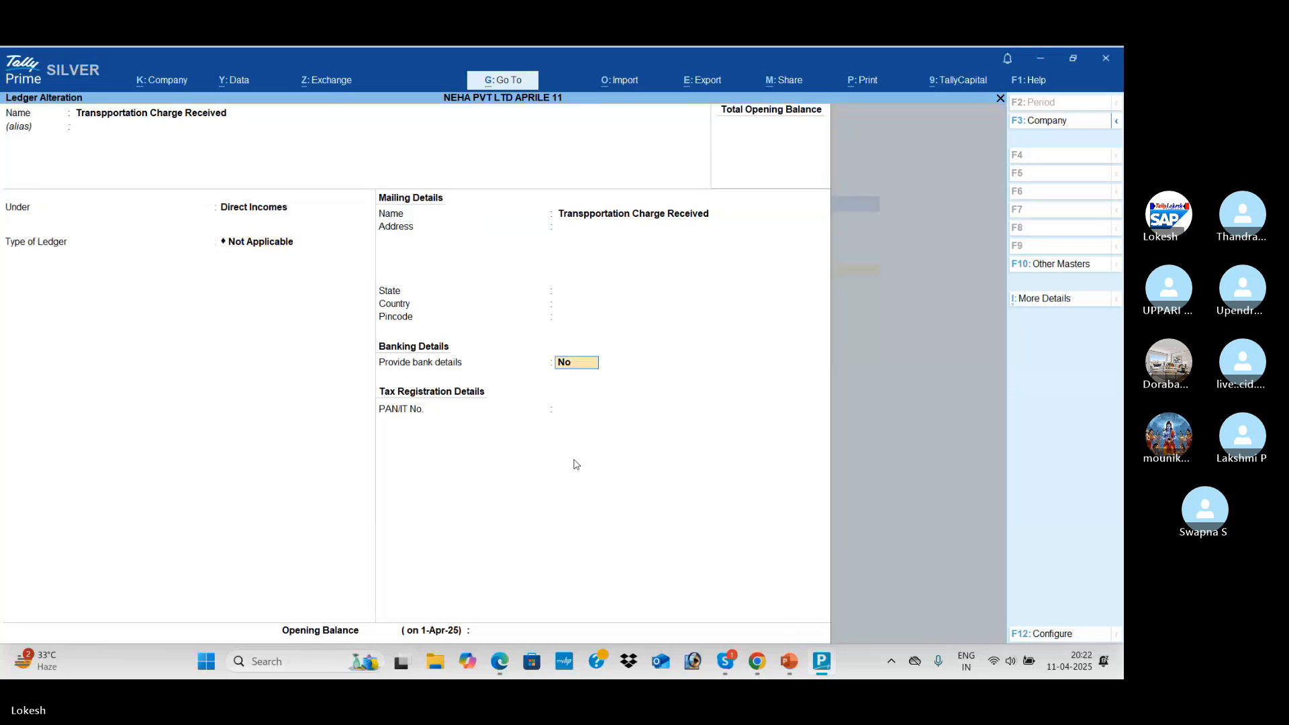
key("Return")
key("Return")
key("Return")
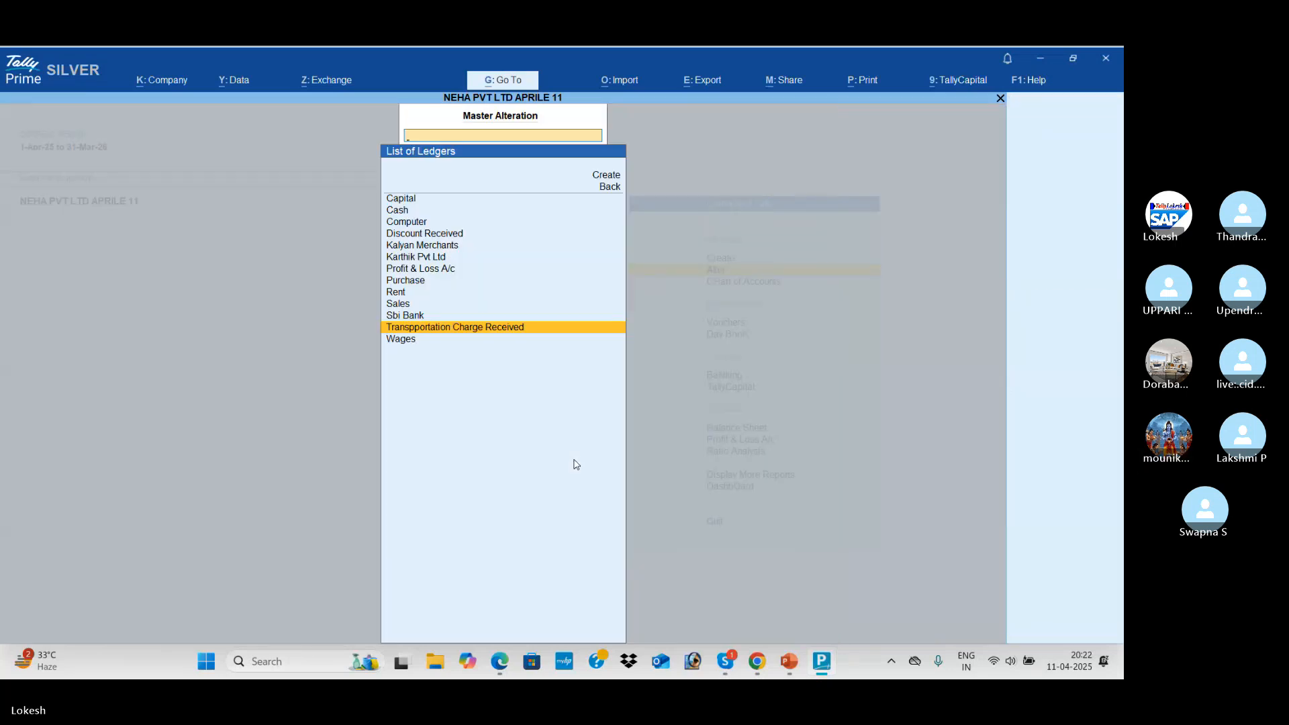
Change the Computer ledger's group from Loans & Advances (Asset) to Fixed Assets and save it
key("Up")
key("Up")
key("Down")
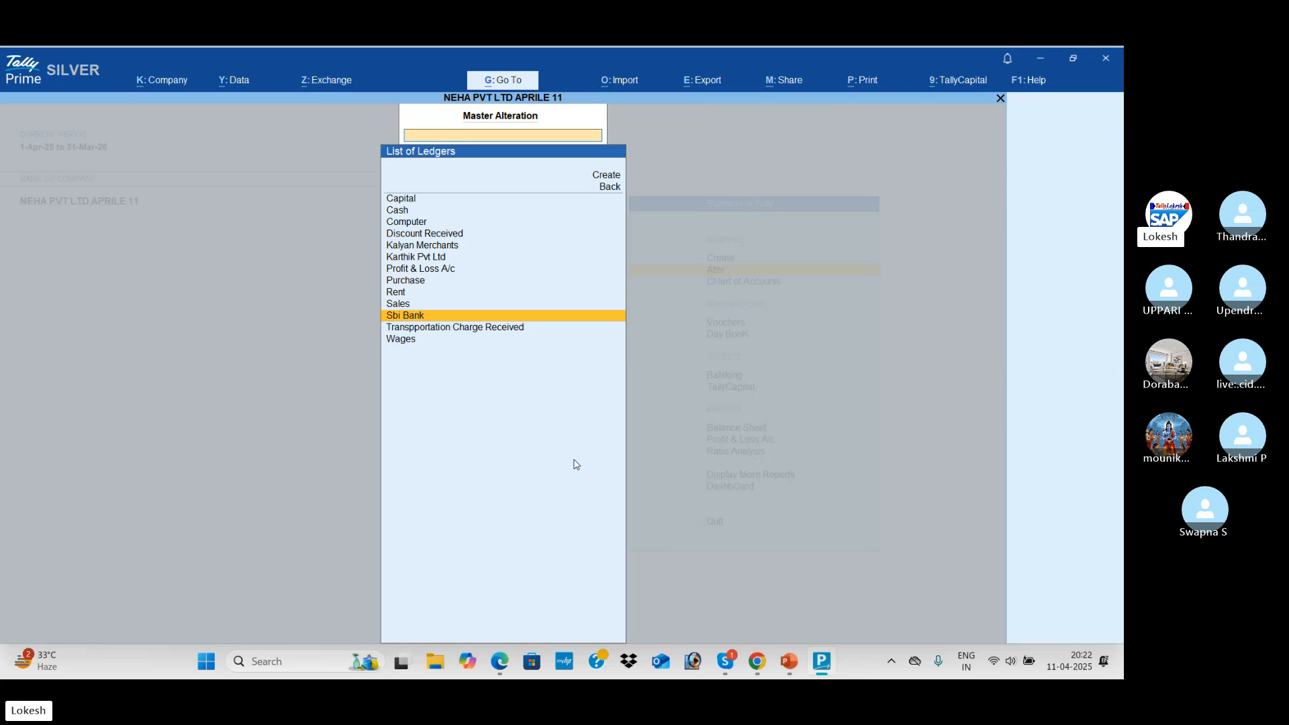
key("Up")
key("Up")
key("Up")
key("Up")
key("Up")
key("Up")
key("Up")
key("Up")
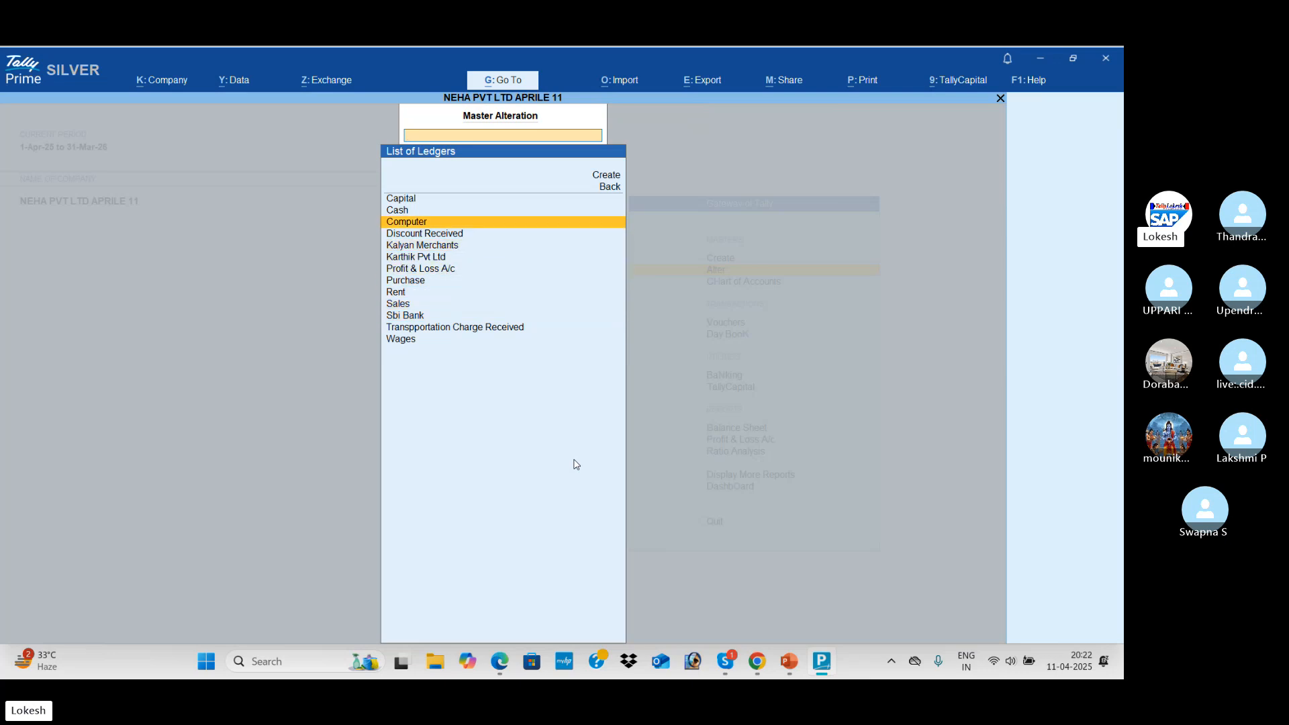
key("Return")
key("Return")
key("Return")
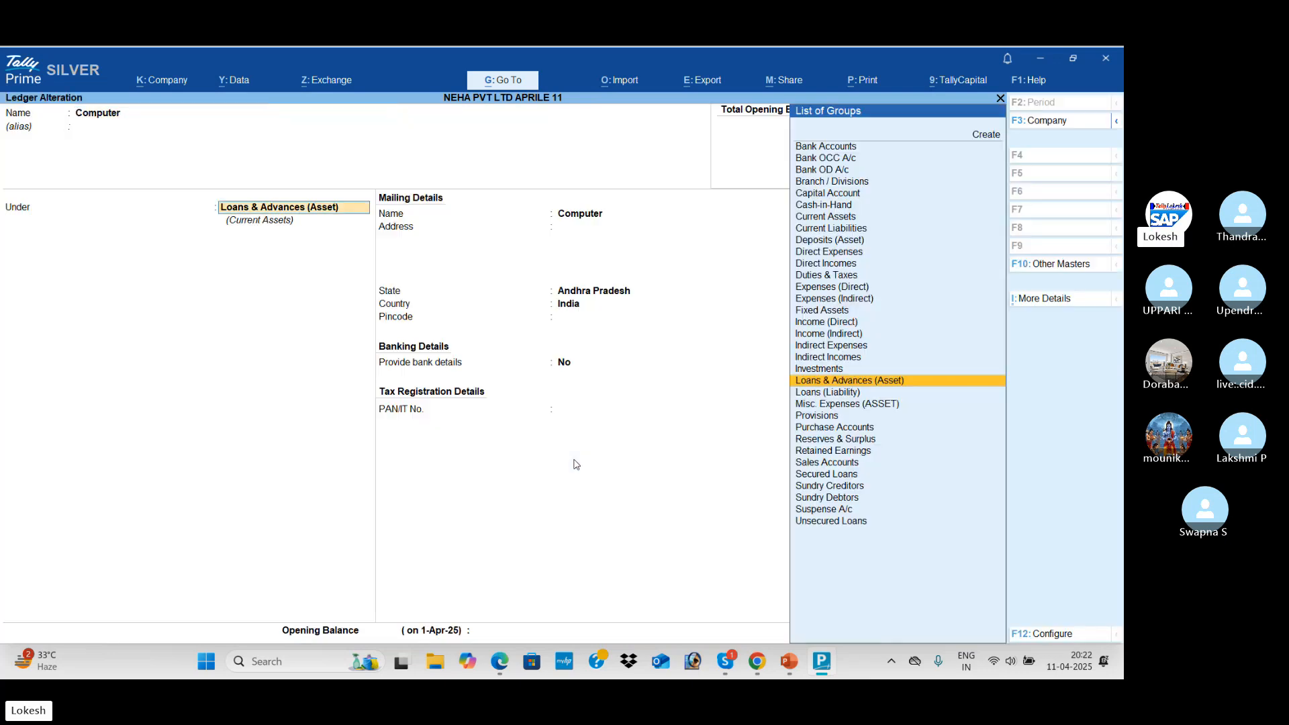
type("fix")
key("Return")
key("Return")
key("Return")
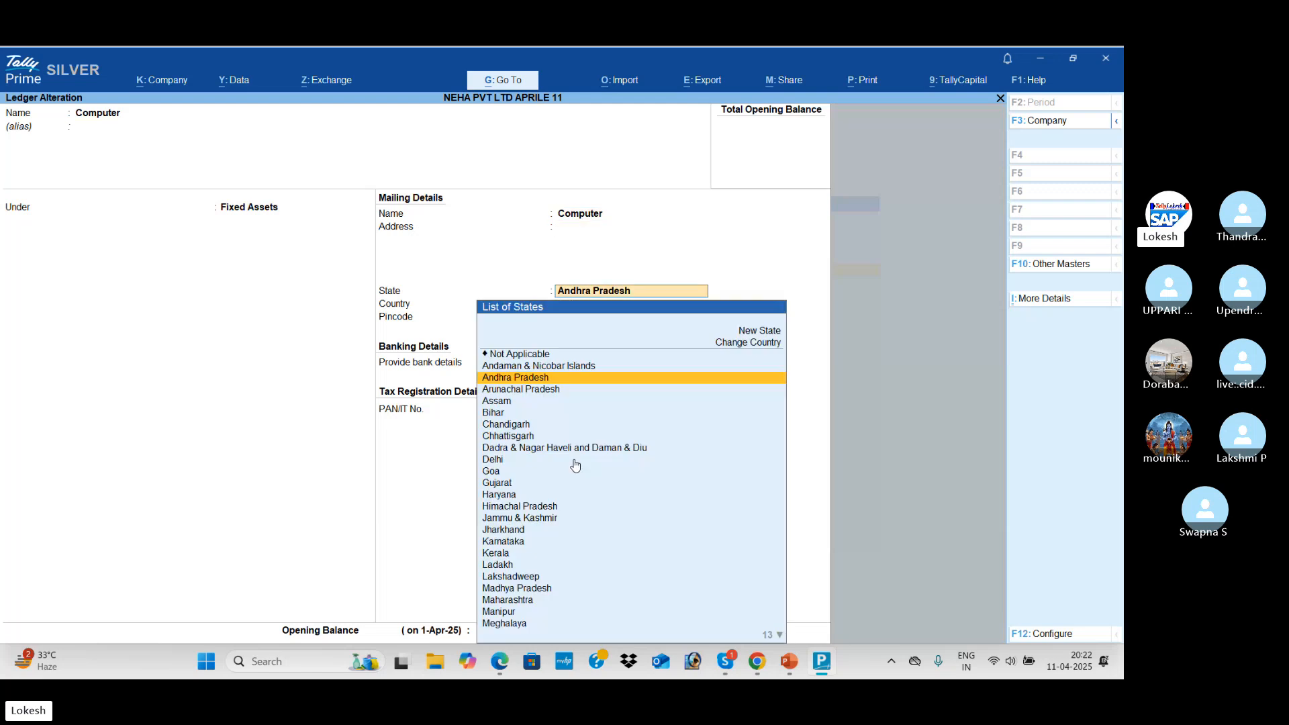
key("Return")
key("Return")
key("Return")
key("Return")
key("Return")
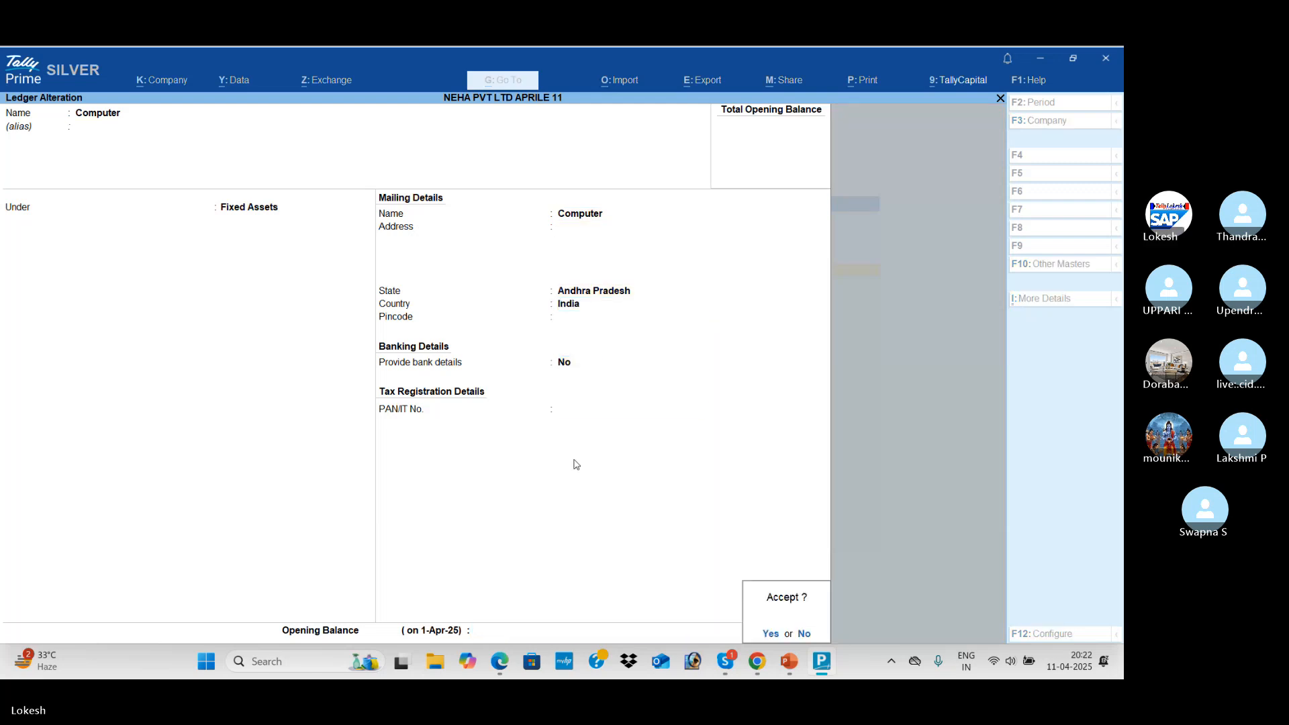
key("Return")
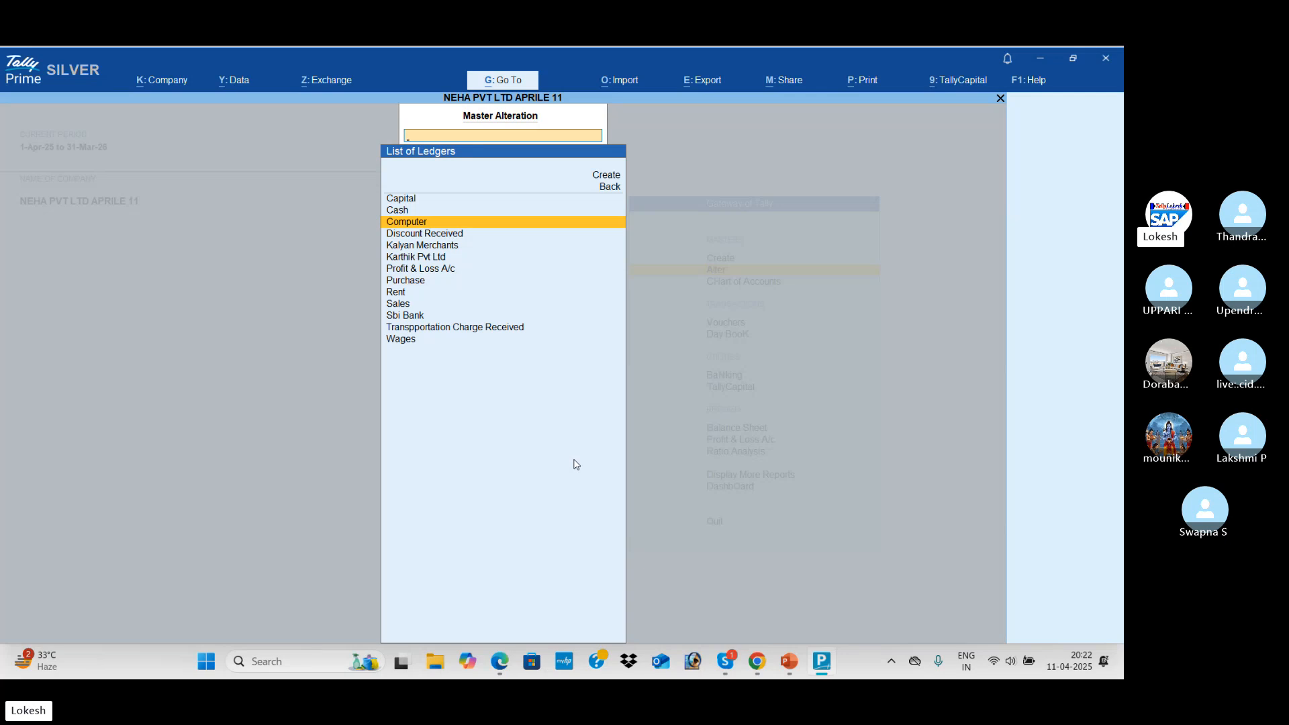
key("Escape")
key("Escape")
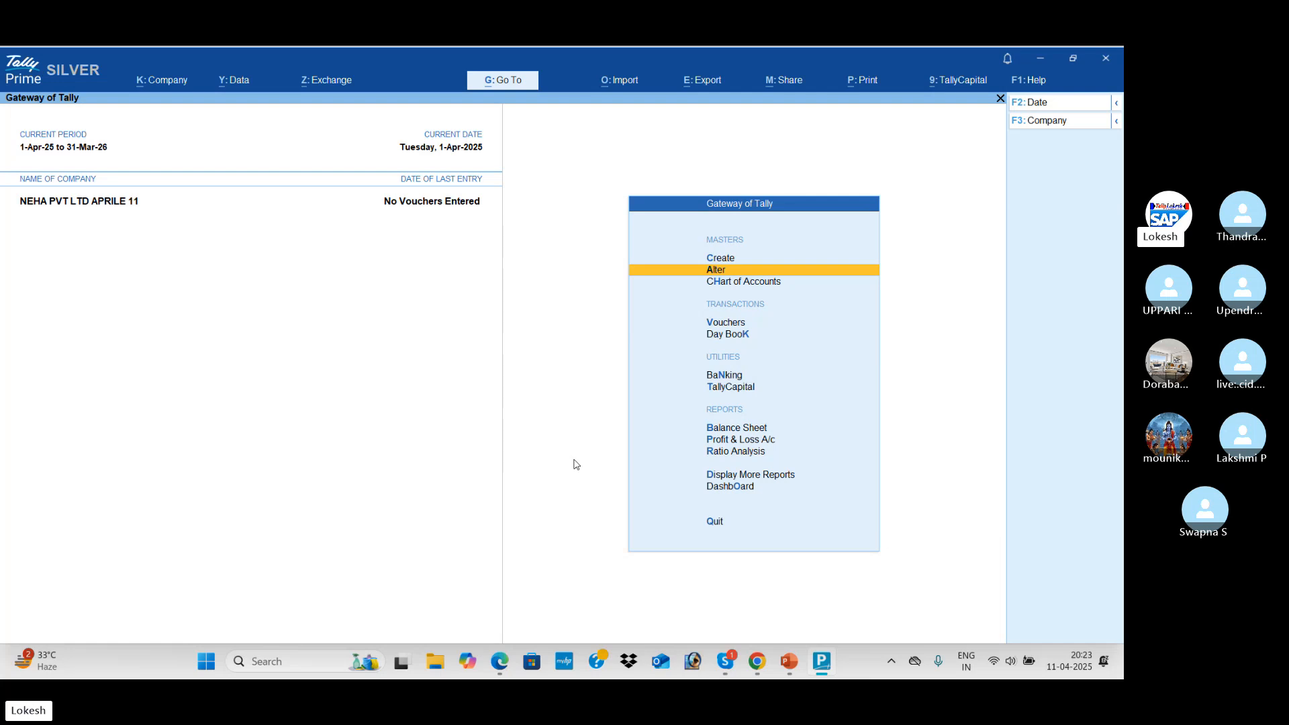
Open Payment voucher No. 1 in Double Entry mode and bring up its F12 configuration
key("Down")
key("Down")
key("Return")
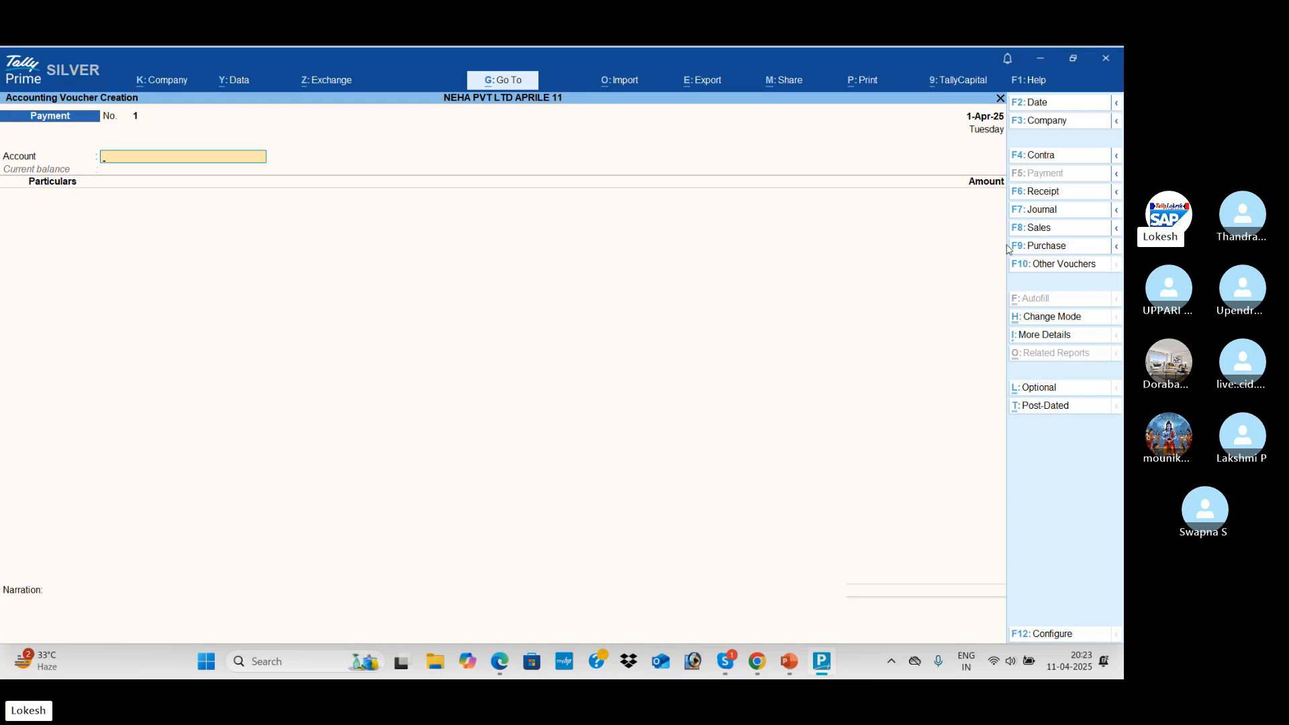
left_click(1057, 320)
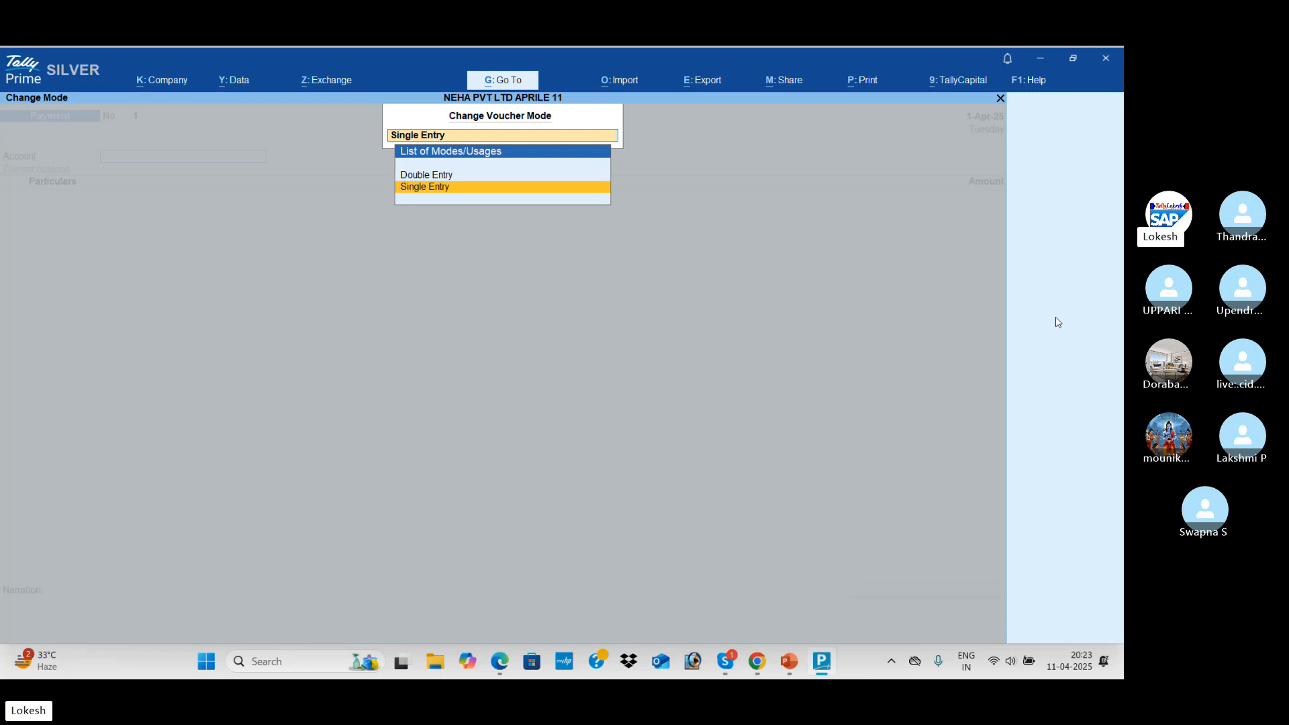
key("Up")
key("Return")
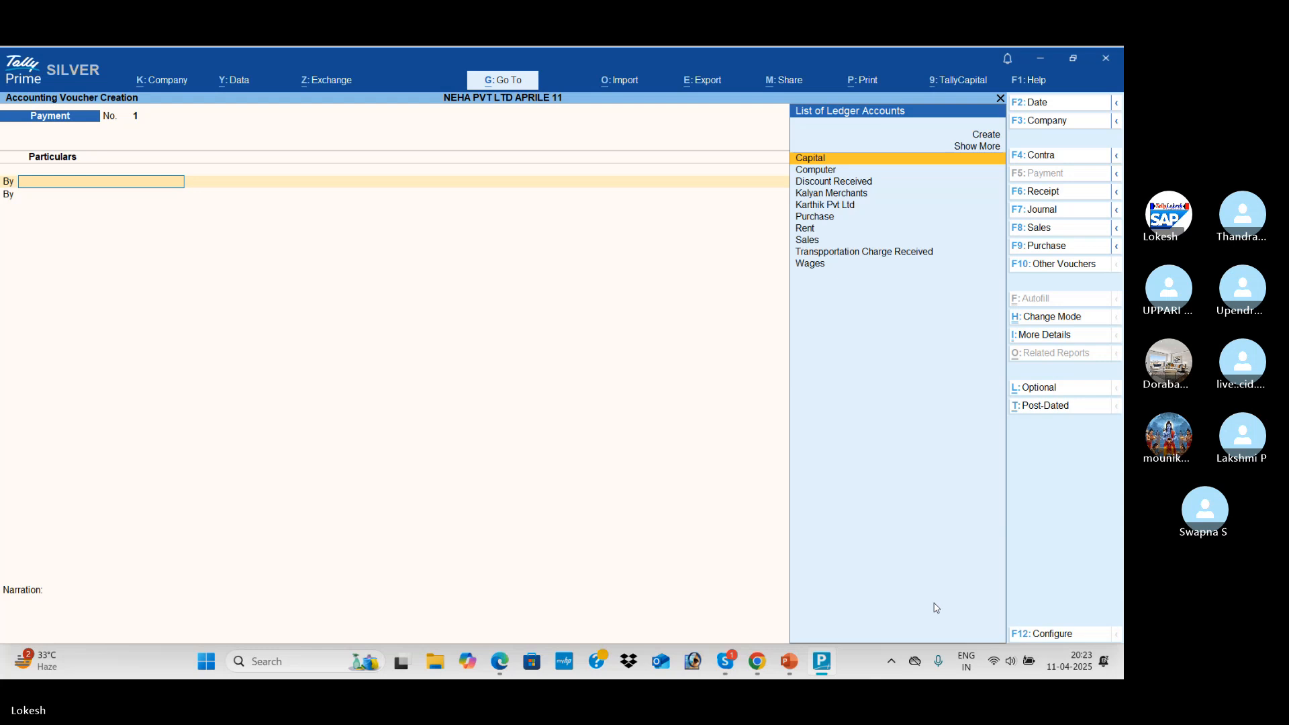
left_click(1059, 636)
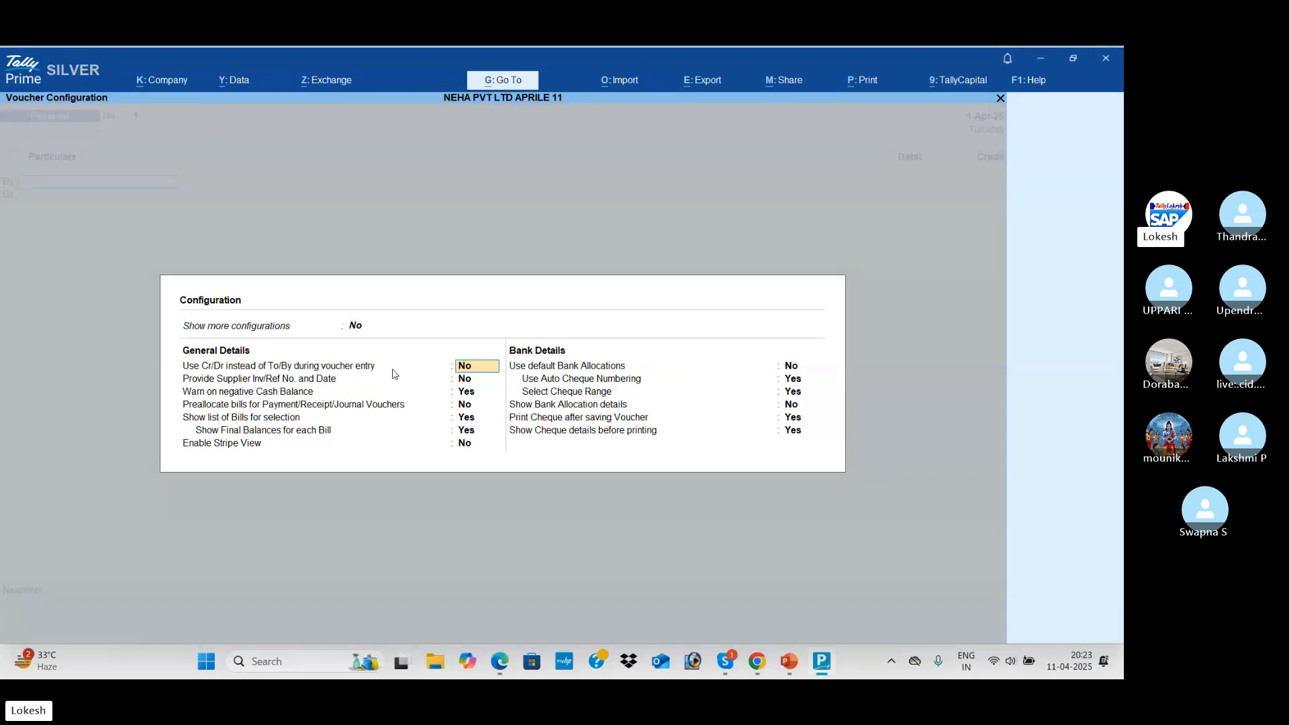
Set 'Use Cr/Dr instead of To/By' to Yes and accept the remaining configuration options
type("y")
key("Return")
key("Return")
key("Return")
key("Return")
key("Return")
key("Return")
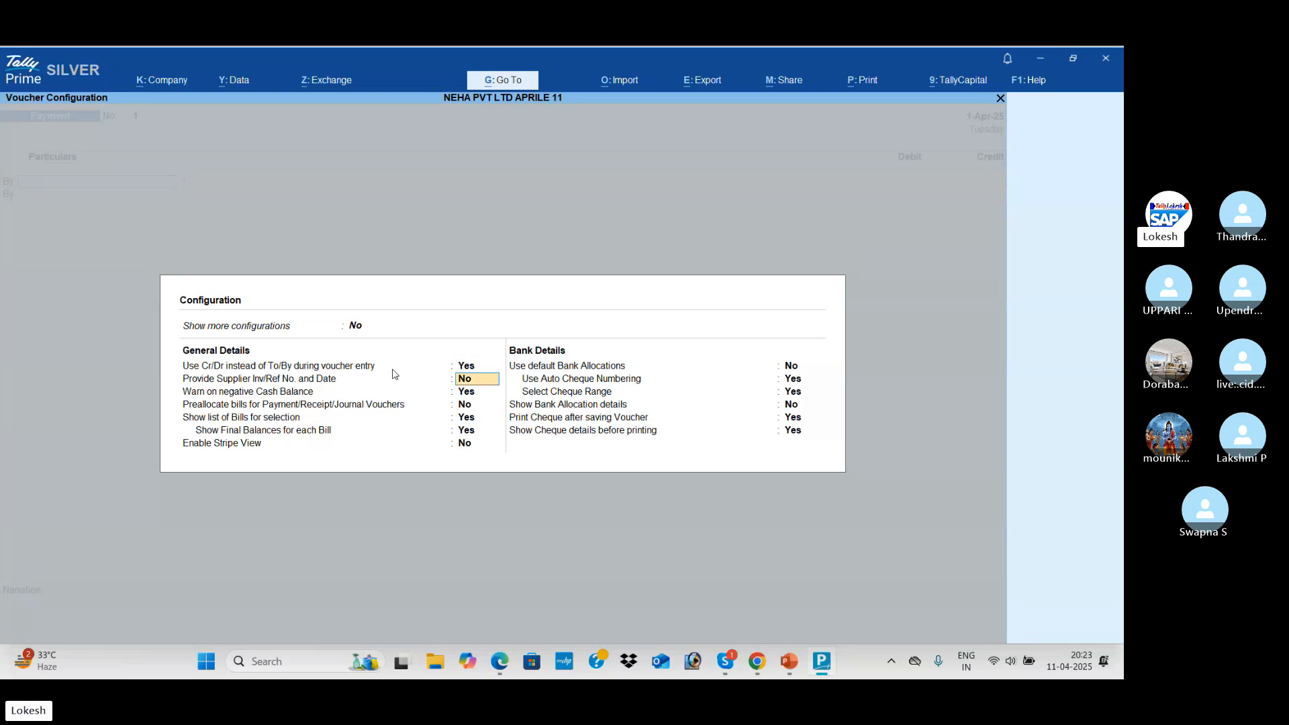
key("Return")
key("Return")
key("Return")
key("Return")
key("Return")
key("Return")
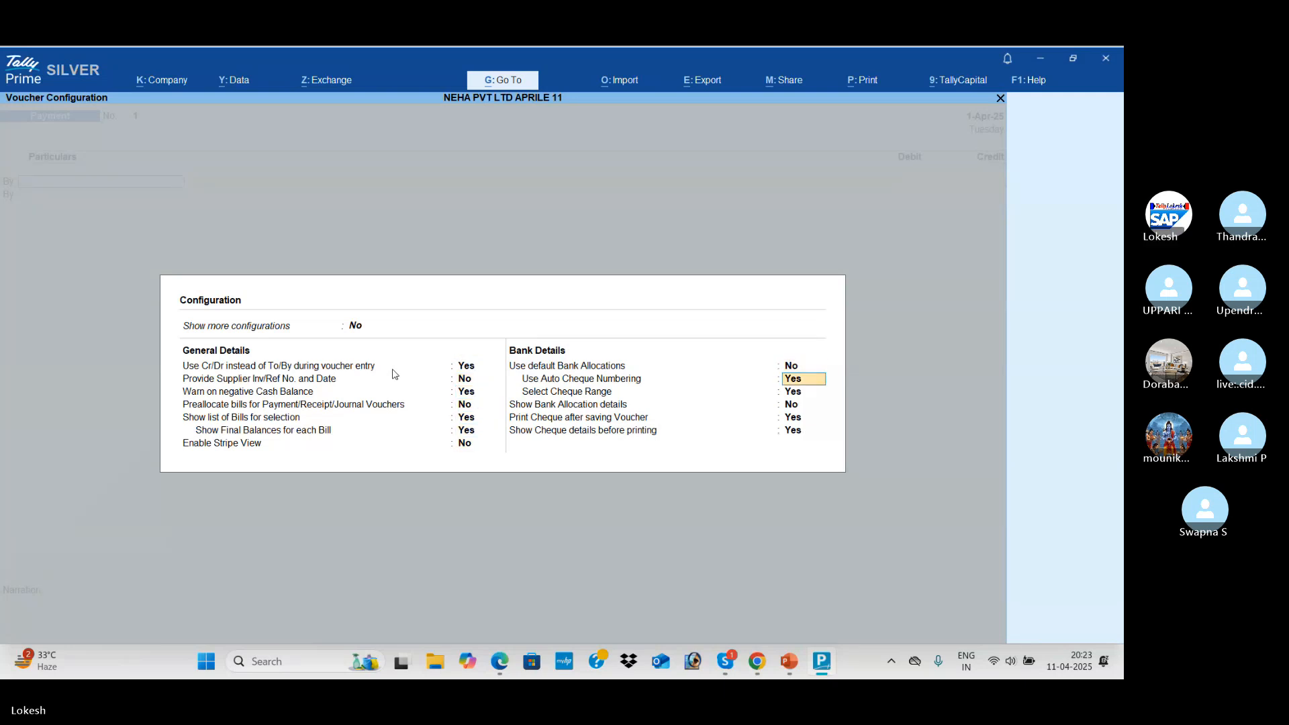
key("Return")
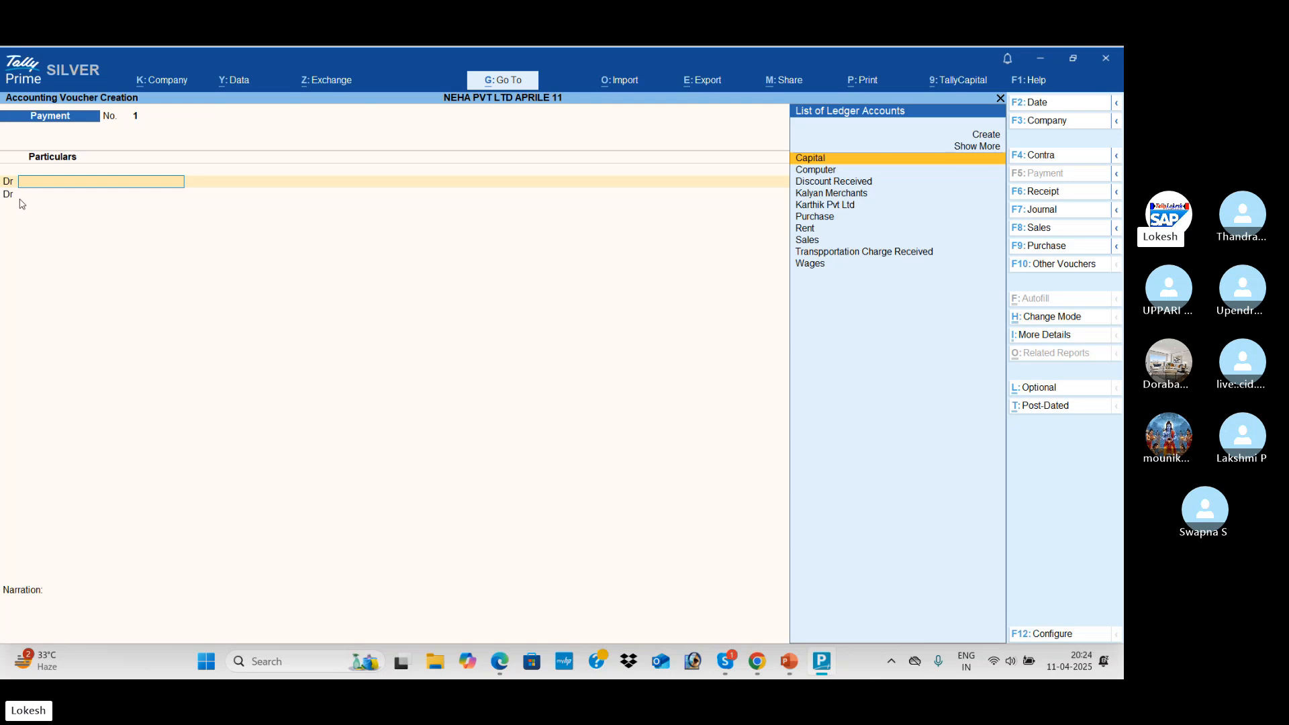
key("ctrl")
key("alt+Tab")
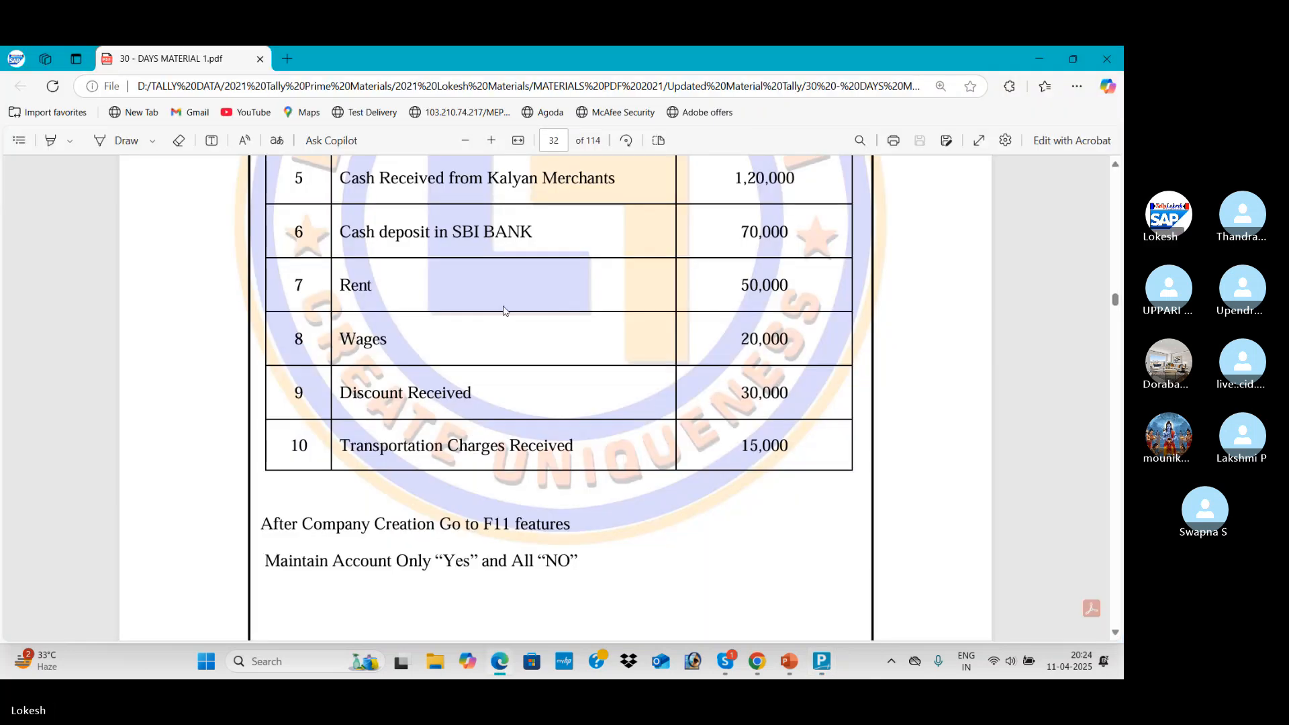
scroll(497, 309, "up", 5)
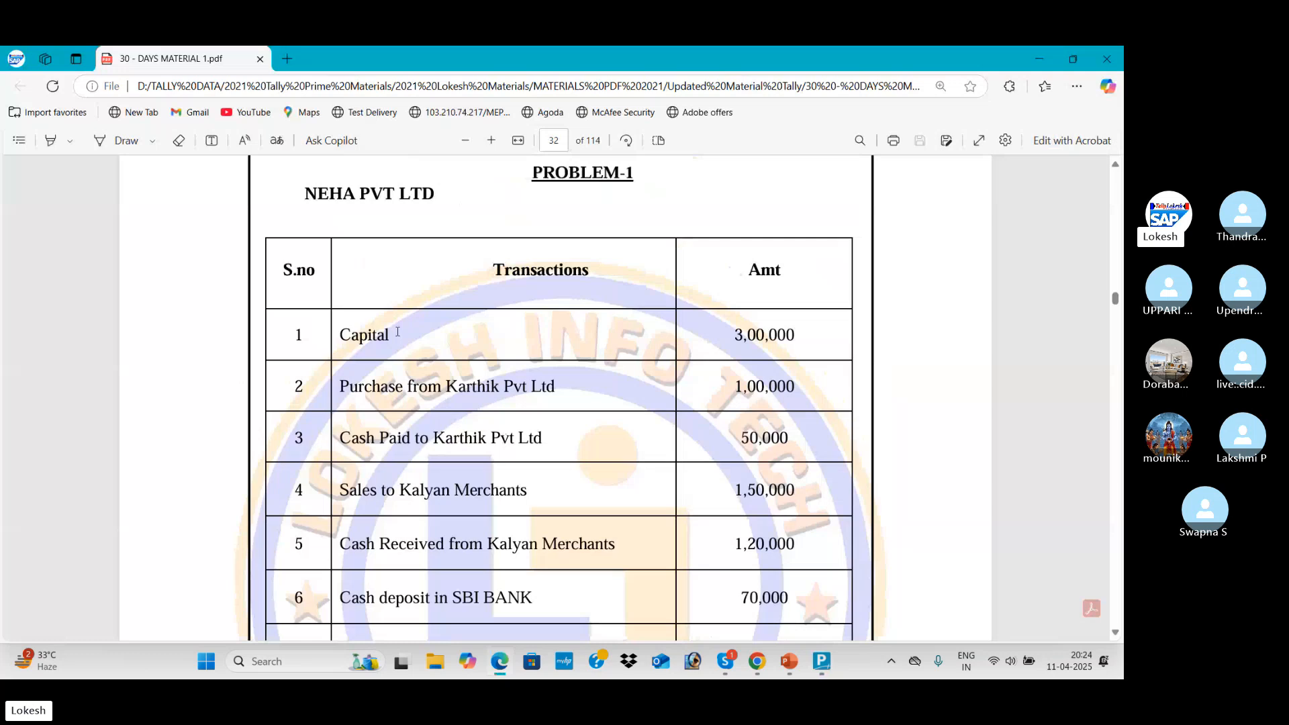
left_click_drag(397, 332, 328, 336)
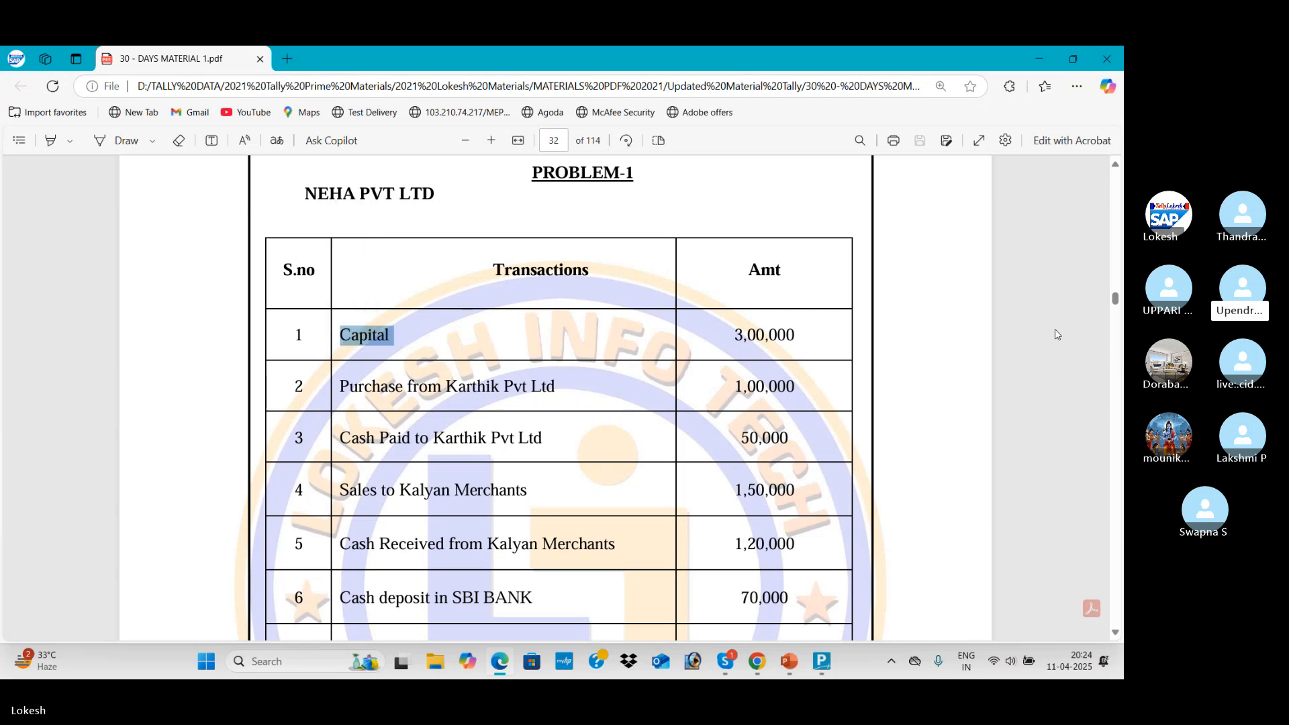
left_click(487, 335)
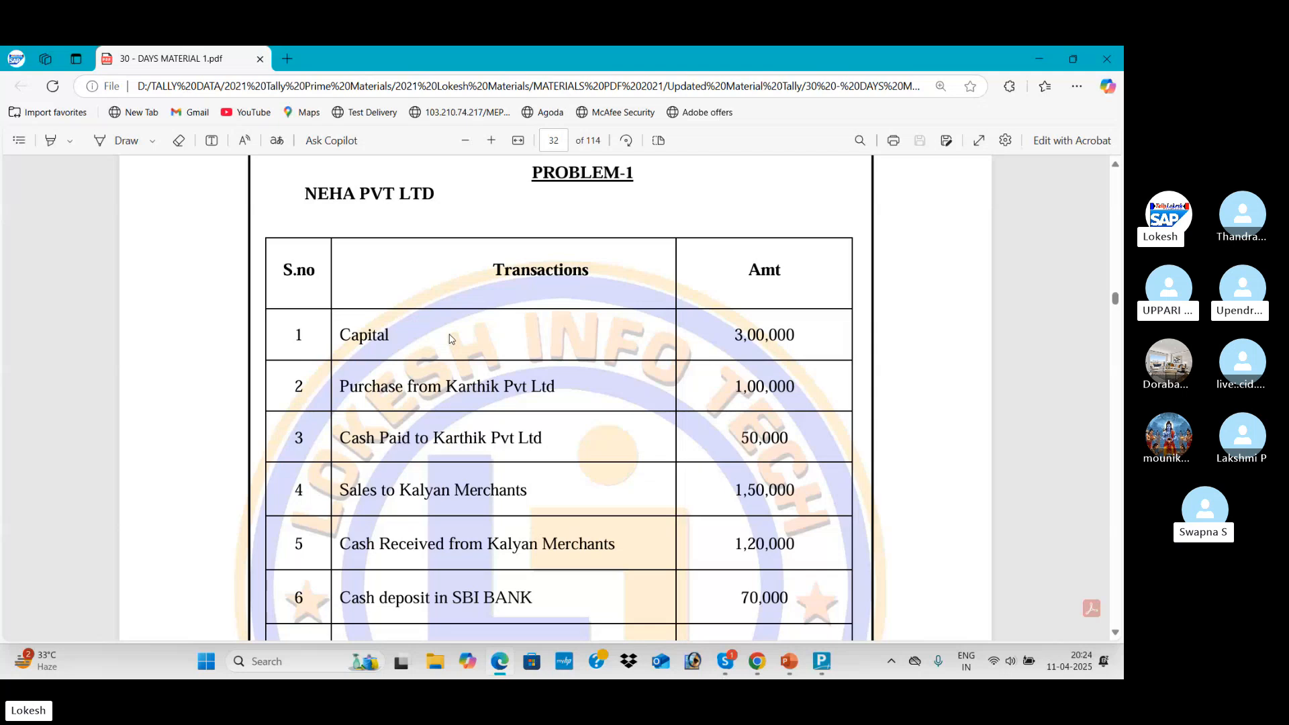
key("alt+Tab")
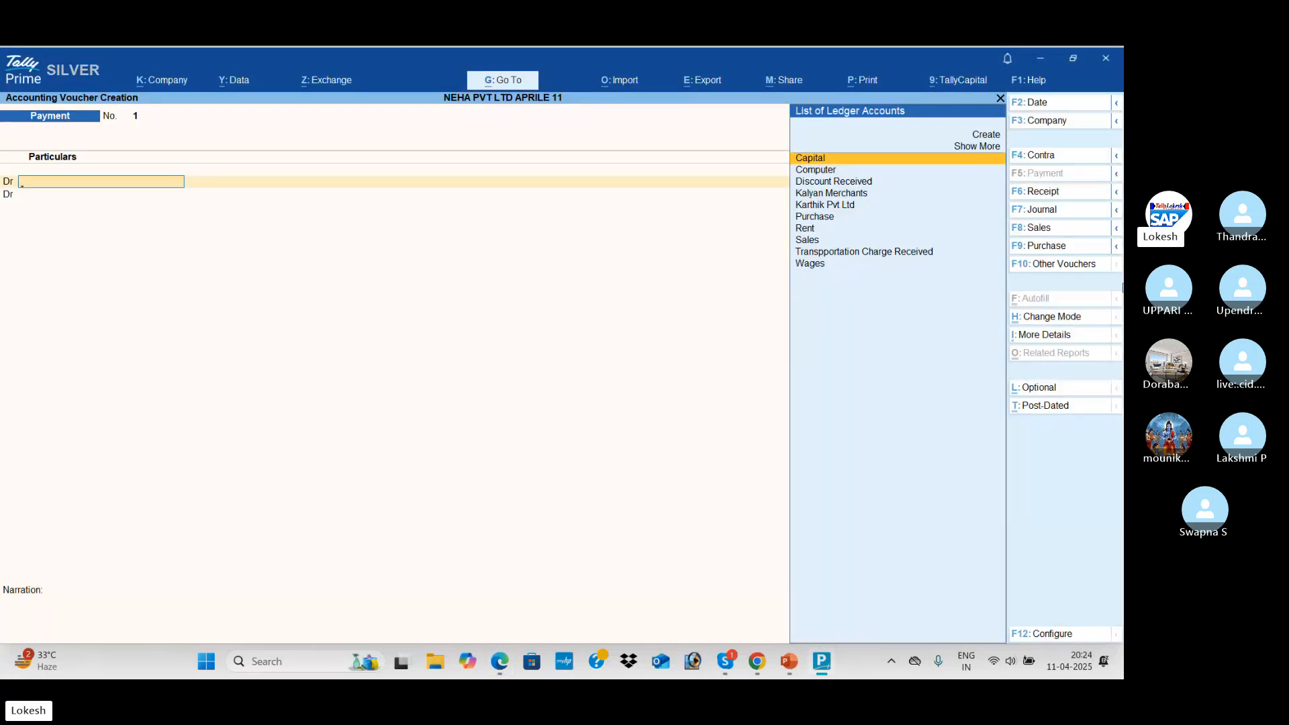
Try the Sales, Purchase and Contra voucher types, settle on Receipt, and glance at the Problem-1 PDF
key("F6")
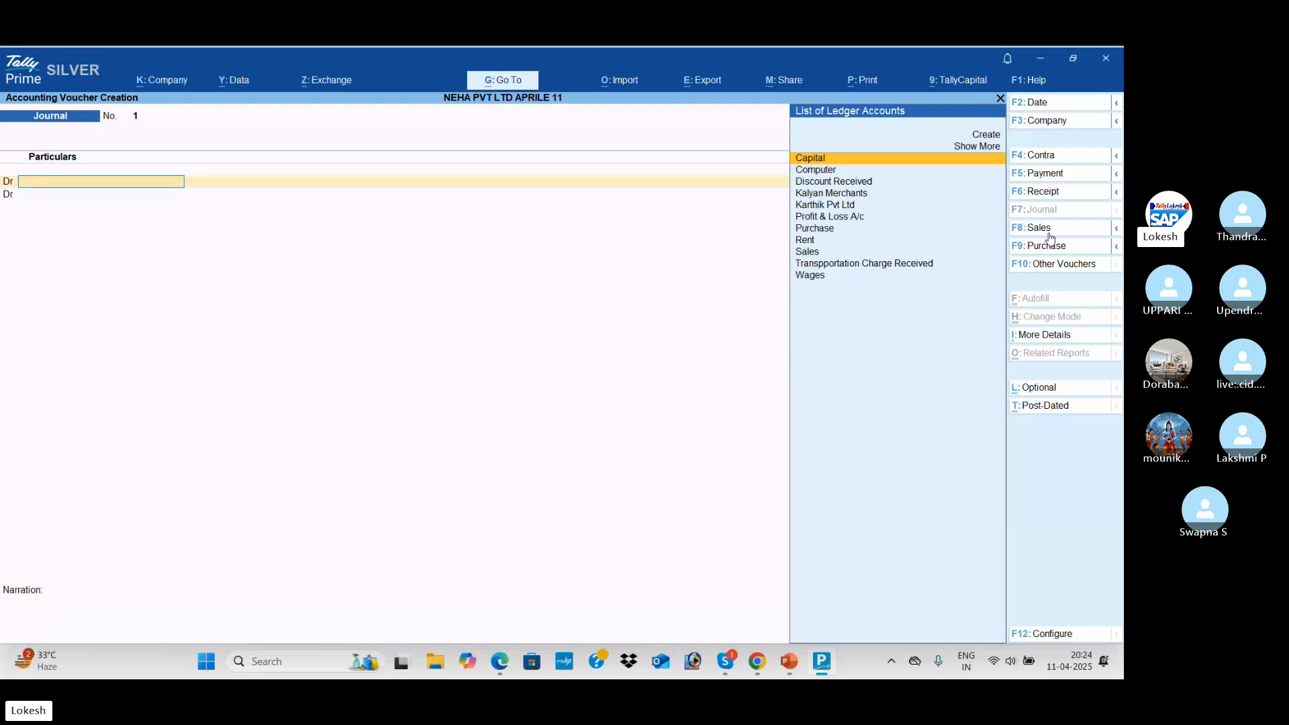
left_click(1047, 229)
left_click(1051, 248)
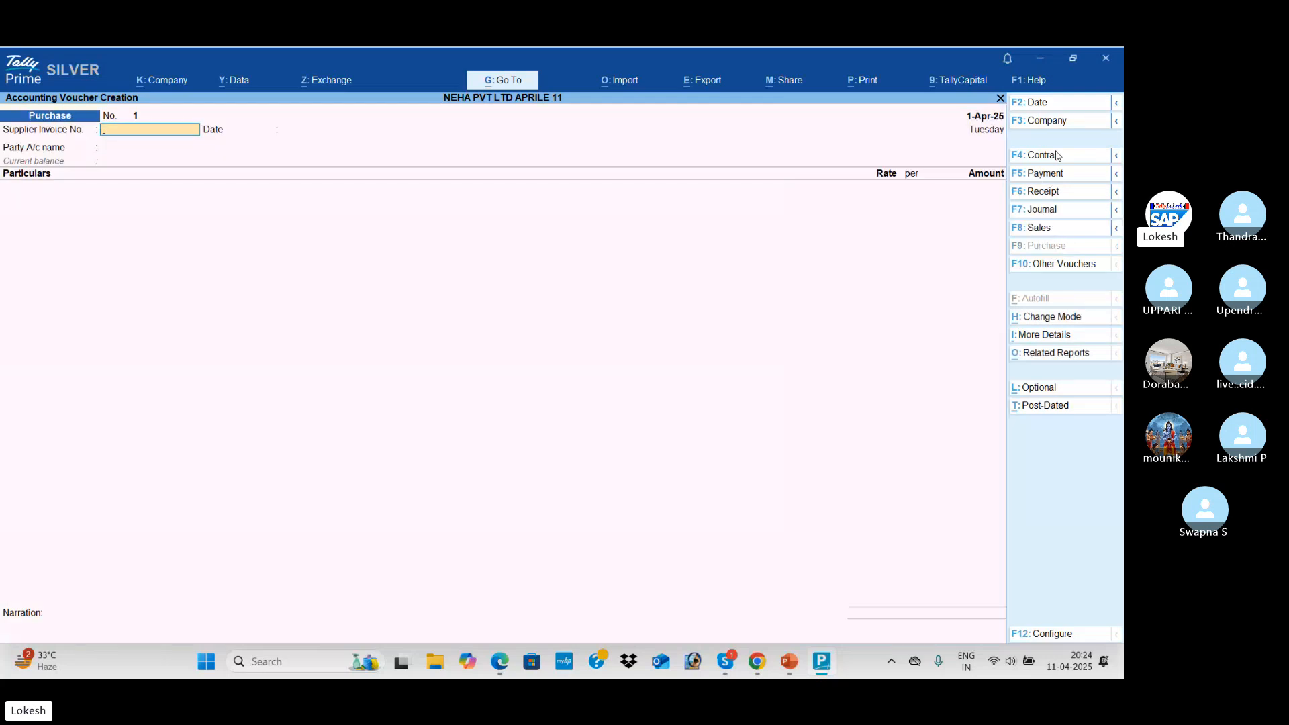
left_click(1057, 156)
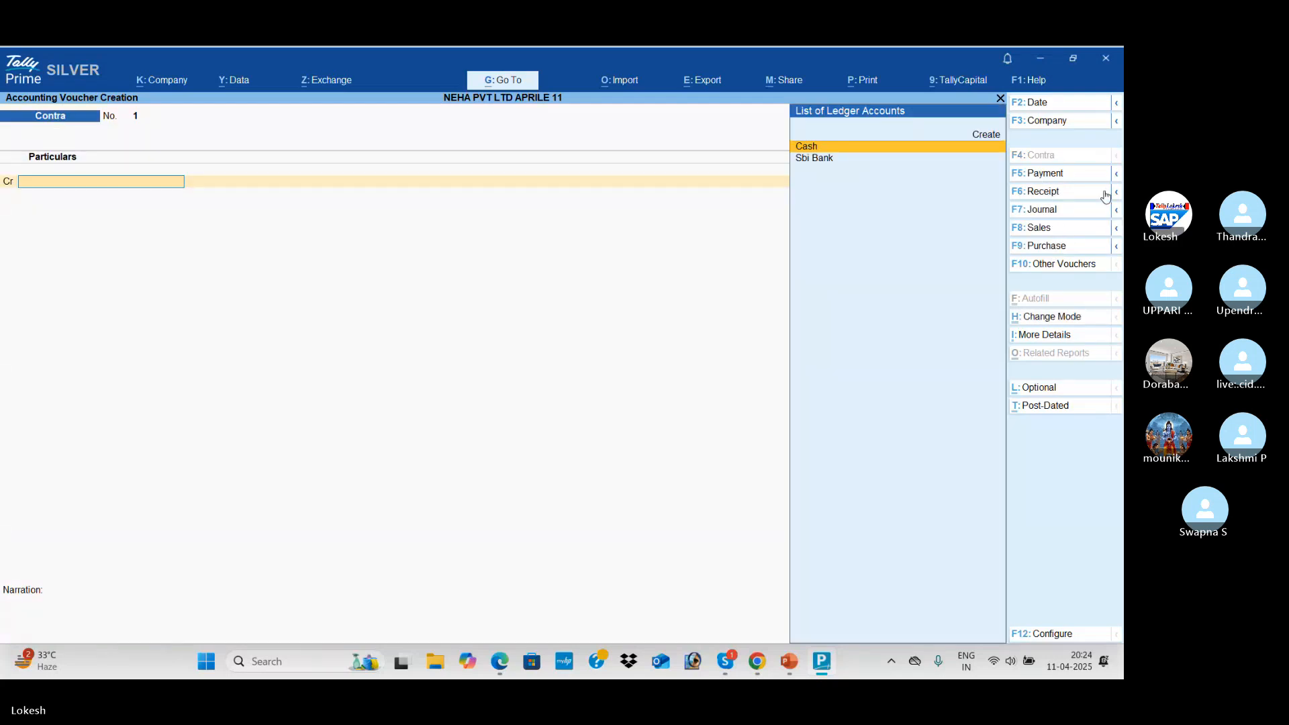
left_click(1061, 200)
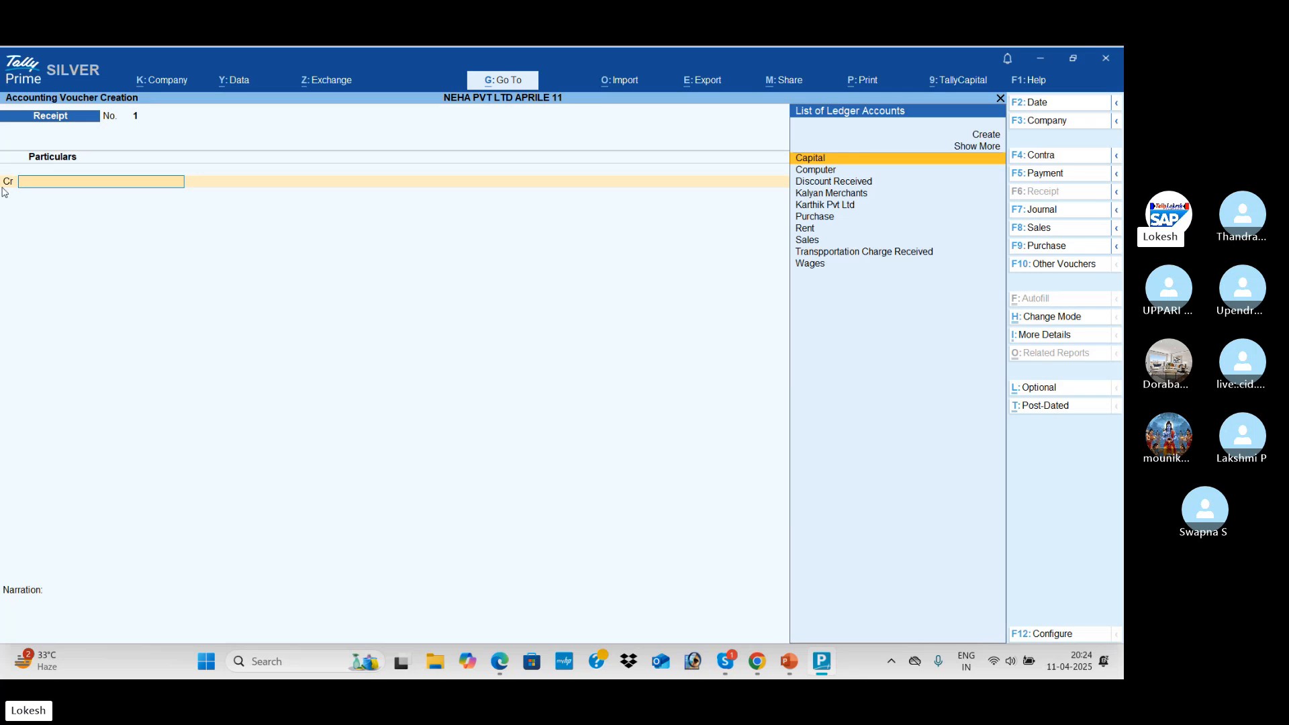
key("alt+Tab")
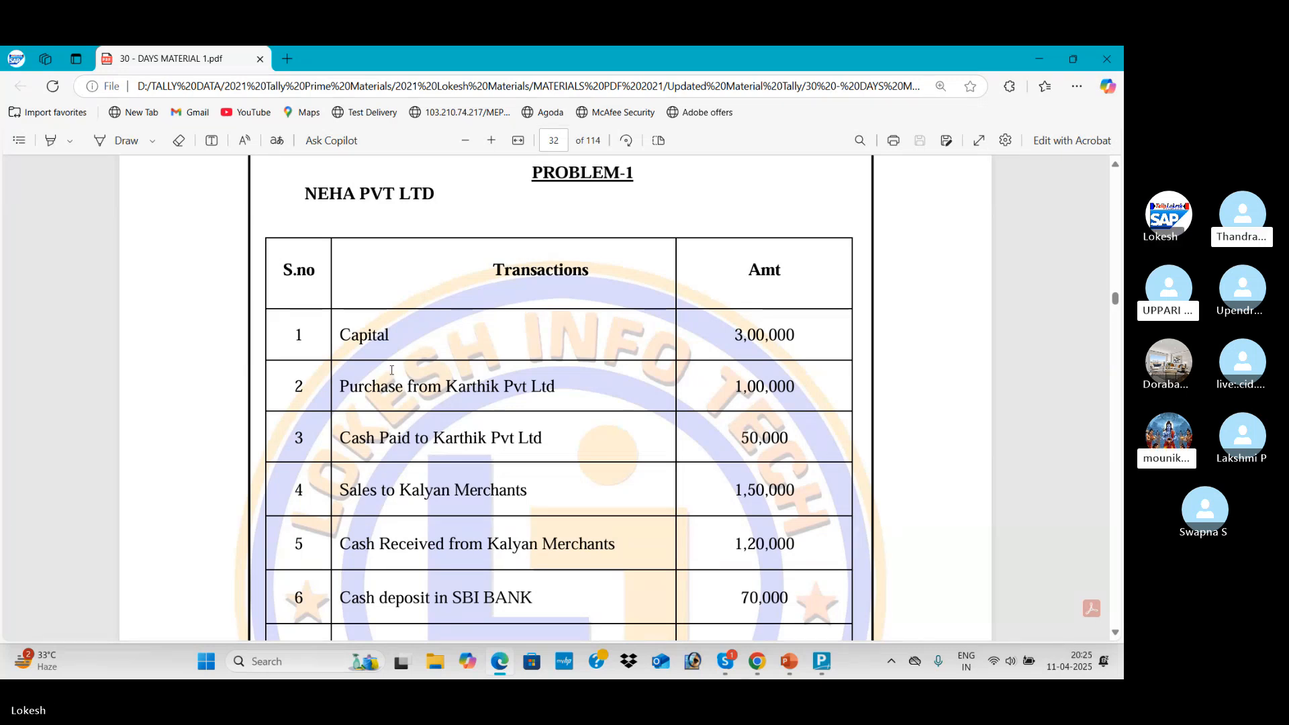
key("alt+Tab")
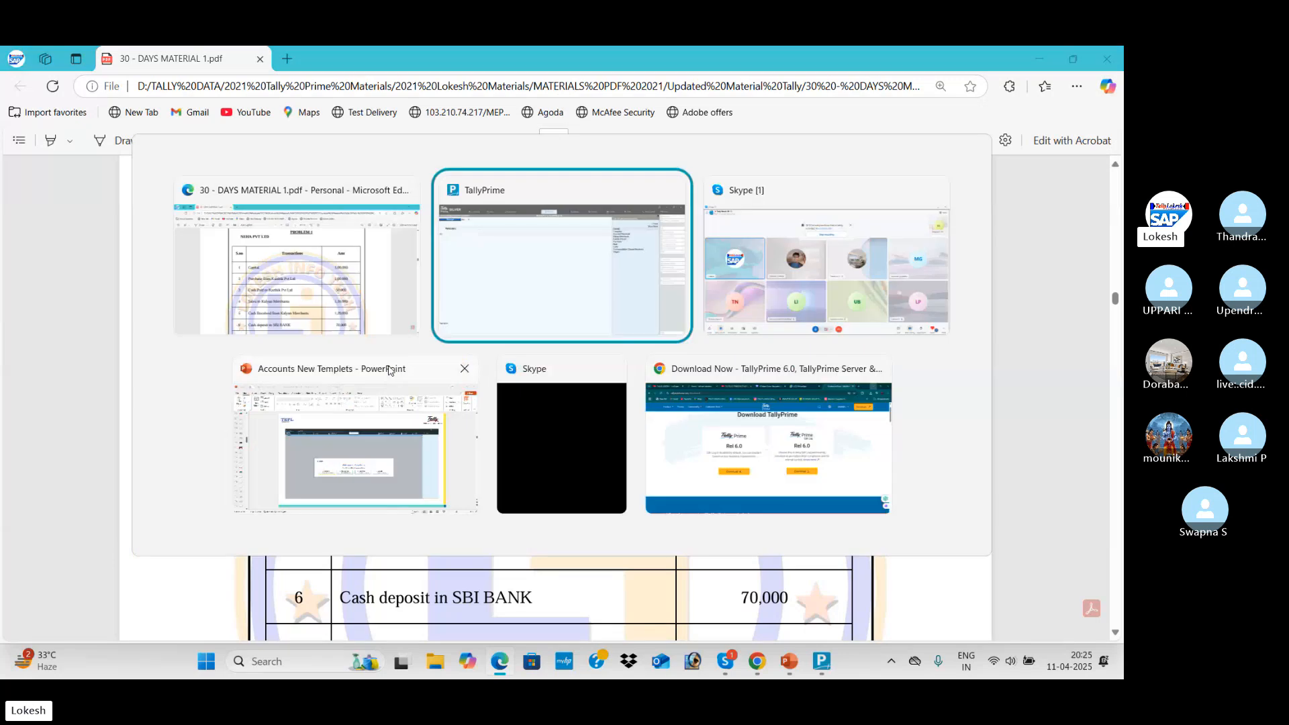
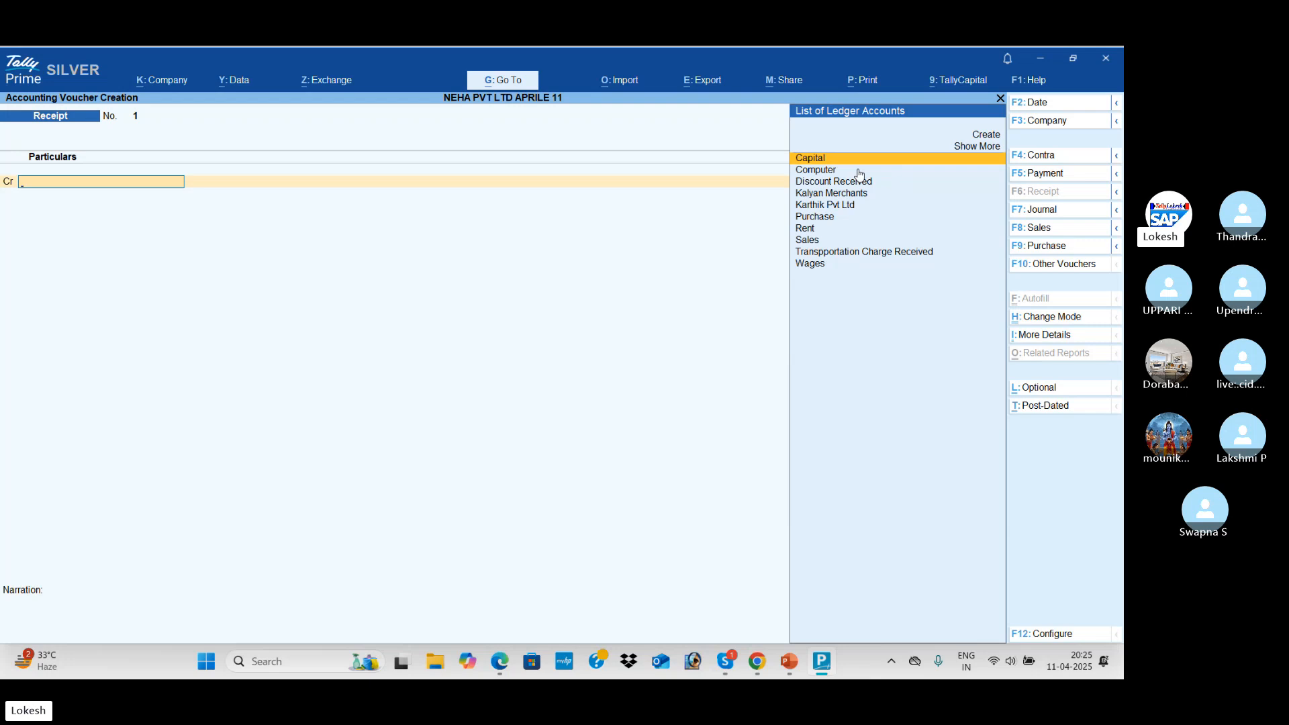
Record Receipt voucher 1, crediting Capital and debiting Cash for 3,00,000, with no narration
key("Return")
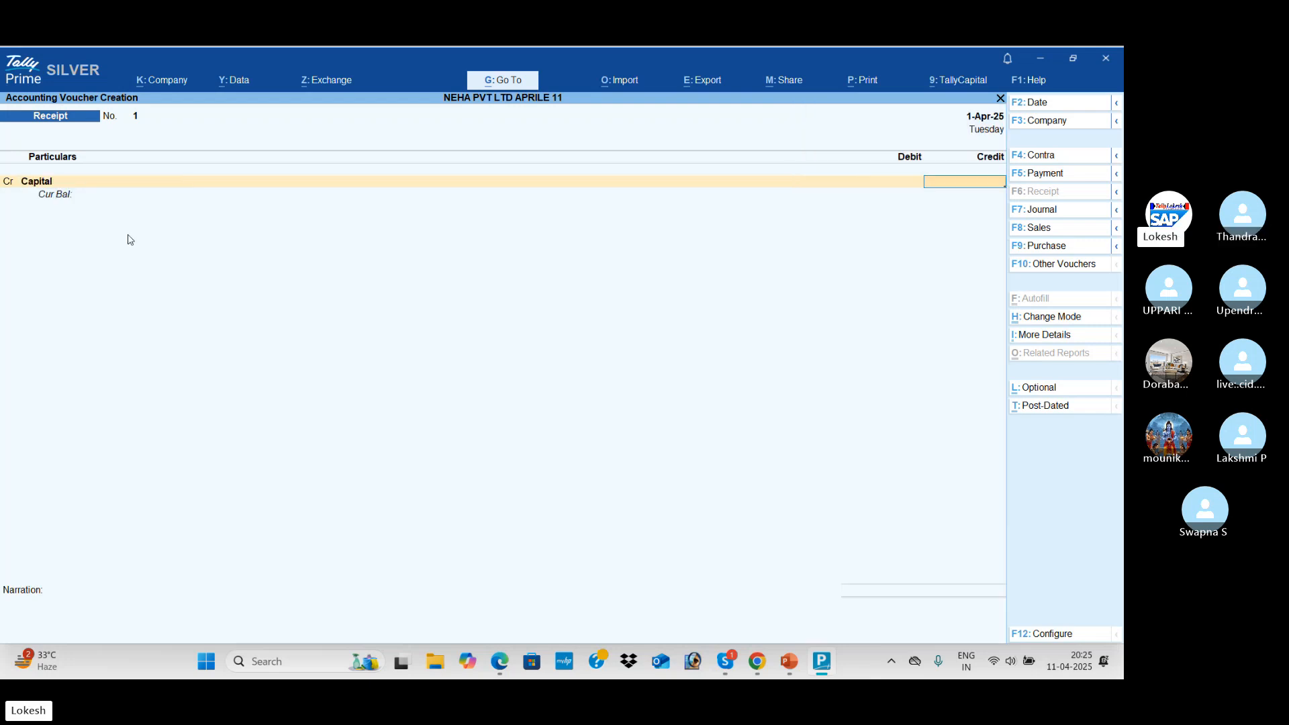
key("alt+Tab")
key("alt+Tab")
type("300")
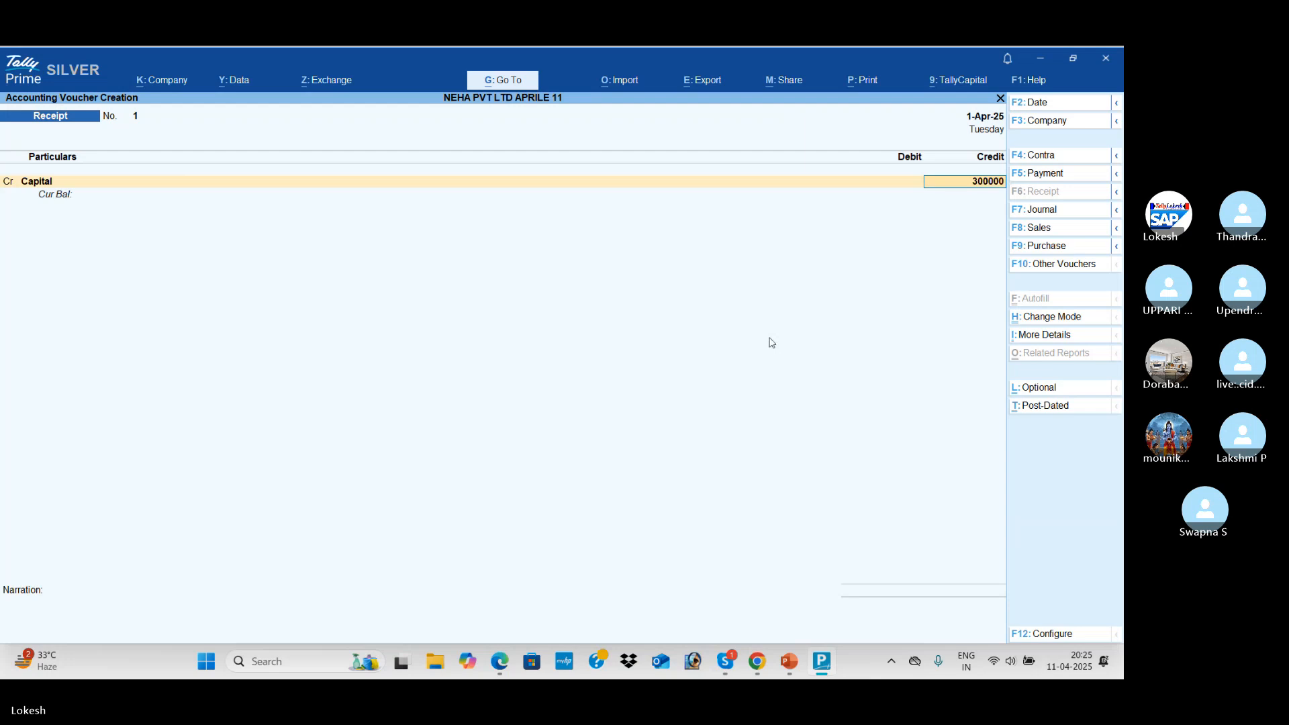
key("Return")
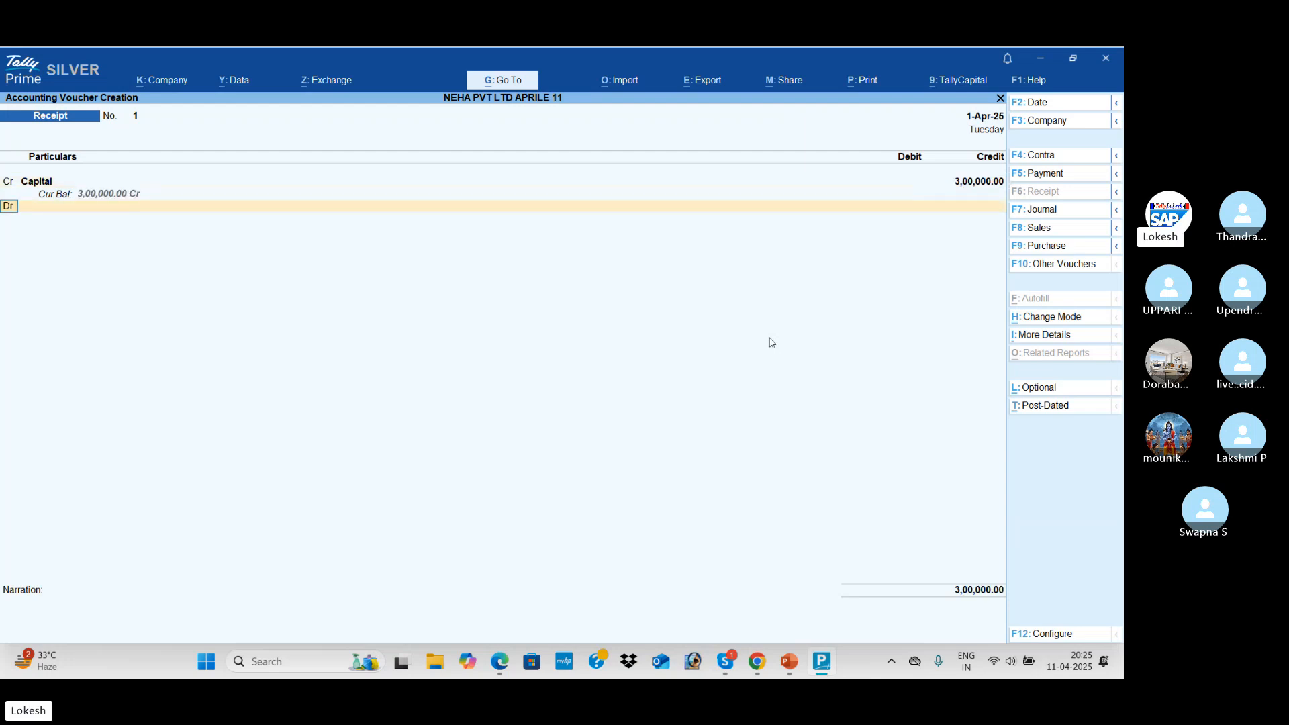
key("Return")
key("Down")
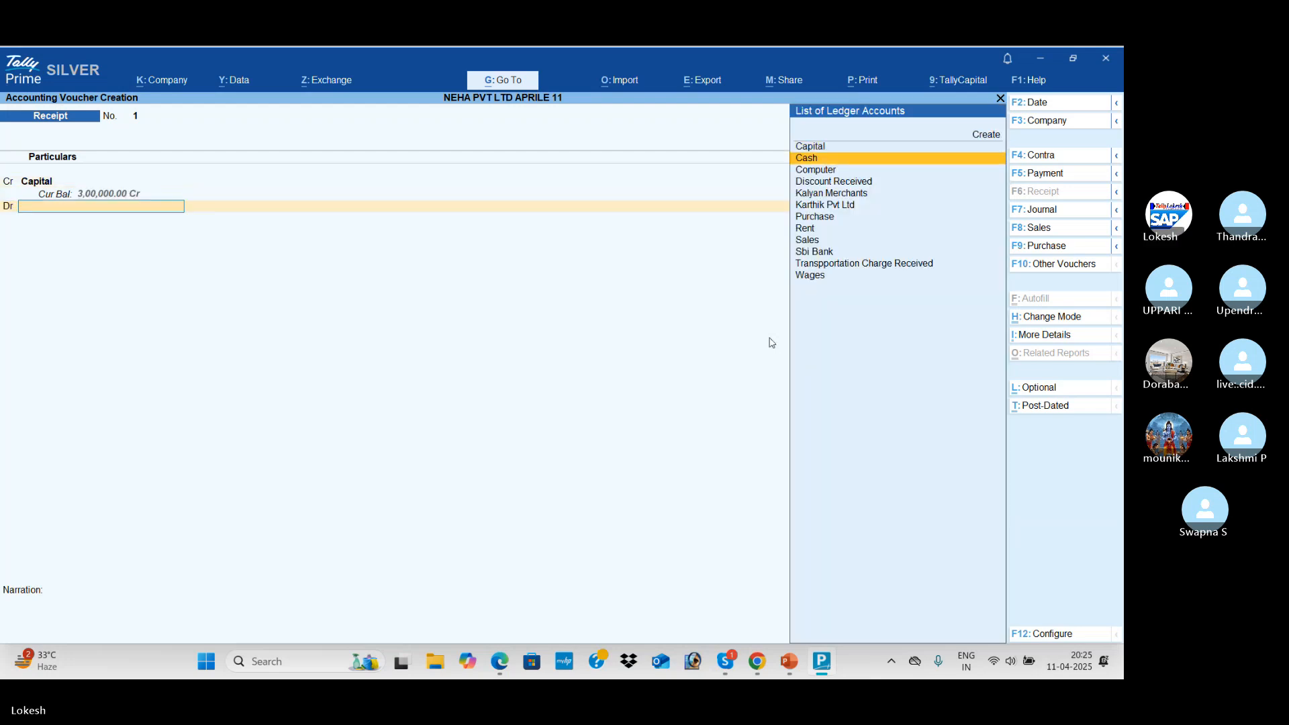
key("Return")
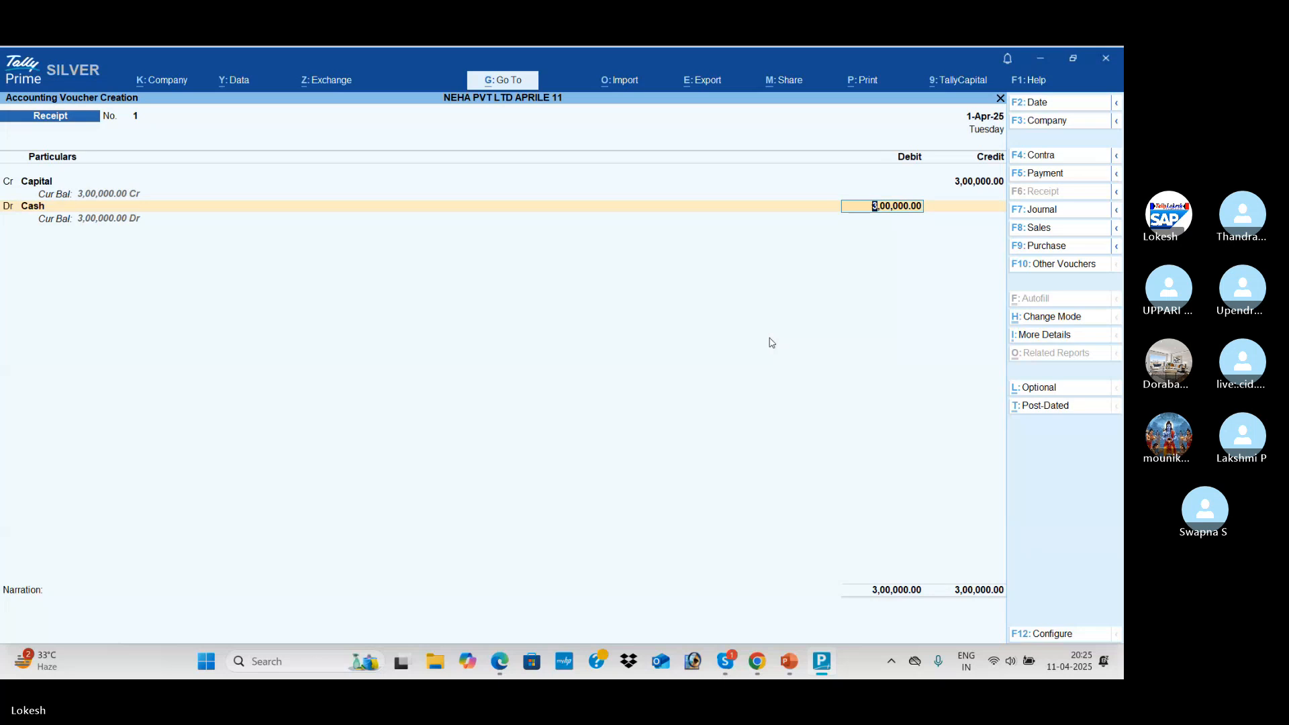
key("Return")
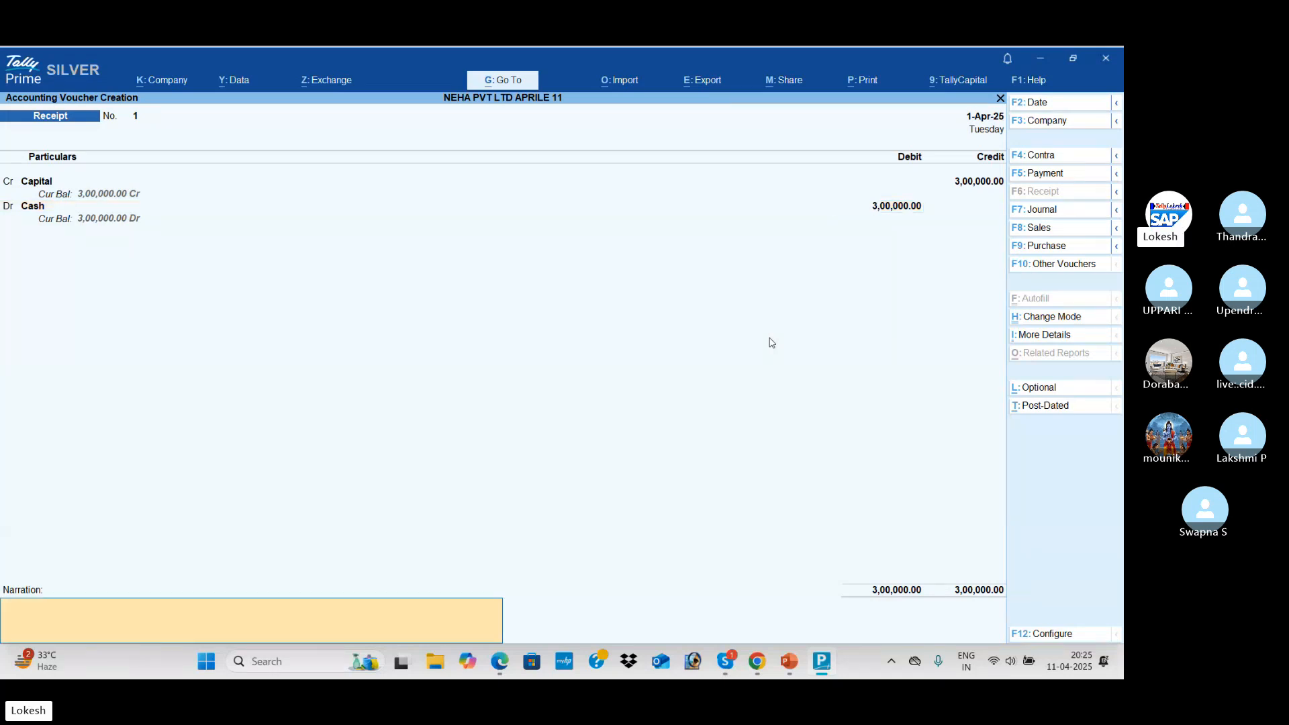
key("Return")
key("Return")
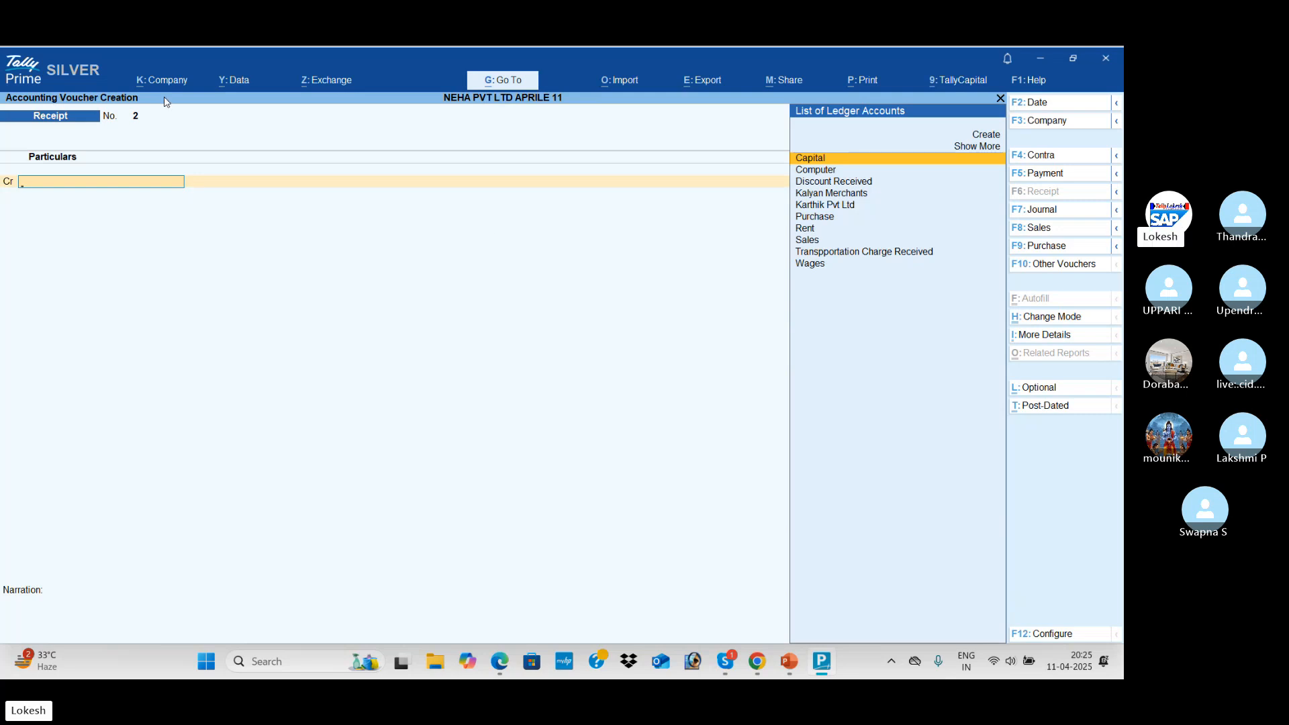
Find the Purchase from Karthik Pvt Ltd for 1,00,000 row in the transactions PDF
key("alt+Tab")
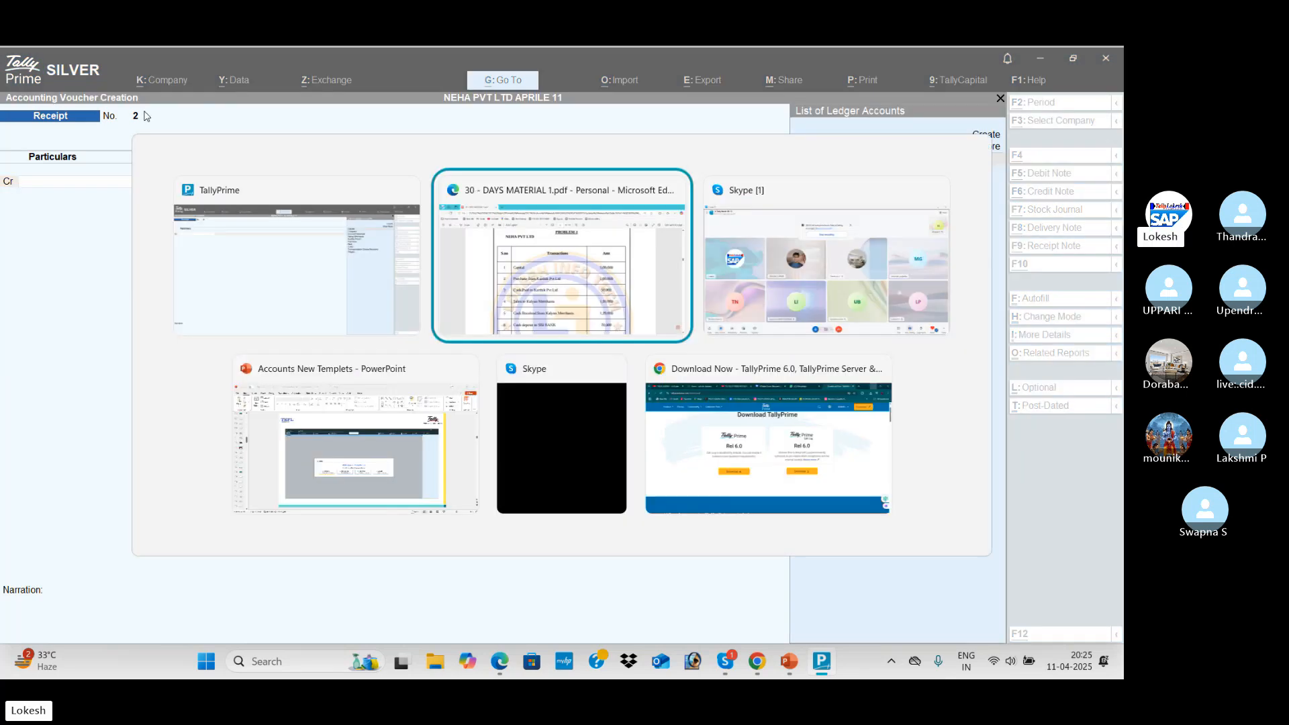
scroll(461, 277, "down", 2)
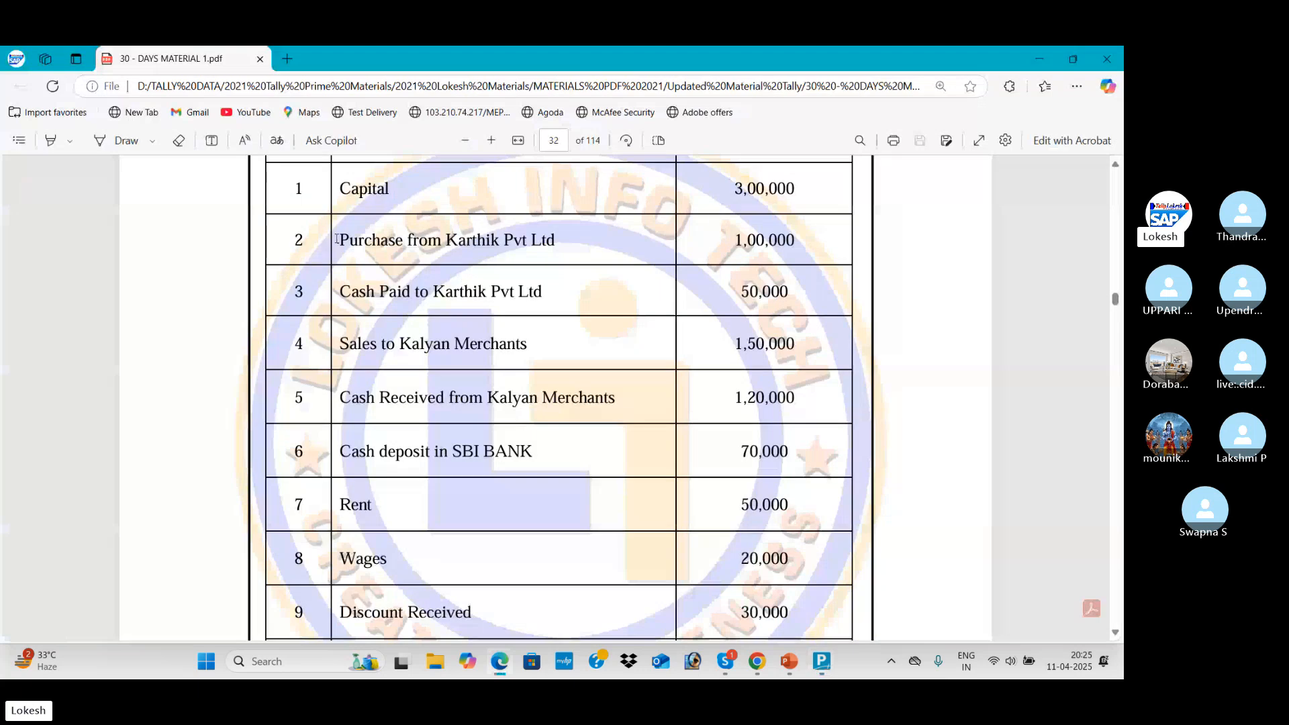
left_click_drag(338, 241, 574, 239)
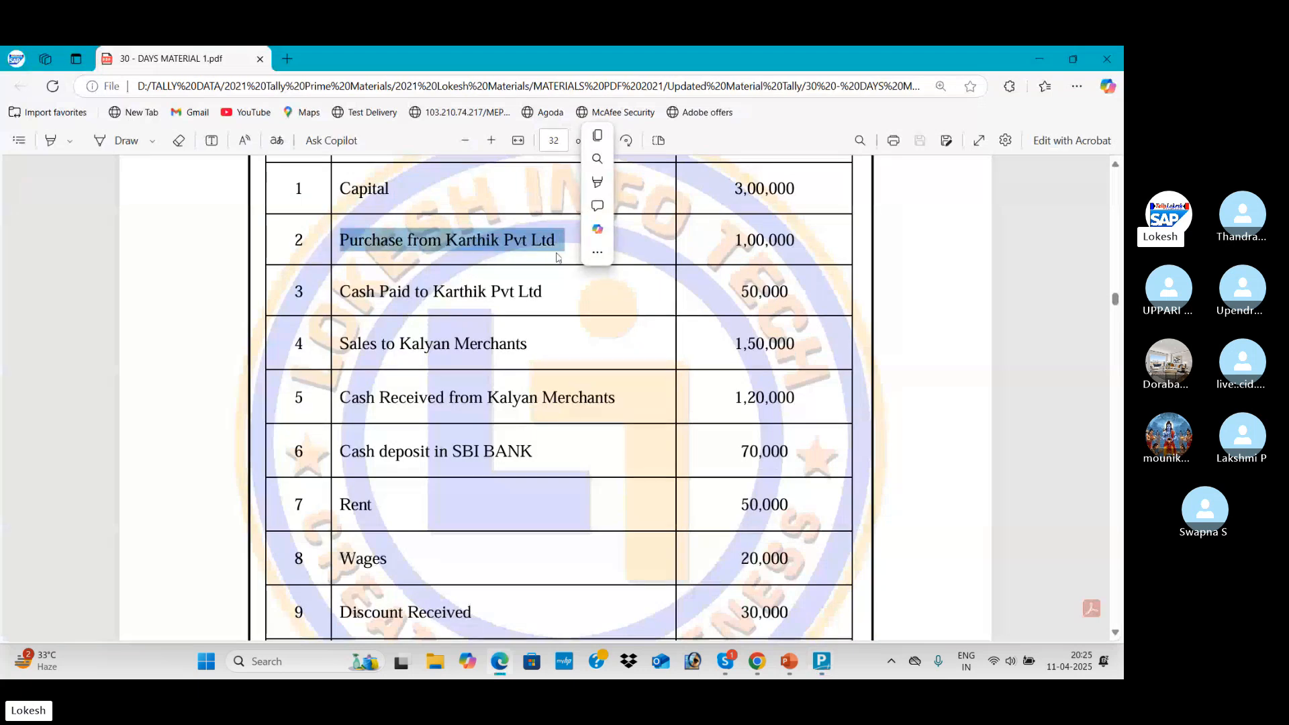
key("alt+Tab")
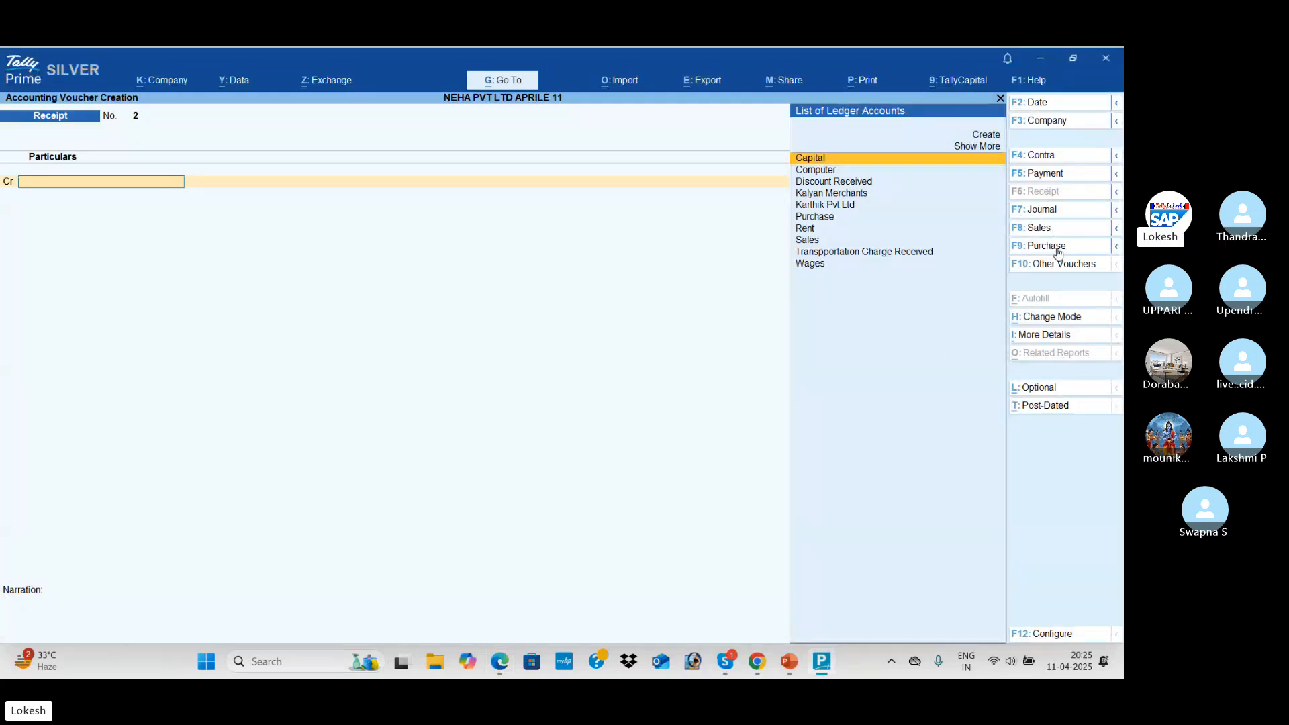
Start a Purchase voucher in As Voucher mode, skipping the supplier invoice number and date
left_click(1059, 247)
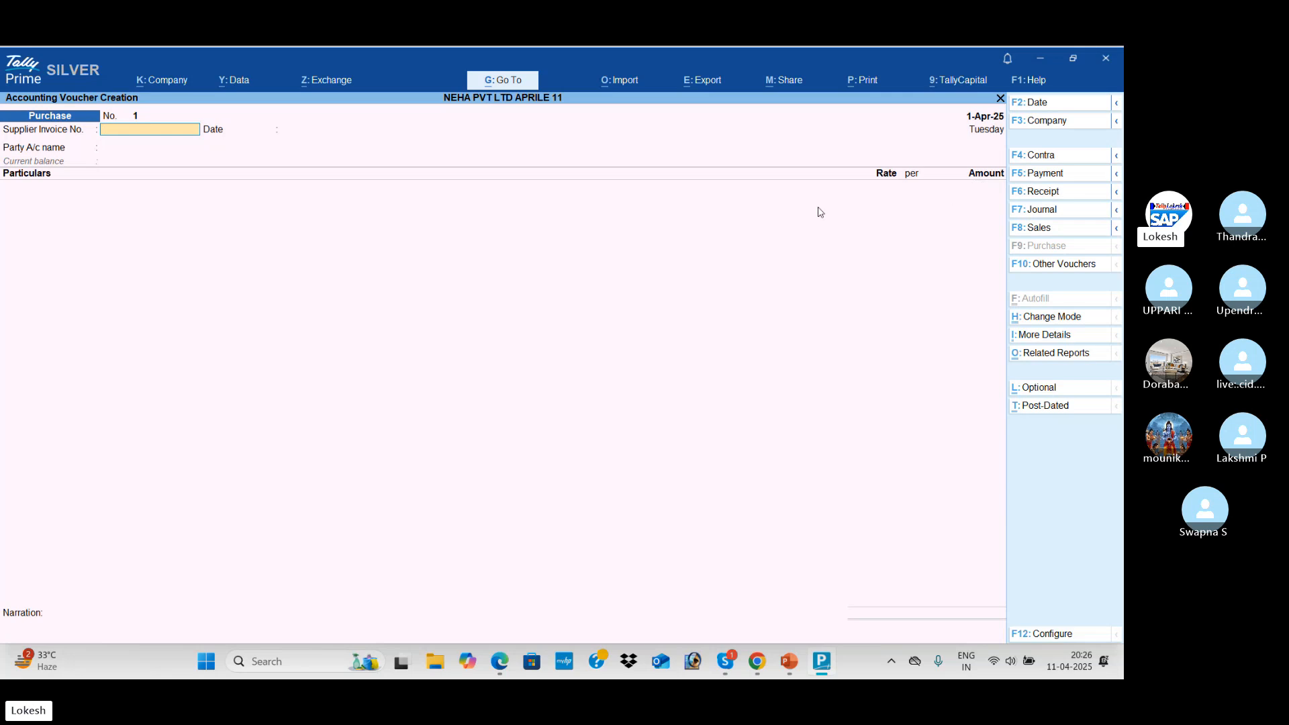
left_click(1066, 320)
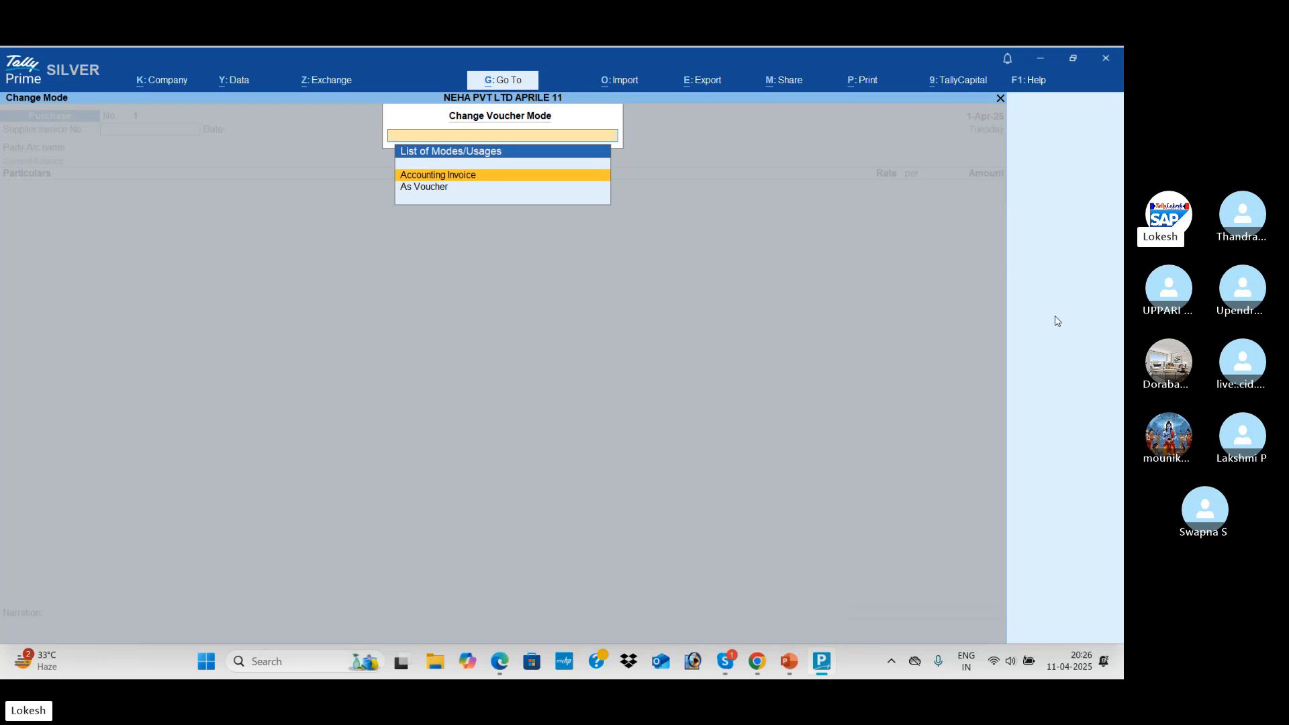
key("Down")
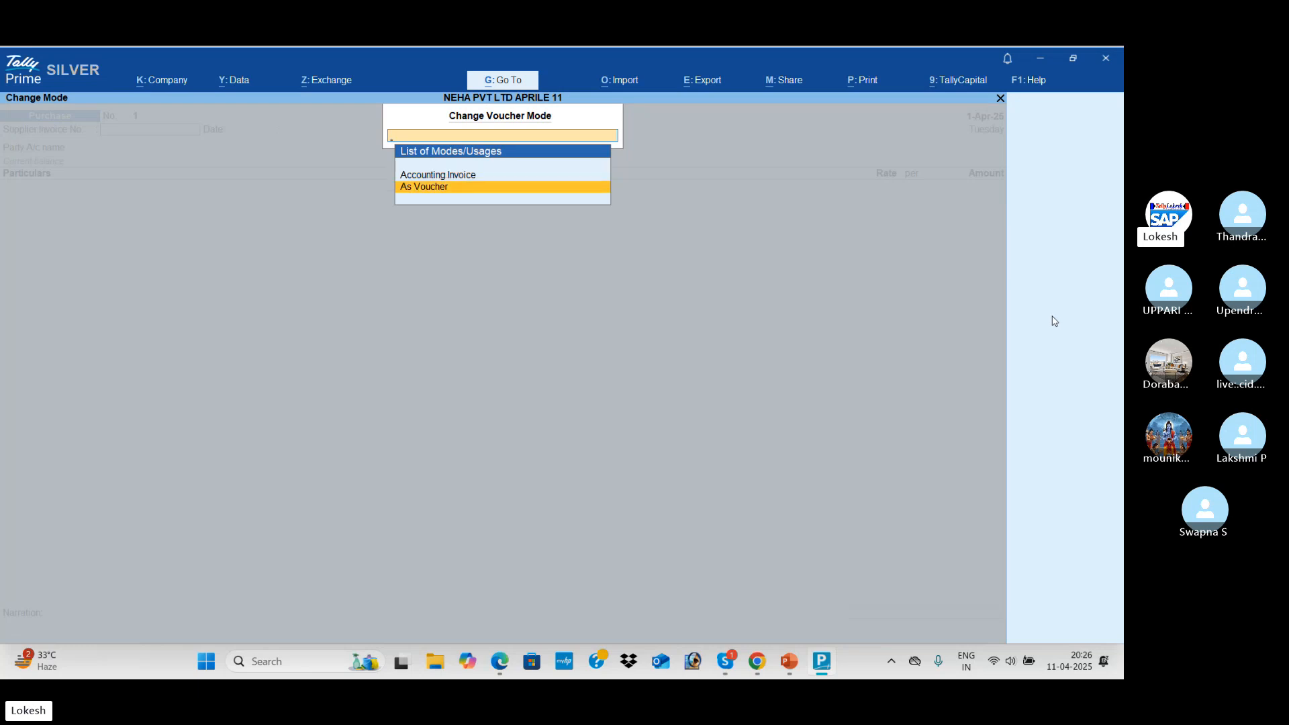
key("Return")
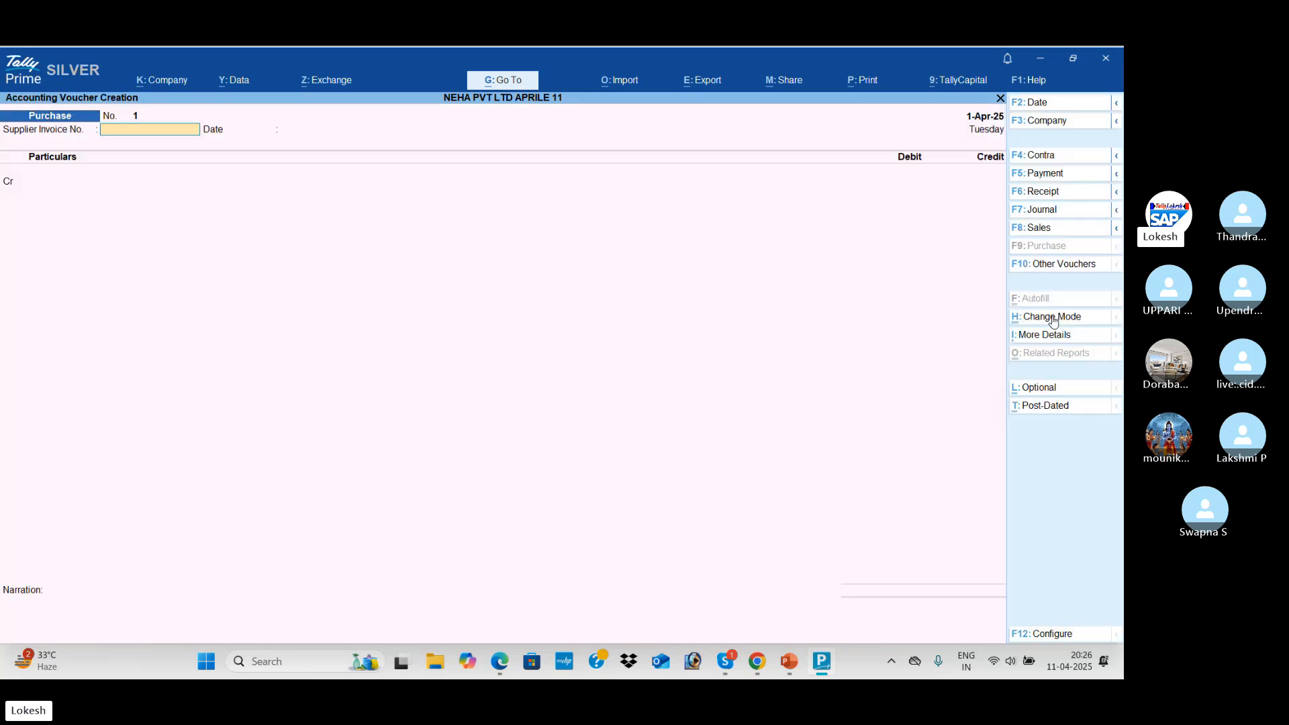
key("Return")
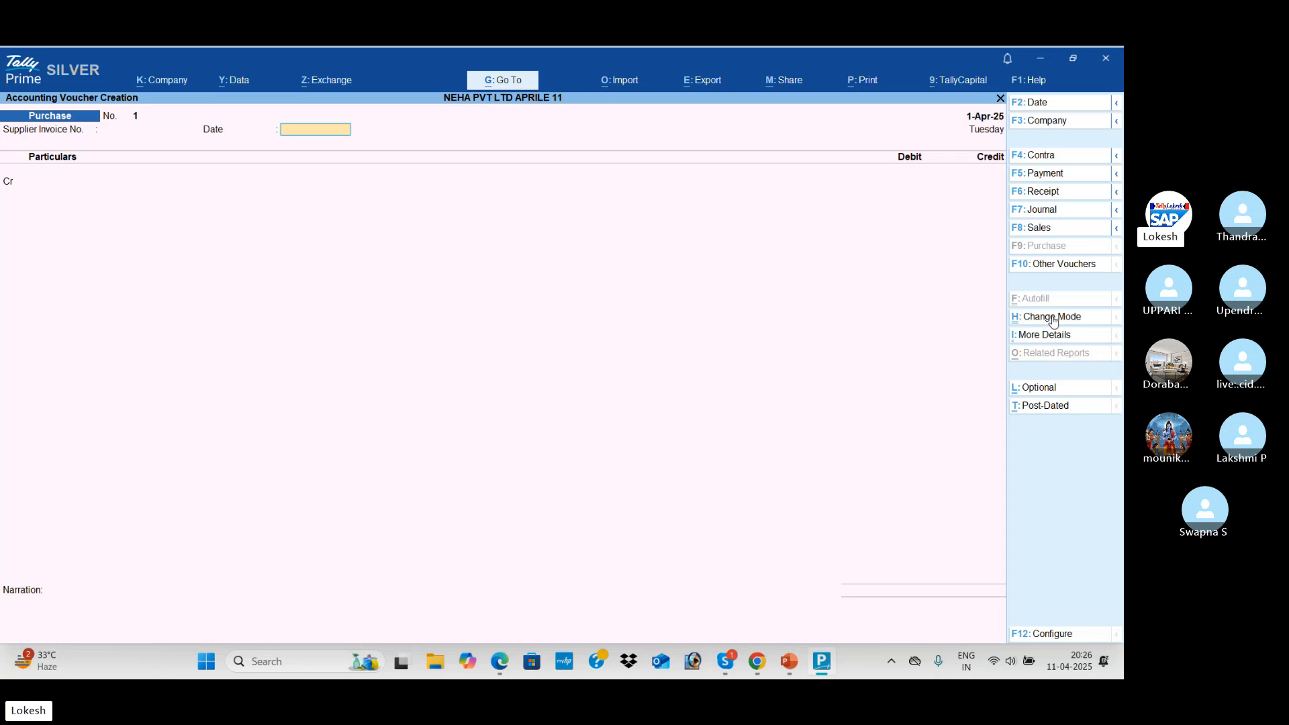
key("Return")
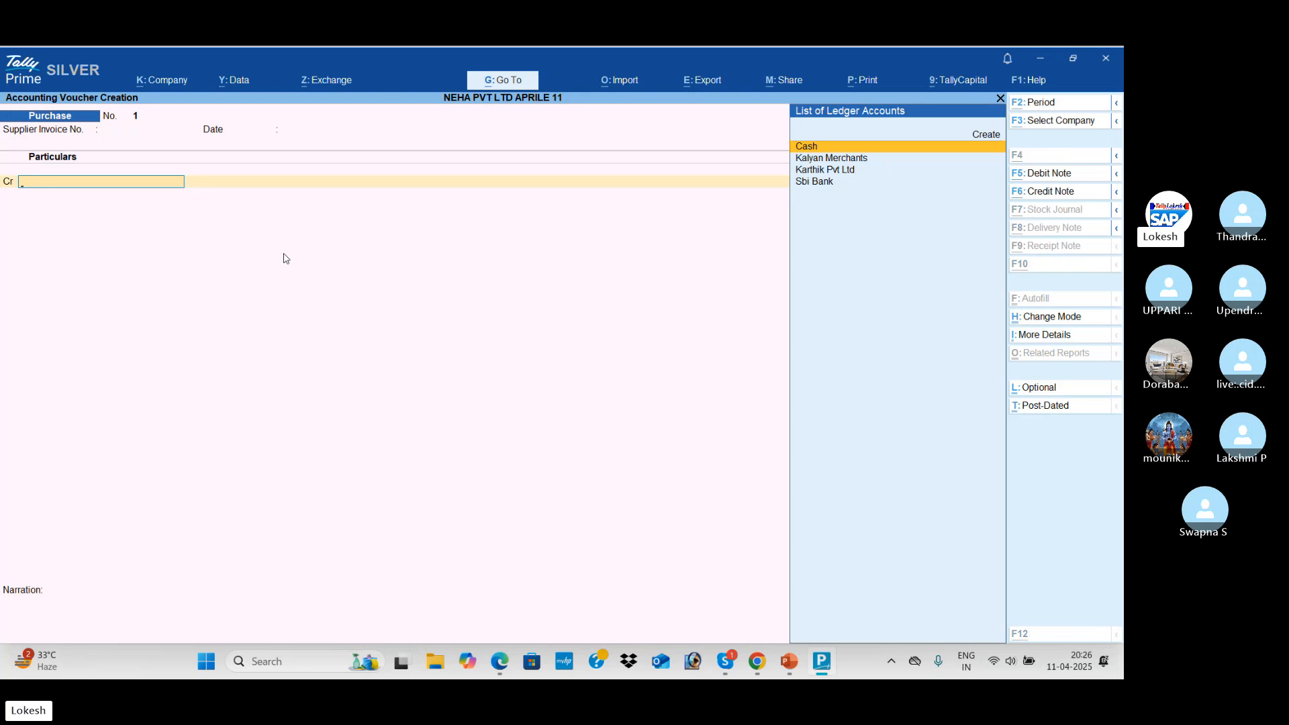
key("alt+Tab")
Re-highlight the Purchase from Karthik Pvt Ltd line in the PDF, then return to the voucher
scroll(499, 332, "up", 2)
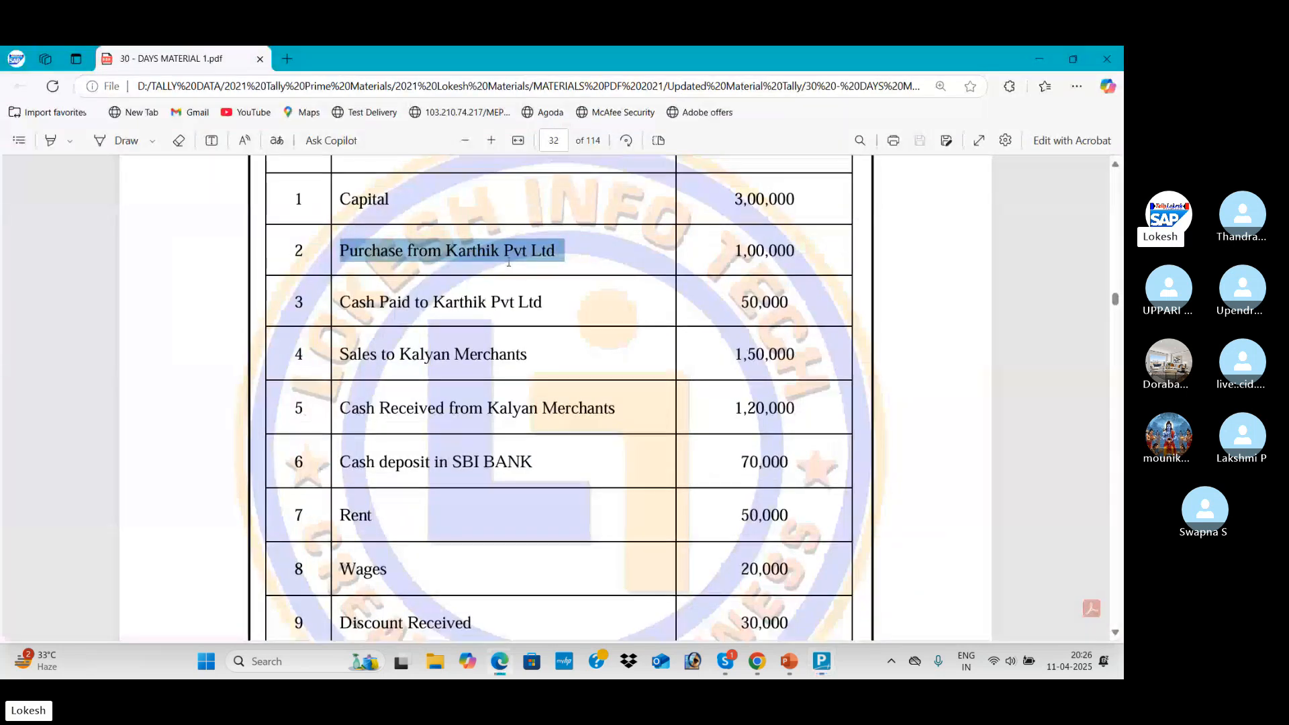
left_click(347, 311)
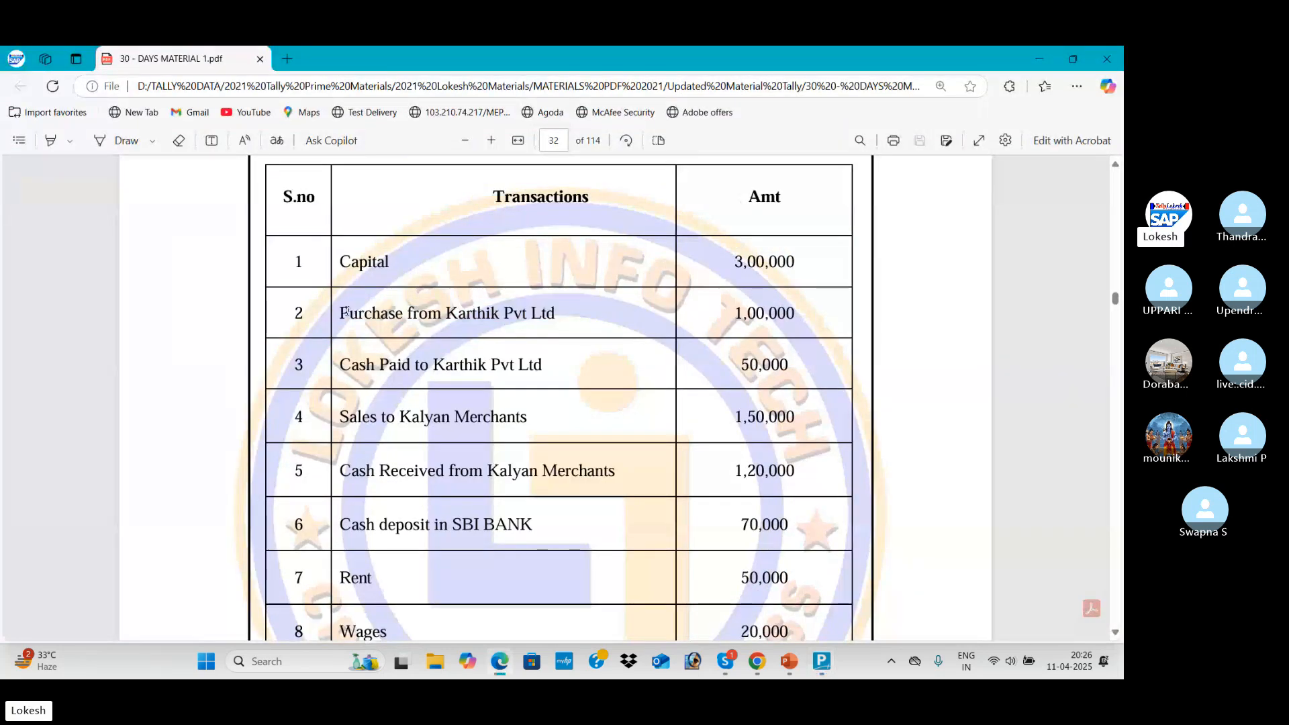
left_click_drag(345, 310, 569, 318)
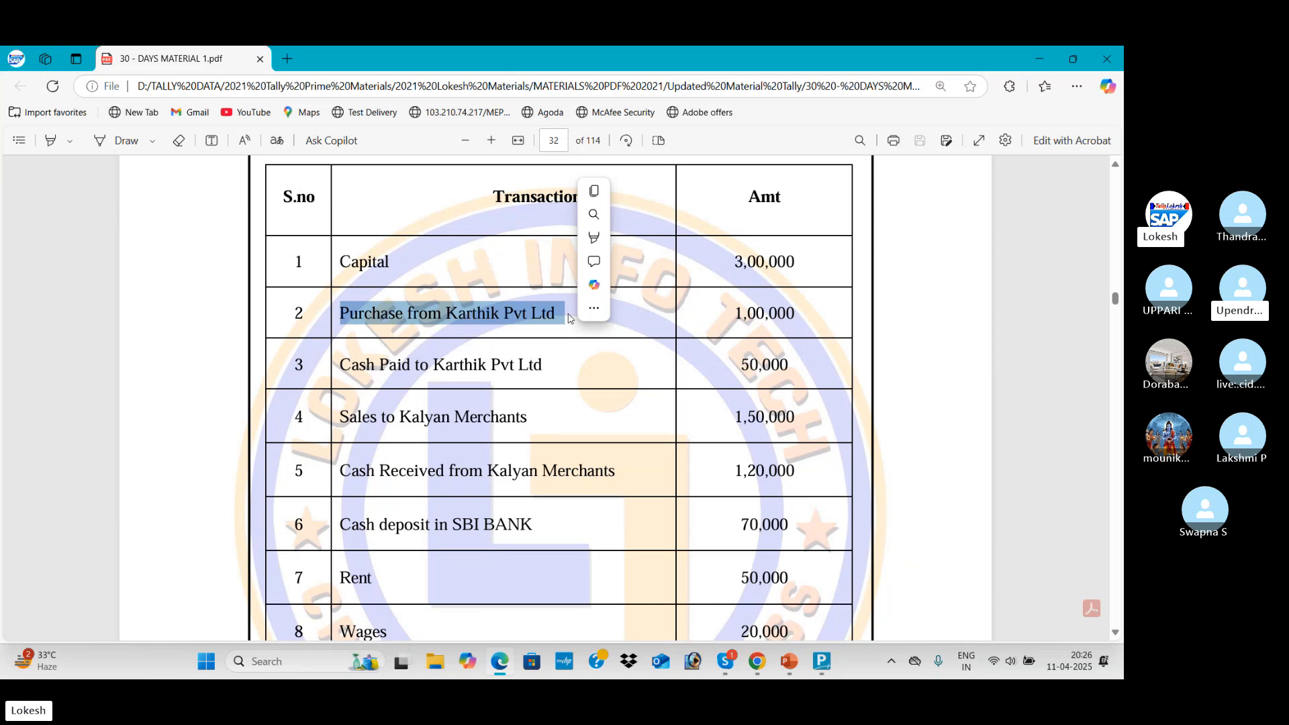
left_click(534, 321)
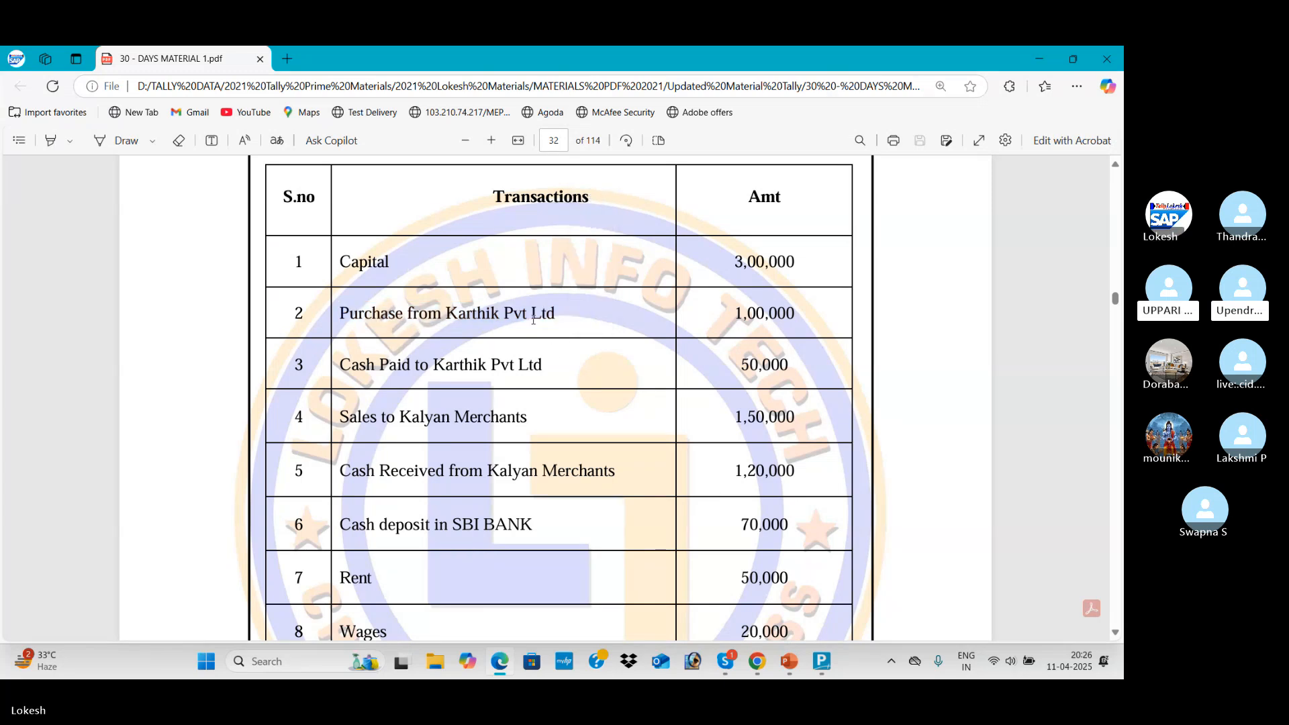
key("alt+Tab")
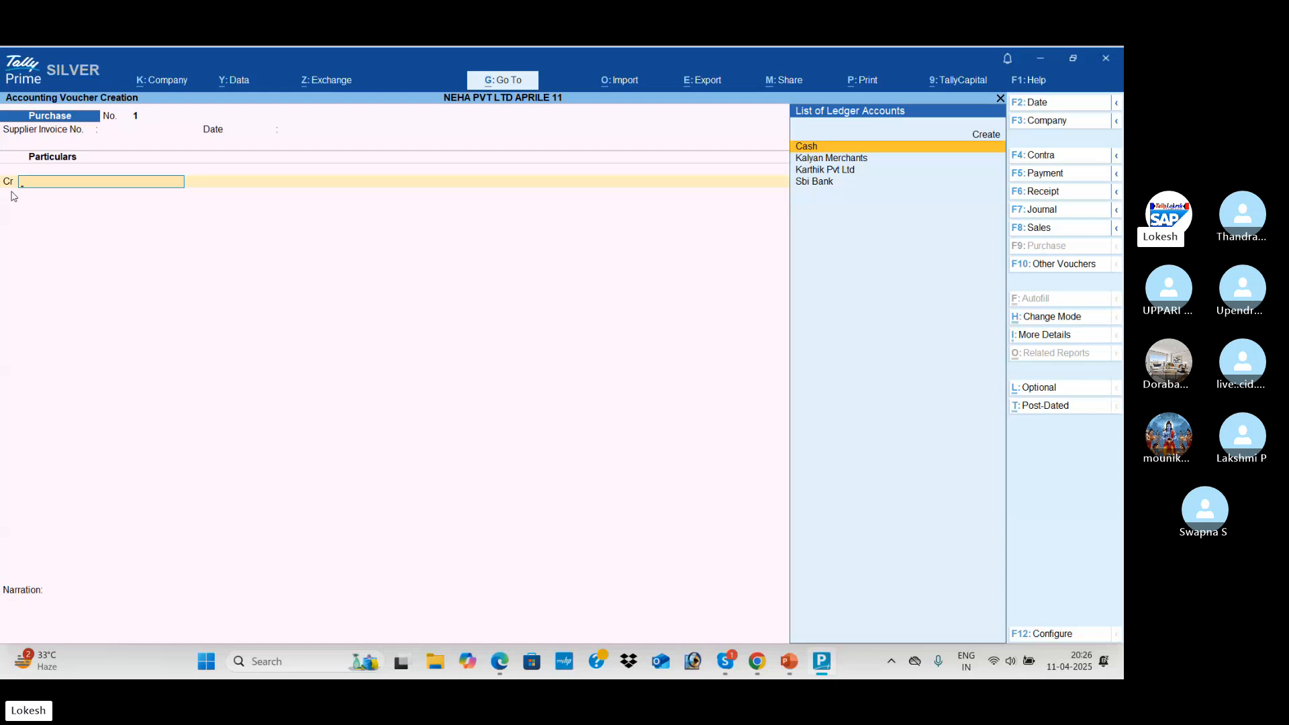
Credit the purchase to Karthik Pvt Ltd, skipping the receipt and party details
key("Down")
key("Down")
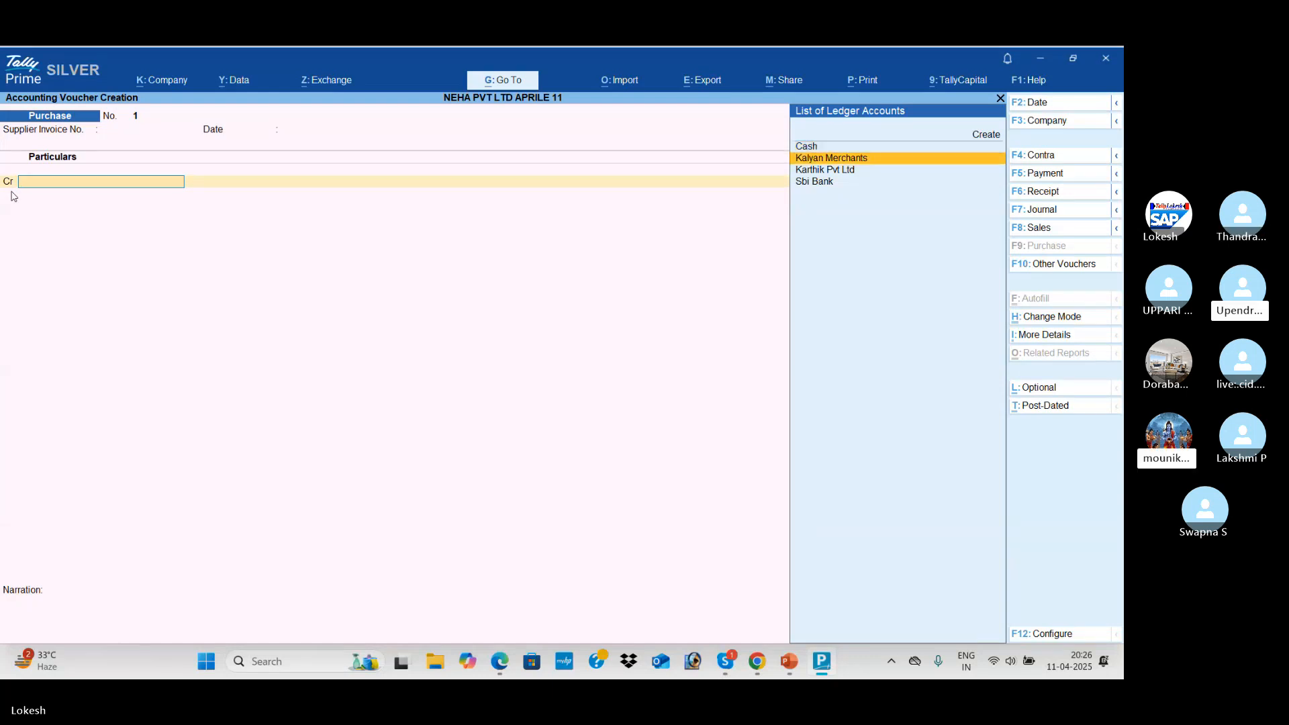
key("Return")
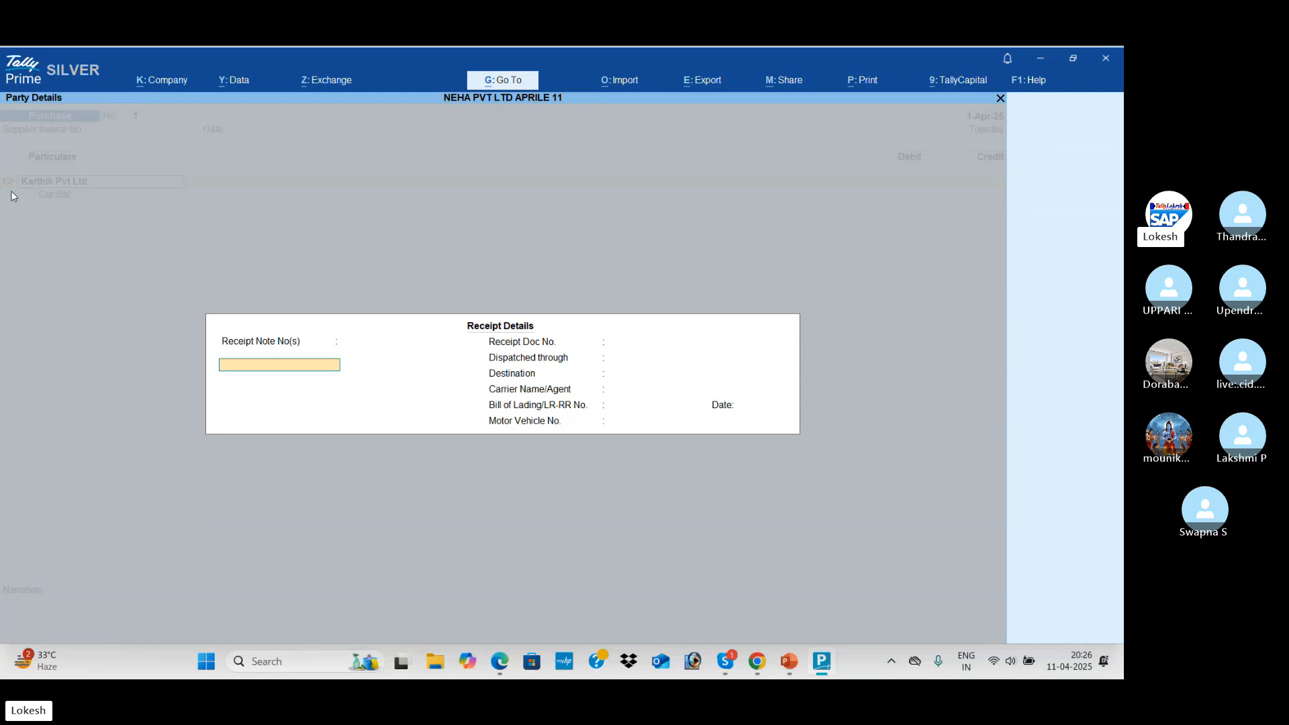
key("Return")
key("Return")
key("Return")
key("Return")
key("Return")
key("Return")
key("Return")
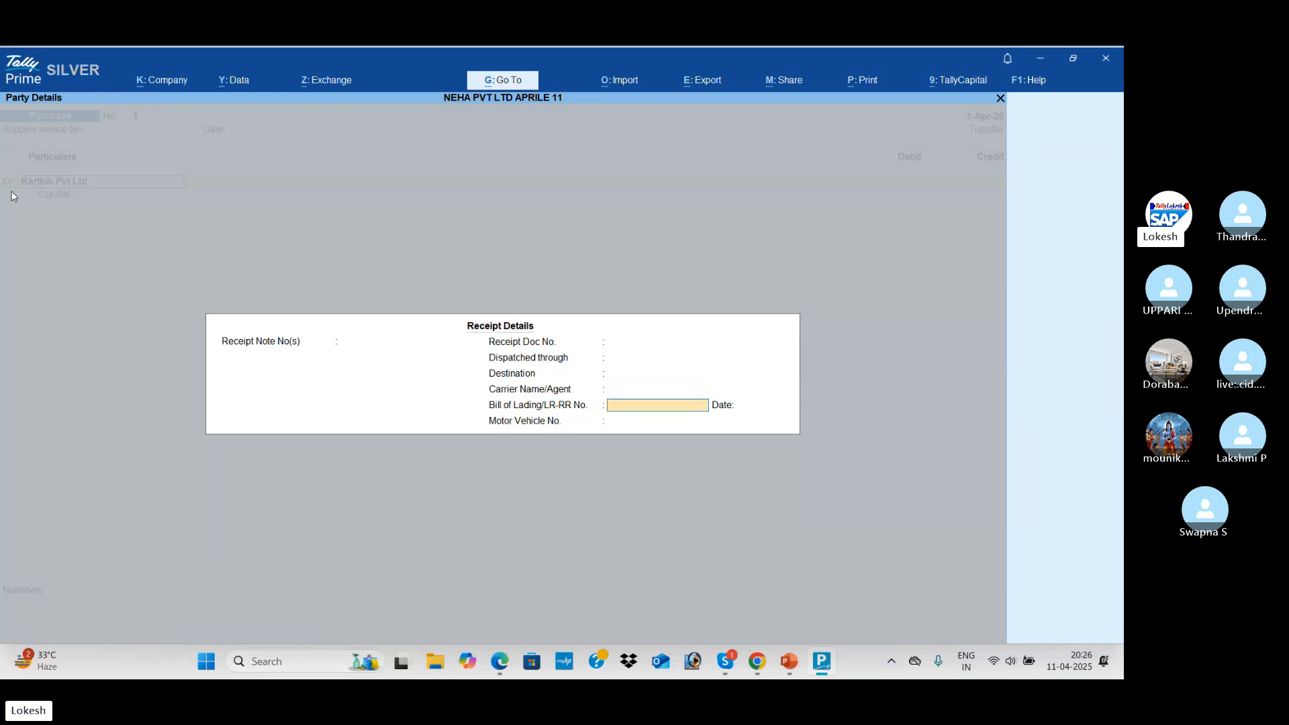
key("Return")
key("Return")
key("Return")
key("Return")
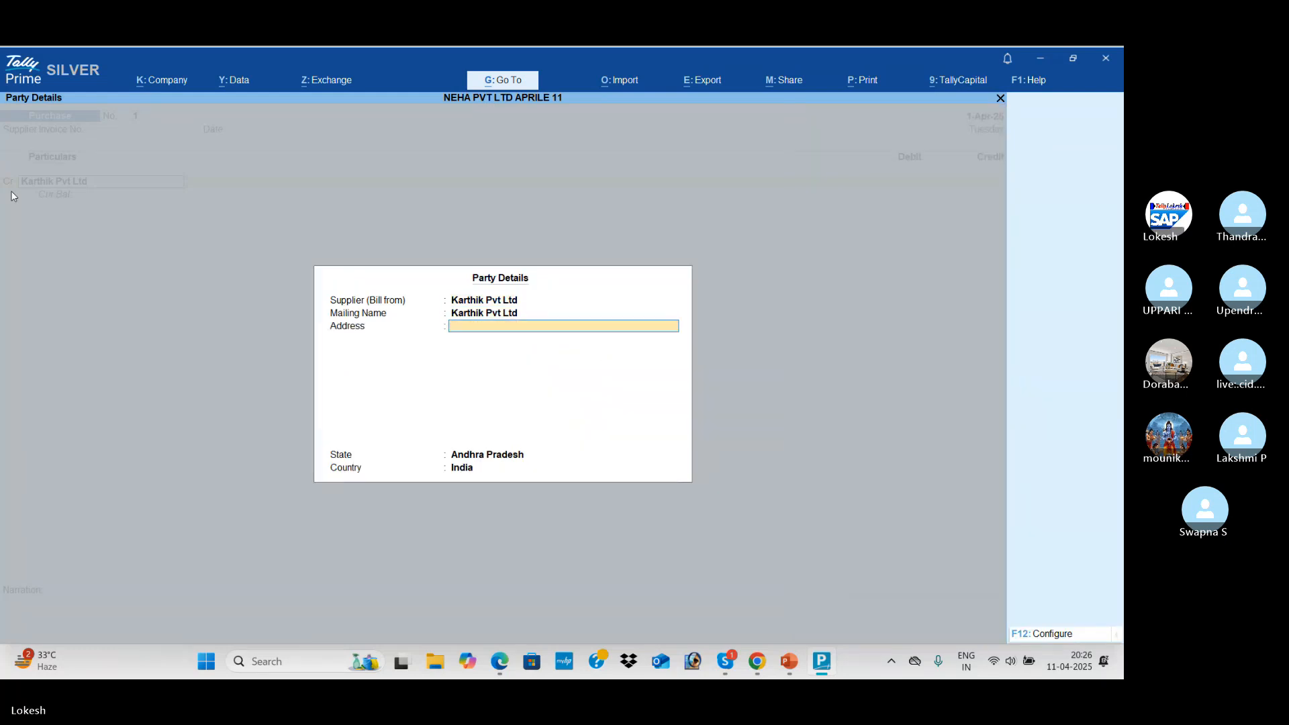
key("Return")
key("Return")
key("alt+Tab")
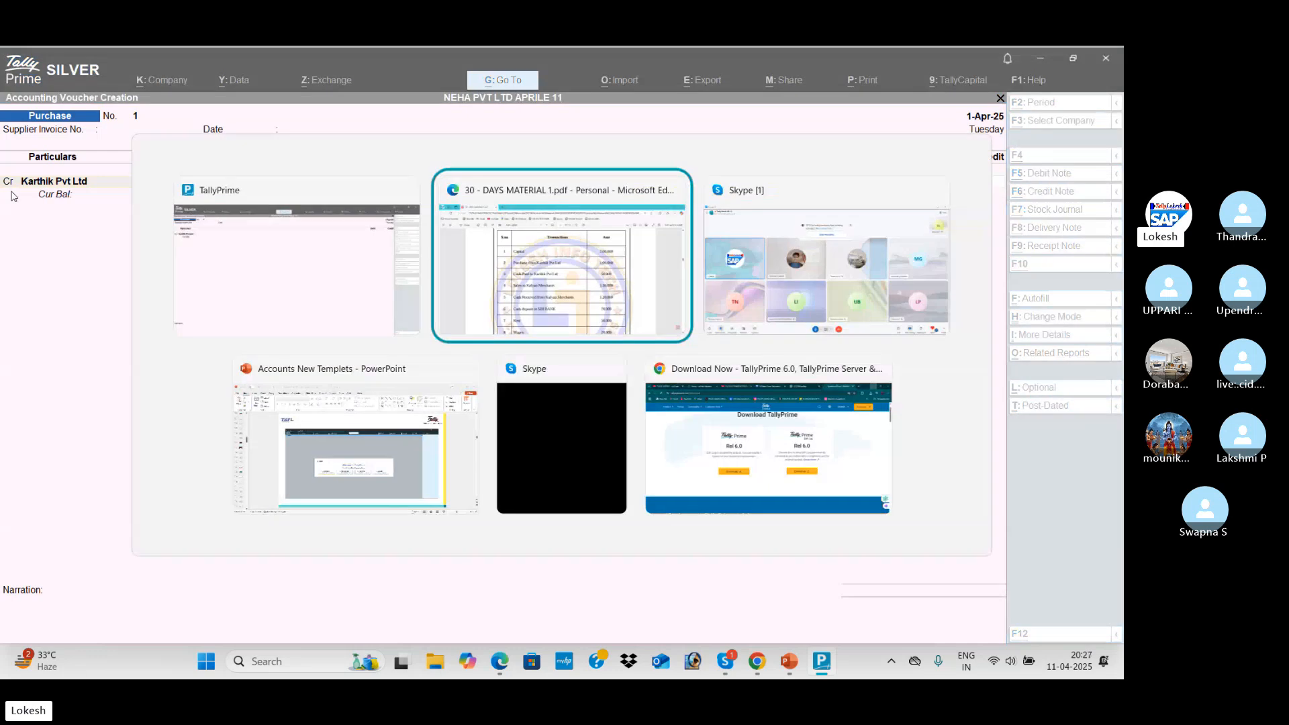
key("alt+Tab")
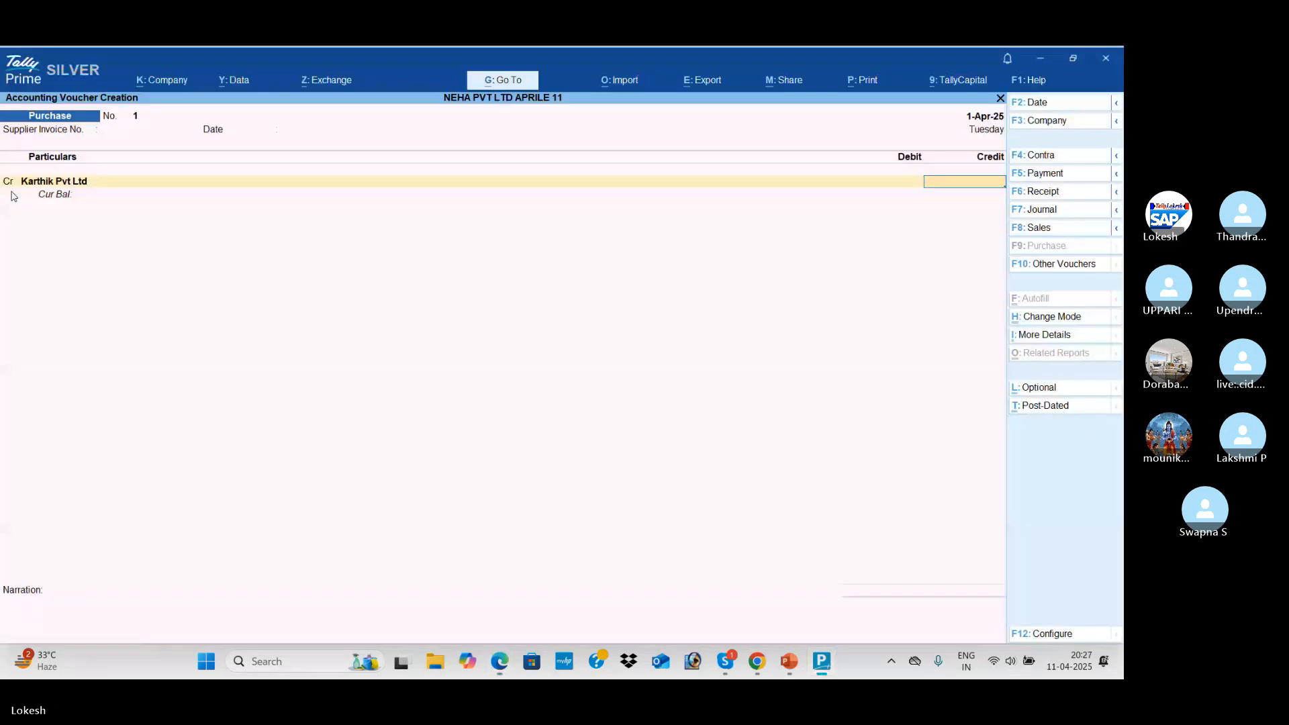
Enter 1,00,000, debit the Purchase ledger, and save Purchase voucher 1
type("100000")
key("Return")
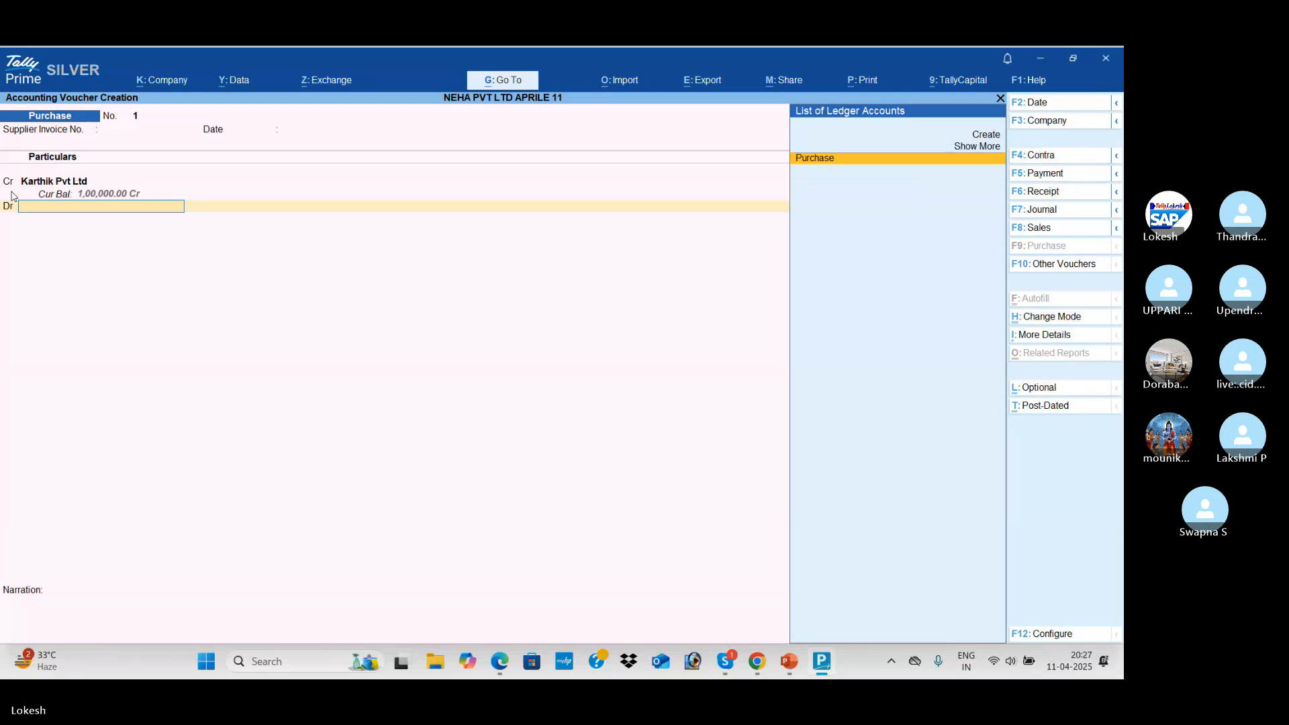
key("Return")
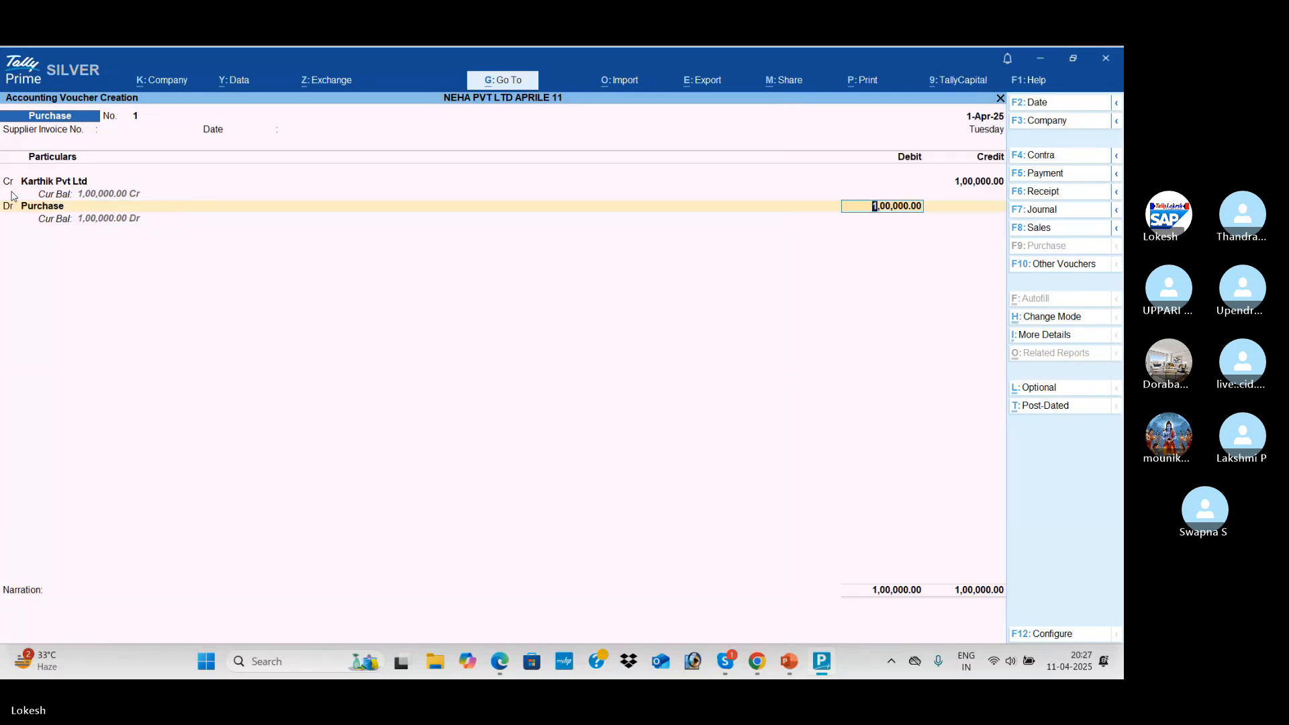
key("Return")
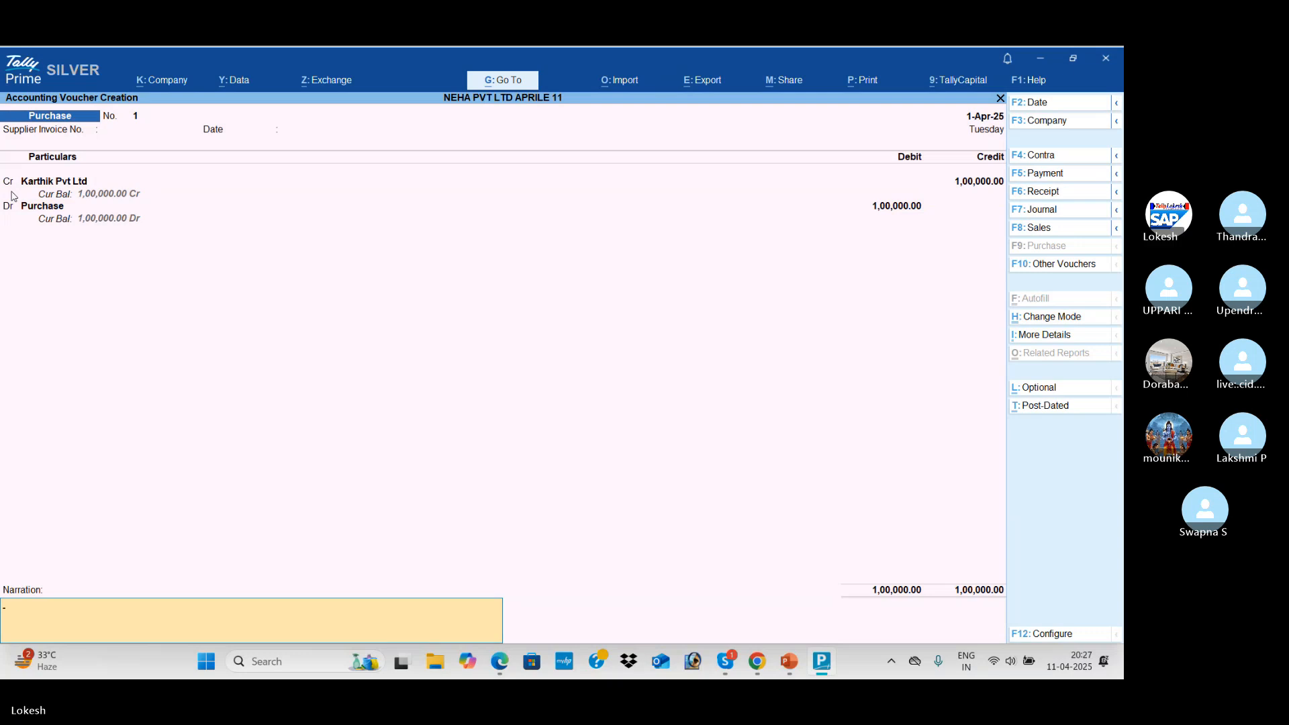
key("Return")
key("Return")
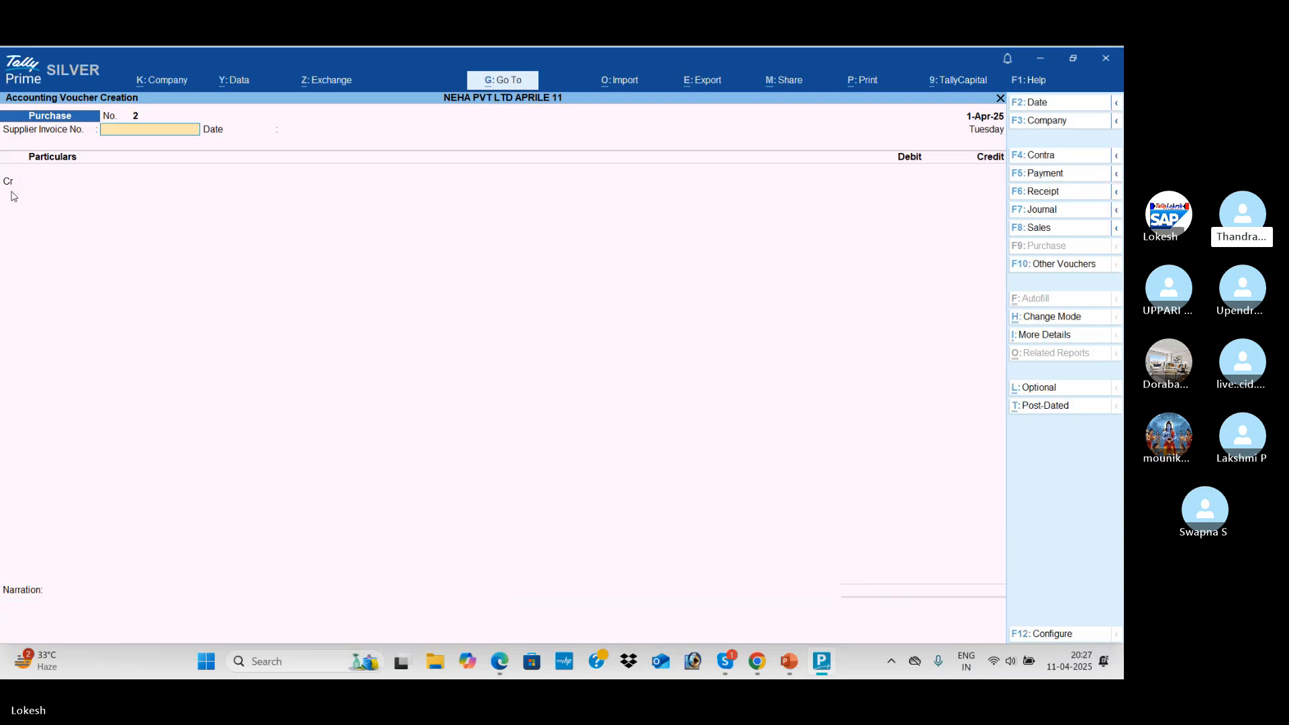
key("alt")
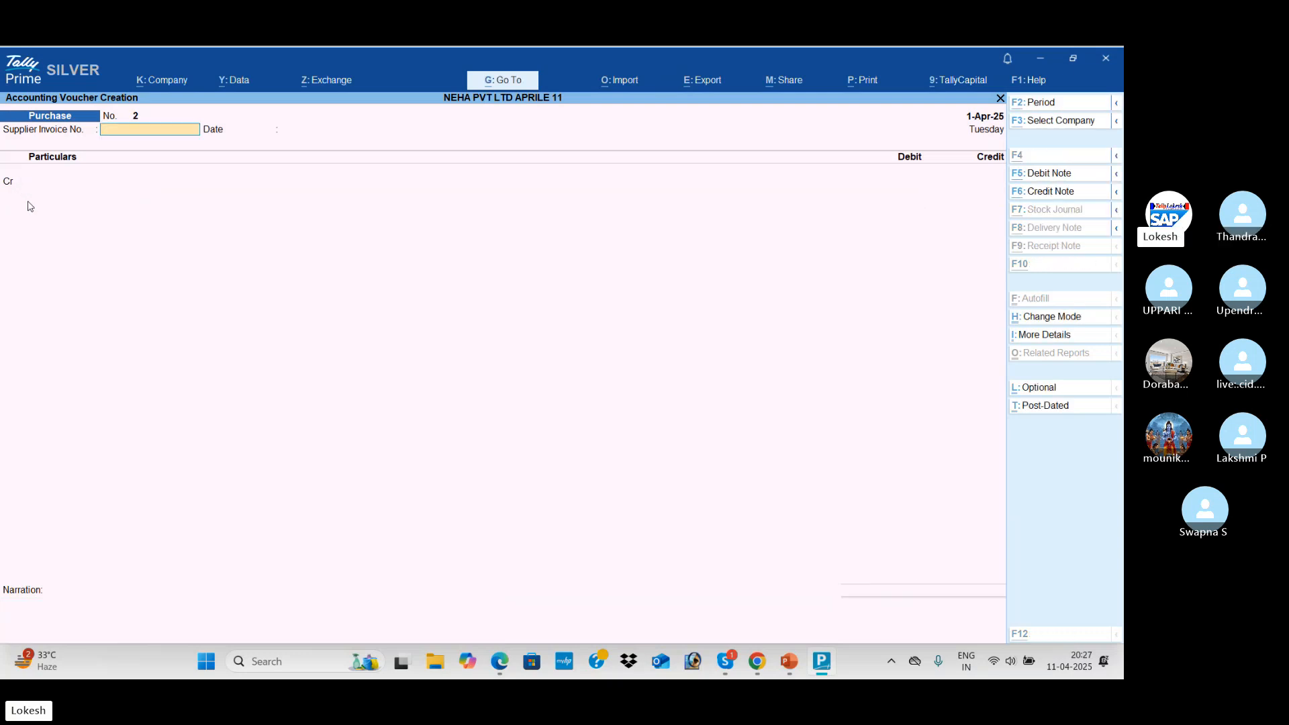
key("alt+Tab")
Confirm the 1,00,000 purchase amount in the PDF, then start a Payment voucher
scroll(418, 268, "down", 2)
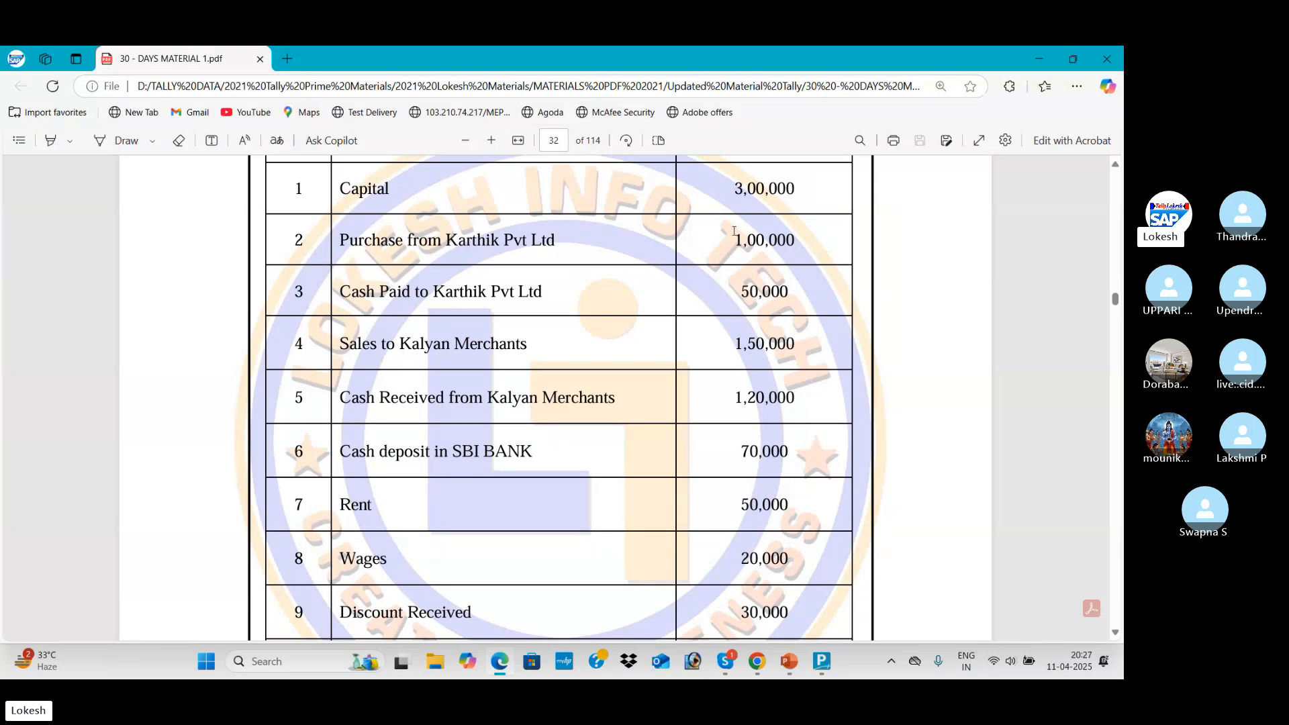
left_click_drag(739, 235, 831, 240)
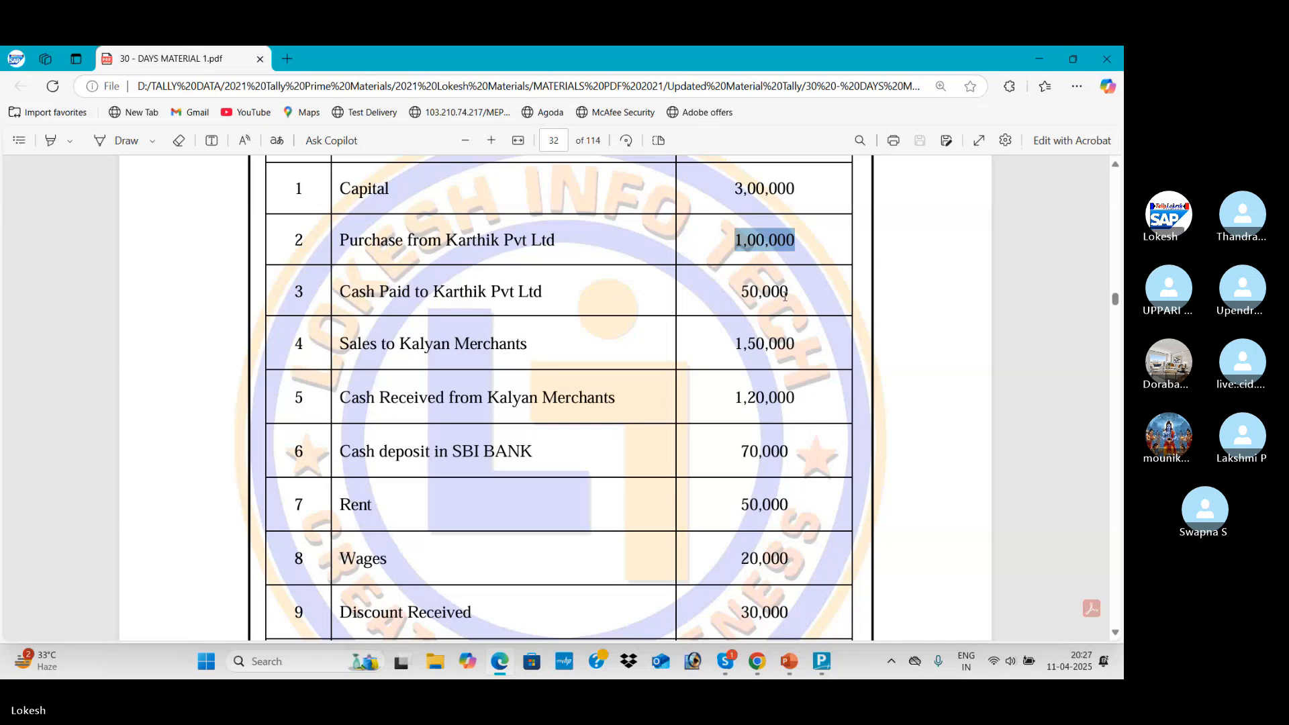
key("alt+Tab")
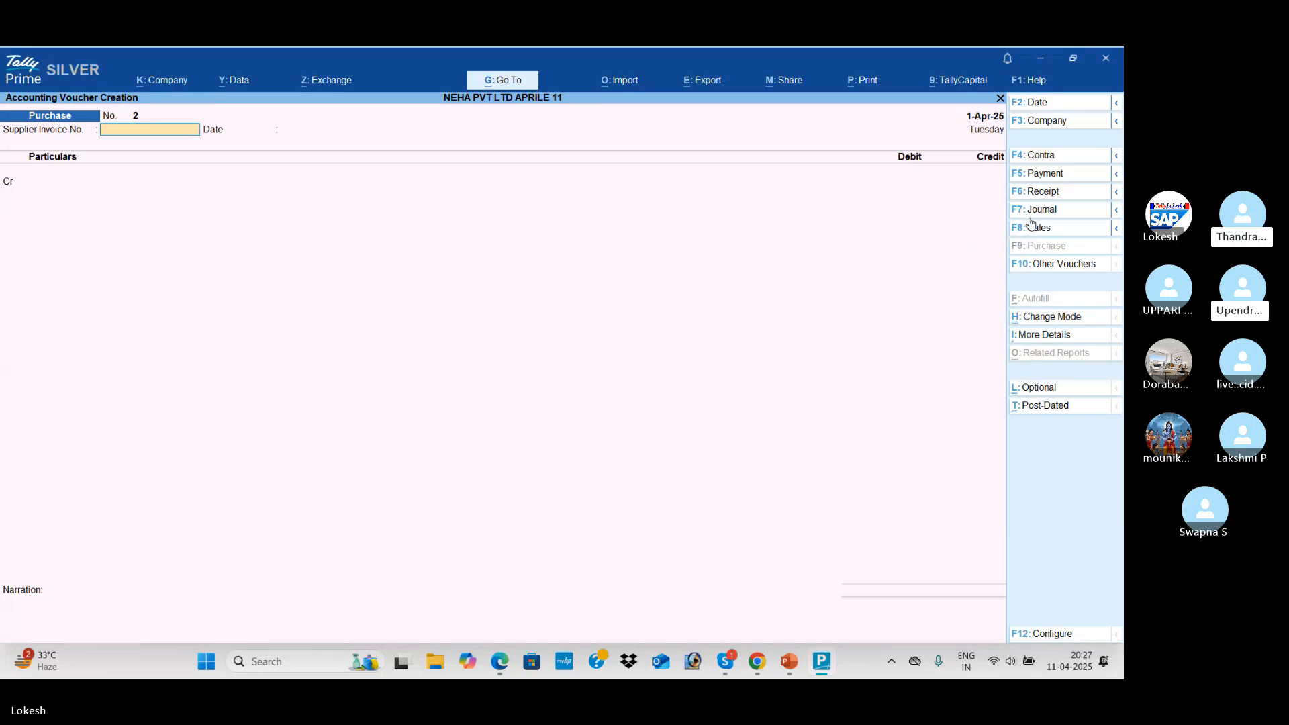
left_click(1059, 180)
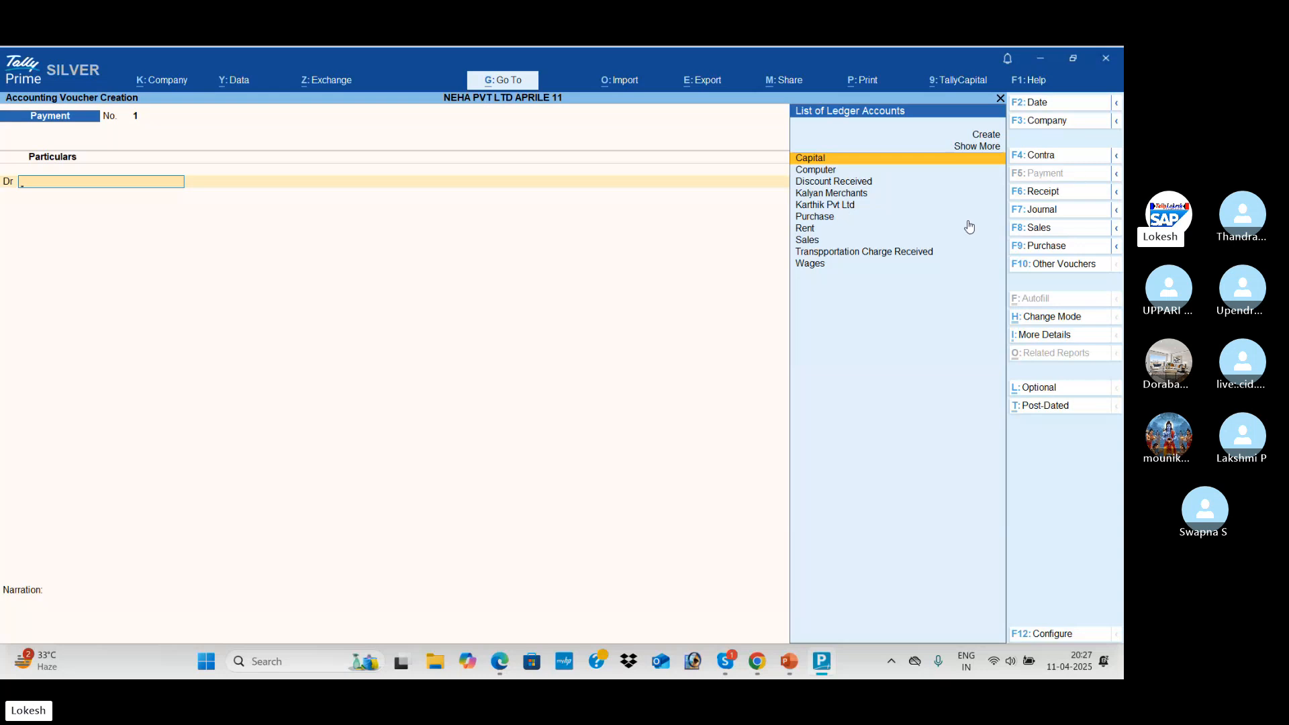
Read the Cash Paid to Karthik Pvt Ltd transaction in row 3 of the PDF
key("alt")
key("alt+Tab")
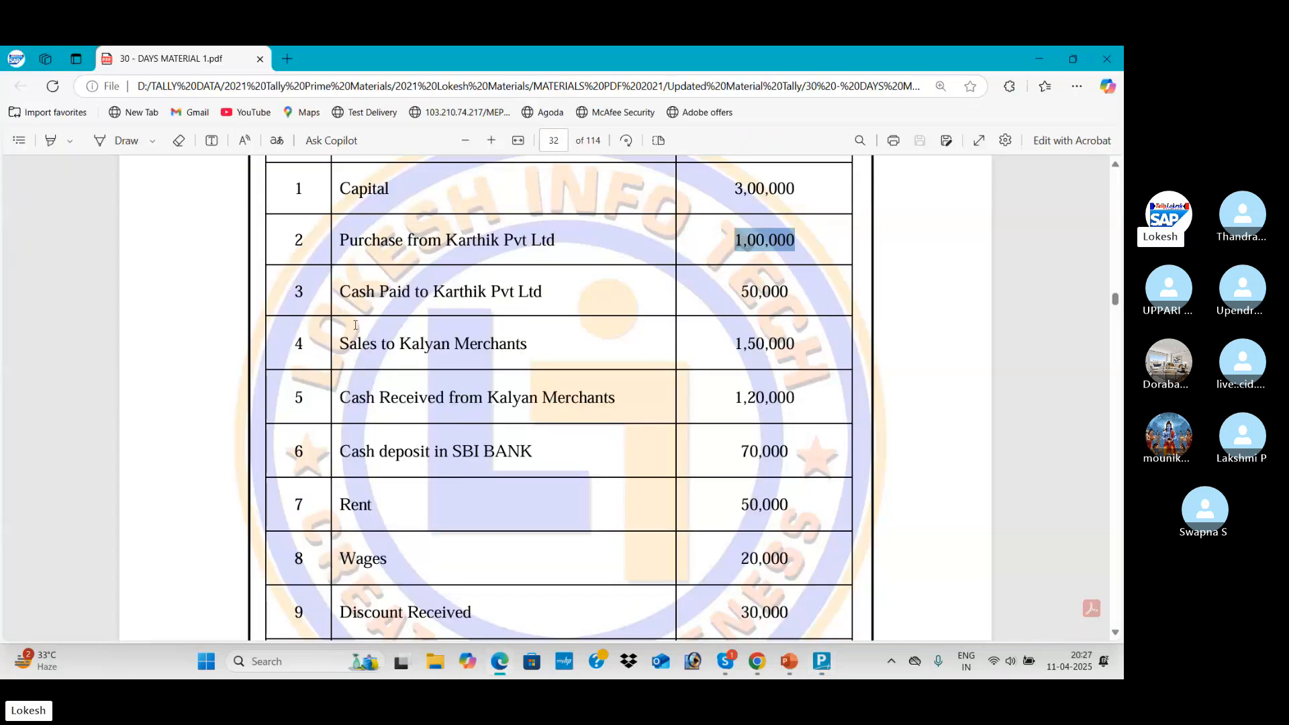
left_click_drag(346, 290, 550, 293)
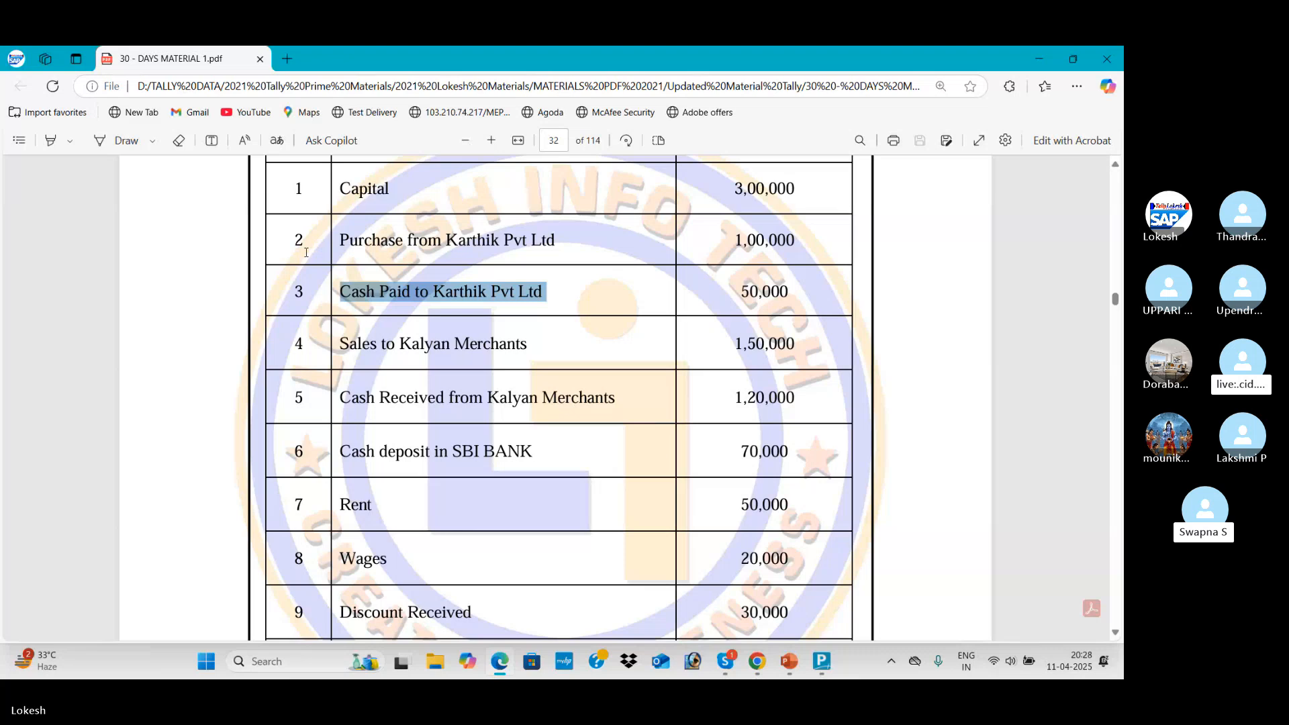
left_click(366, 297)
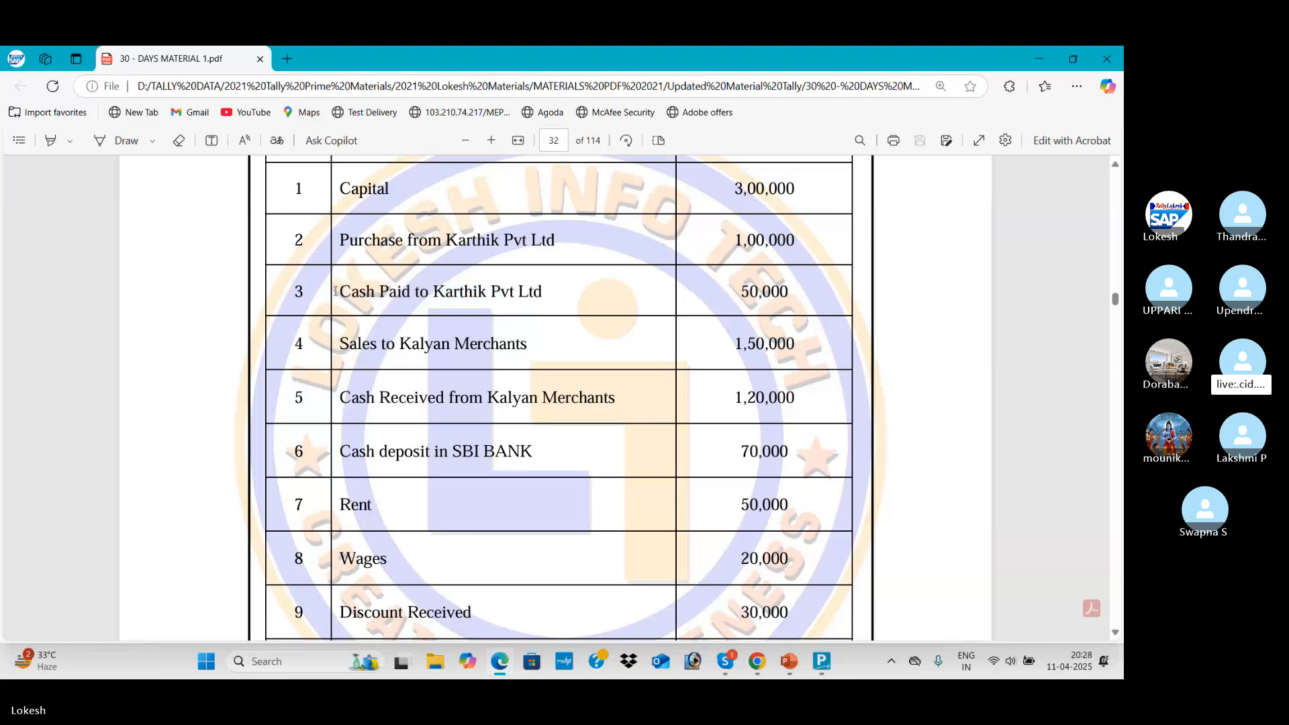
left_click_drag(335, 291, 391, 293)
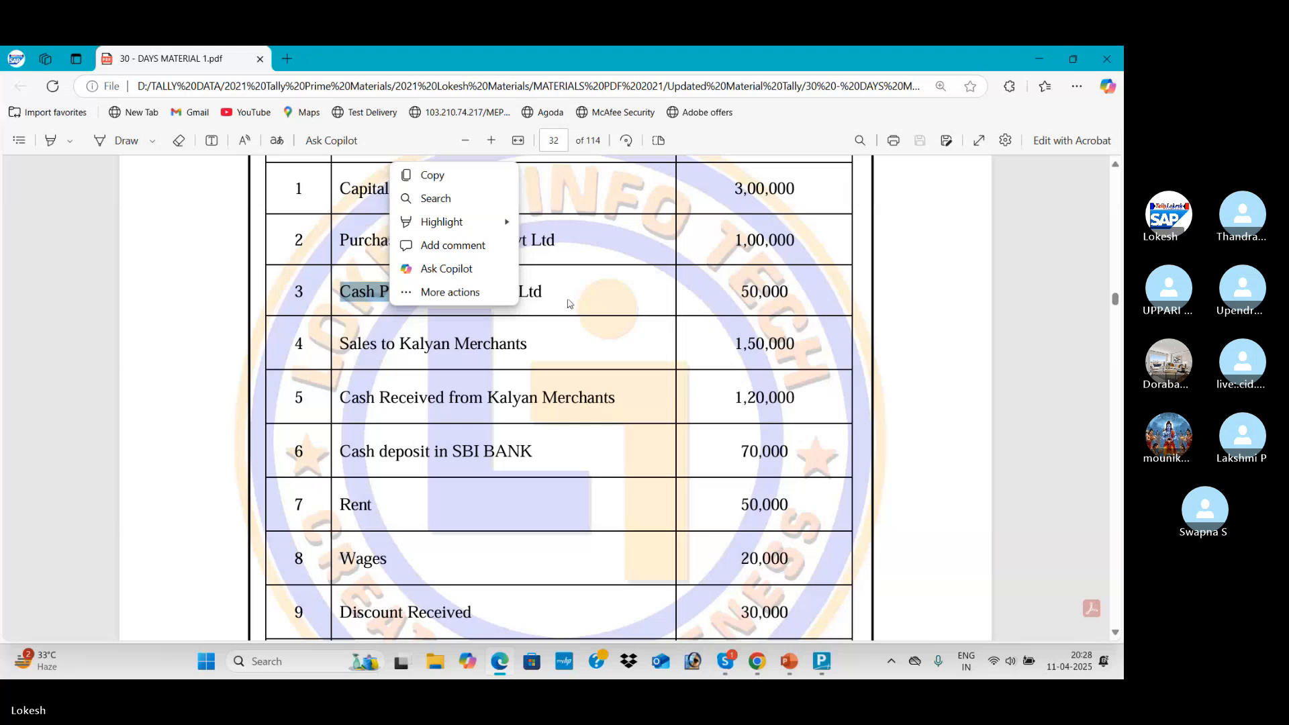
left_click(569, 303)
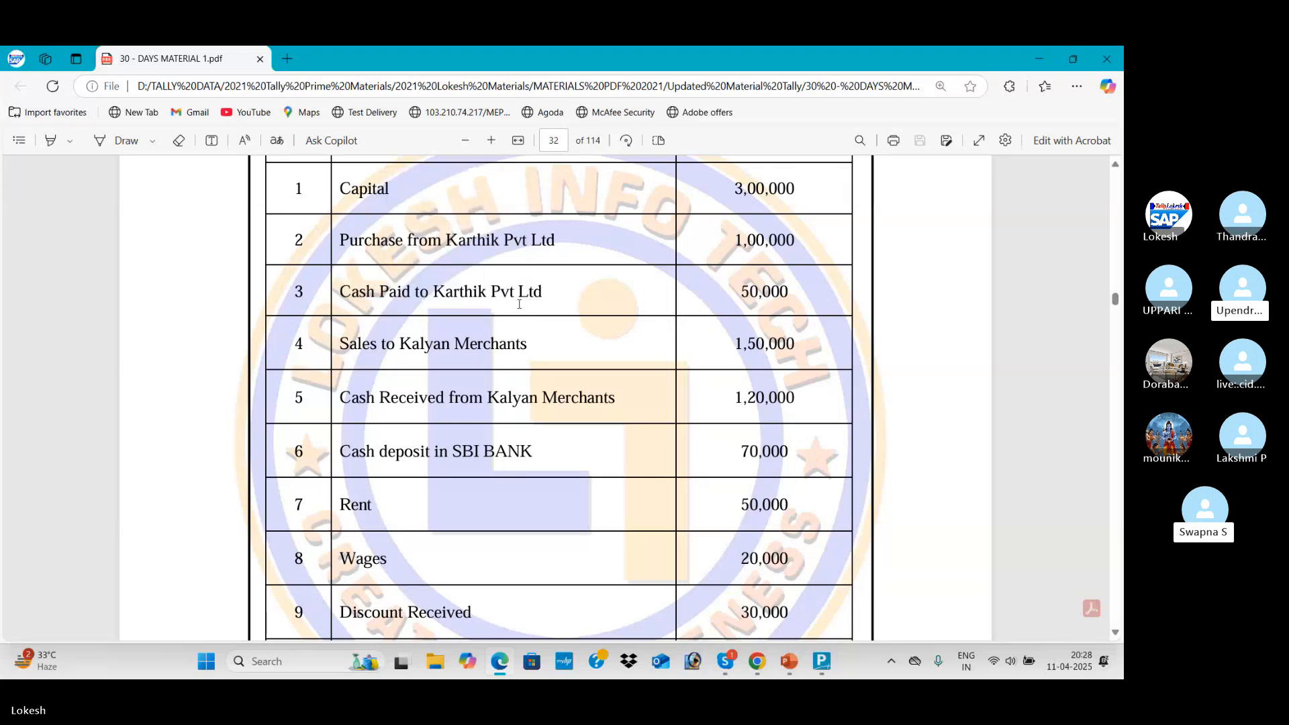
key("alt+Tab")
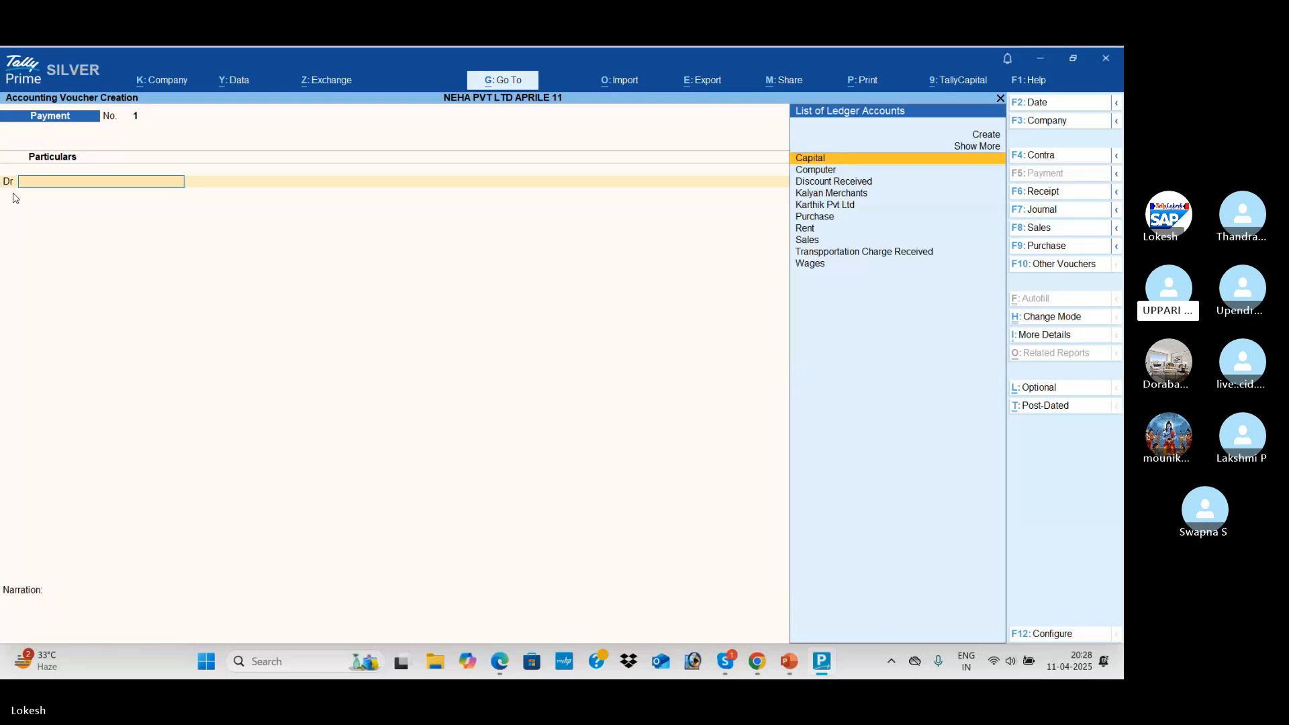
Debit Karthik Pvt Ltd with 50,000 in Payment voucher 1
type("K")
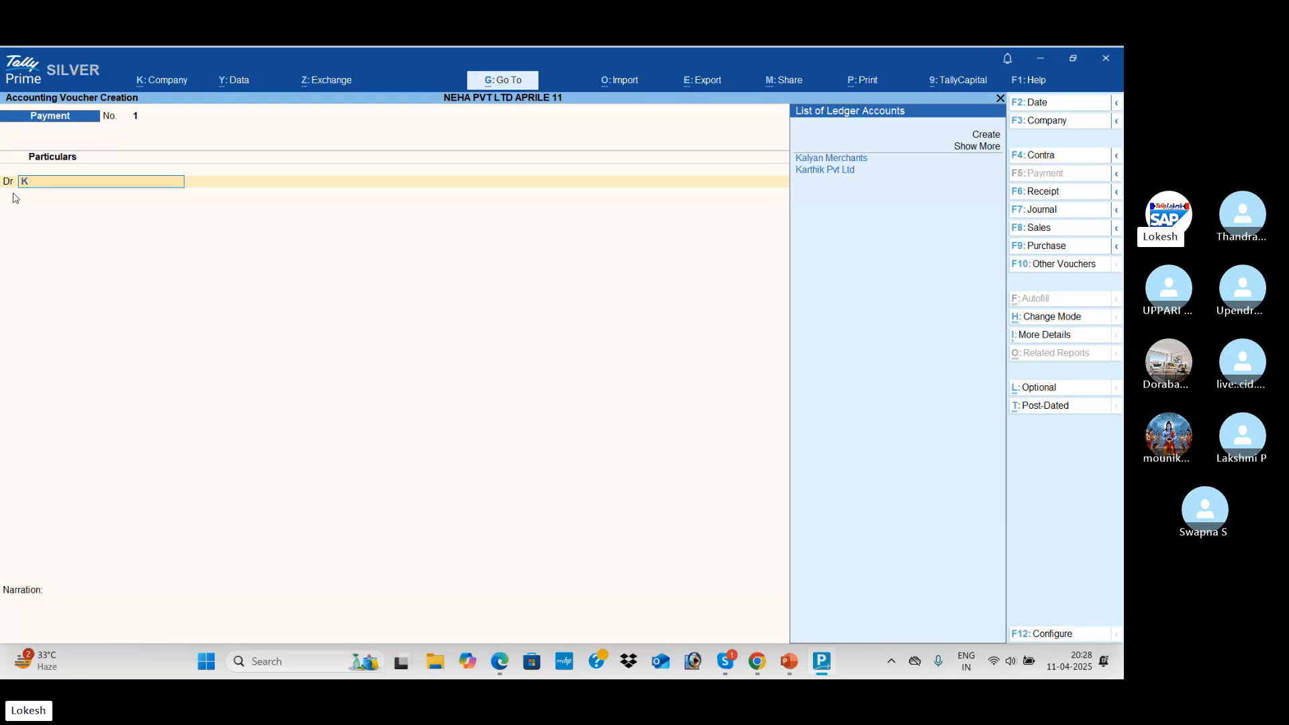
key("Down")
key("Return")
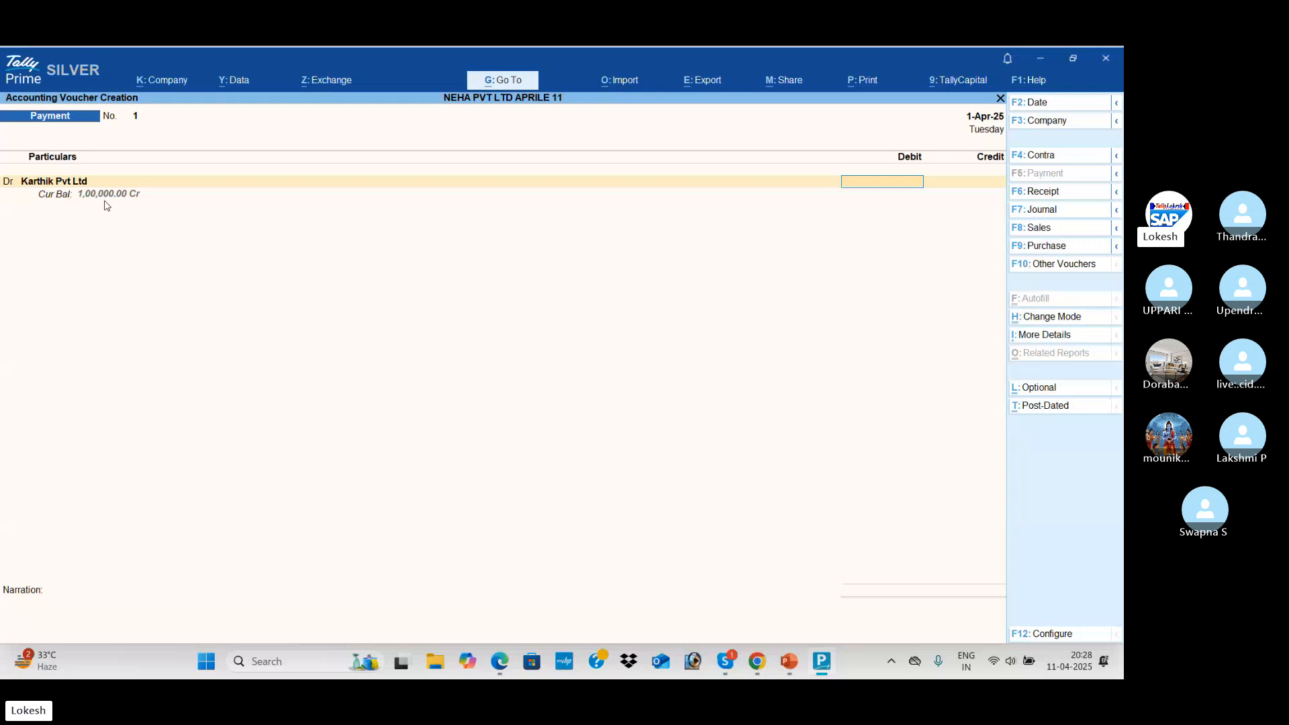
key("alt+Tab")
key("alt+Tab")
type("000")
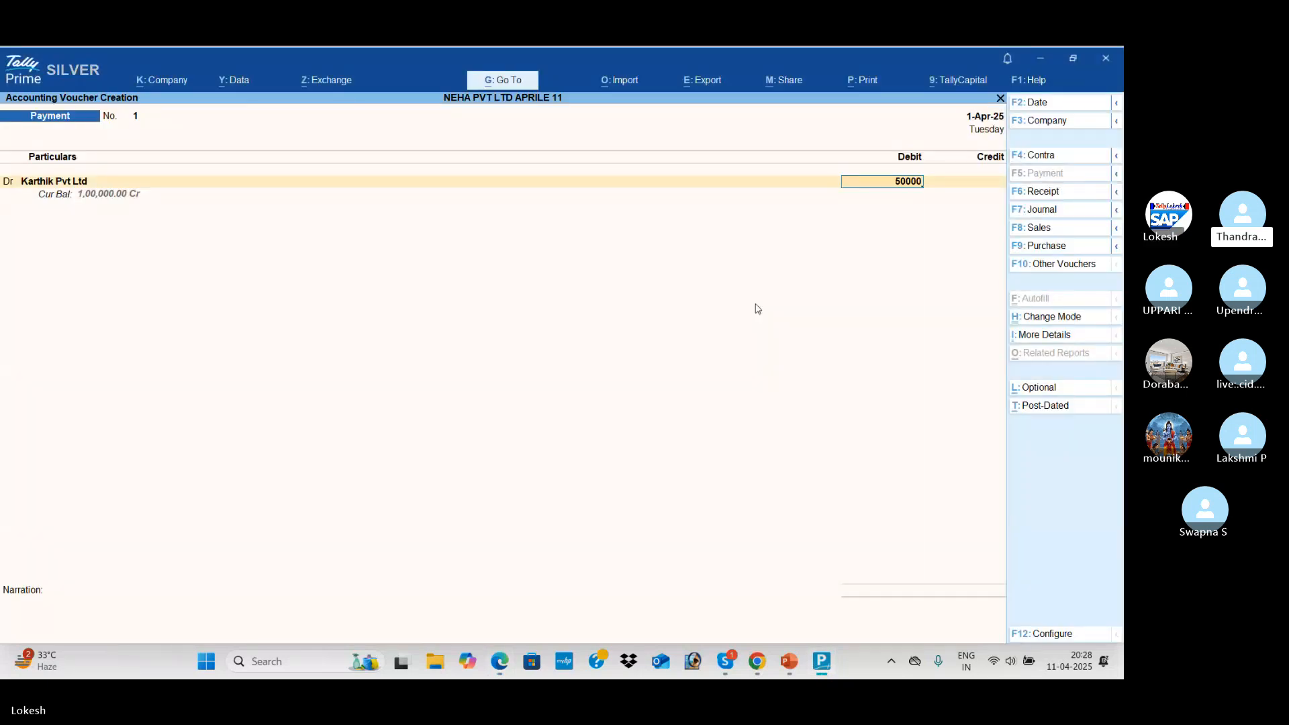
key("Return")
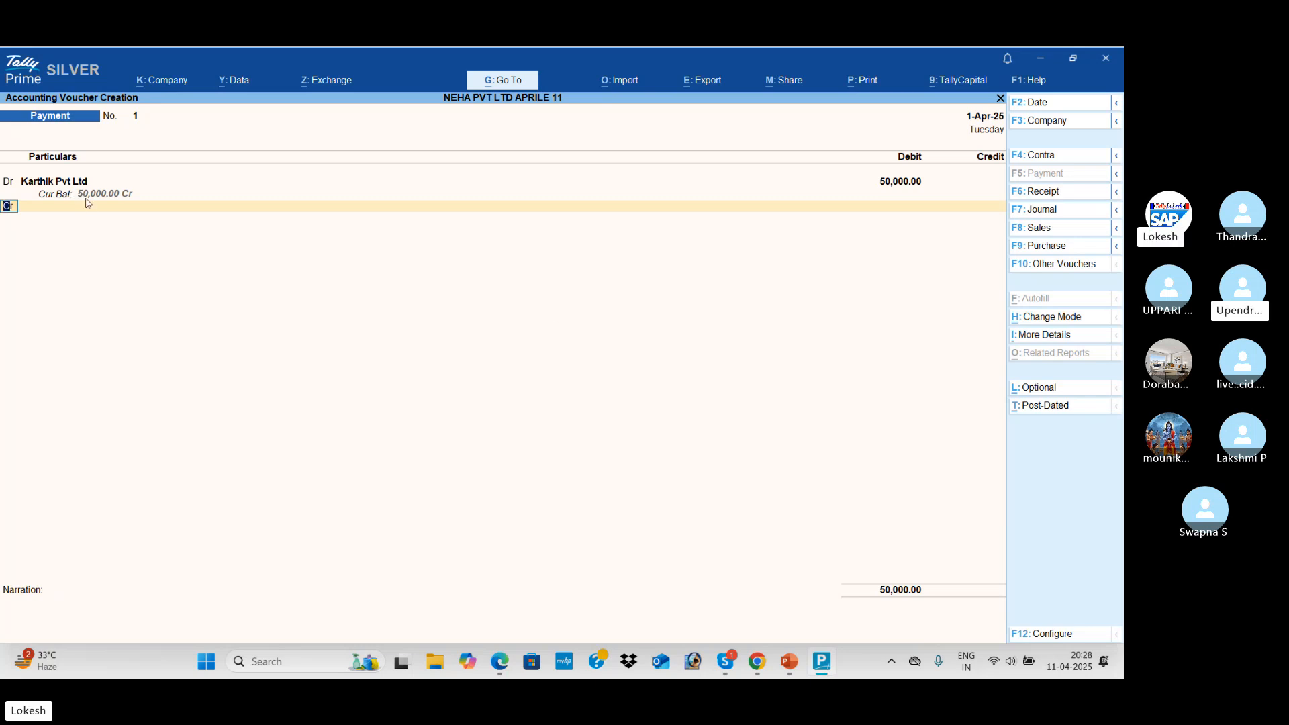
Credit Cash for 50,000, verifying the amount in the PDF, and save the voucher
key("Return")
key("Down")
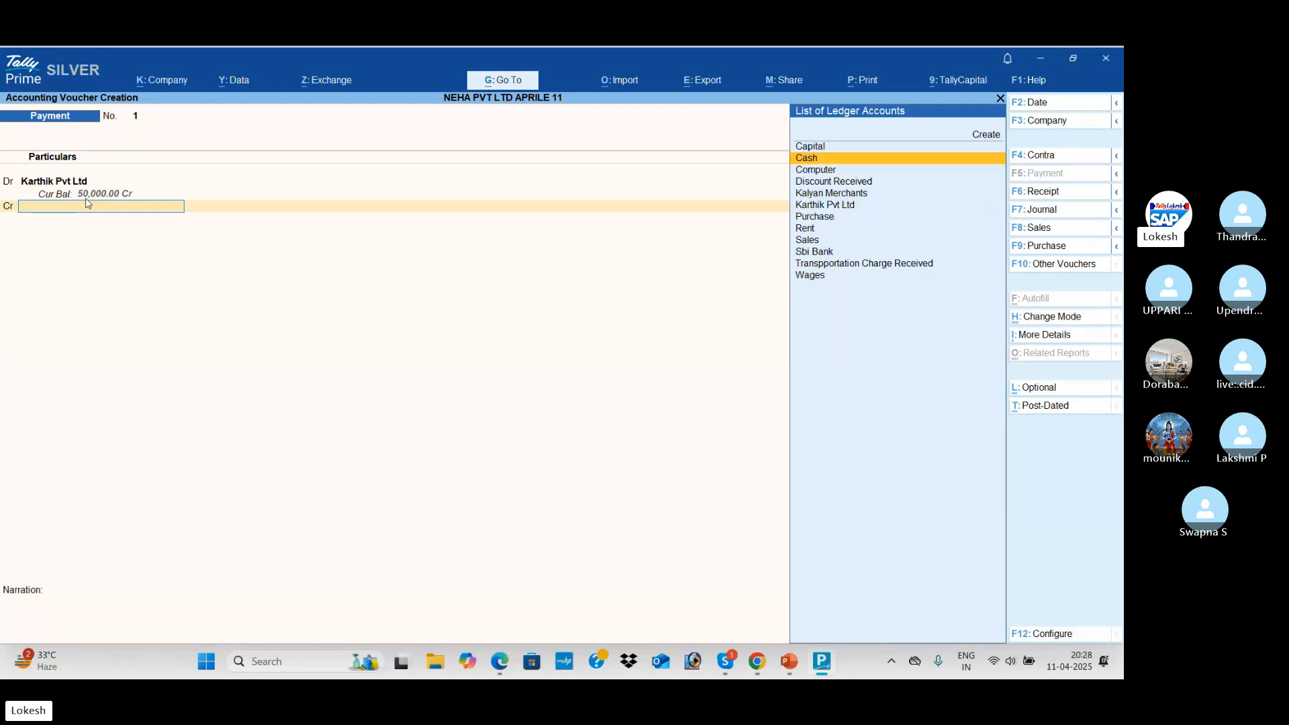
key("Return")
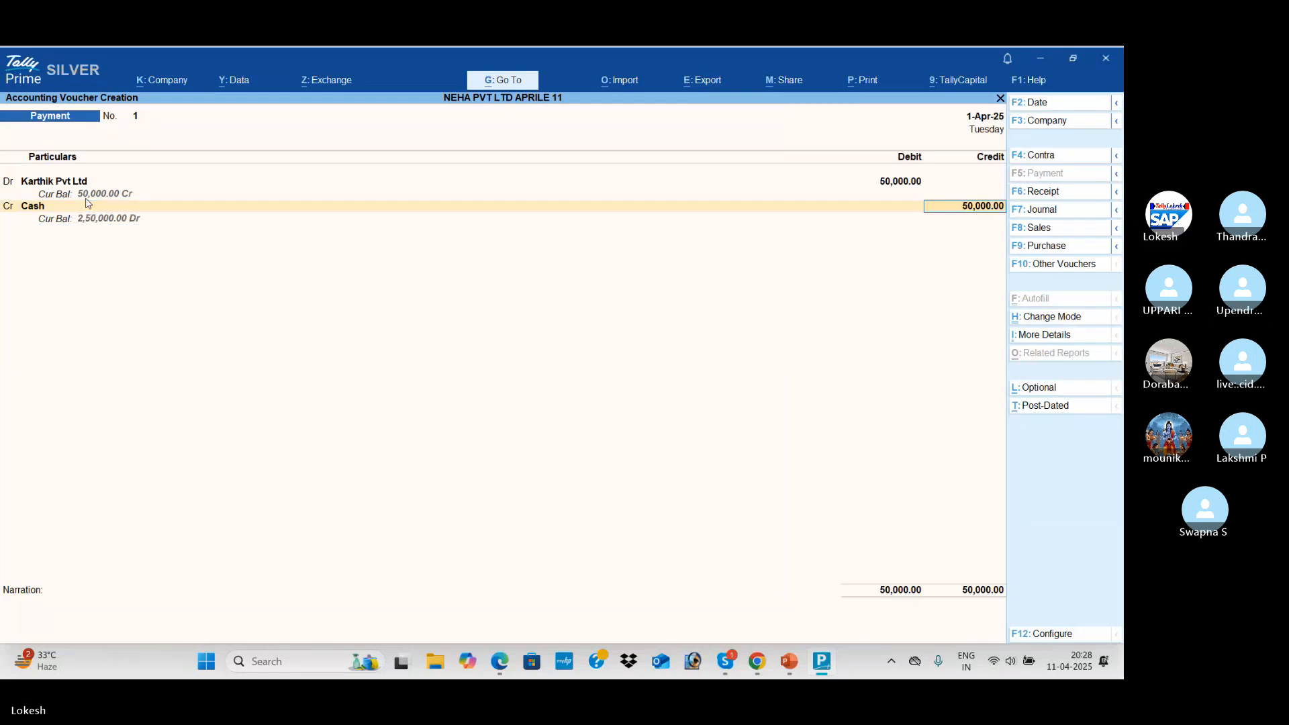
key("alt")
key("alt+Tab")
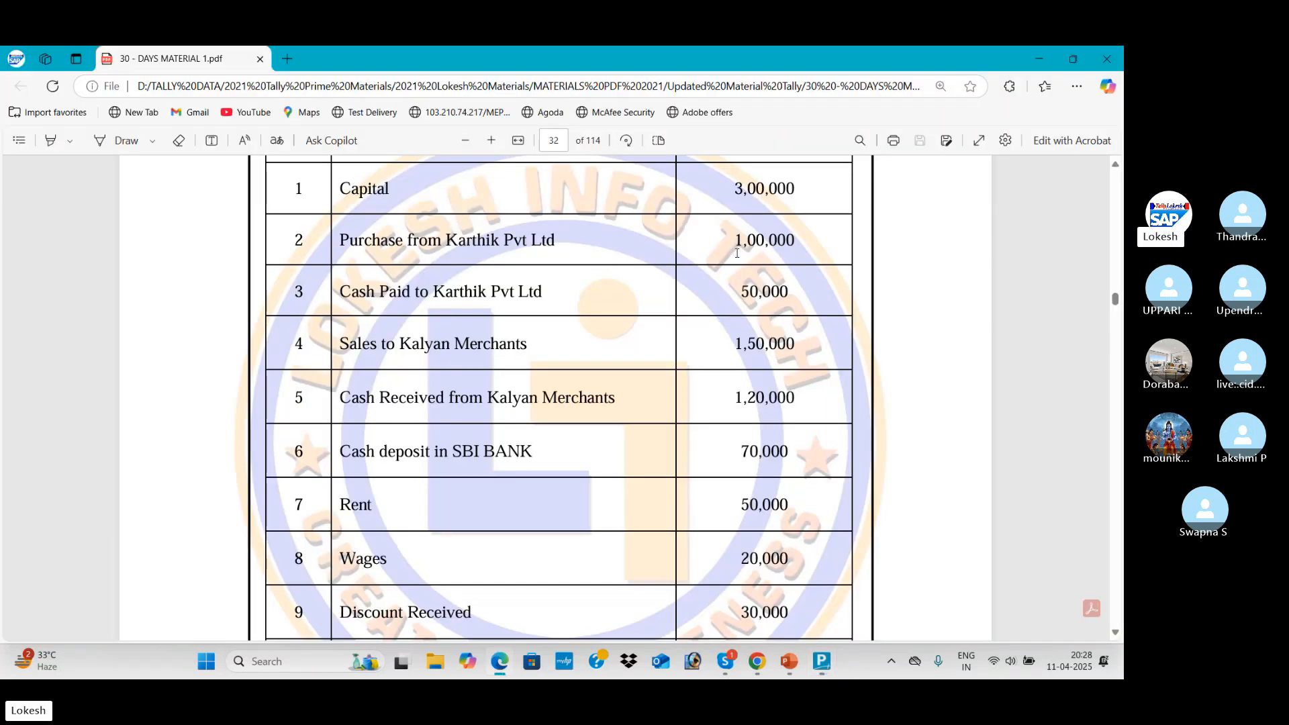
left_click_drag(734, 190, 796, 190)
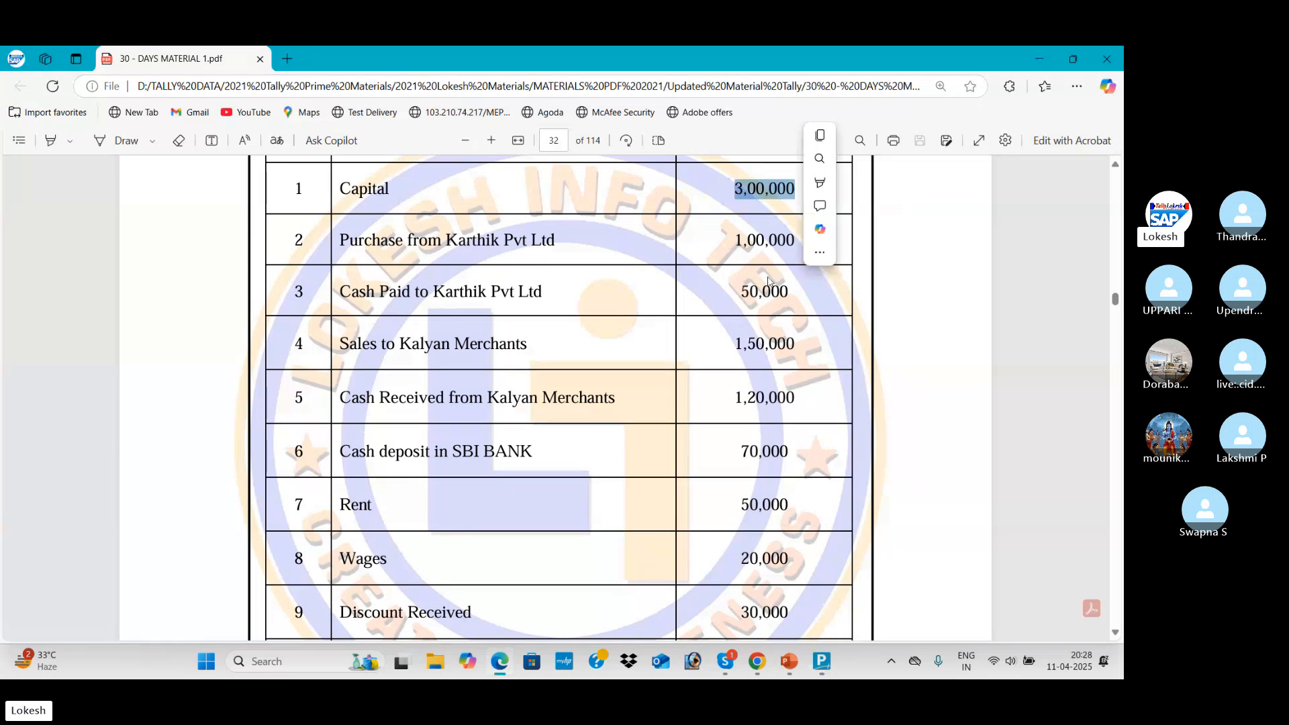
left_click_drag(737, 298, 794, 296)
key("alt+Tab")
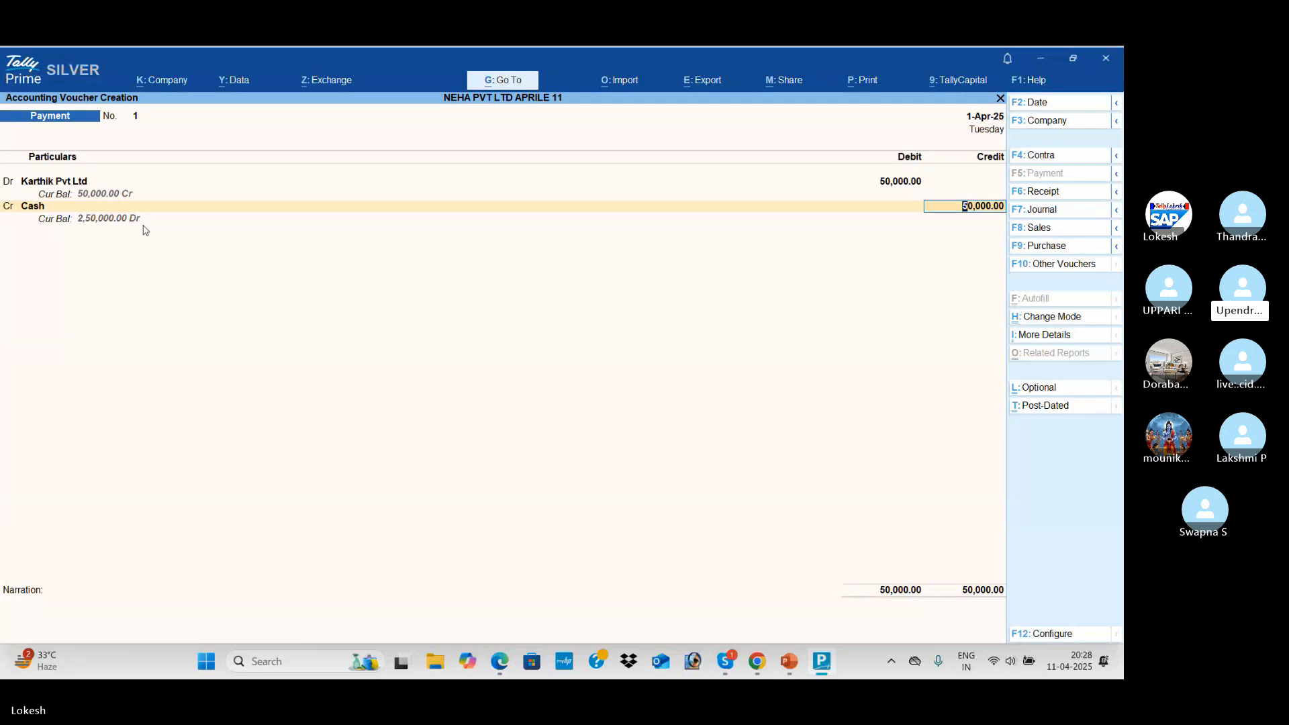
key("Return")
key("Return")
key("Return")
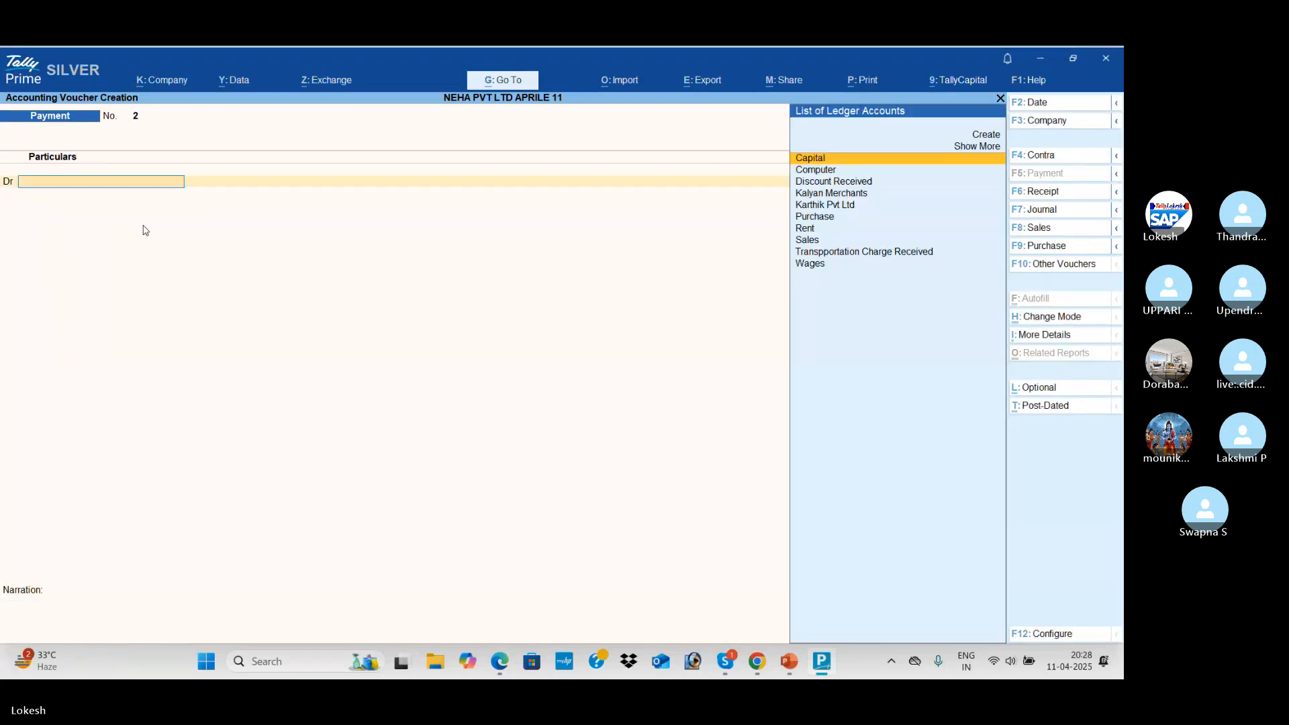
key("alt+Tab")
Highlight the Sales to Kalyan Merchants line in the transactions PDF
scroll(210, 268, "down", 2)
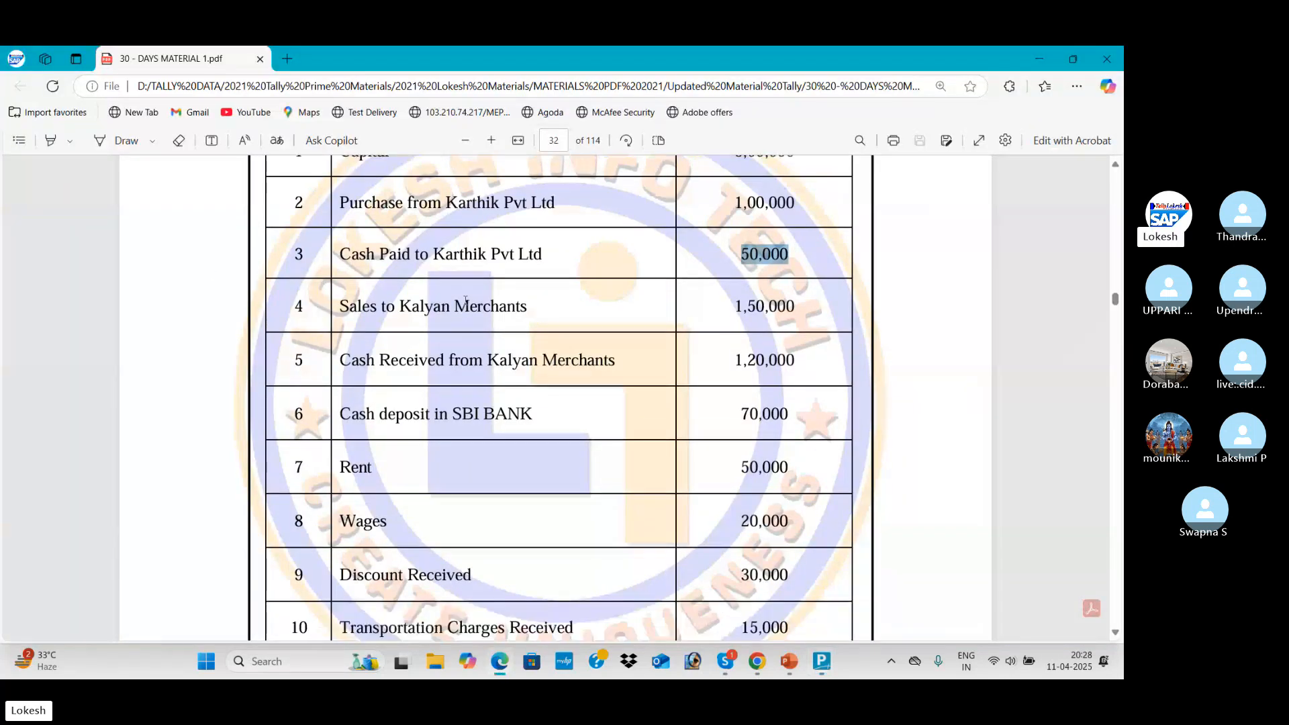
left_click_drag(340, 271, 556, 281)
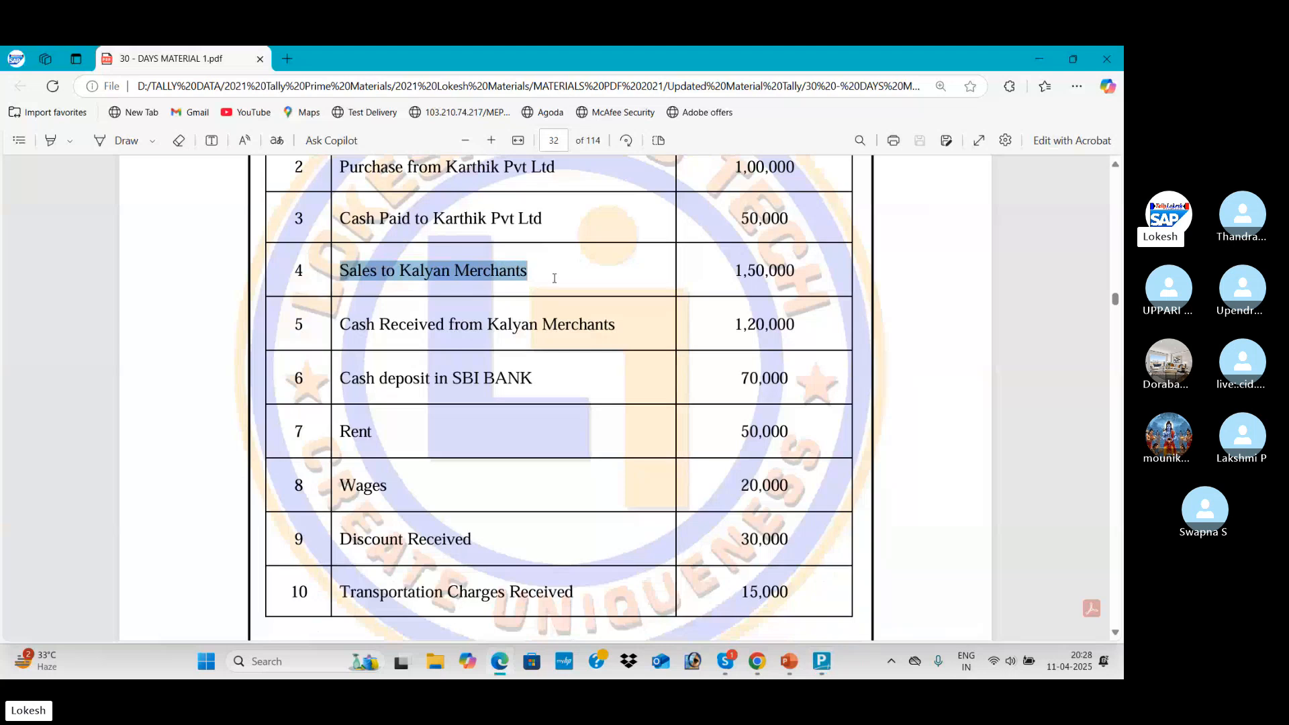
key("alt+Tab")
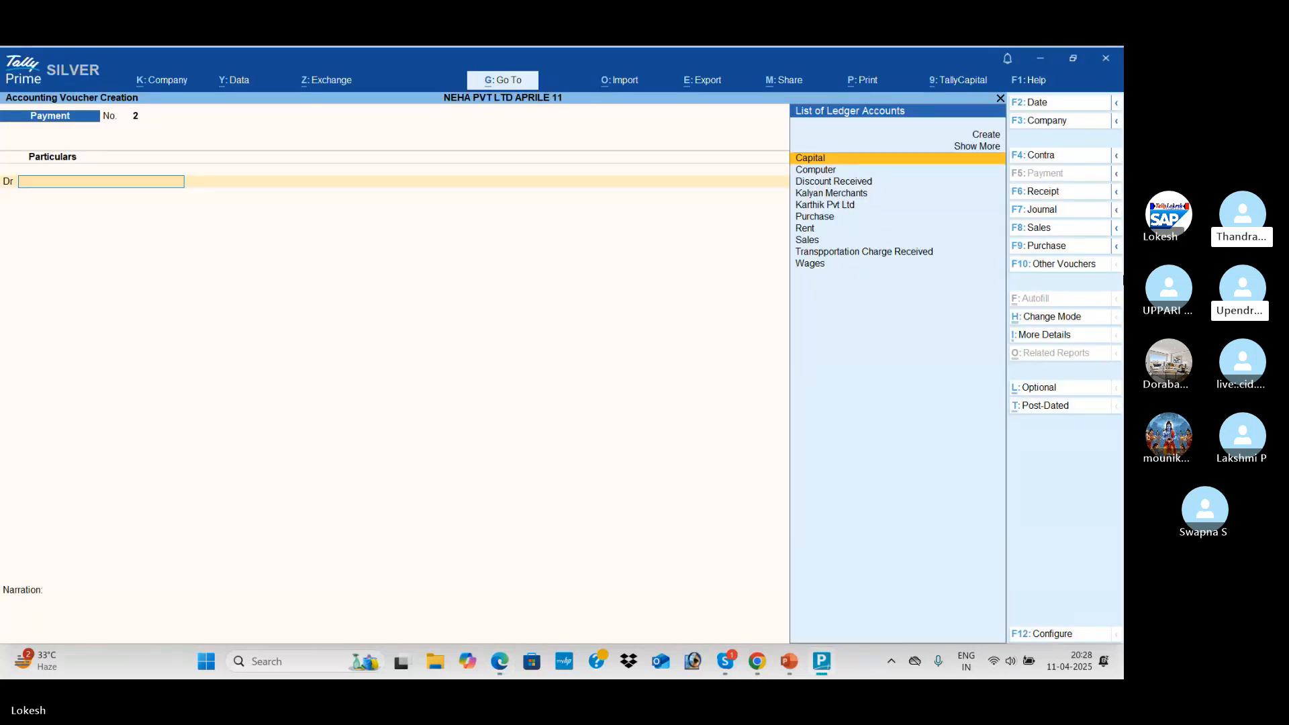
Open a Sales voucher in As Voucher mode, rechecking the sales line in the PDF
left_click(1062, 234)
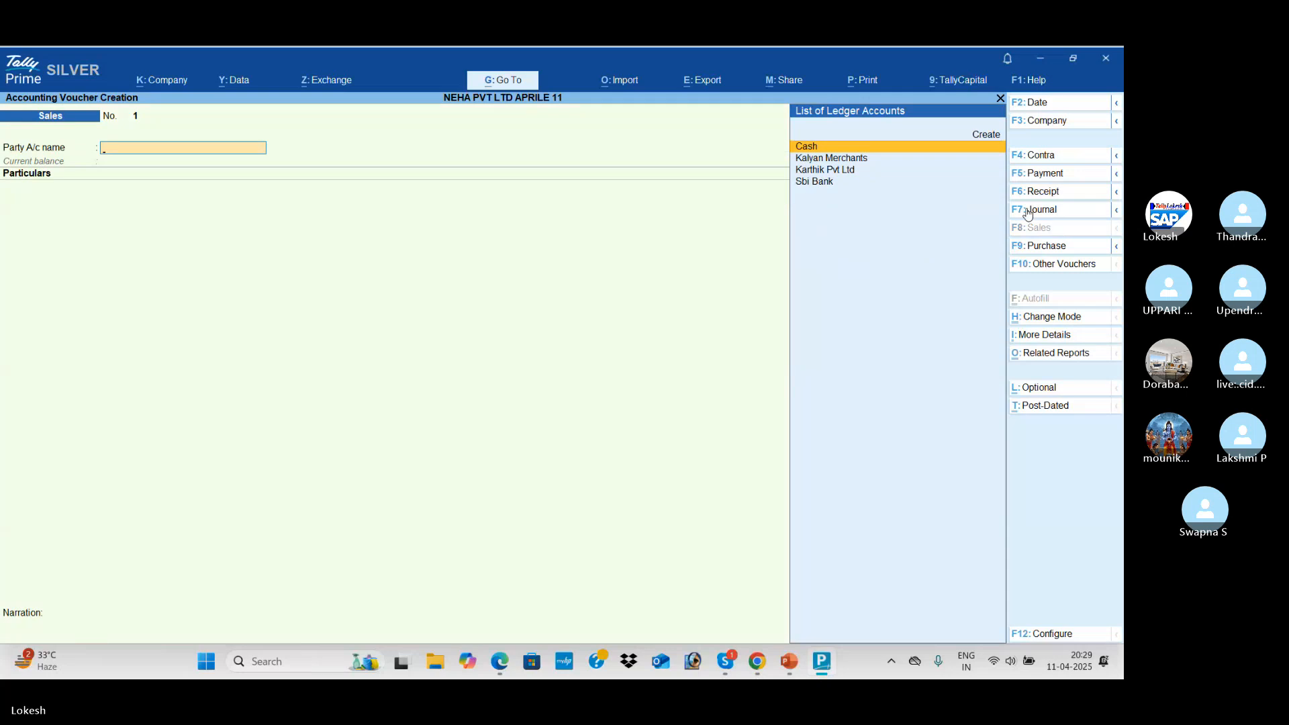
left_click(1088, 320)
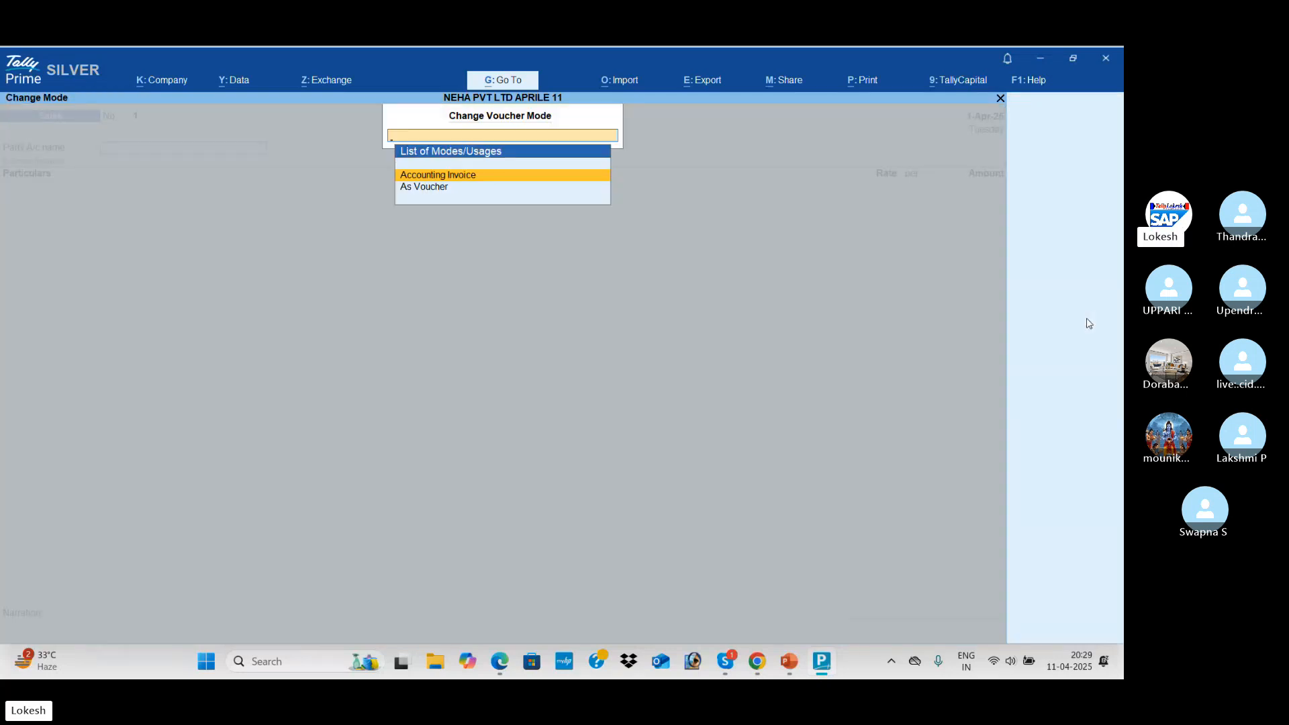
key("Down")
key("Return")
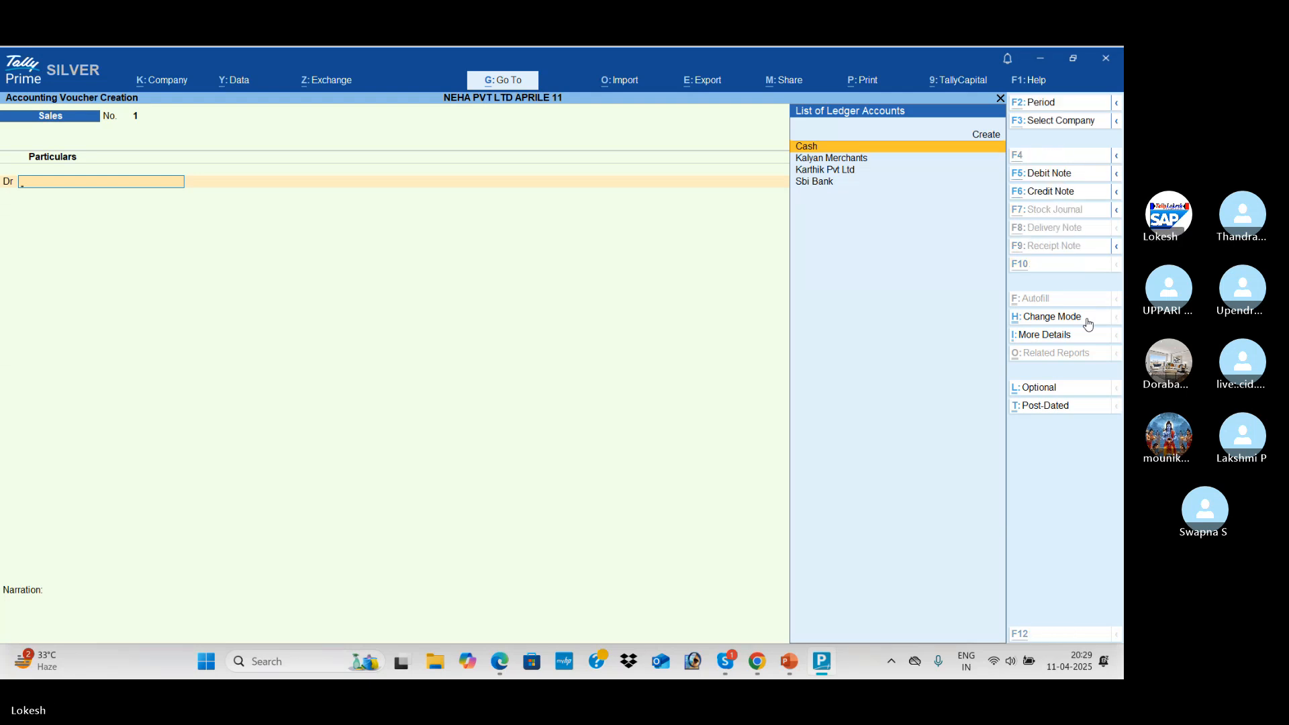
key("alt+Tab")
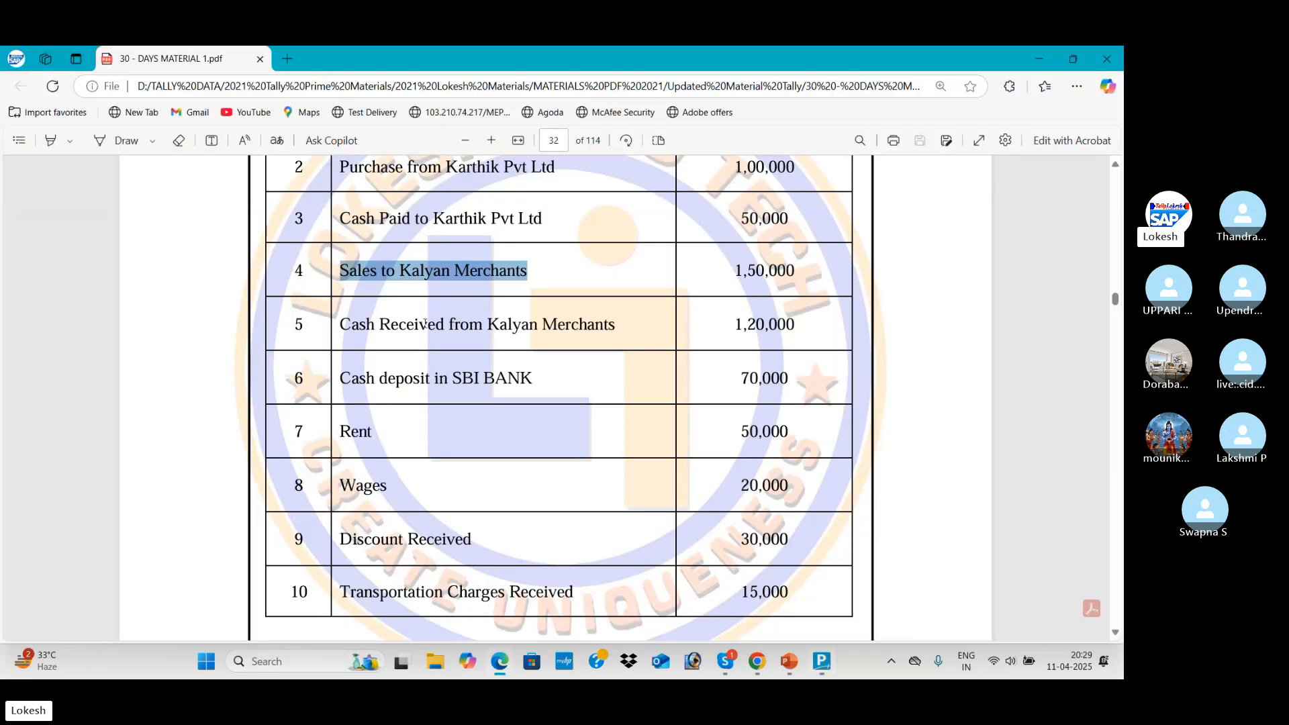
left_click(344, 268)
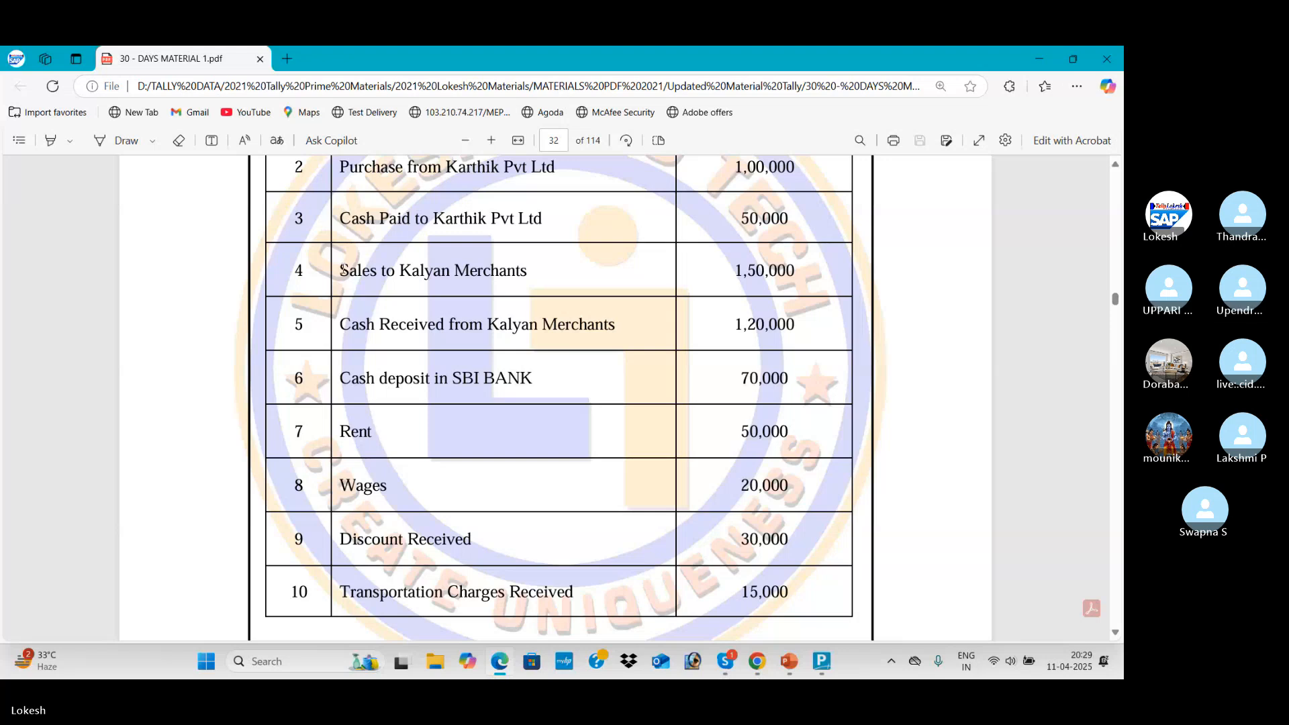
key("alt+Tab")
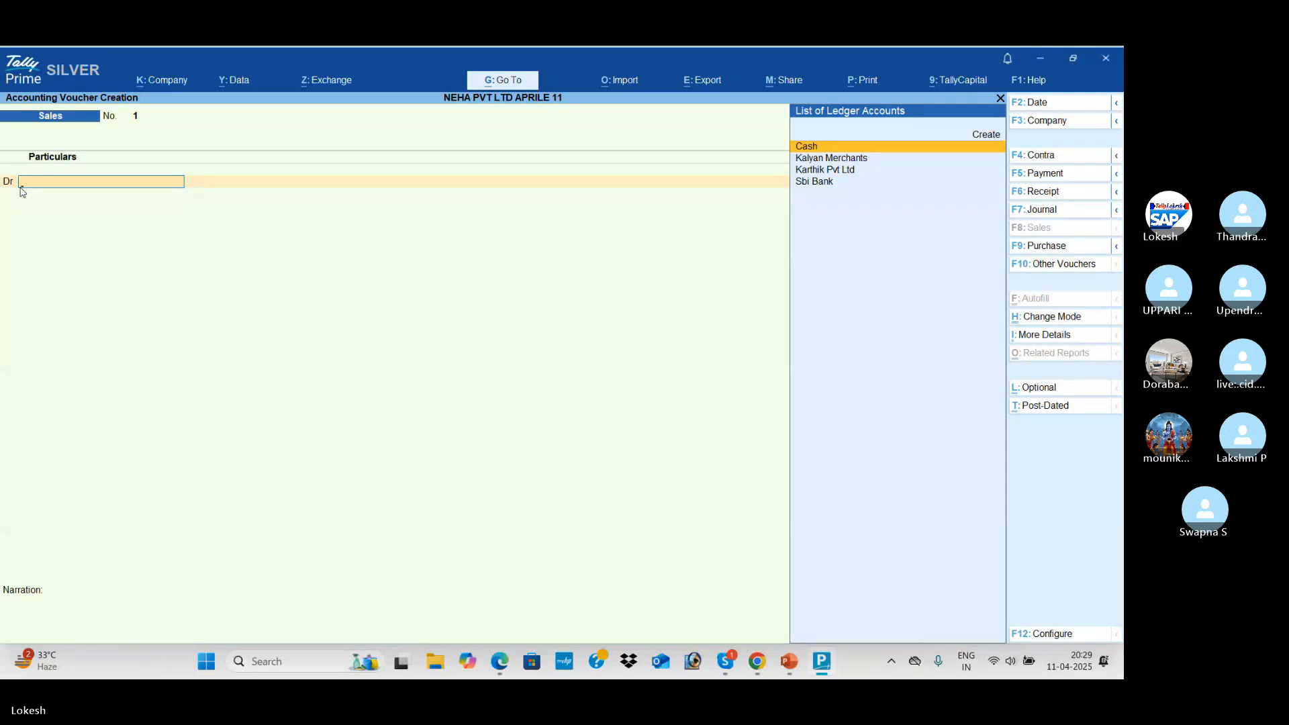
Debit Kalyan Merchants, skipping dispatch and party details, and check the 1,50,000 amount
key("Down")
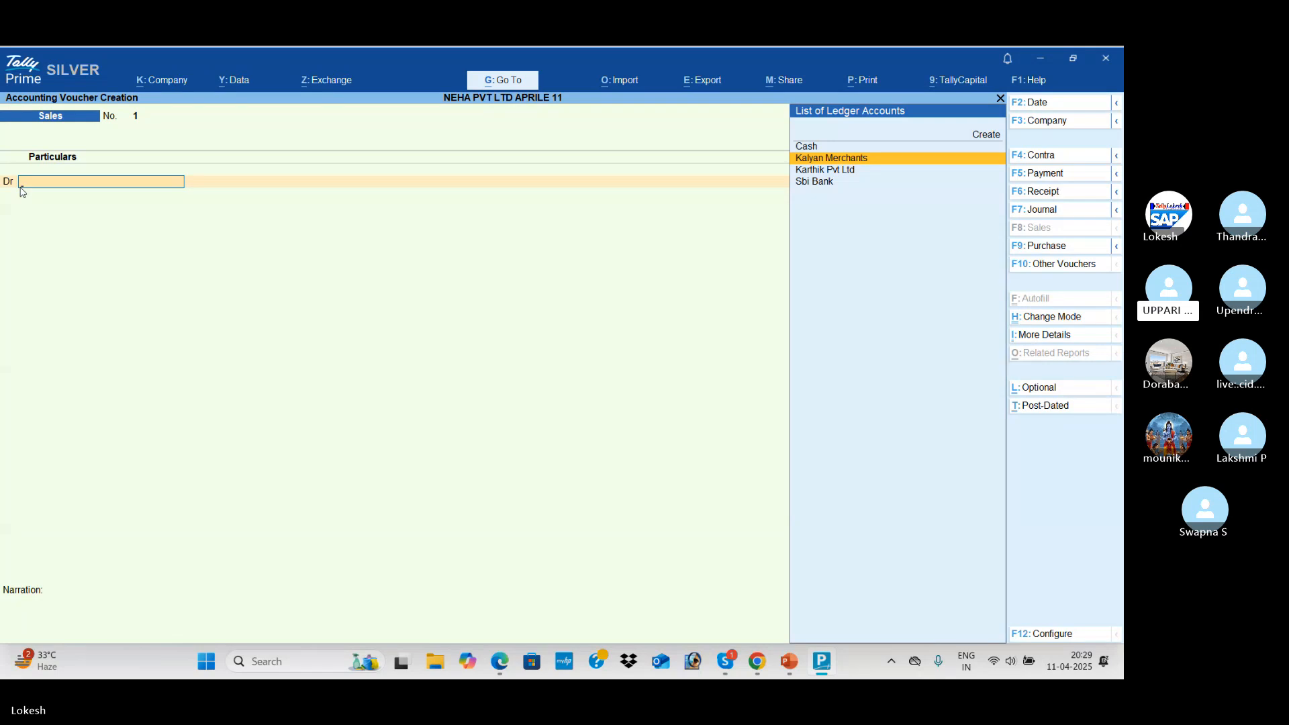
key("Return")
key("Return")
key("Return")
key("Return")
key("Return")
key("Return")
key("Return")
key("Return")
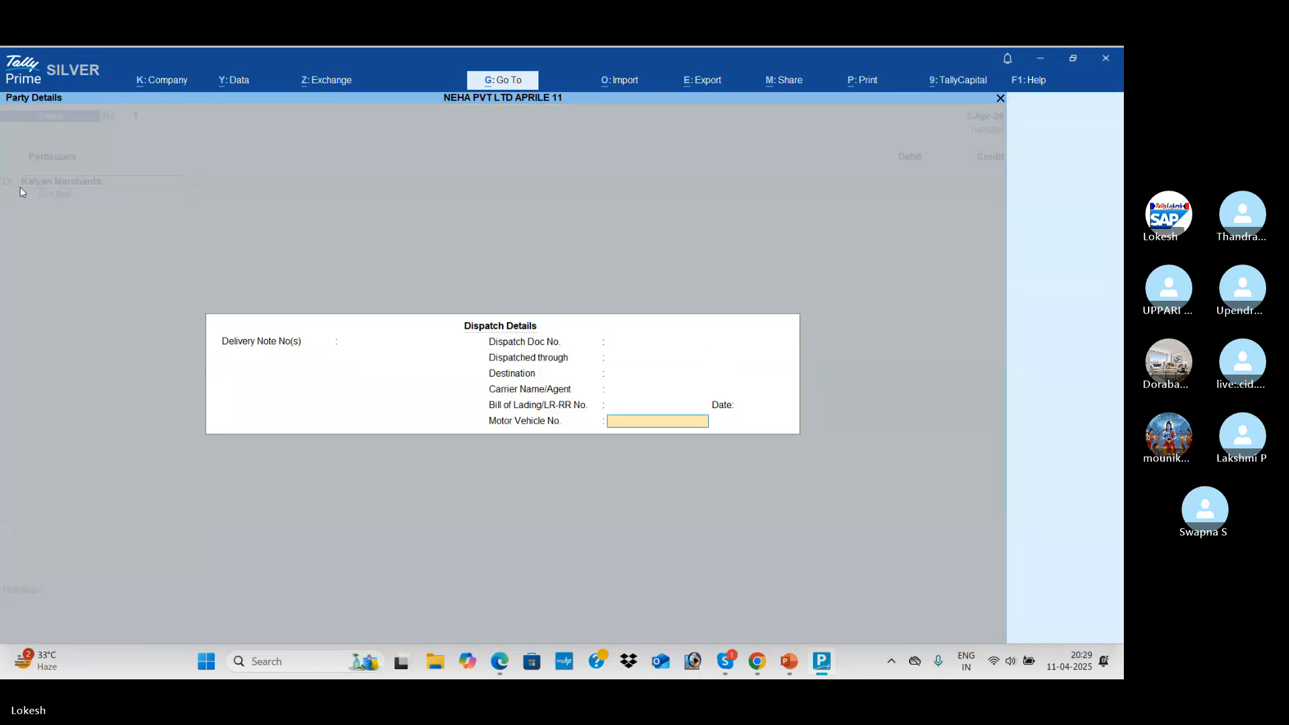
key("Return")
key("Return")
key("alt+Tab")
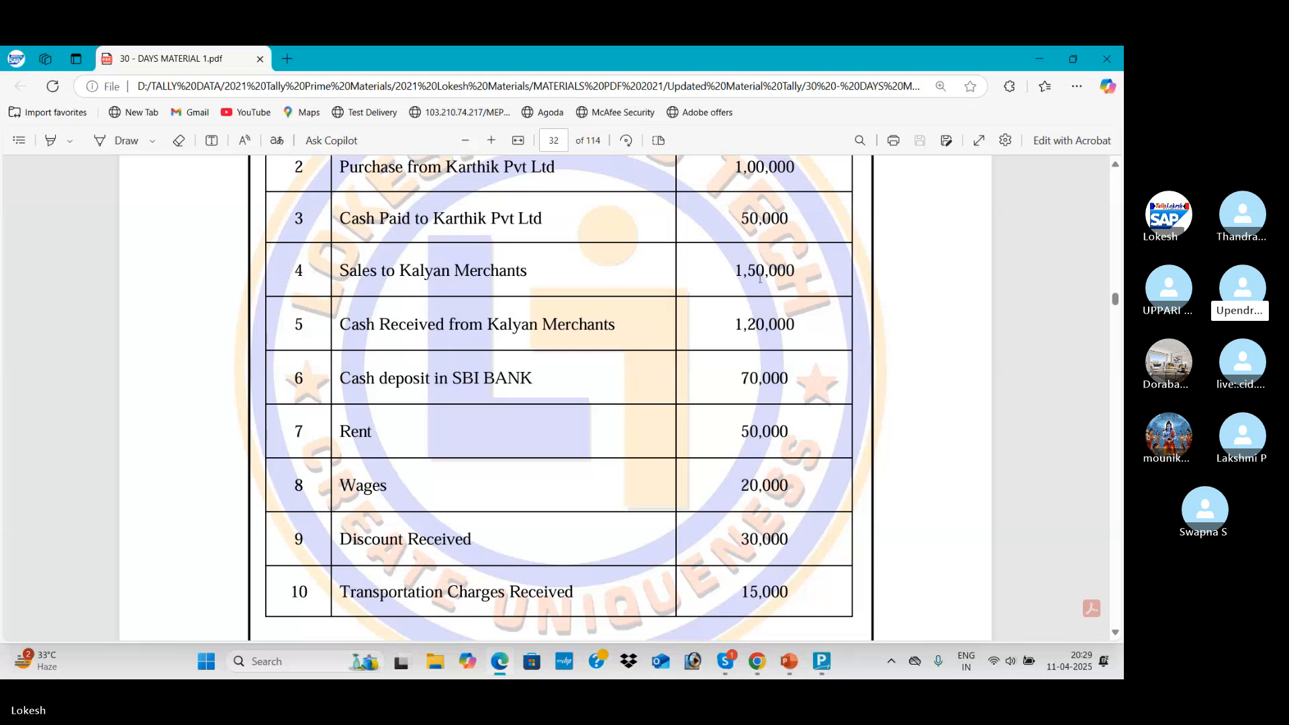
left_click_drag(736, 270, 800, 272)
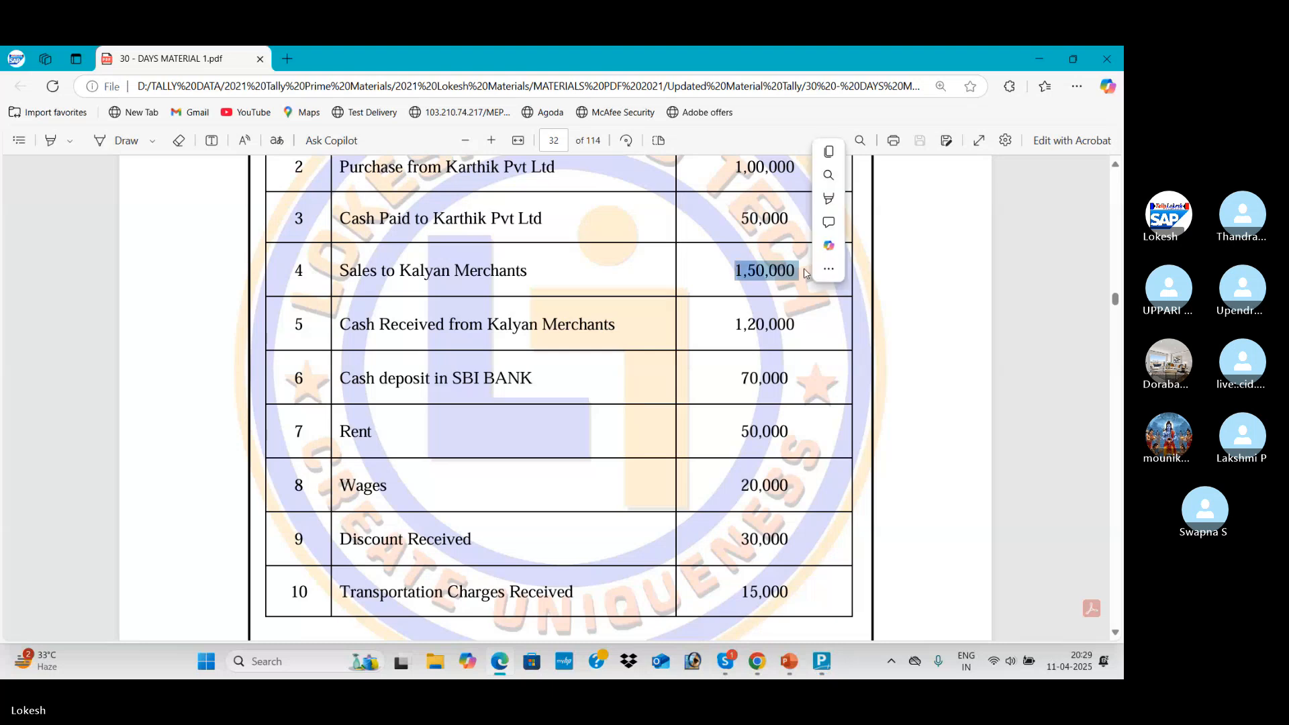
key("alt+Tab")
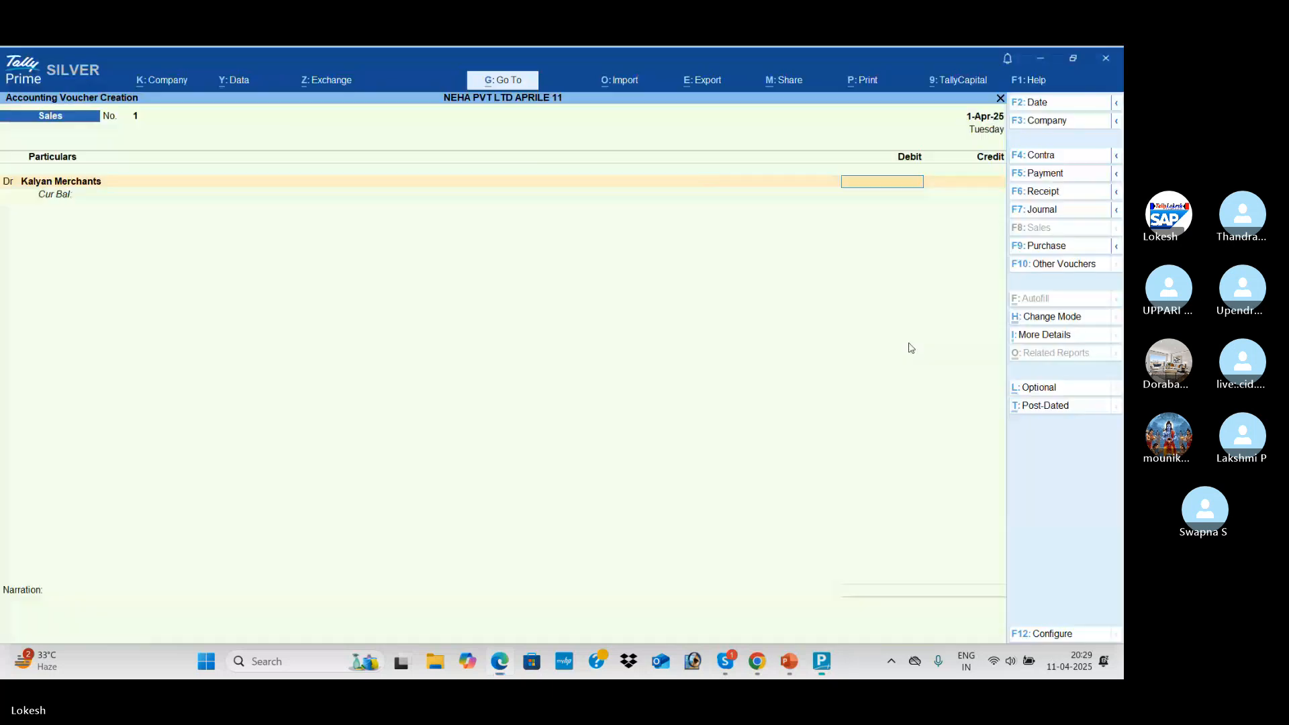
Enter 1,50,000, credit the Sales ledger, and save Sales voucher 1
type("150000")
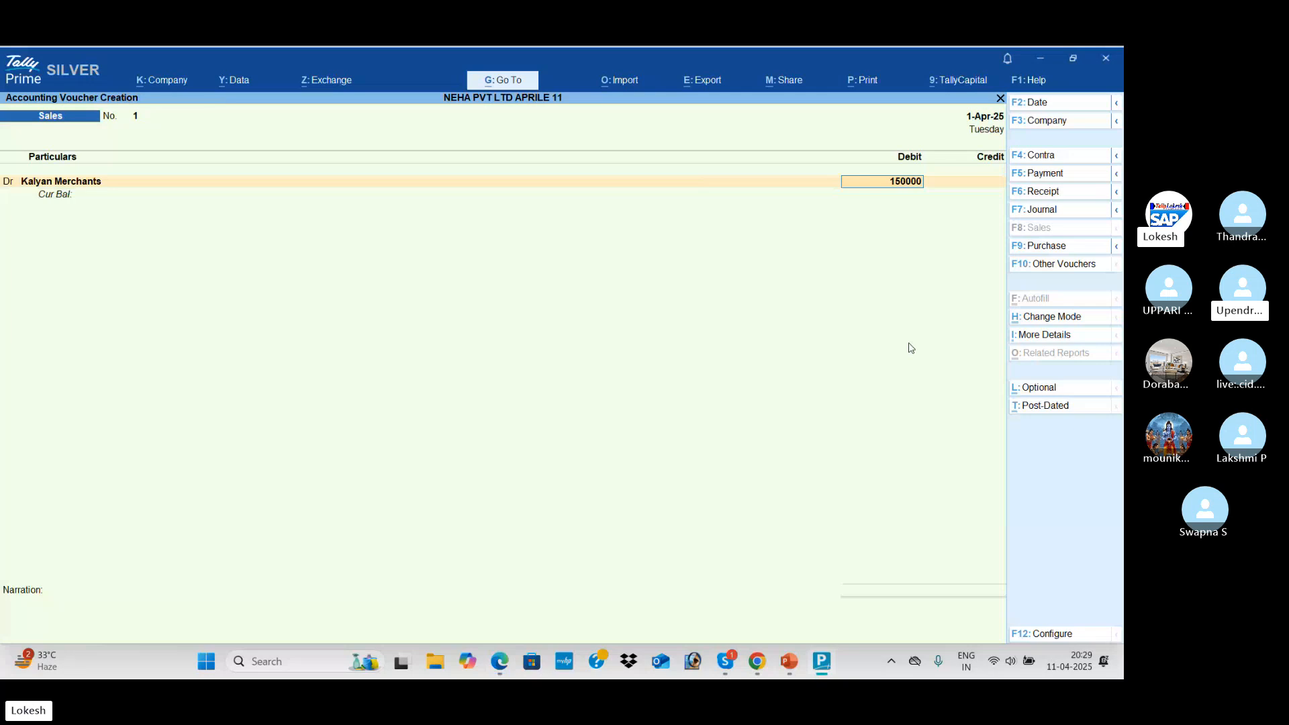
key("Return")
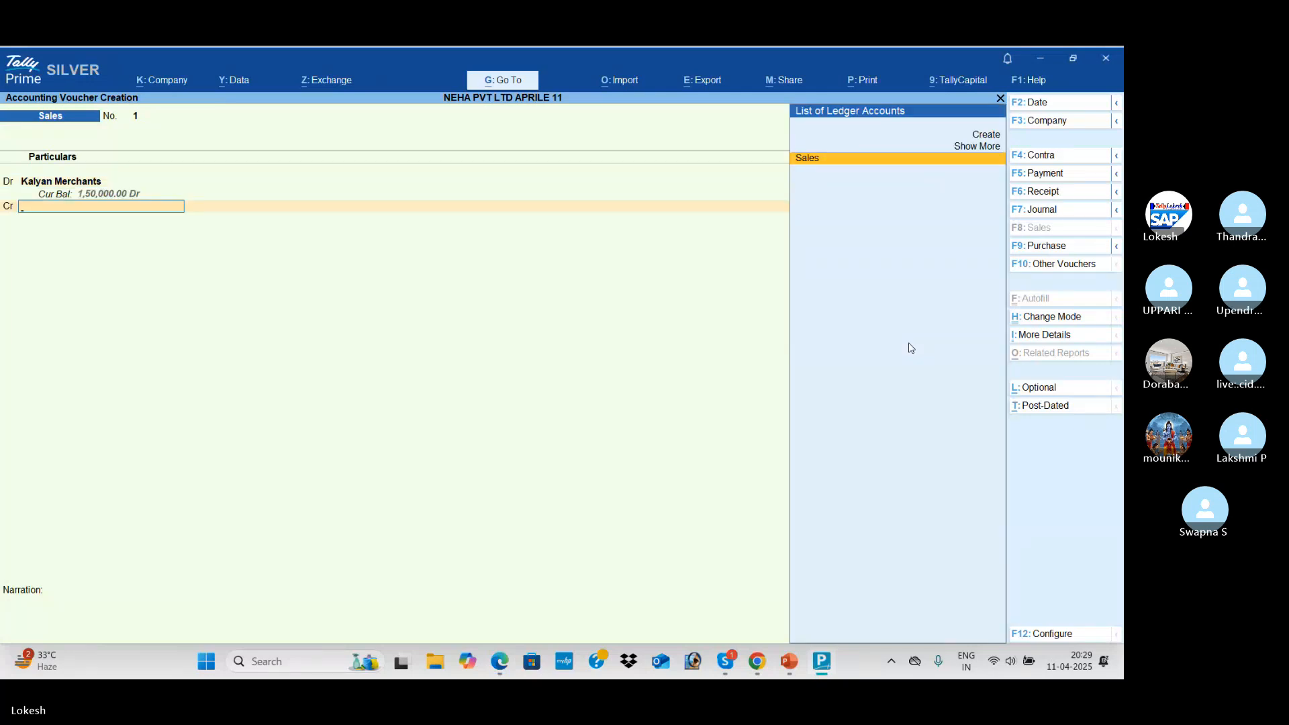
key("Return")
key("Return")
key("Return")
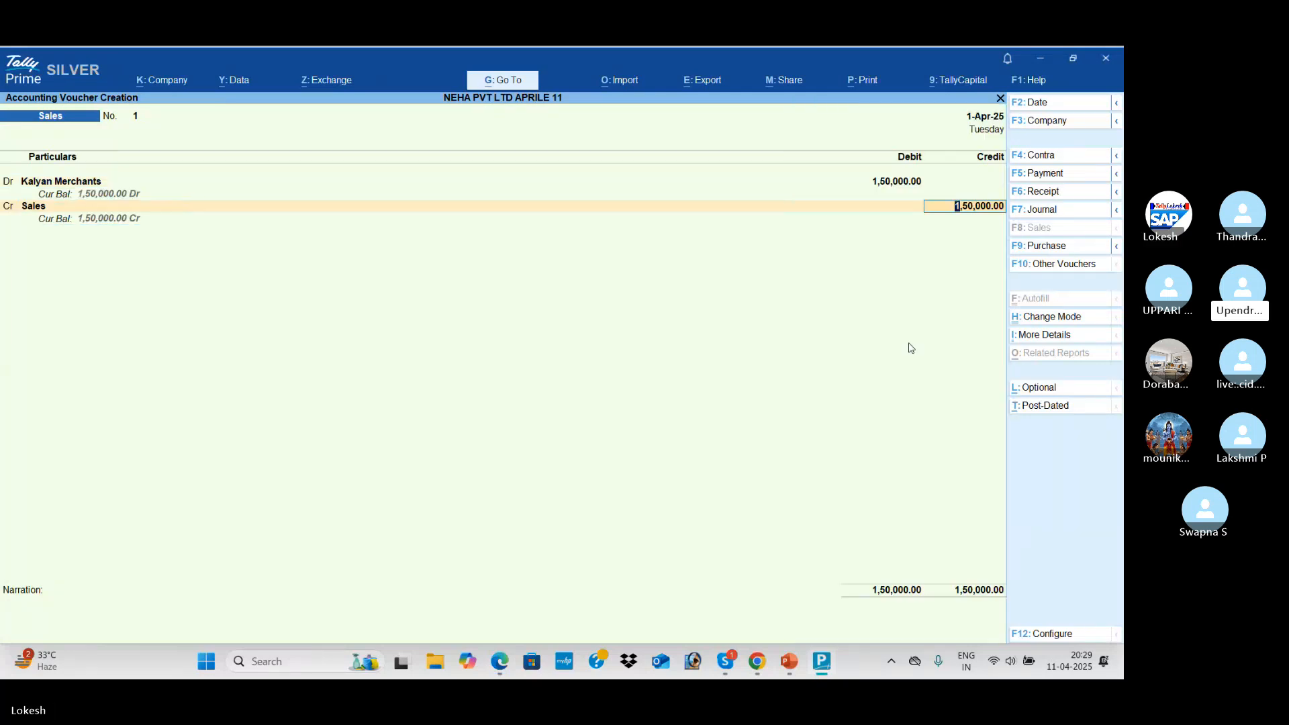
key("Return")
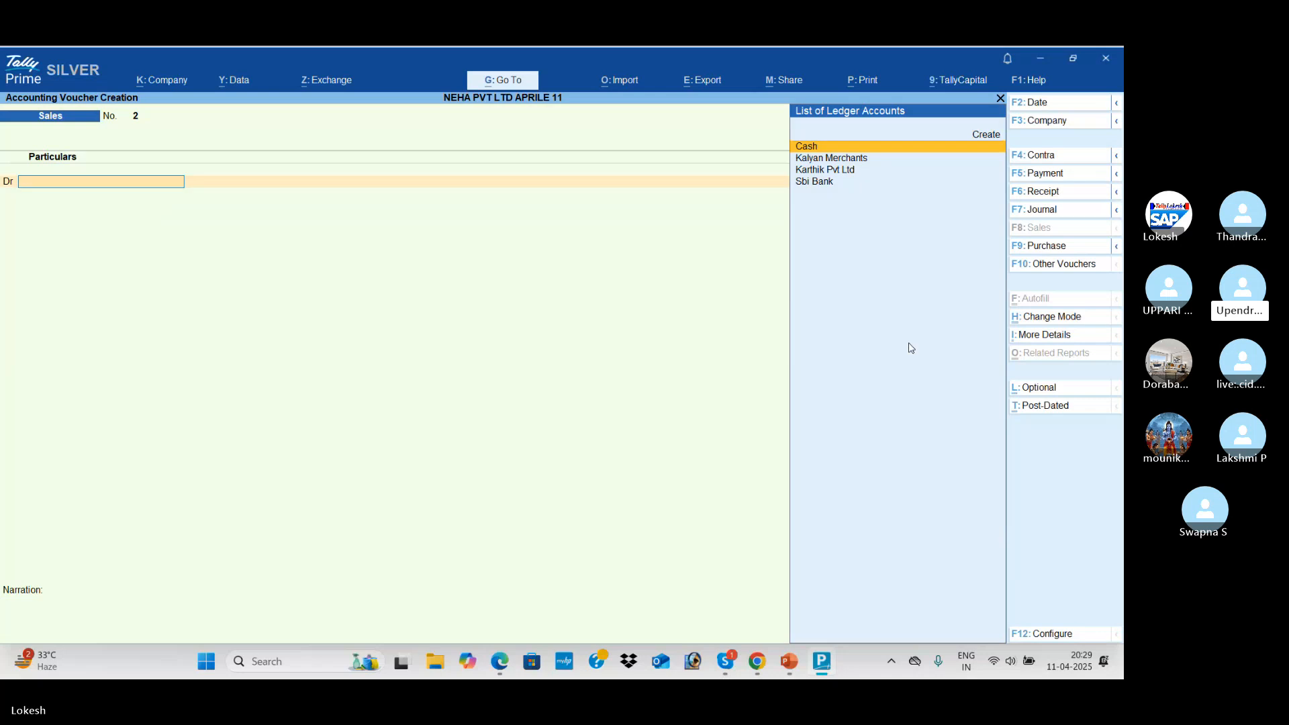
key("alt+Tab")
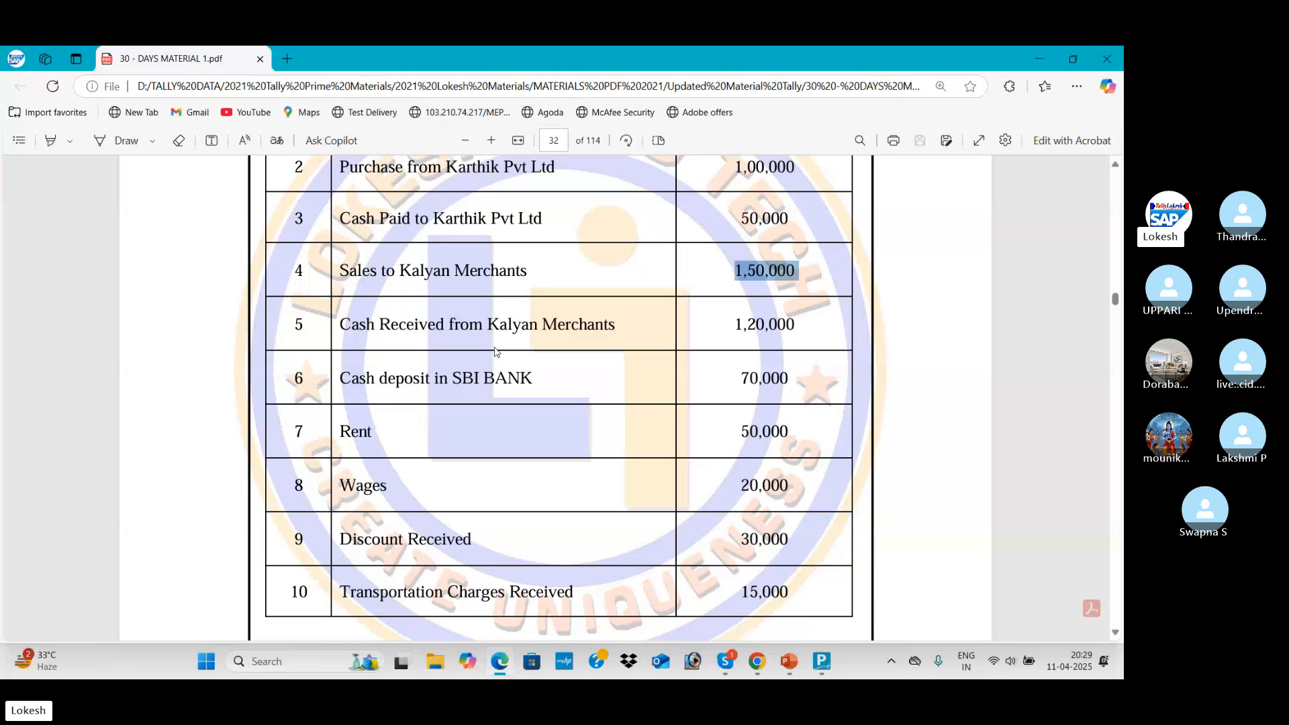
Mark the Cash Received from Kalyan Merchants line in the PDF and switch to a Receipt voucher
scroll(621, 336, "down", 1)
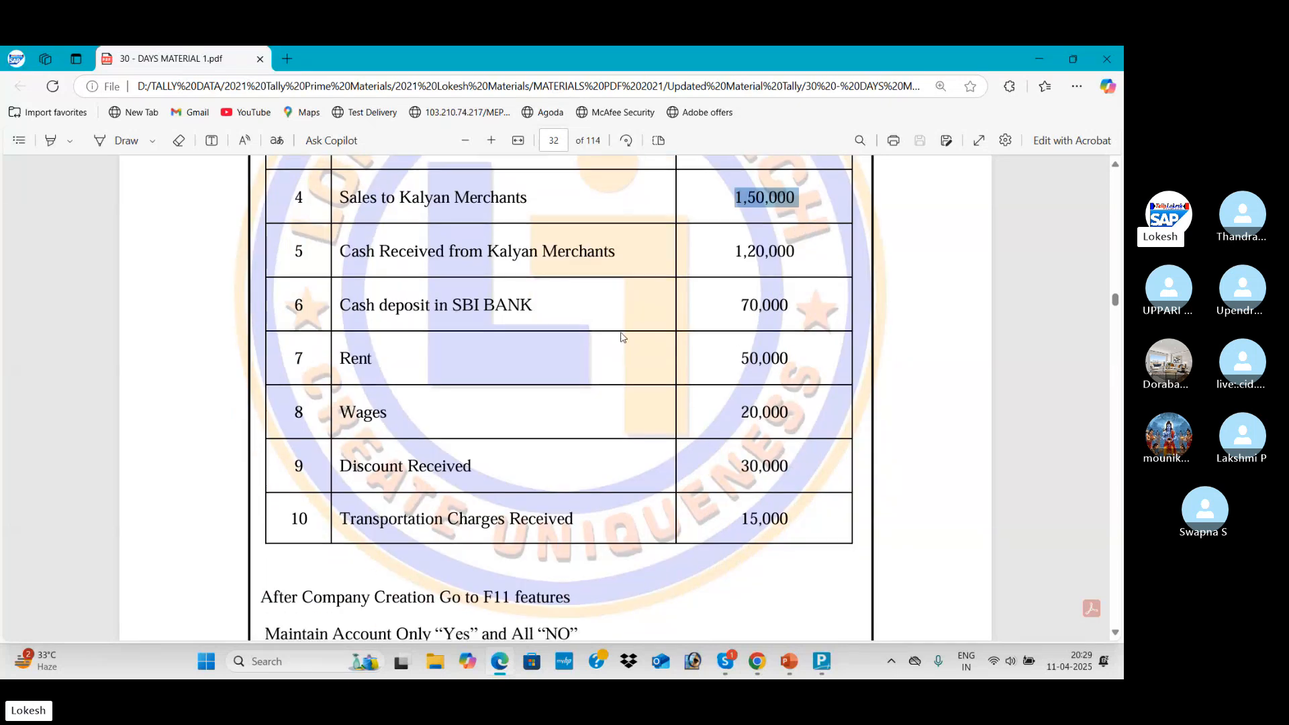
left_click_drag(343, 250, 616, 253)
key("alt+Tab")
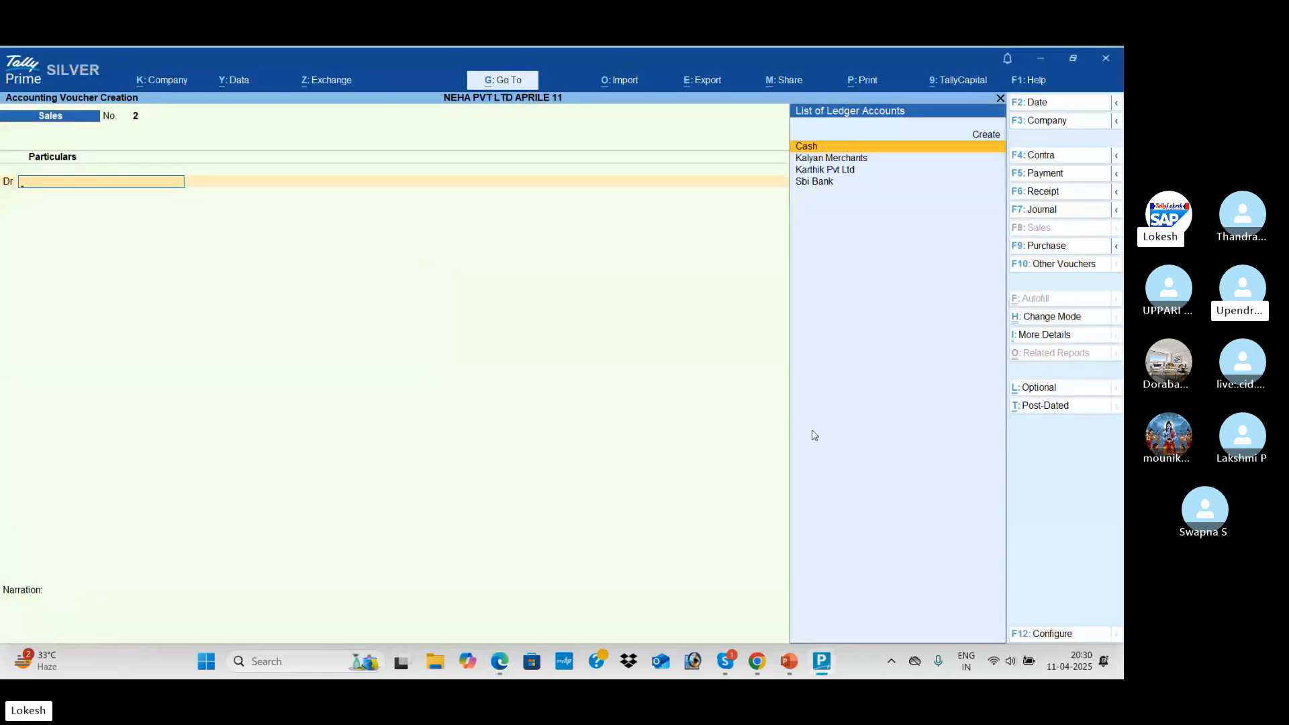
left_click(1067, 193)
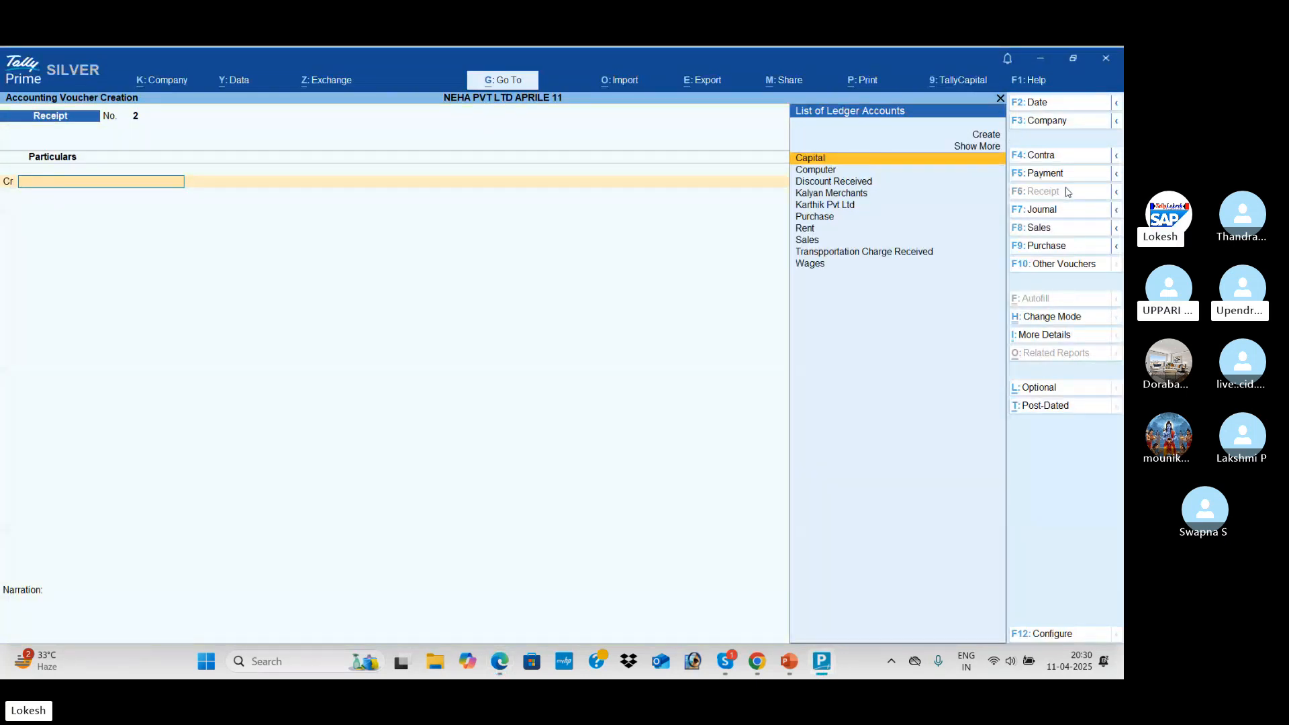
key("alt+Tab")
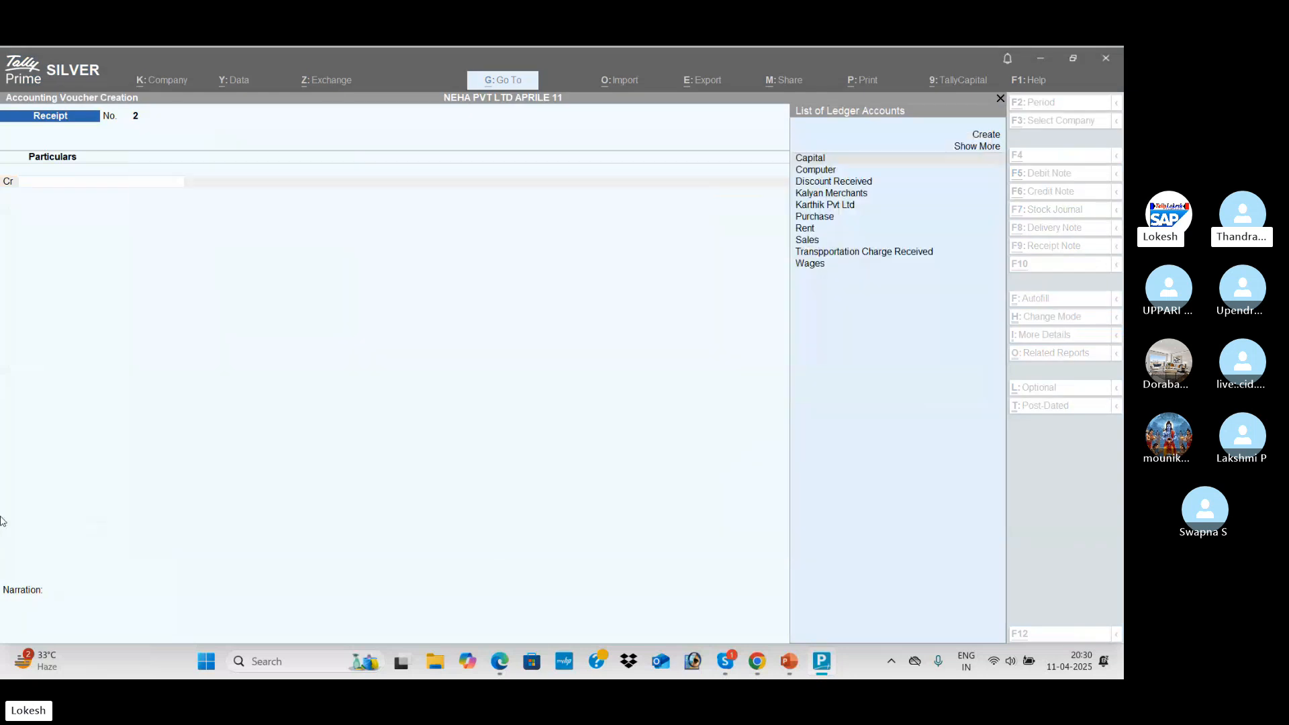
left_click(380, 251)
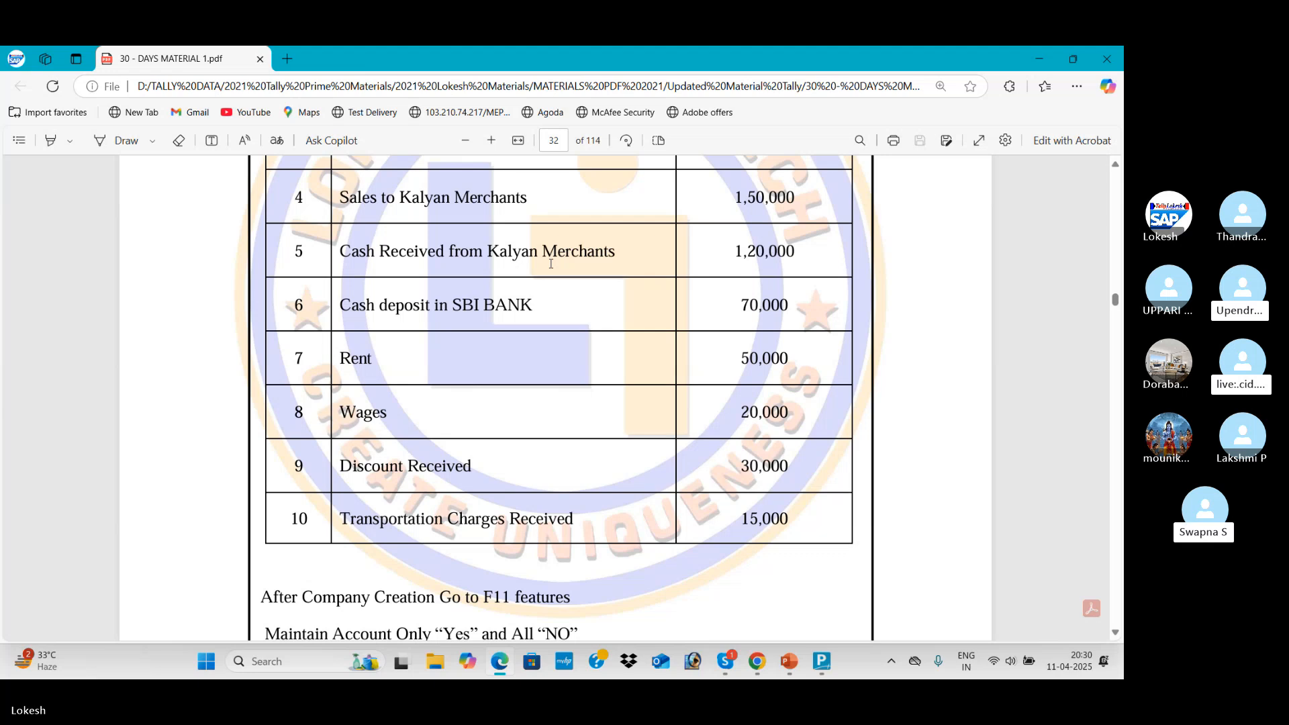
key("alt+Tab")
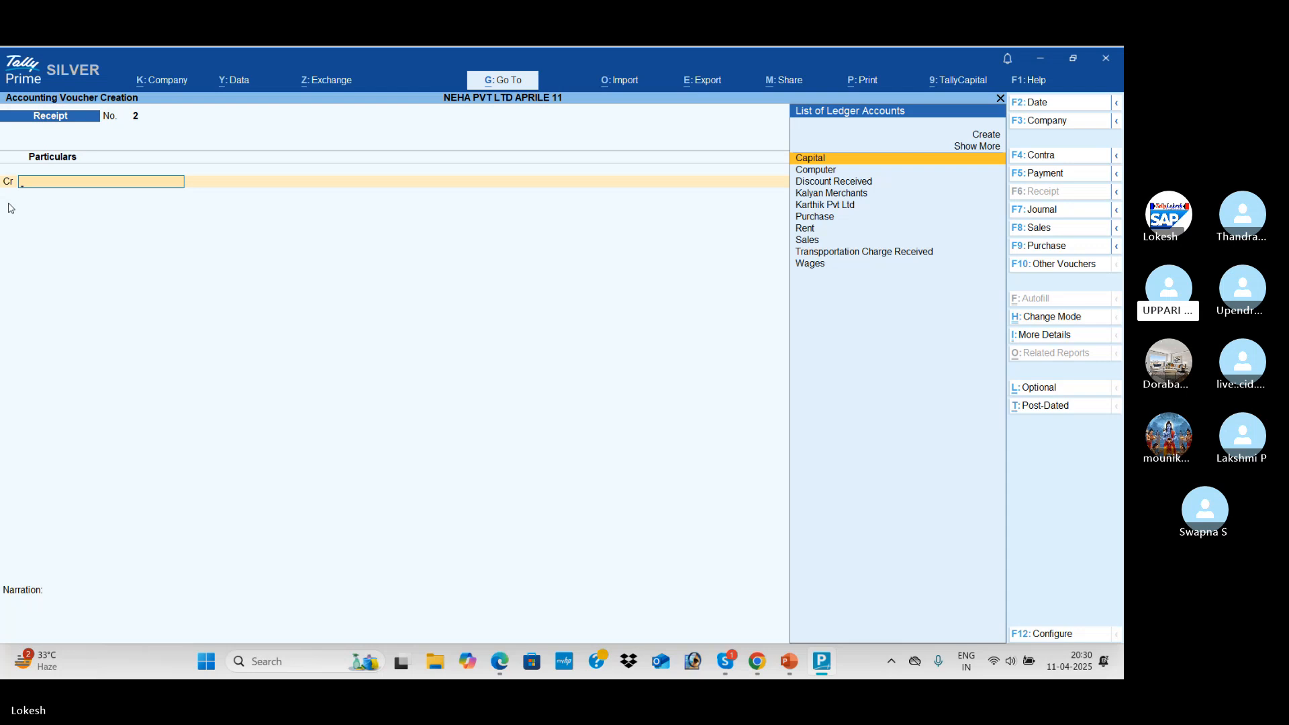
Credit Kalyan Merchants with 1,20,000 in Receipt voucher 2
type("K")
key("Return")
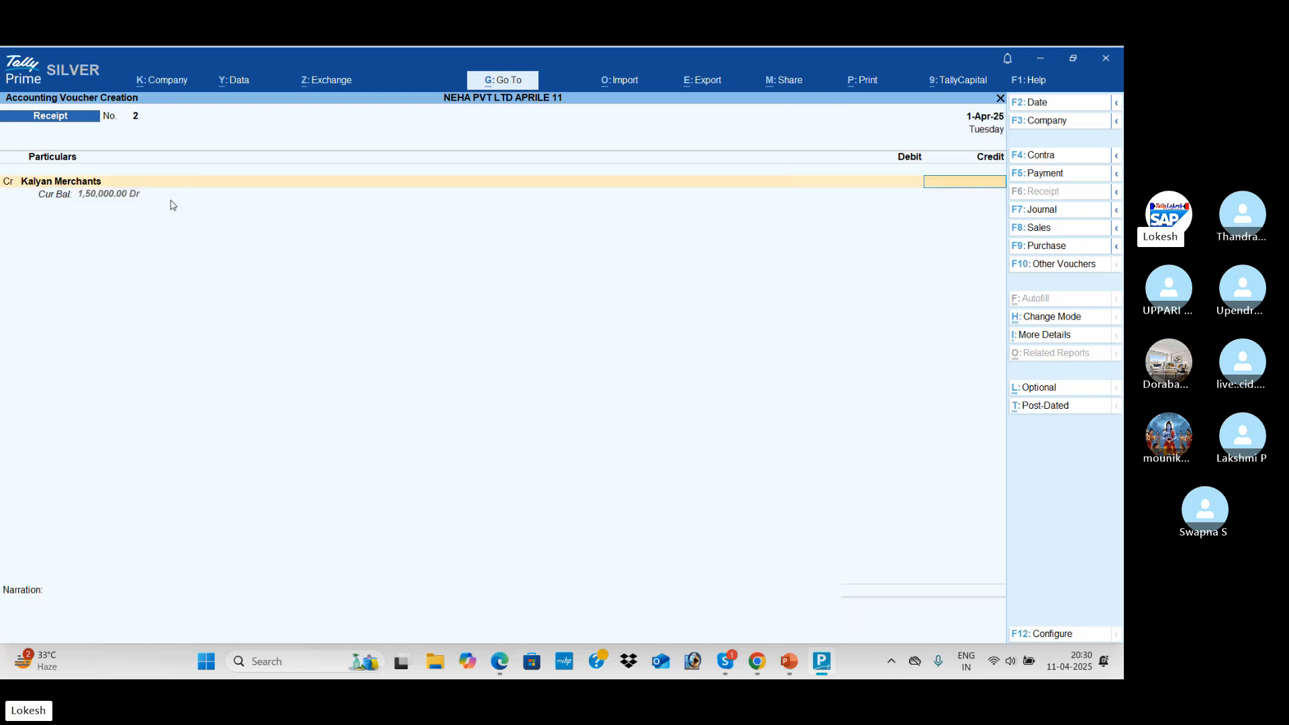
key("alt+Tab")
key("alt+Tab")
type("1,20,000")
key("Return")
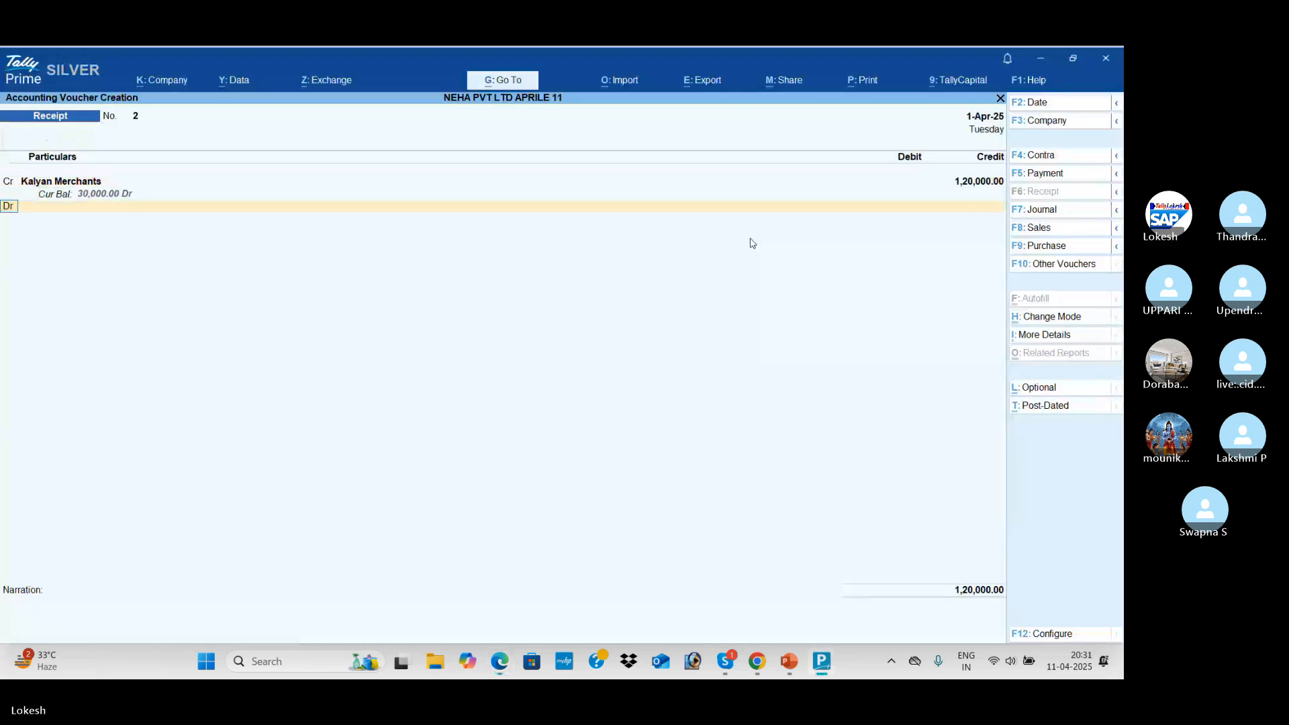
Debit Cash for 1,20,000 and save the receipt voucher
key("Return")
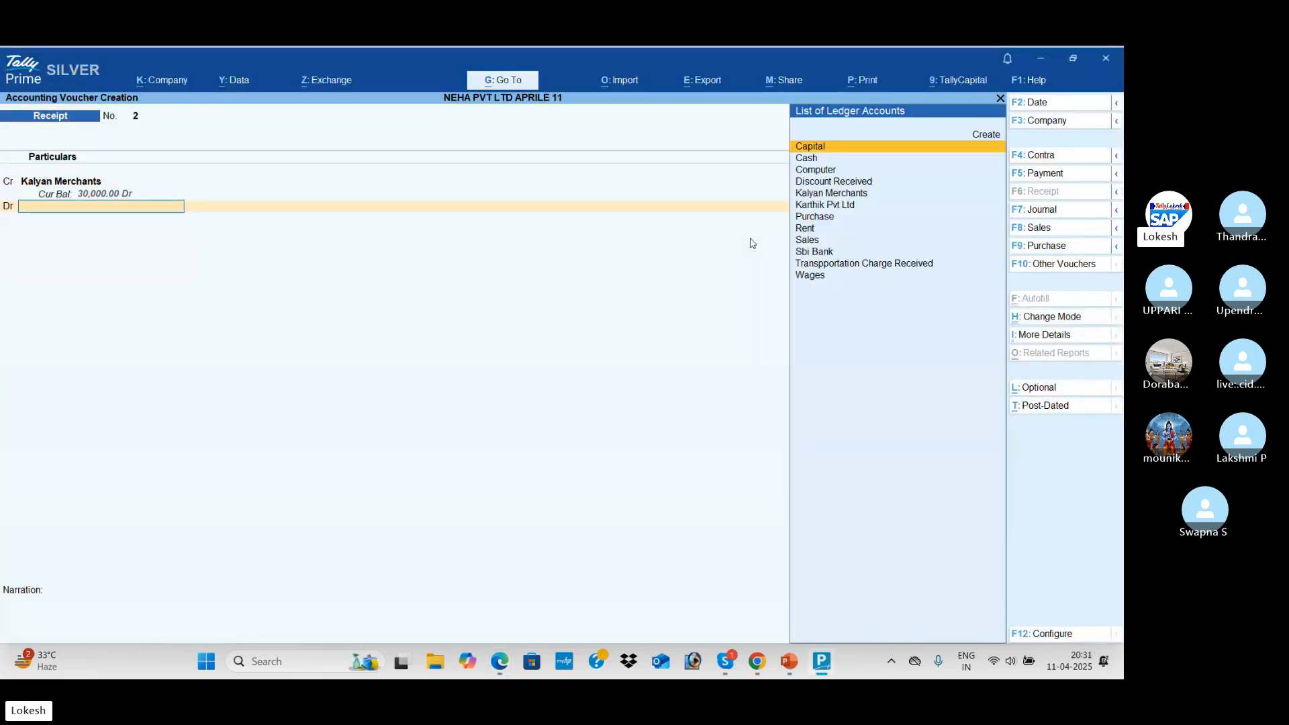
key("Down")
key("Return")
key("Return")
key("Return")
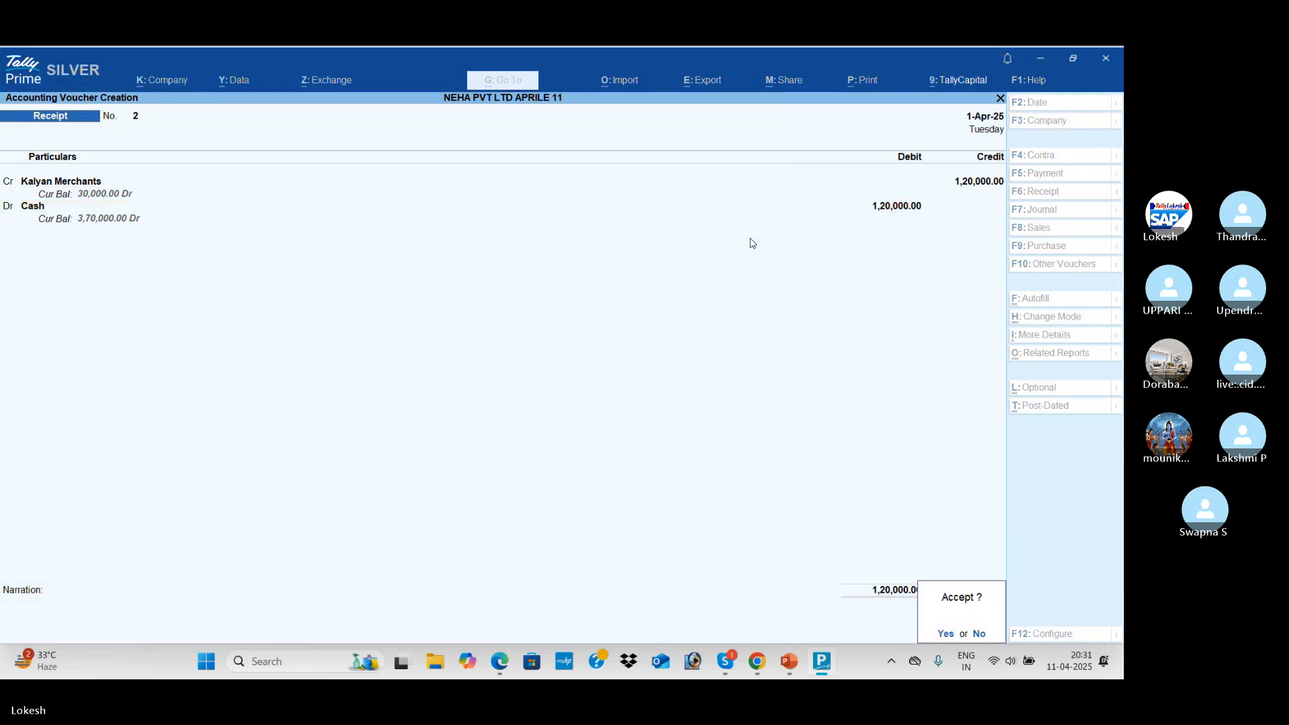
key("Return")
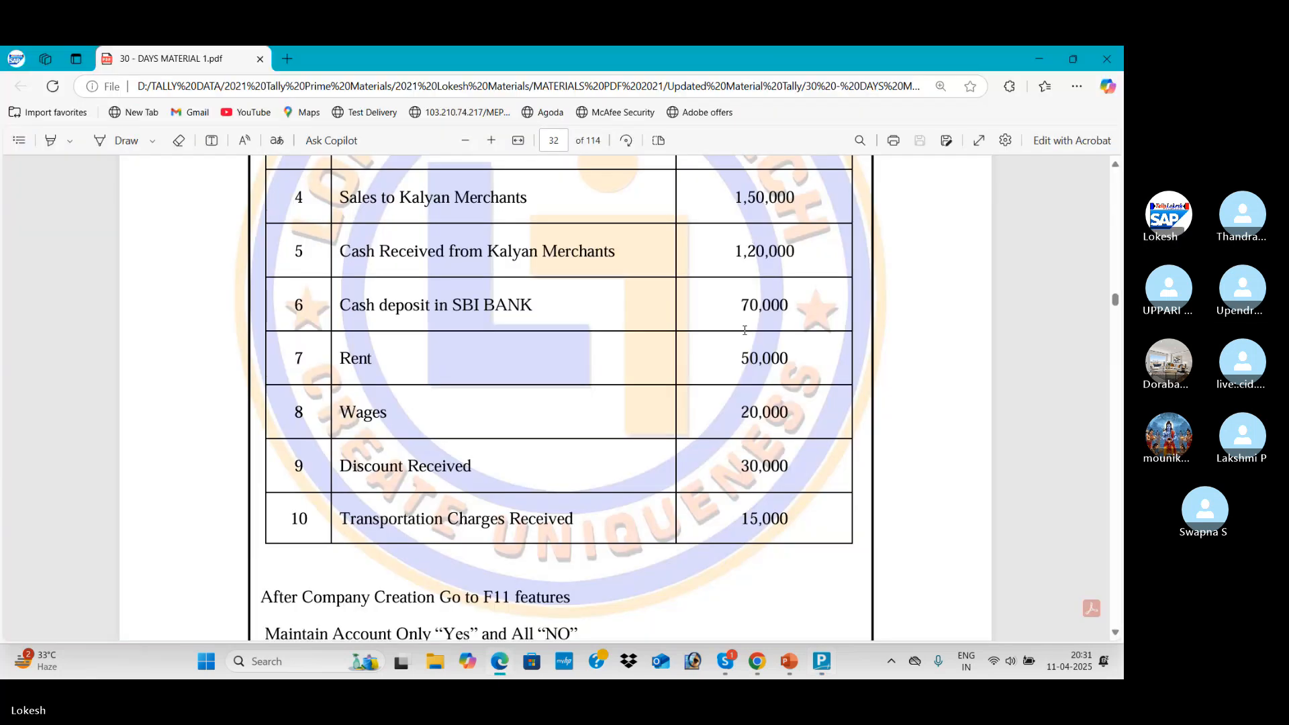
key("alt+Tab")
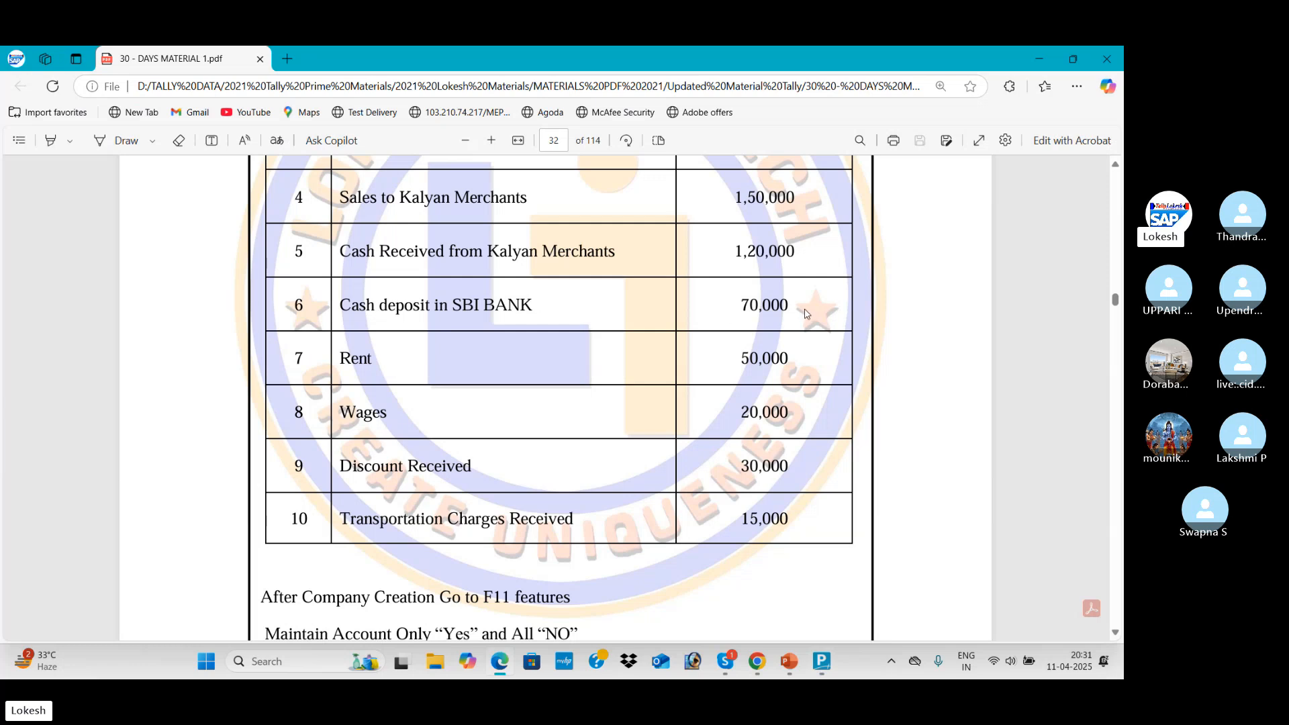
key("alt+Tab")
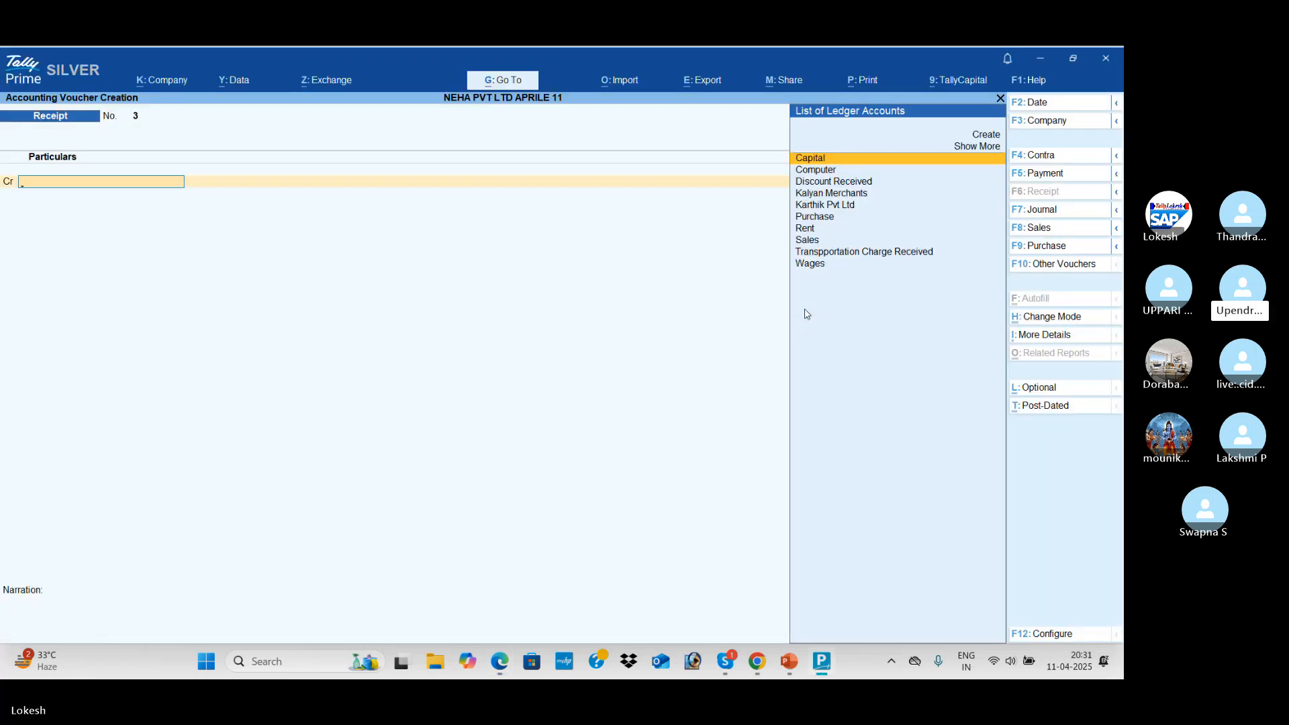
Switch to a Contra voucher and credit Cash with 70,000
left_click(1058, 155)
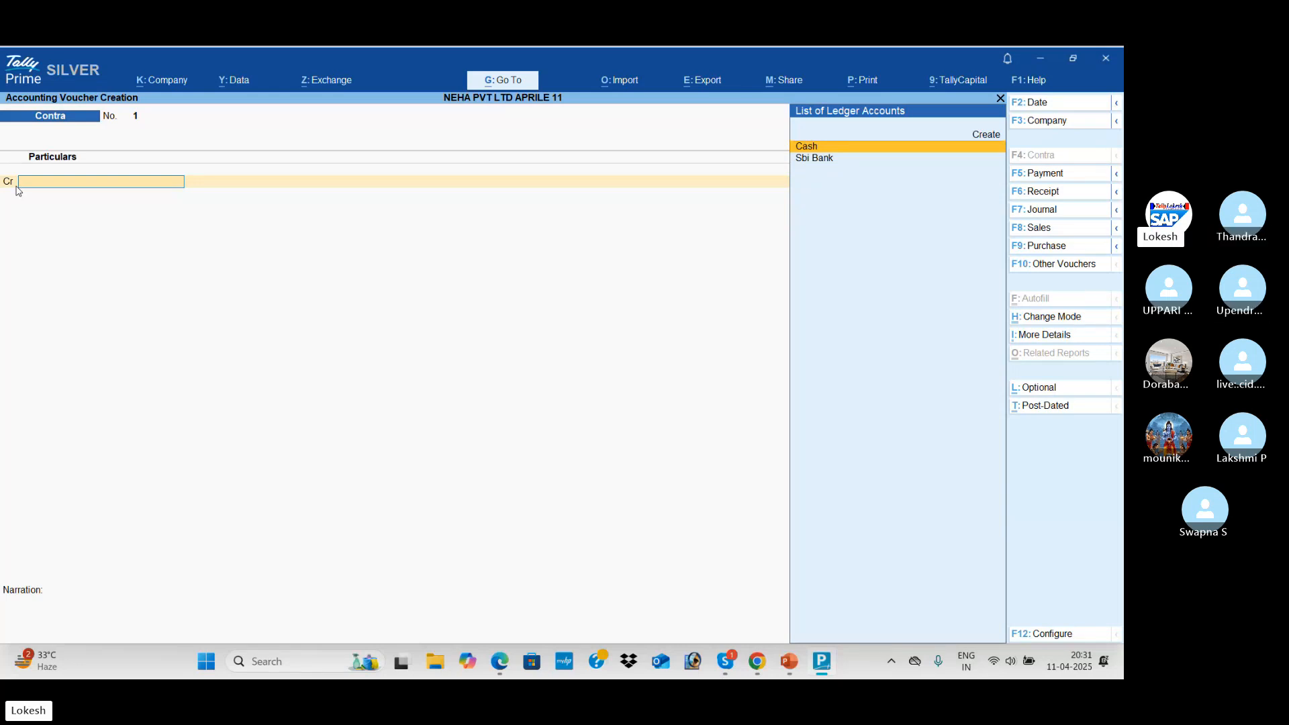
key("alt+Tab")
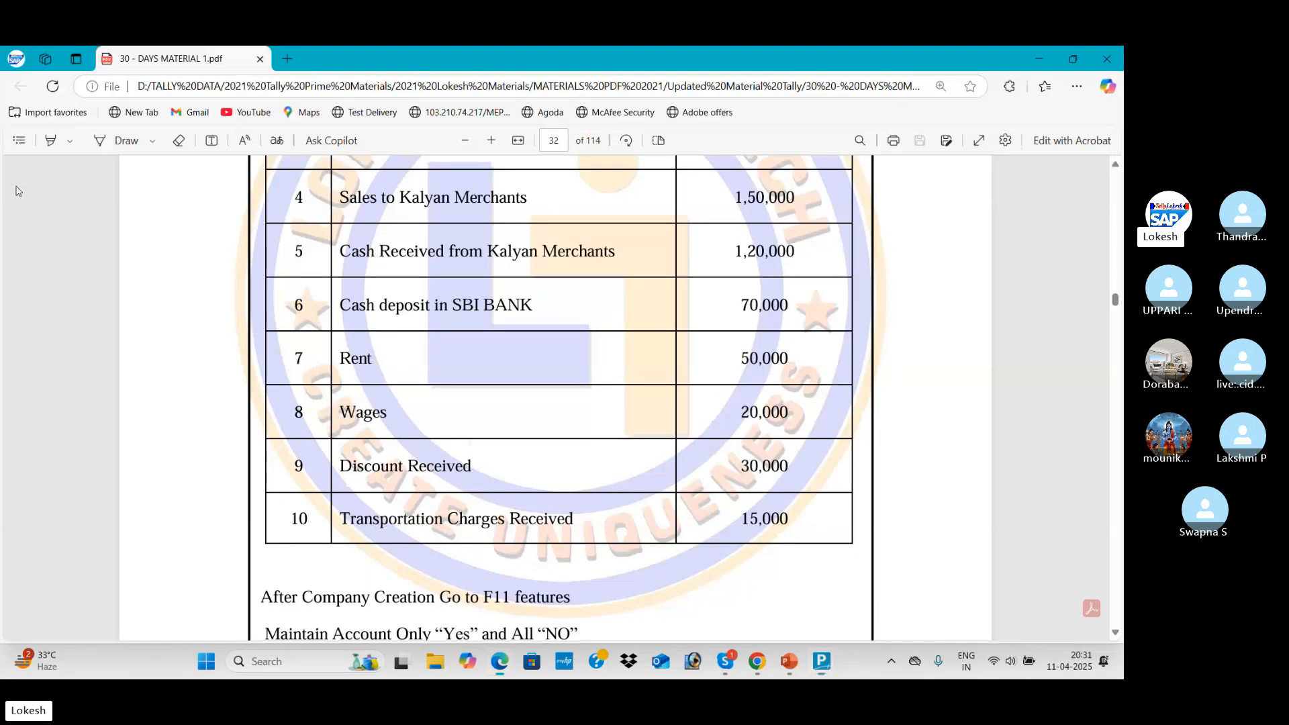
key("alt+Tab")
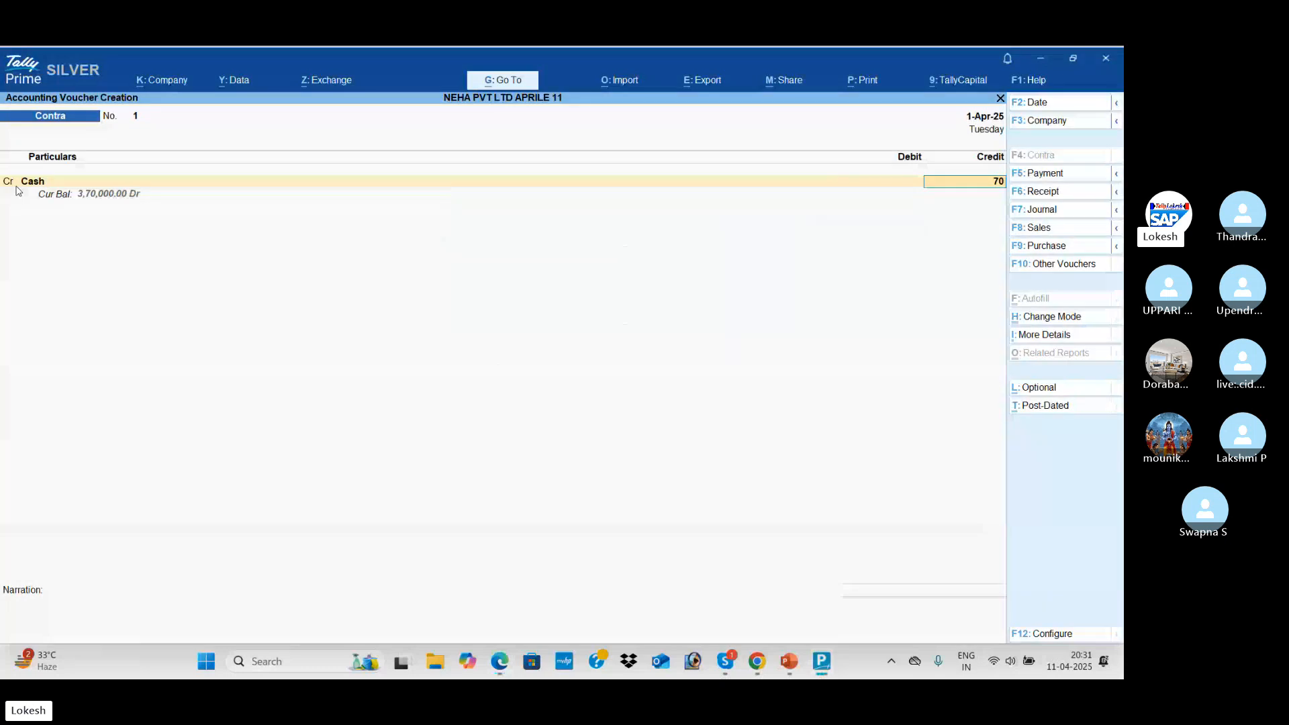
type("70000")
key("Return")
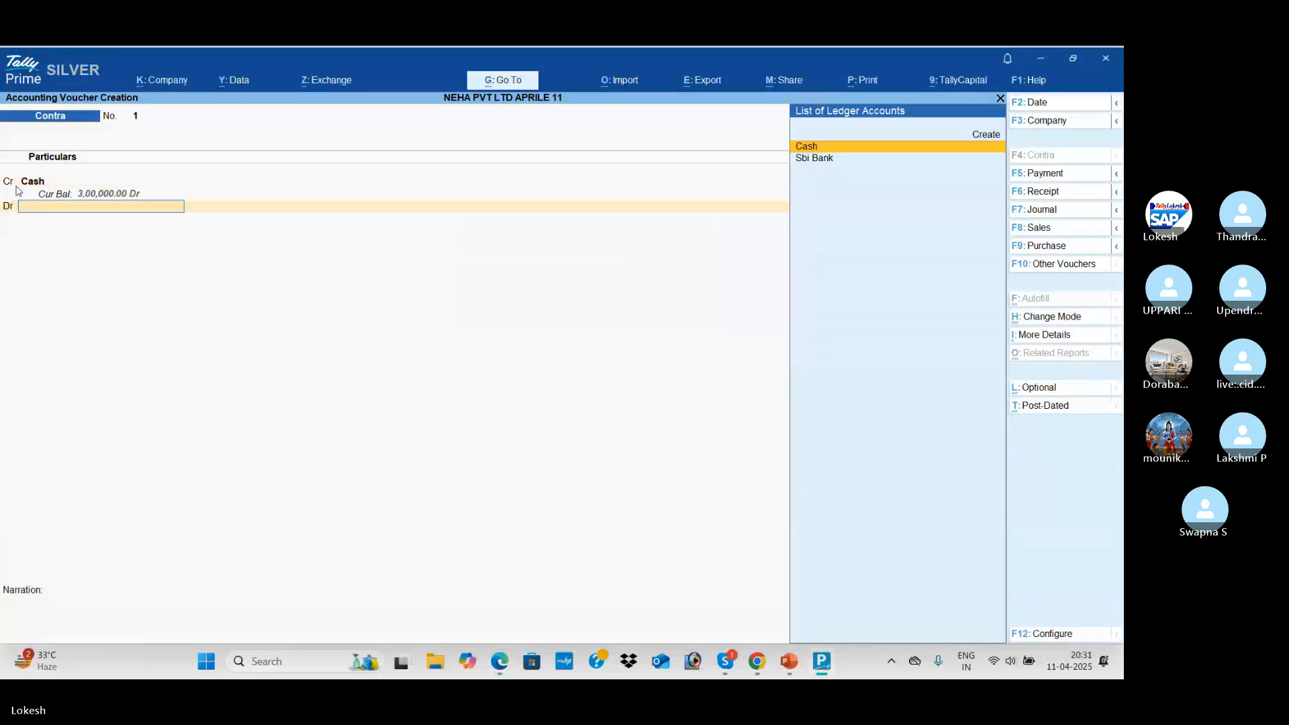
Debit Sbi Bank 70,000, skip bank allocation and denominations, and accept the voucher
key("Down")
key("Return")
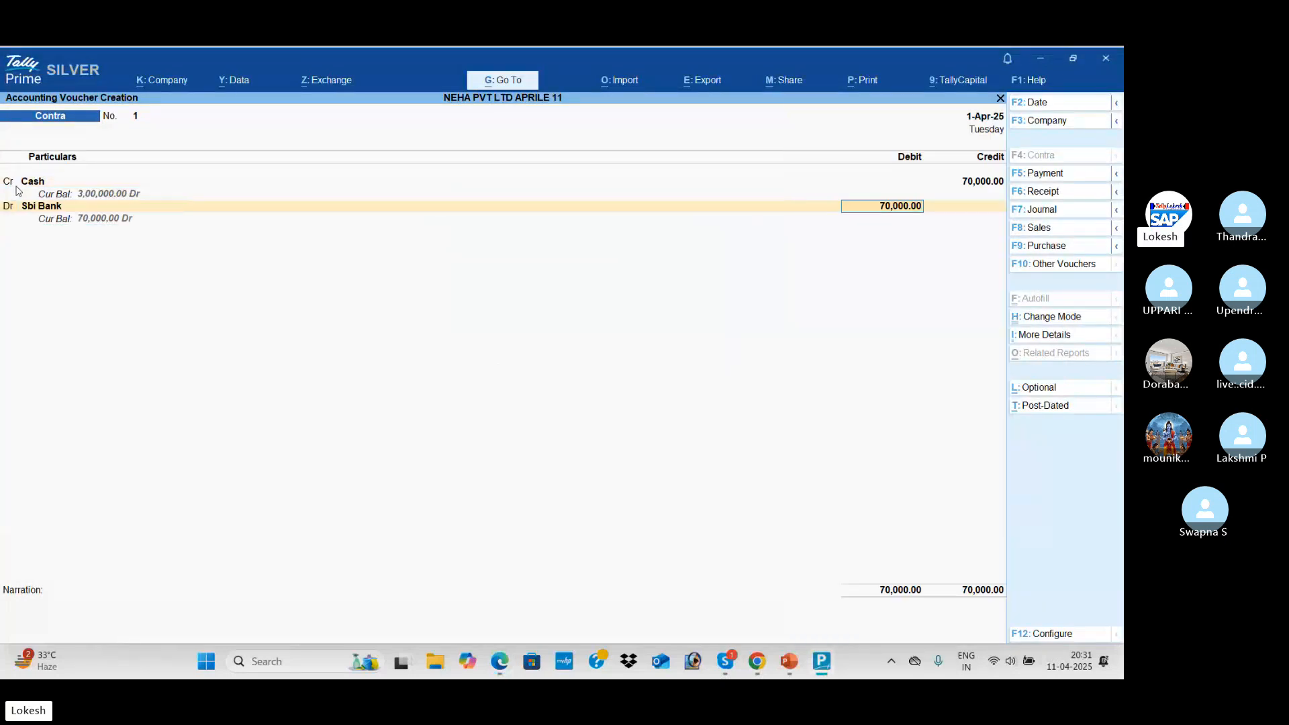
key("Return")
key("Return")
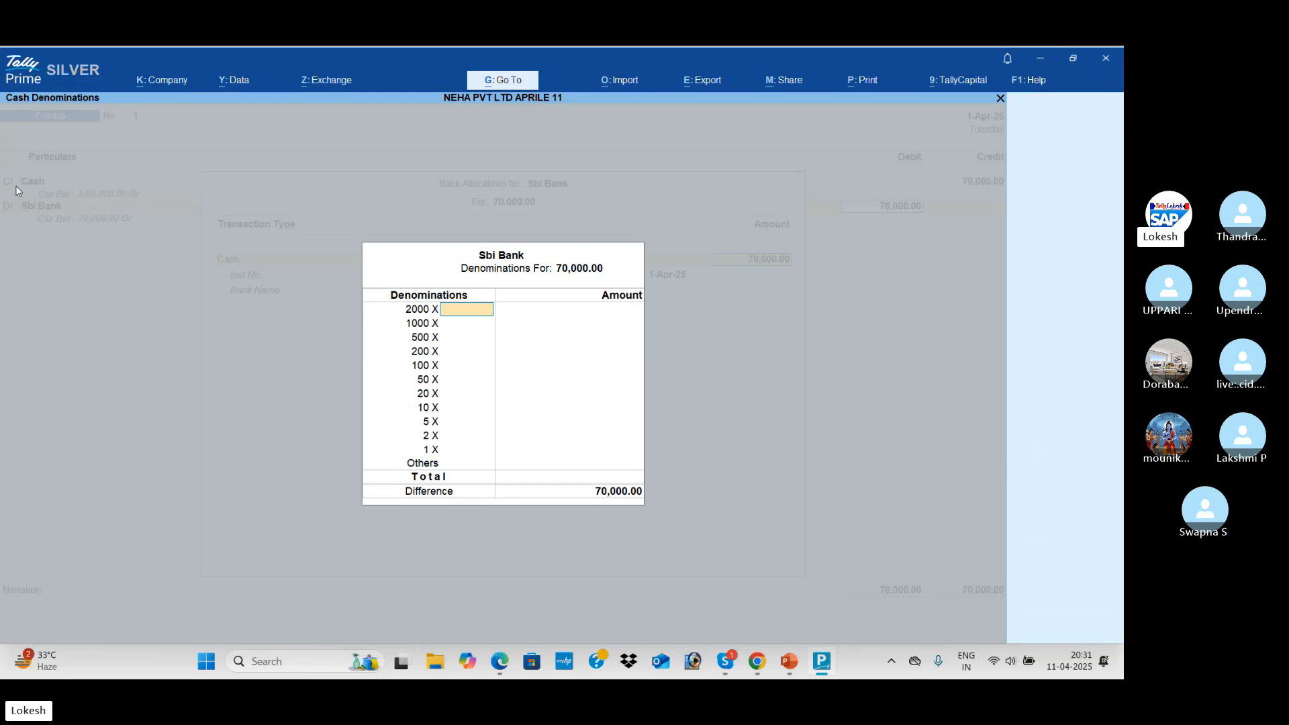
key("Return")
key("Return")
key("Return")
key("Return")
key("Return")
key("Return")
key("Return")
key("Return")
key("Return")
key("Return")
key("Return")
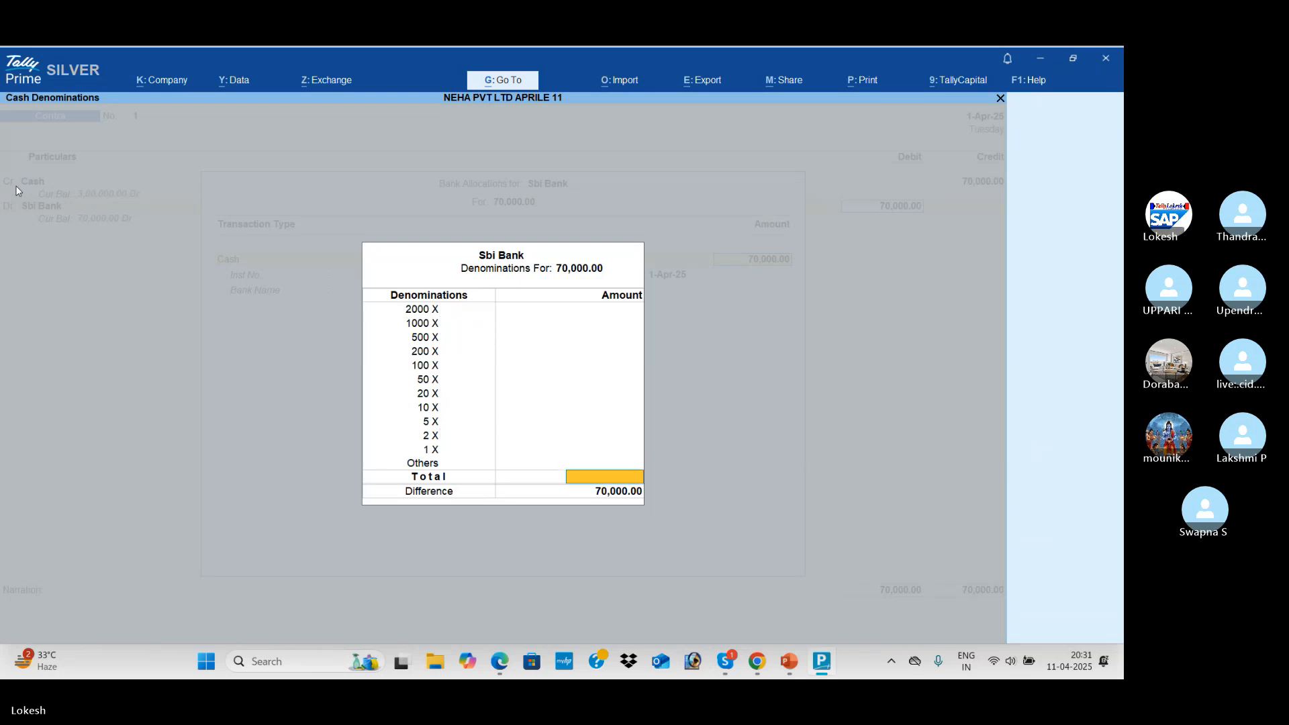
key("Return")
key("Return")
key("Return")
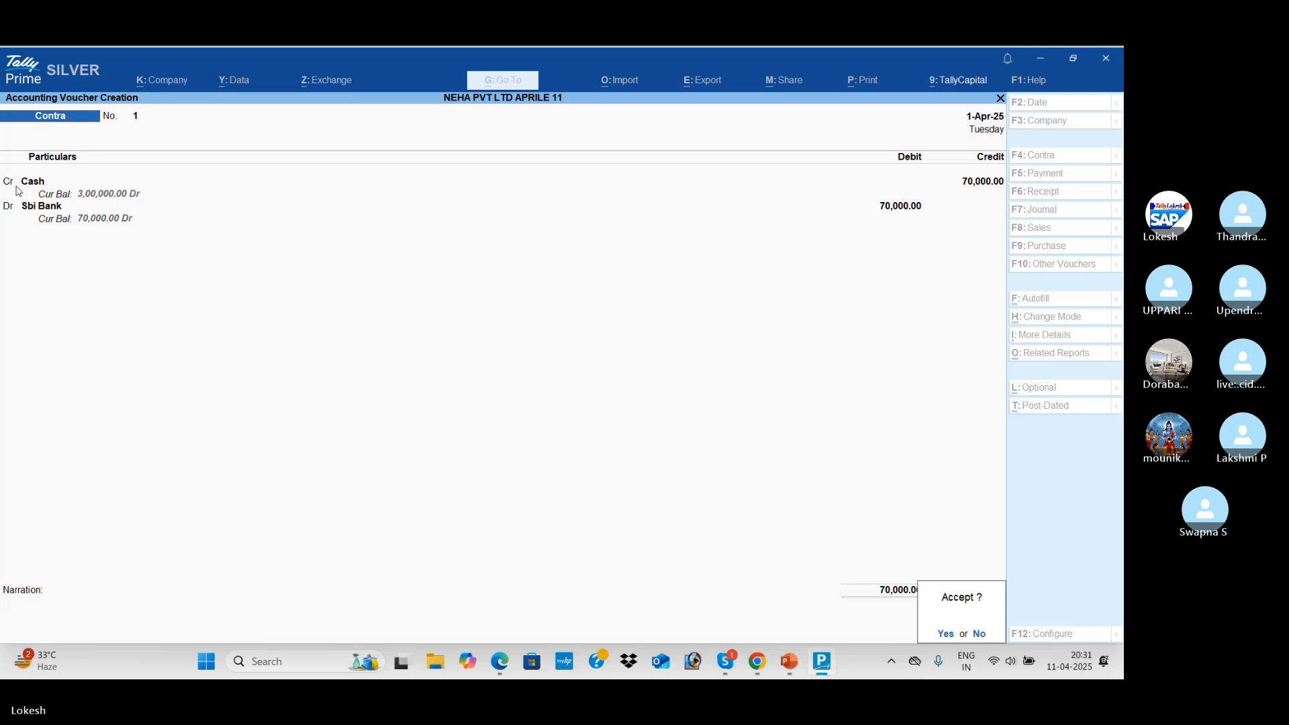
key("Return")
key("alt+Tab")
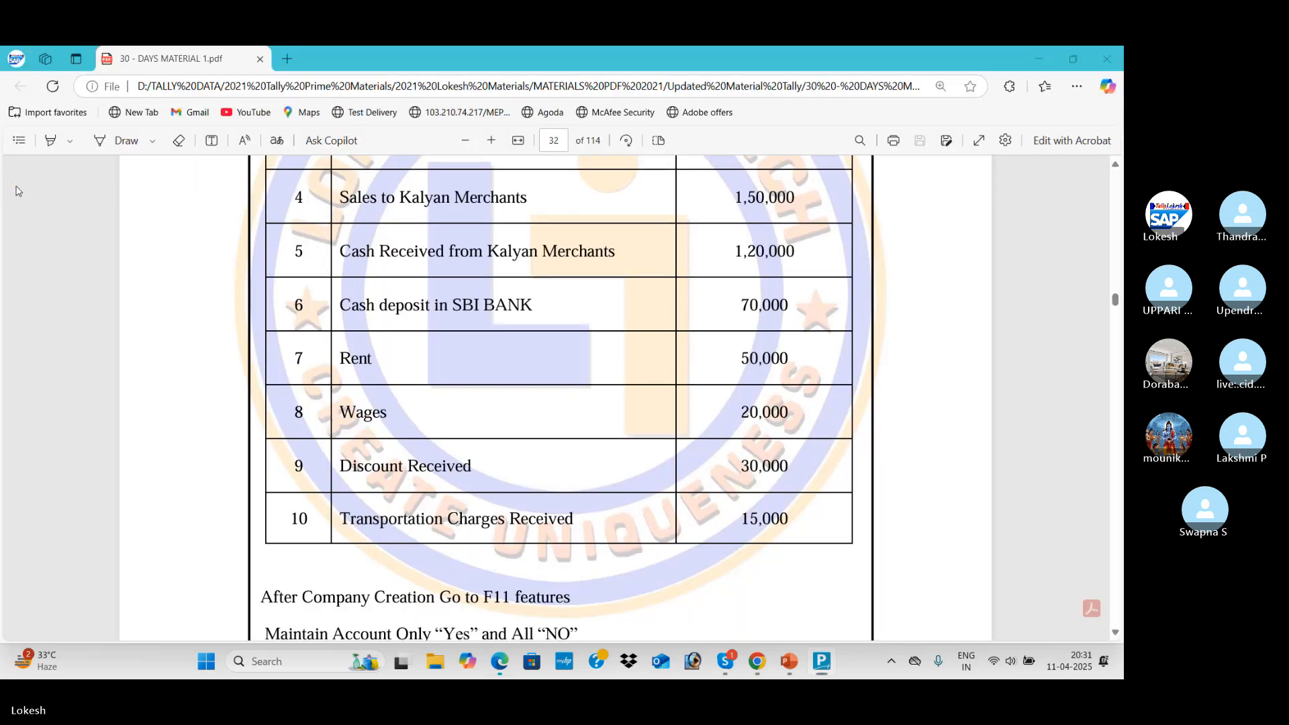
Enter Payment voucher 2 debiting Rent and crediting Cash for 50,000
scroll(18, 191, "down", 1)
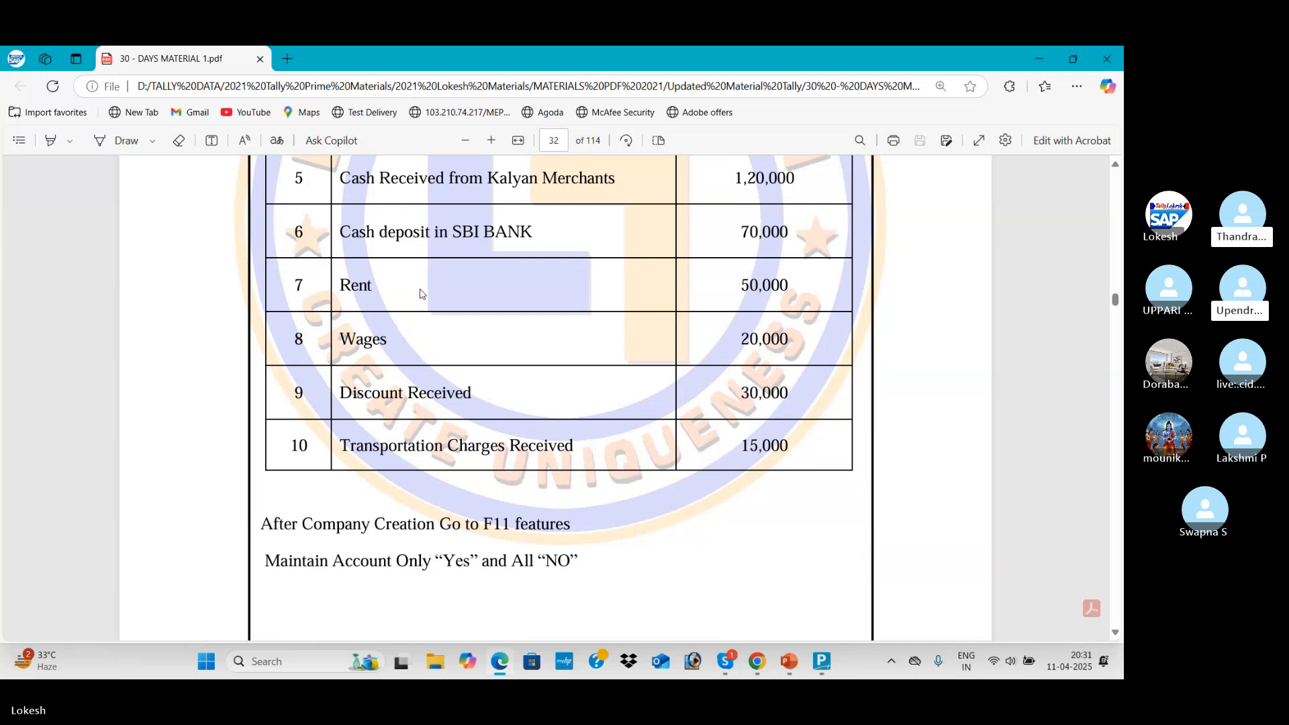
key("alt+Tab")
key("F5")
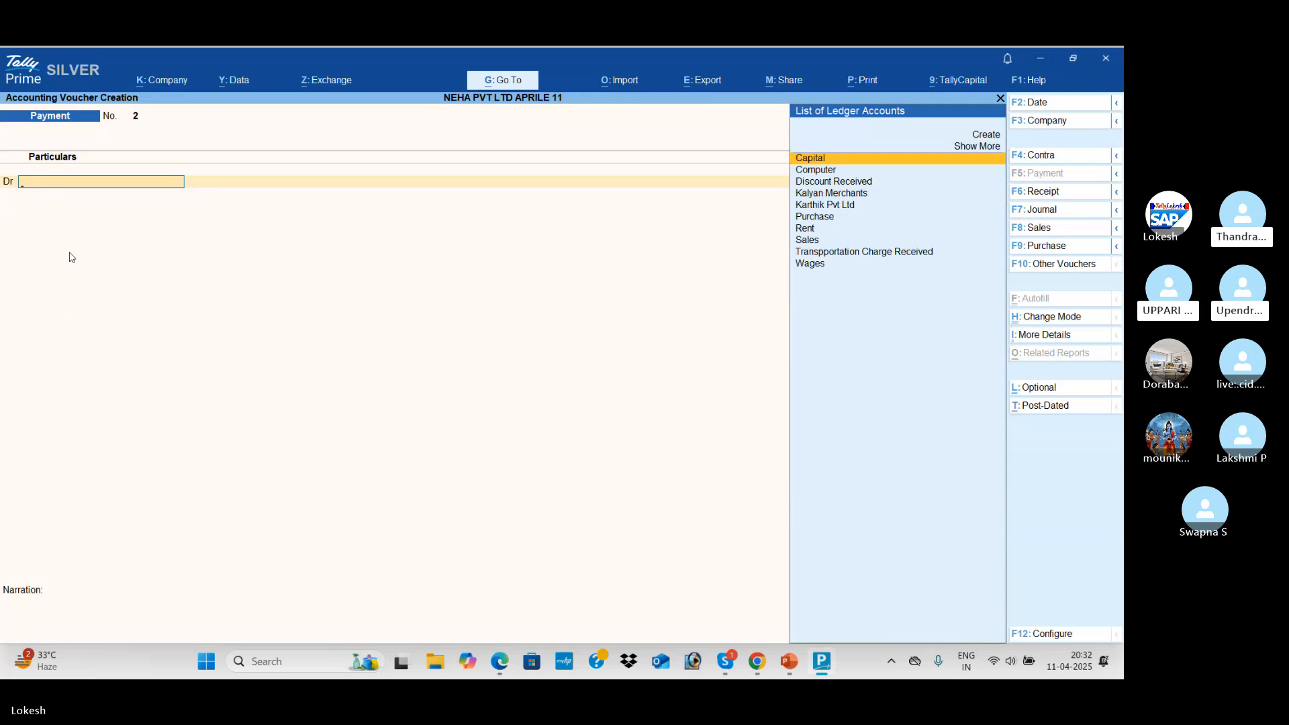
type("re")
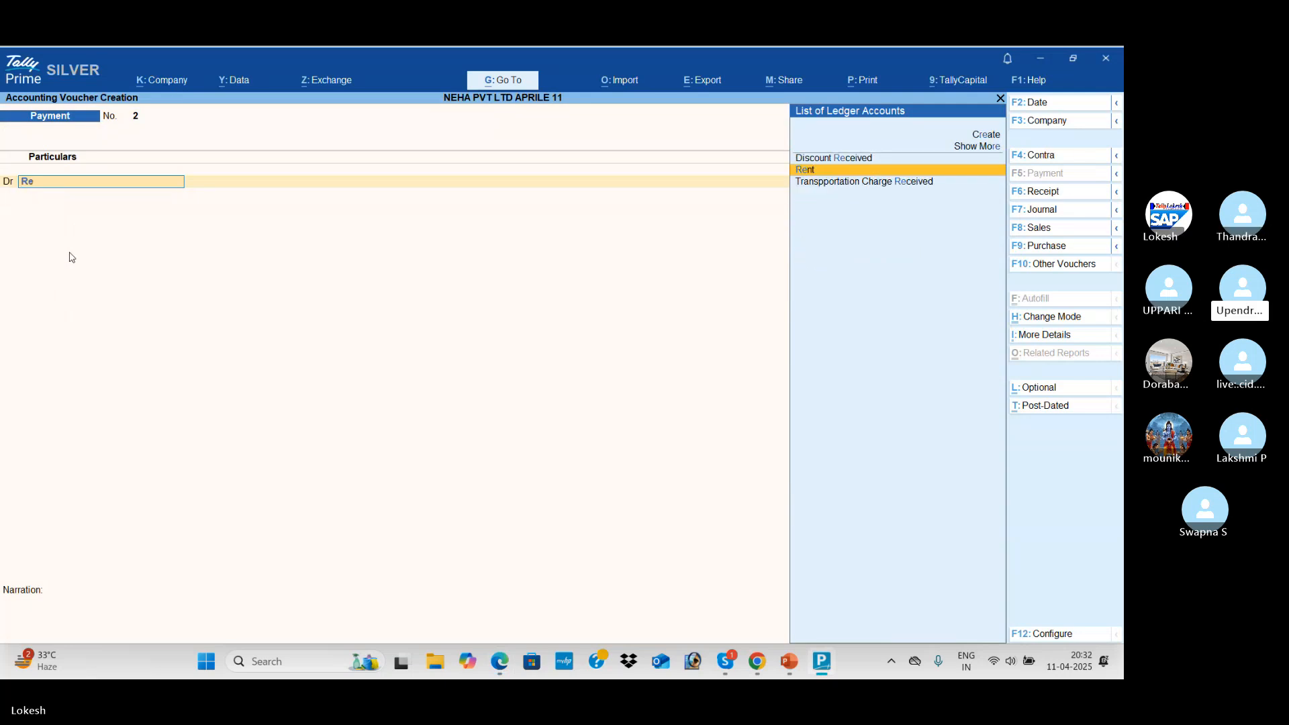
key("Return")
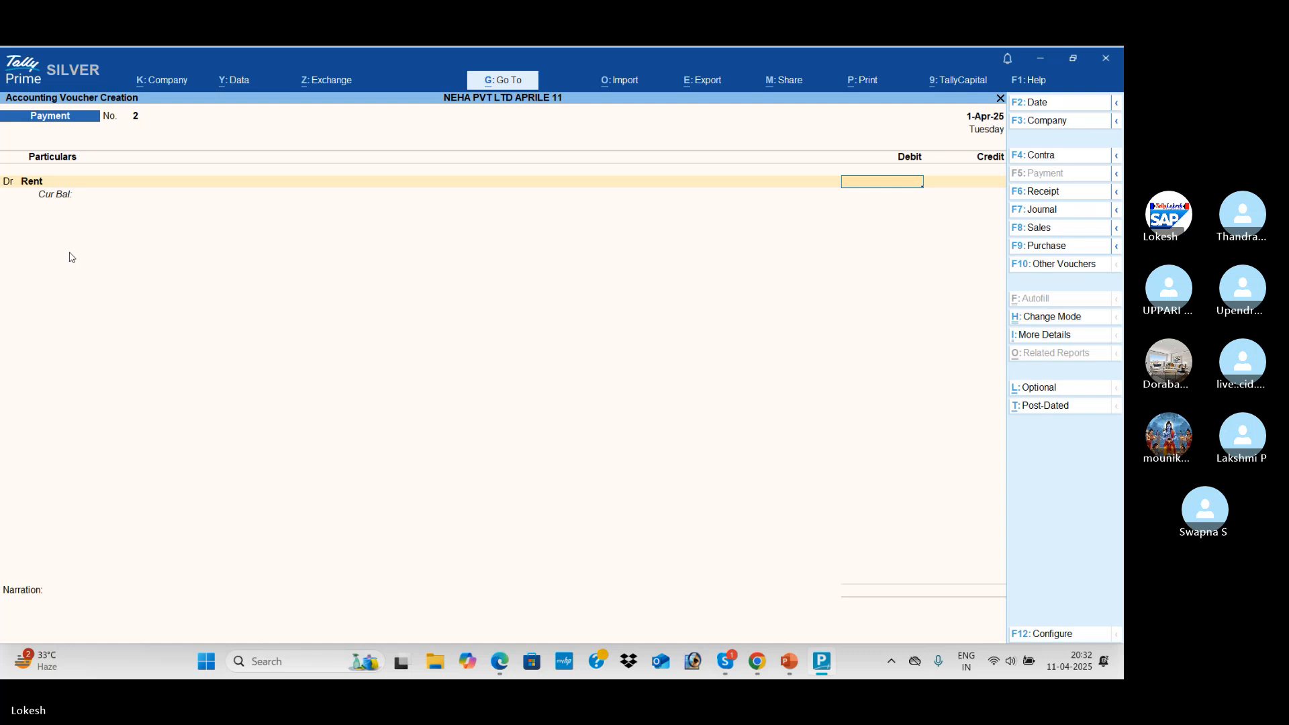
key("alt+Tab")
key("alt+Tab")
type("500")
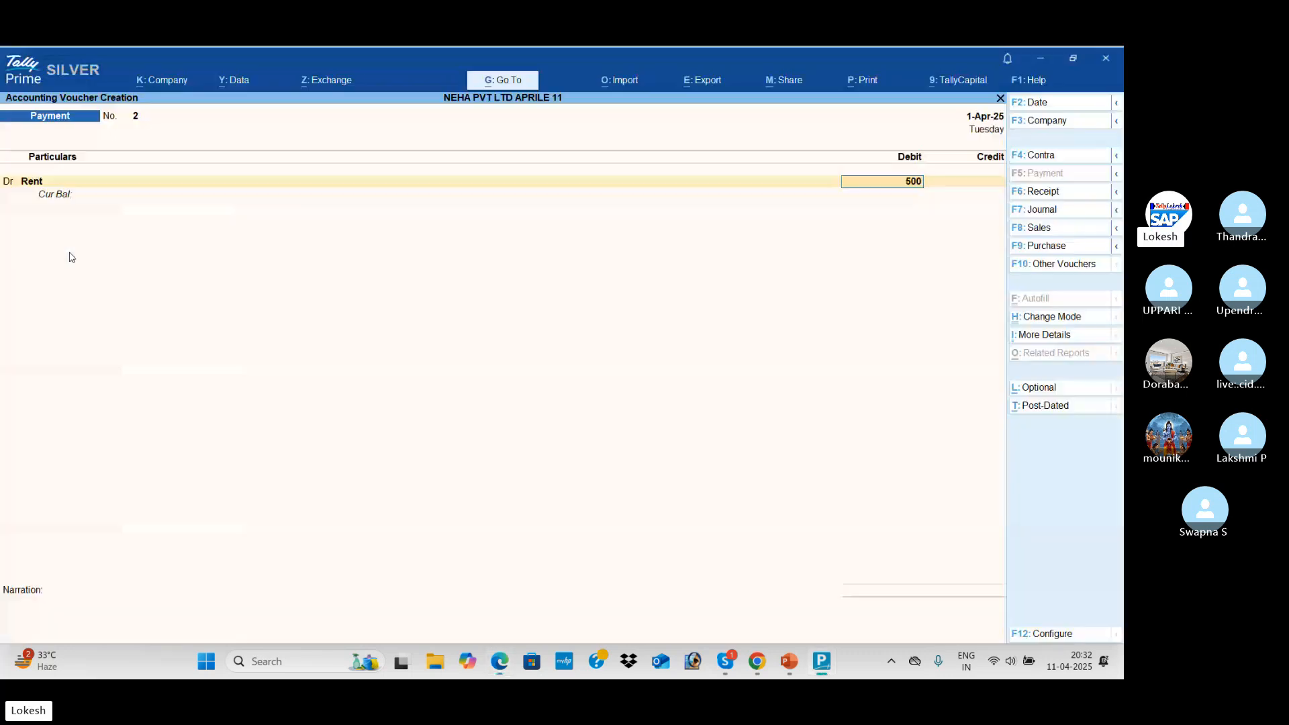
type("00")
key("Return")
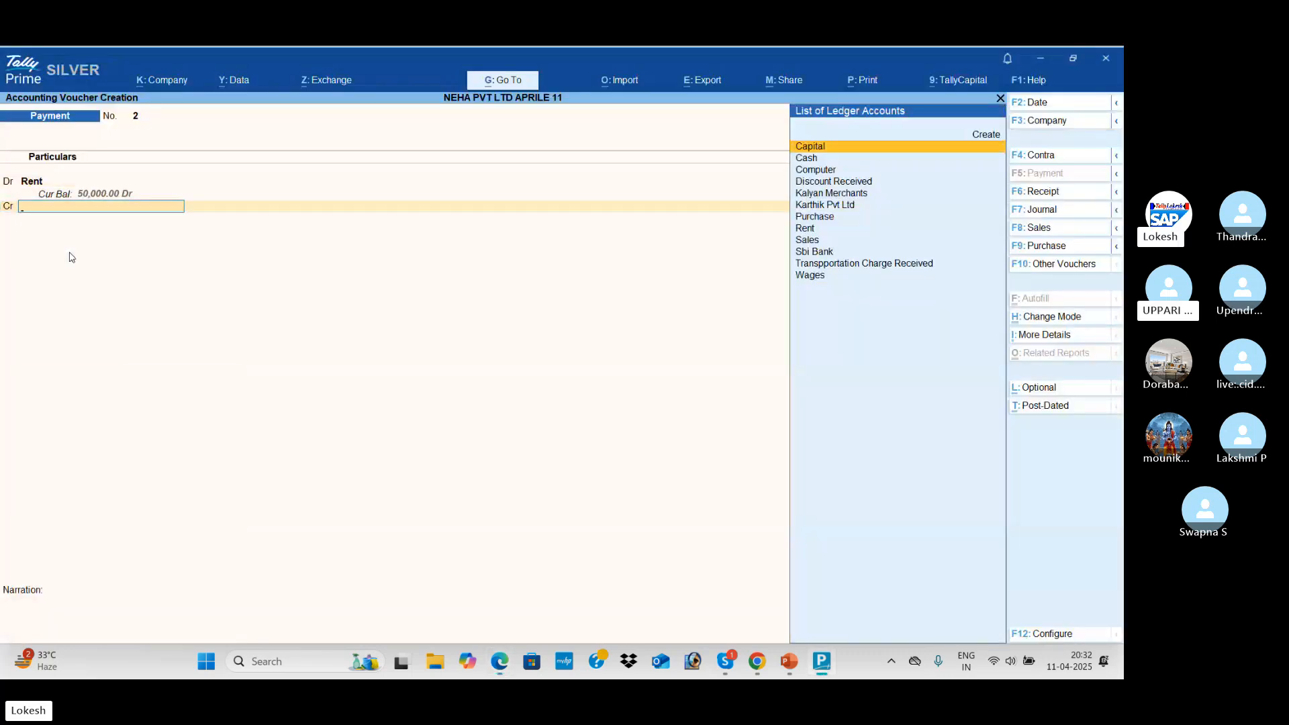
key("Down")
key("Return")
key("Return")
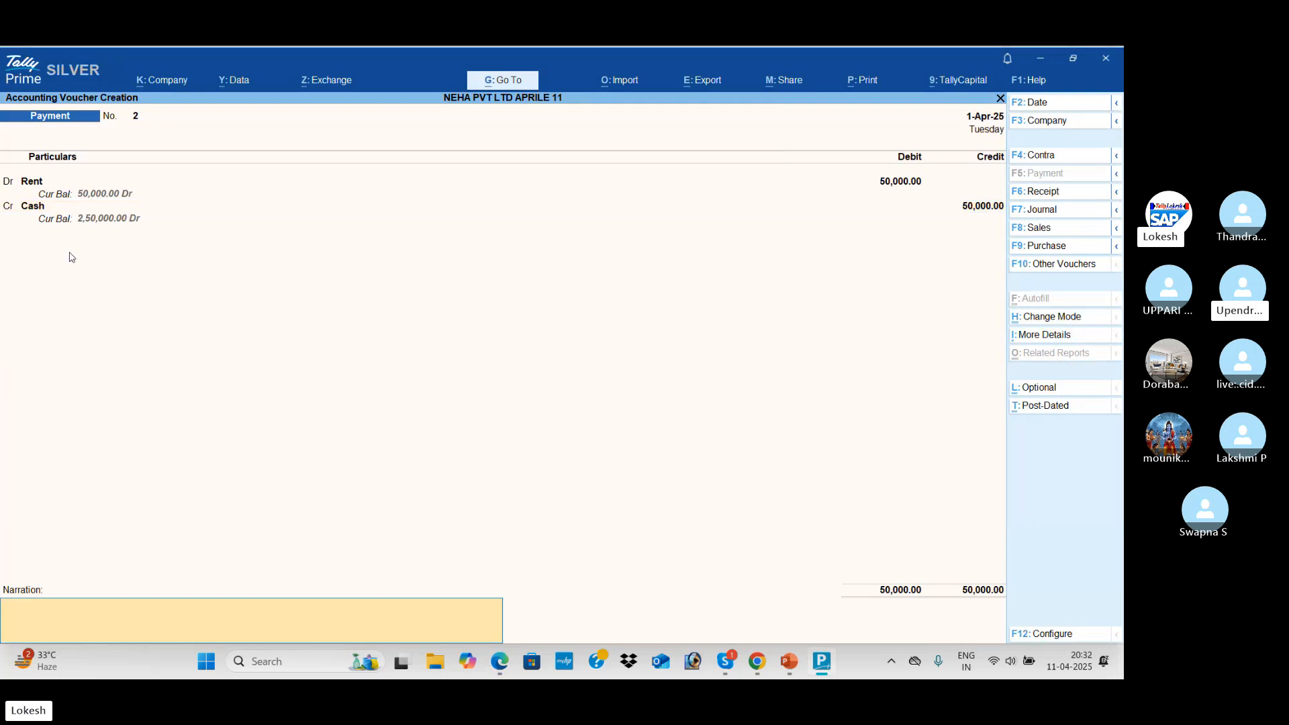
key("Return")
key("Return")
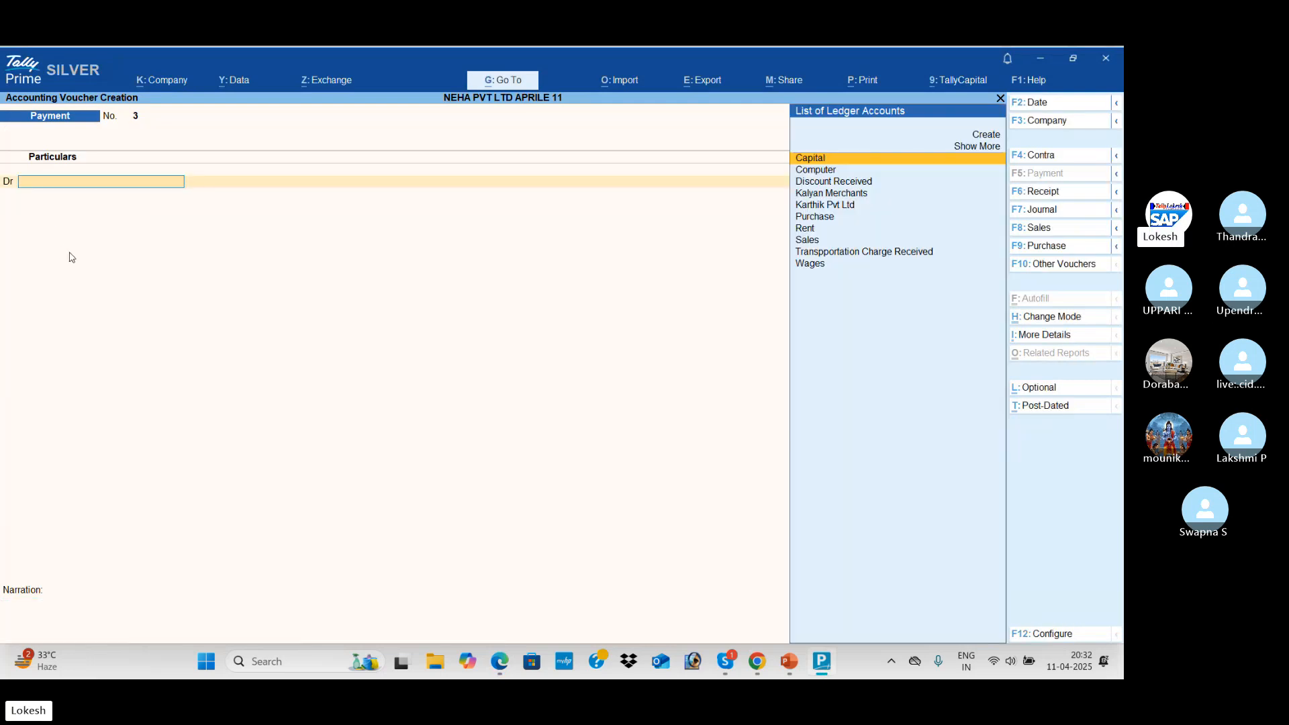
Save the rent payment and select Wages as the debit ledger in Payment voucher 3
key("alt+Tab")
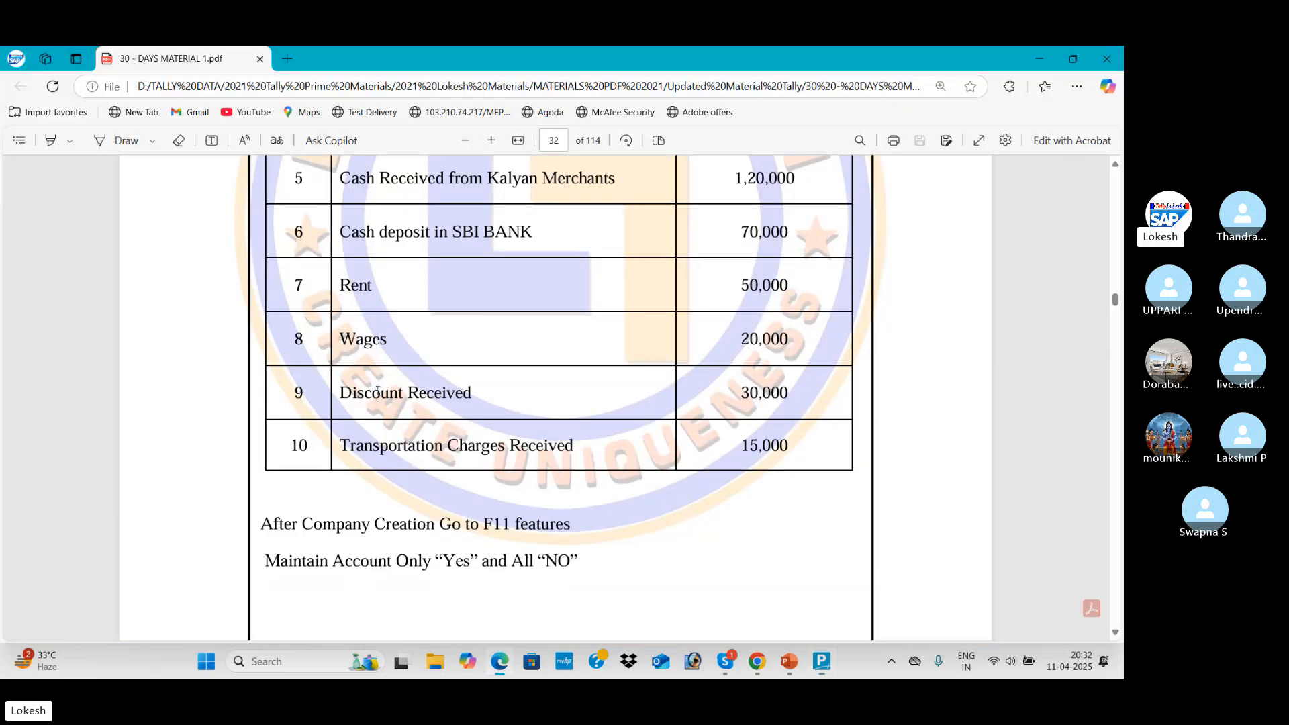
key("alt+Tab")
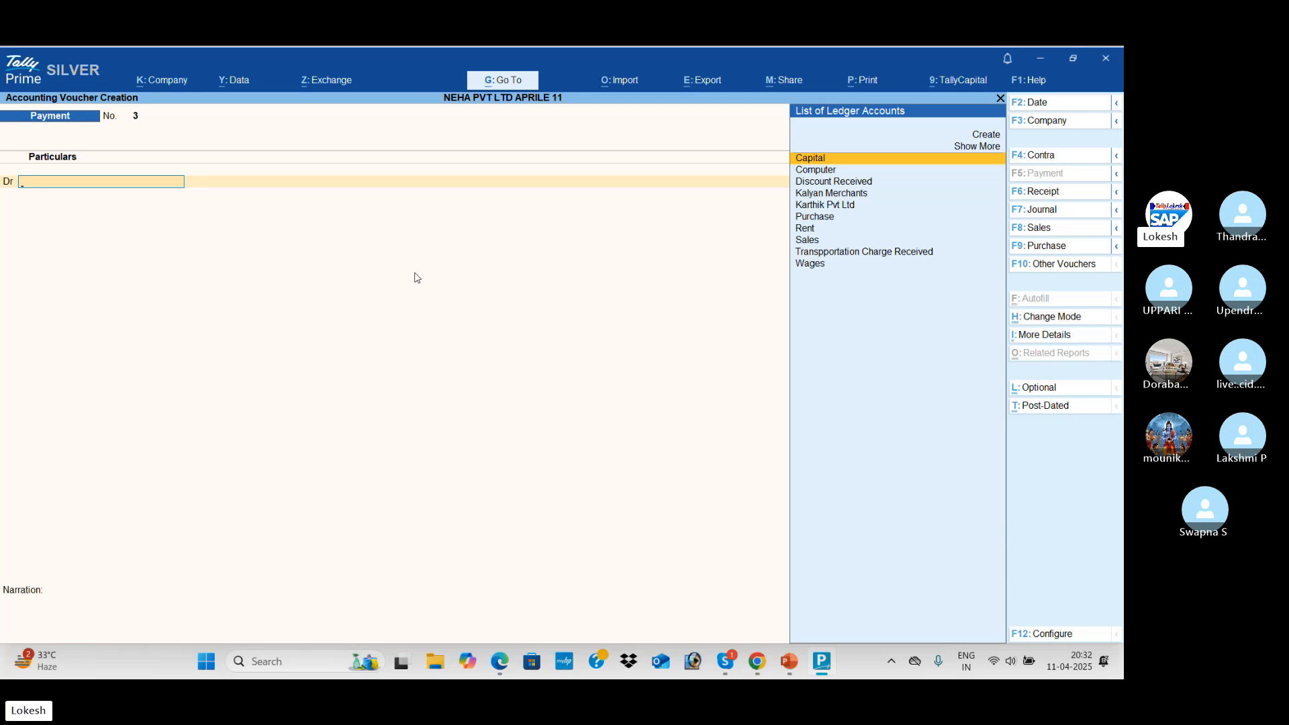
key("alt+Tab")
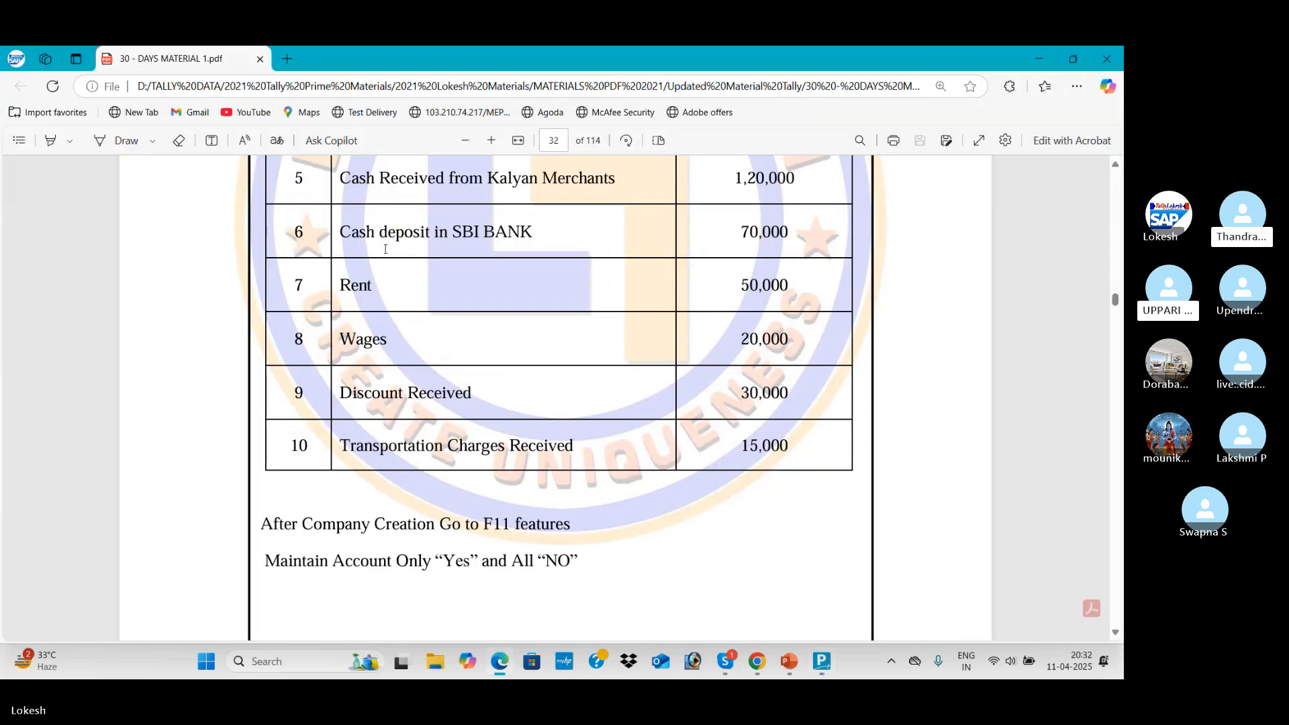
key("alt+Tab")
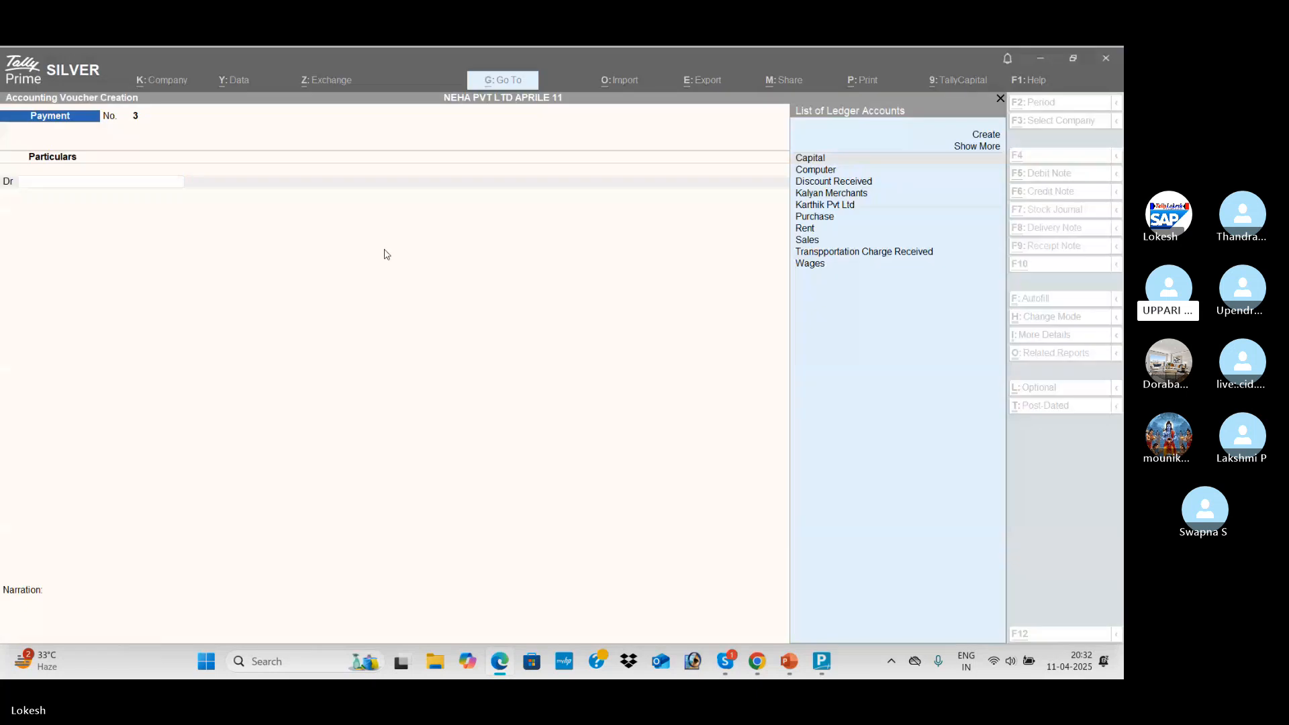
type("wa")
key("Return")
Enter 20,000 against Wages, credit Cash, and accept the voucher
key("alt+Tab")
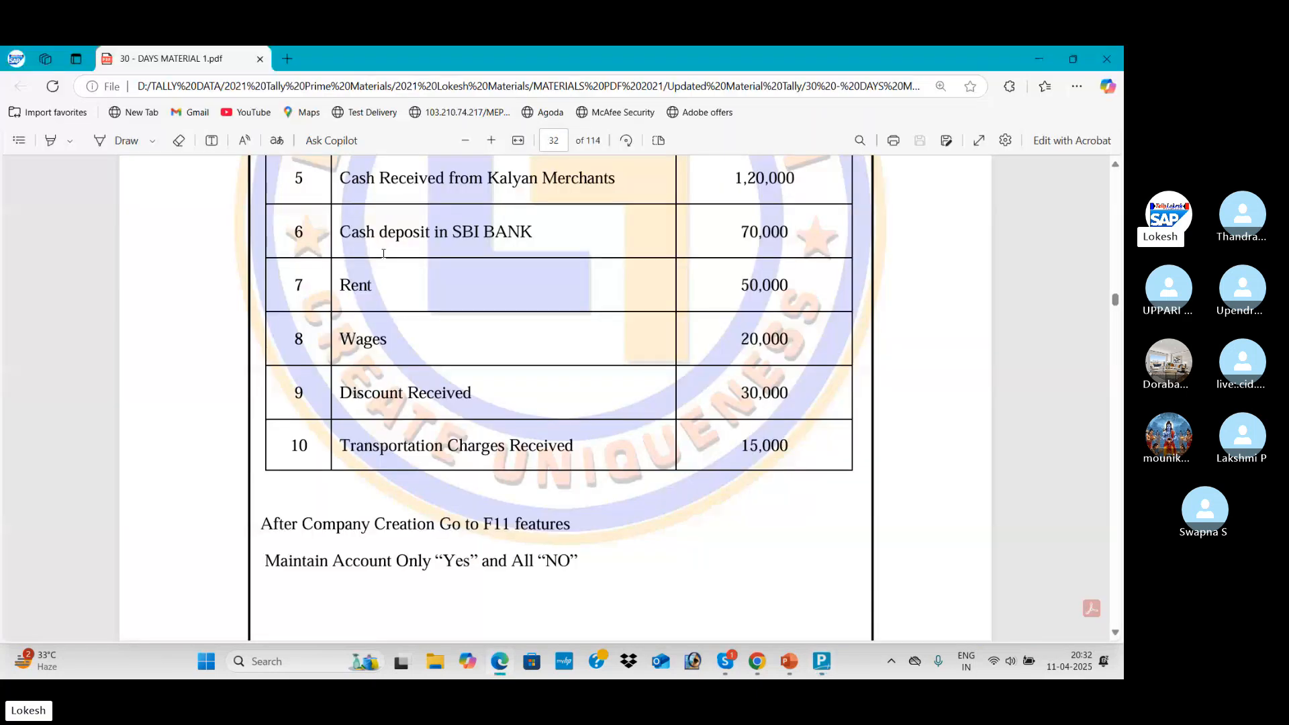
key("alt+Tab")
type("20000")
key("Return")
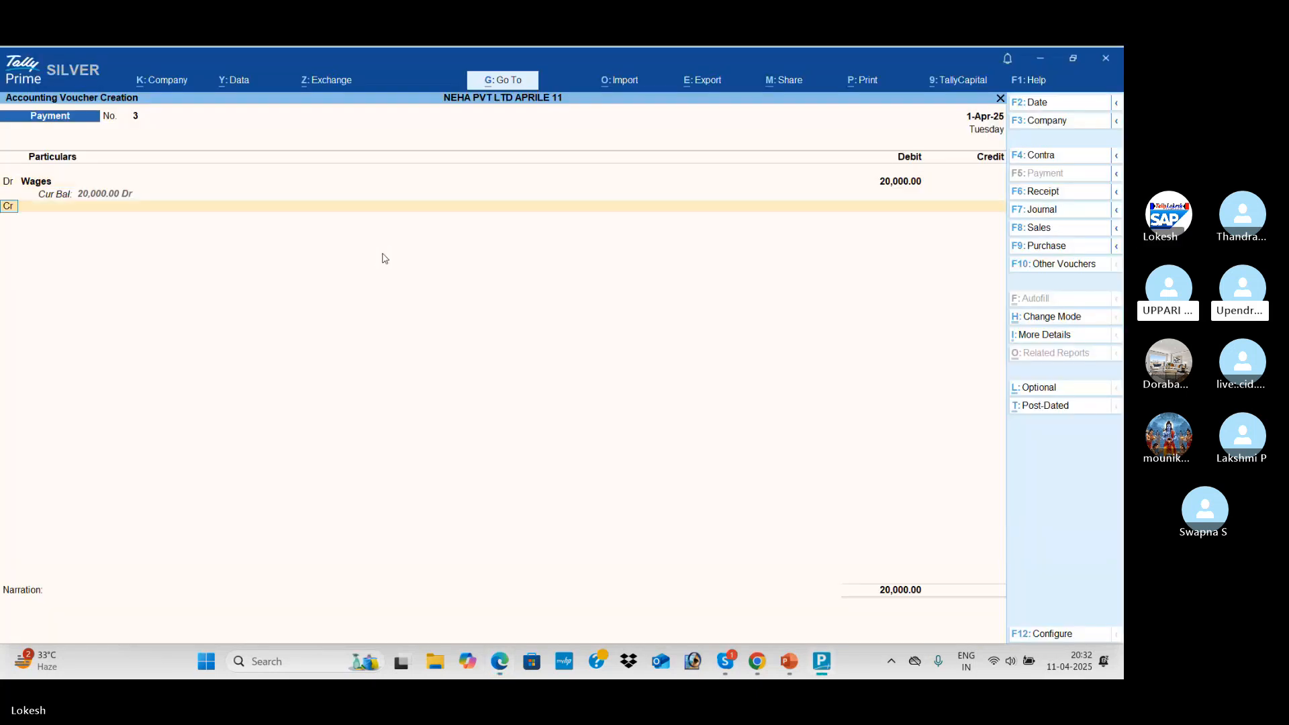
key("Down")
key("Return")
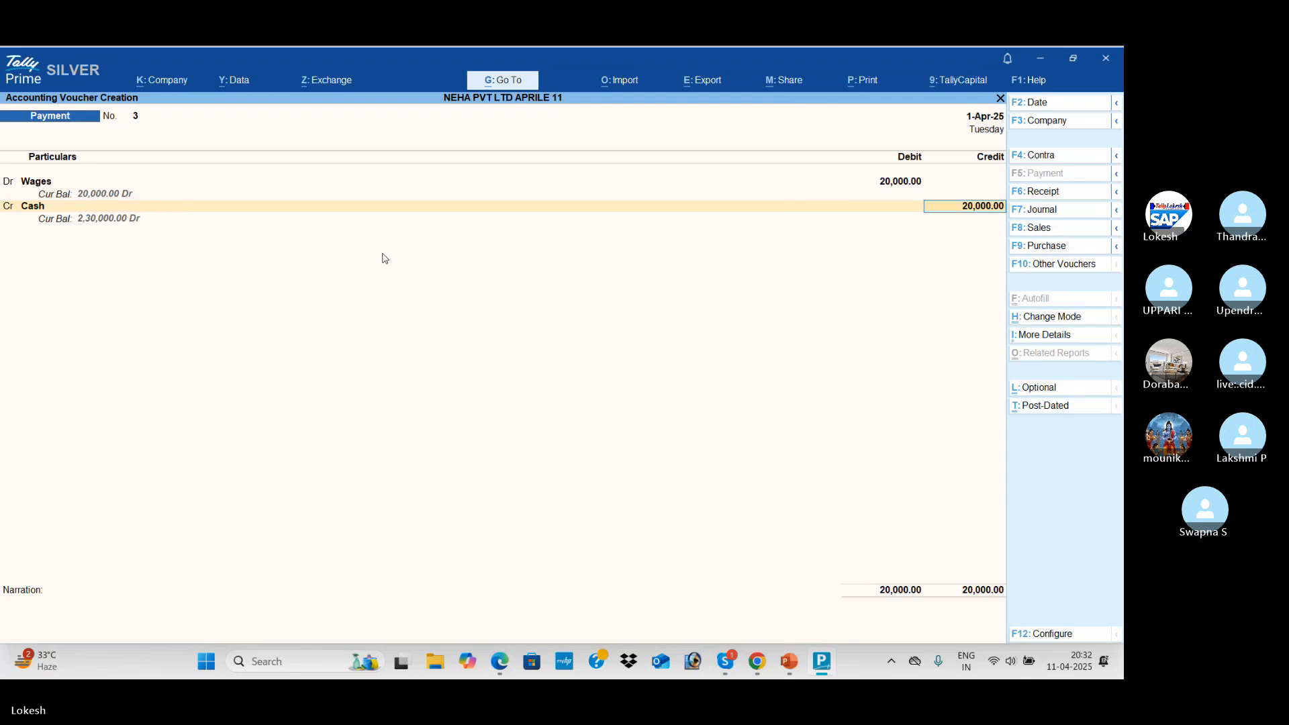
key("Return")
key("Return")
key("Return")
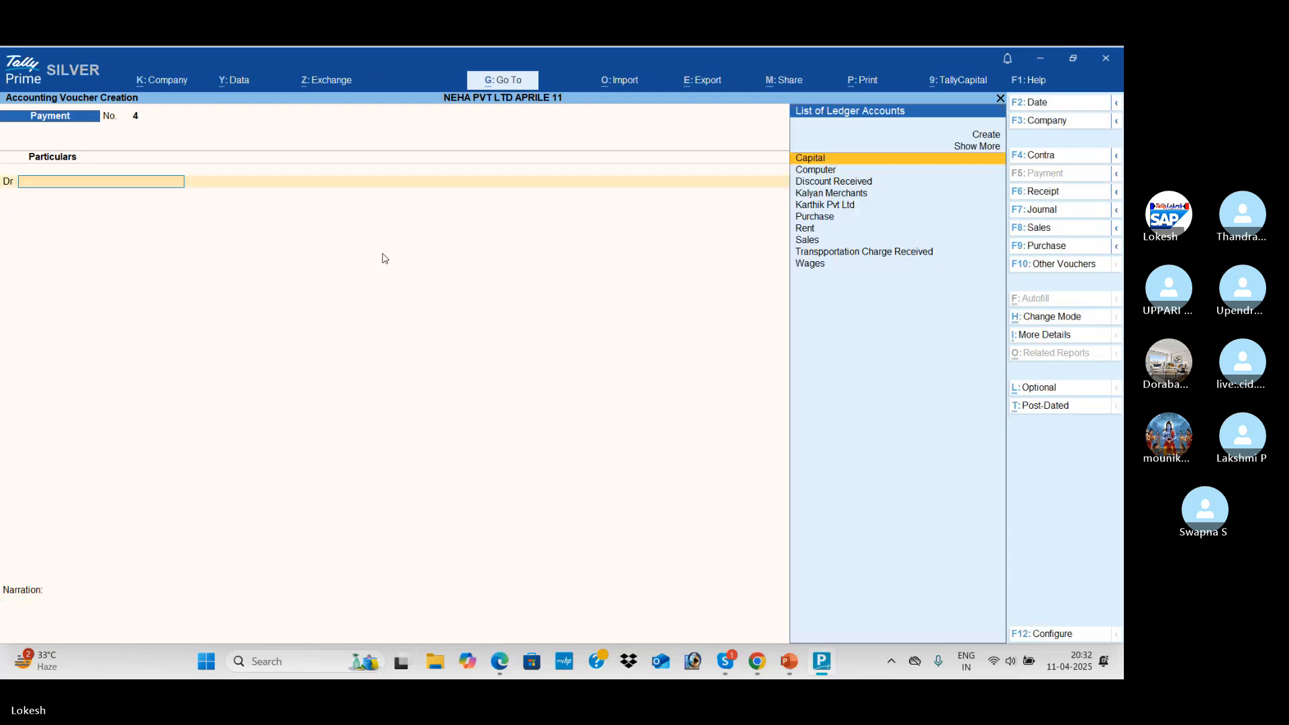
key("alt+Tab")
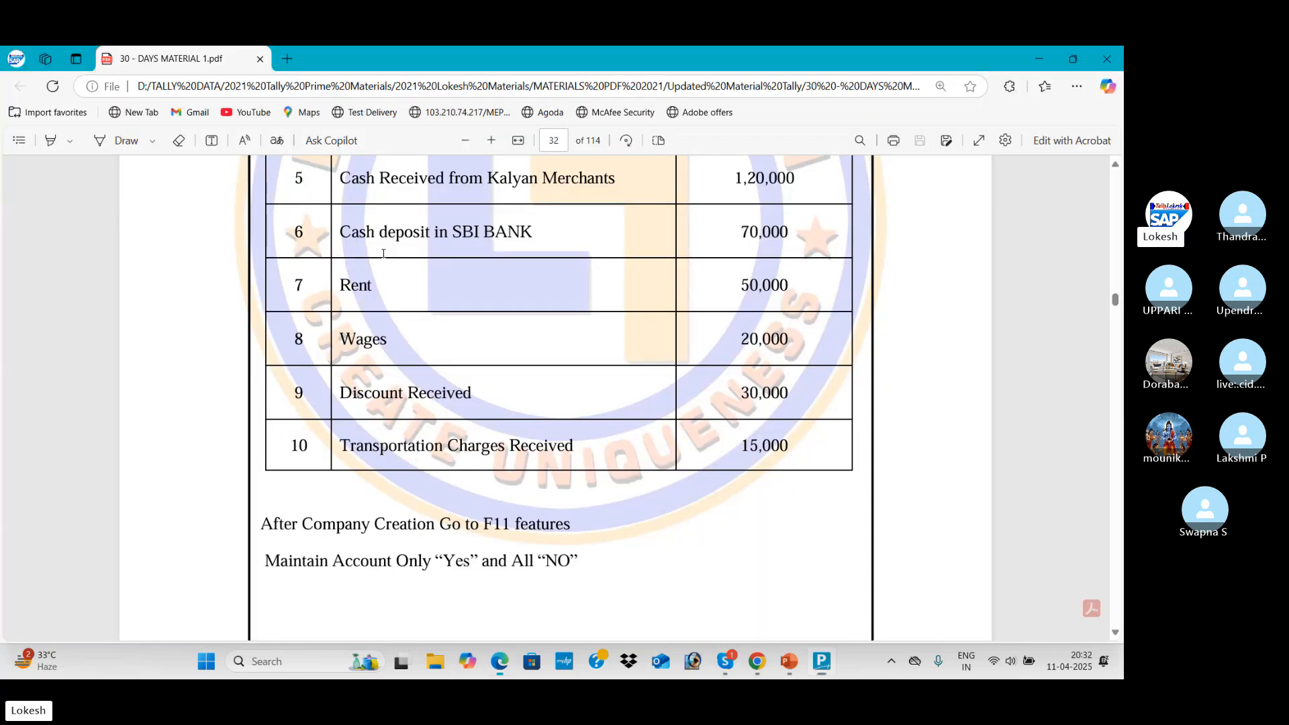
Look up the Discount Received entry in the PDF and switch to a Receipt voucher
scroll(343, 315, "down", 2)
left_click_drag(340, 319, 477, 325)
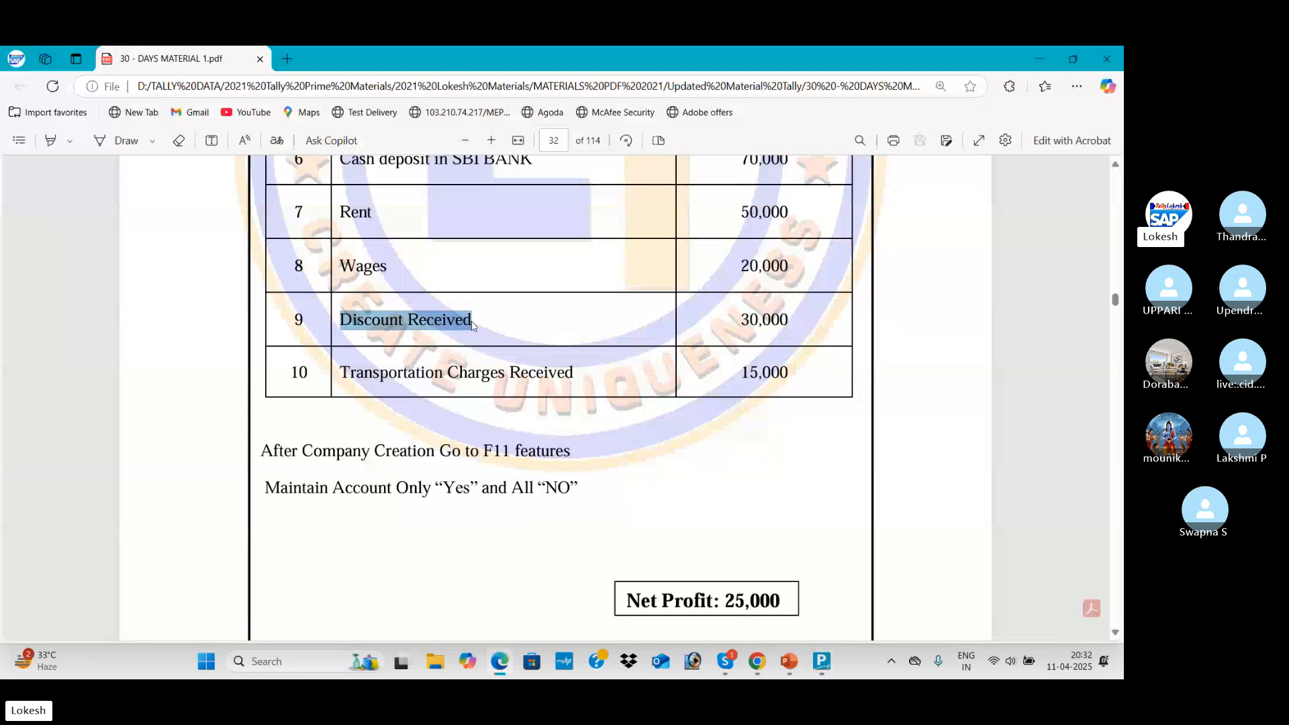
key("alt+Tab")
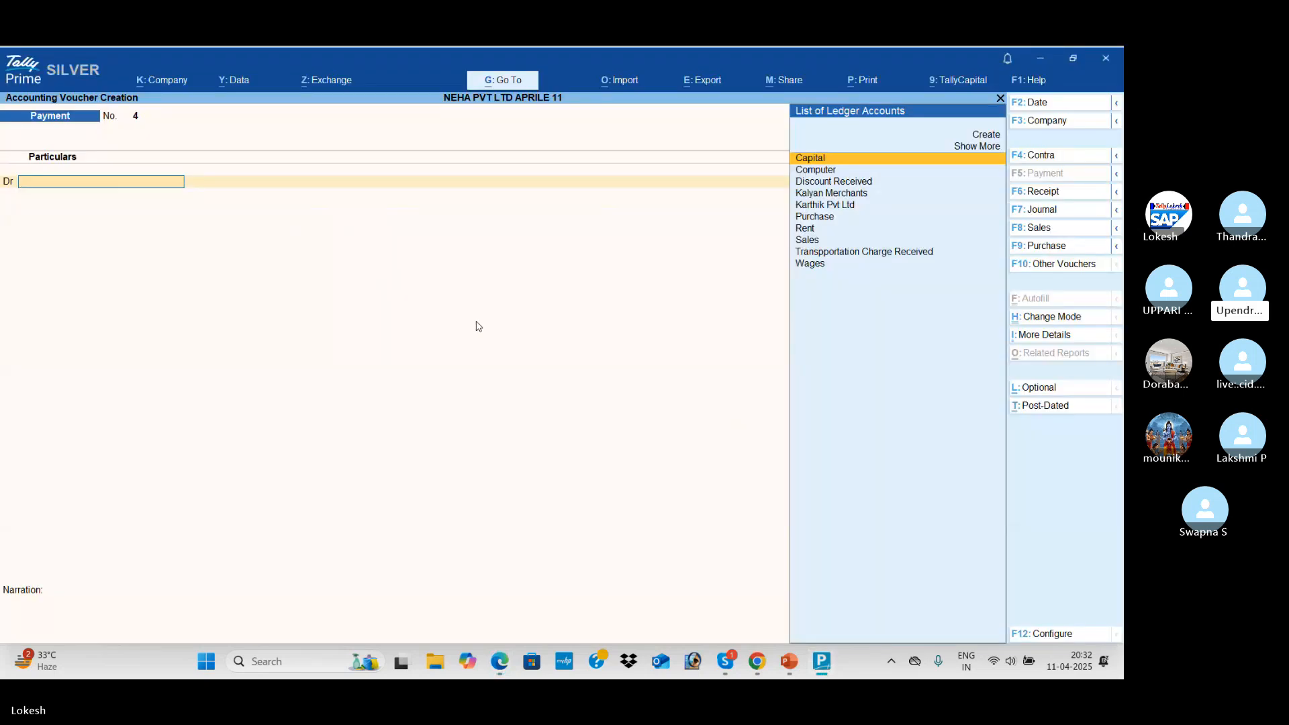
left_click(1058, 192)
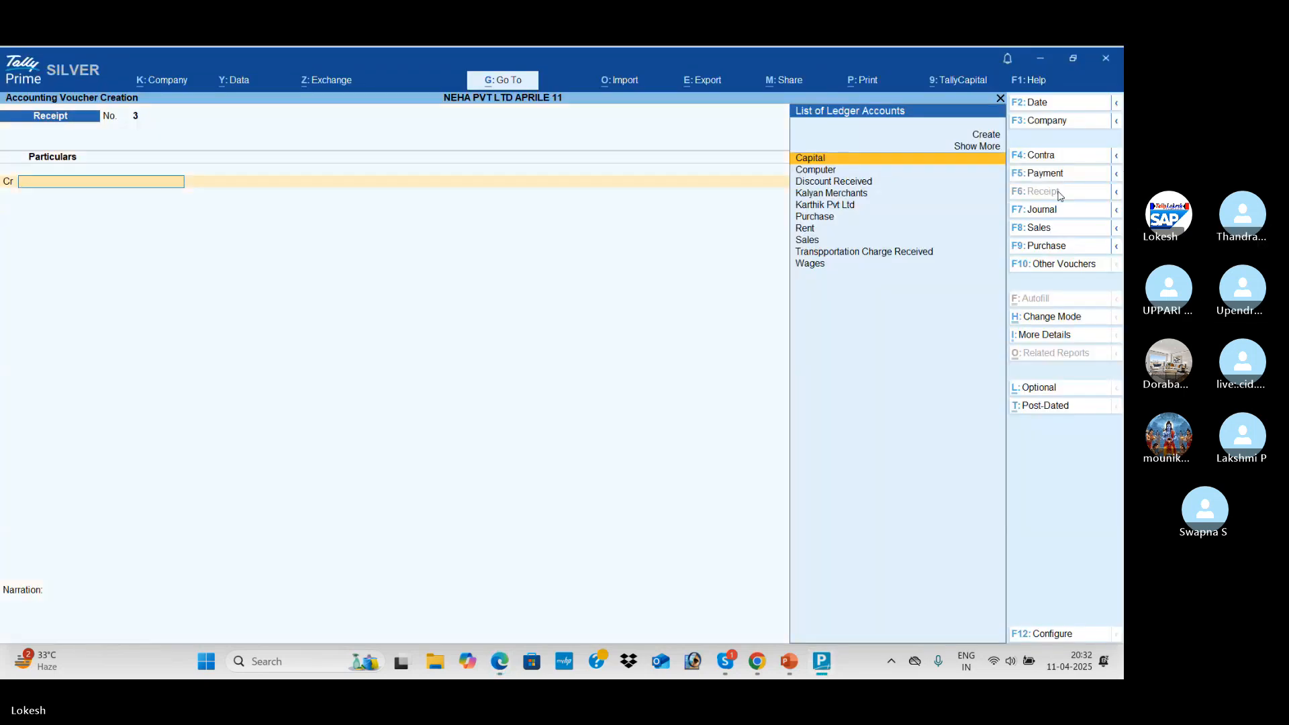
key("alt+Tab")
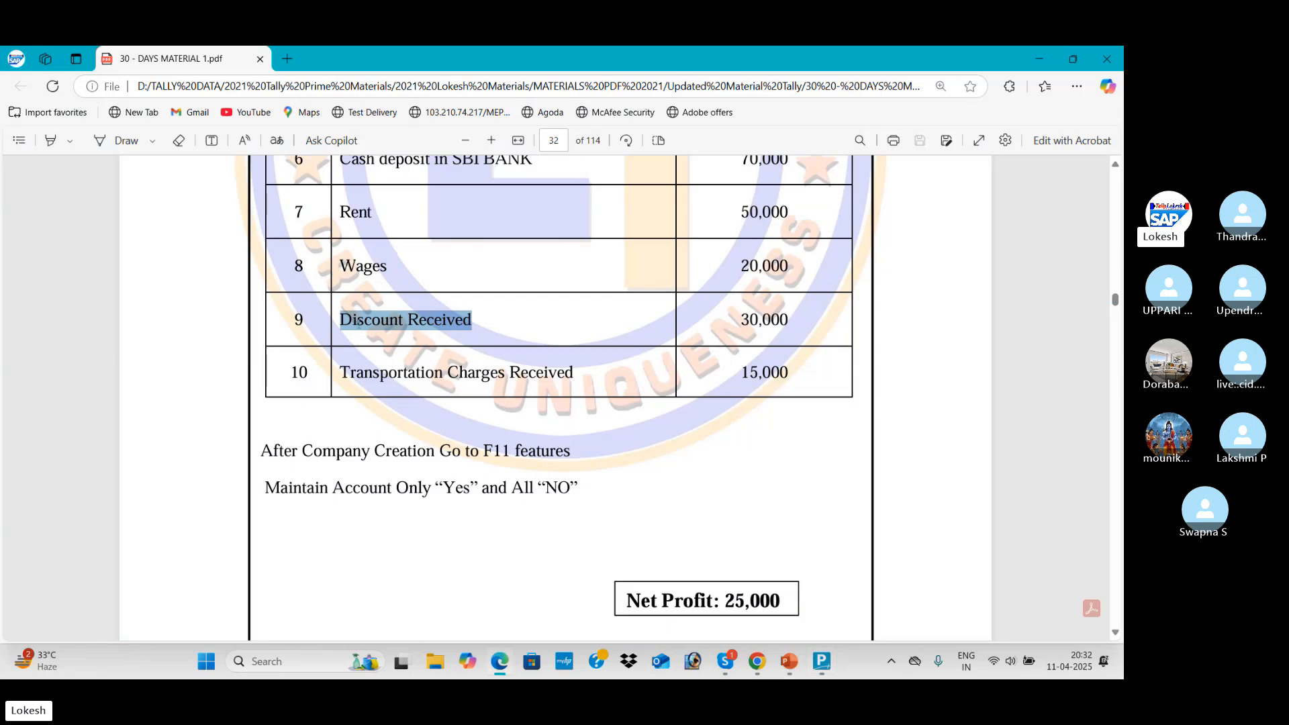
left_click(351, 321)
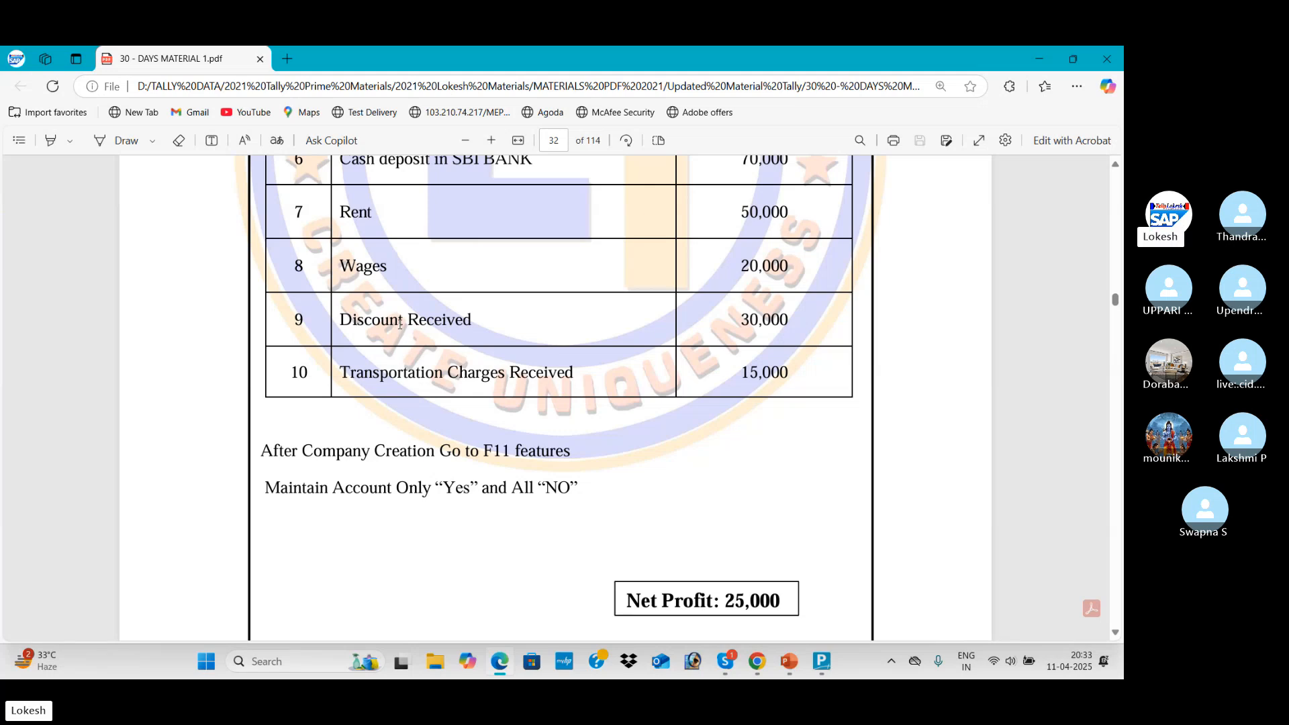
key("alt+Tab")
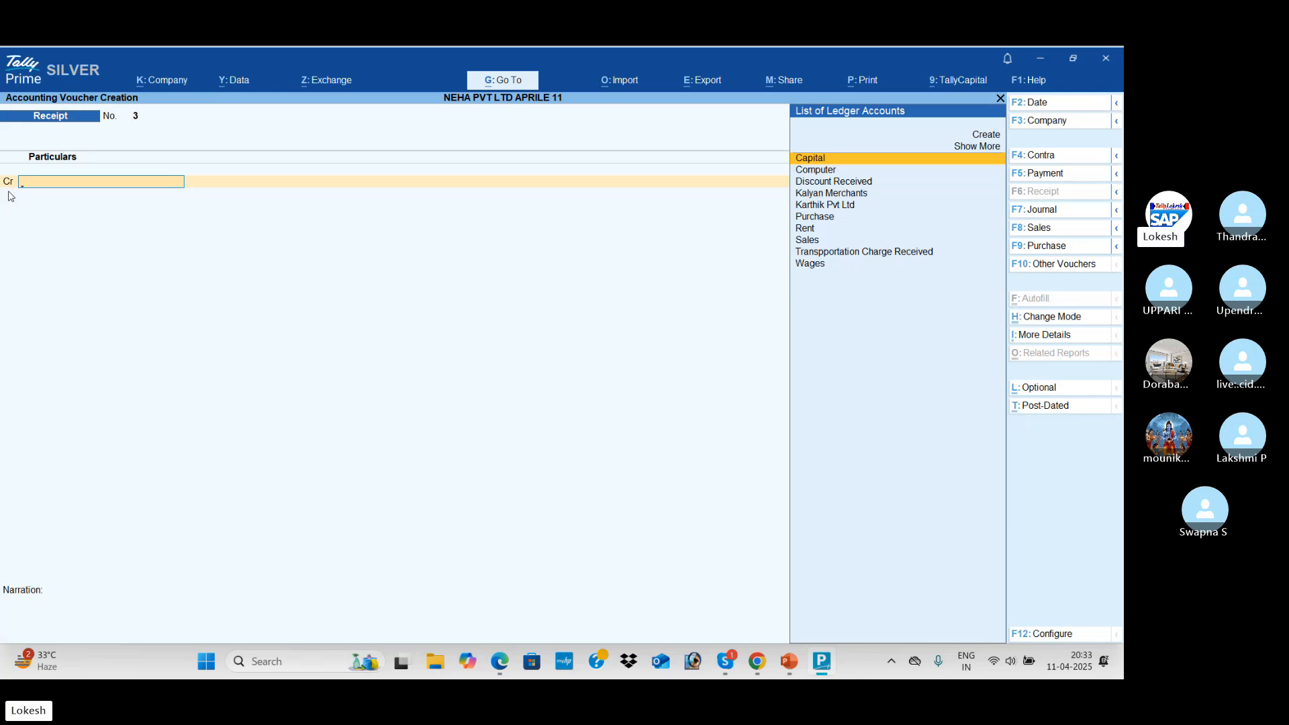
Credit Discount Received 30,000, debit Cash, and accept Receipt voucher 3
type("dis")
key("Return")
key("alt+Tab")
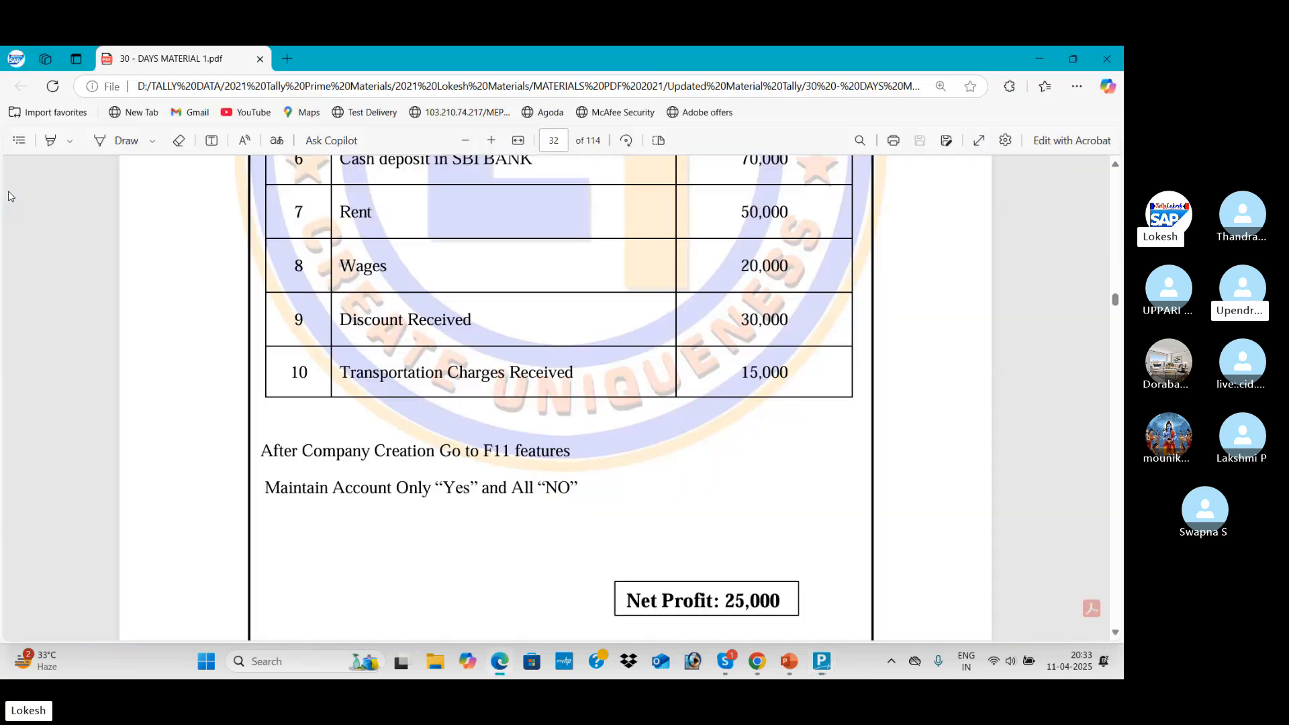
key("alt+Tab")
type("30,00")
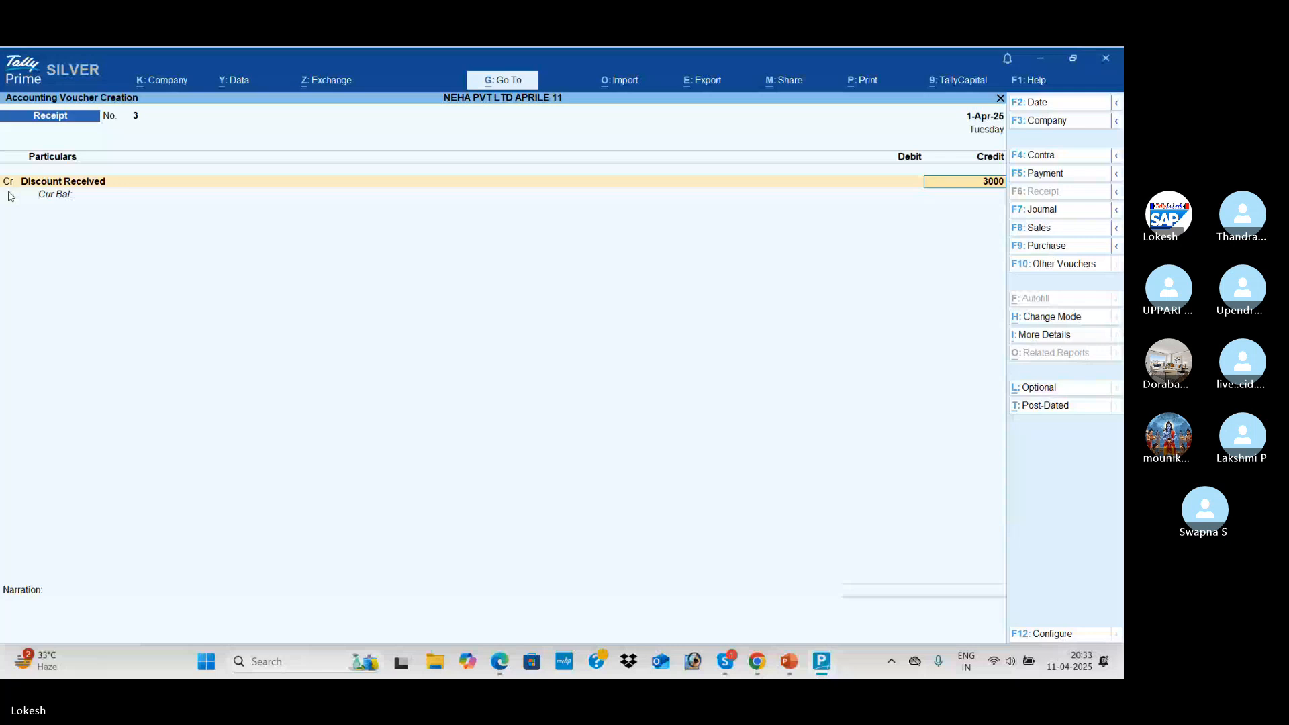
type("0")
key("Return")
key("Down")
key("Return")
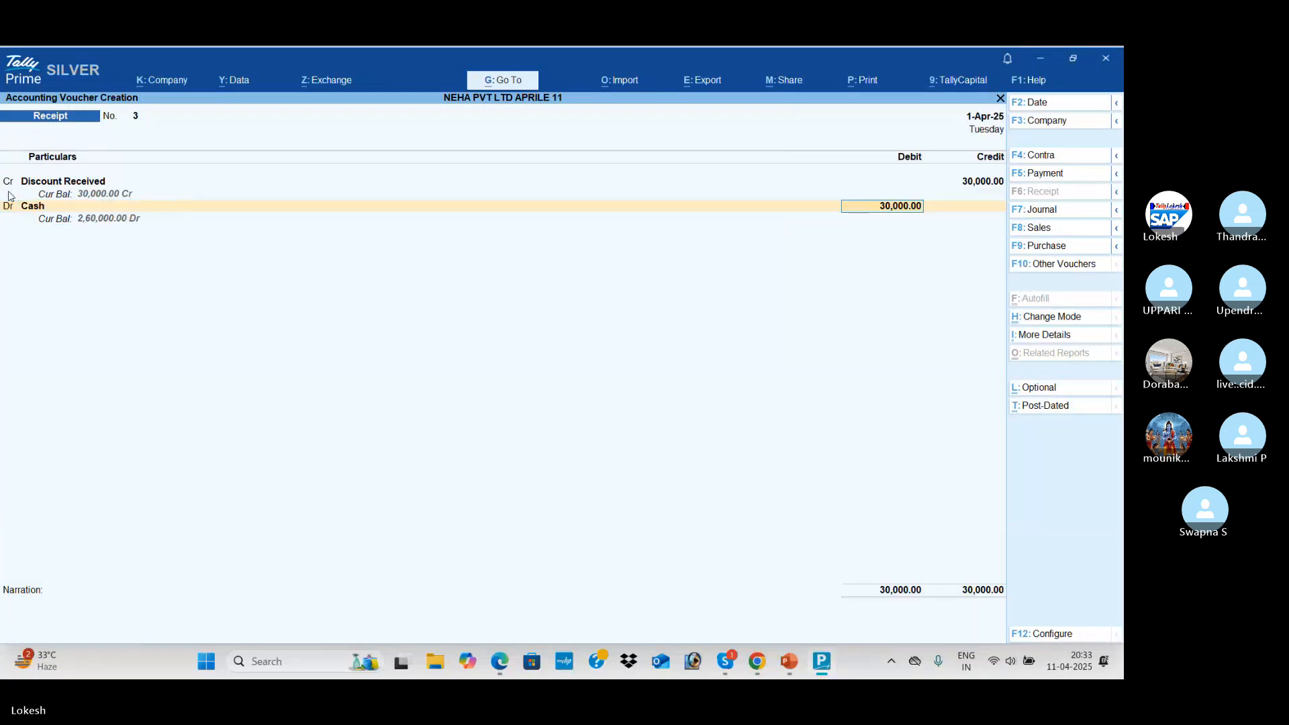
key("Return")
key("Return")
key("Return")
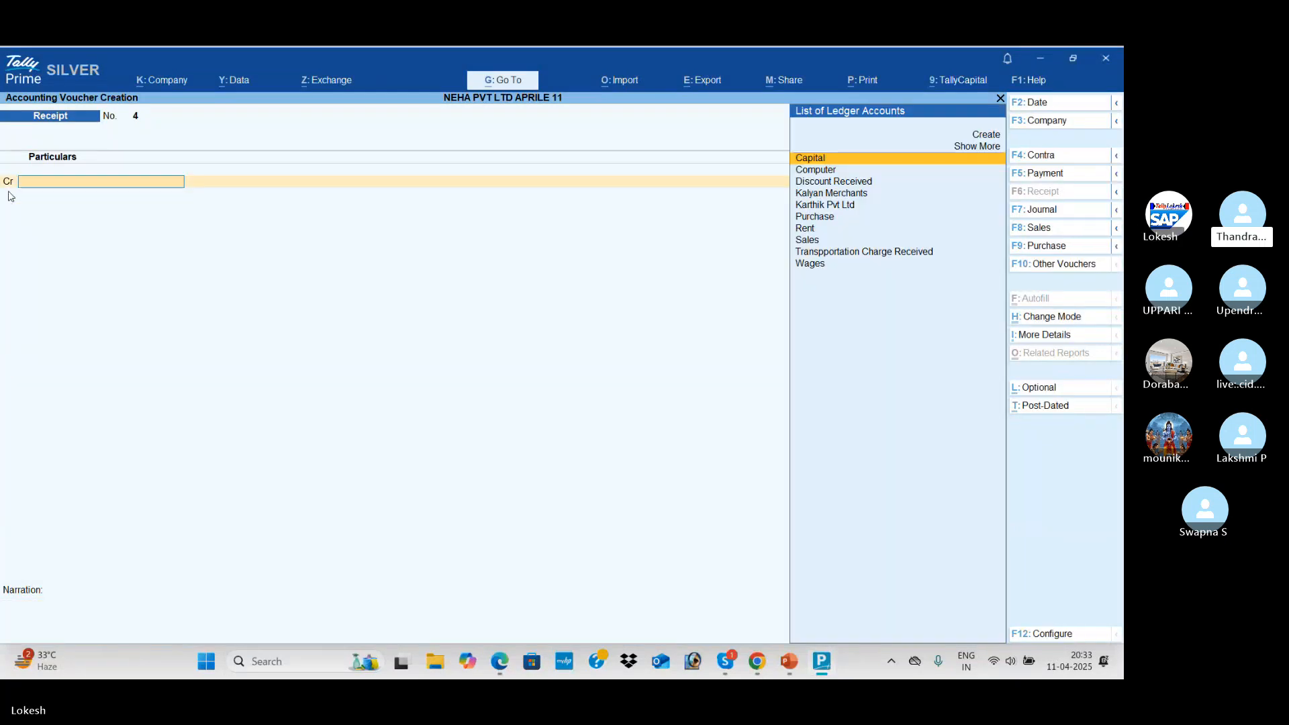
key("alt+Tab")
scroll(1, 220, "down", 2)
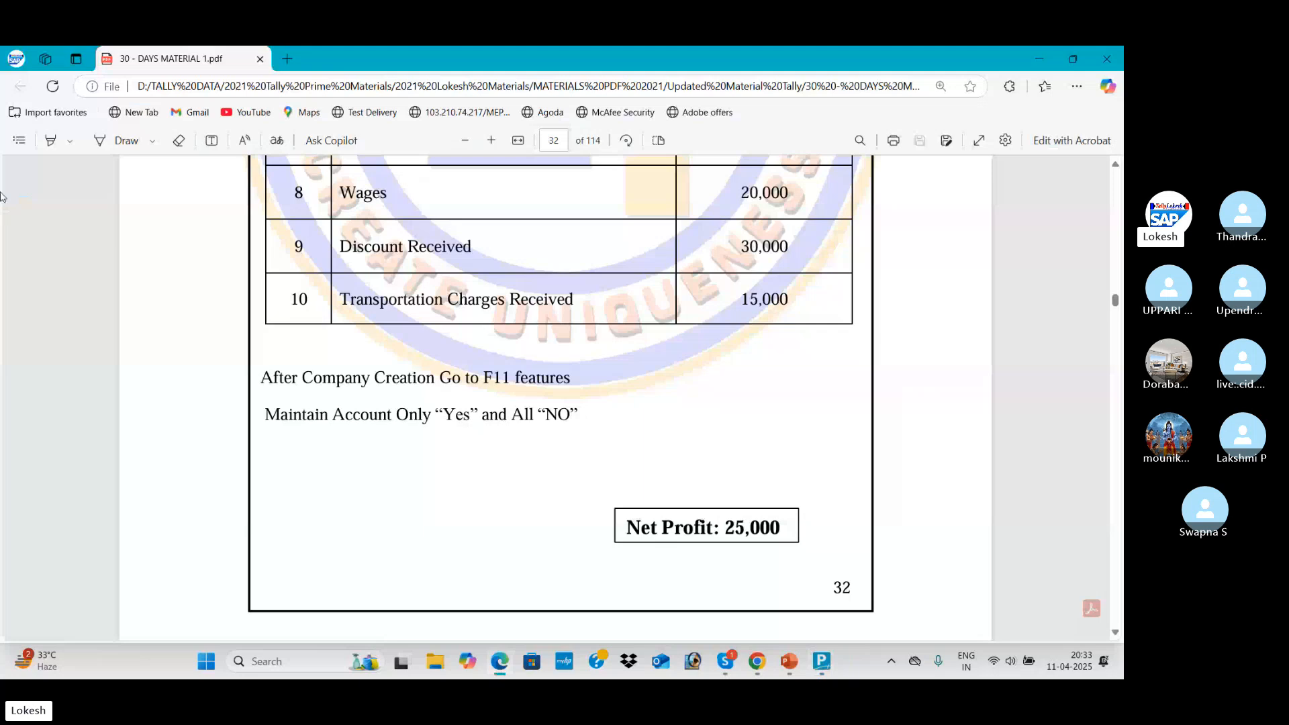
scroll(463, 299, "up", 2)
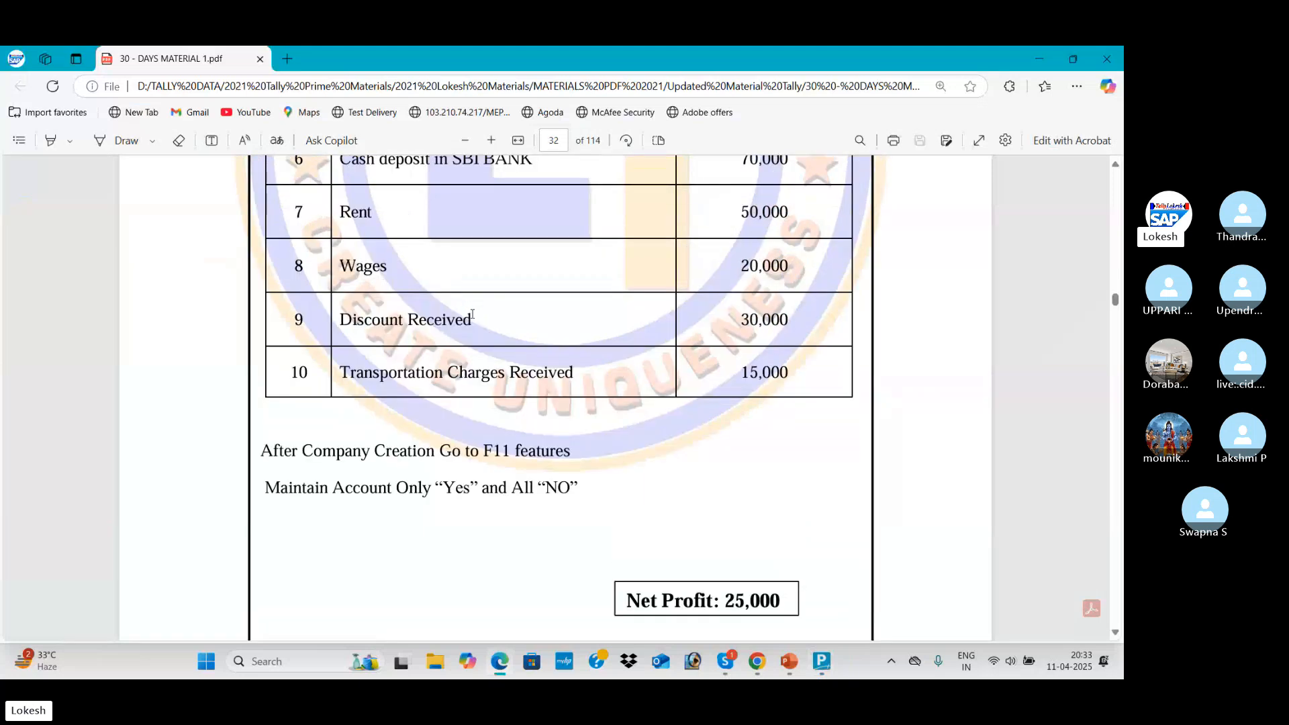
Switch from the PDF back to TallyPrime's blank Receipt voucher 4
key("alt+Tab")
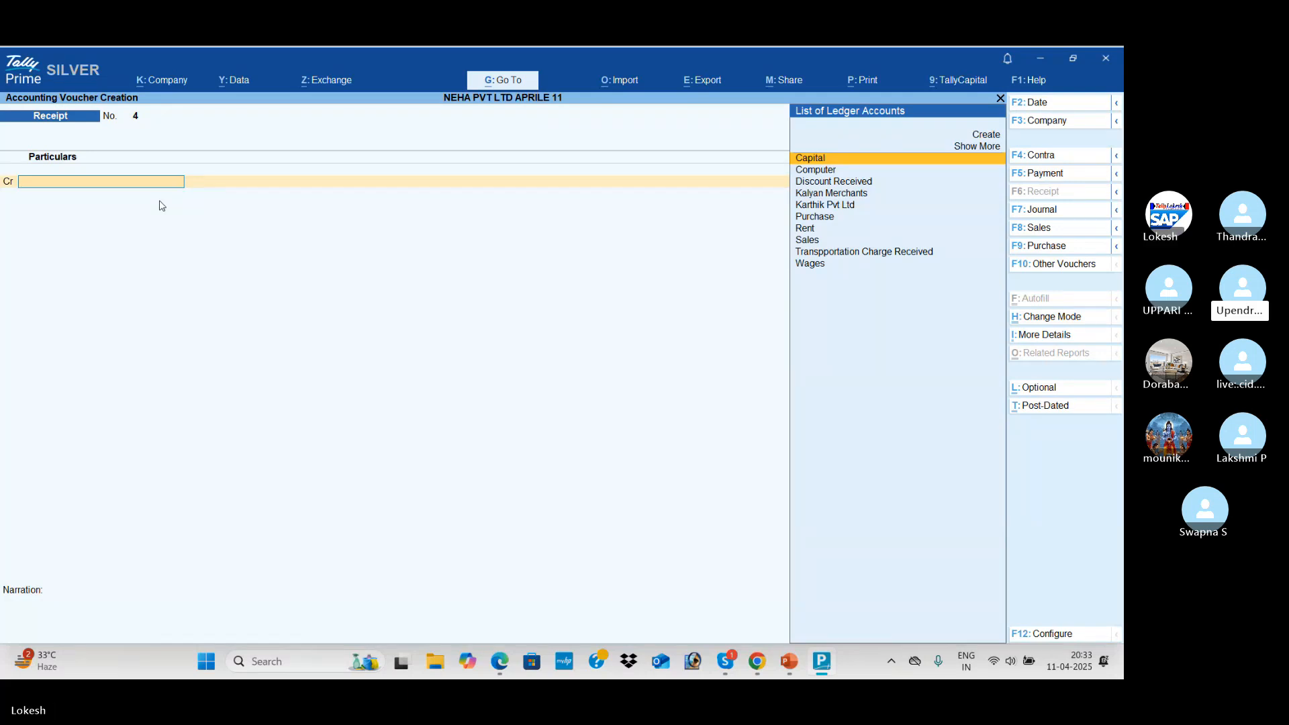
Credit Transpportation Charge Received 15,000 and debit Cash in Receipt voucher 4
key("Down")
key("Down")
key("Down")
key("Down")
key("Down")
key("Down")
key("Down")
key("Down")
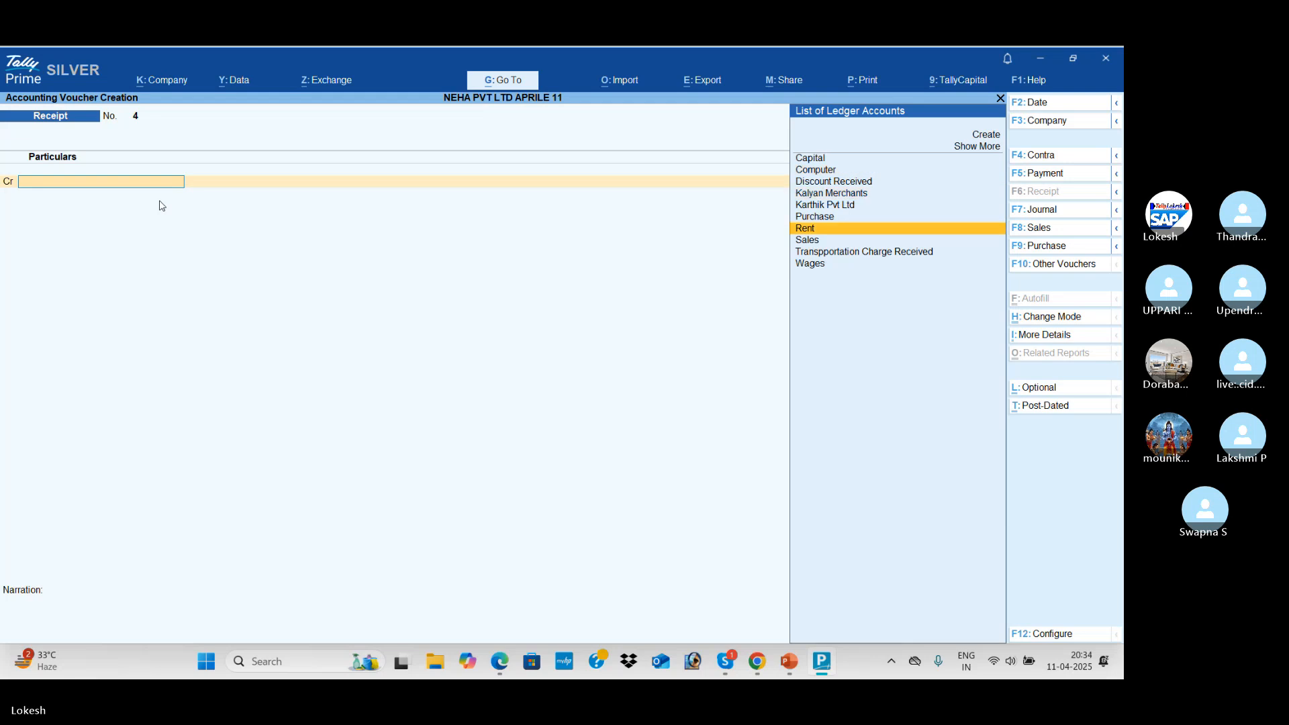
key("Return")
key("alt+Tab")
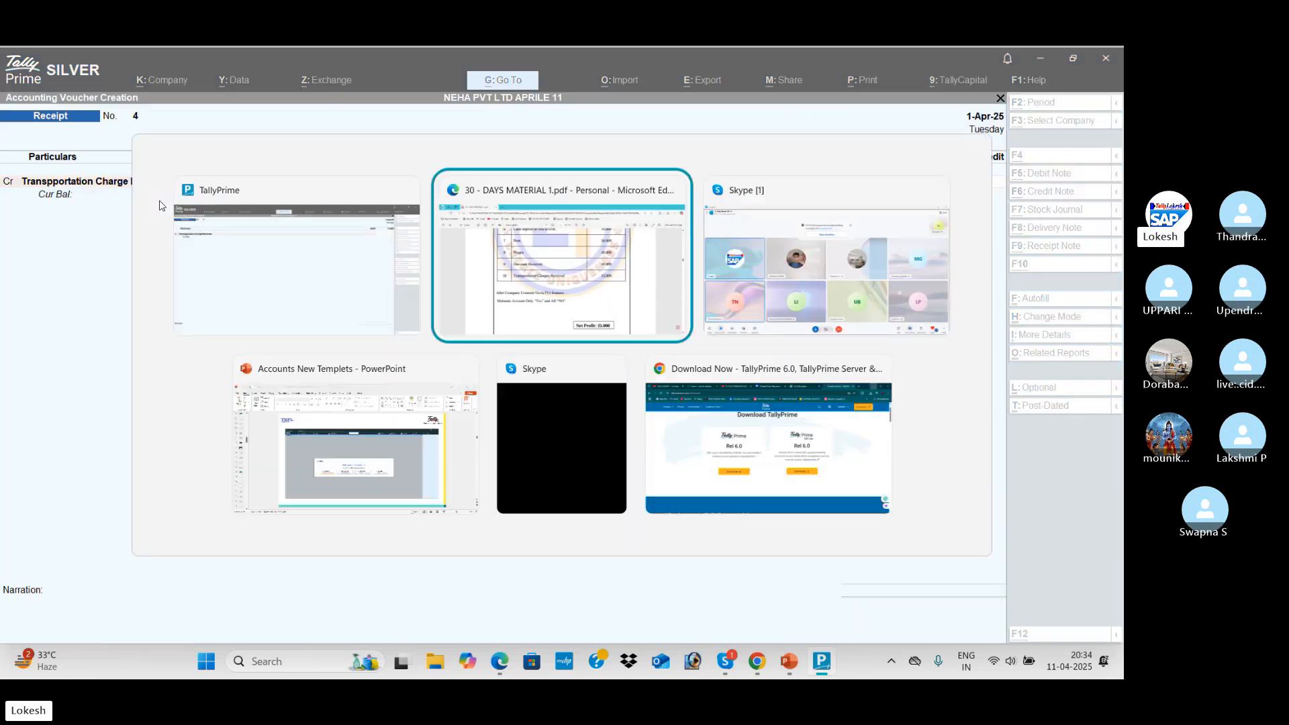
key("alt+Tab")
type("15000")
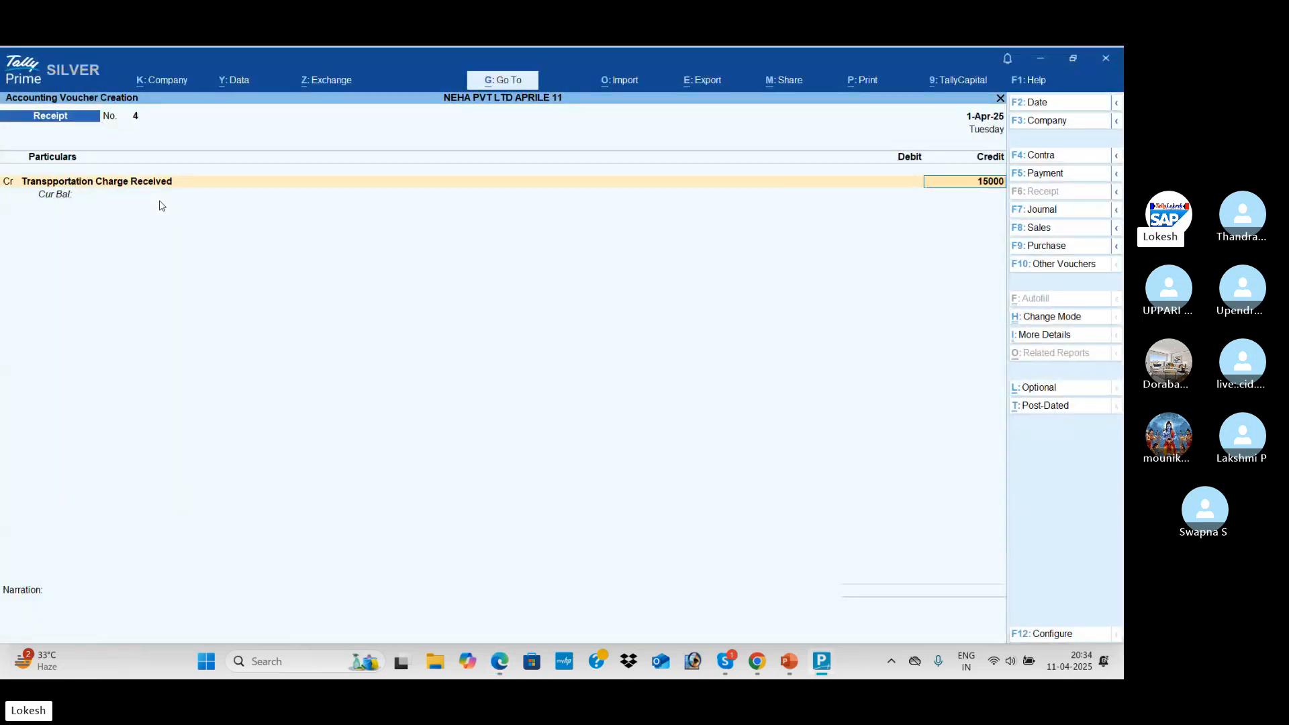
key("Return")
key("Return")
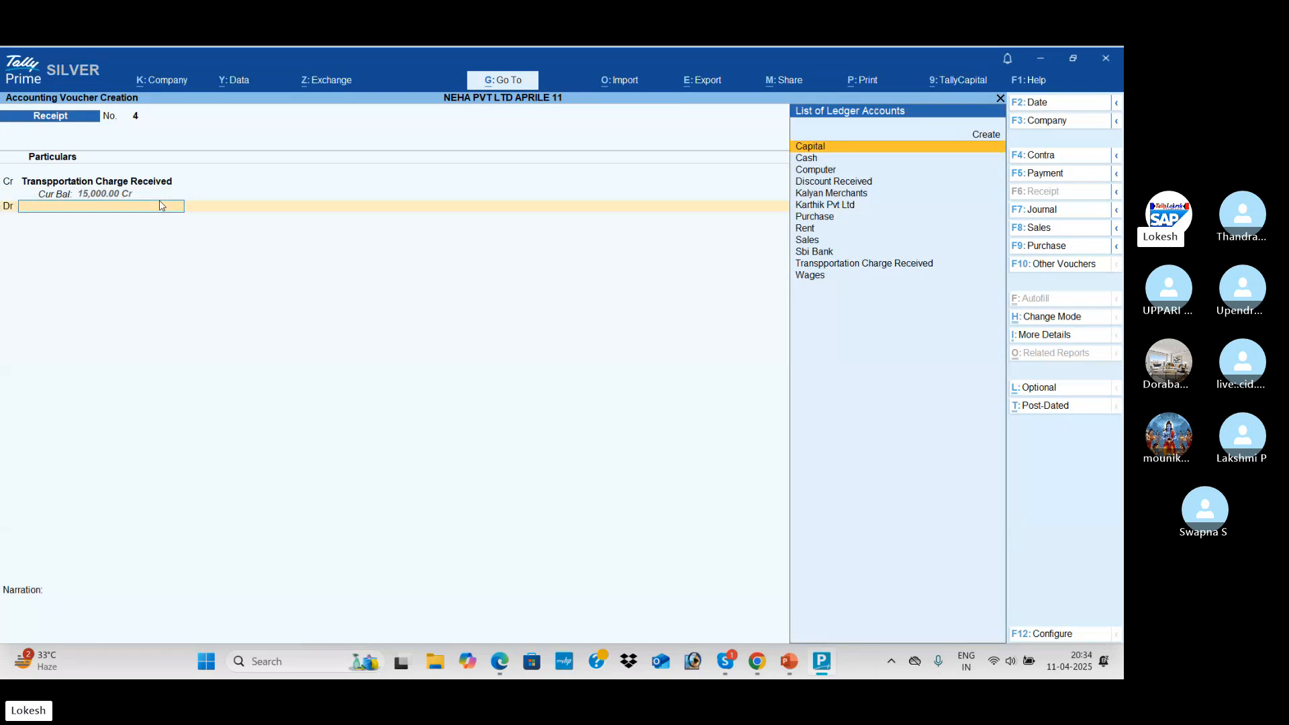
key("Down")
key("Return")
key("Return")
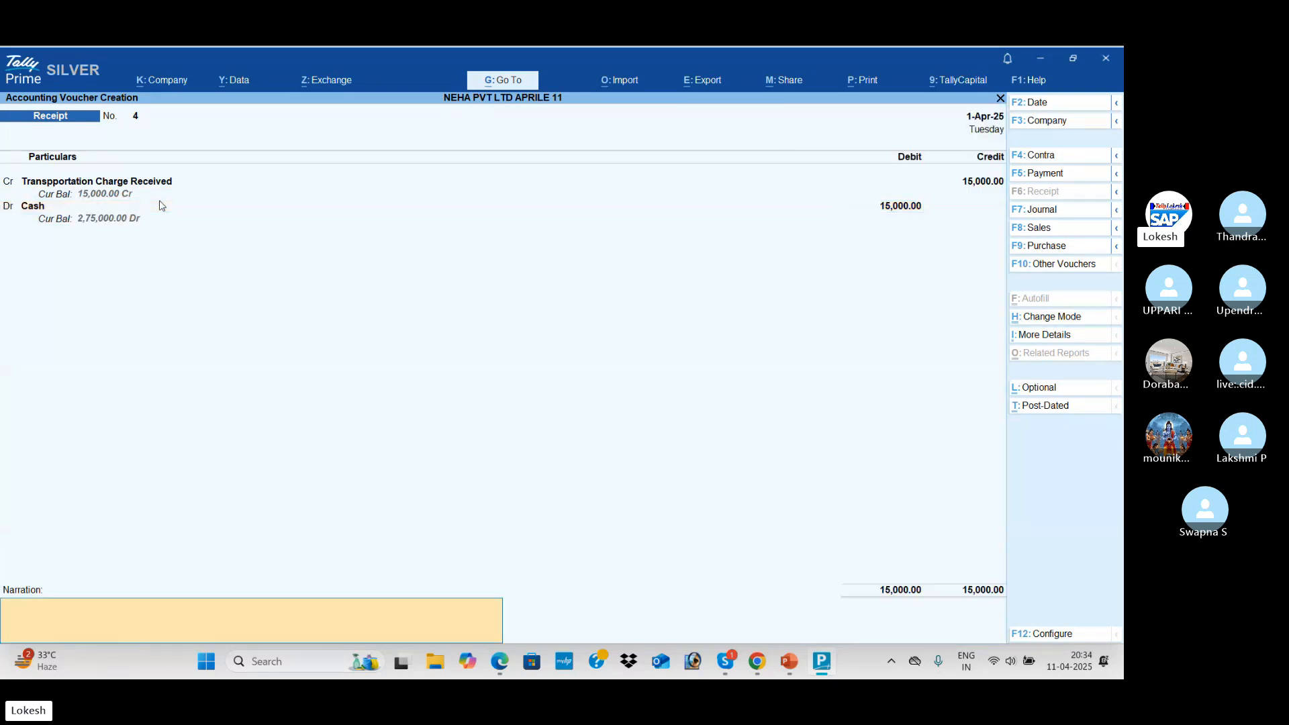
key("Return")
key("Return")
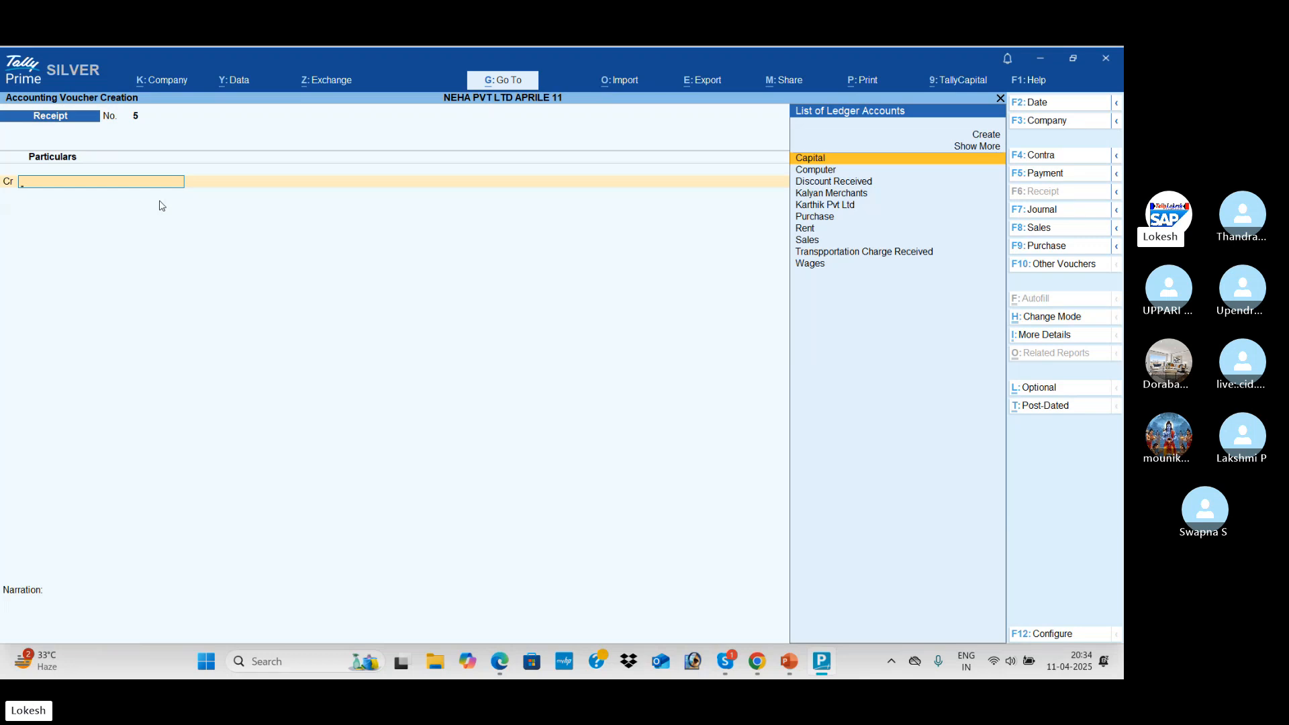
Quit voucher entry and scroll through the day's entries in the Day Book
key("Escape")
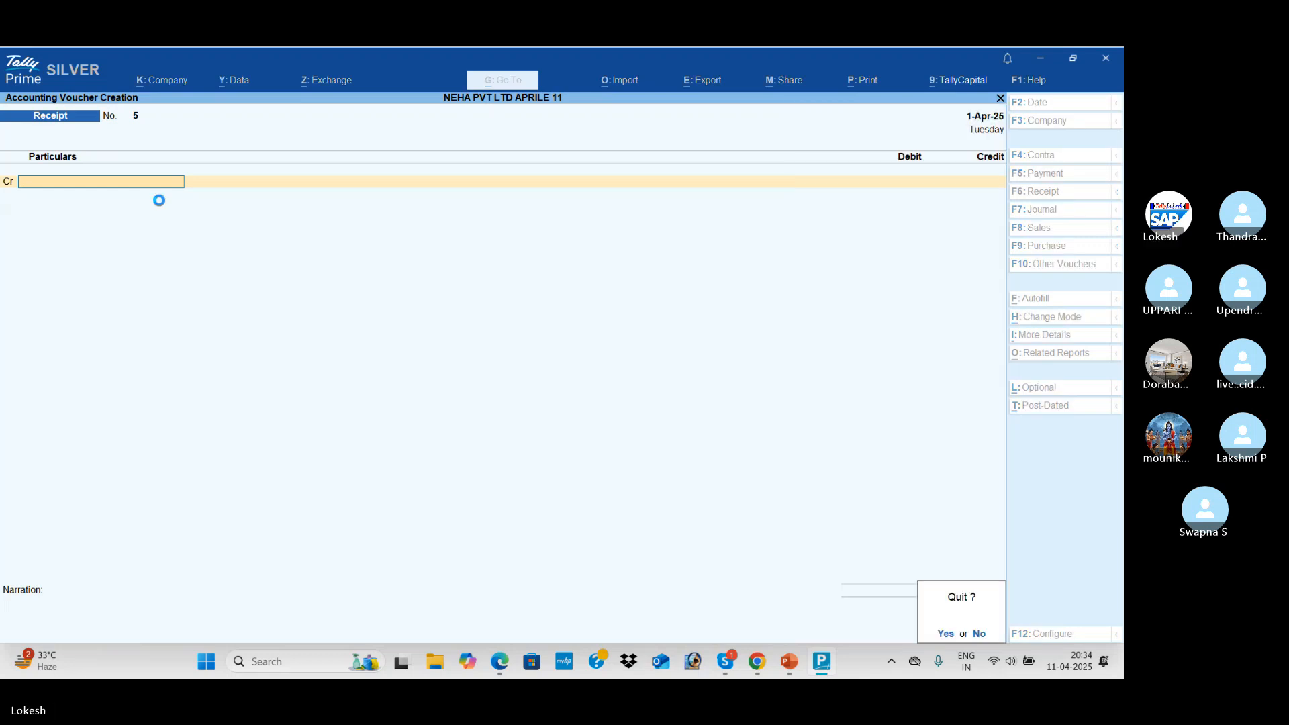
key("y")
key("Down")
key("Return")
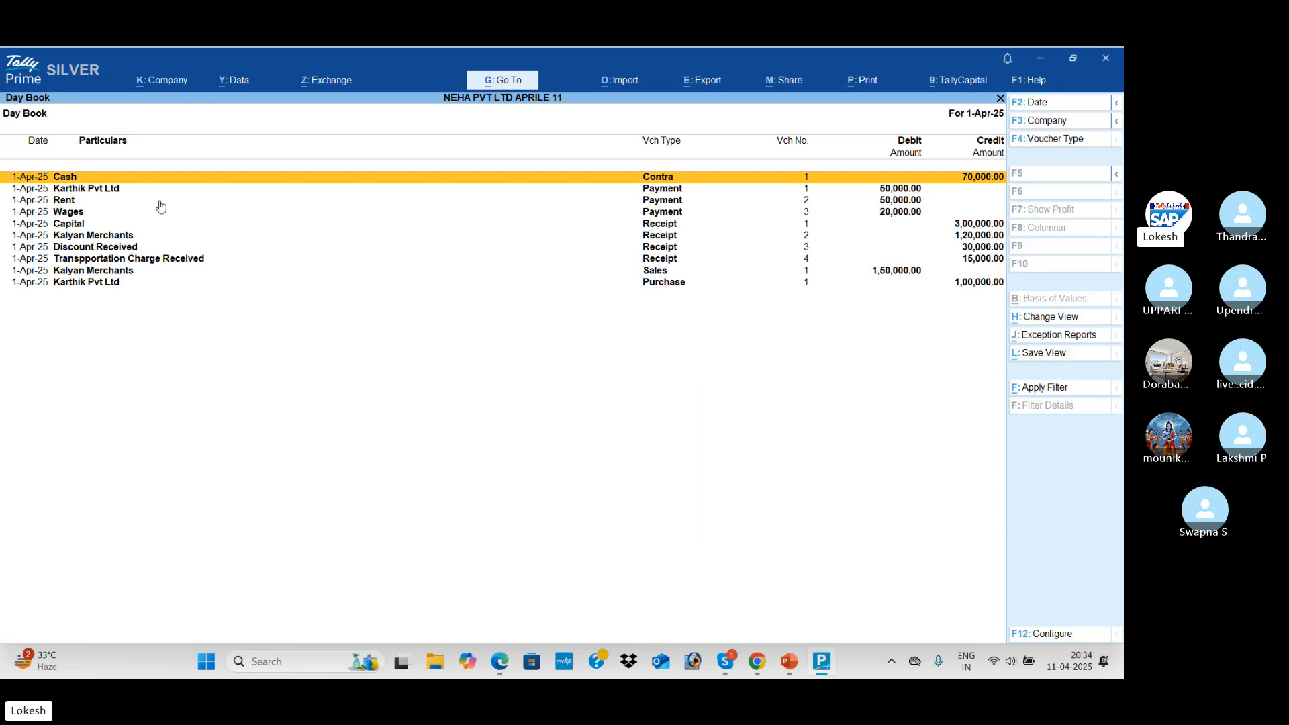
key("Down")
key("Down")
key("Down")
key("Down")
key("Down")
key("Down")
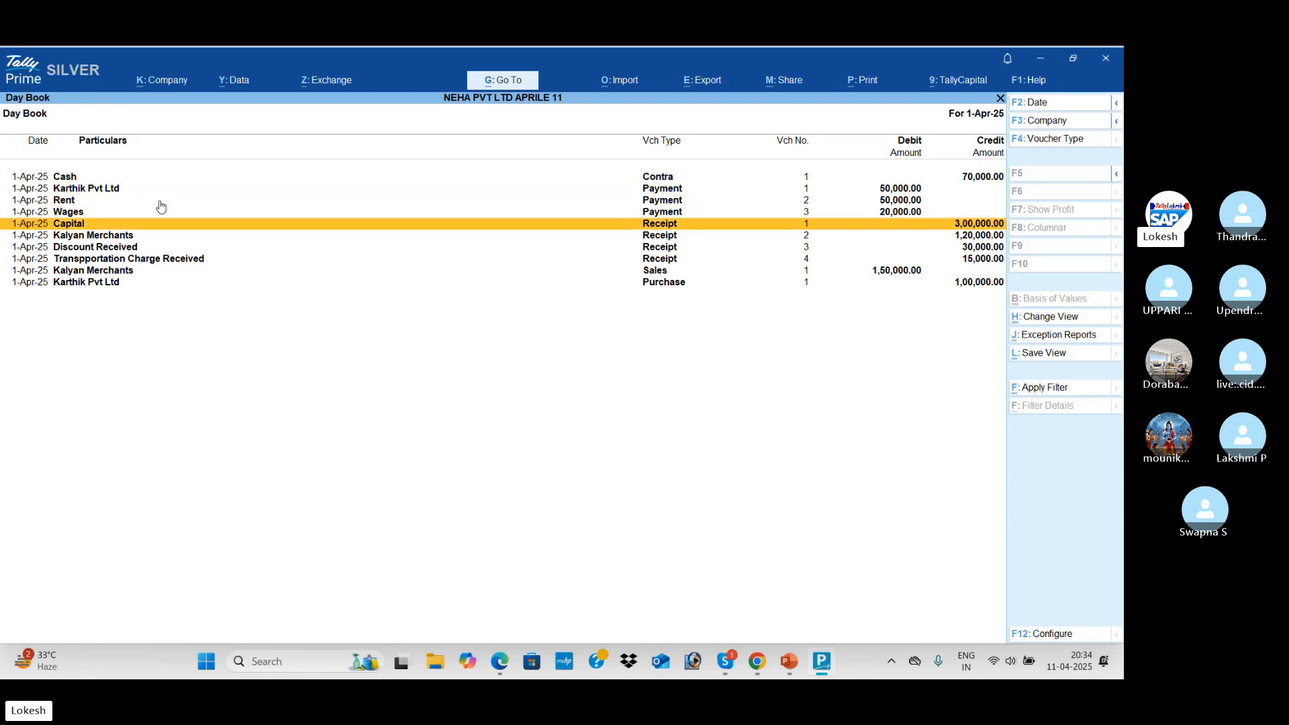
key("Down")
key("Down")
key("Down")
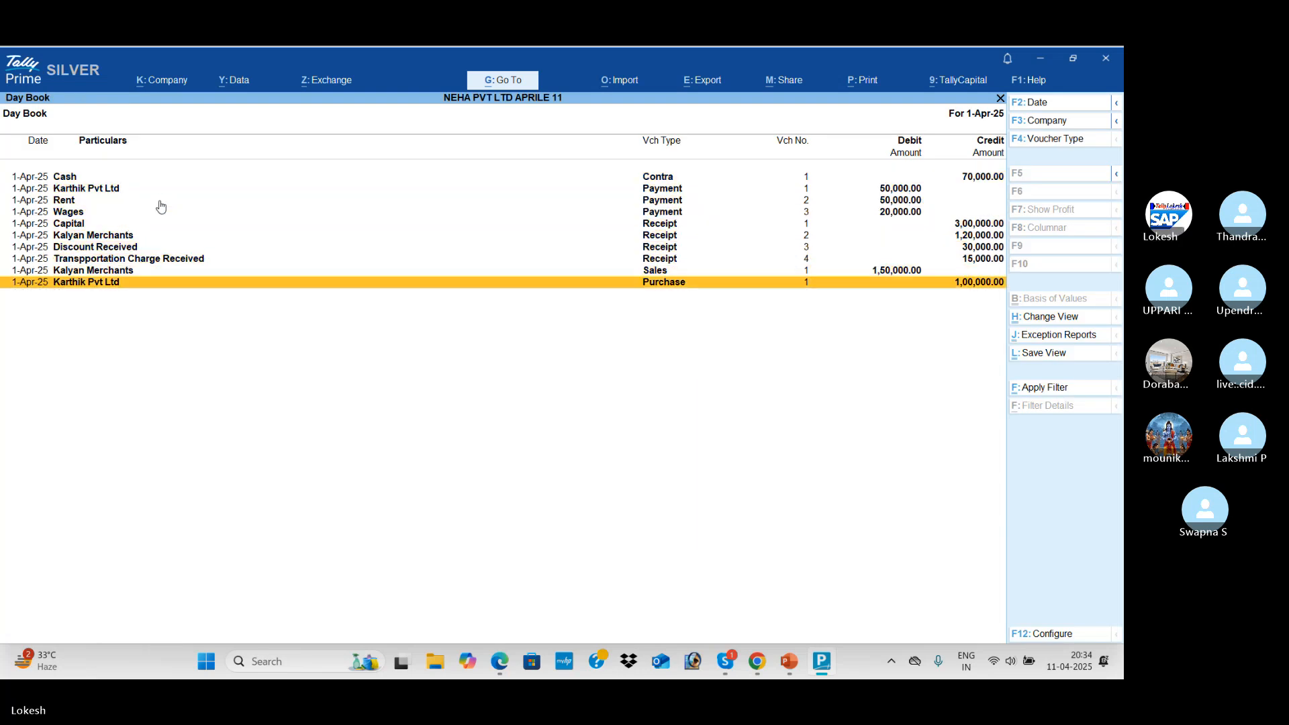
key("Up")
key("Up")
key("Up")
key("Up")
key("Up")
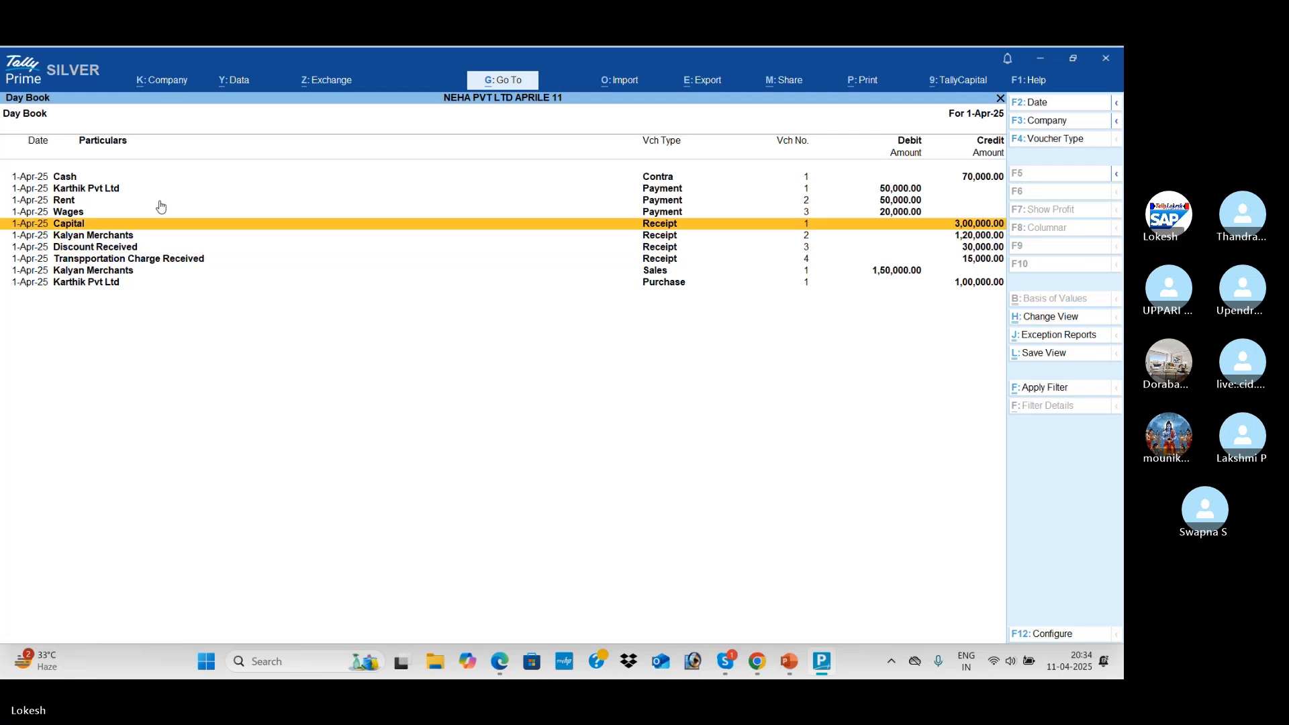
key("Escape")
Show the detailed Profit & Loss A/c and mark the expected 25,000 Net Profit in the PDF
key("Down")
key("Down")
key("Down")
key("Down")
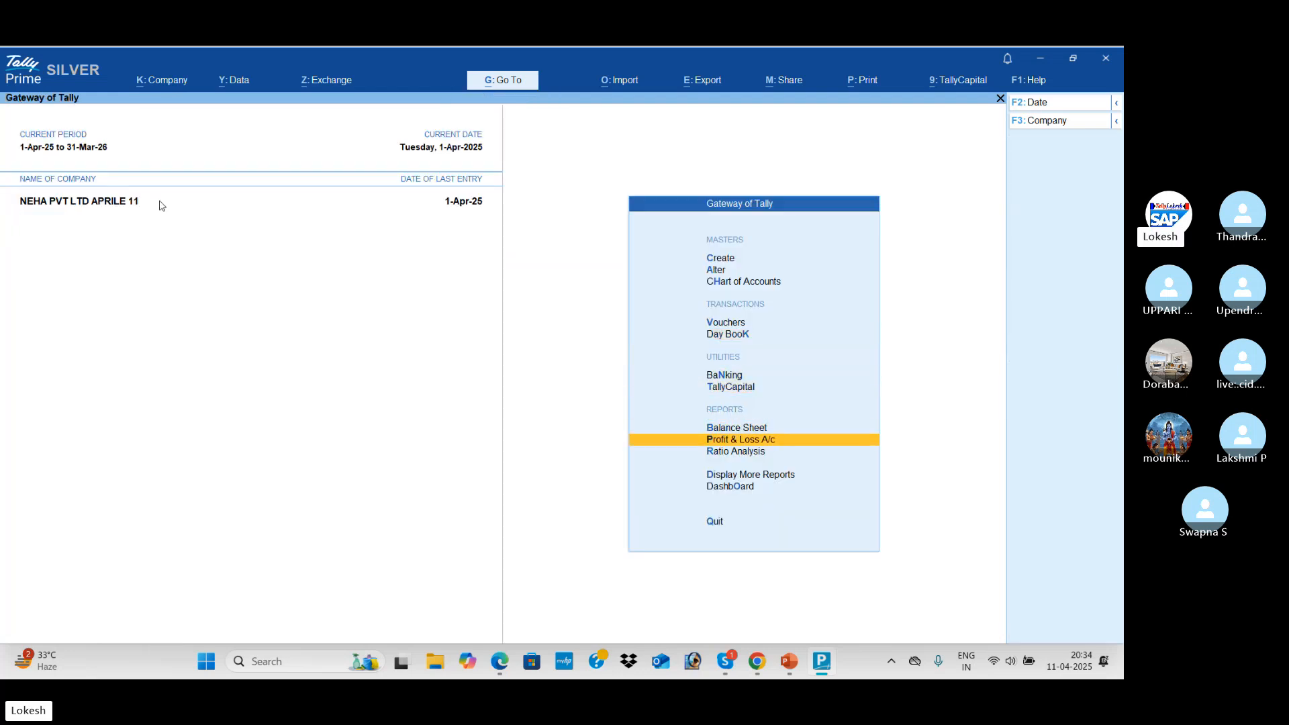
key("Return")
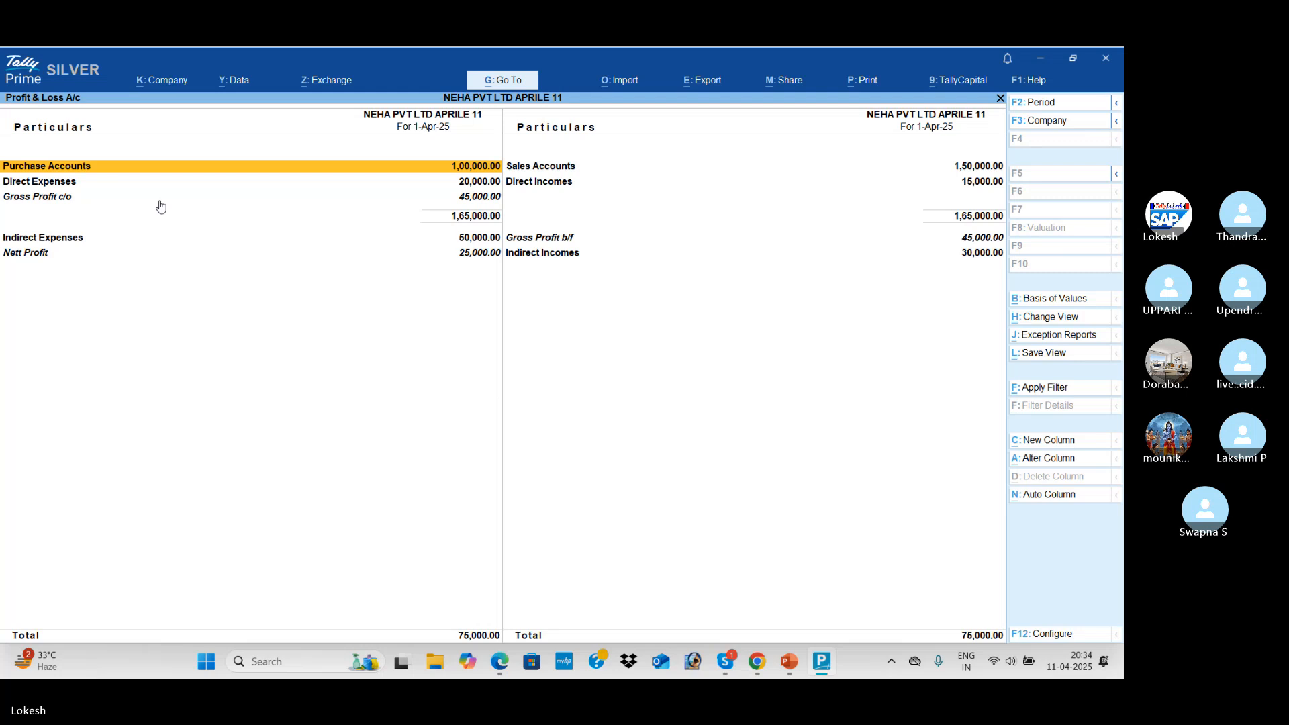
key("alt")
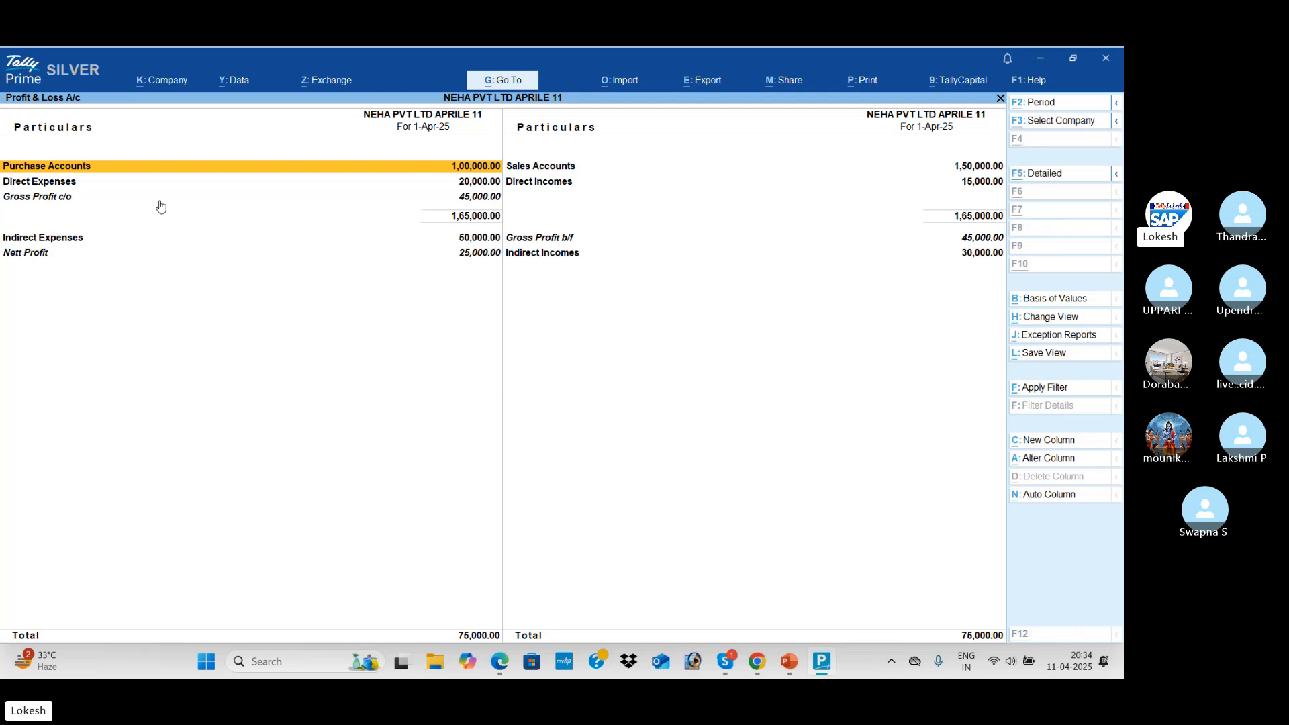
key("alt+F5")
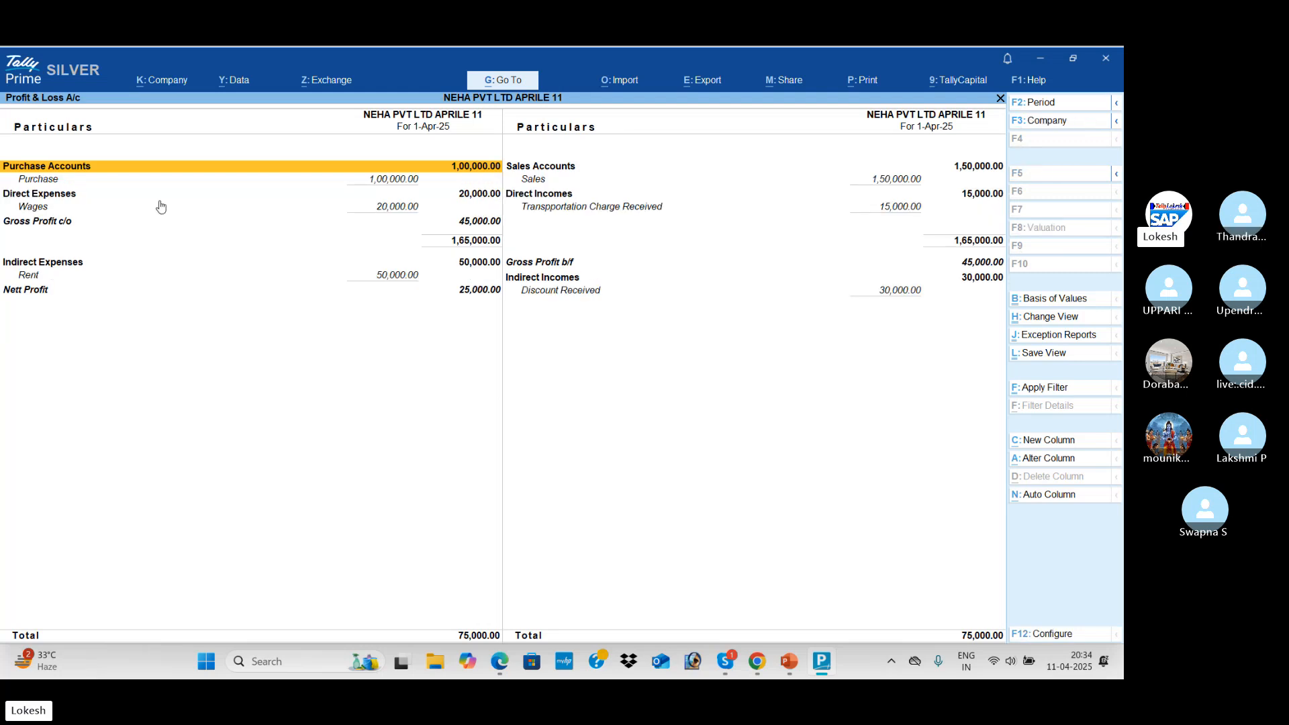
key("Down")
key("Down")
key("Down")
key("Down")
key("Down")
key("Down")
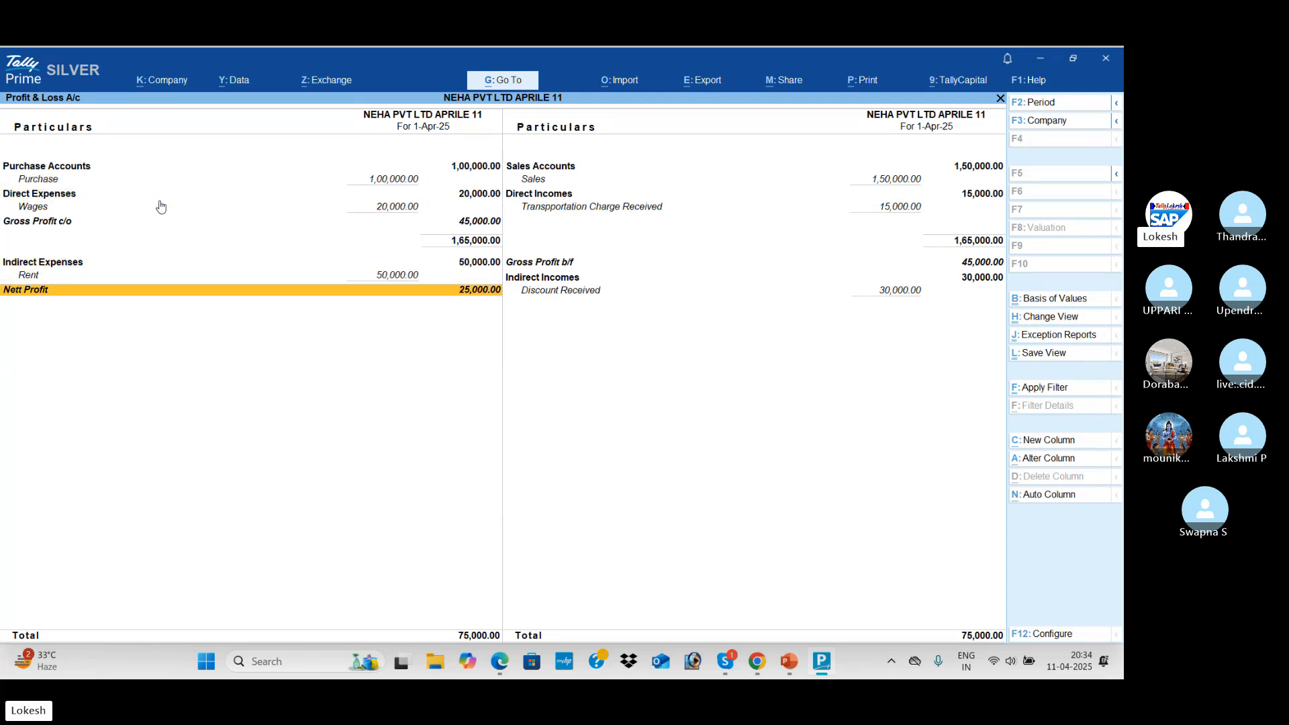
key("alt+Tab")
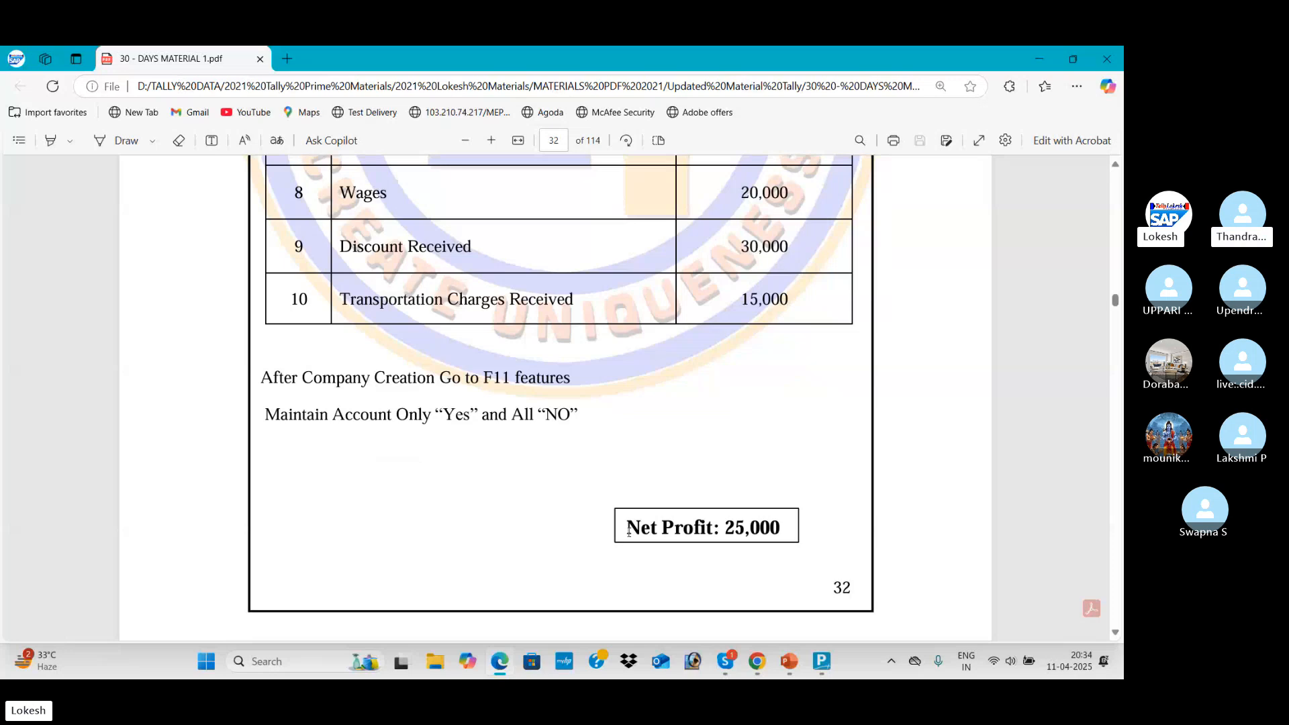
left_click_drag(620, 526, 792, 531)
Return from the PDF to TallyPrime's detailed Profit & Loss report
key("alt+Tab")
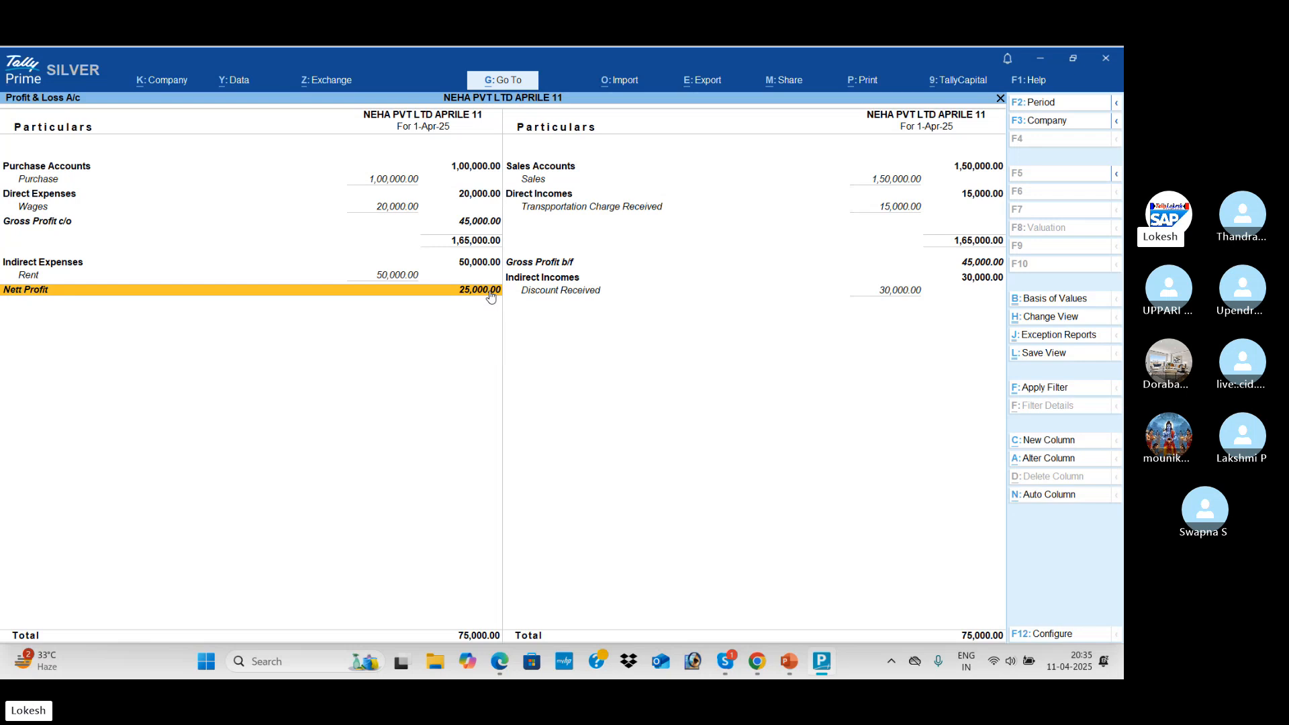
Glance at the Dashboard, then review the detailed Trial Balance balancing at 5,45,000
key("Escape")
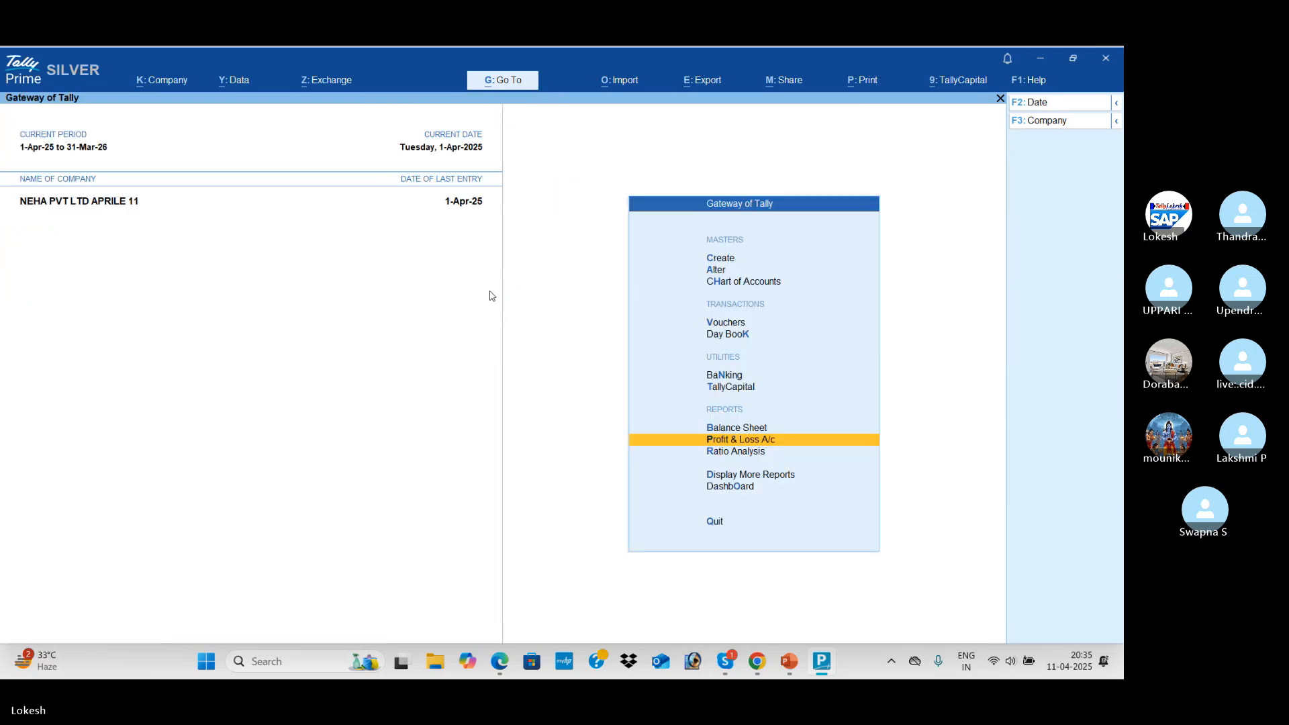
key("Down")
key("Down")
key("Down")
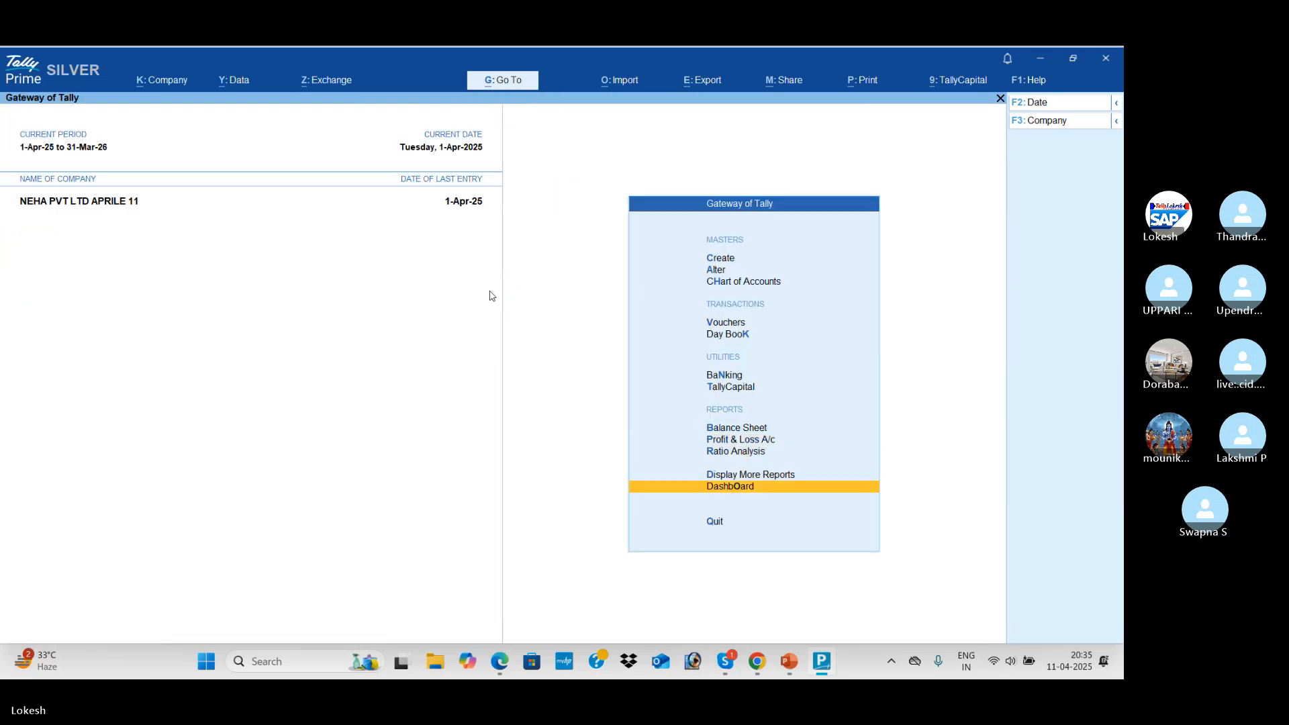
key("Return")
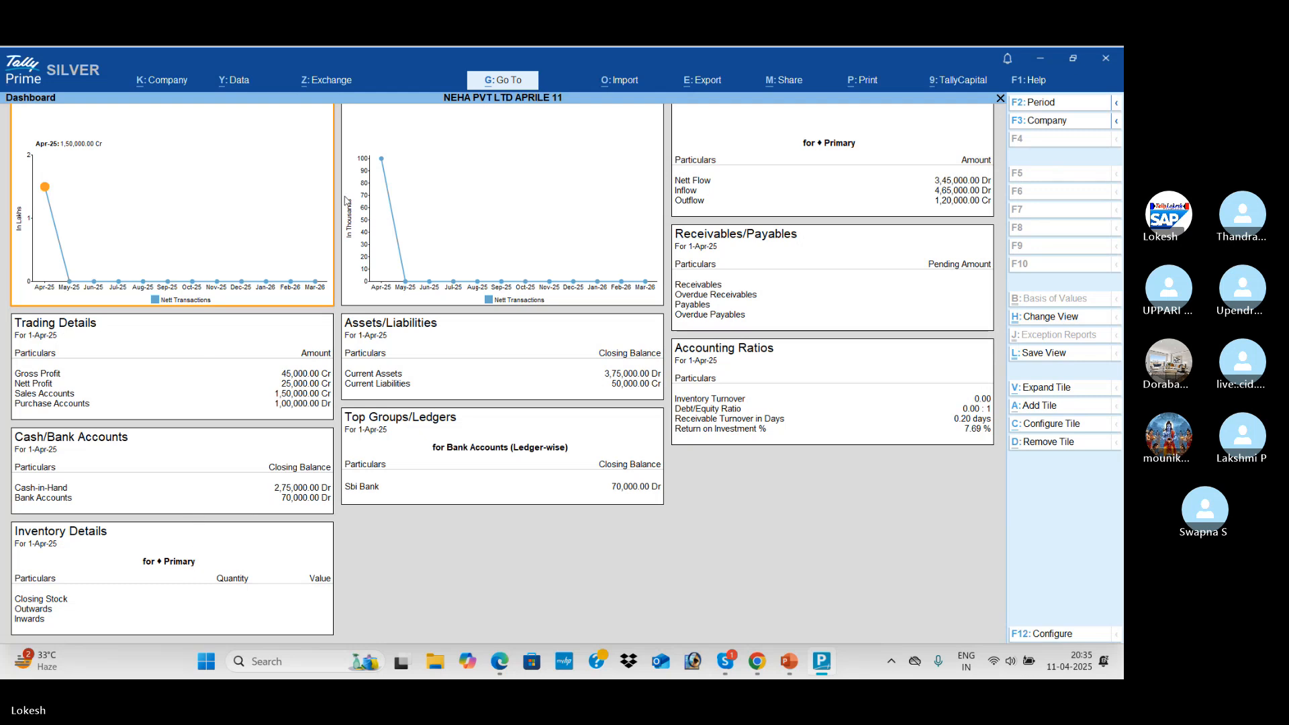
key("Escape")
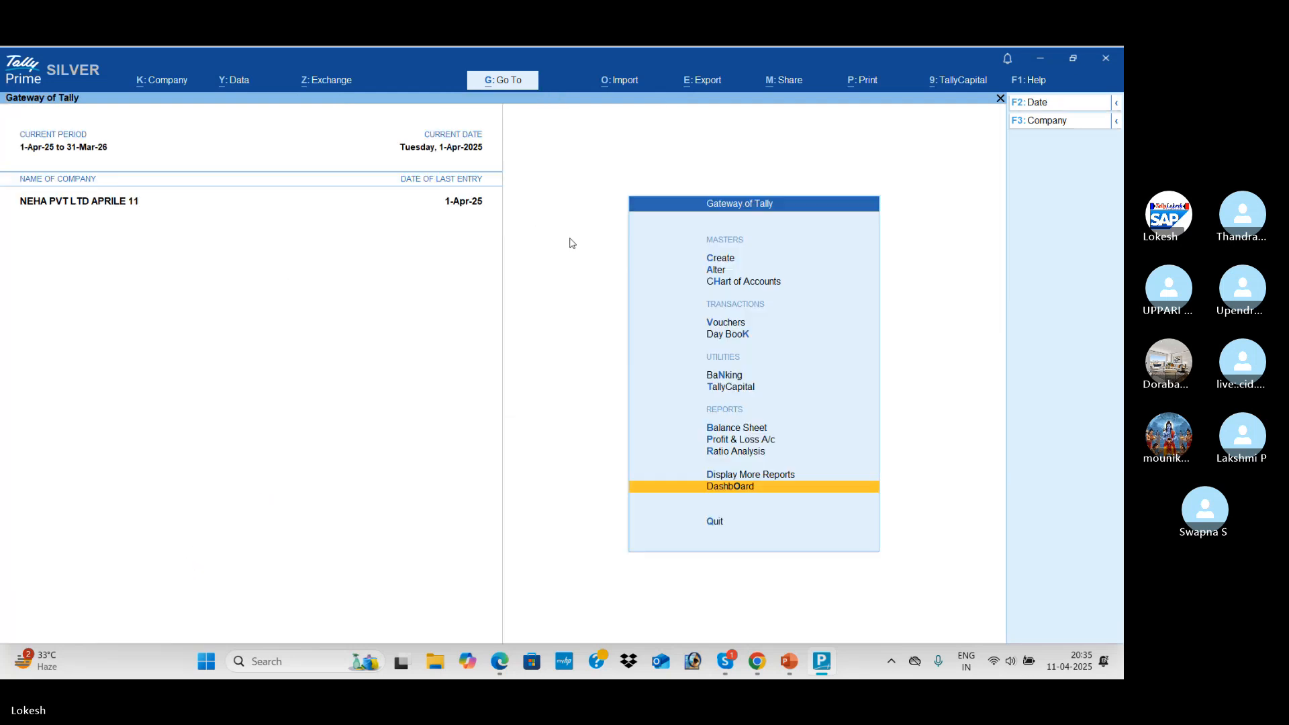
key("Up")
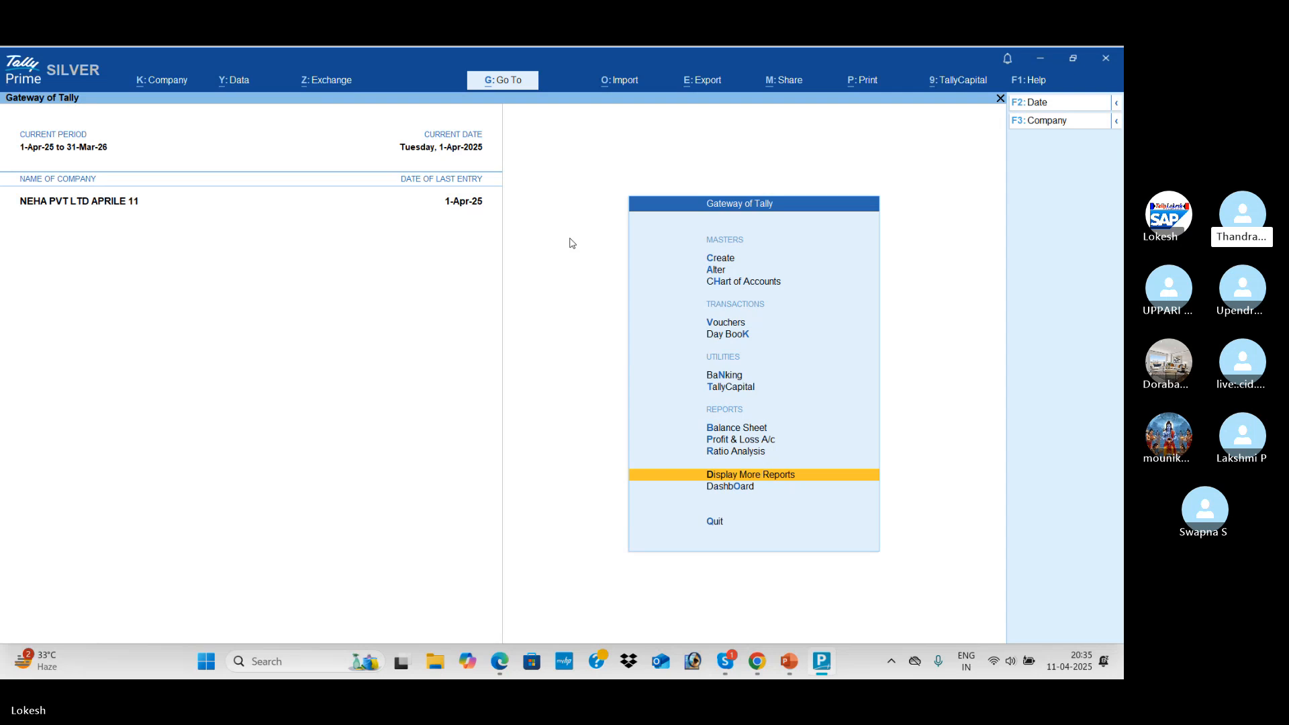
key("Return")
key("Return")
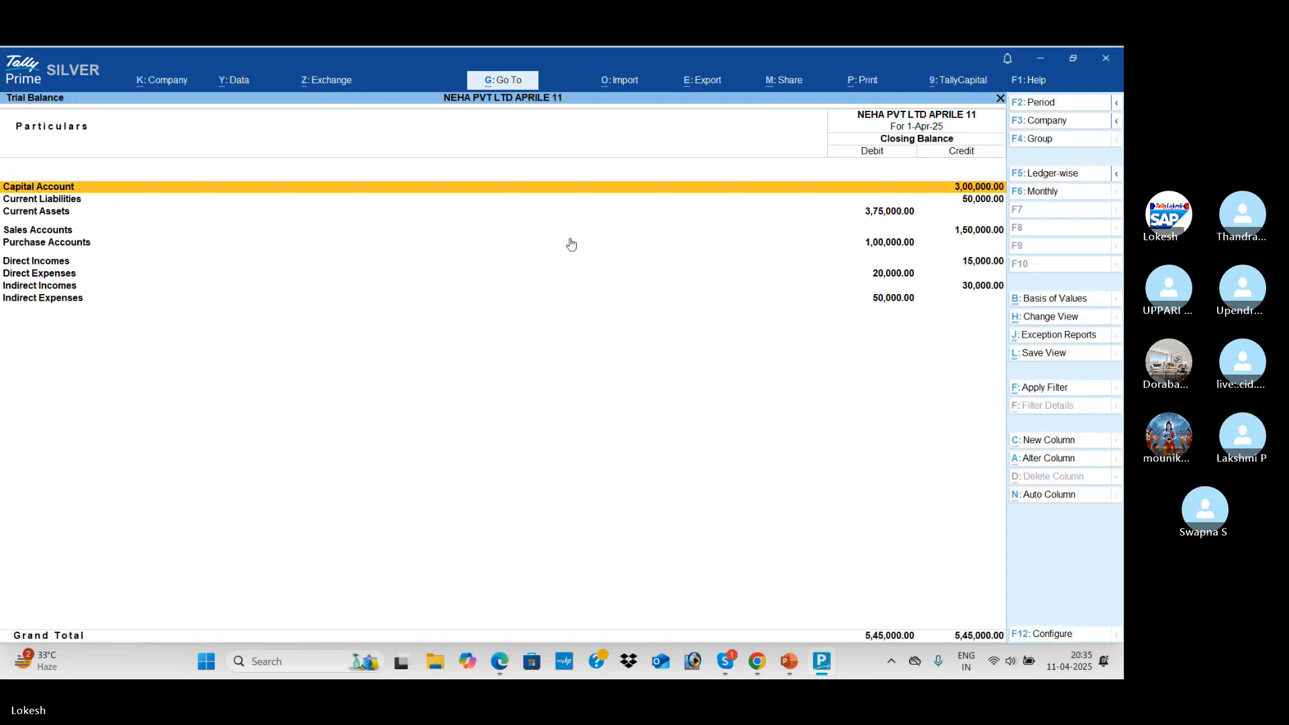
key("alt+F5")
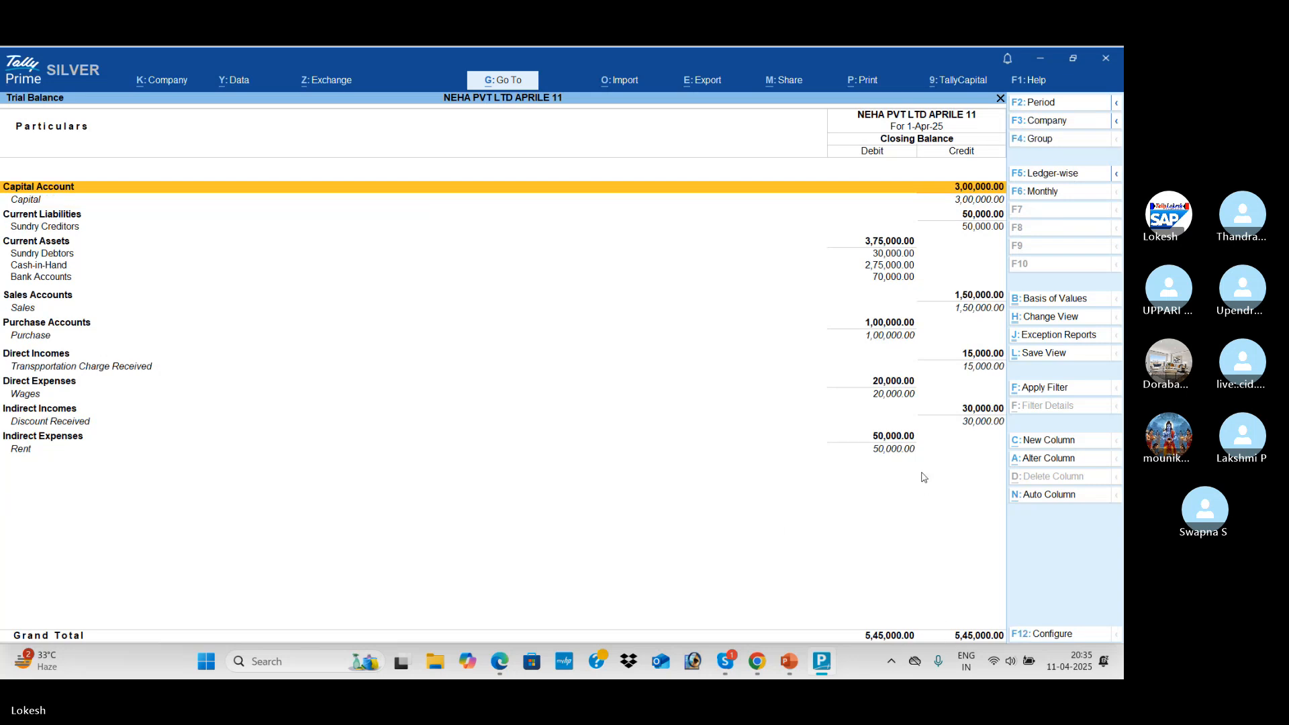
key("Escape")
Check the Cash/Bank Book(s) summary and the Purchase and Sales registers
key("Down")
key("Down")
key("Down")
key("Down")
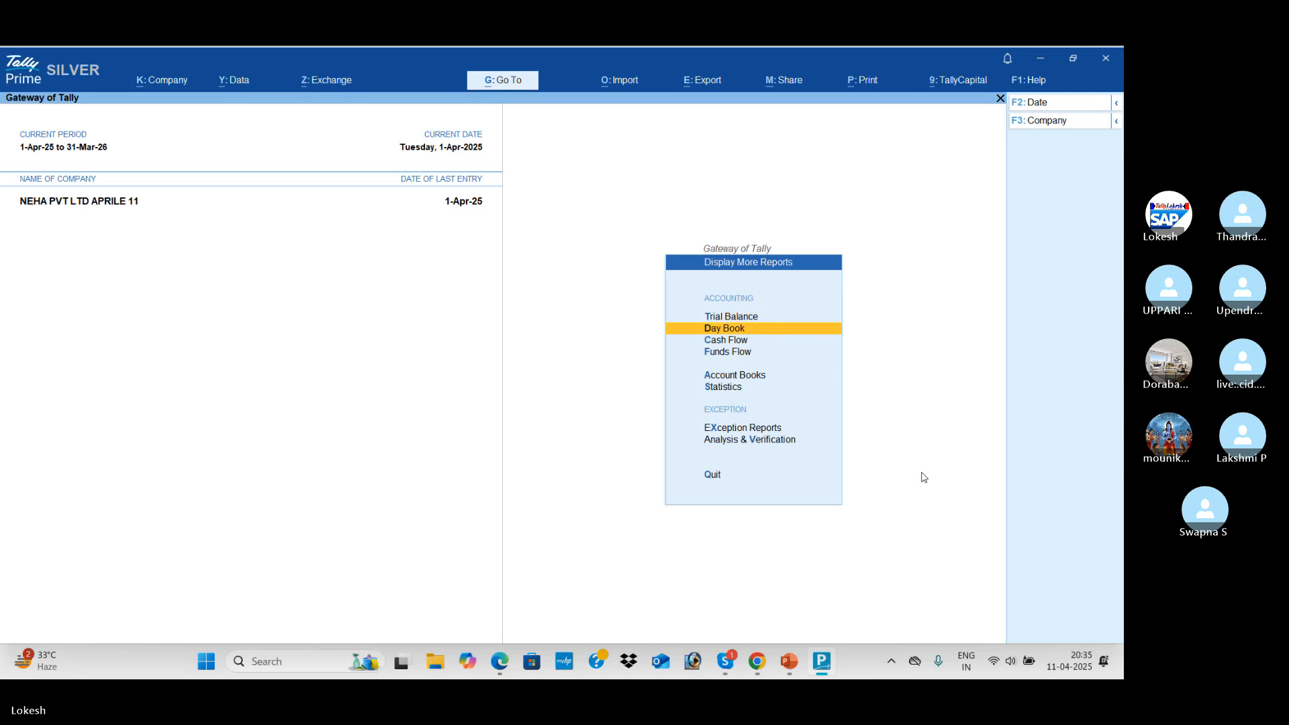
key("Return")
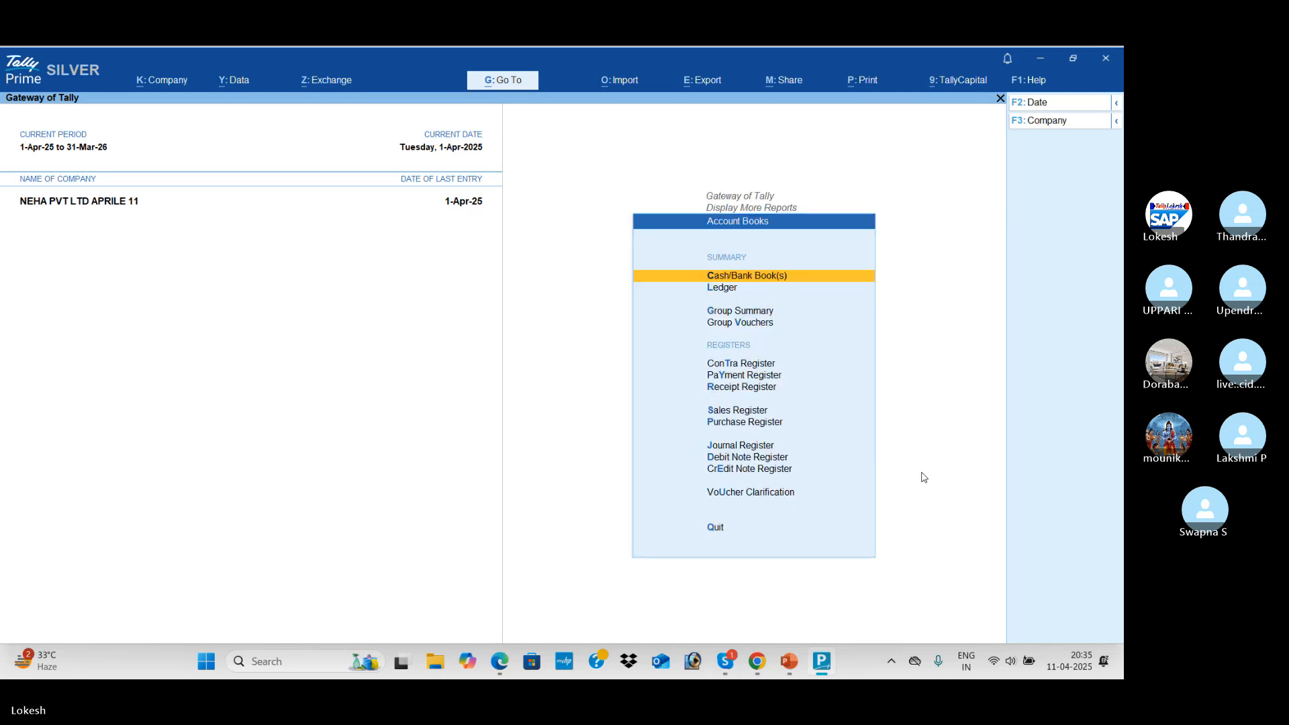
key("Return")
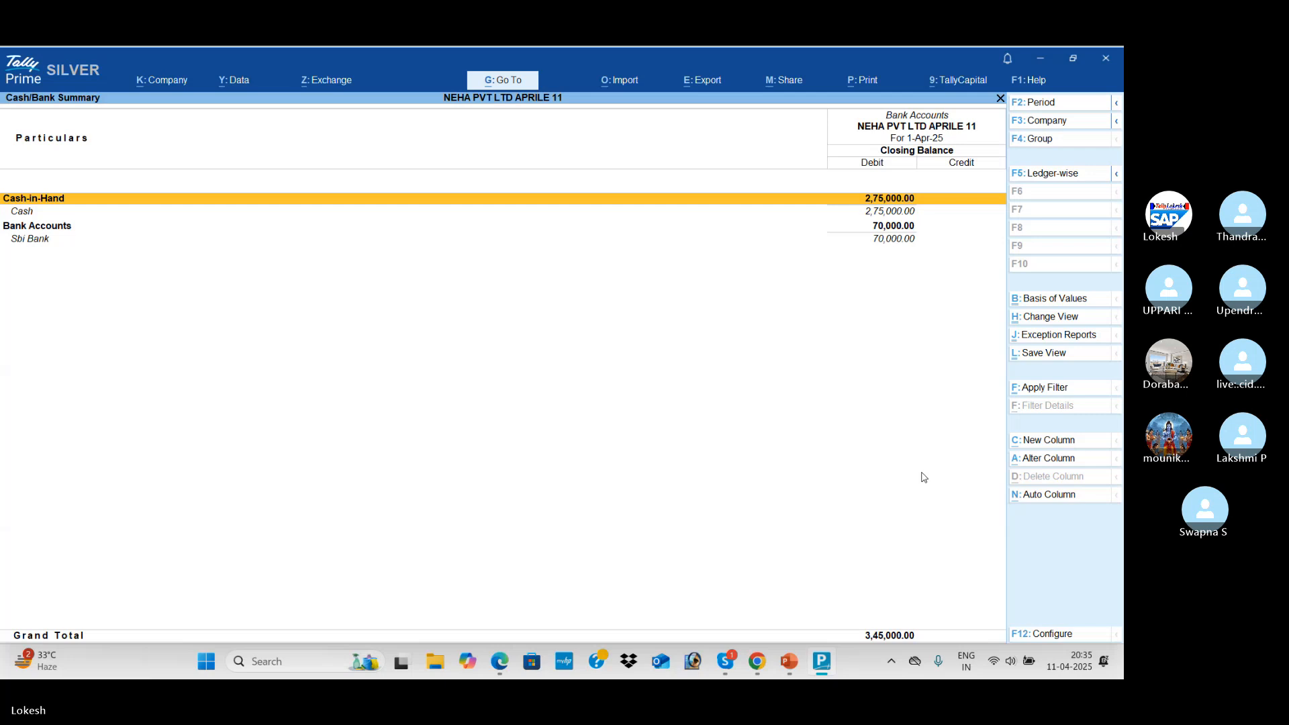
key("Escape")
key("Down")
key("Down")
key("Down")
key("Down")
key("Down")
key("Down")
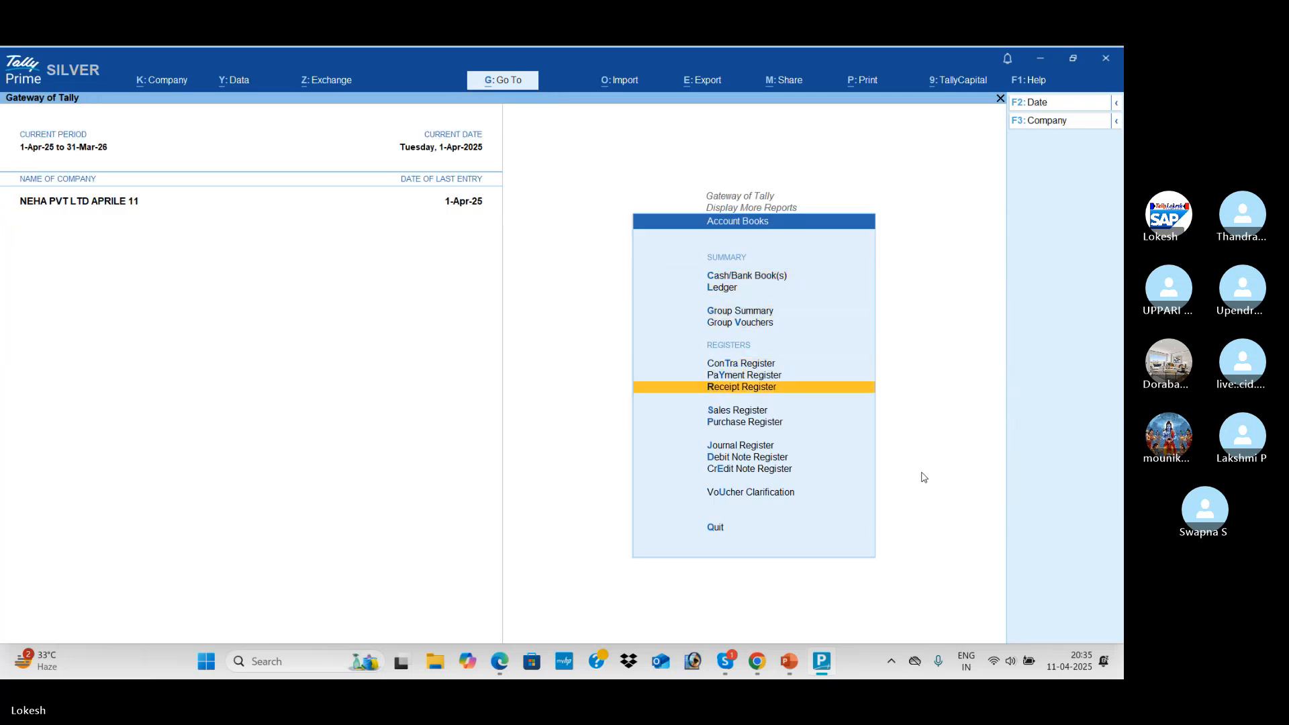
key("Down")
key("Down")
key("Return")
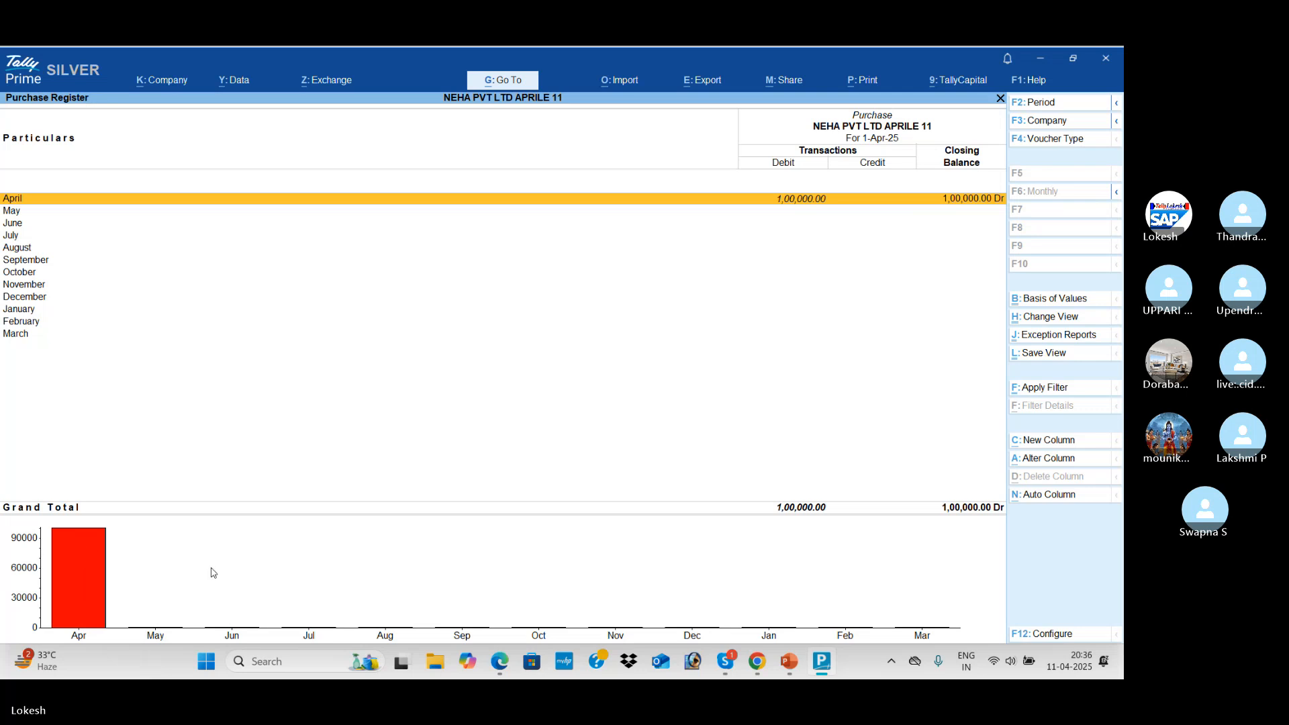
key("Escape")
key("Up")
key("Return")
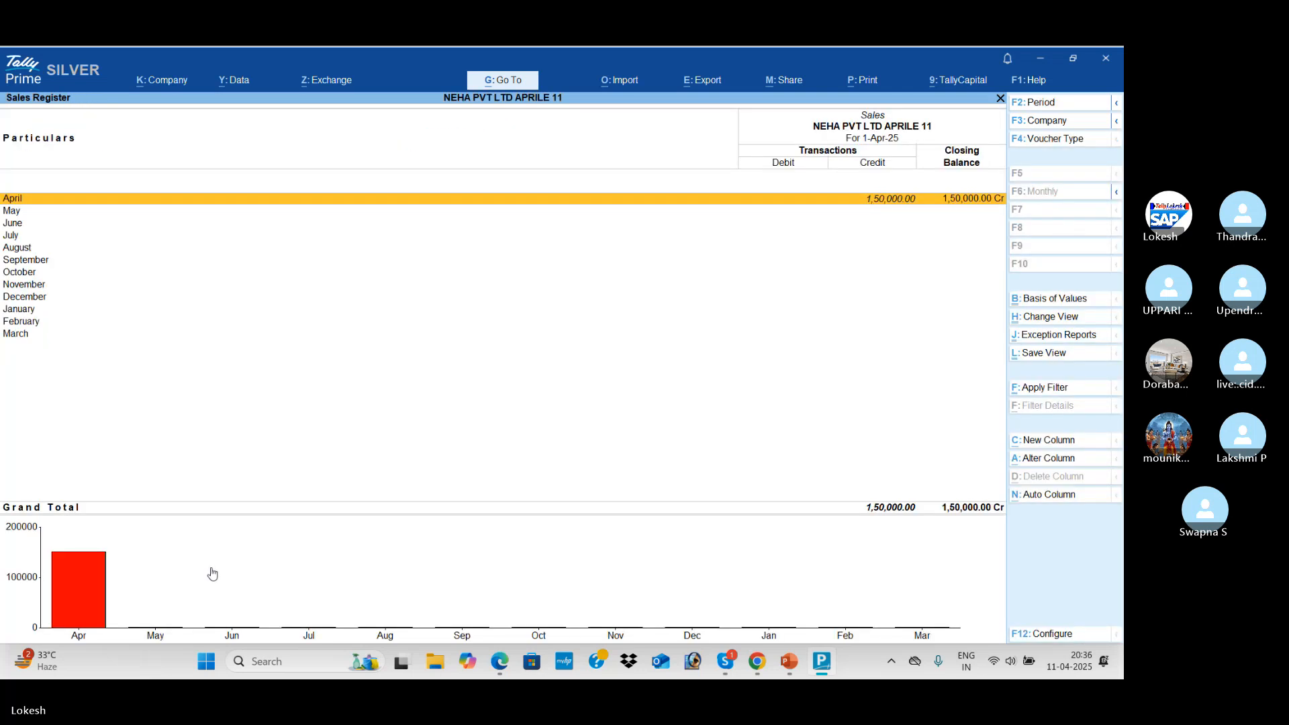
key("Escape")
Check April's Receipt, Payment and Contra registers, including the four receipt vouchers
key("Up")
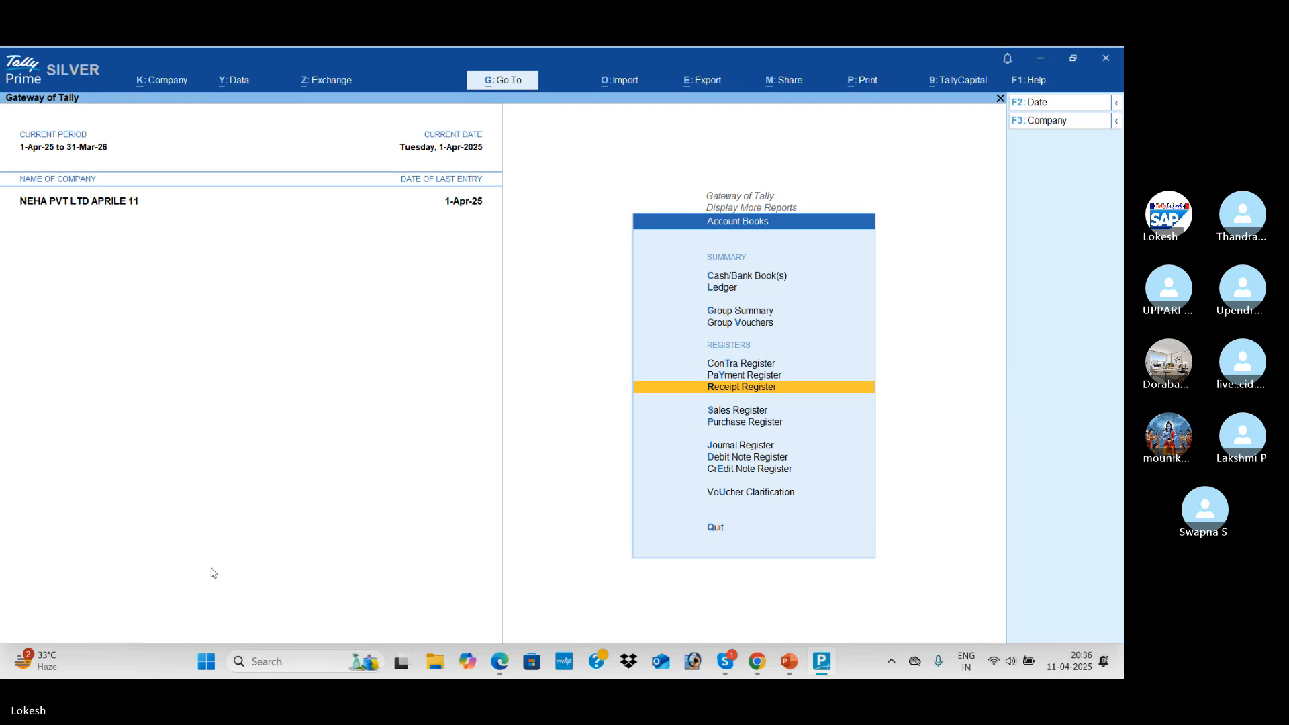
key("Return")
key("Return")
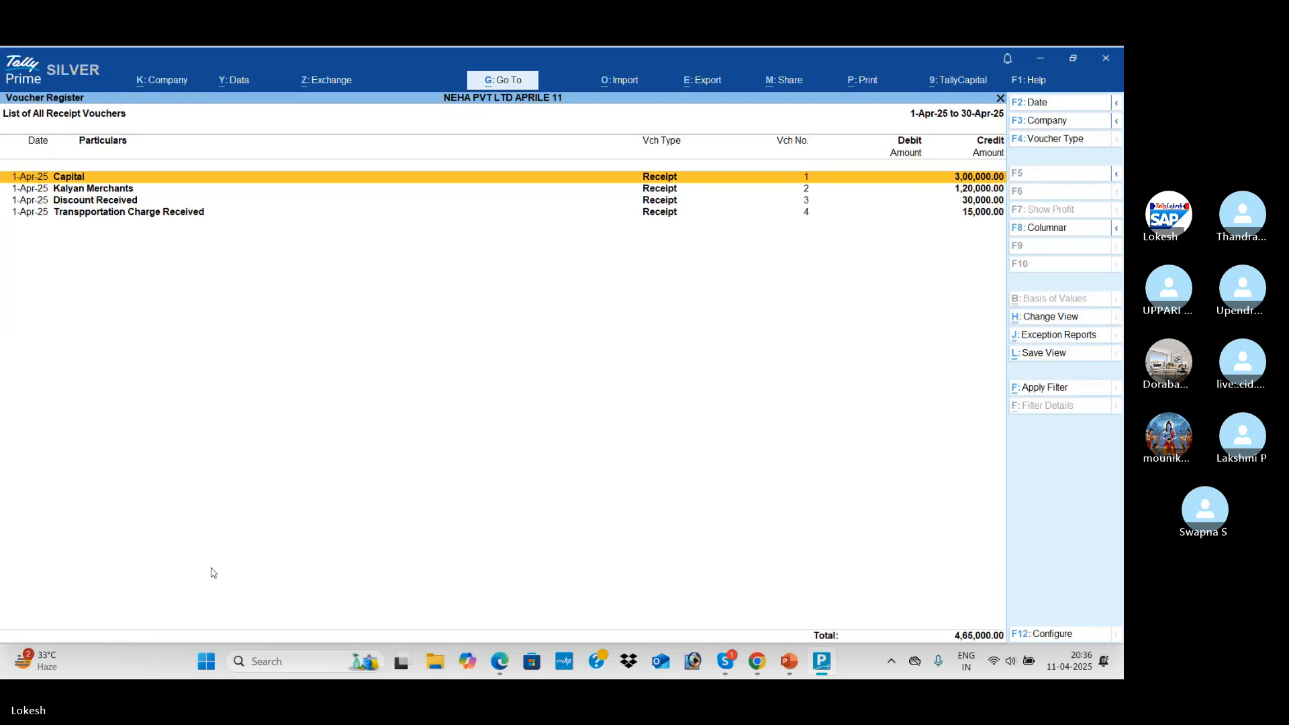
key("Escape")
key("Escape")
key("Up")
key("Return")
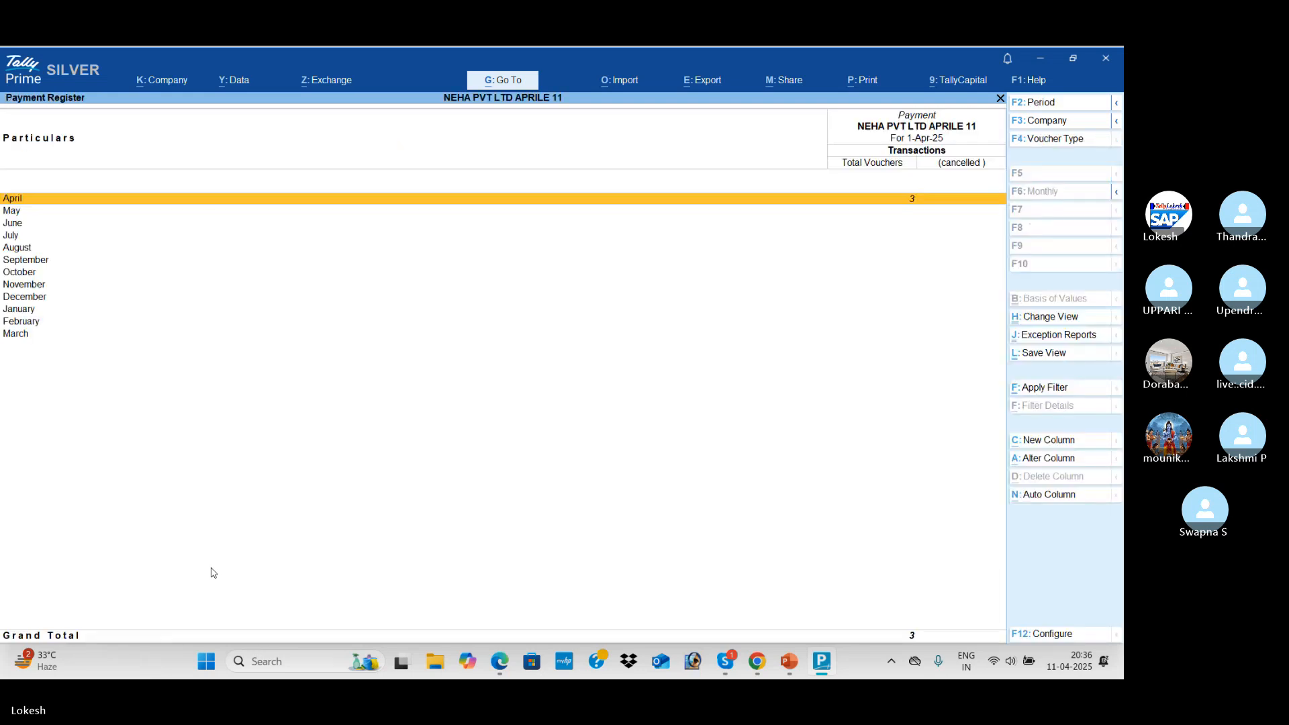
key("Return")
key("Escape")
key("Escape")
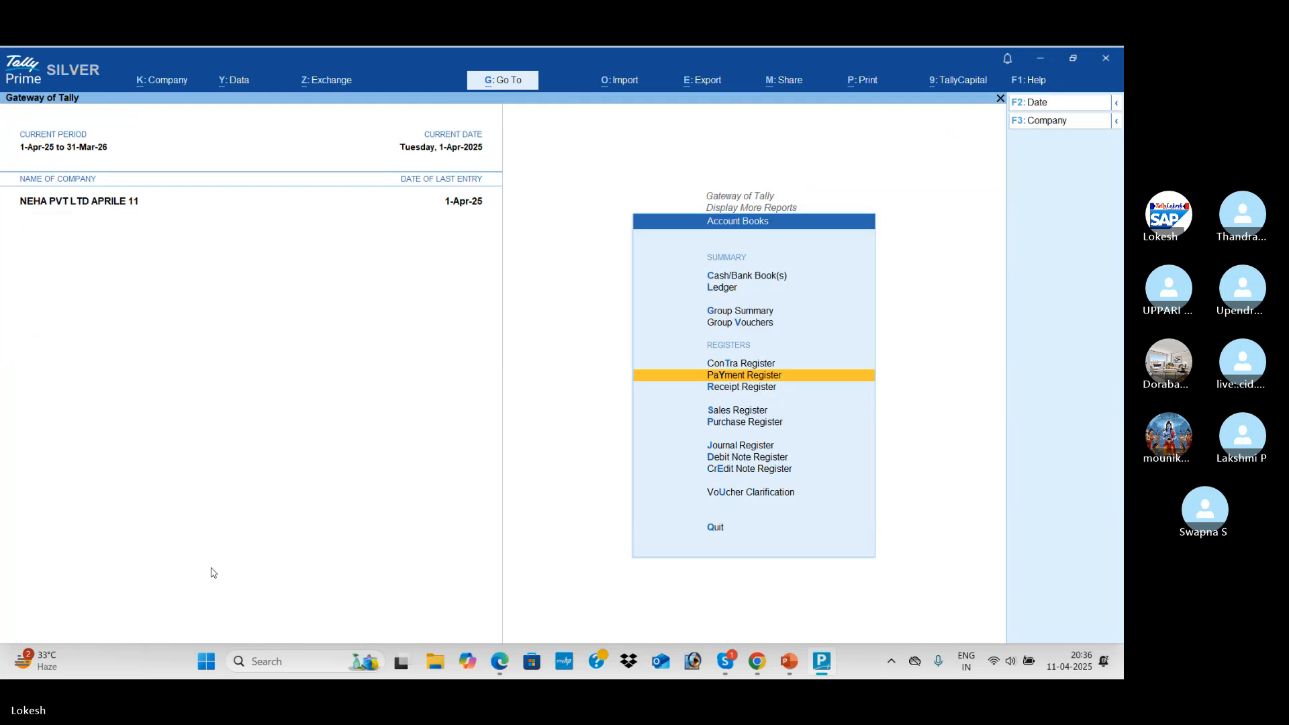
key("Up")
key("Return")
key("Return")
key("Escape")
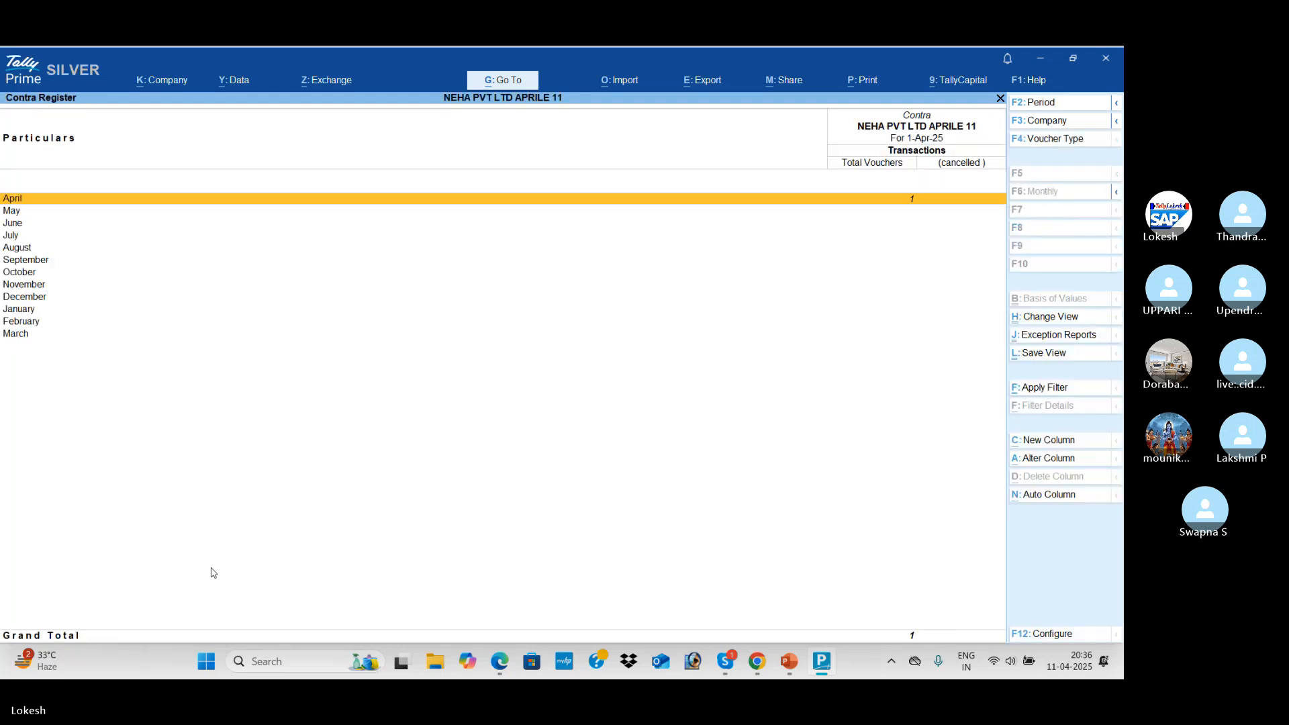
key("Escape")
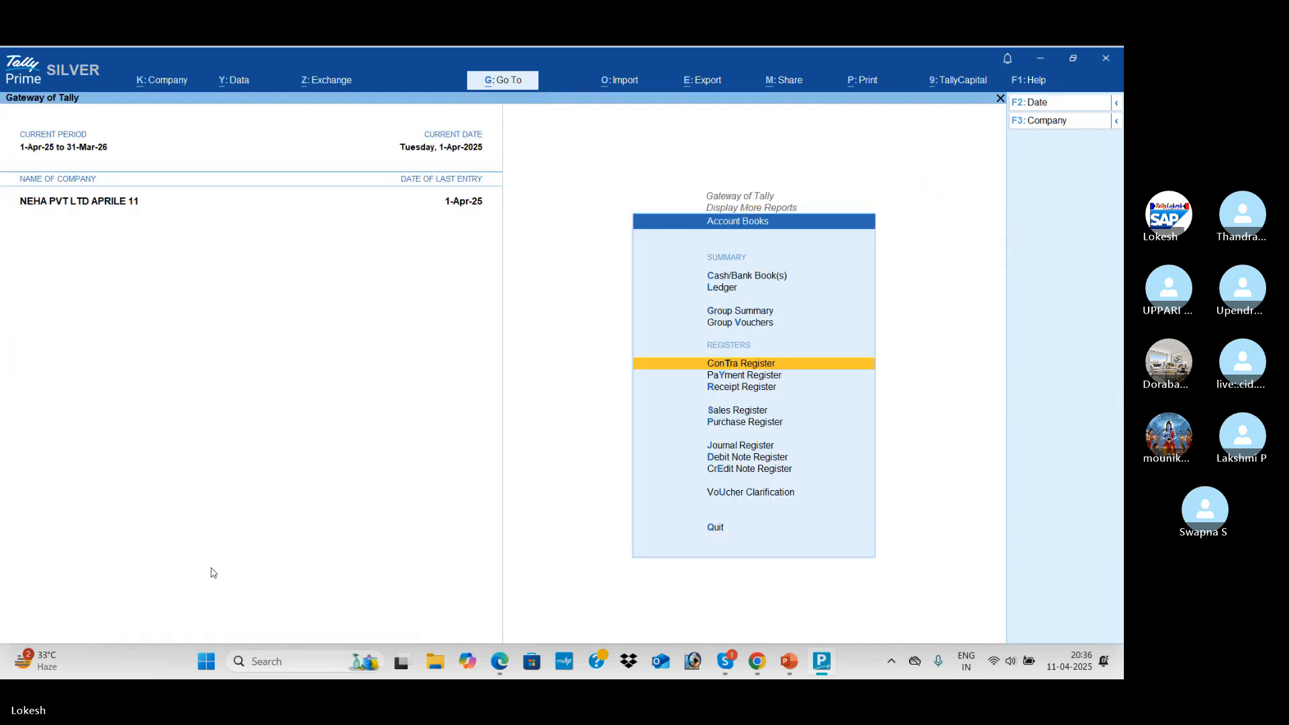
key("Escape")
key("Down")
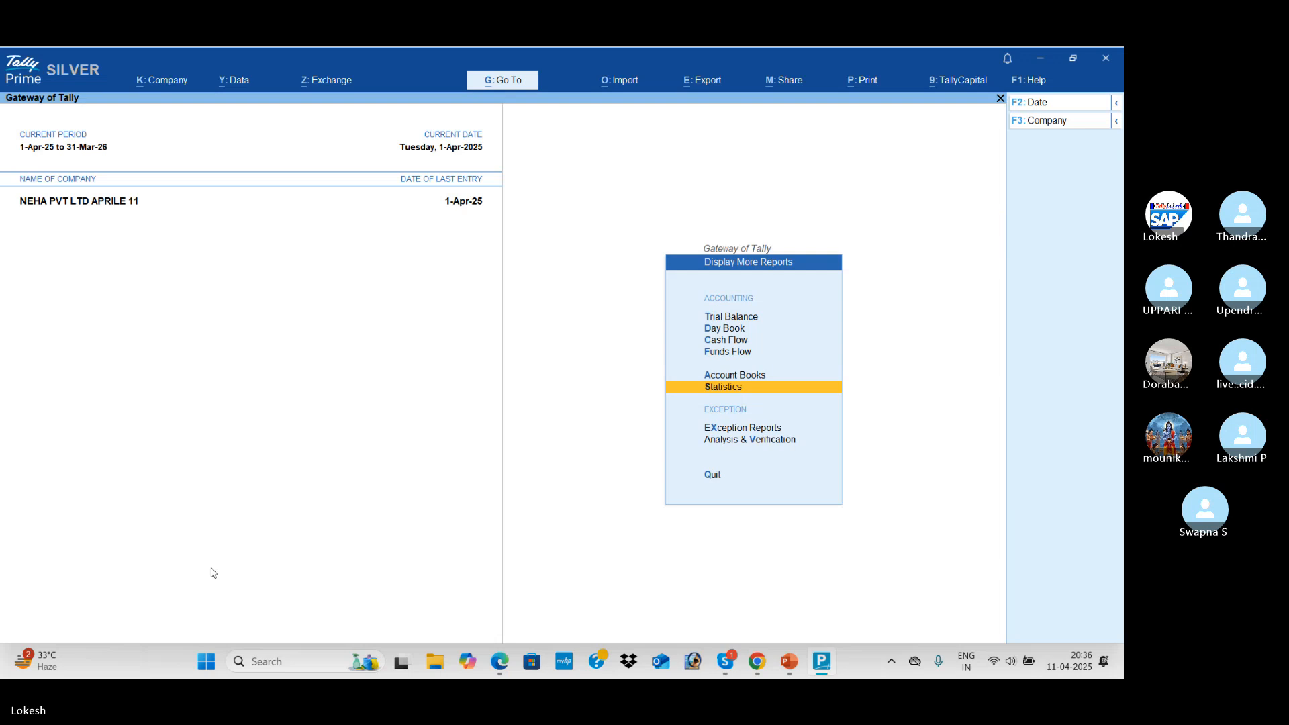
Open Statistics and check the voucher counts, then 28 groups, 13 ledgers, 24 voucher types, 1 currency
key("Return")
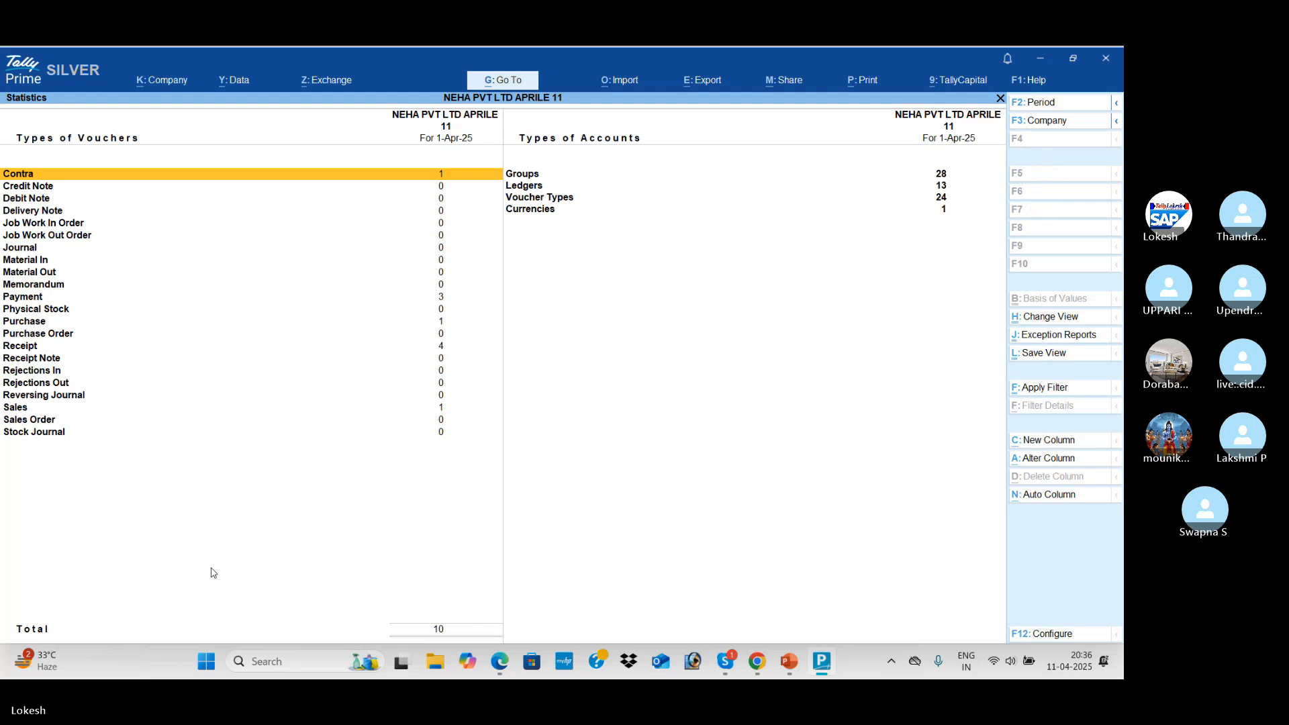
key("Down")
key("Down")
key("Down")
key("Down")
key("Down")
key("Down")
key("Down")
key("Down")
key("Down")
key("Down")
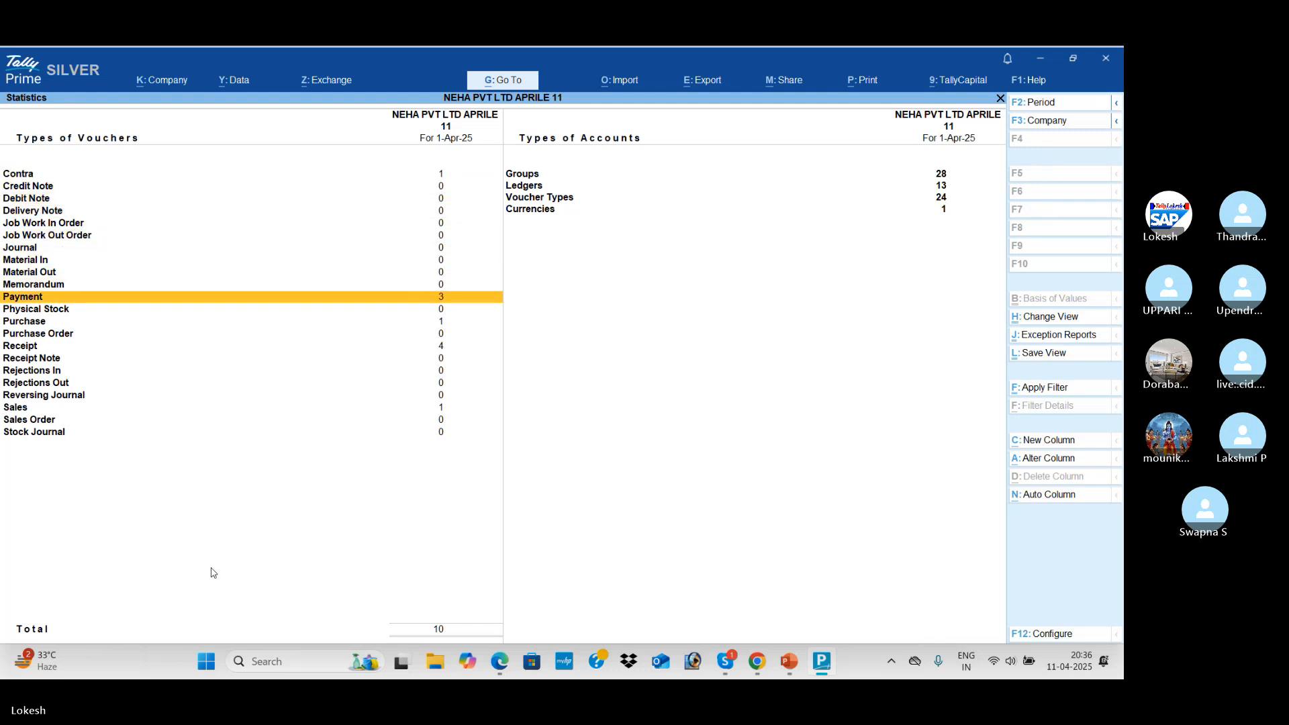
key("Down")
key("Down")
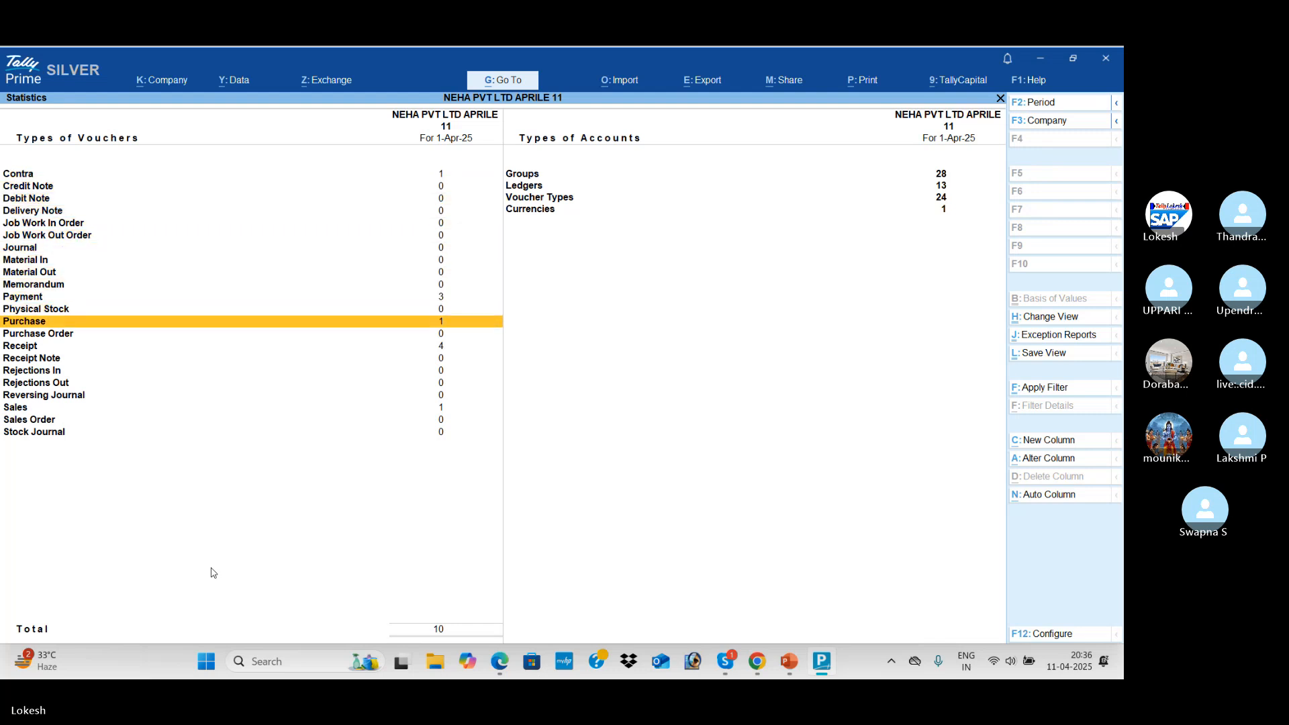
key("Down")
key("Down")
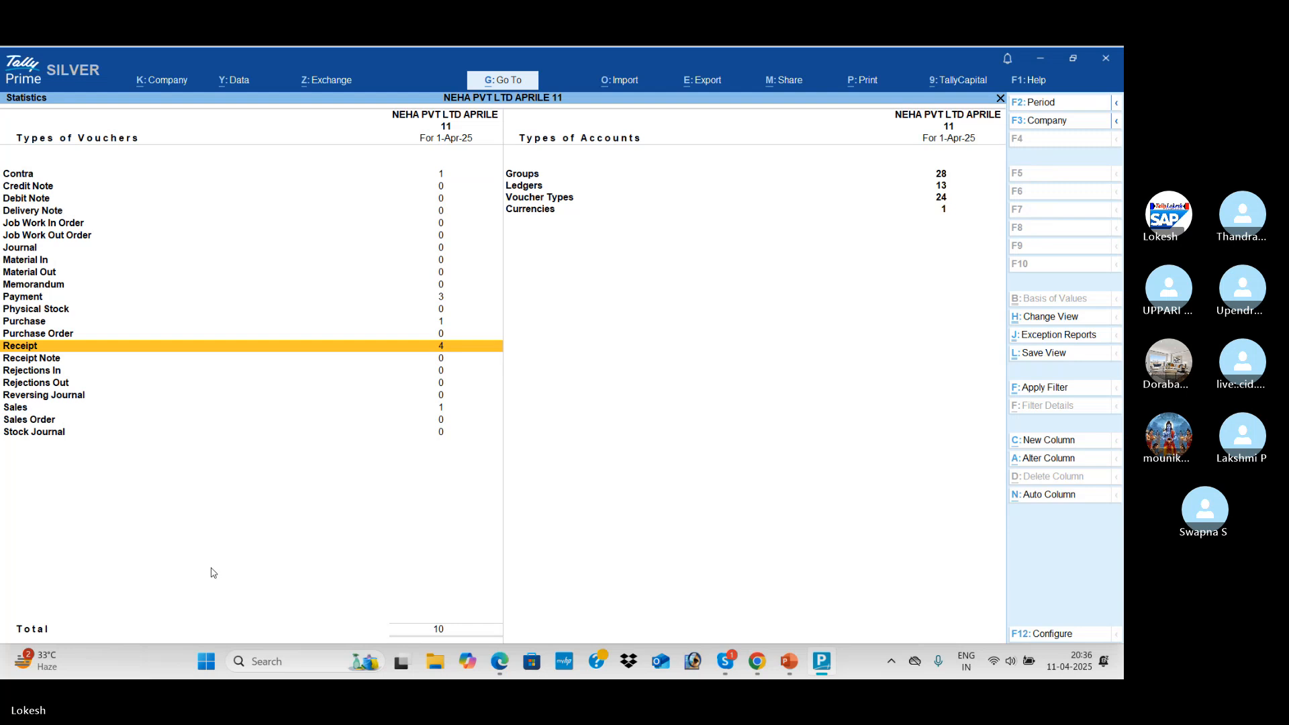
key("Down")
key("Down")
key("Down")
key("Down")
key("Down")
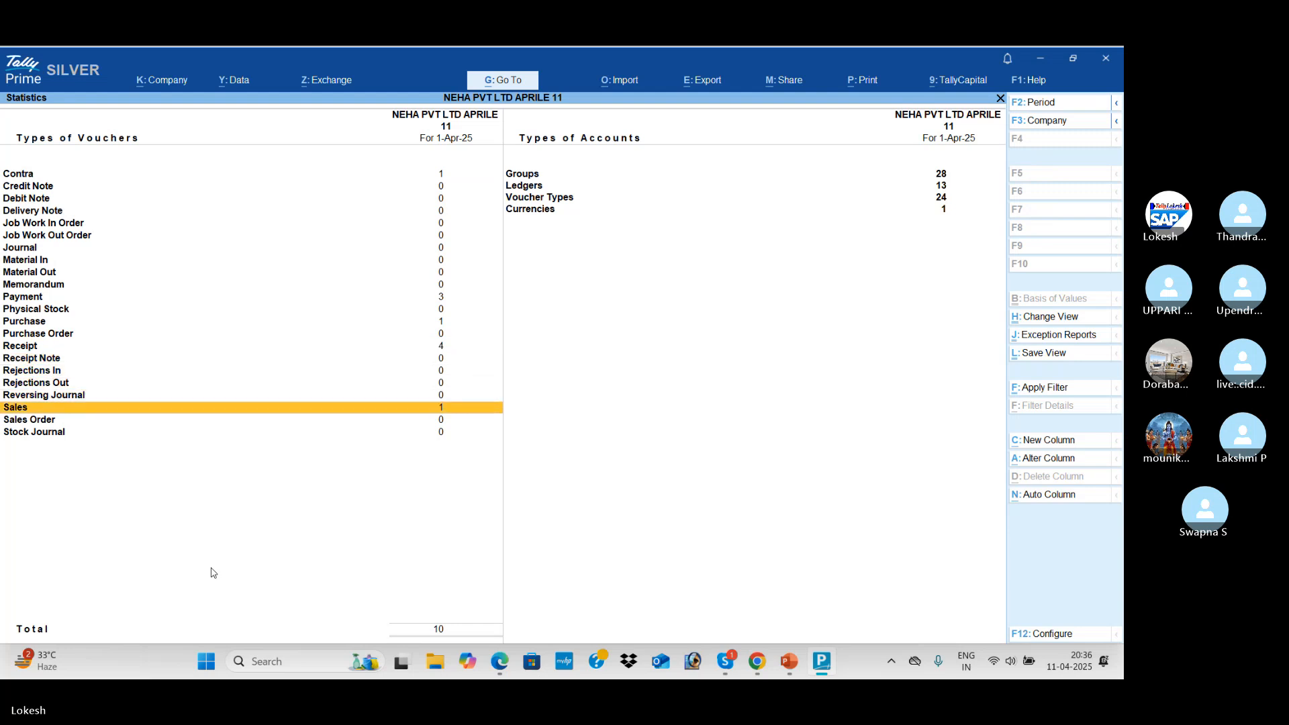
key("Right")
key("Up")
key("Up")
key("Up")
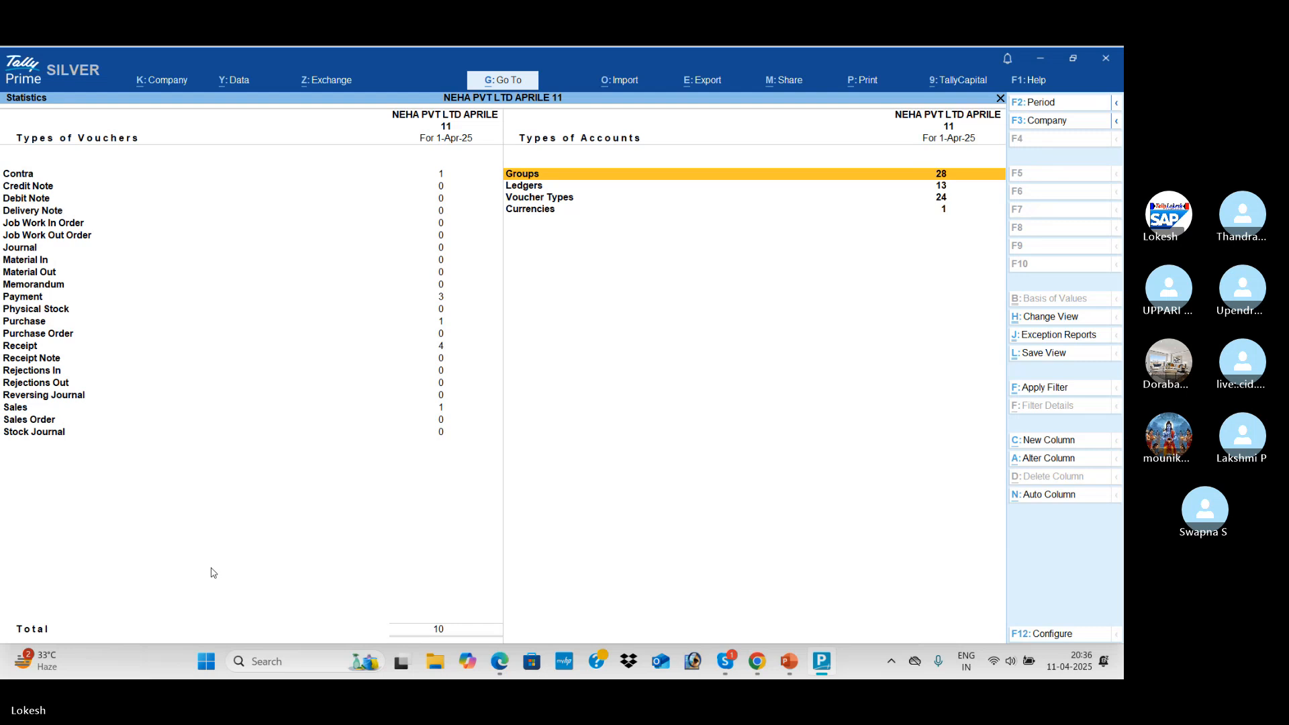
key("Down")
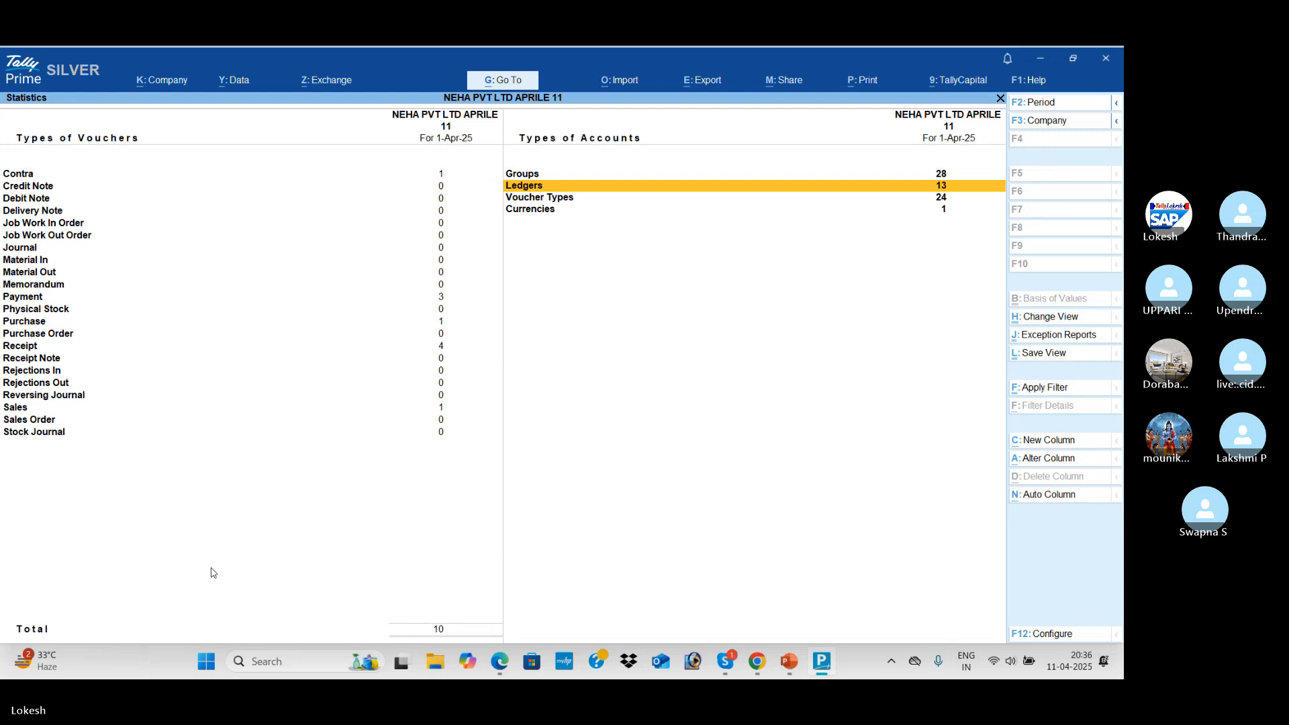
key("Down")
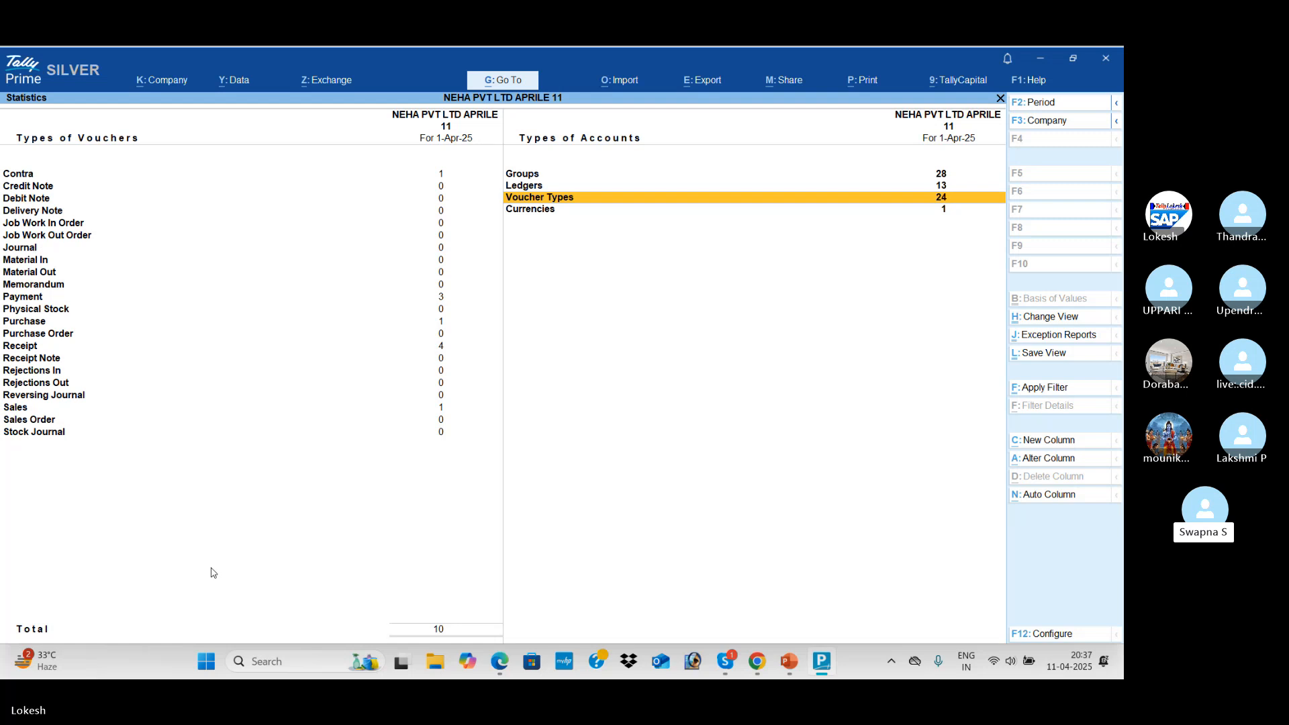
key("Down")
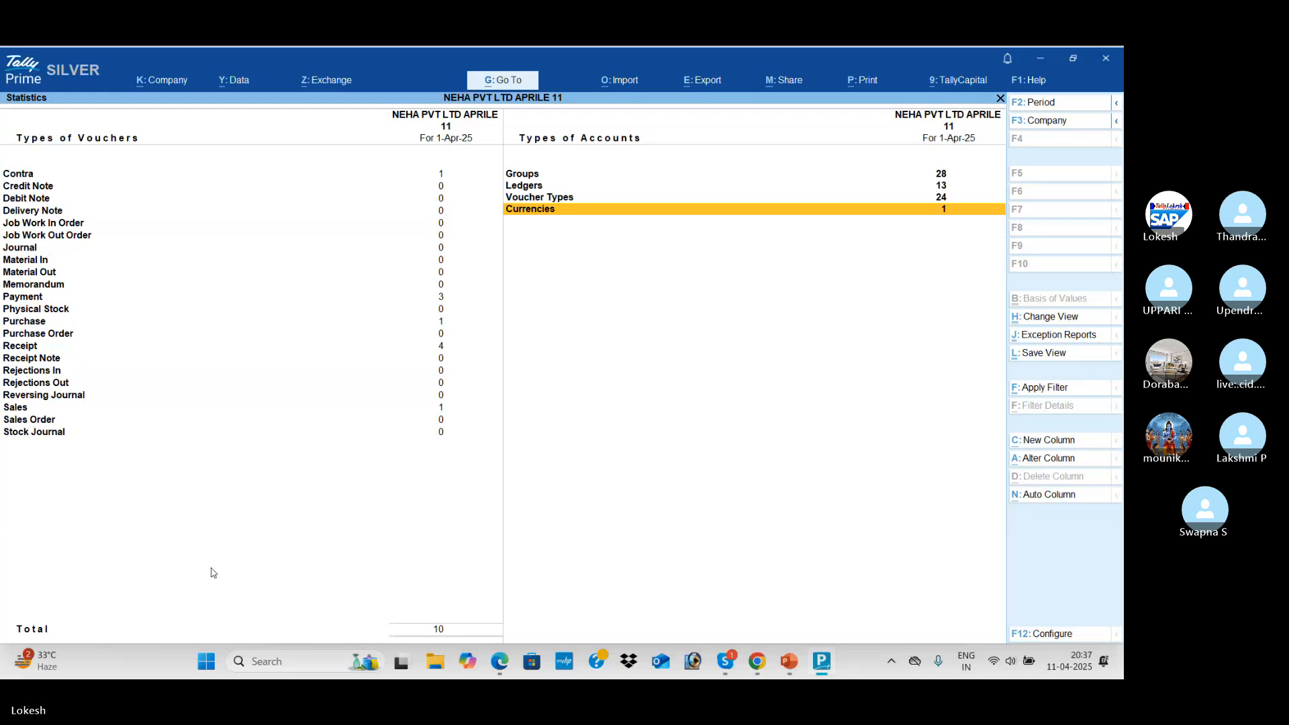
Close Statistics back to the Gateway of Tally and switch to the 30 - DAYS MATERIAL 1.pdf in Edge
key("Escape")
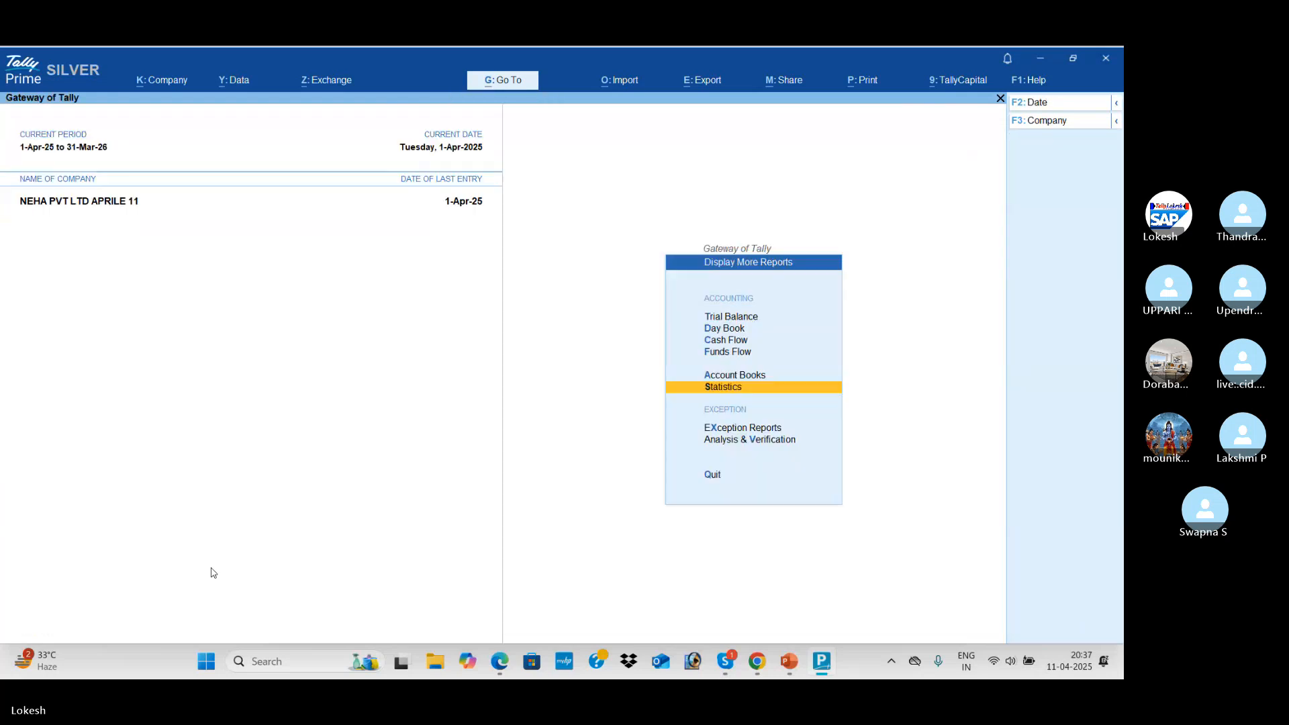
key("Escape")
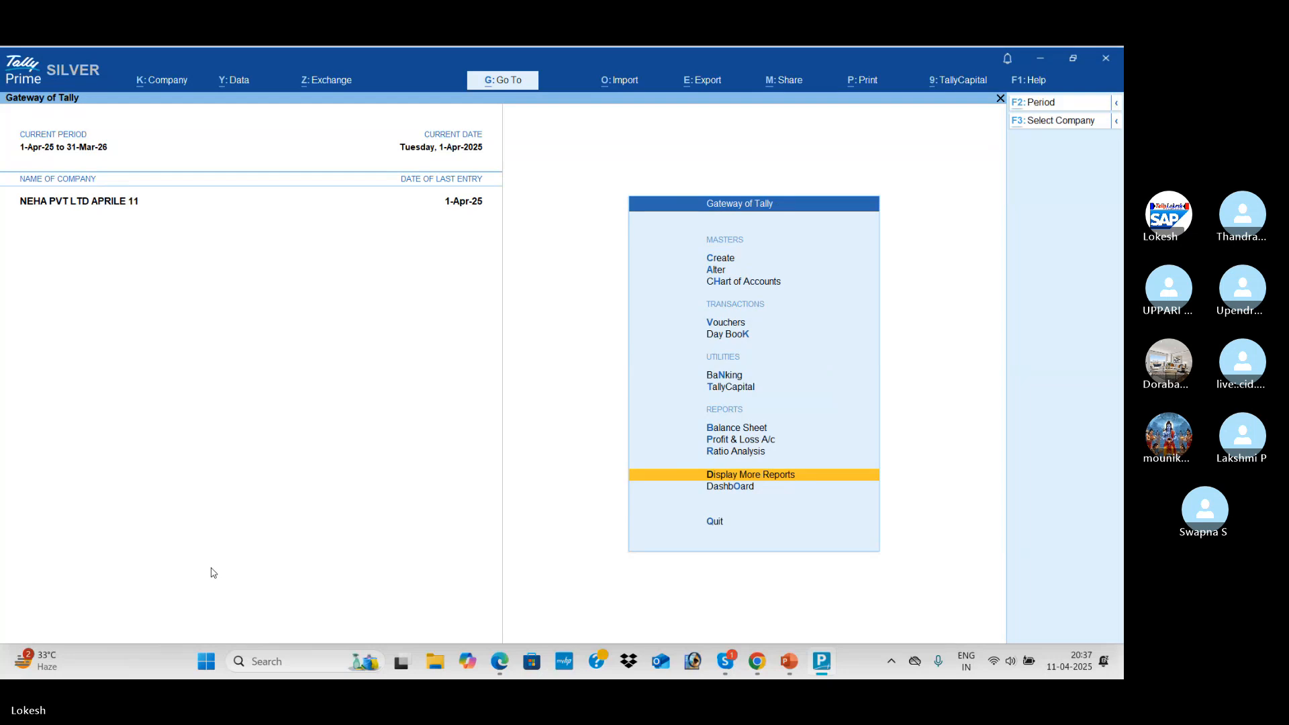
key("alt+Tab")
Scroll the PDF to the PROBLEM-2 Kalyan Traders transactions table, then go back to TallyPrime
scroll(500, 484, "up", 5)
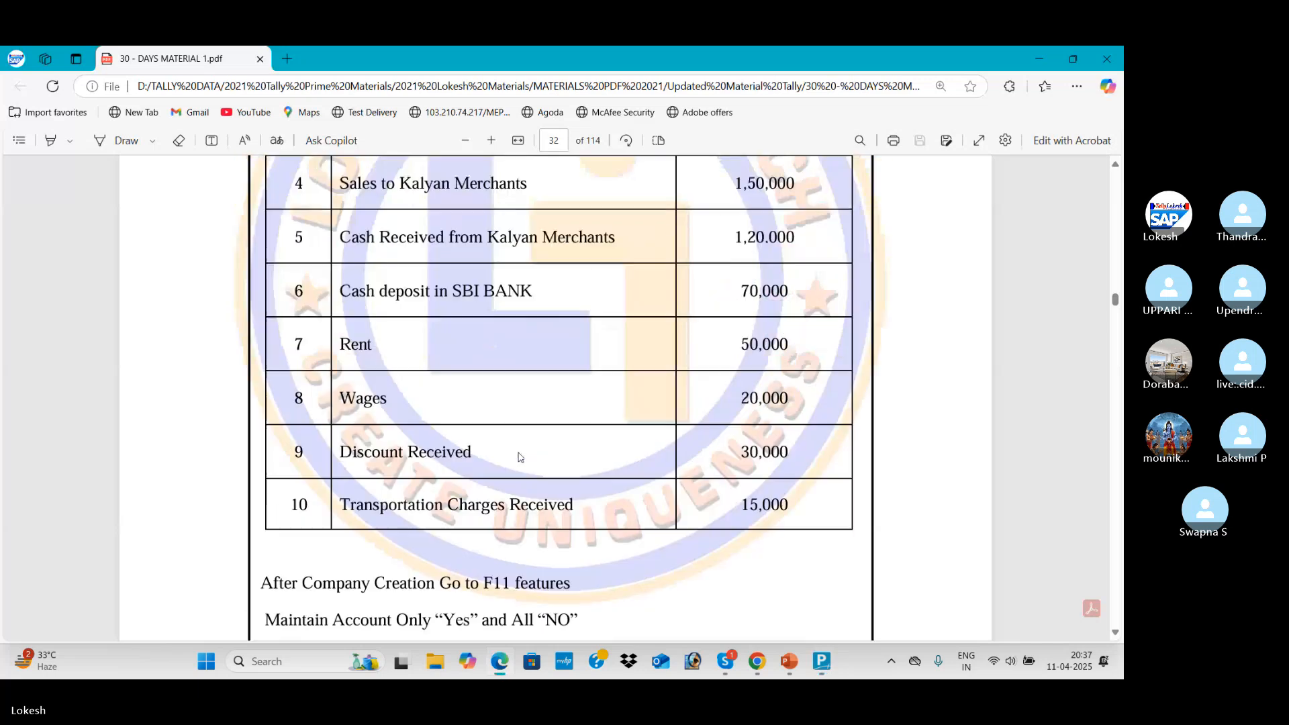
scroll(549, 454, "up", 2)
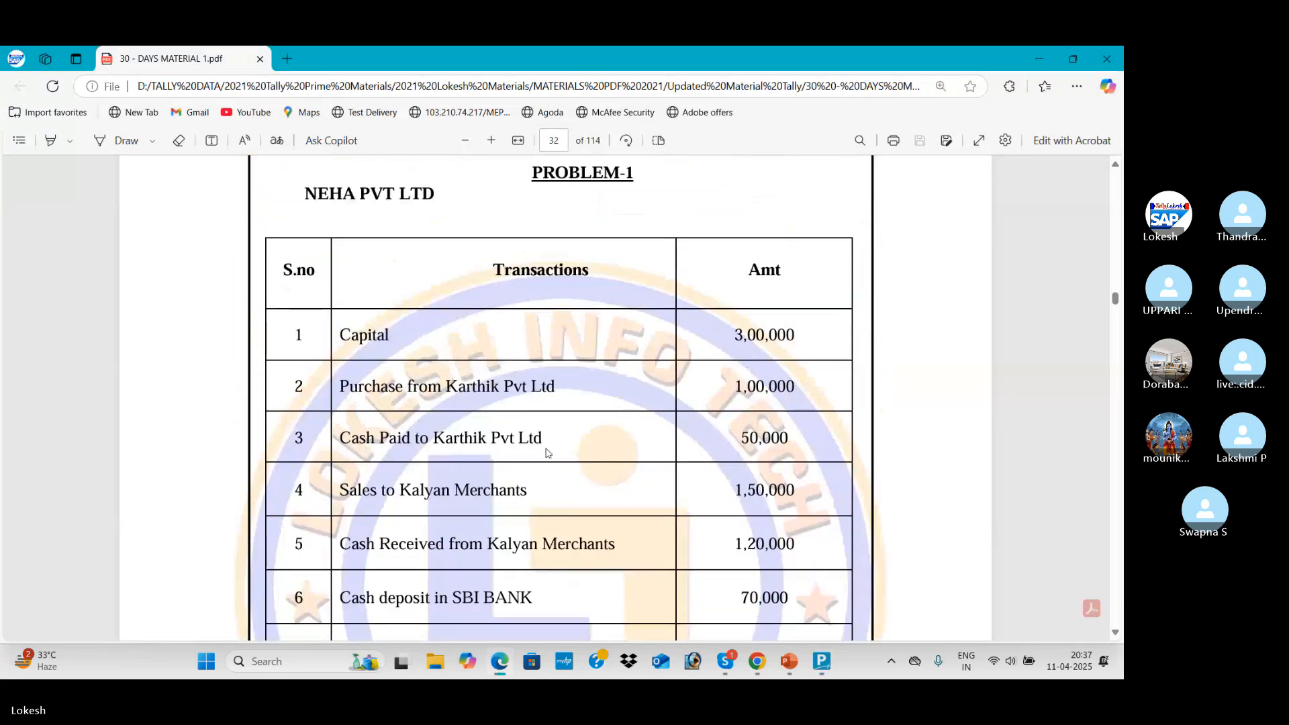
scroll(549, 454, "down", 10)
scroll(548, 454, "down", 8)
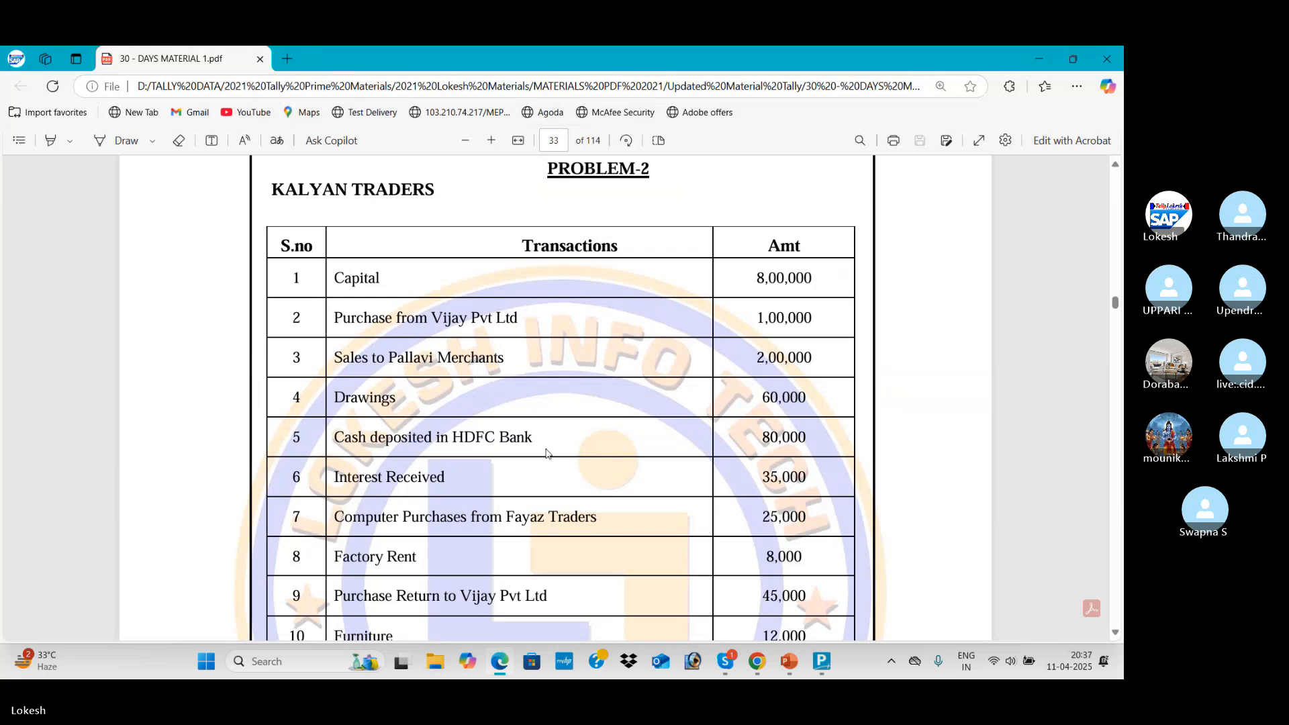
scroll(549, 454, "down", 12)
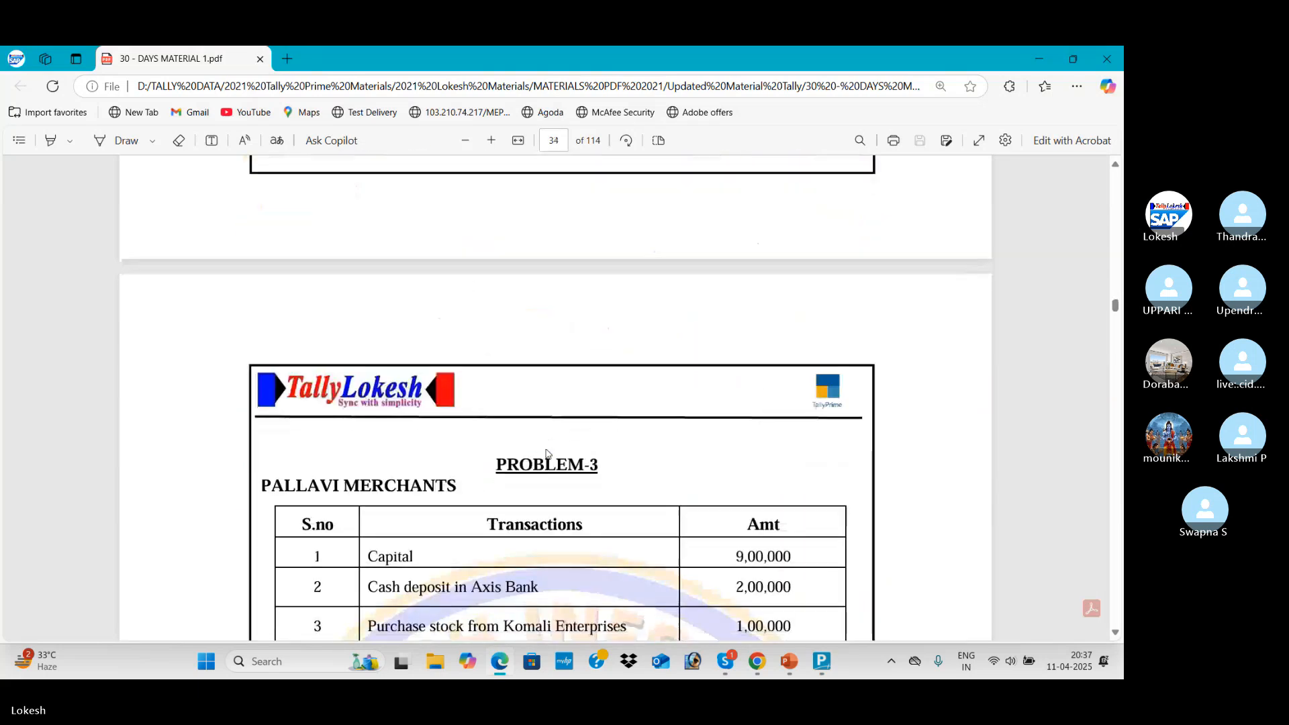
scroll(548, 454, "down", 12)
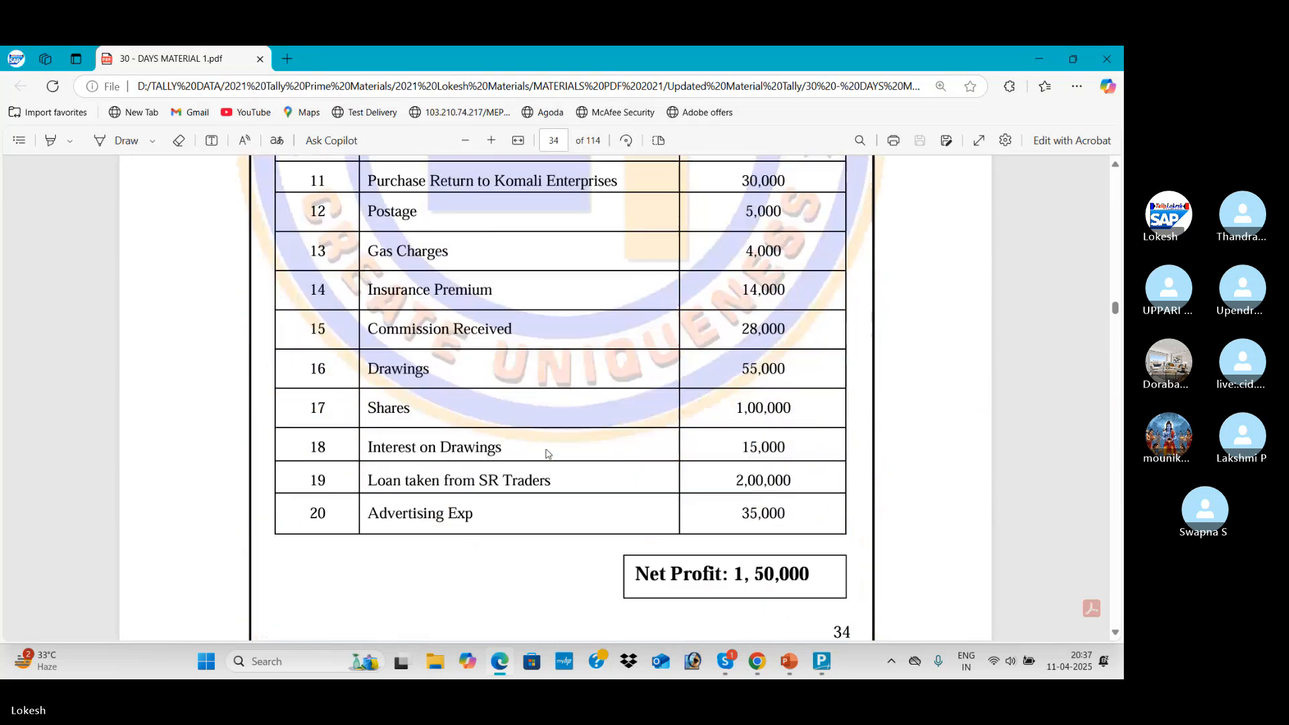
scroll(549, 454, "down", 1)
scroll(549, 454, "up", 15)
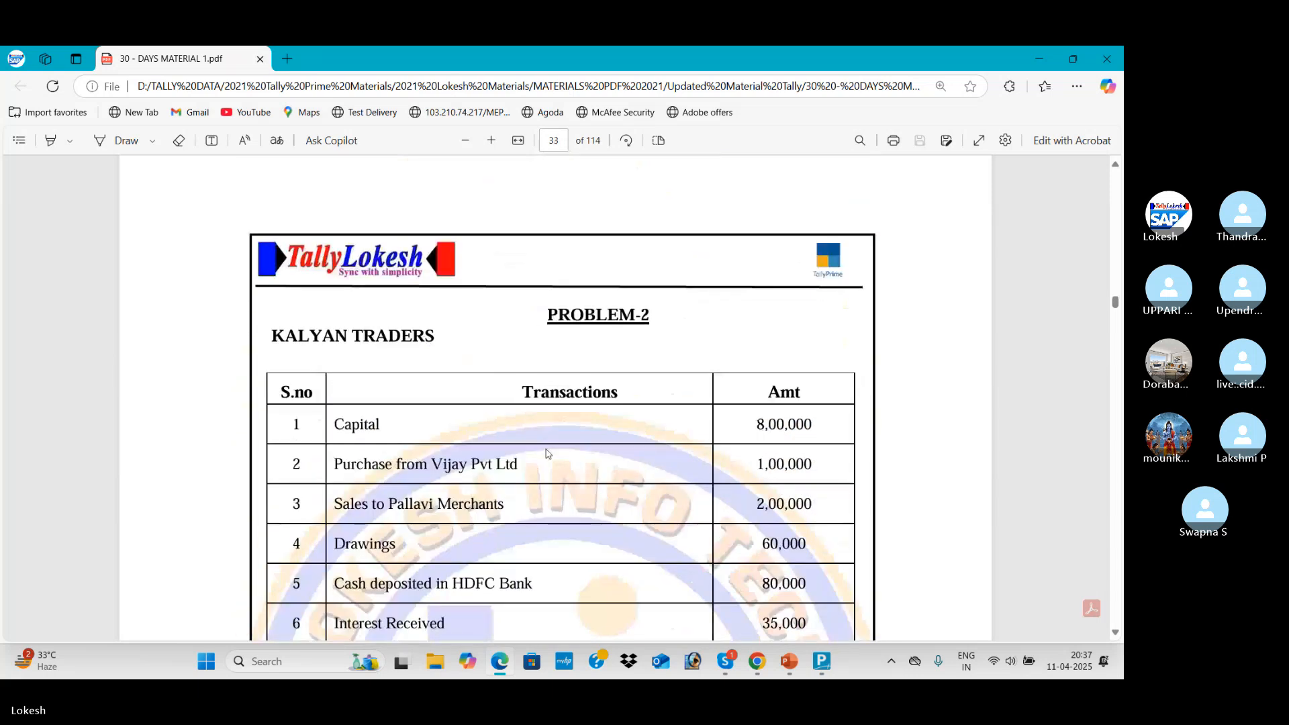
key("alt+Tab")
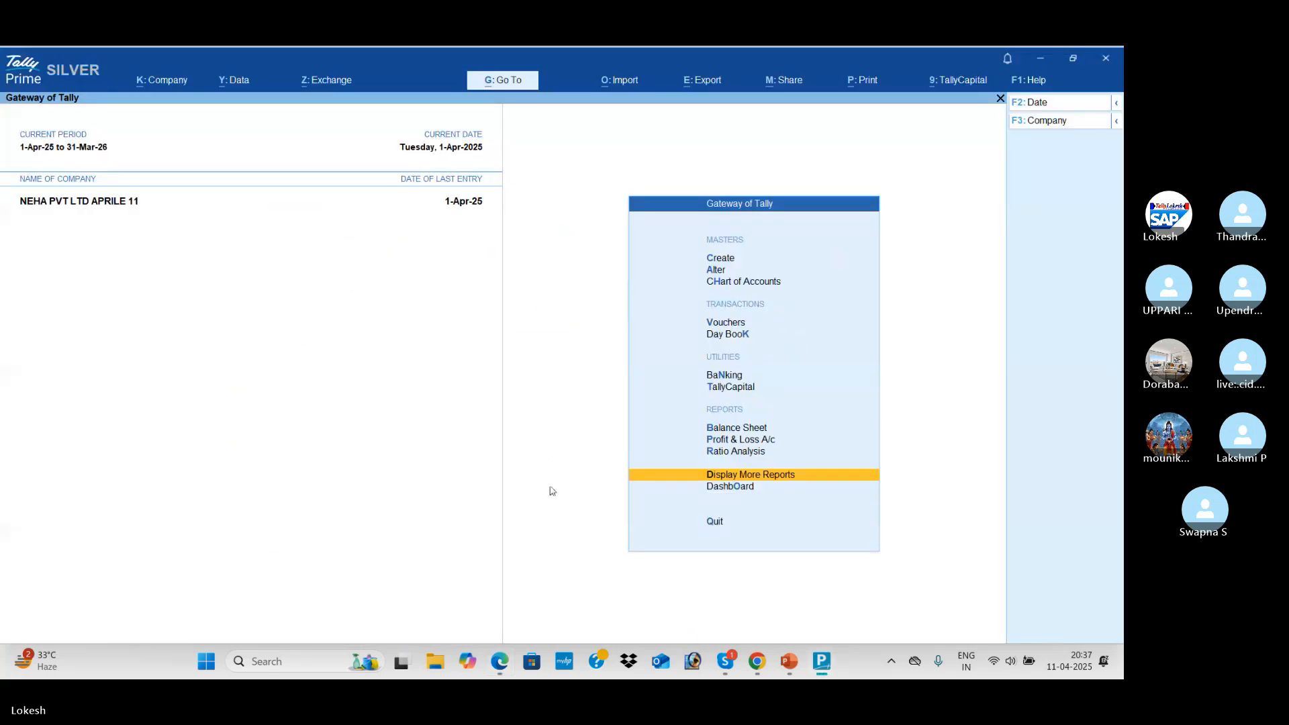
Create the company 'Kalyan traders' with state Andhra Pradesh, leaving other details at their defaults
left_click(165, 82)
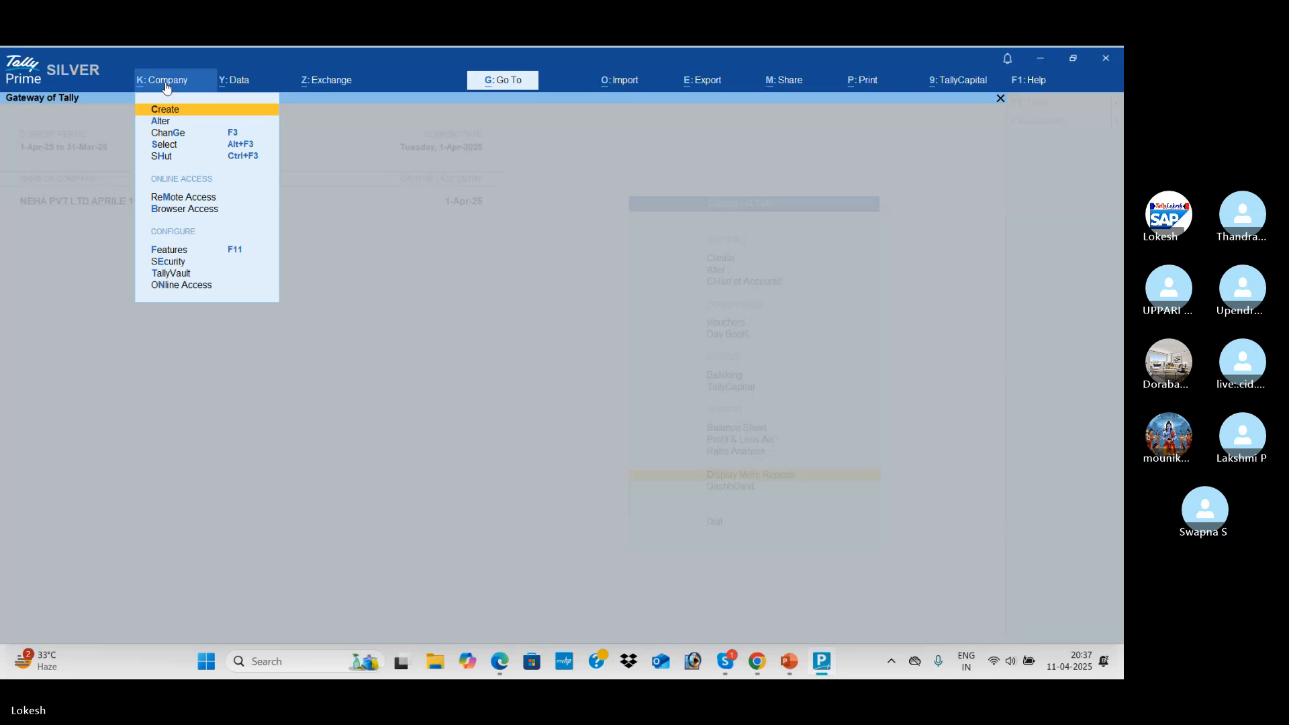
key("Return")
type("Kal")
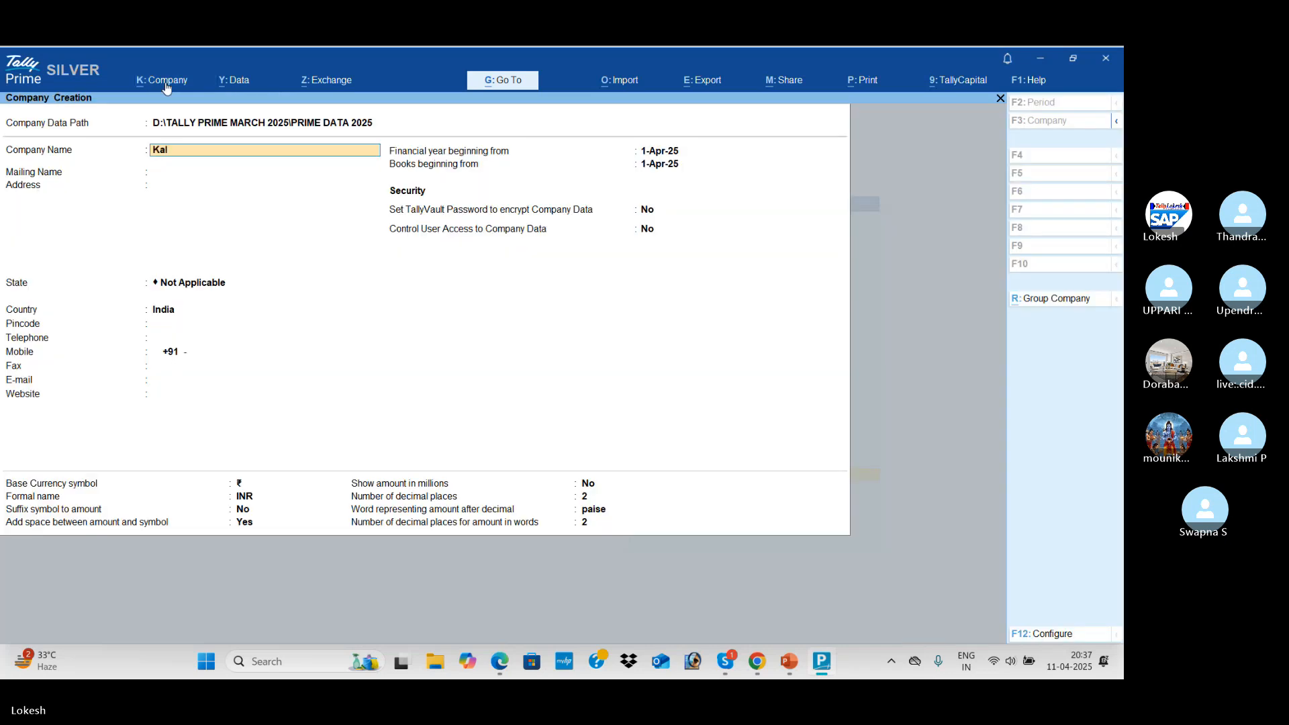
type("yan traders")
key("Return")
key("Return")
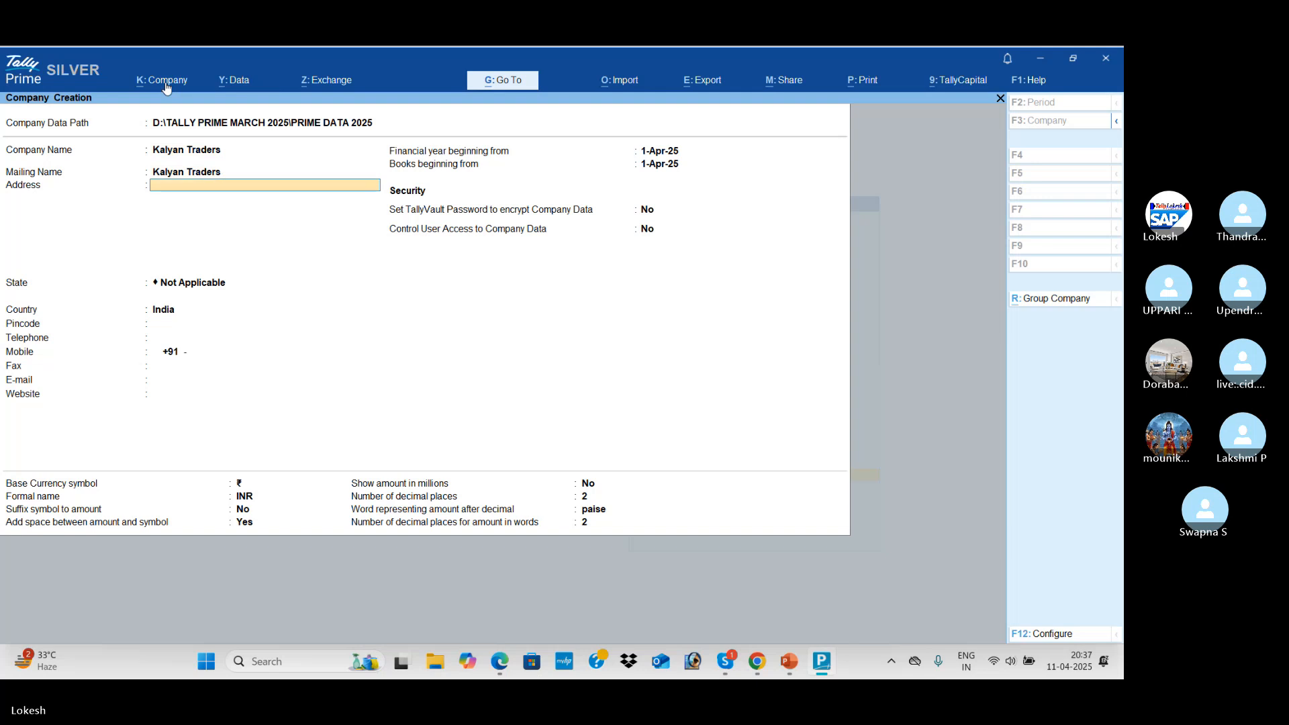
key("Return")
key("Down")
key("Down")
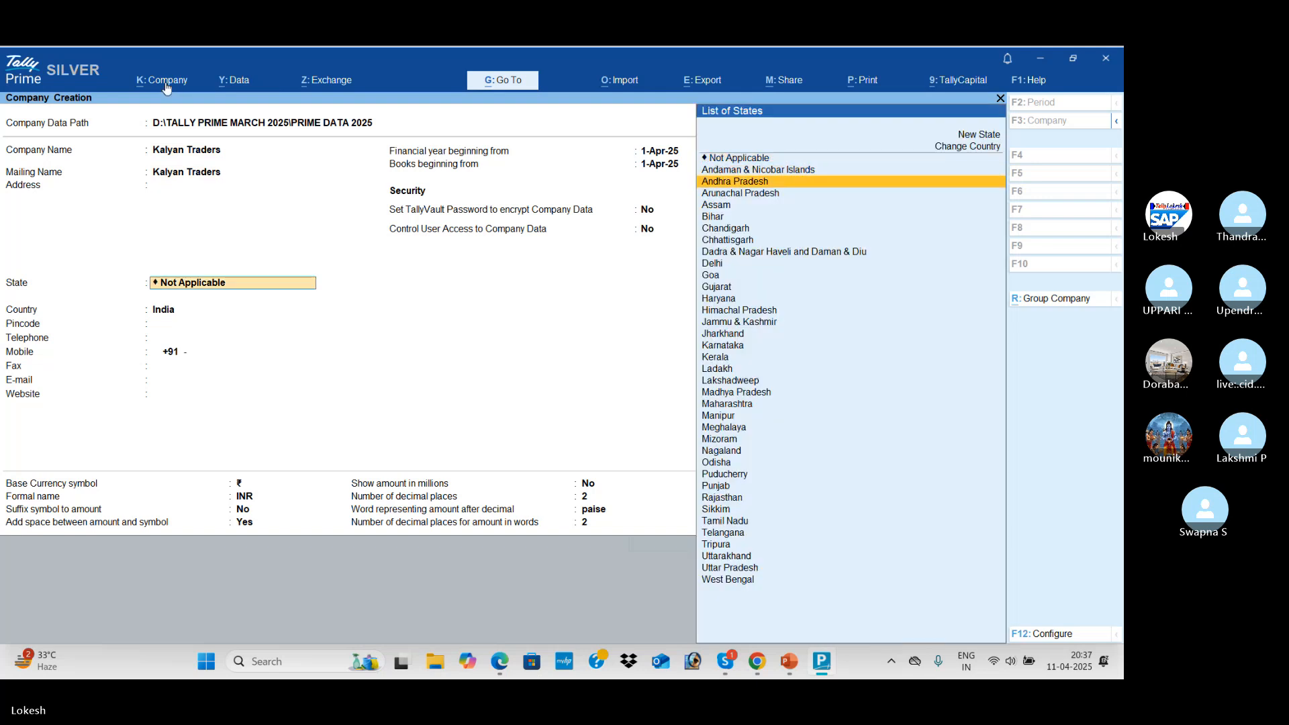
key("Return")
key("Return")
key("Return")
key("Return")
key("Return")
key("Return")
key("Return")
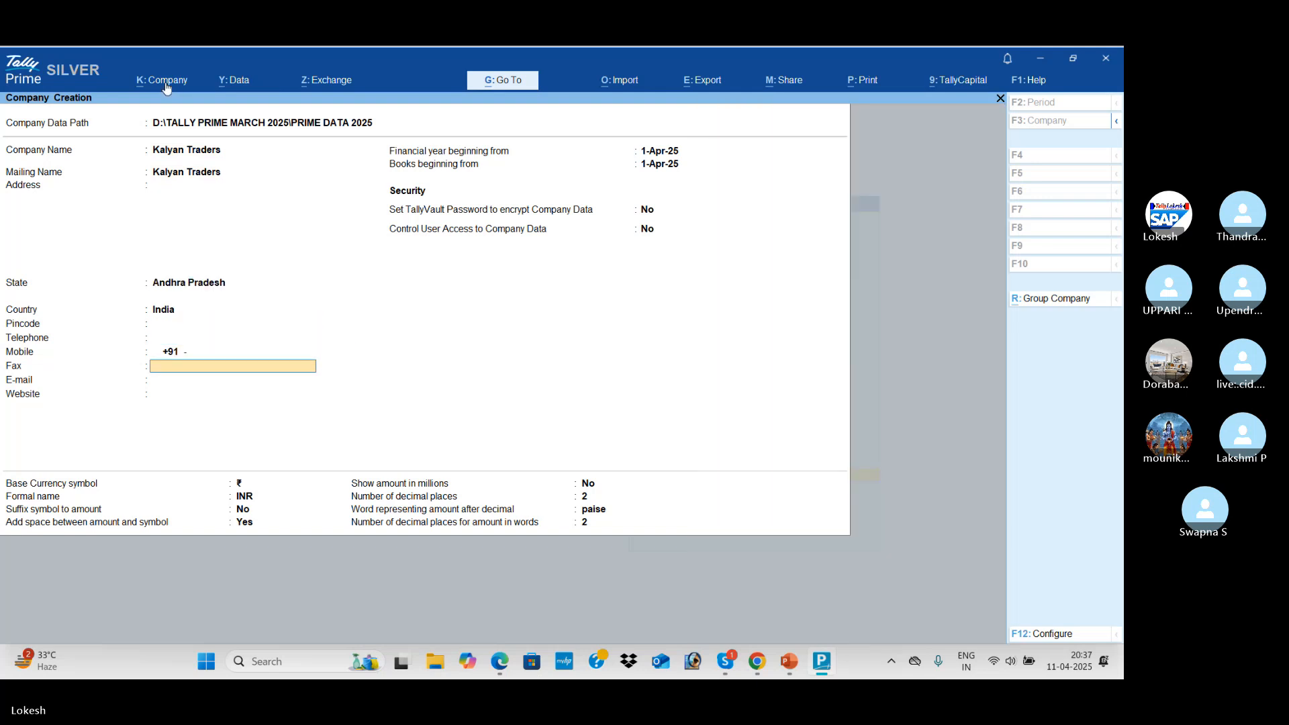
key("Return")
key("Return")
key("Return")
key("Return")
key("Return")
key("Return")
key("Return")
key("Return")
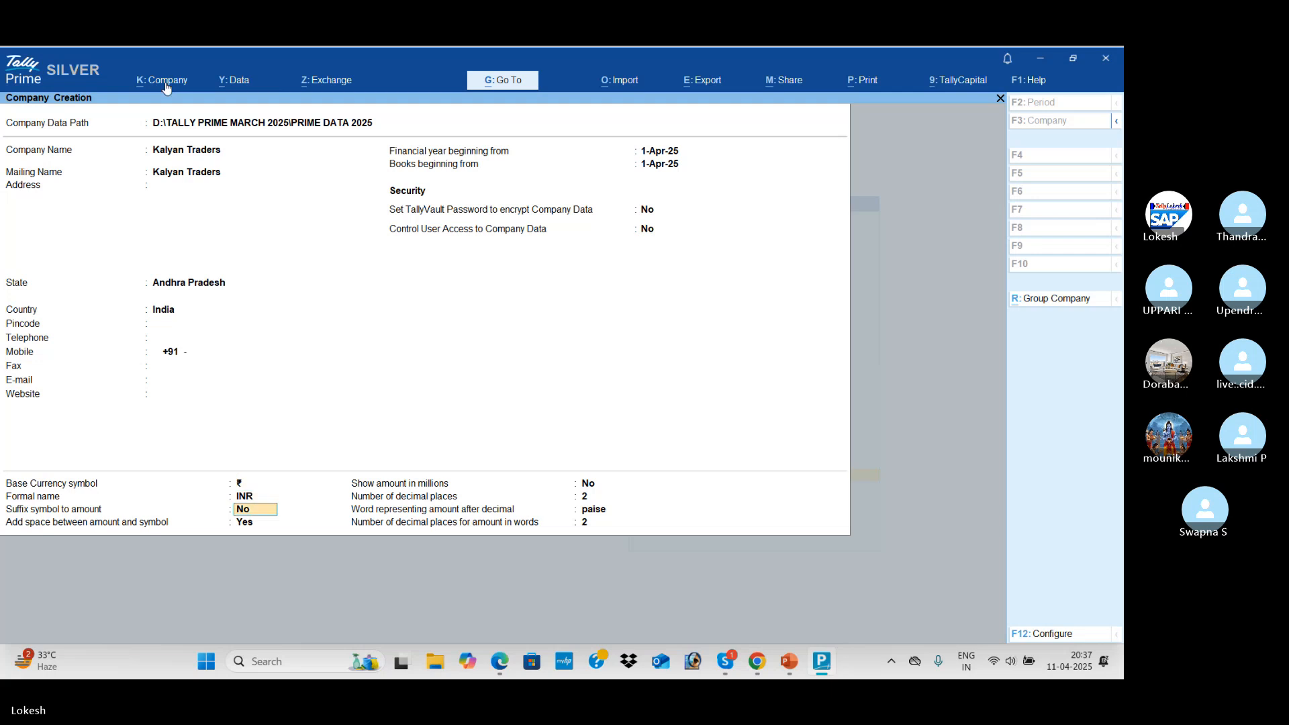
key("Return")
key("Return")
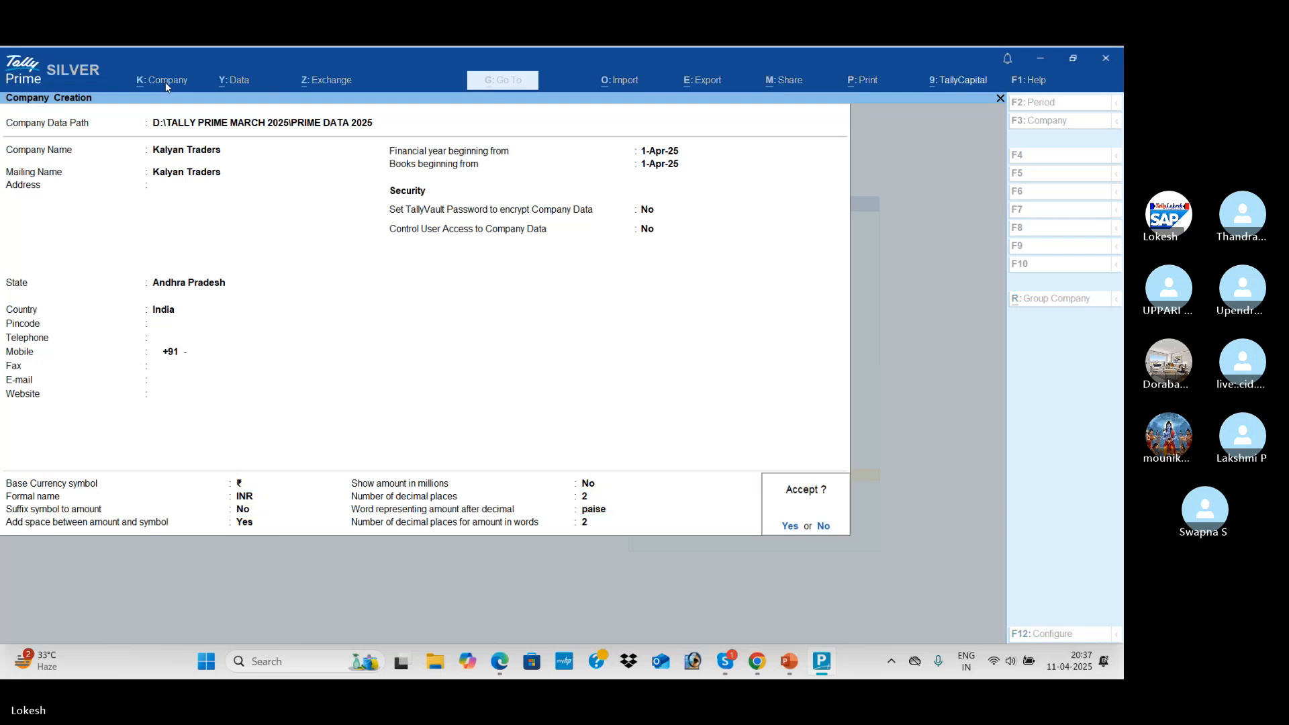
key("Return")
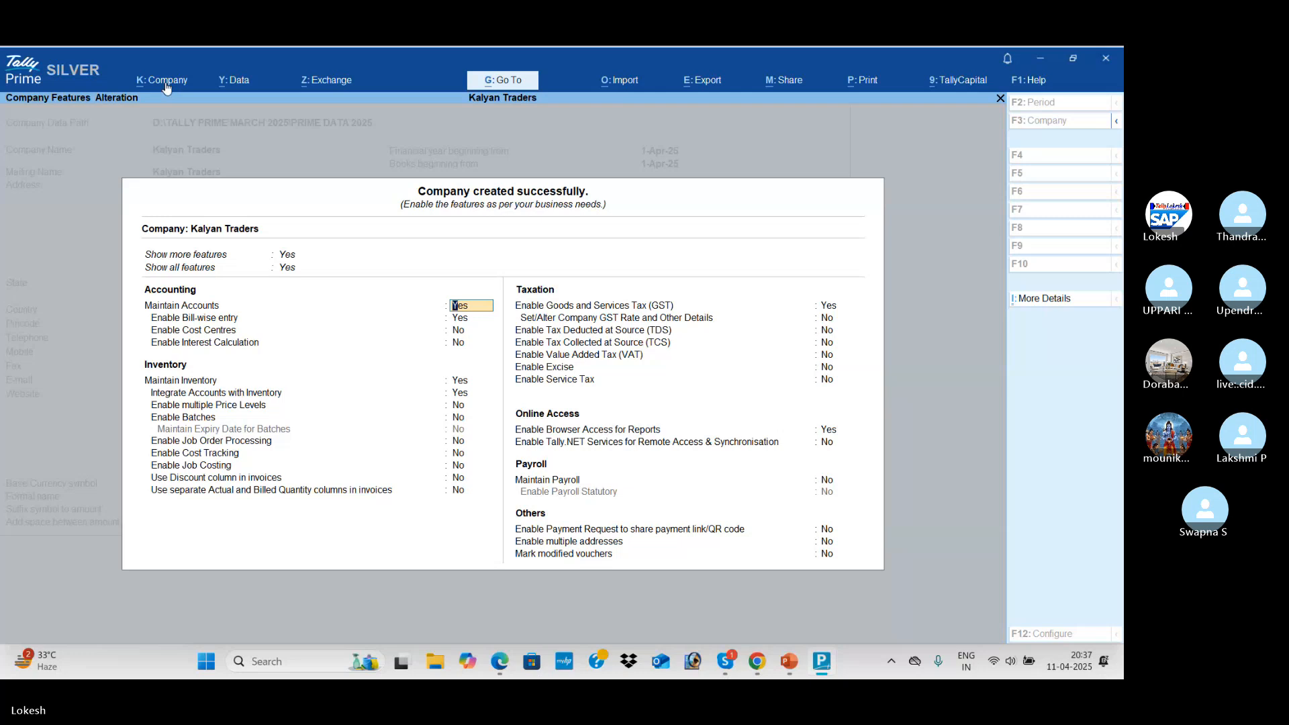
Set Bill-wise entry, Maintain Inventory, GST and browser access for reports to No, then accept
key("Return")
key("n")
key("Return")
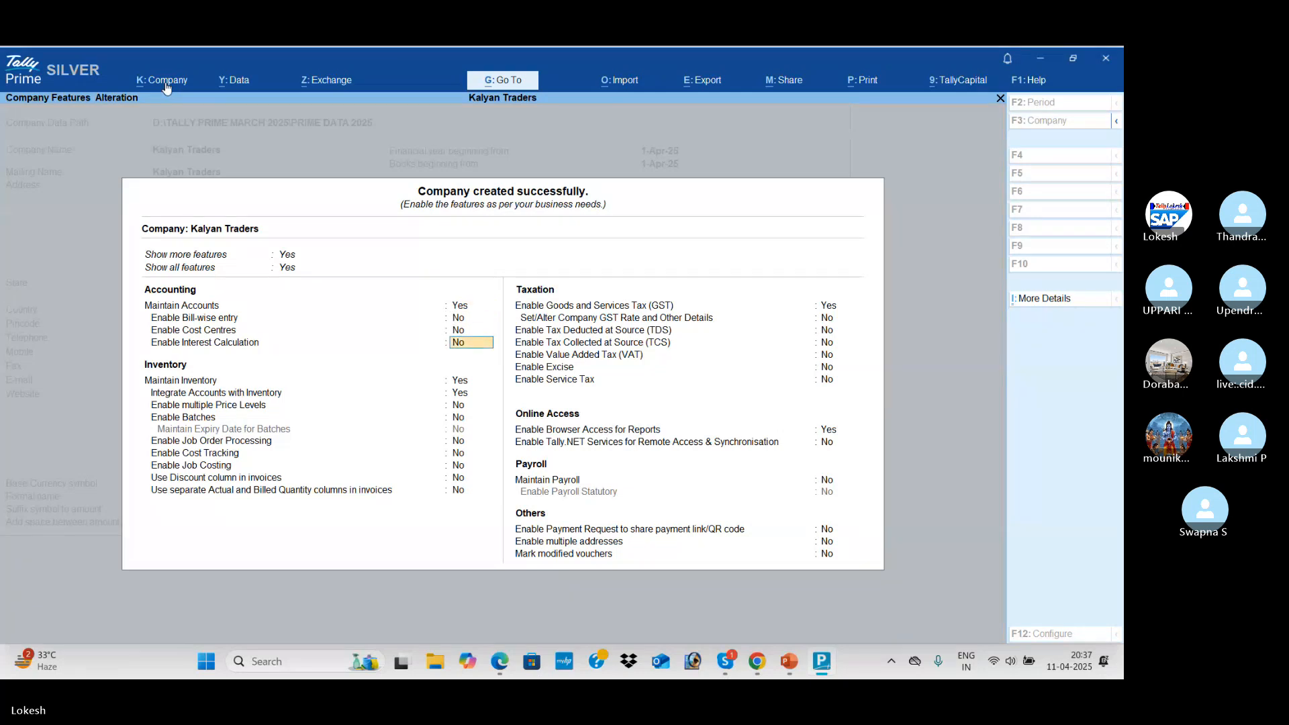
key("Return")
key("n")
key("Return")
key("n")
key("Return")
key("Return")
key("Return")
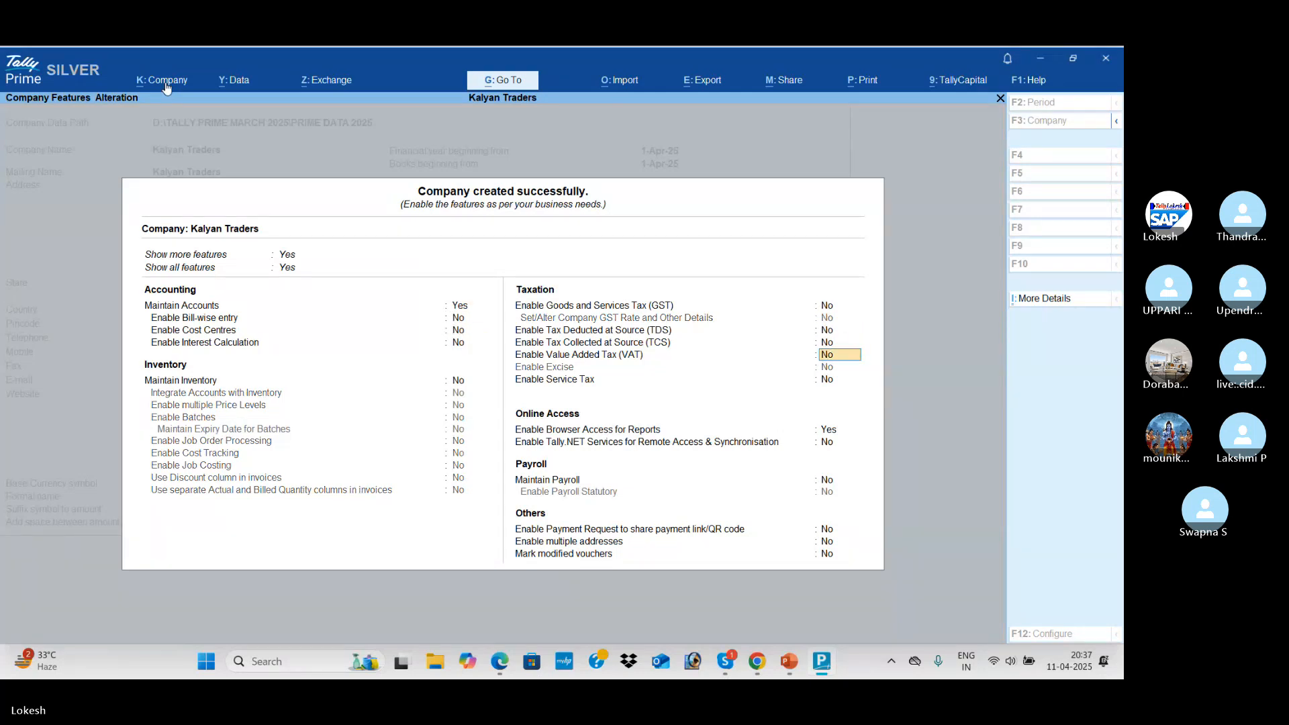
key("Return")
key("Return")
key("n")
key("Return")
key("Return")
key("Return")
key("Return")
key("Return")
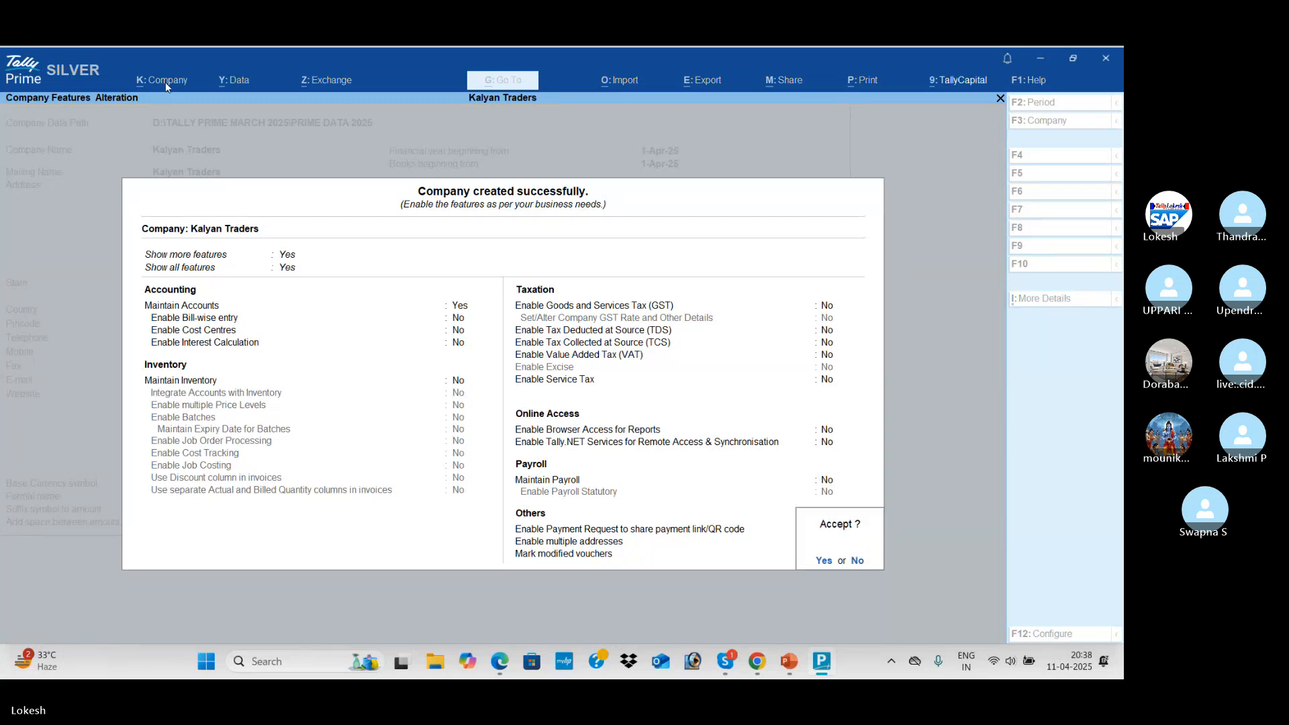
key("Return")
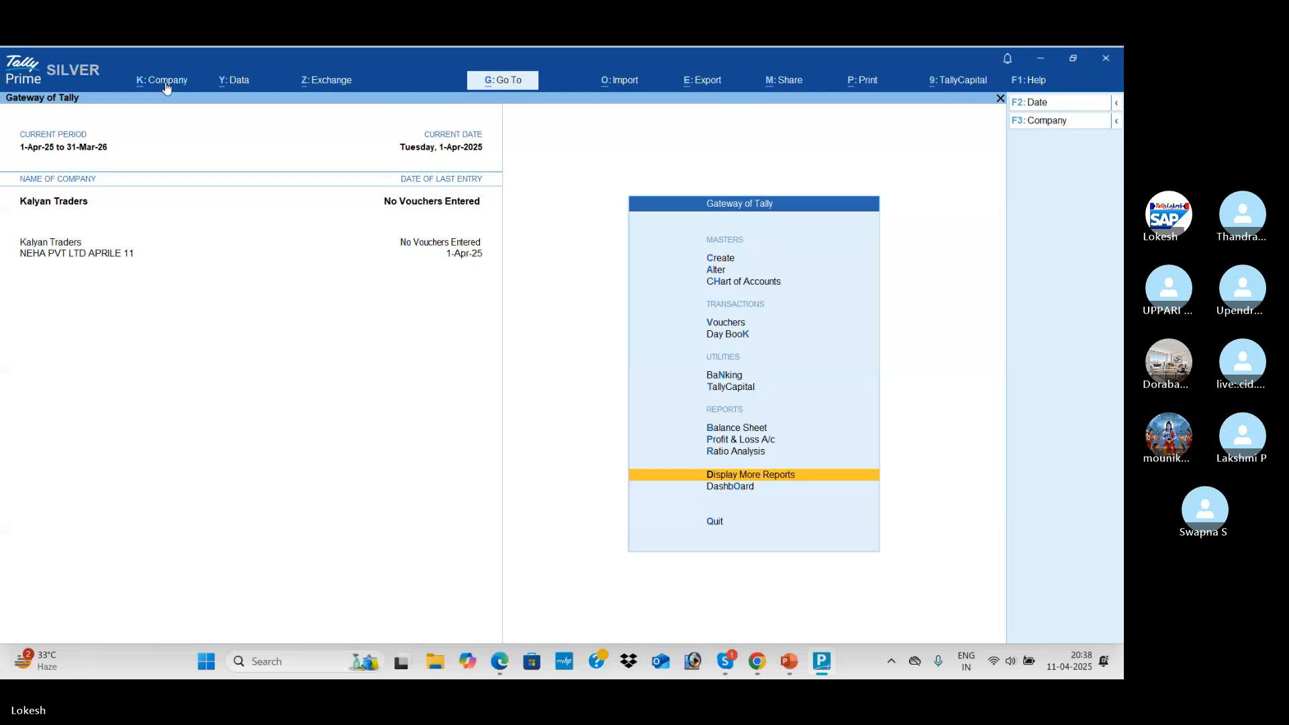
Open the Chart of Accounts and view the list of account groups
key("Up")
key("Up")
key("Up")
key("Up")
key("Up")
key("Up")
key("Up")
key("Up")
key("Up")
key("Down")
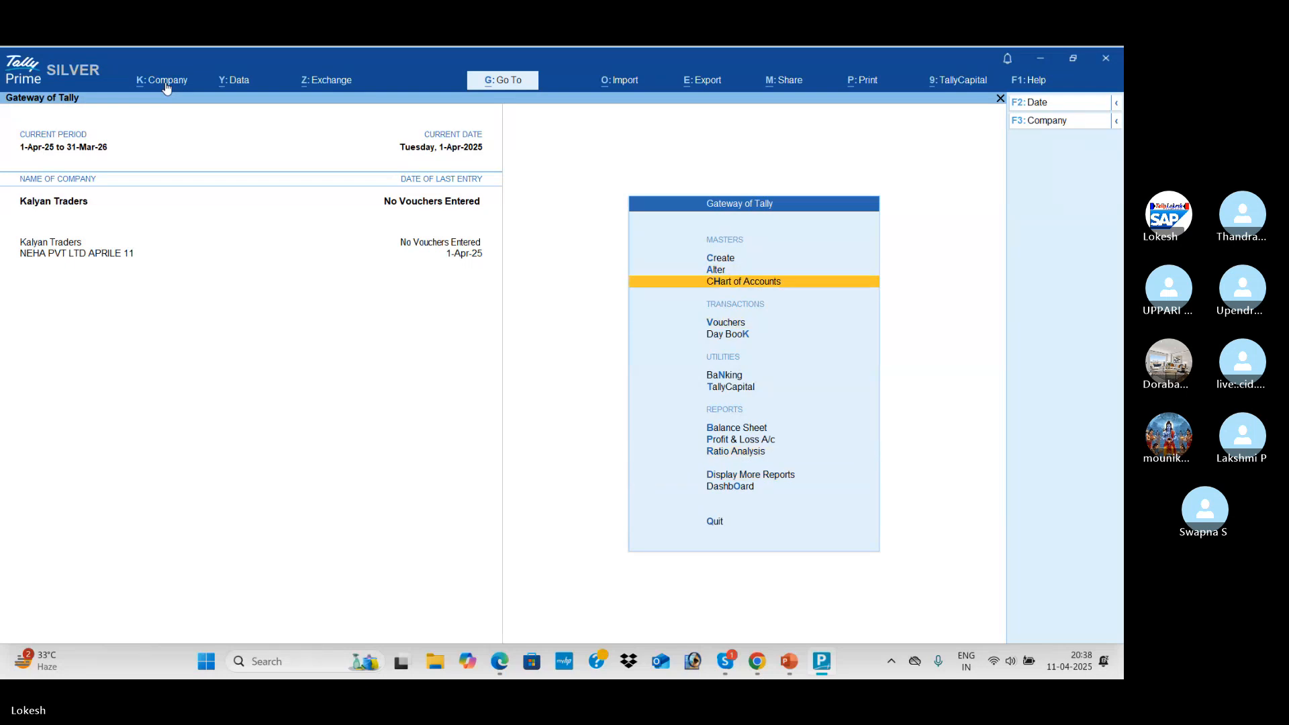
key("Return")
key("Up")
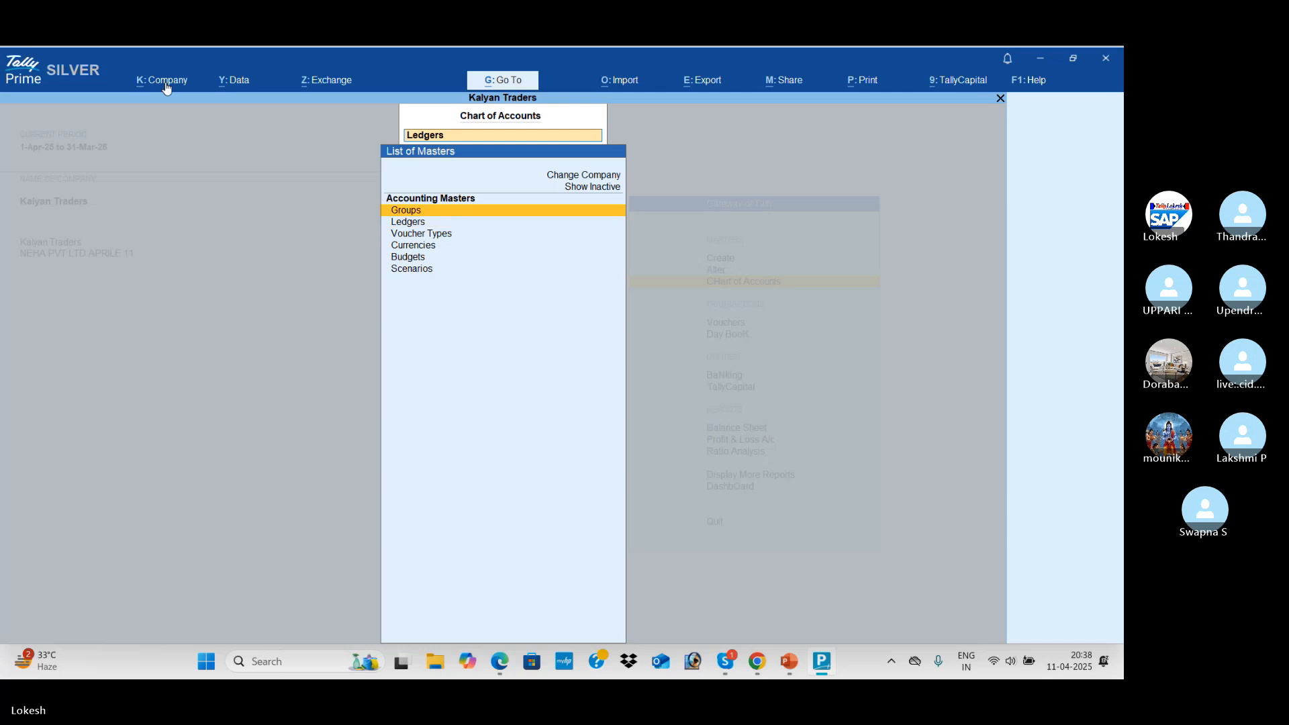
key("Return")
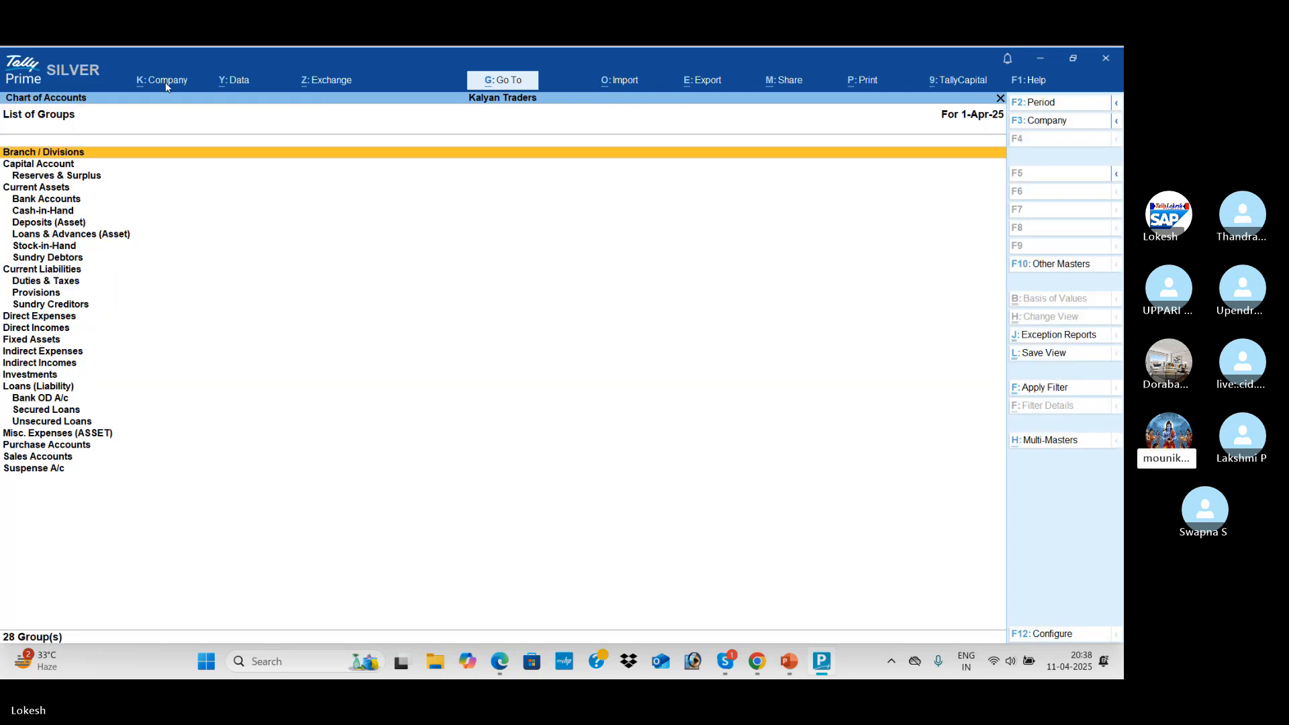
View the ledgers list, then the list of 24 voucher types
key("Escape")
key("Down")
key("Return")
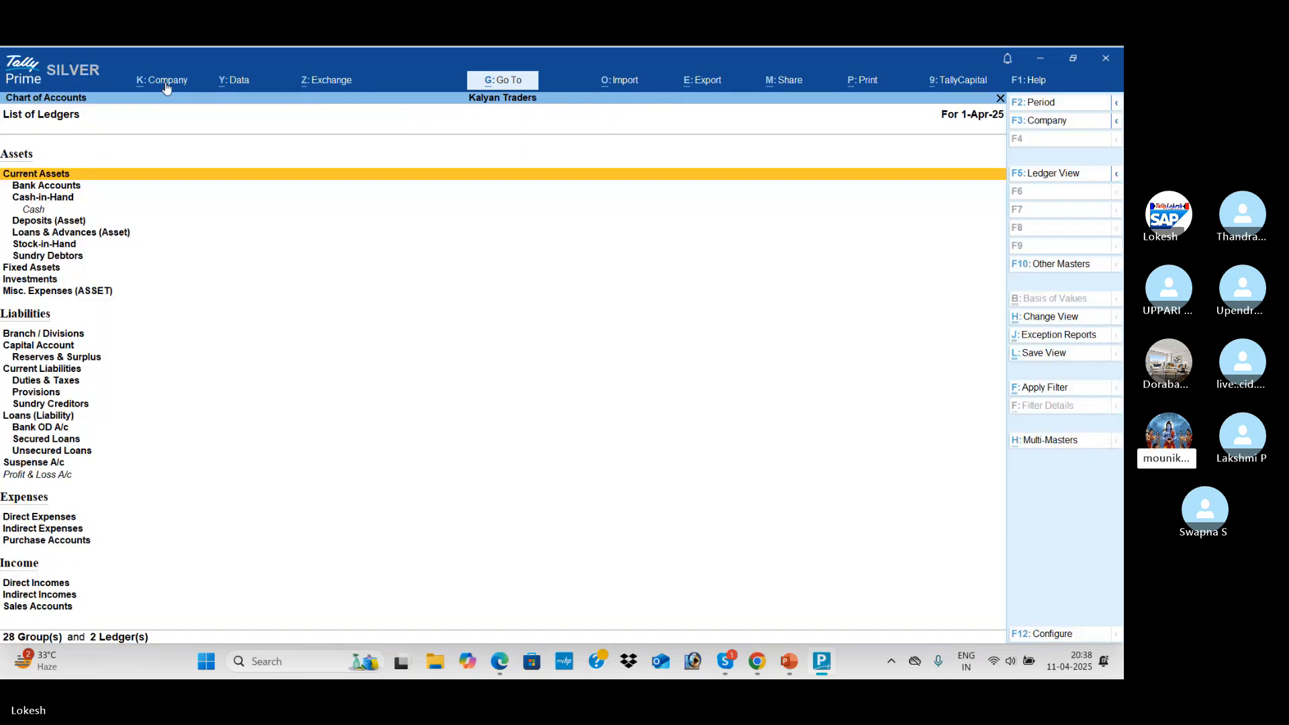
key("Escape")
key("Down")
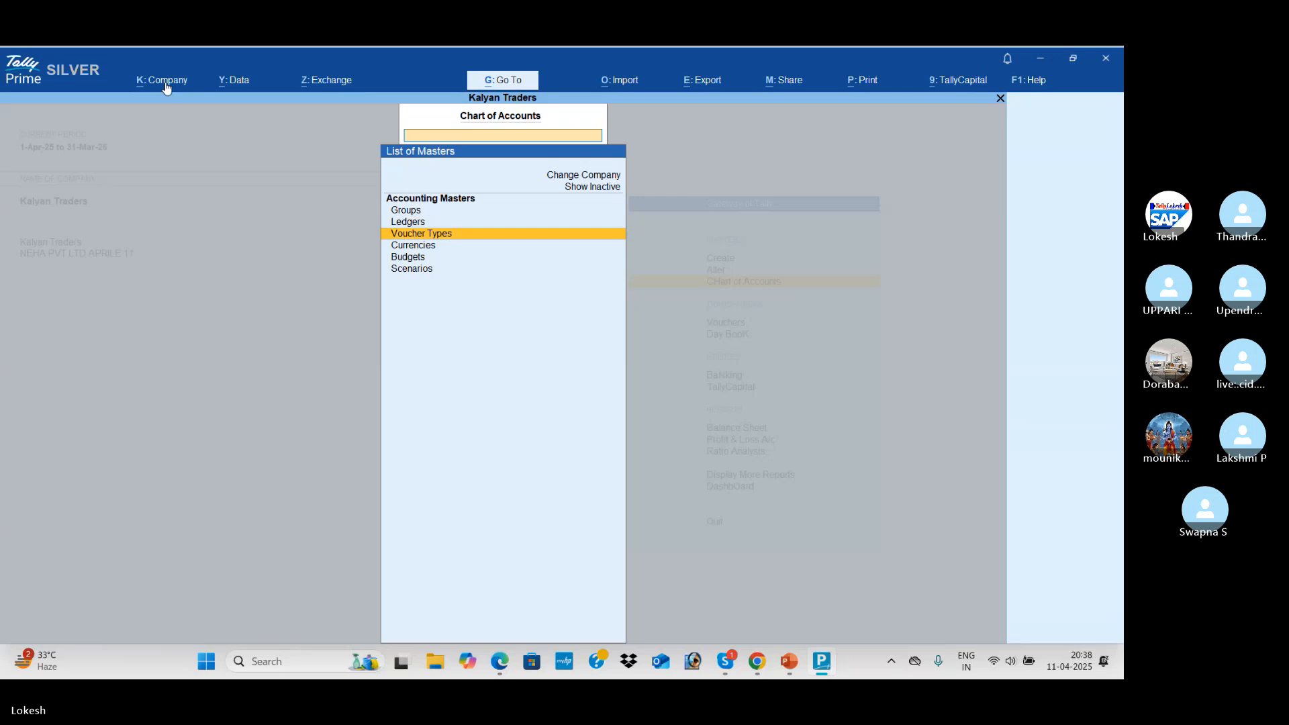
key("Return")
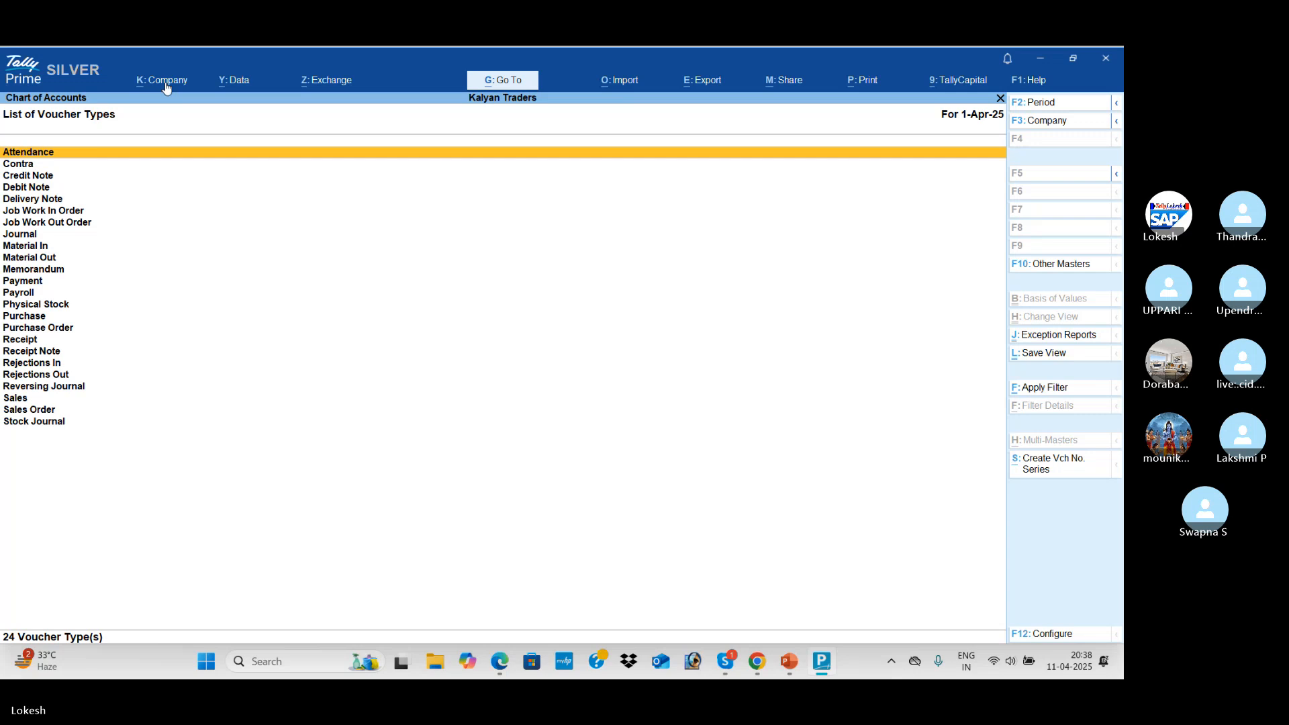
Return to the Gateway of Tally and bring the Skype call window forward
key("Escape")
key("Escape")
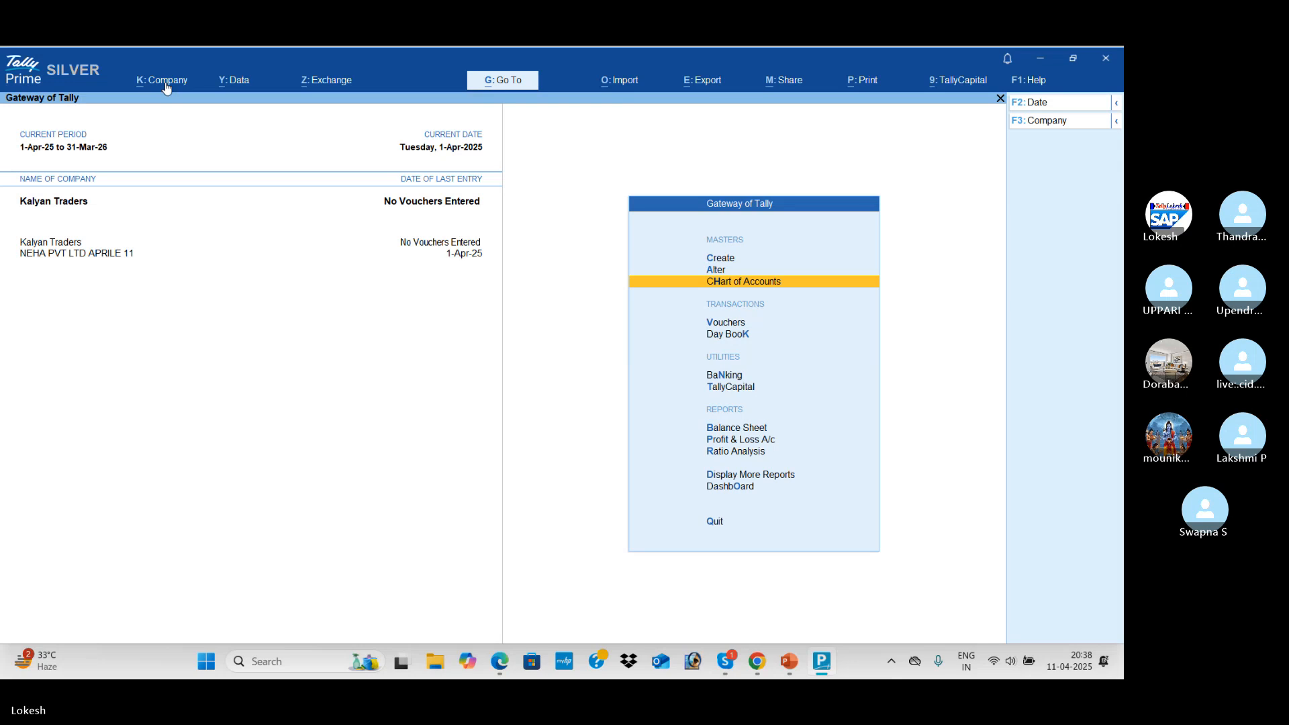
key("Up")
key("Up")
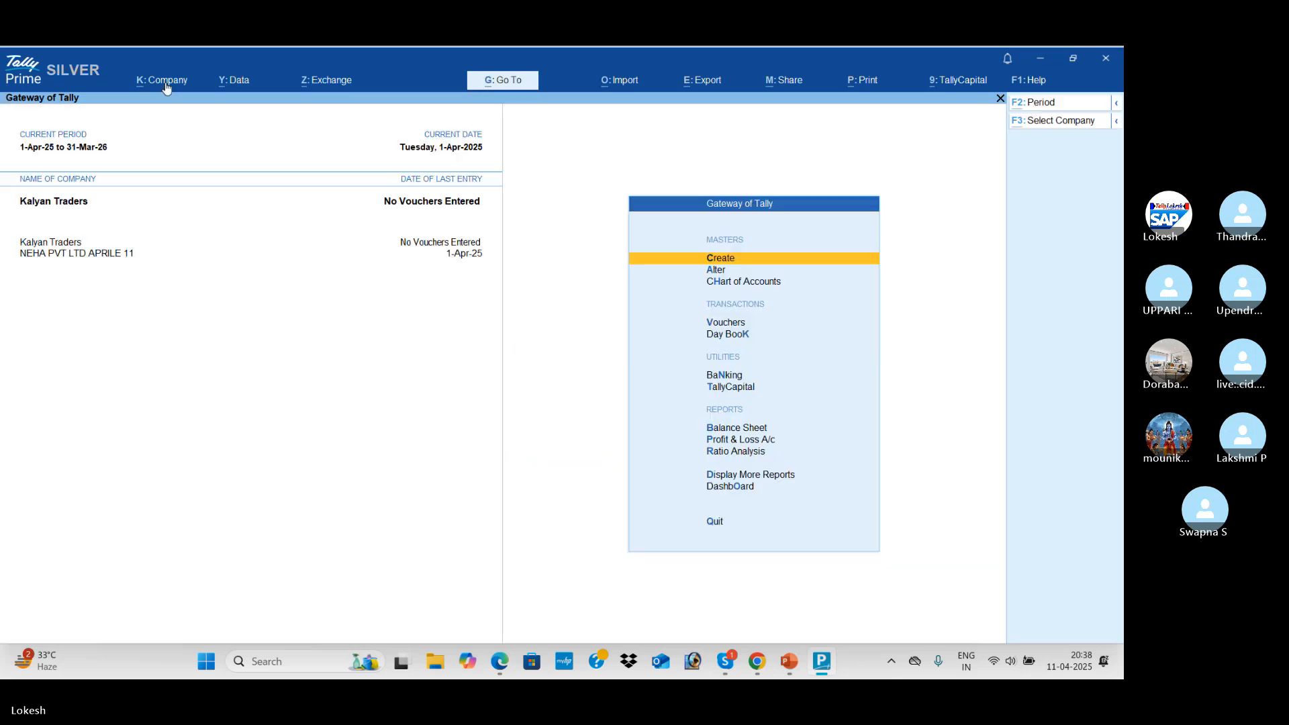
key("alt+Tab")
key("Tab")
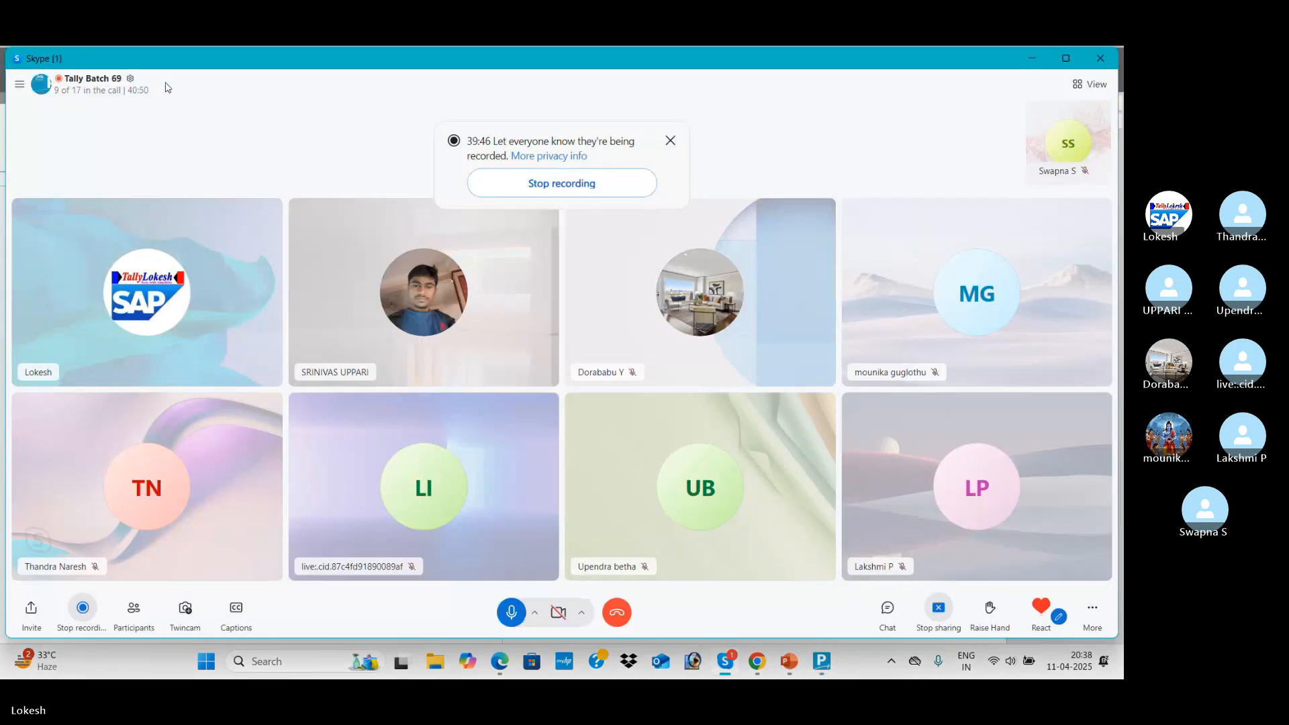